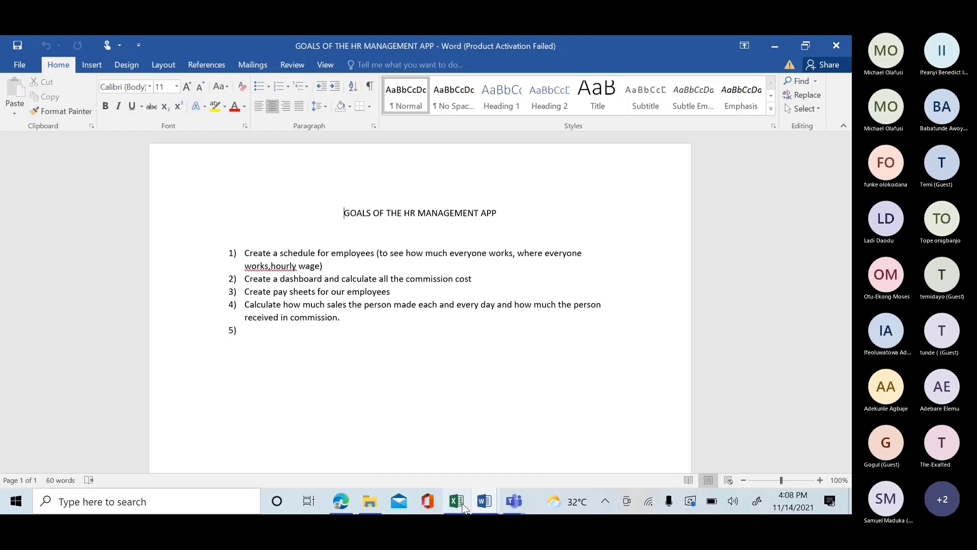
# Switch to the HR Management APP workbook in Excel, add a new worksheet, and open the blank Sheet4.
pyautogui.moveTo(463, 505)
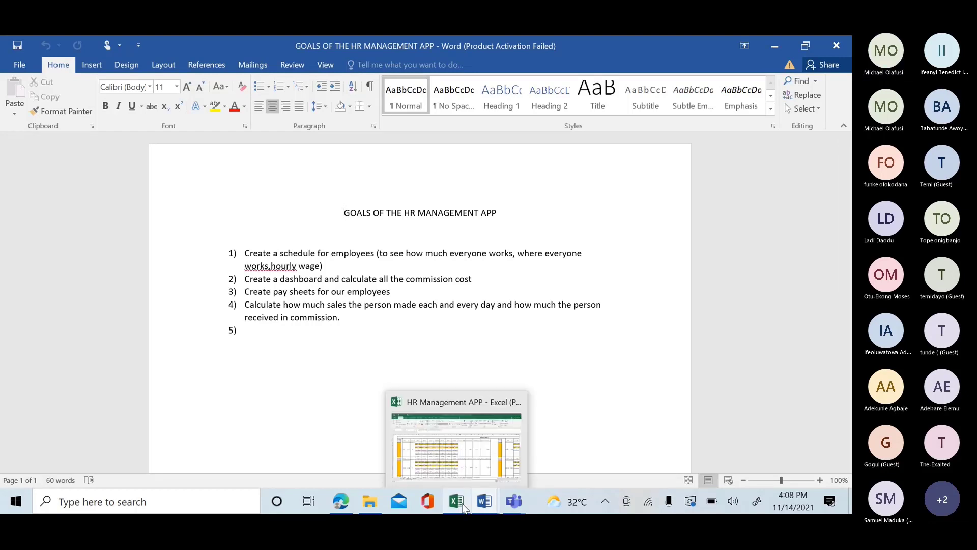
pyautogui.click(451, 423)
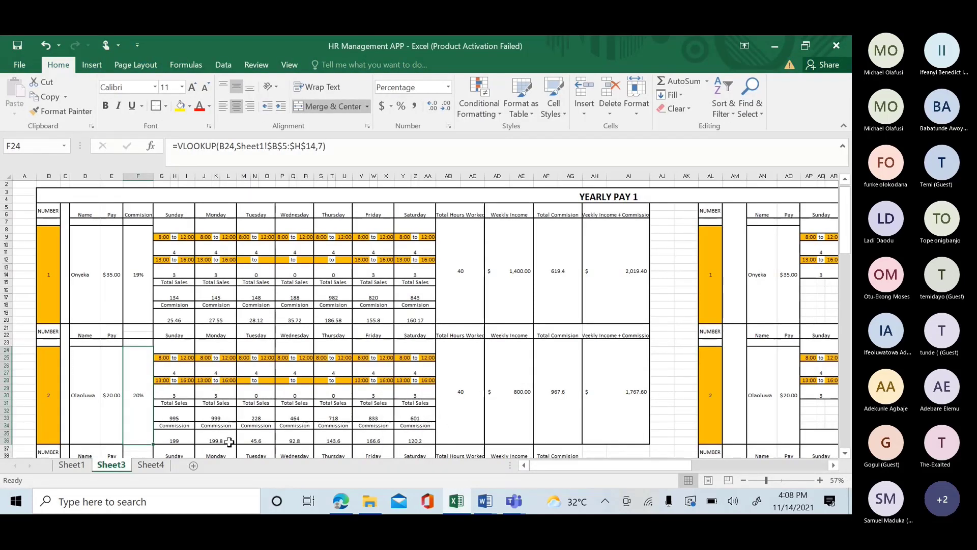
pyautogui.click(191, 467)
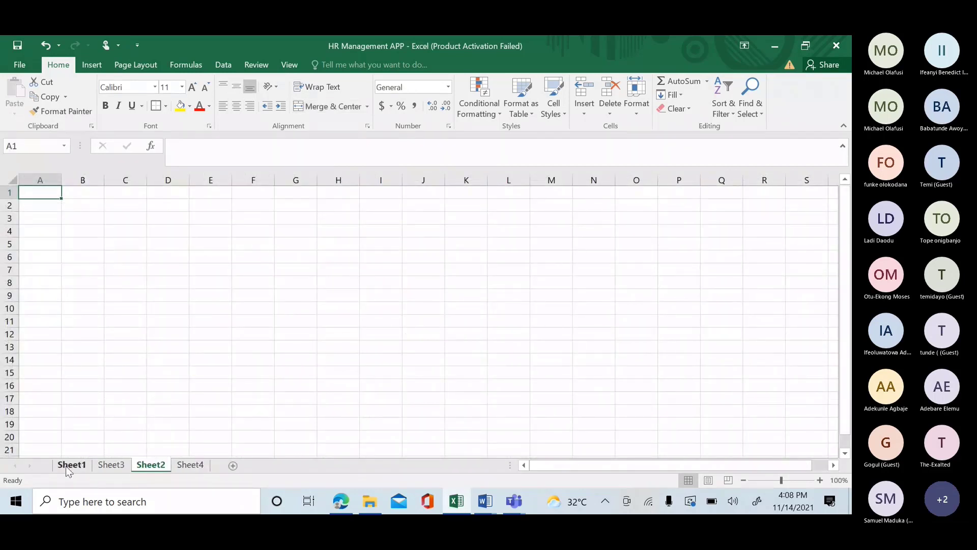
pyautogui.click(66, 466)
pyautogui.click(198, 465)
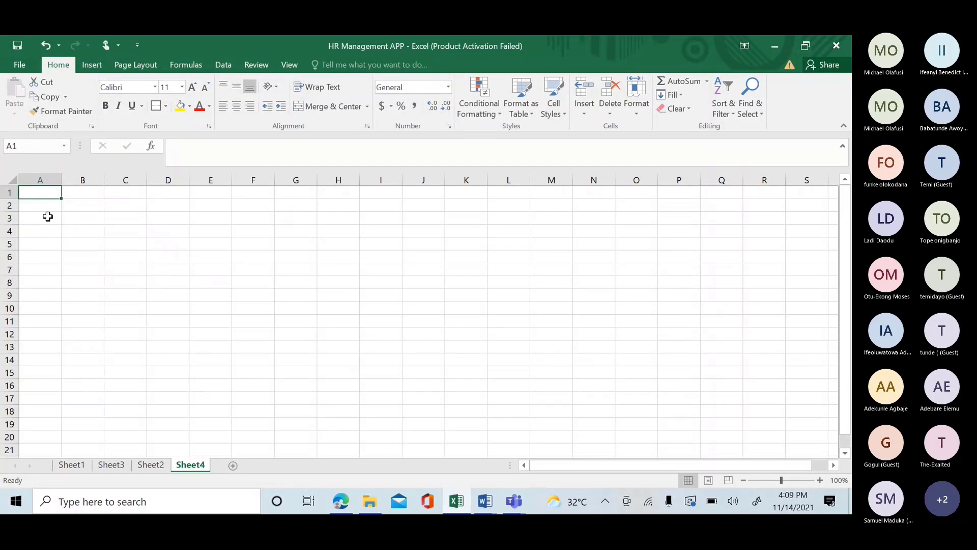
# Merge and center cells A3:H4 on Sheet4 and enter the title STATCAFE ENTERPRISE.
pyautogui.moveTo(46, 216); pyautogui.dragTo(343, 232)
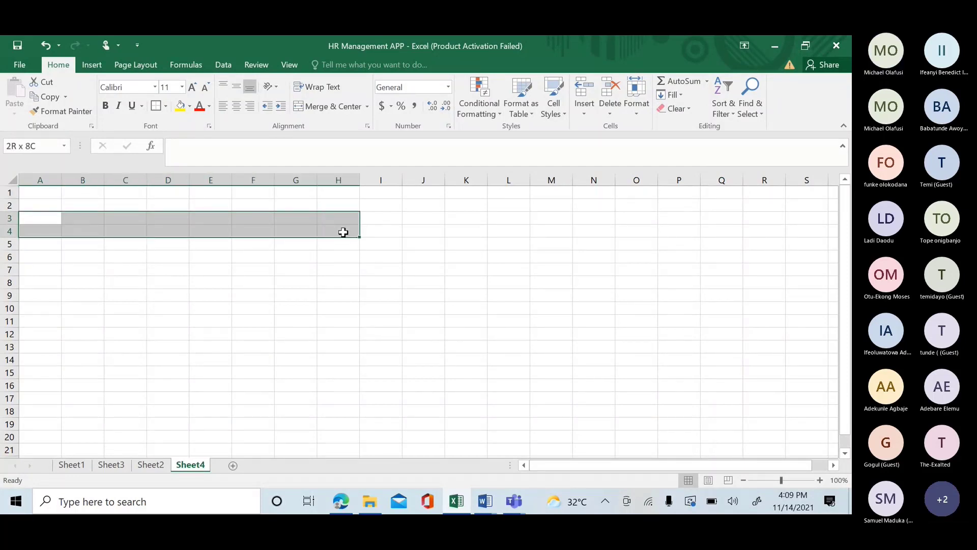
pyautogui.click(337, 112)
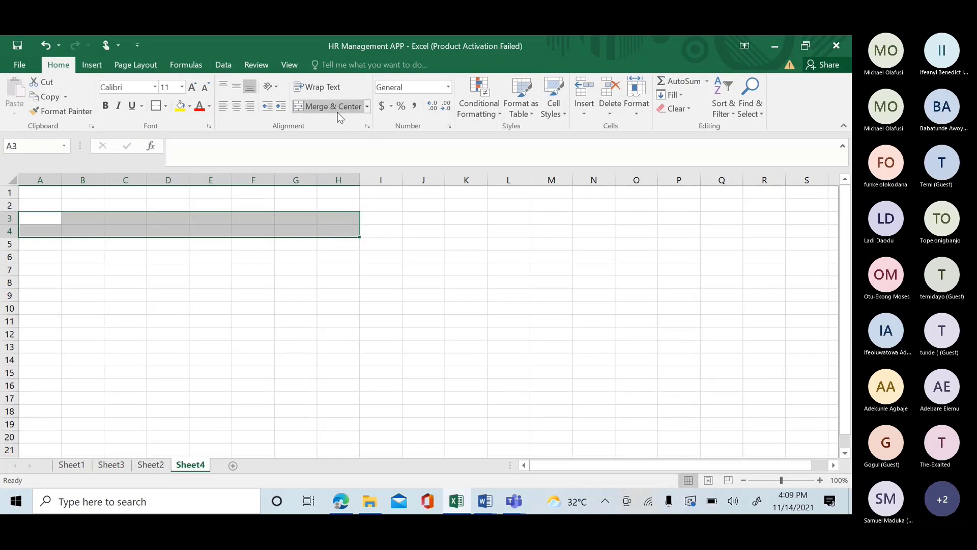
pyautogui.doubleClick(81, 218)
pyautogui.write('S')
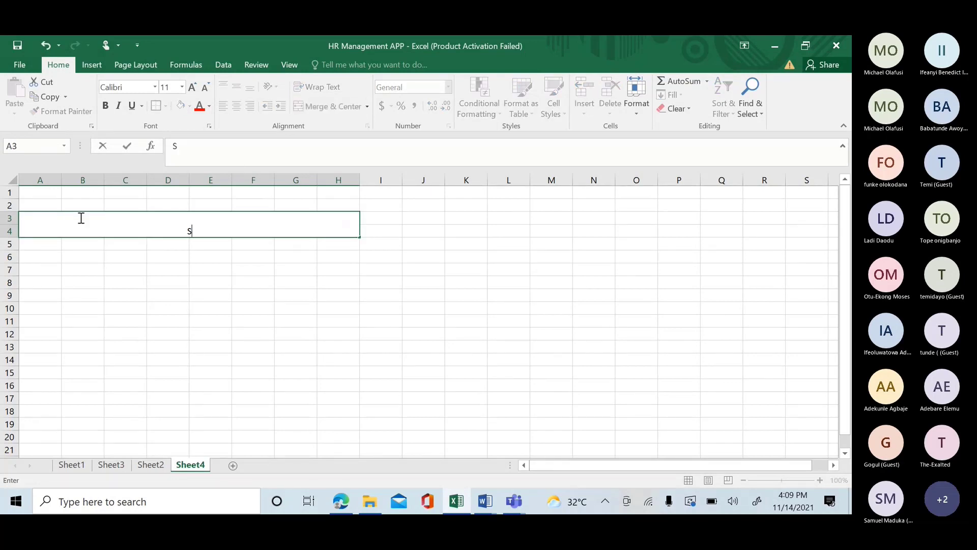
pyautogui.write('TATCAFE ENTERPRISED')
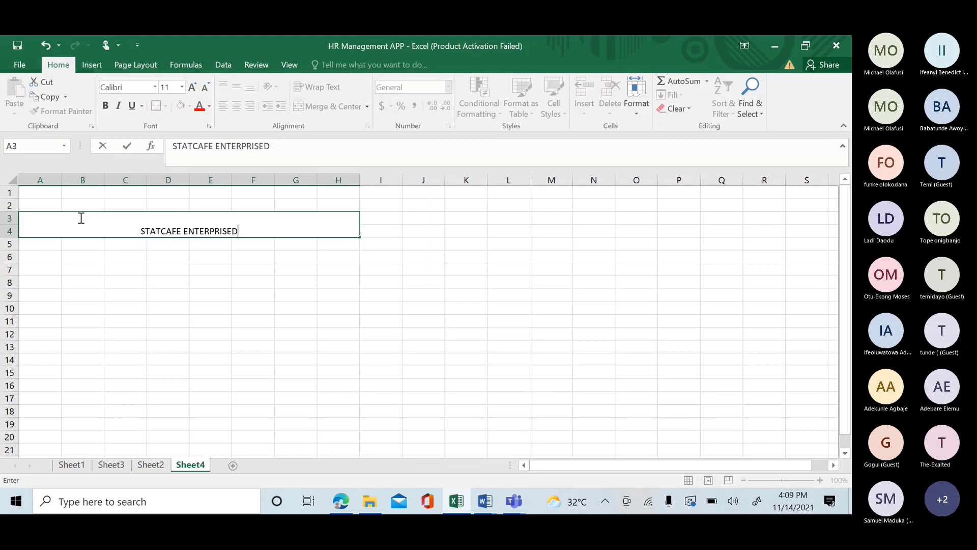
pyautogui.press('BackSpace')
# Enter the column headers Salers ID in A5 and Name in B5.
pyautogui.click(34, 247)
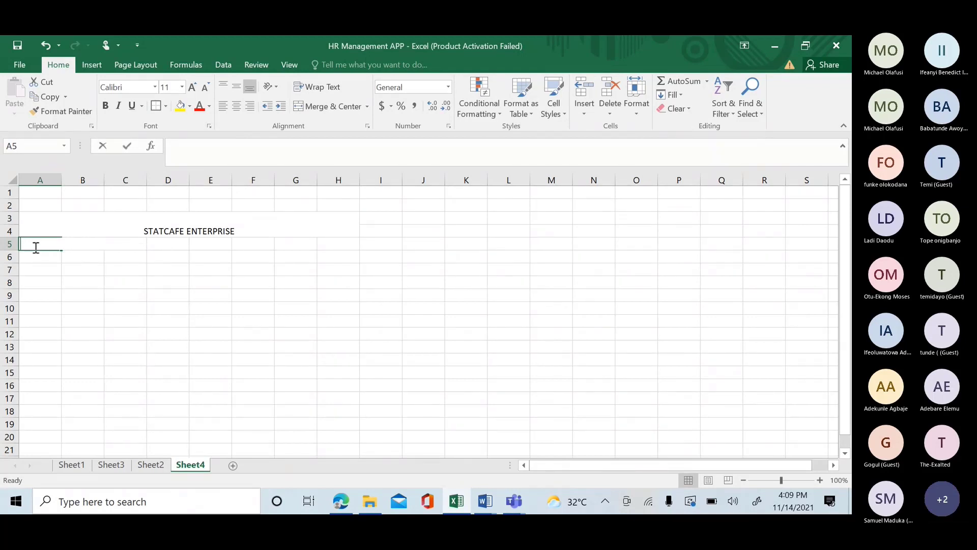
pyautogui.write('Salers')
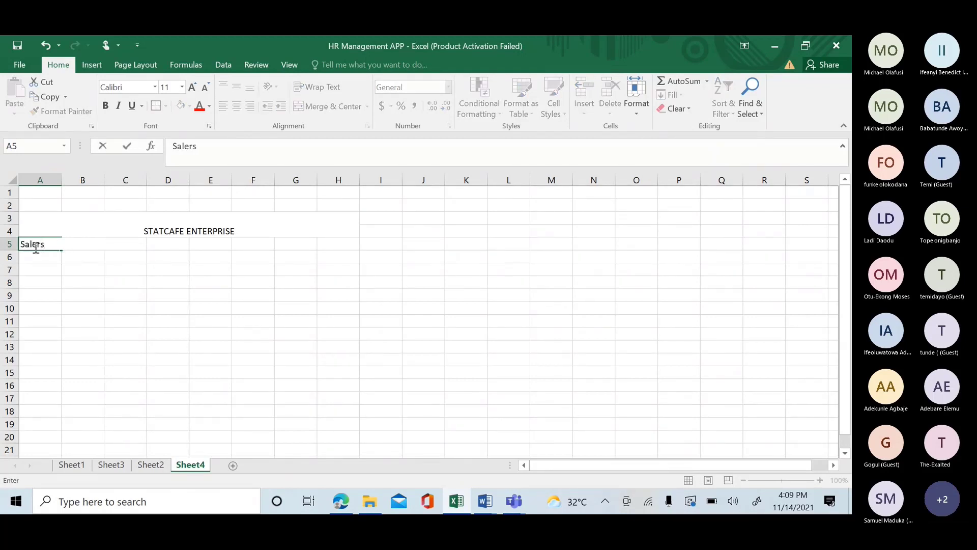
pyautogui.press('Return')
pyautogui.click(34, 246)
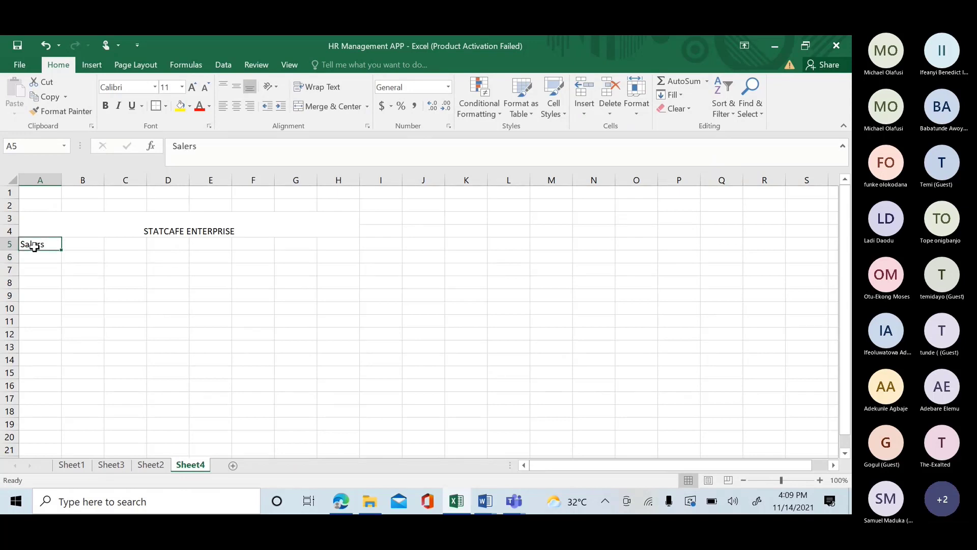
pyautogui.doubleClick(47, 243)
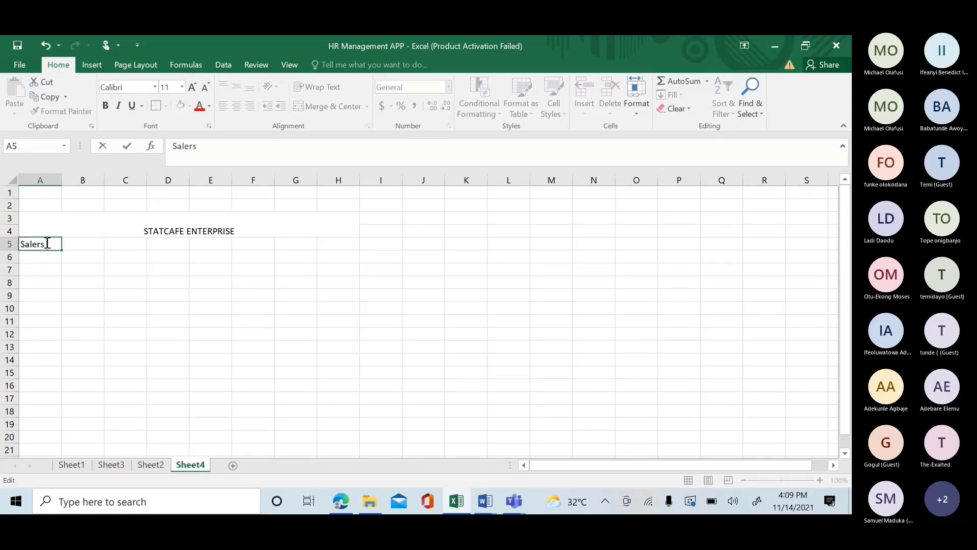
pyautogui.write('ID')
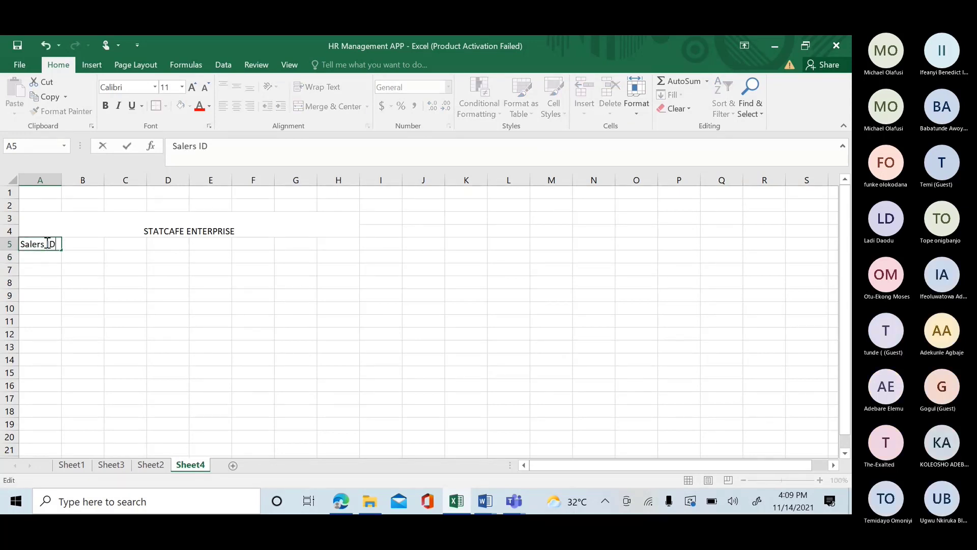
pyautogui.click(93, 243)
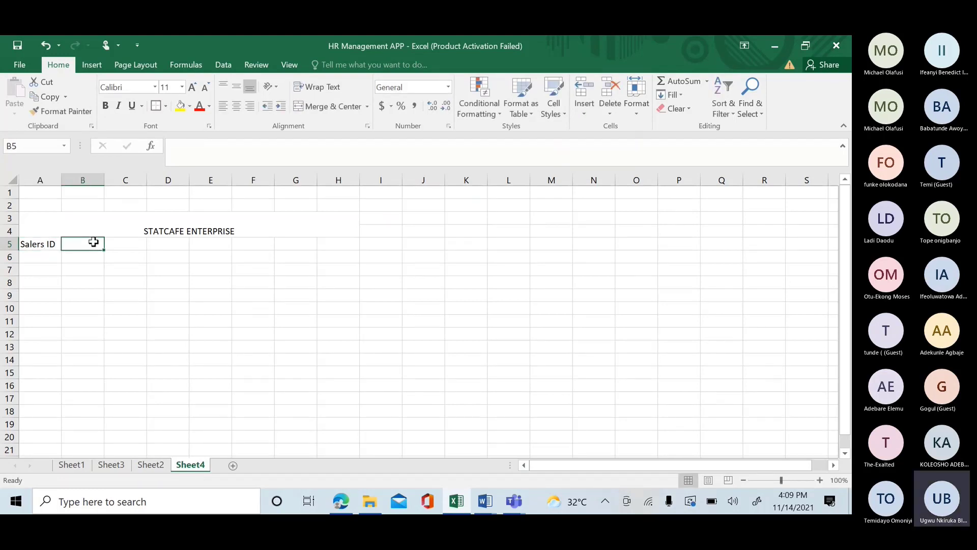
pyautogui.write('Name')
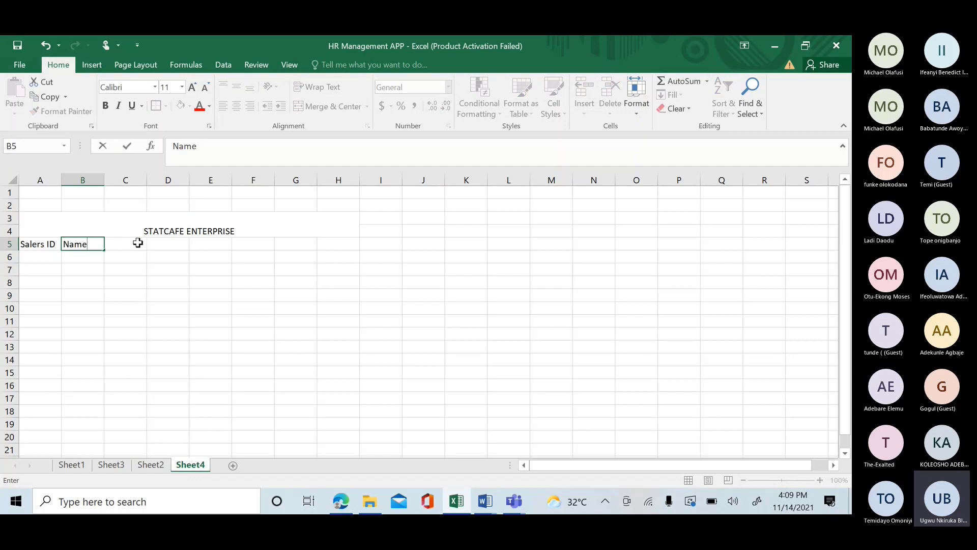
# Enter the header Social Insurance in C5 and fit column C's width to its text.
pyautogui.click(136, 243)
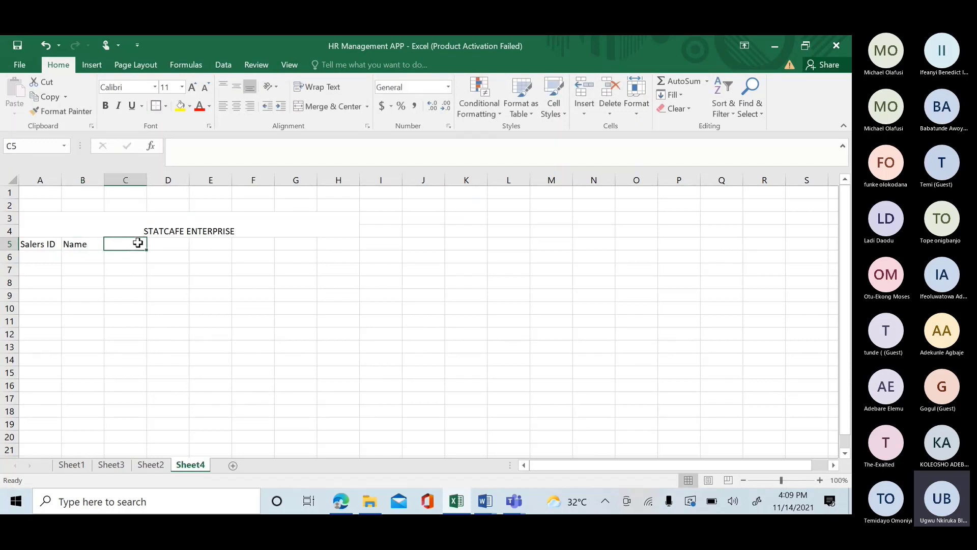
pyautogui.write('Social')
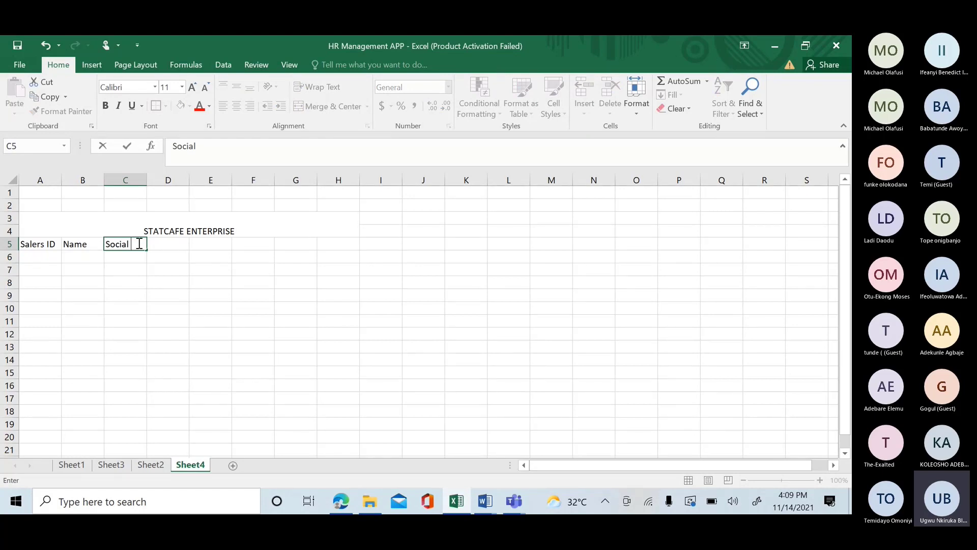
pyautogui.write(' Ins')
pyautogui.write('urance')
pyautogui.click(133, 180)
pyautogui.doubleClick(147, 180)
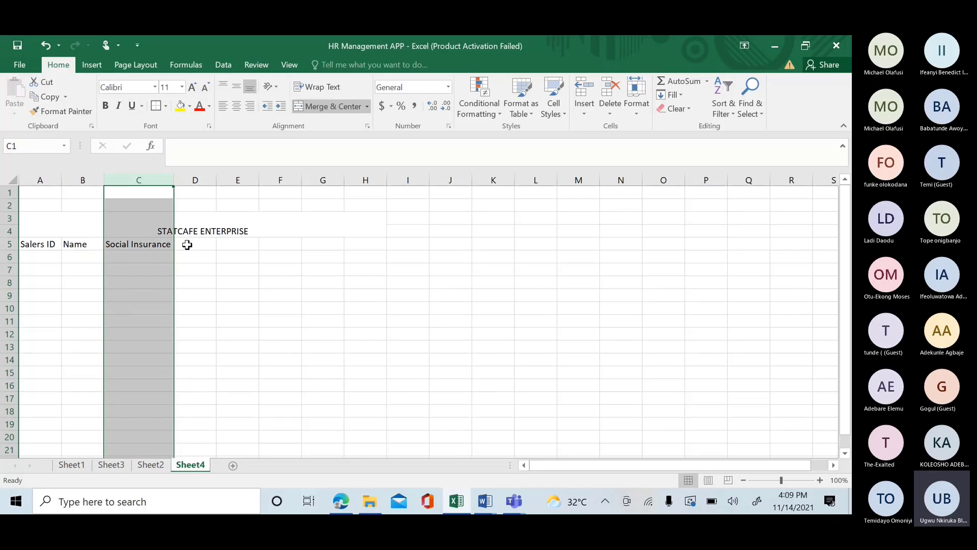
# Enter the header Part-full time in D5 and fit column D's width to its text.
pyautogui.click(188, 245)
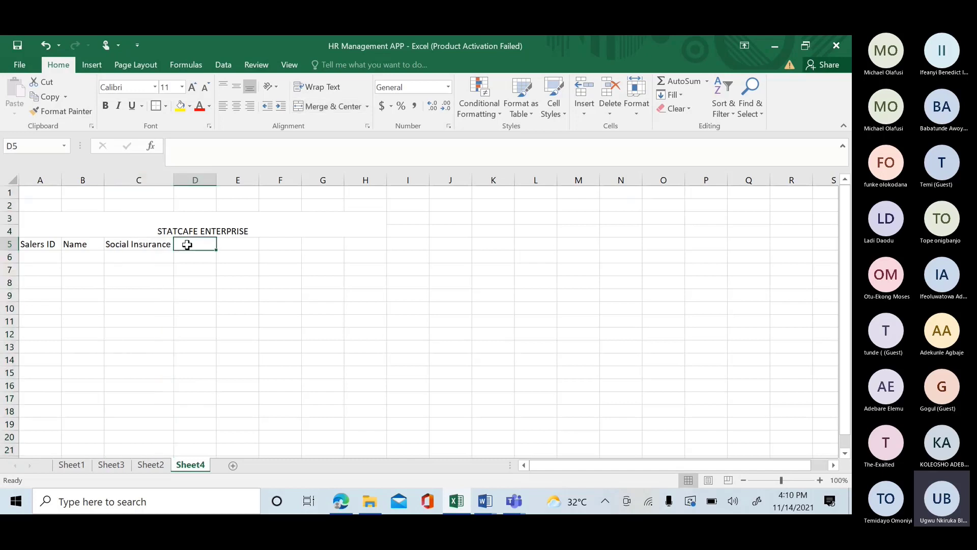
pyautogui.write('P')
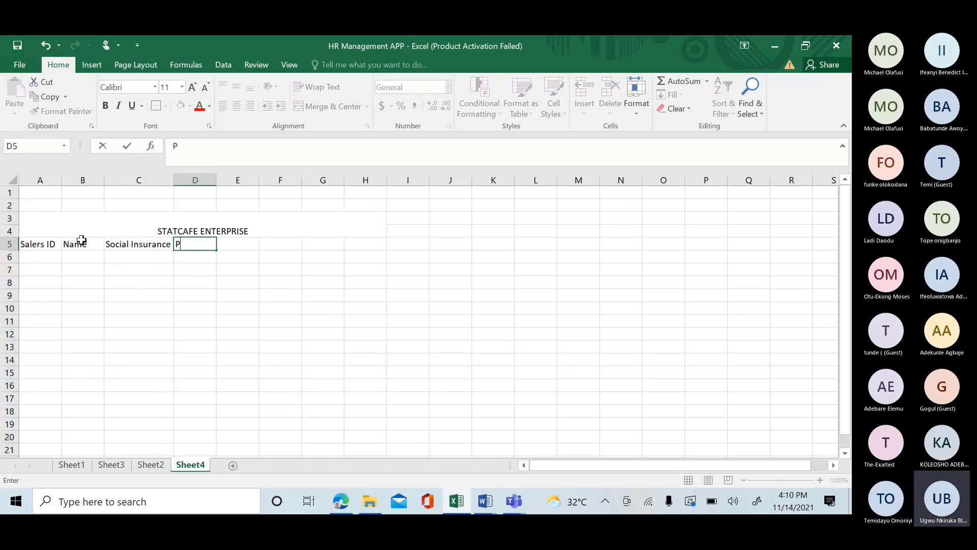
pyautogui.click(47, 242)
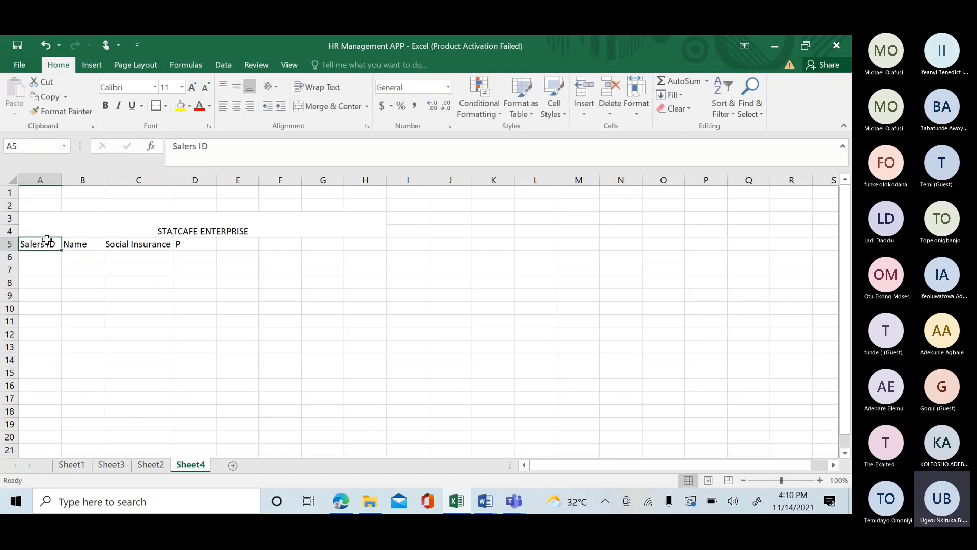
pyautogui.click(78, 244)
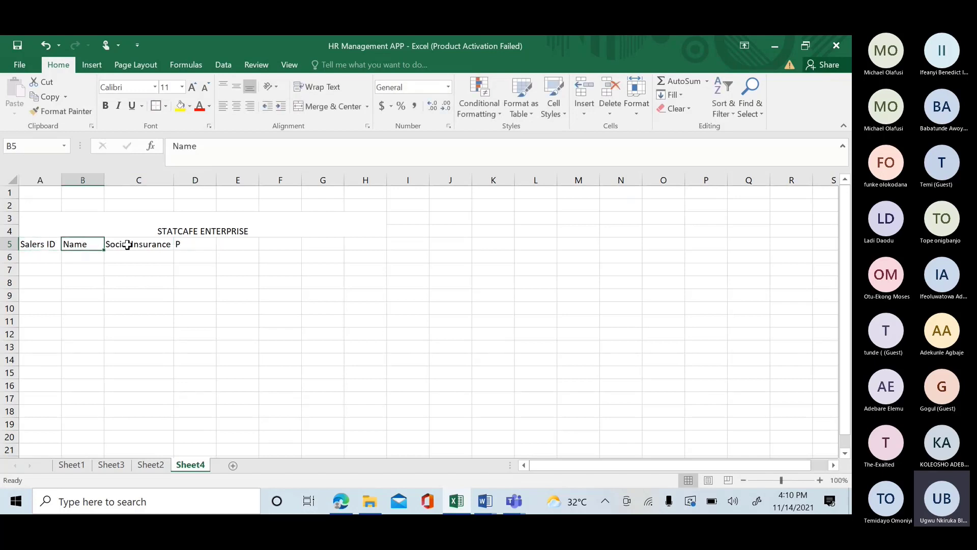
pyautogui.click(195, 244)
pyautogui.write('art')
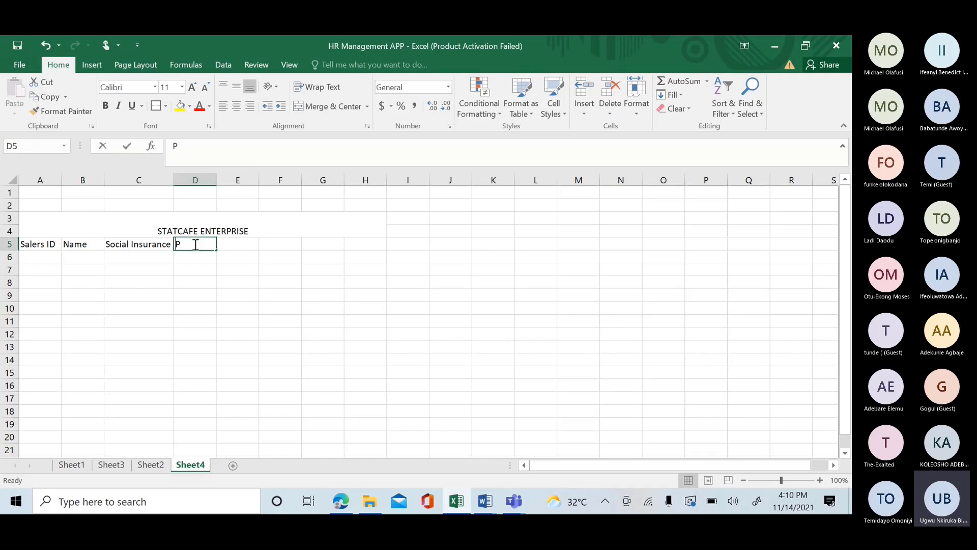
pyautogui.press('BackSpace')
pyautogui.press('BackSpace')
pyautogui.press('BackSpace')
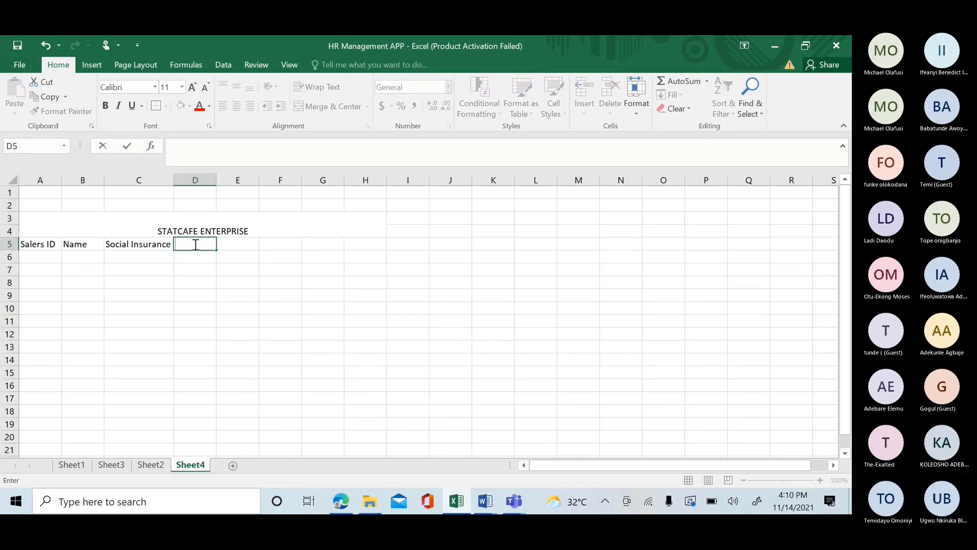
pyautogui.write('Part')
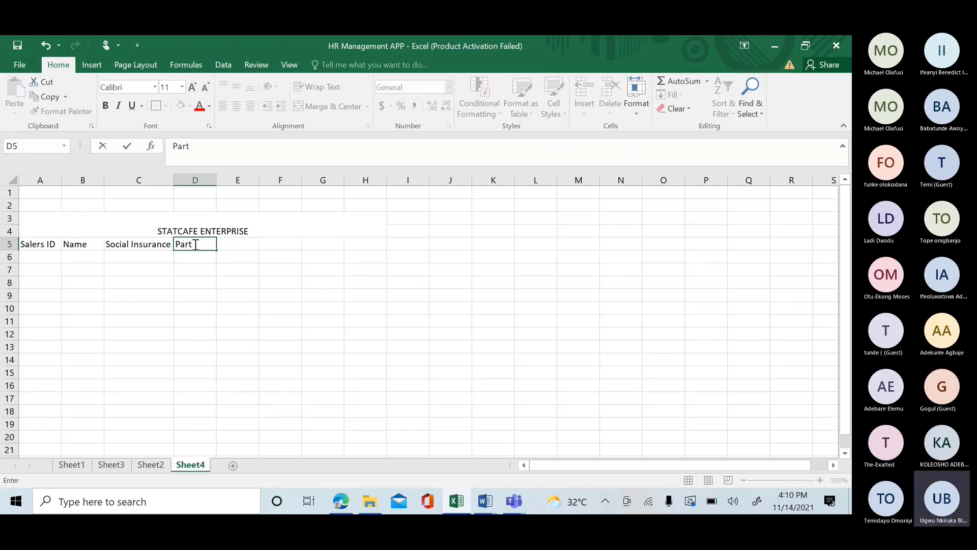
pyautogui.write(' time')
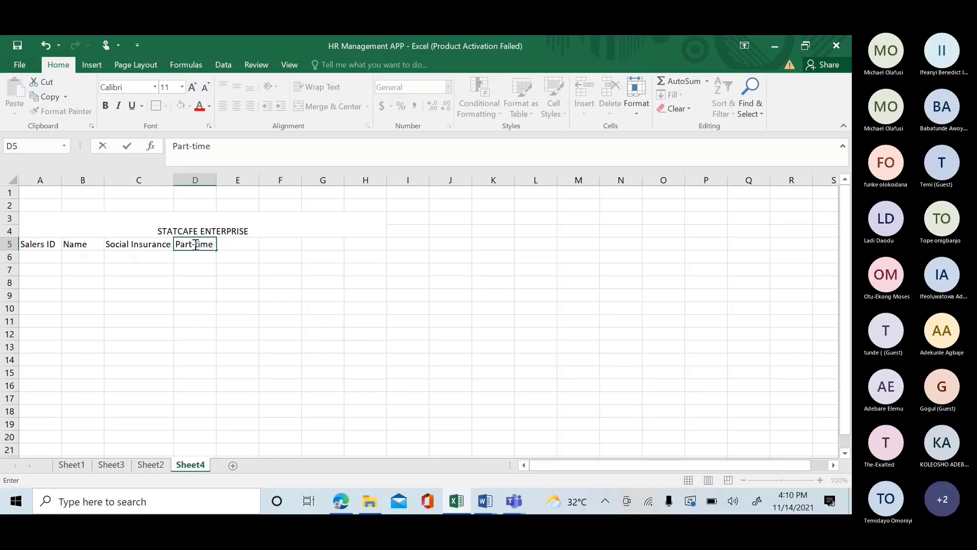
pyautogui.press('BackSpace')
pyautogui.press('BackSpace')
pyautogui.press('BackSpace')
pyautogui.press('BackSpace')
pyautogui.write('fulle')
pyautogui.press('BackSpace')
pyautogui.press('BackSpace')
pyautogui.press('BackSpace')
pyautogui.write('ll time')
pyautogui.press('Tab')
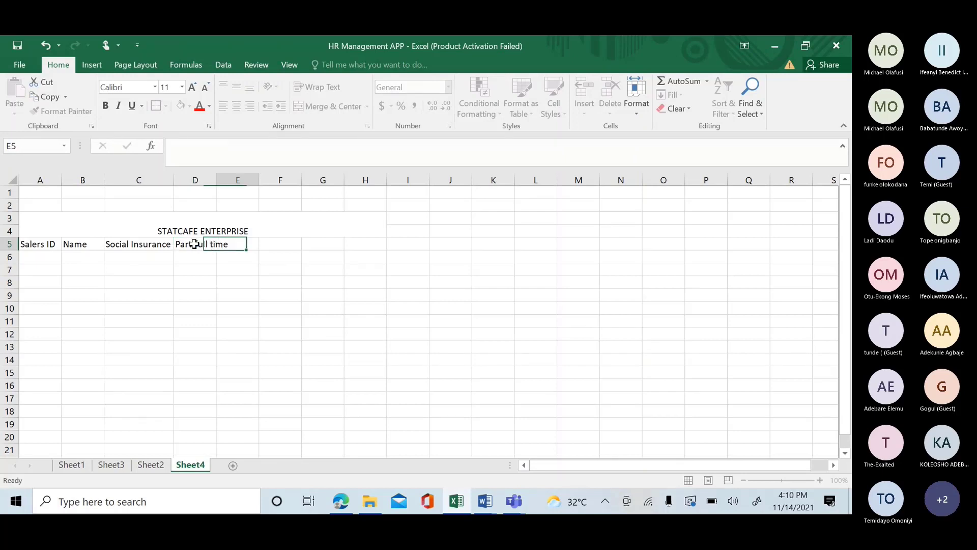
pyautogui.doubleClick(215, 182)
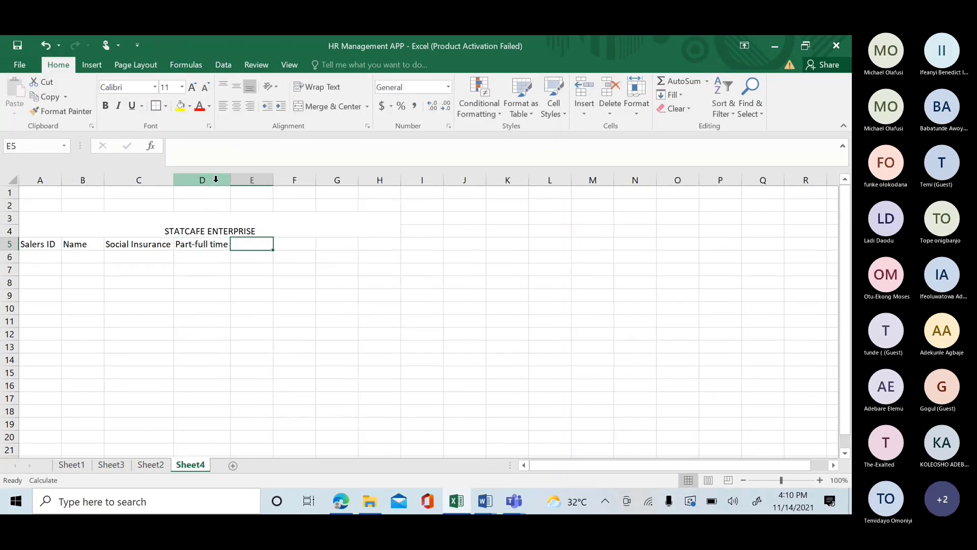
# Enter the header Hourly wage in E5 with column E fitted to its text, and Commission in F5.
pyautogui.write('H')
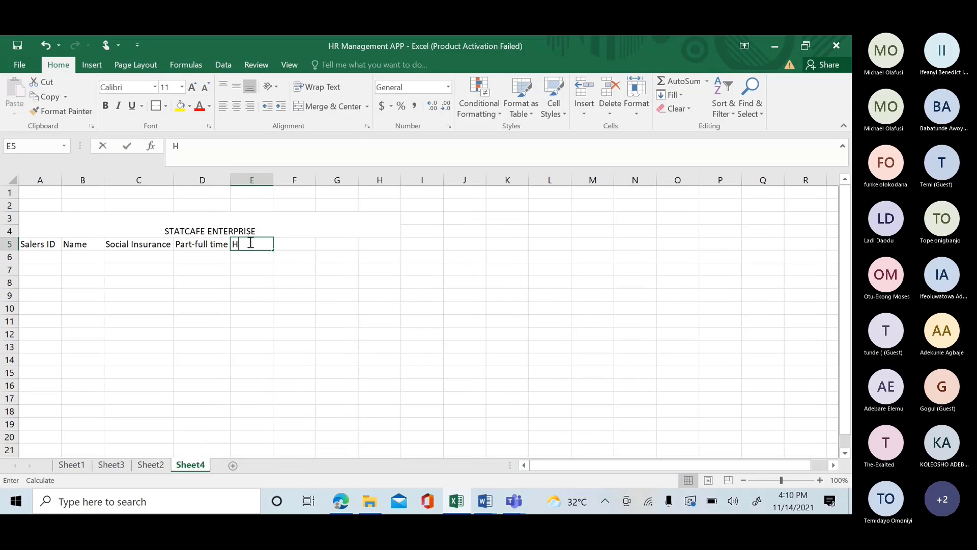
pyautogui.write('ourl')
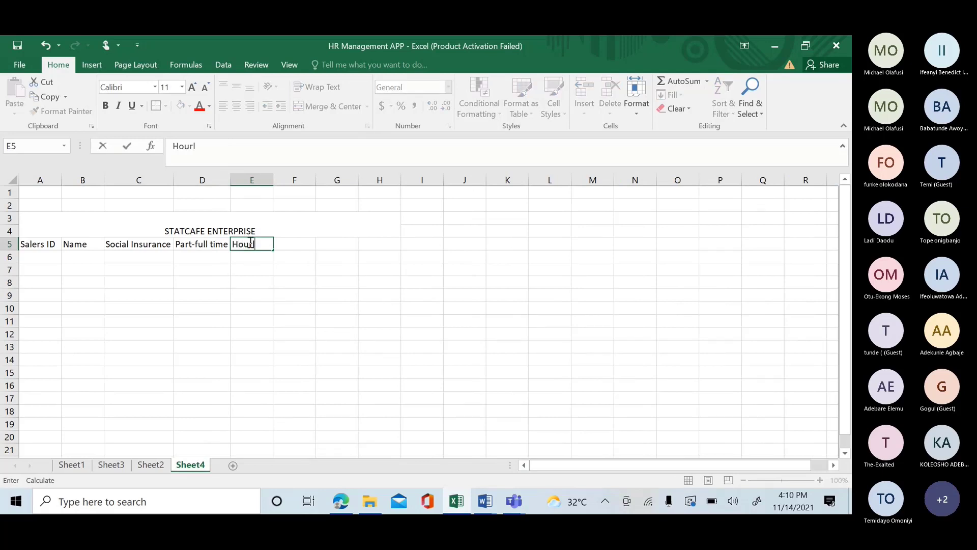
pyautogui.write('y wage')
pyautogui.doubleClick(273, 179)
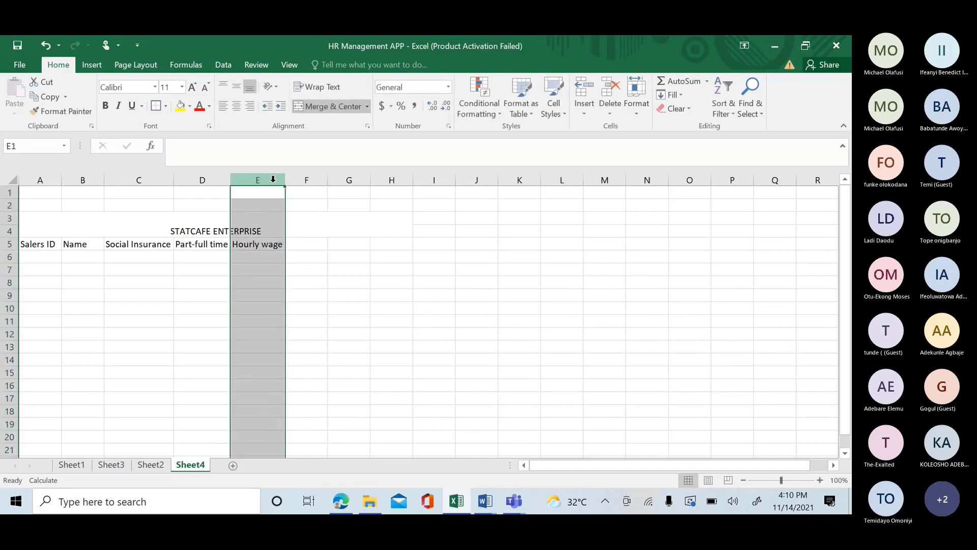
pyautogui.click(300, 245)
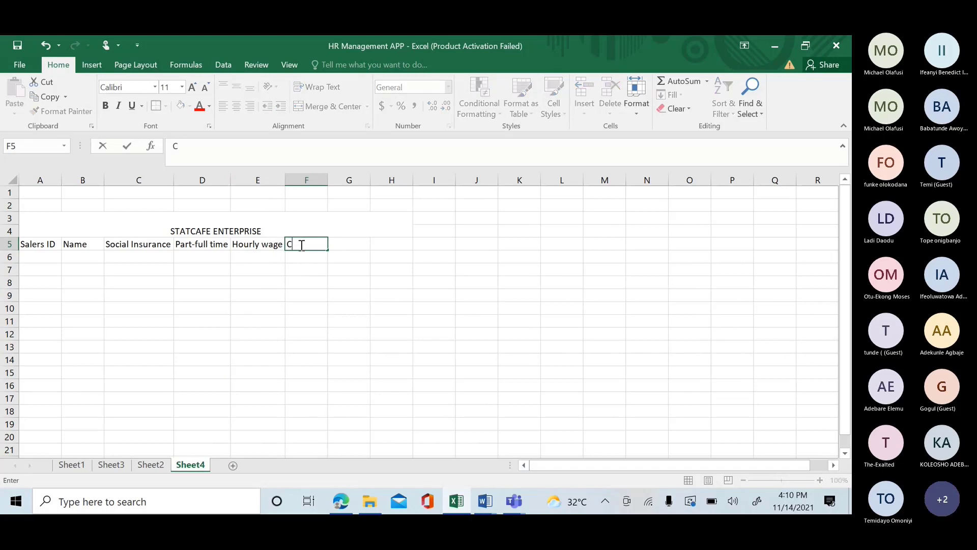
pyautogui.write('Commission')
pyautogui.press('Return')
# Number the Salers ID column from 1 in A6 as a fill series down to A16, and clear the extra ID in A16.
pyautogui.click(32, 257)
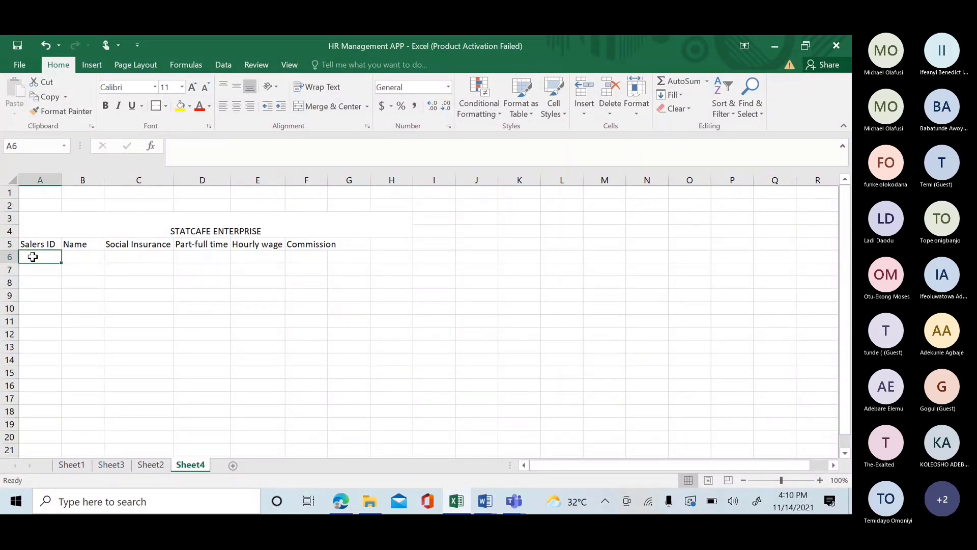
pyautogui.write('1')
pyautogui.click(53, 269)
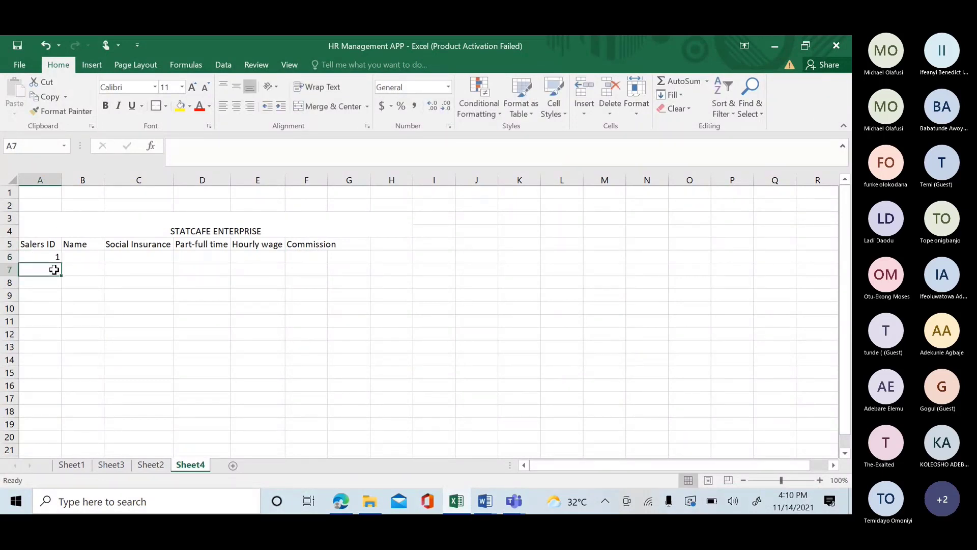
pyautogui.click(40, 256)
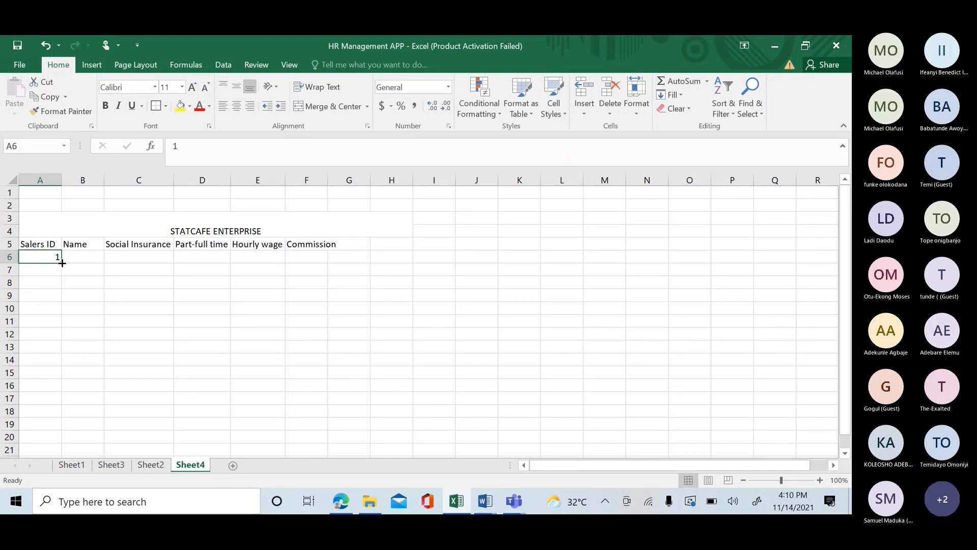
pyautogui.moveTo(62, 262); pyautogui.dragTo(65, 351)
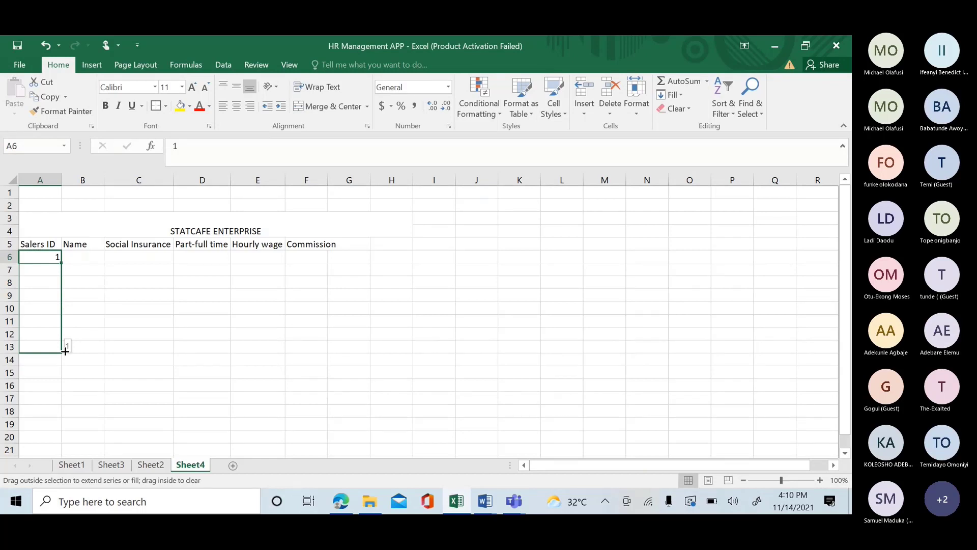
pyautogui.moveTo(65, 352); pyautogui.dragTo(62, 391)
pyautogui.click(71, 399)
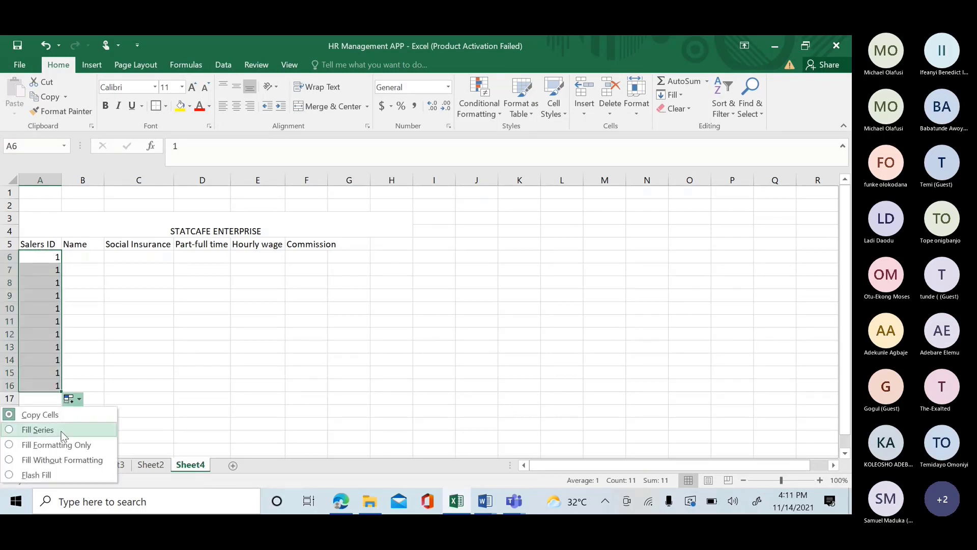
pyautogui.click(37, 430)
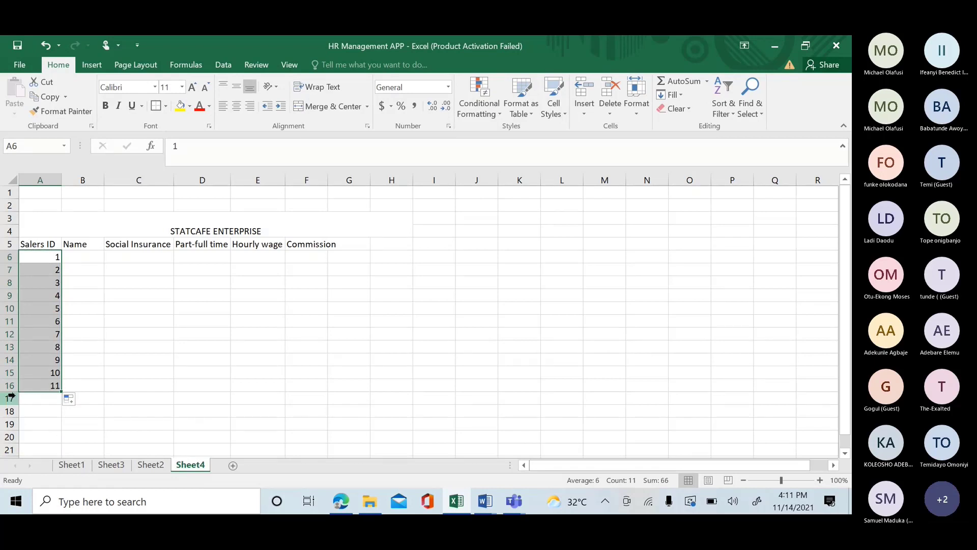
pyautogui.click(46, 389)
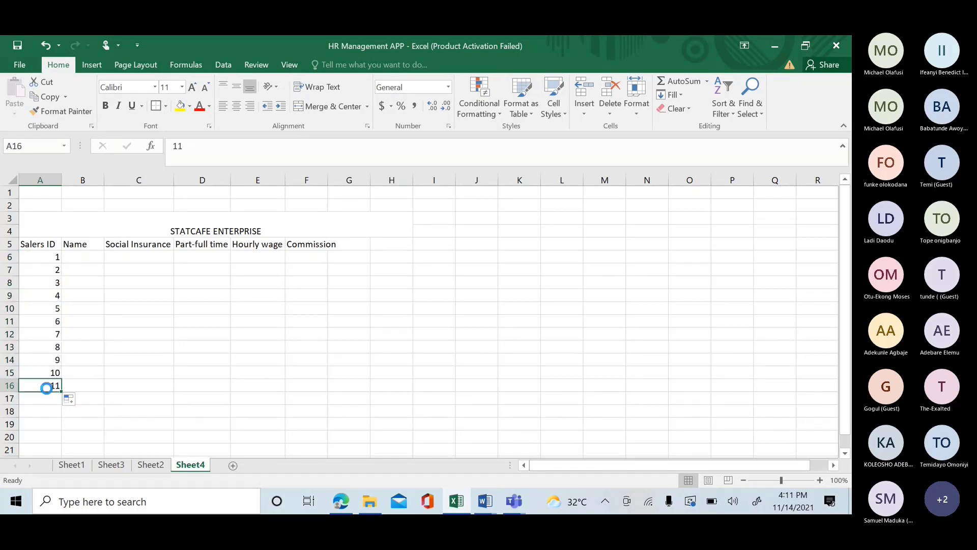
pyautogui.press('Delete')
# Enter the placeholder names N1 in B6 and n2 in B7.
pyautogui.click(83, 254)
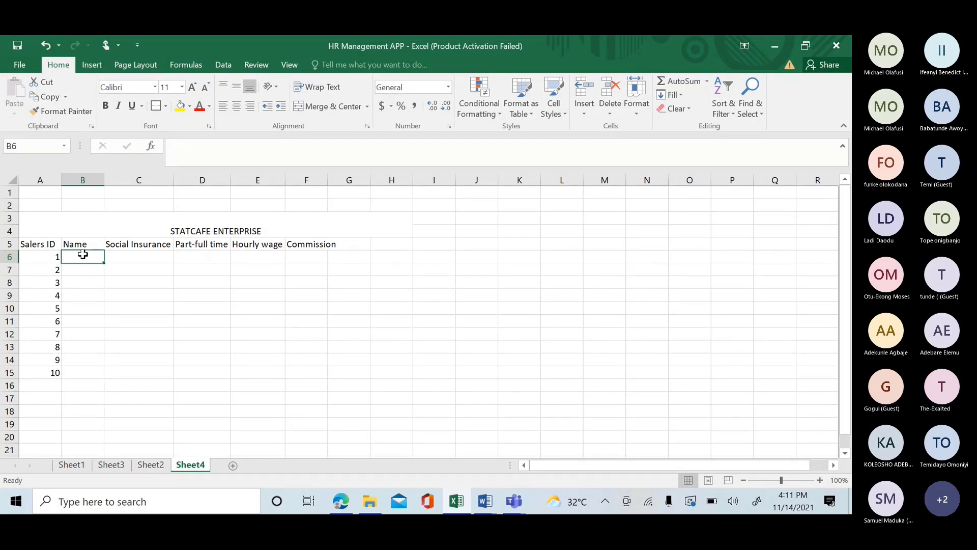
pyautogui.write('N1')
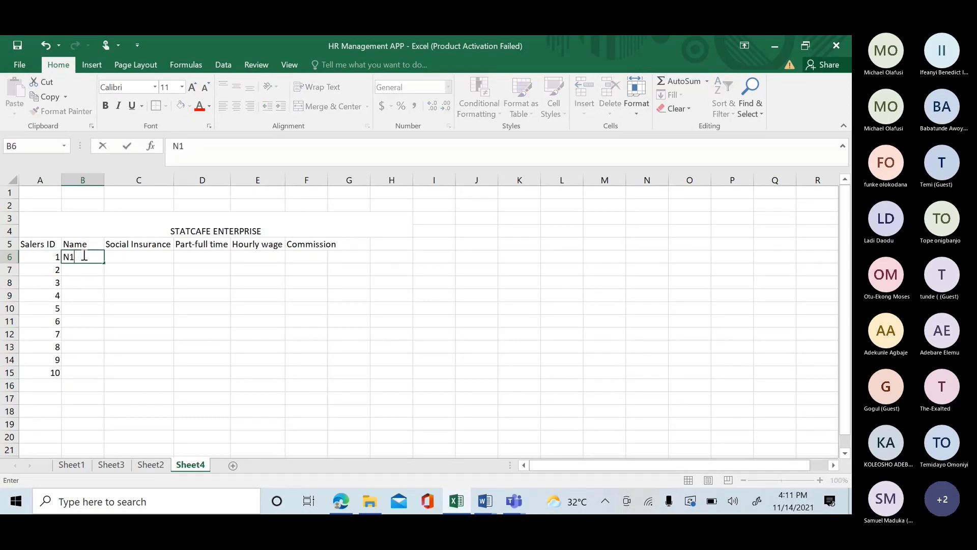
pyautogui.press('Return')
pyautogui.write('n2')
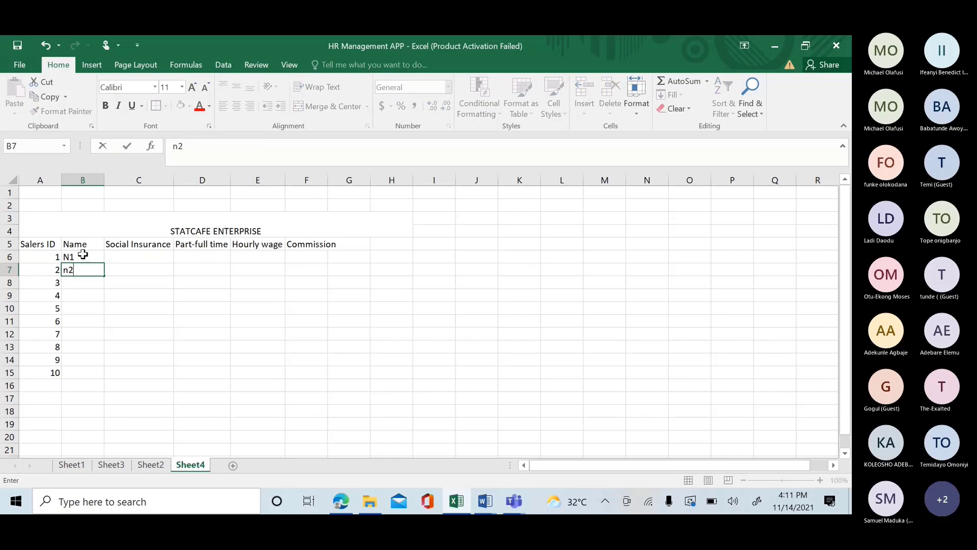
pyautogui.press('Return')
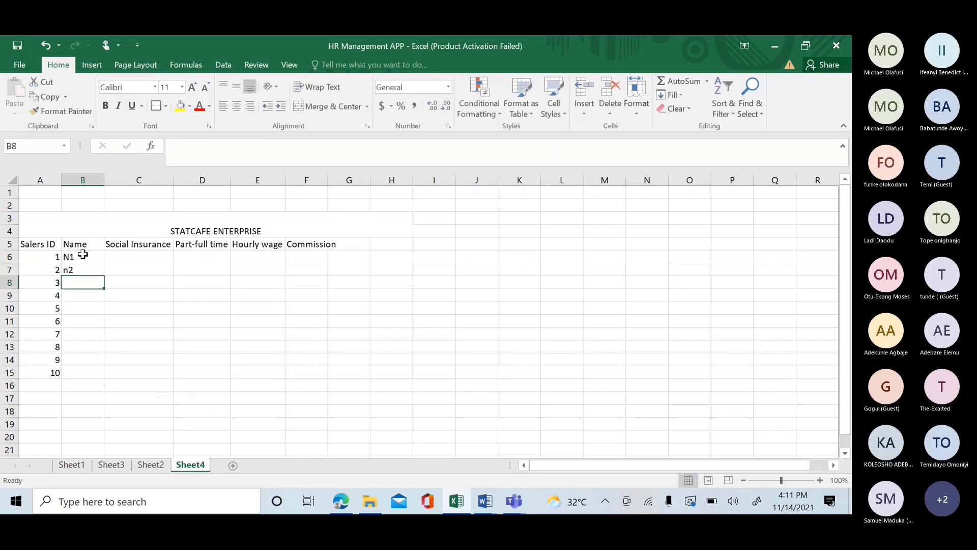
# Re-enter the placeholder N1 in B6 under the Name header.
pyautogui.click(82, 256)
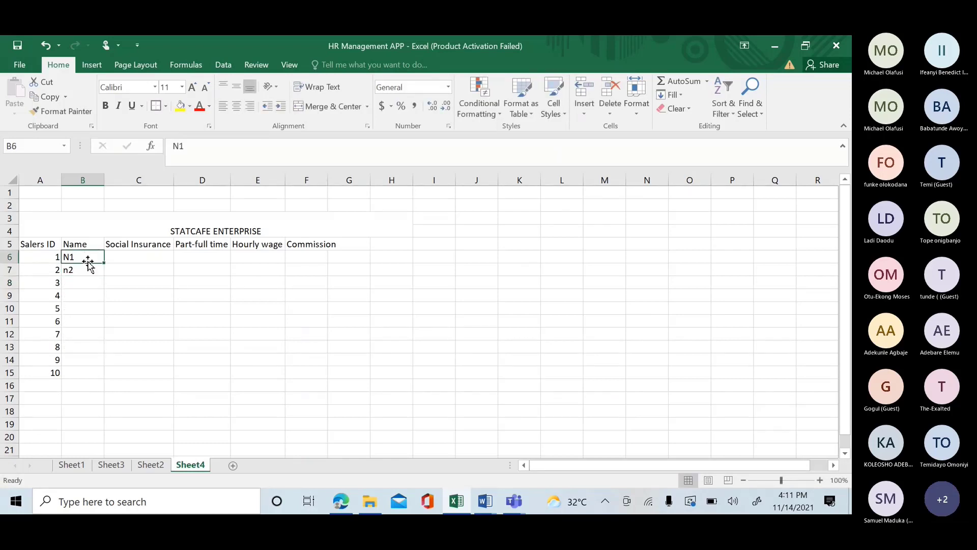
pyautogui.press('BackSpace')
pyautogui.write('NII')
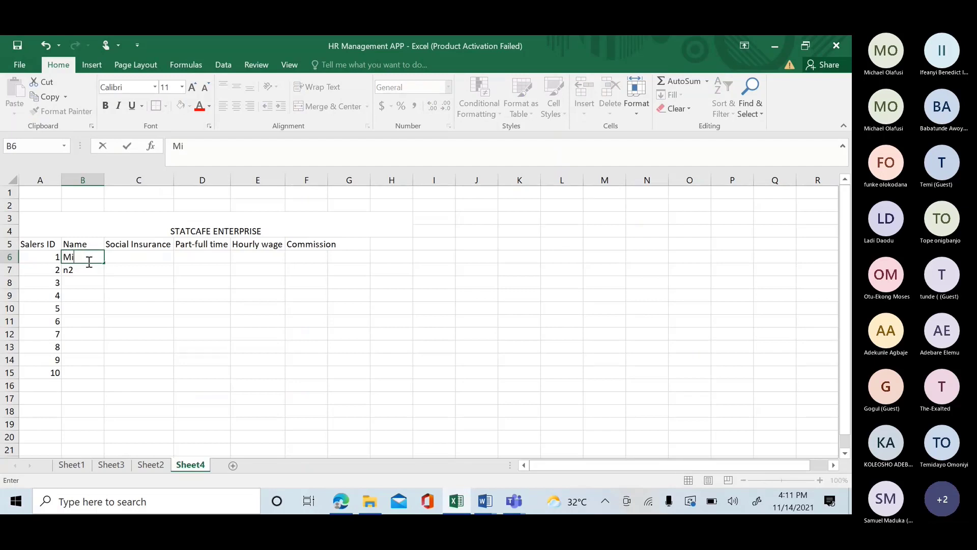
pyautogui.press('BackSpace')
pyautogui.press('BackSpace')
pyautogui.press('BackSpace')
pyautogui.write('Ni')
pyautogui.press('BackSpace')
pyautogui.write('1')
pyautogui.press('BackSpace')
pyautogui.write('1')
pyautogui.press('Return')
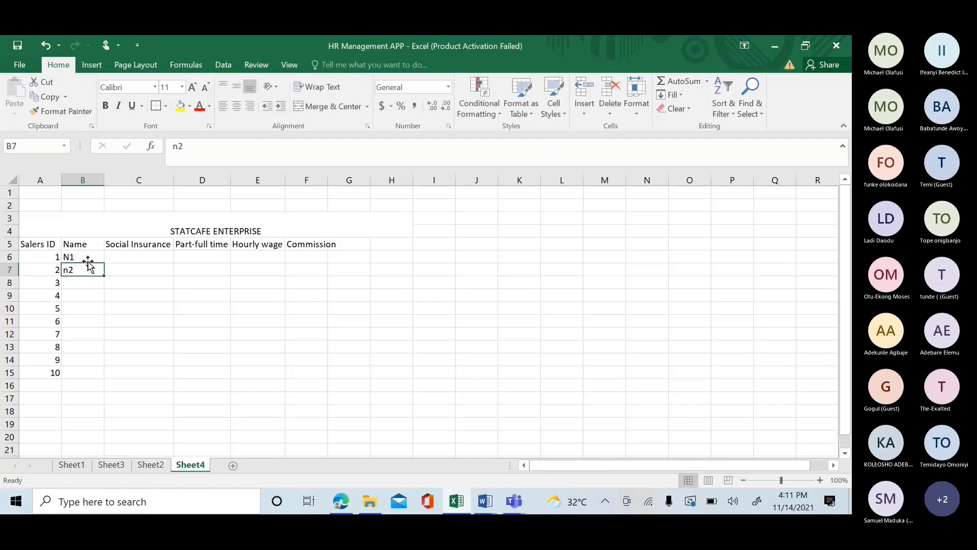
# Enter N2 in B7 and N3 in B8, and fill the placeholder names down to N10 in B15.
pyautogui.write('N2')
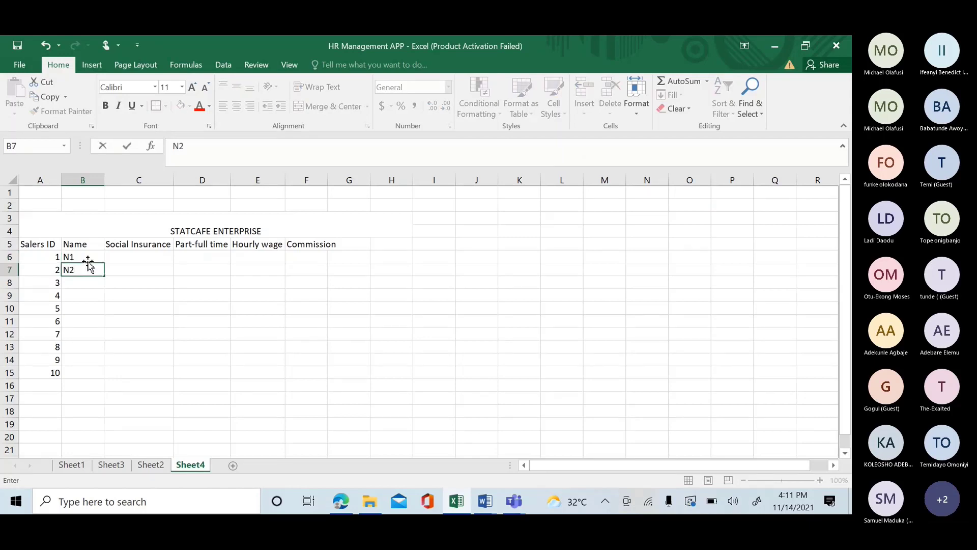
pyautogui.press('Return')
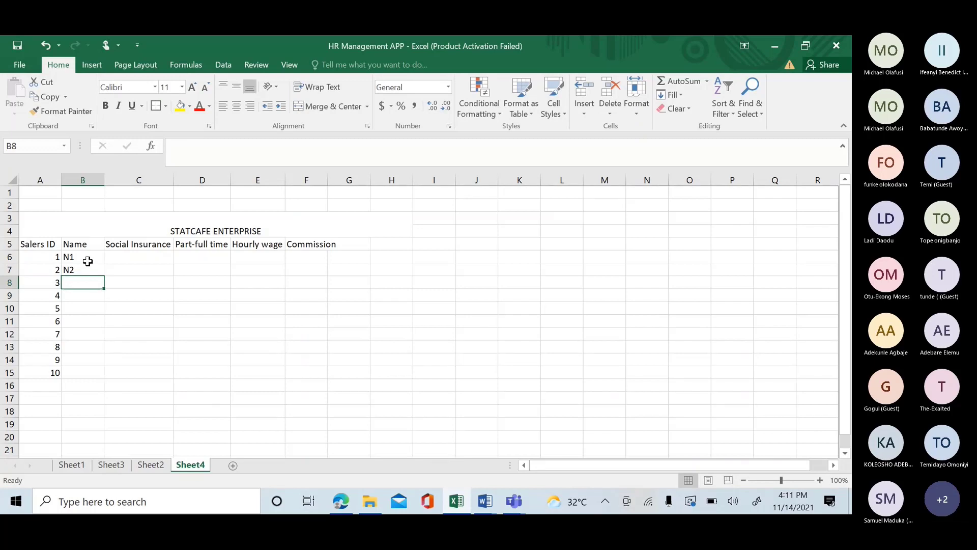
pyautogui.write('N3')
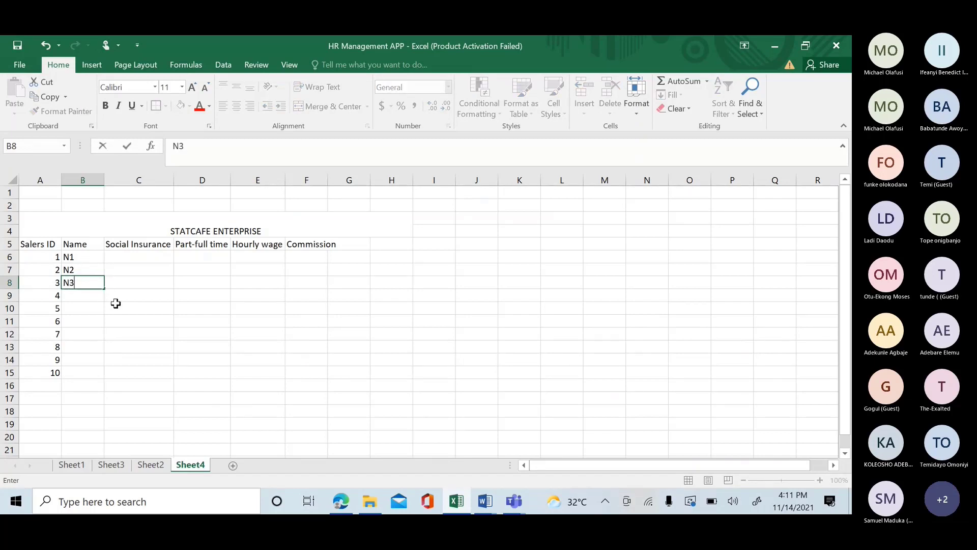
pyautogui.moveTo(116, 304); pyautogui.dragTo(102, 375)
pyautogui.click(90, 282)
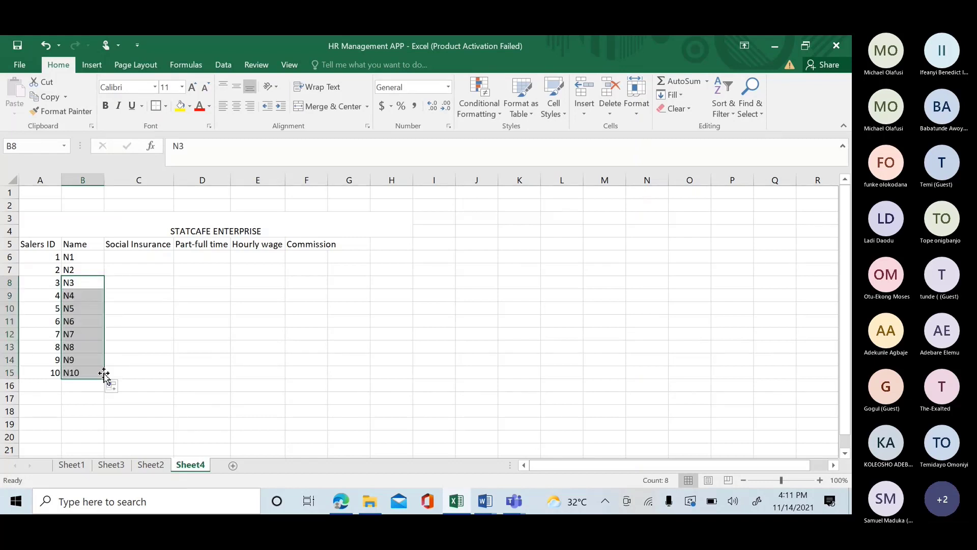
pyautogui.click(130, 259)
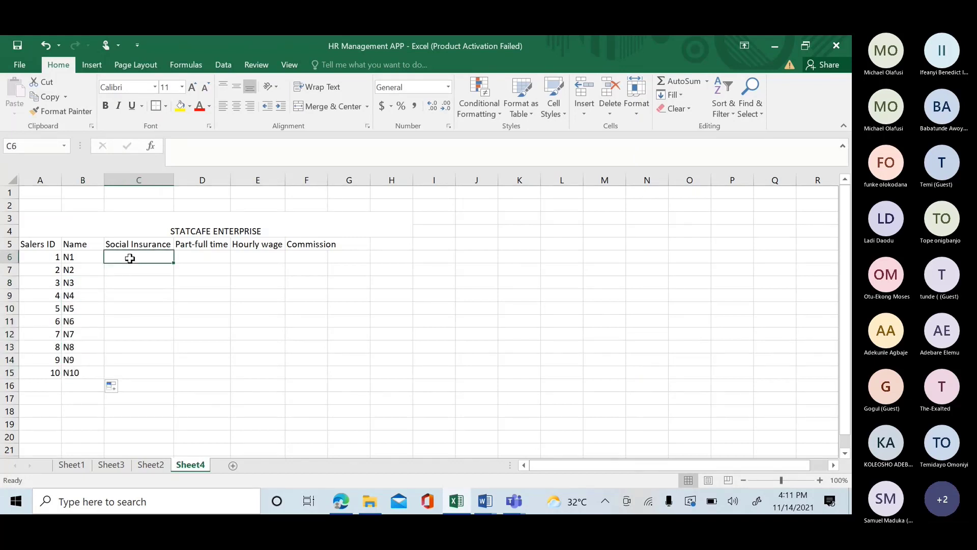
# Replace the placeholders in B6 through B8 with the first names of the first three employees.
pyautogui.click(80, 258)
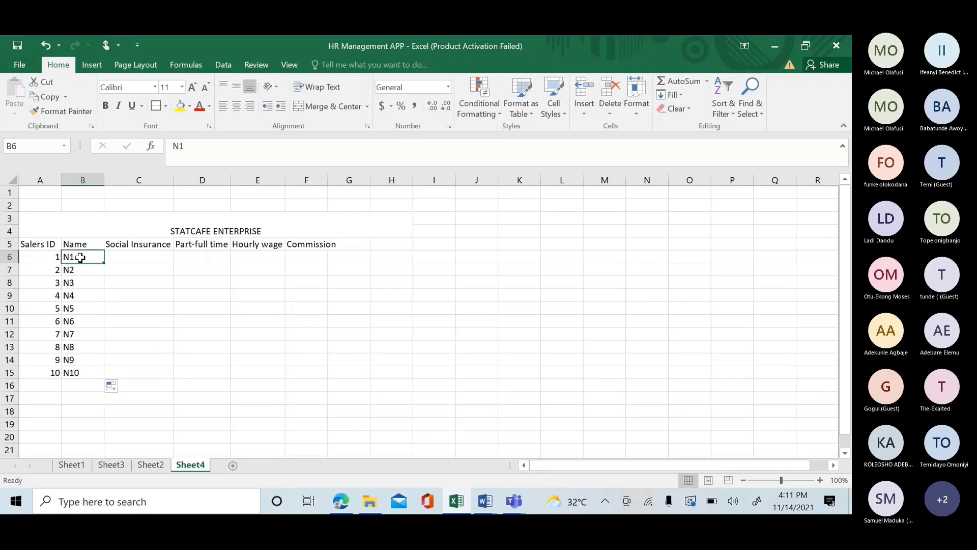
pyautogui.write('Onyeka')
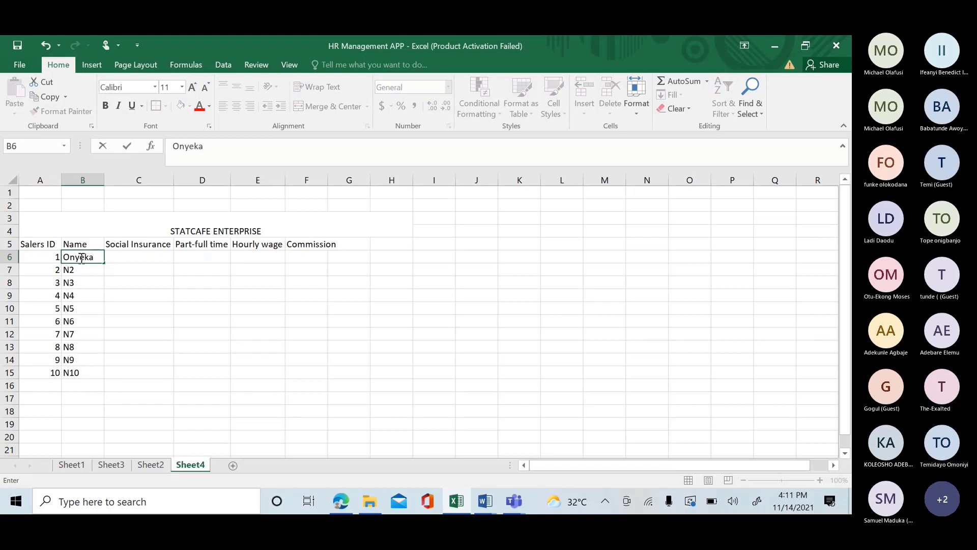
pyautogui.press('Return')
pyautogui.write('Olaoluwa')
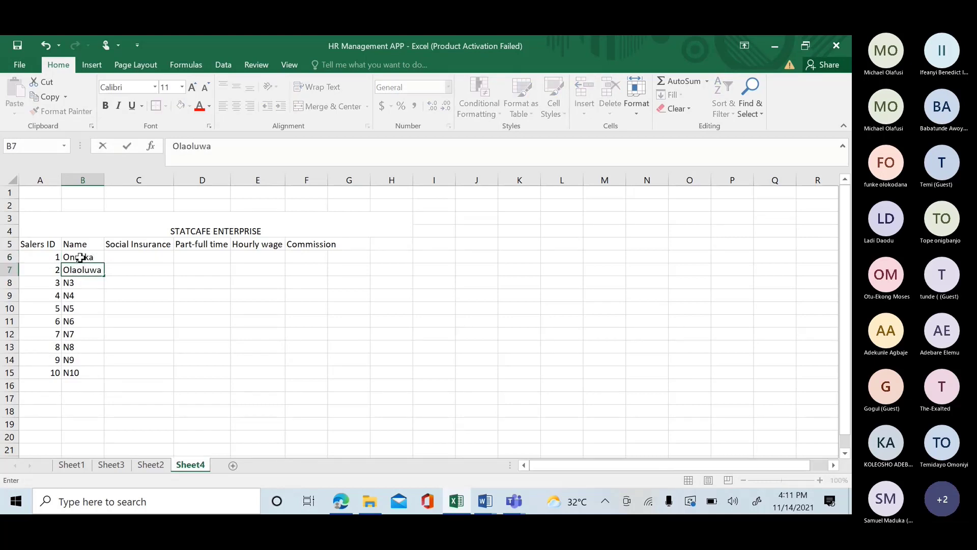
pyautogui.press('Return')
pyautogui.write('Nkiruka')
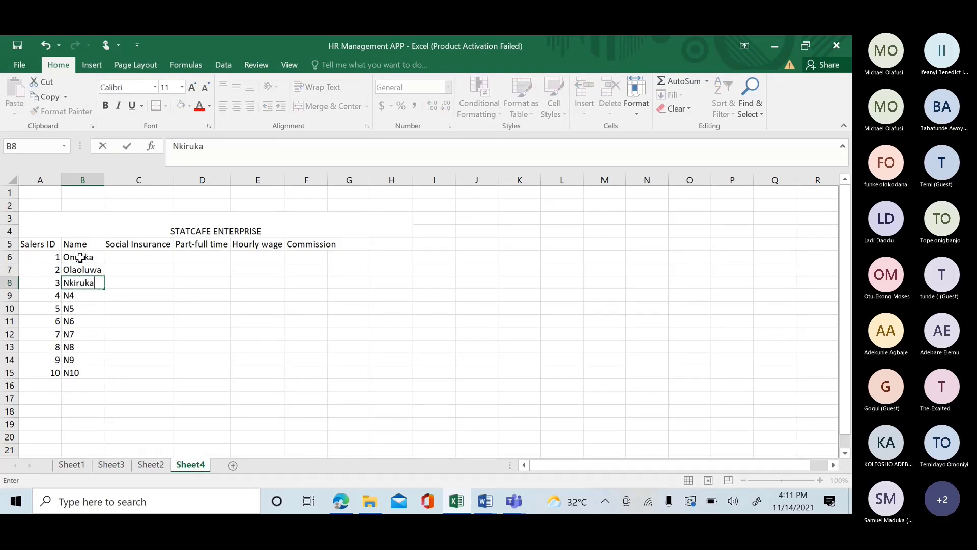
pyautogui.press('Return')
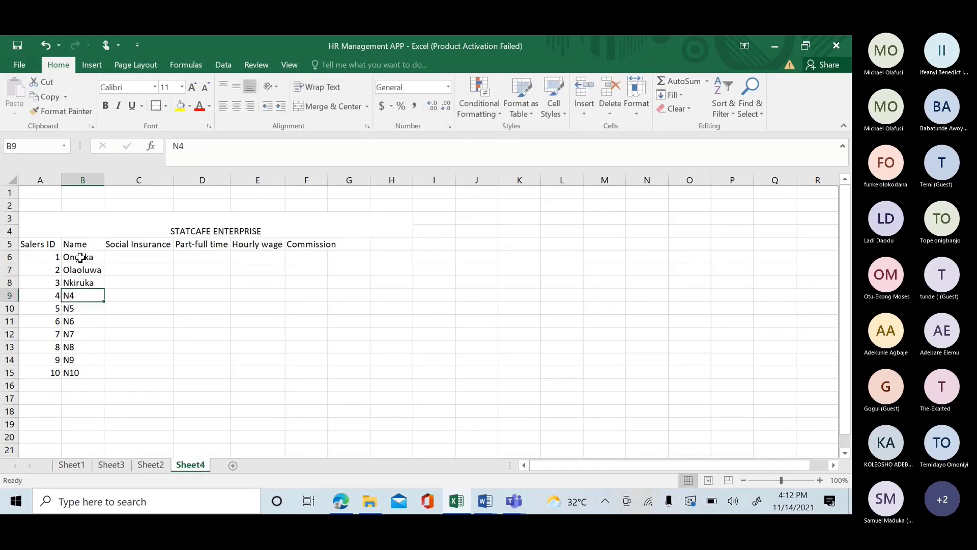
# Replace the placeholders in B9 through B11 with the first names of employees 4 to 6.
pyautogui.write('Blessi')
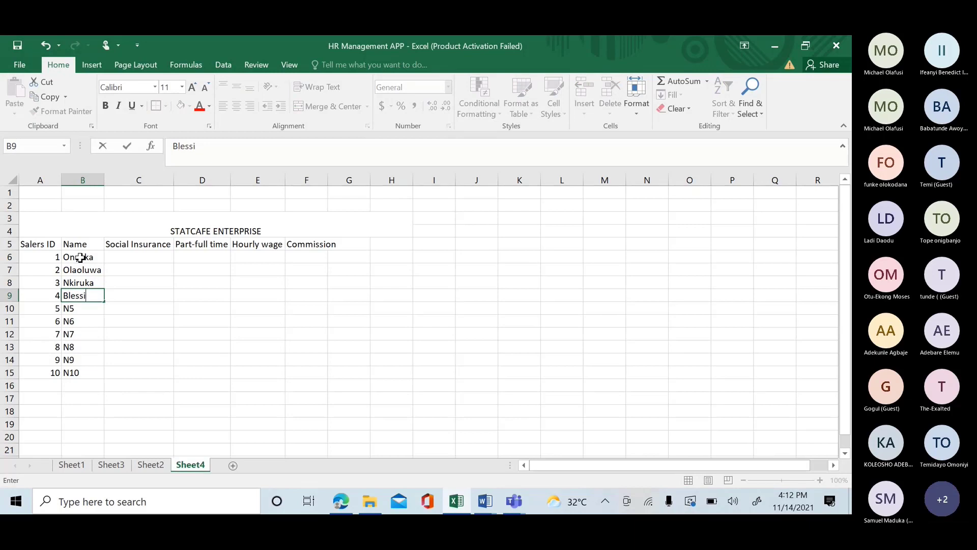
pyautogui.write('ng')
pyautogui.press('Return')
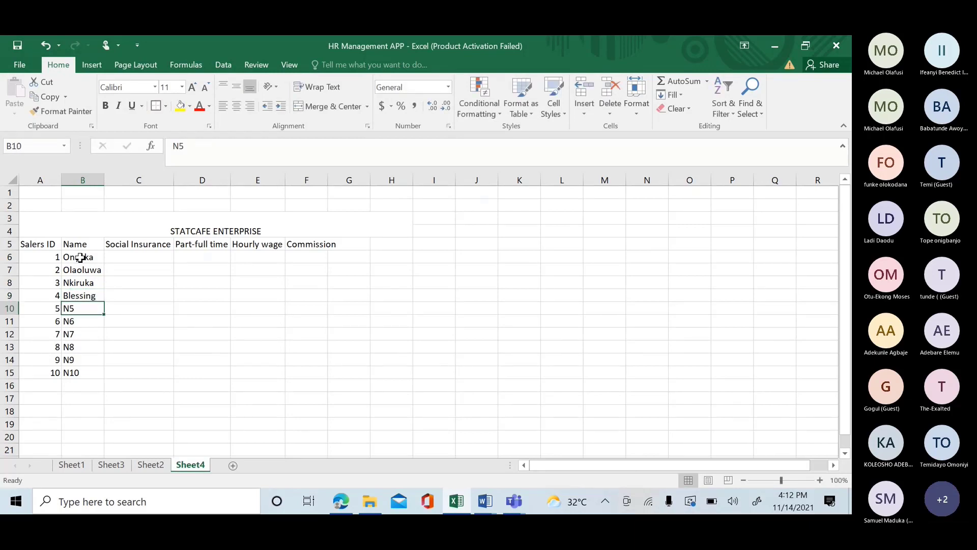
pyautogui.write('Vivian')
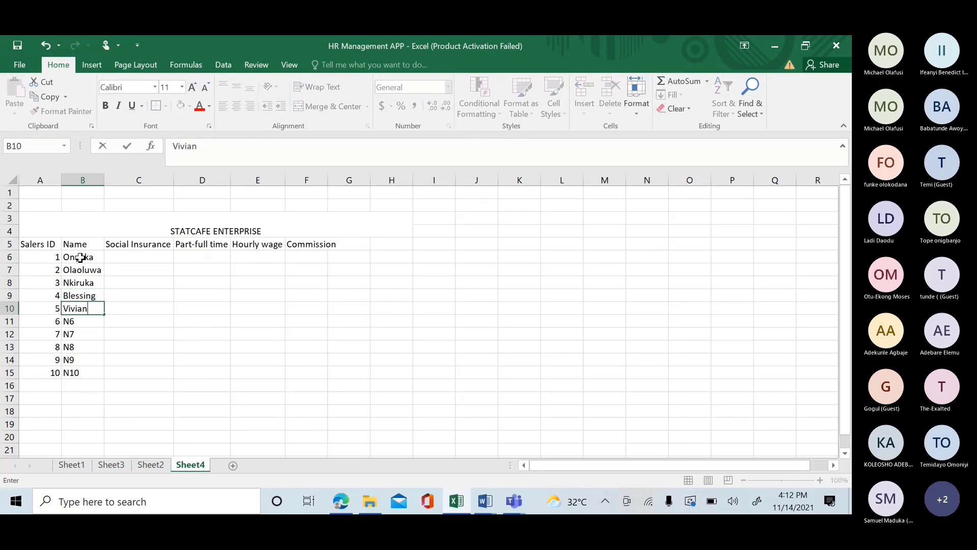
pyautogui.press('Return')
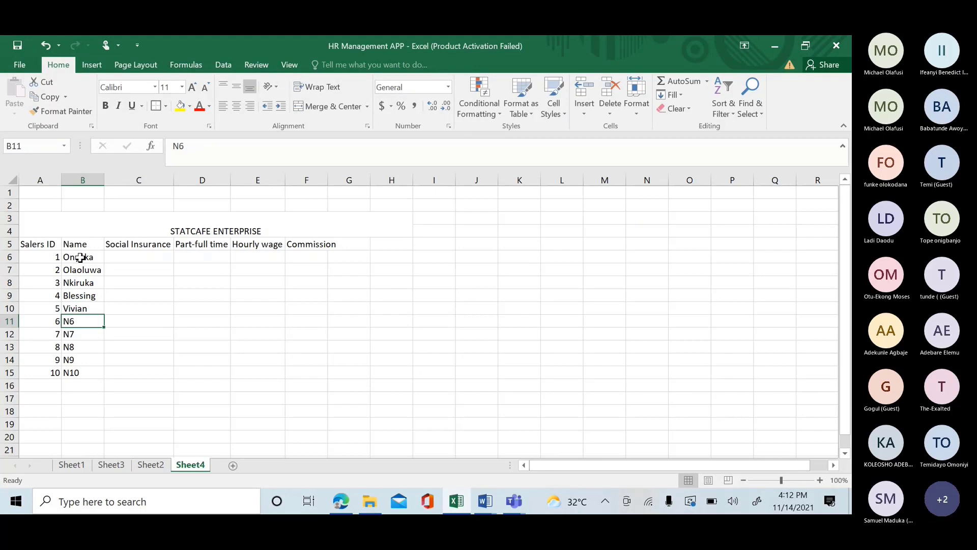
pyautogui.write('Chin')
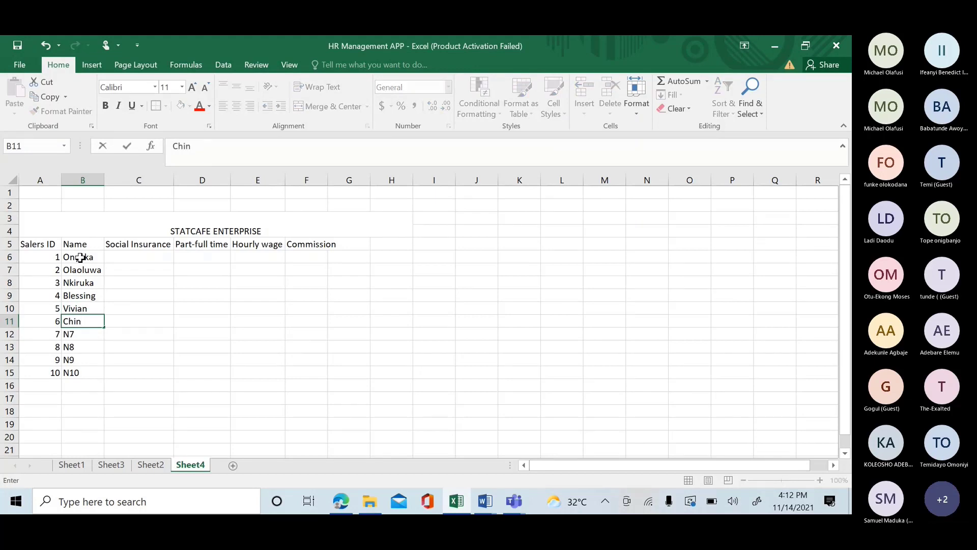
pyautogui.write('wendu')
pyautogui.press('Return')
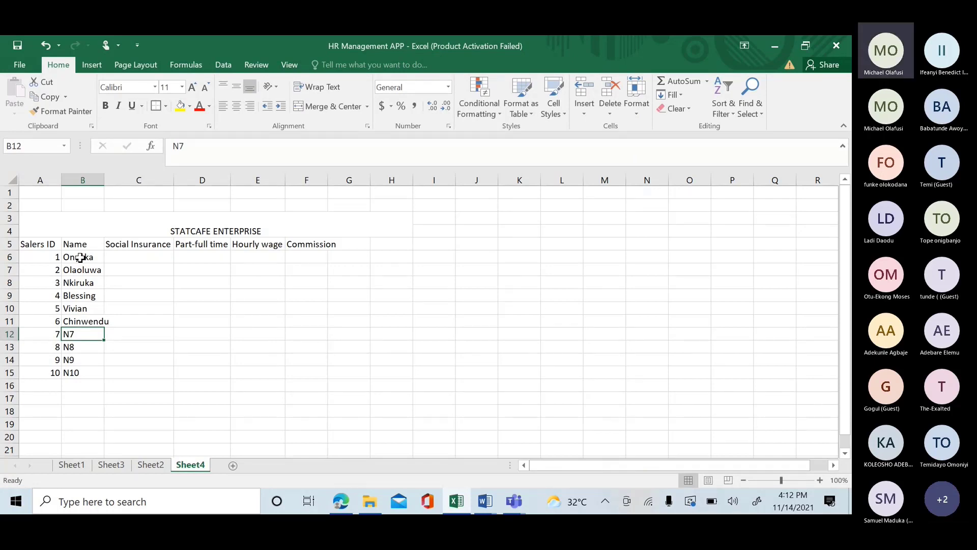
# Replace the placeholders in B12 and B13 with the names of employees 7 and 8.
pyautogui.write('Judith')
pyautogui.press('Return')
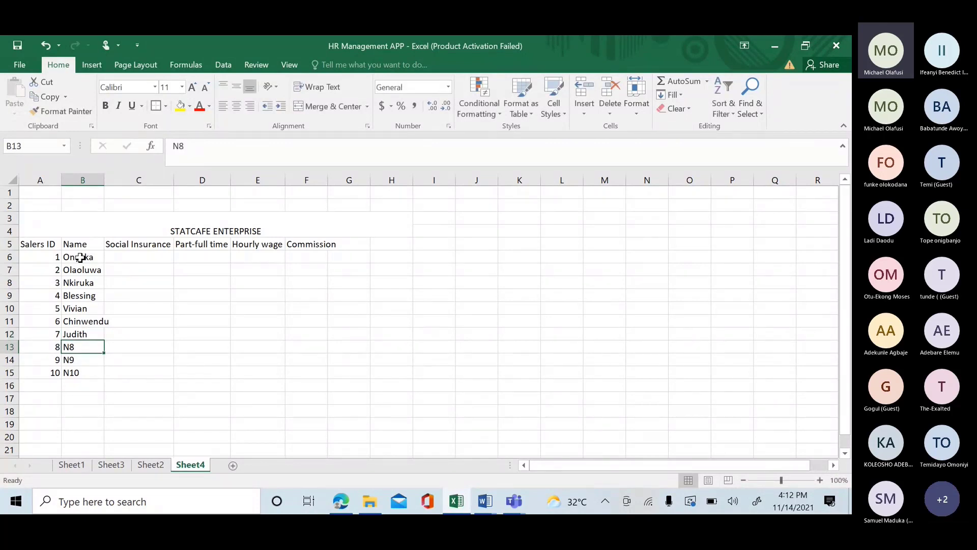
pyautogui.write('Akoan')
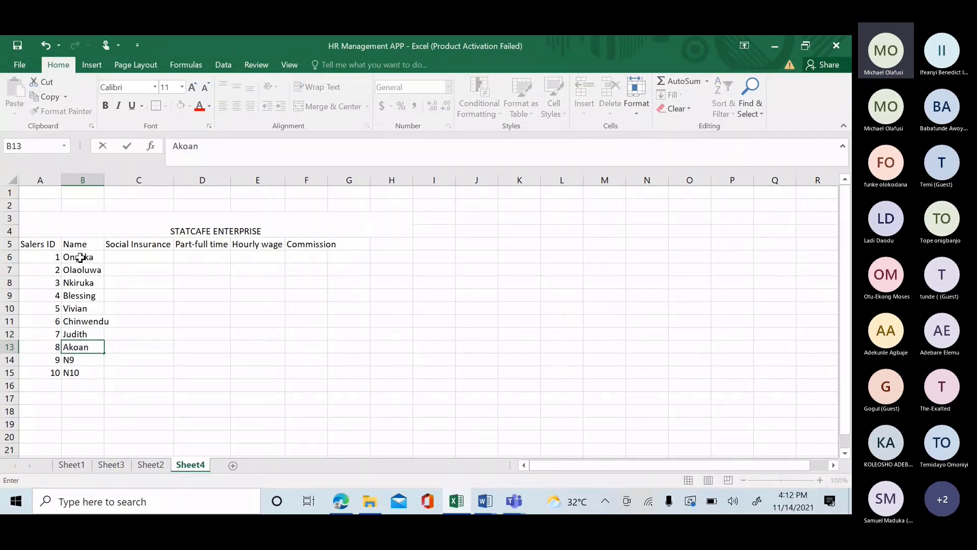
pyautogui.press('BackSpace')
pyautogui.press('BackSpace')
pyautogui.press('BackSpace')
pyautogui.write('pan')
pyautogui.press('Return')
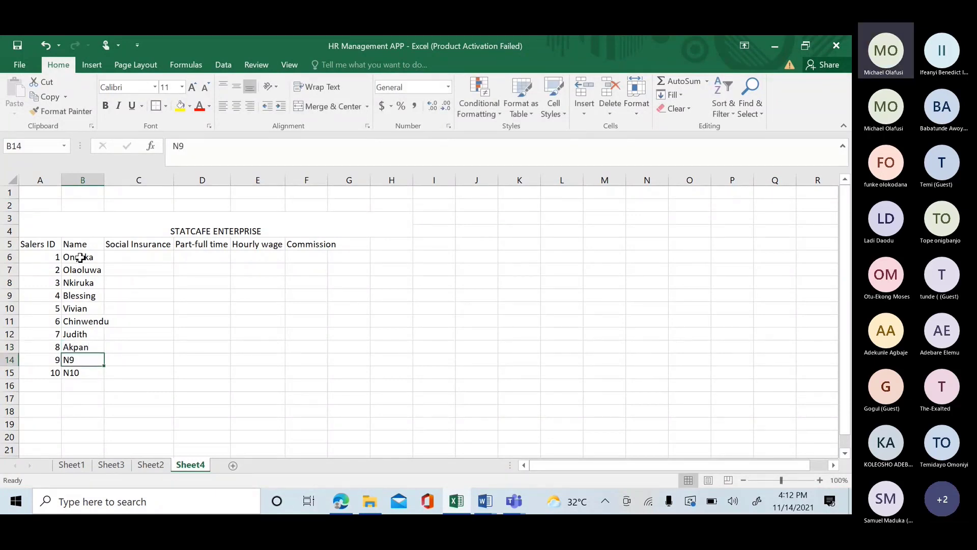
# Replace the placeholders in B14 and B15 with the names of employees 9 and 10, and autofit column B.
pyautogui.write('Faitgh')
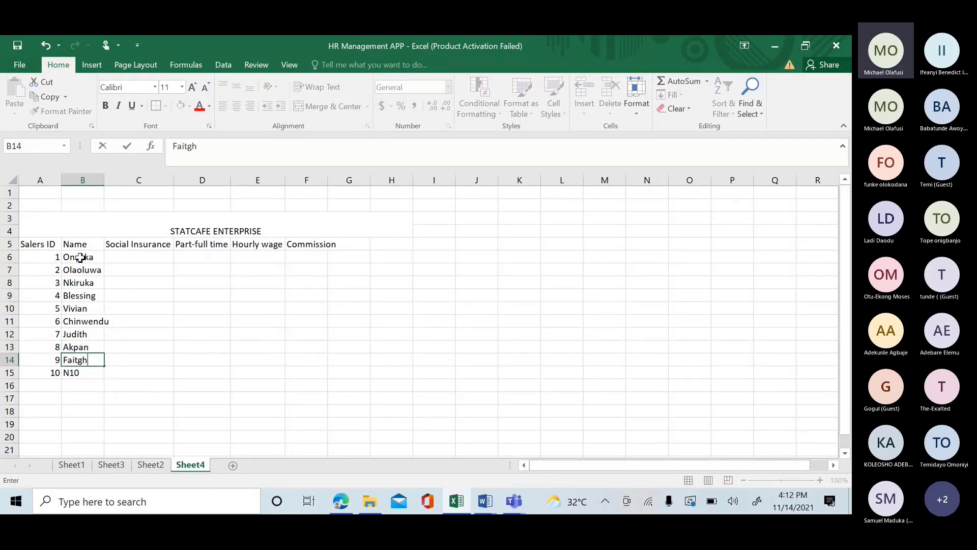
pyautogui.press('BackSpace')
pyautogui.press('BackSpace')
pyautogui.write('h')
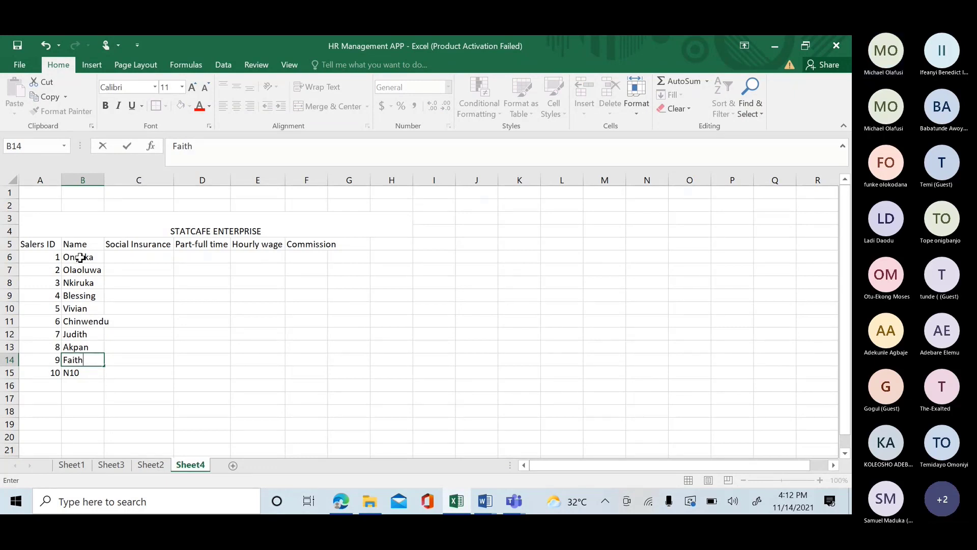
pyautogui.press('Return')
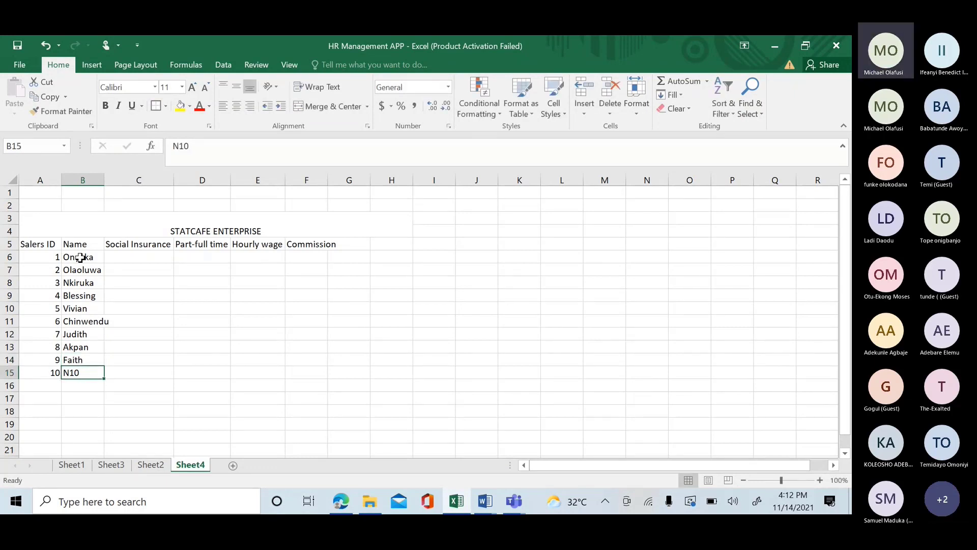
pyautogui.write('Joy')
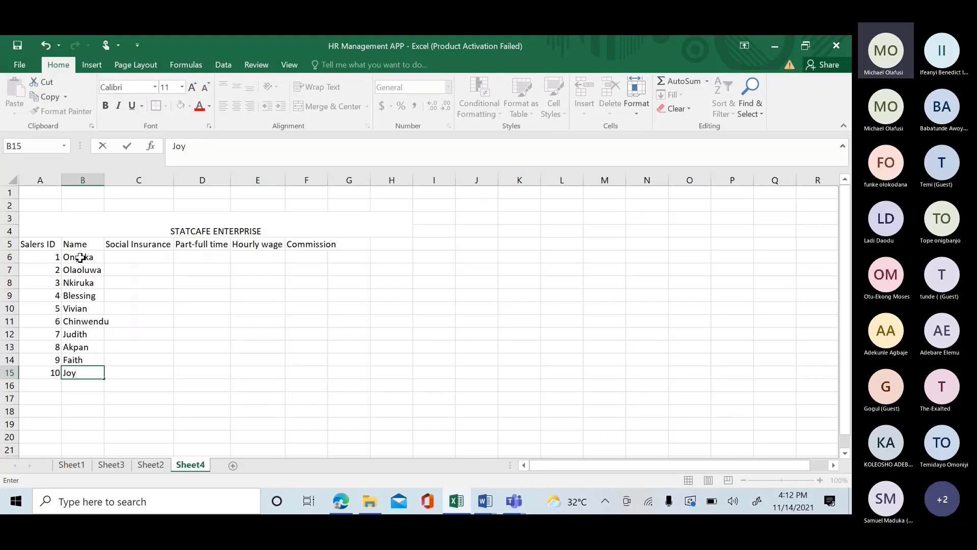
pyautogui.press('Return')
pyautogui.doubleClick(103, 182)
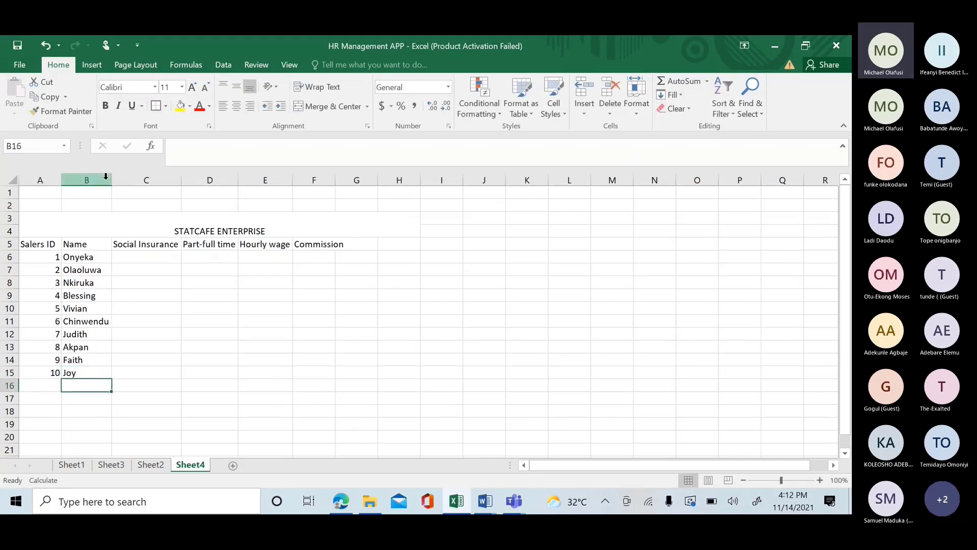
# Insert a blank column before the Part-full time column.
pyautogui.click(202, 254)
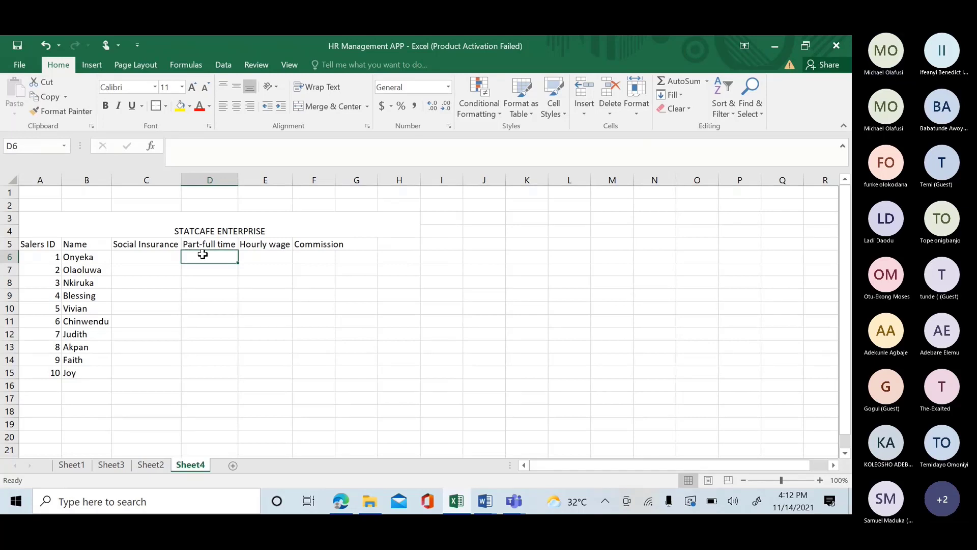
pyautogui.click(191, 175)
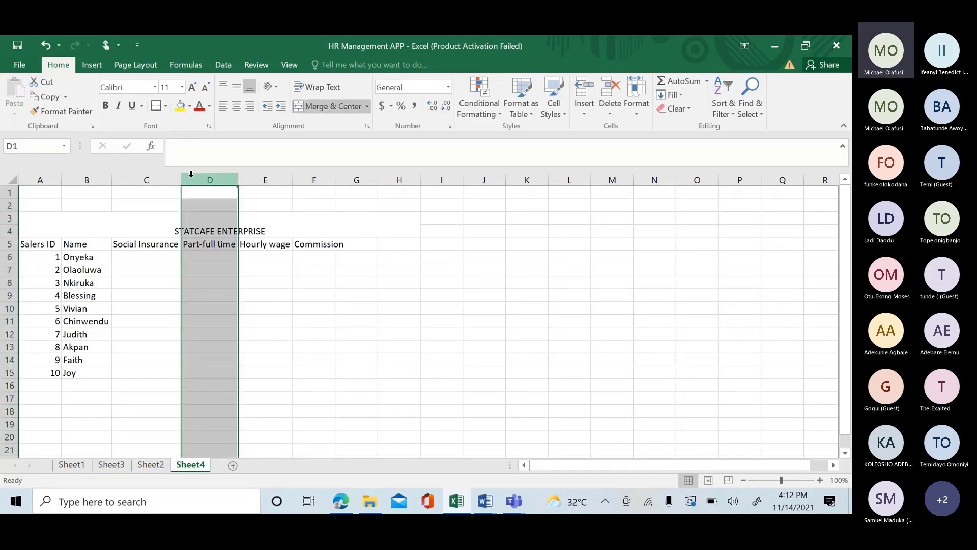
pyautogui.rightClick(191, 175)
pyautogui.click(220, 270)
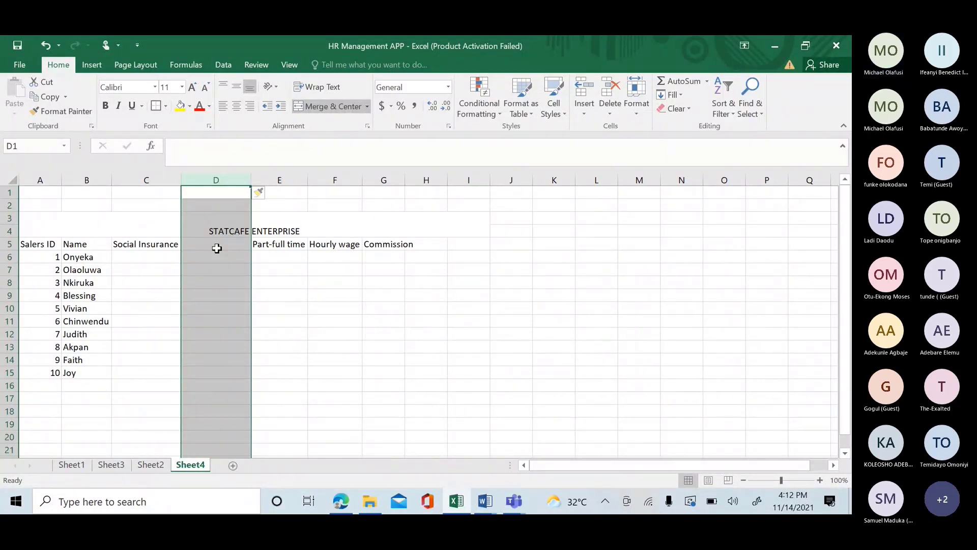
# Enter =RANDBETWEEN(0,1) in D6 and fill the formula down to D15.
pyautogui.click(223, 257)
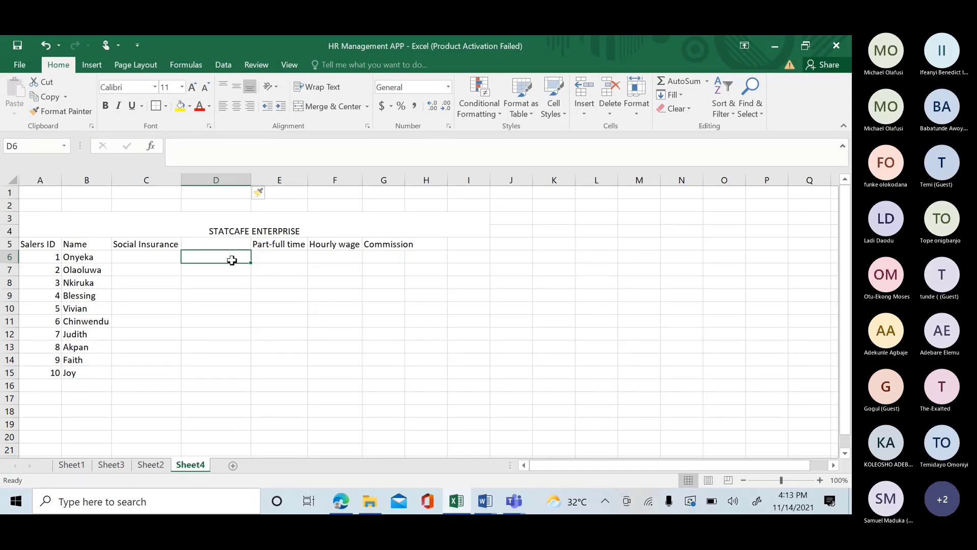
pyautogui.write('=')
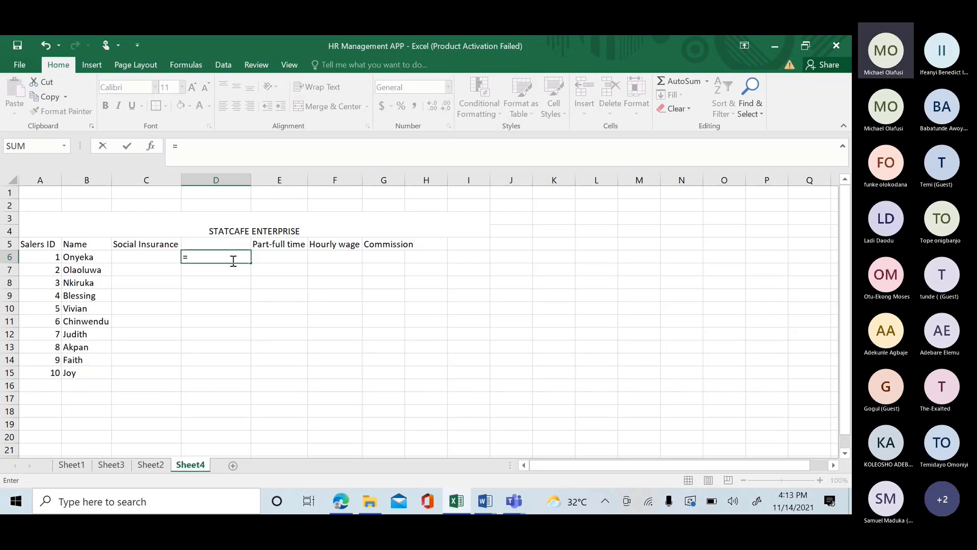
pyautogui.press('Escape')
pyautogui.write('=')
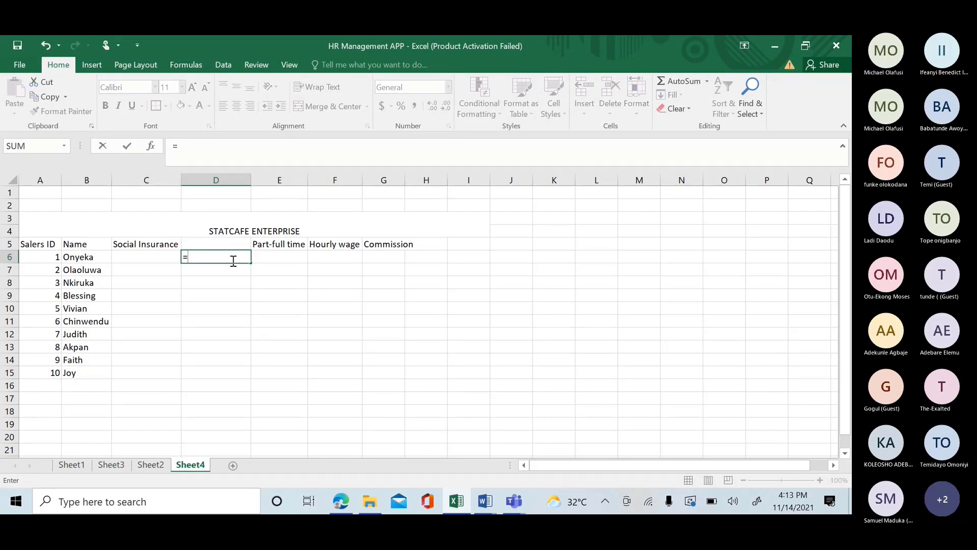
pyautogui.write('ran')
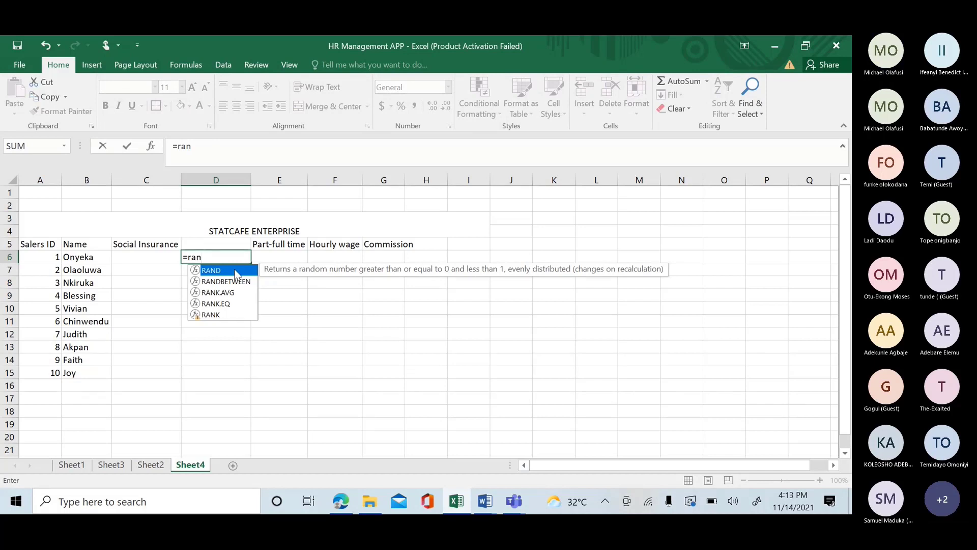
pyautogui.doubleClick(236, 280)
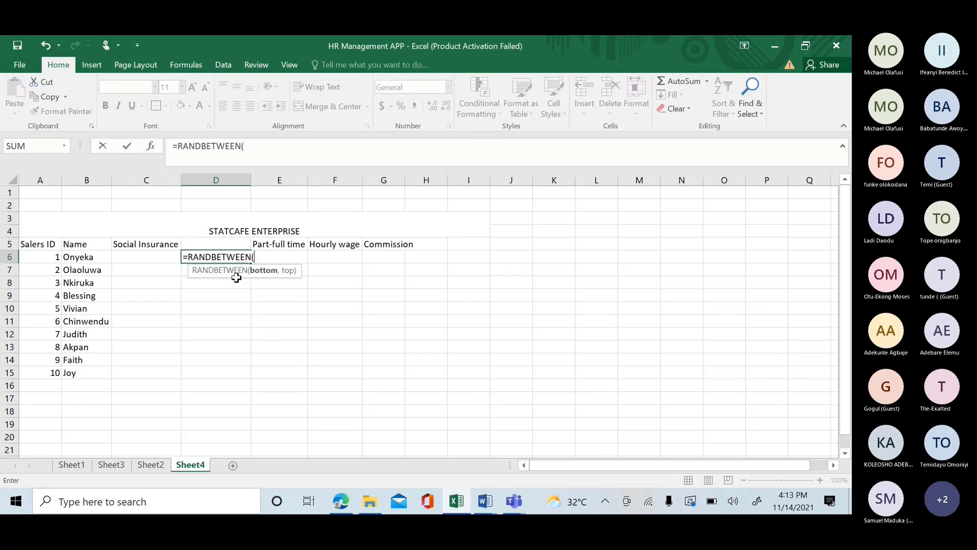
pyautogui.write('0')
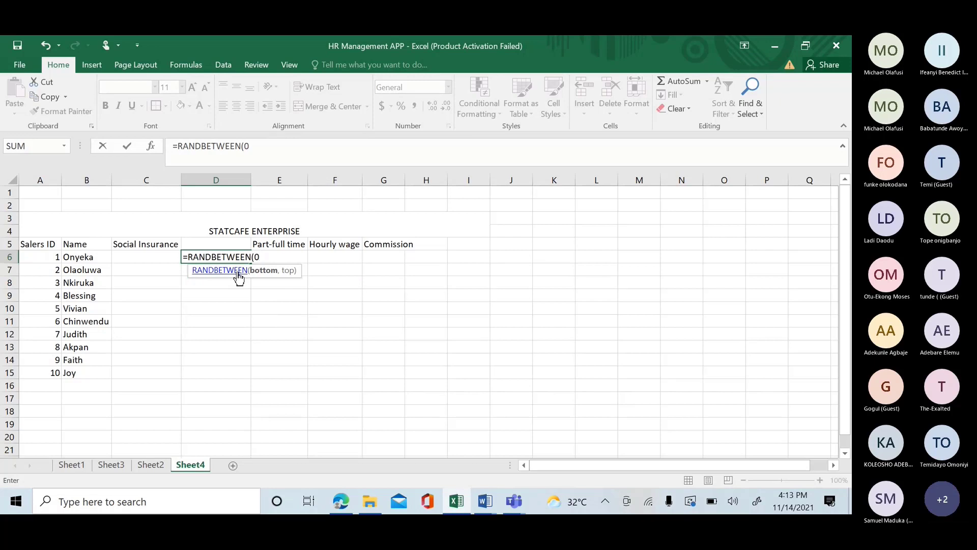
pyautogui.write(',q')
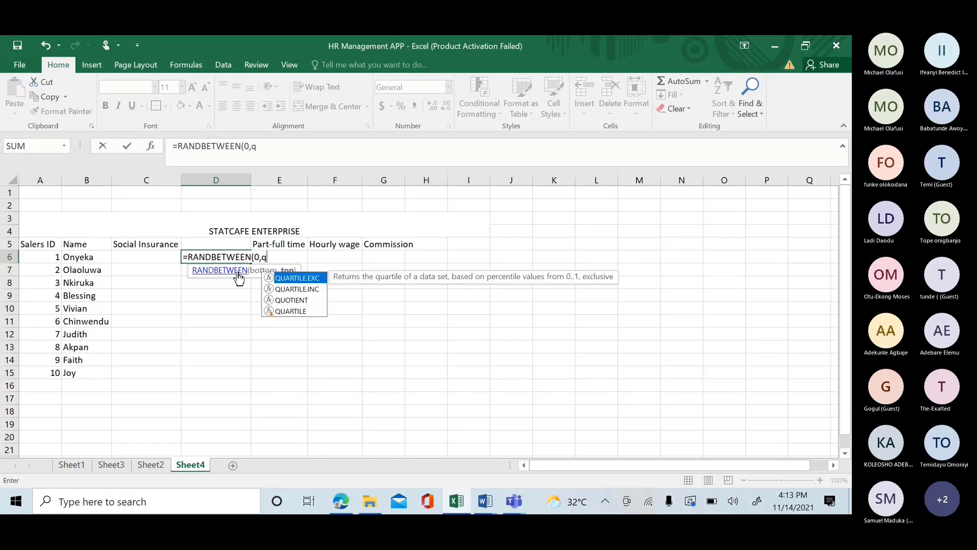
pyautogui.press('BackSpace')
pyautogui.write('1')
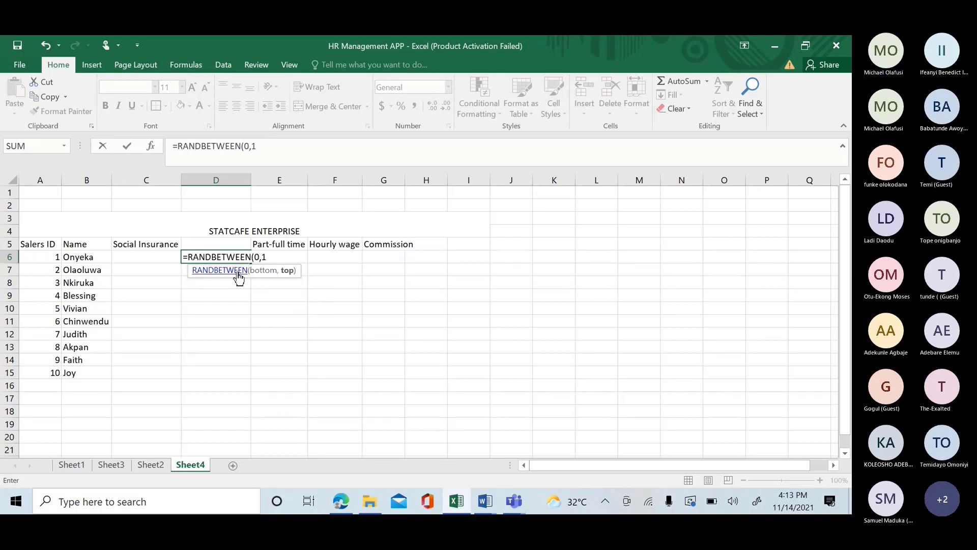
pyautogui.write(')')
pyautogui.press('Return')
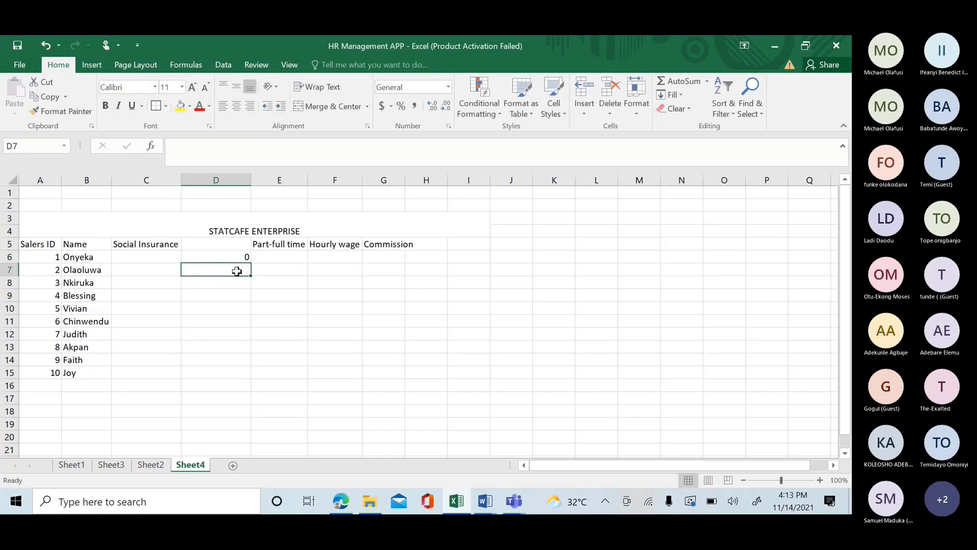
pyautogui.click(240, 257)
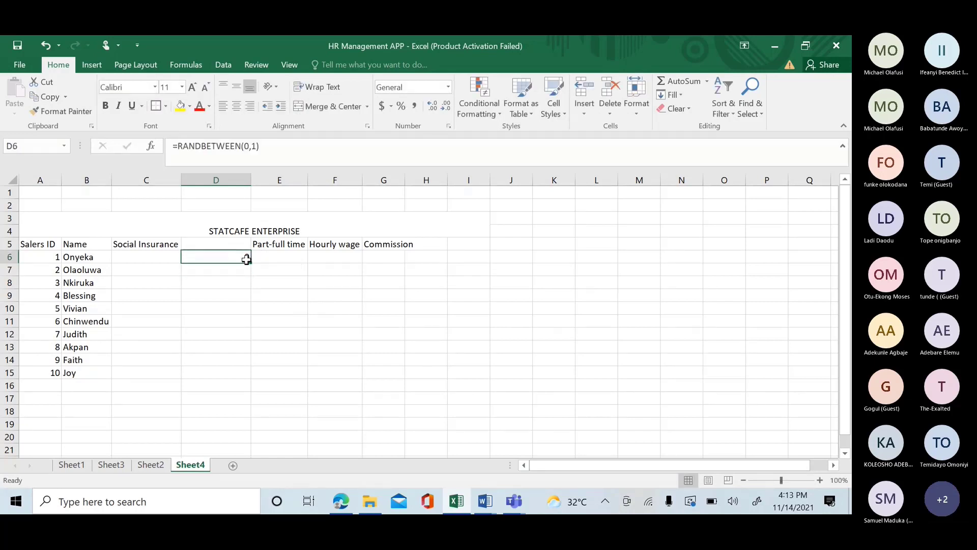
pyautogui.moveTo(250, 263); pyautogui.dragTo(249, 381)
pyautogui.click(287, 261)
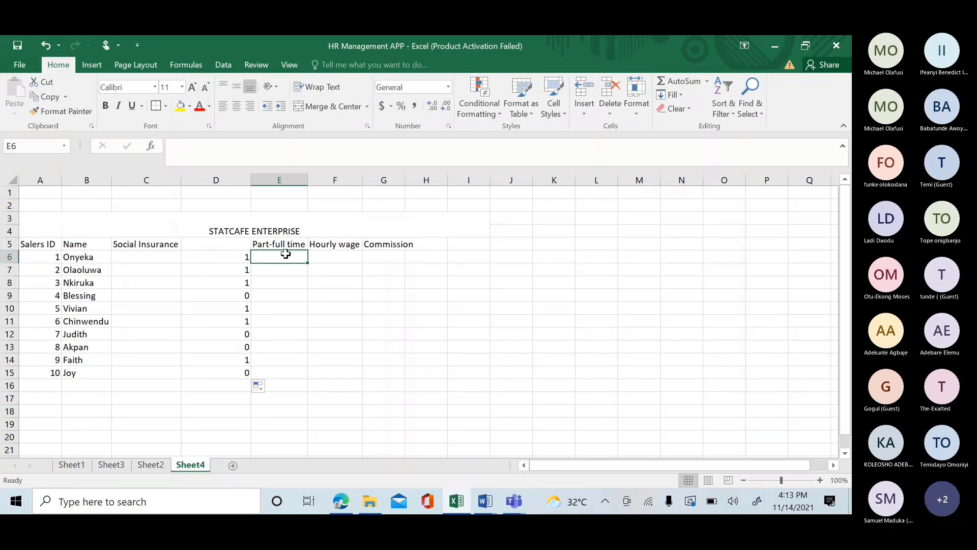
pyautogui.write('=')
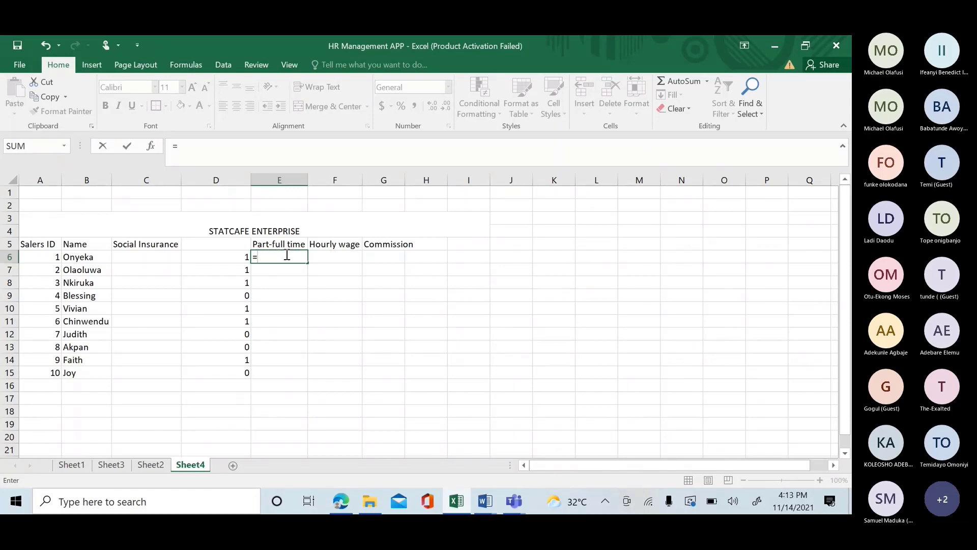
pyautogui.write('if')
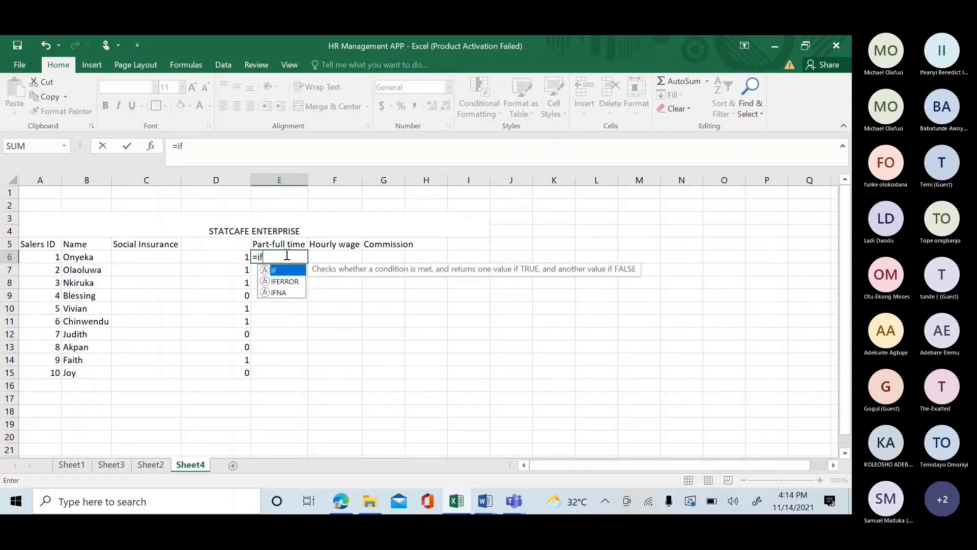
pyautogui.click(235, 255)
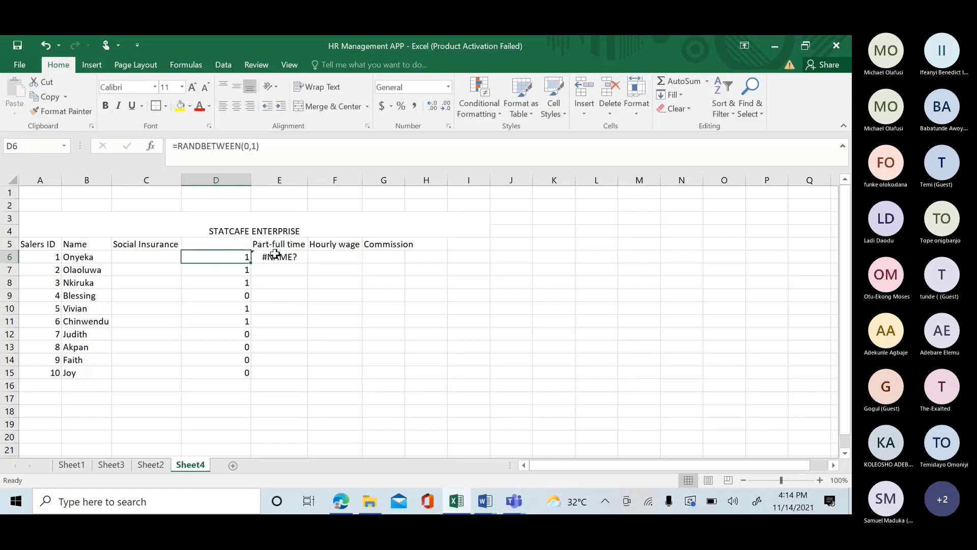
pyautogui.doubleClick(274, 255)
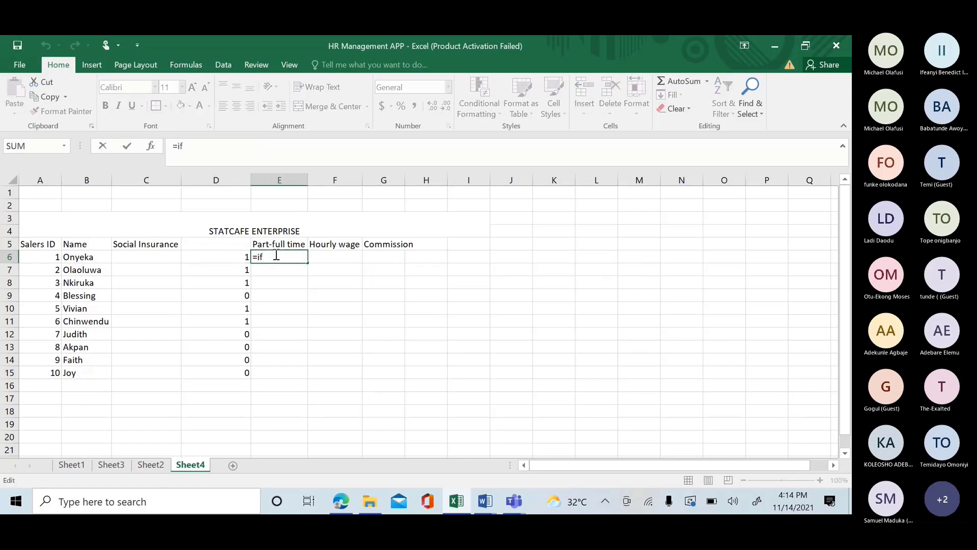
pyautogui.press('BackSpace')
pyautogui.press('BackSpace')
pyautogui.write('if')
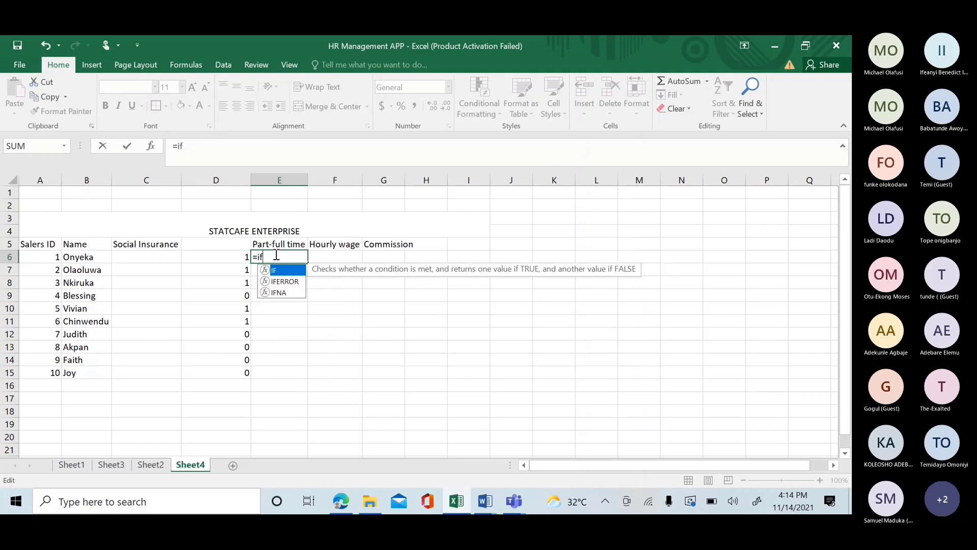
pyautogui.doubleClick(281, 271)
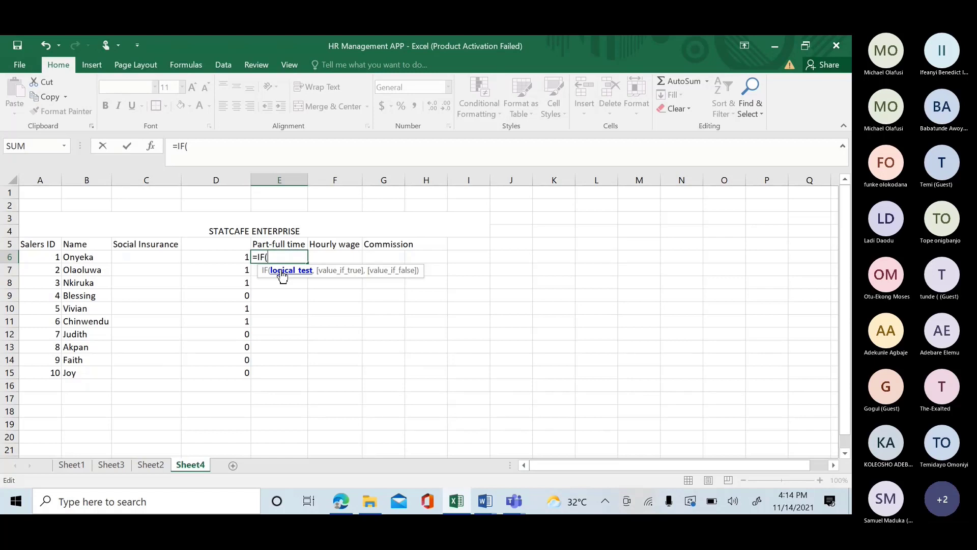
pyautogui.click(242, 256)
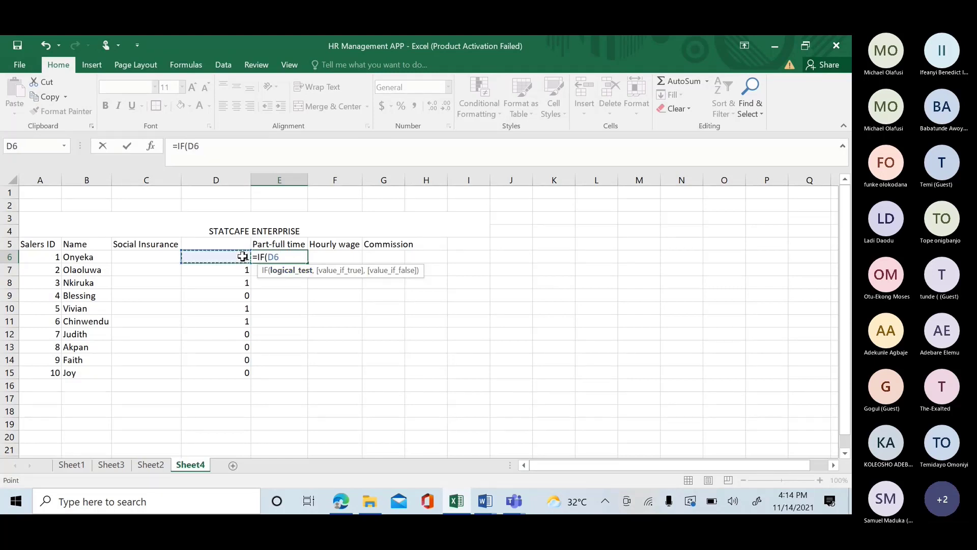
pyautogui.press('BackSpace')
pyautogui.press('BackSpace')
pyautogui.press('BackSpace')
pyautogui.press('BackSpace')
pyautogui.press('BackSpace')
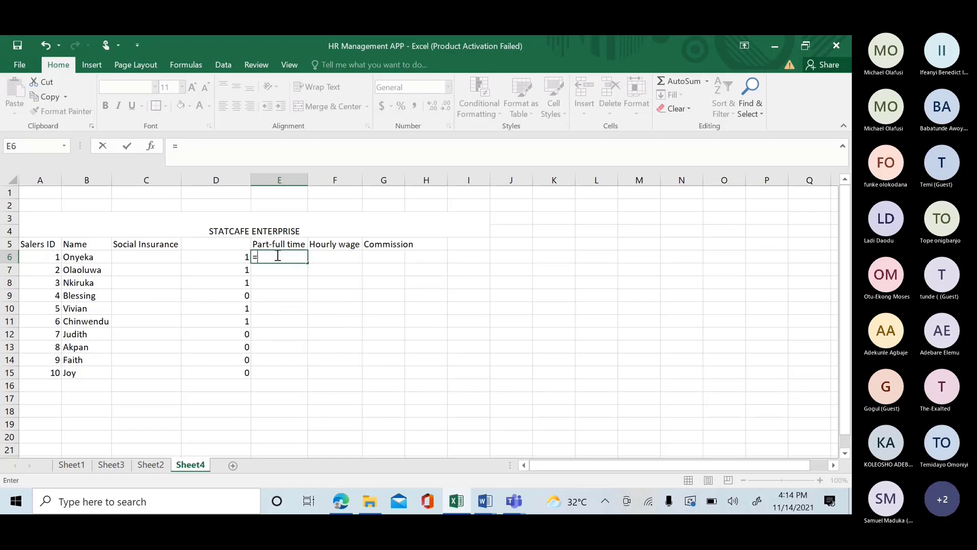
pyautogui.press('Escape')
pyautogui.click(241, 253)
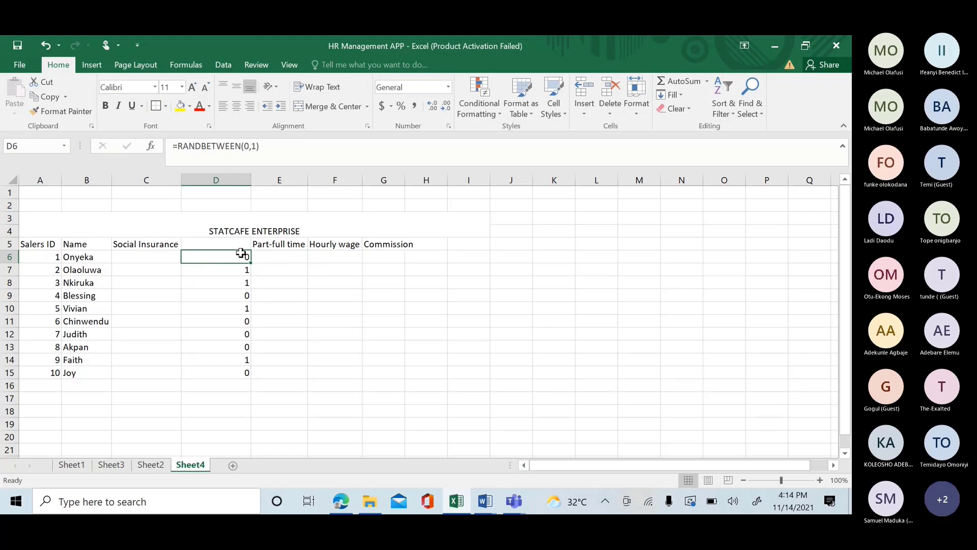
# Enter =IF(D6=1, "Part time", "Full time") in E6, the first Part-full time cell.
pyautogui.click(288, 259)
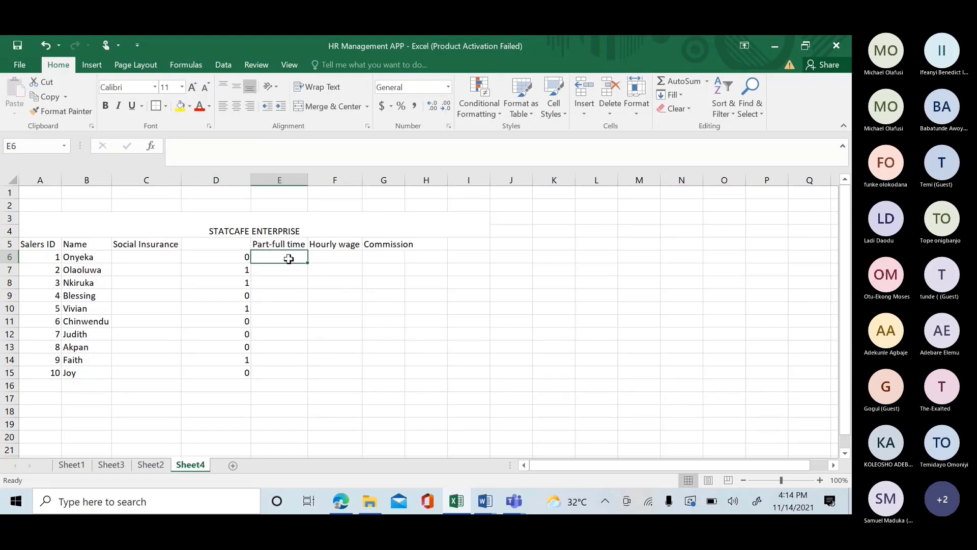
pyautogui.write('=if')
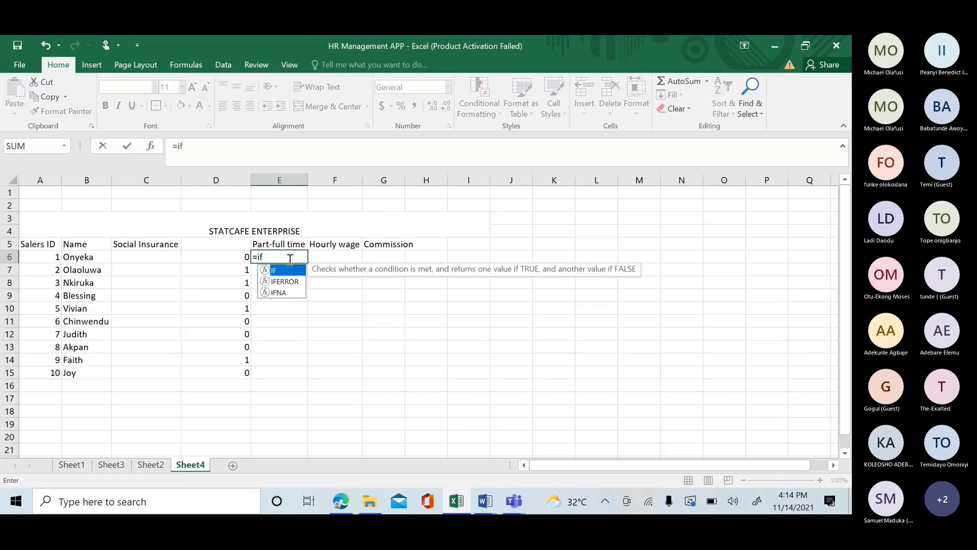
pyautogui.doubleClick(296, 272)
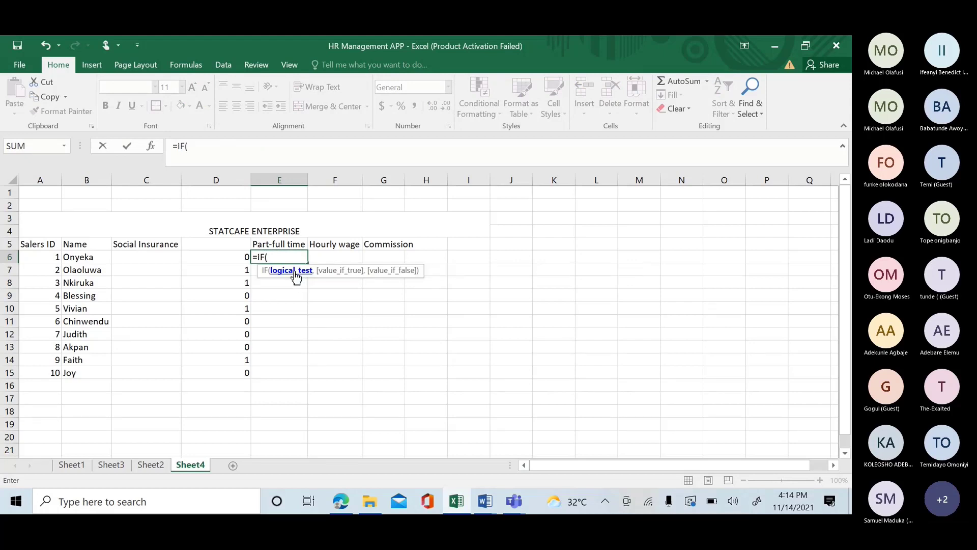
pyautogui.click(241, 257)
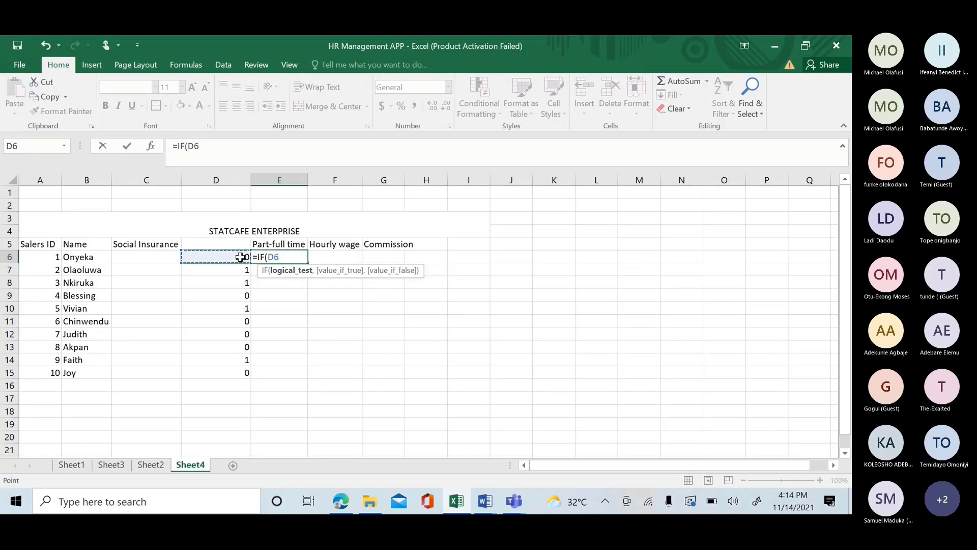
pyautogui.write('=1, "')
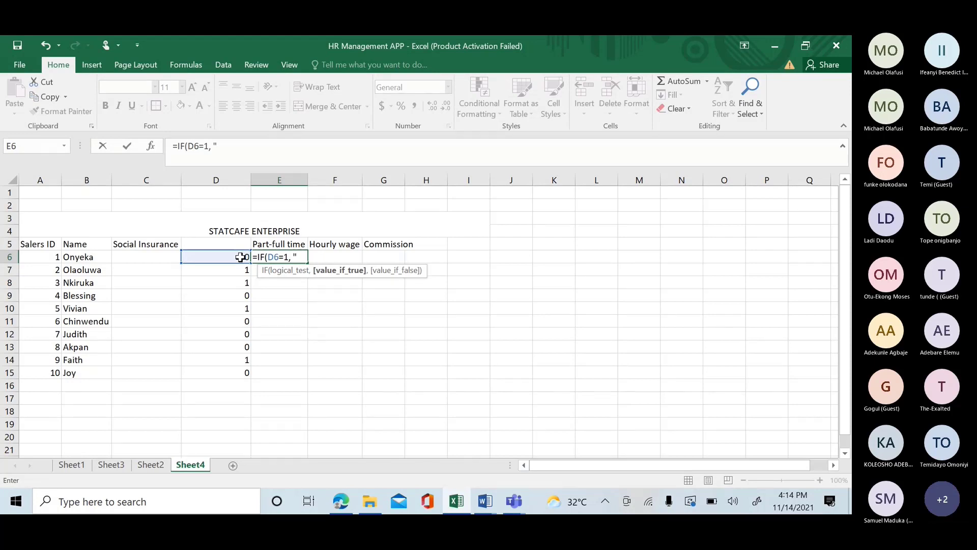
pyautogui.write('Part time",')
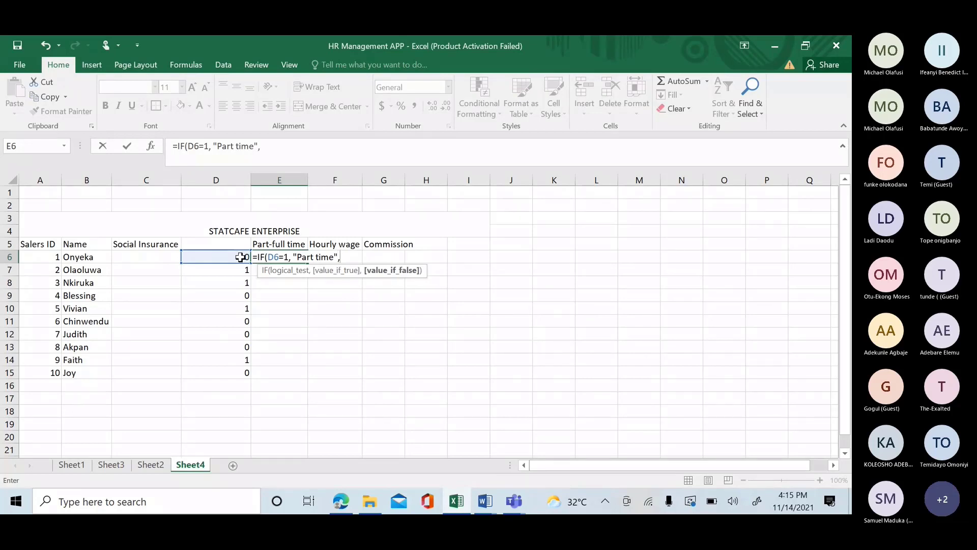
pyautogui.write(' "Full time")')
pyautogui.press('Return')
pyautogui.click(286, 257)
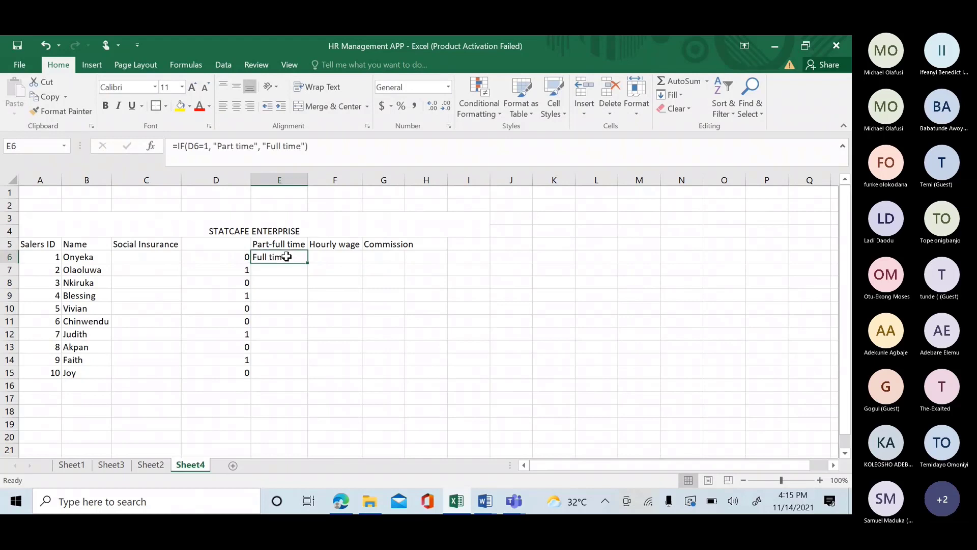
# Fill the Part-full time formula from E6 down to E15.
pyautogui.moveTo(307, 262); pyautogui.dragTo(304, 381)
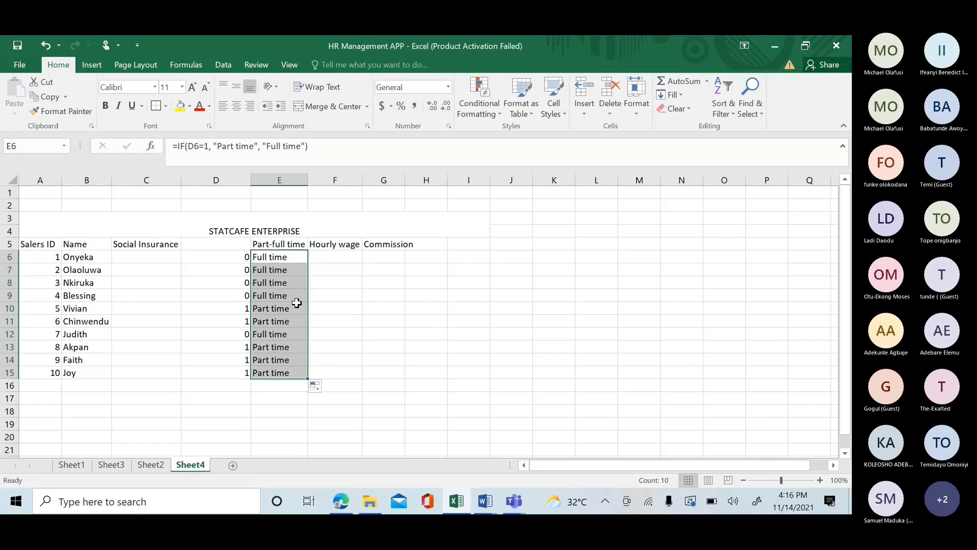
# Enter =RANDBETWEEN(20,50) in F6, the first Hourly wage cell, and fill the formula down to F15.
pyautogui.click(349, 255)
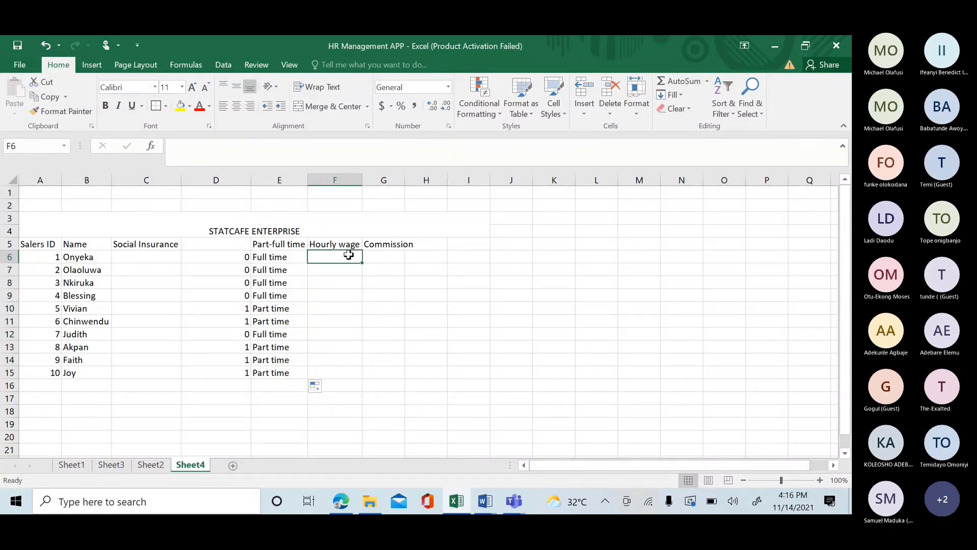
pyautogui.write('=')
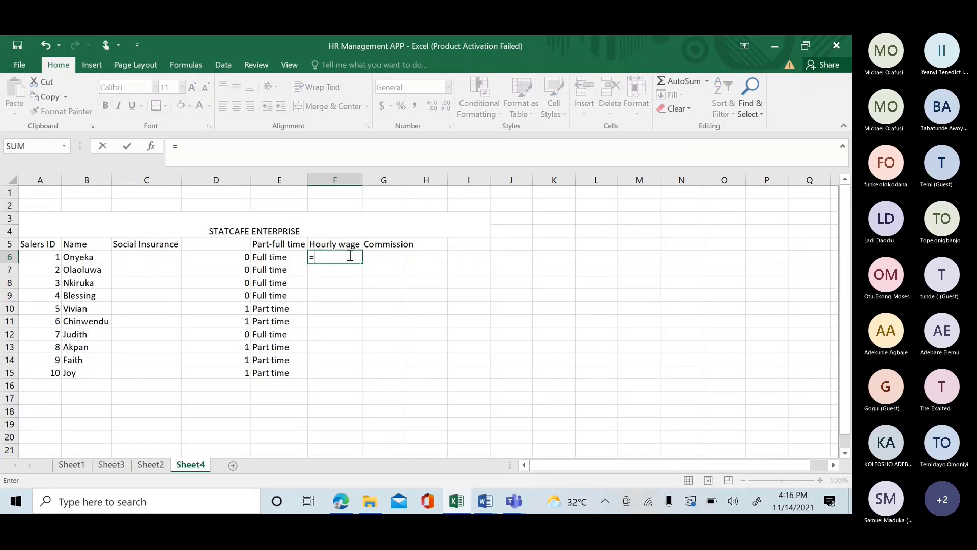
pyautogui.write('ran')
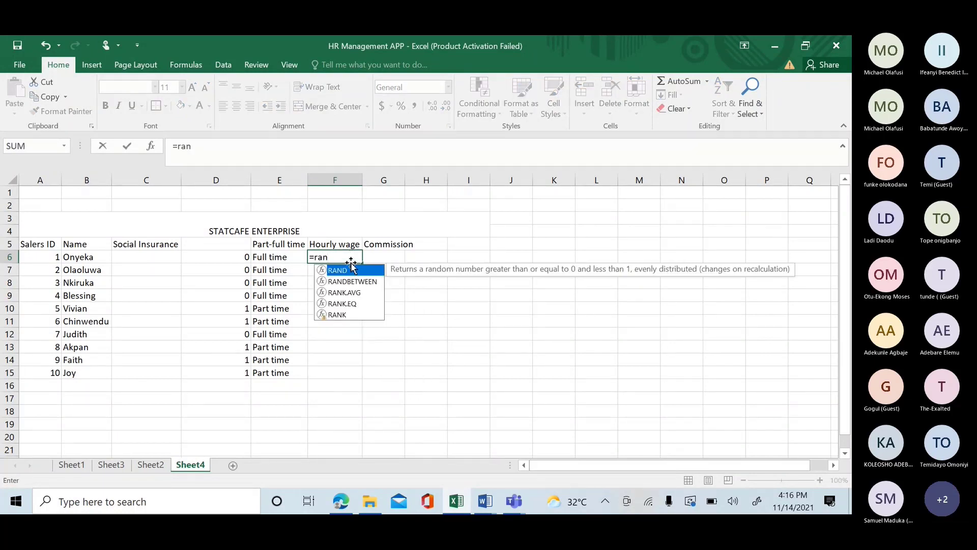
pyautogui.doubleClick(361, 283)
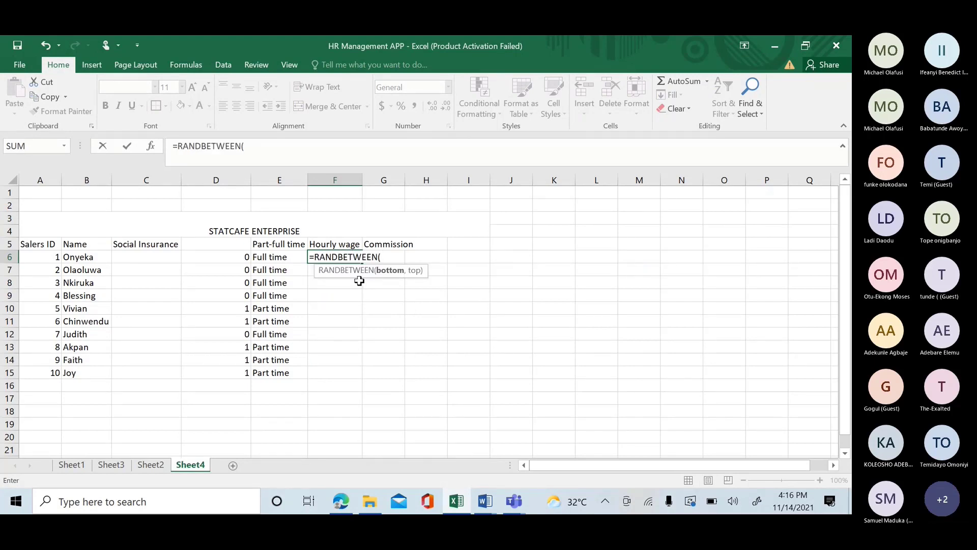
pyautogui.write('20,50')
pyautogui.press('Return')
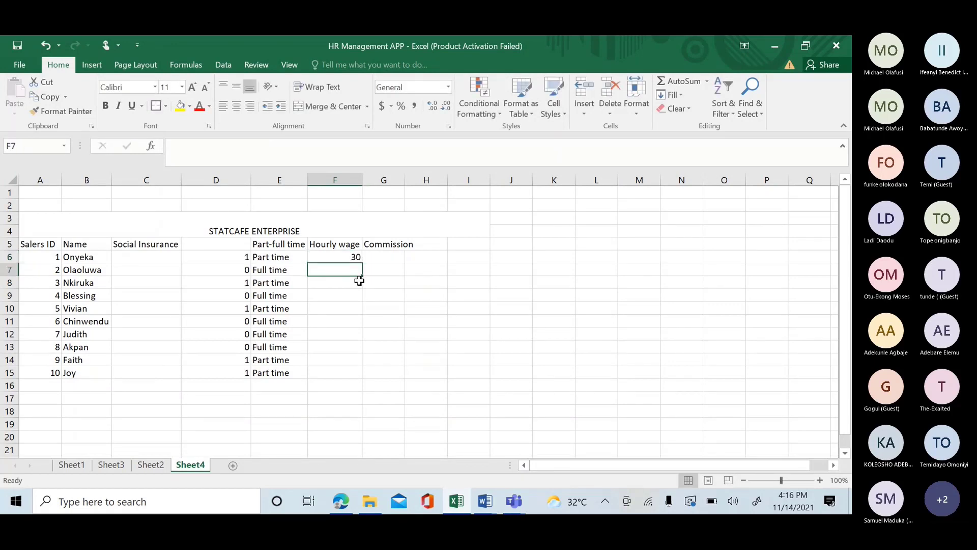
pyautogui.click(351, 256)
pyautogui.moveTo(362, 263); pyautogui.dragTo(361, 377)
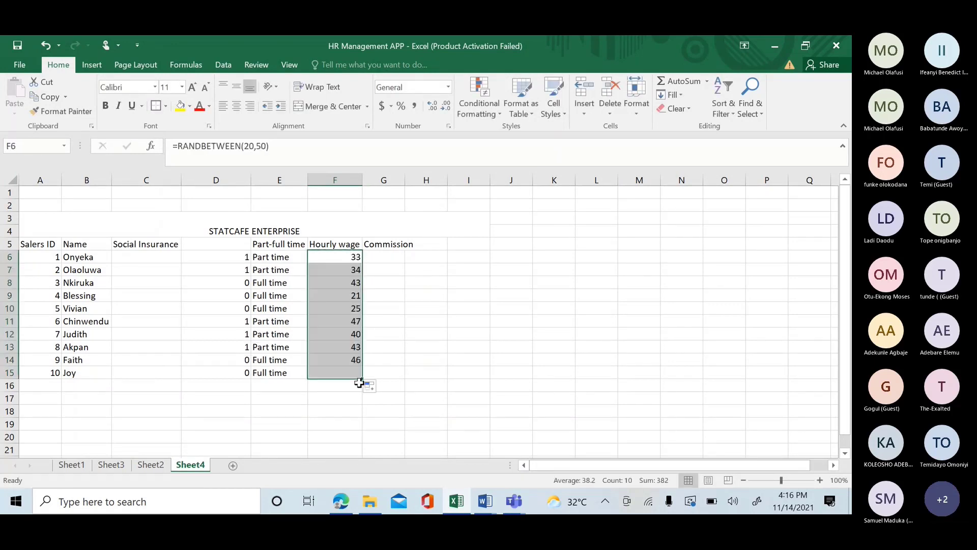
# Format the hourly wages in F6:F15 as dollar accounting amounts without decimal places.
pyautogui.click(448, 87)
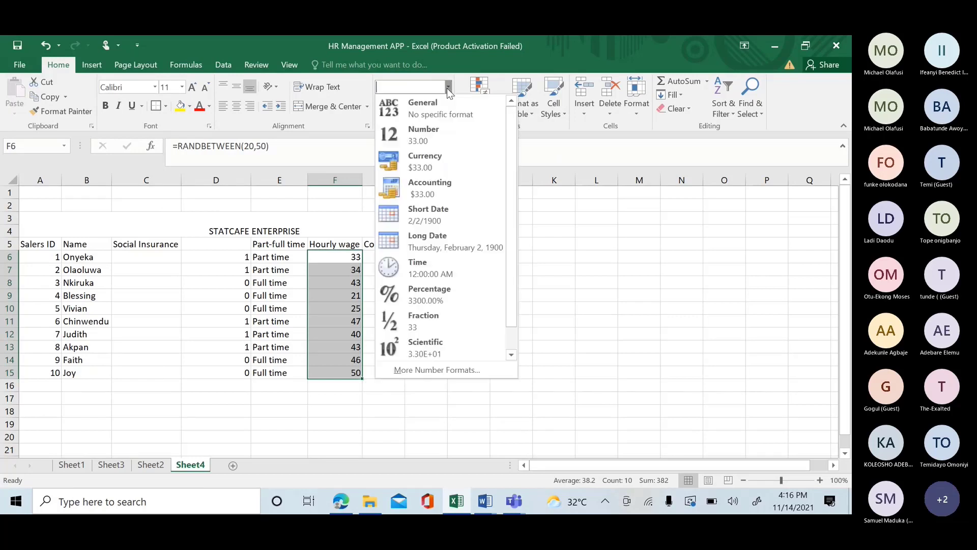
pyautogui.click(356, 172)
pyautogui.click(382, 106)
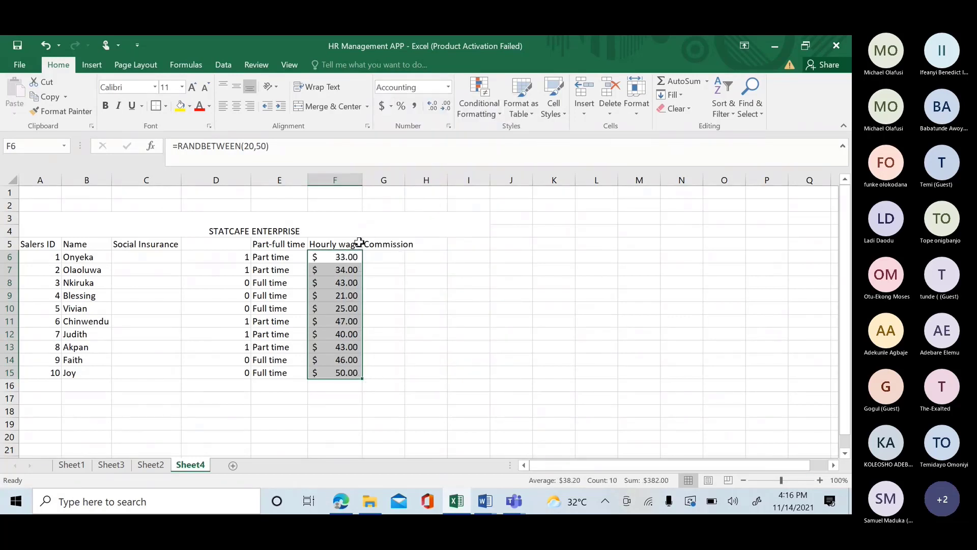
pyautogui.click(446, 105)
pyautogui.click(446, 105)
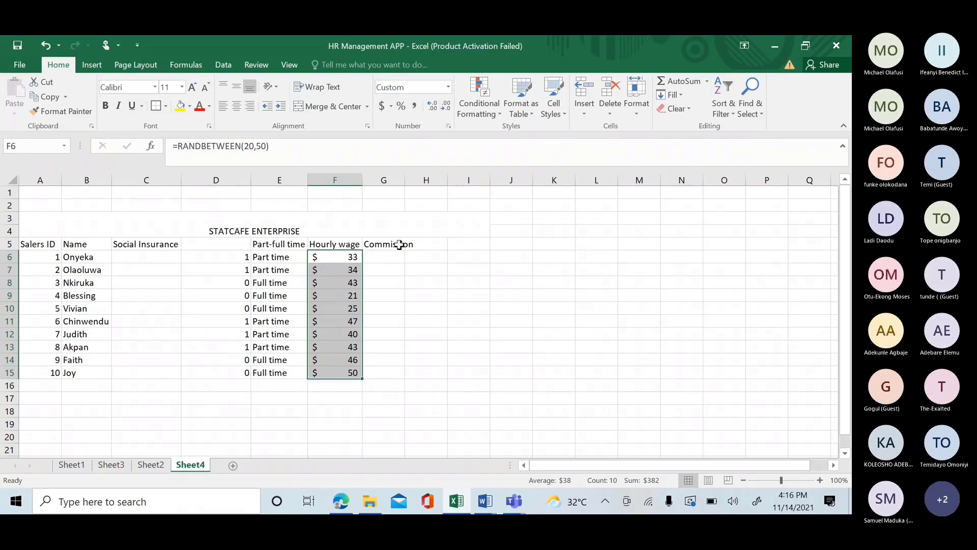
# Autofit the Commission column, enter =RANDBETWEEN(10,20) in G6, and fill the formula down to G15.
pyautogui.doubleClick(405, 180)
pyautogui.click(401, 255)
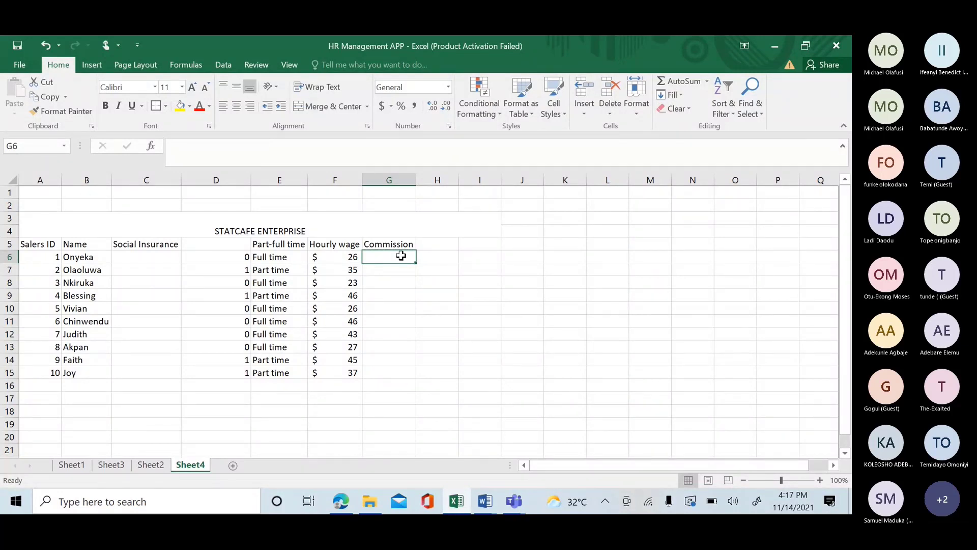
pyautogui.write('=')
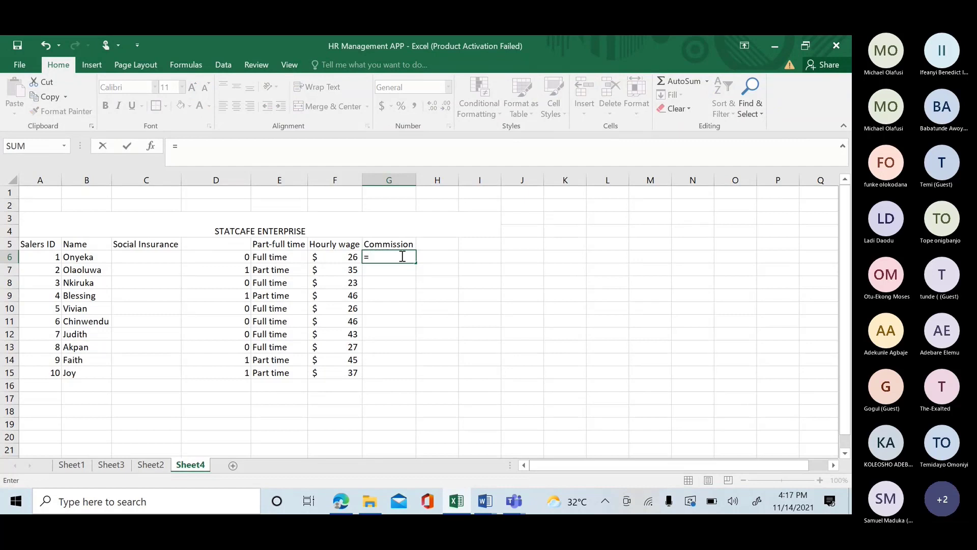
pyautogui.write('raj')
pyautogui.press('BackSpace')
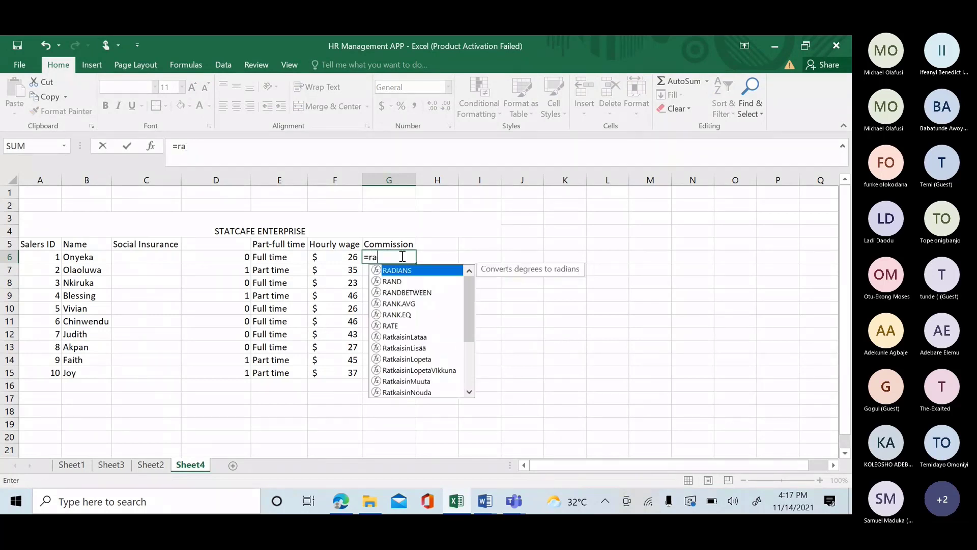
pyautogui.write('n')
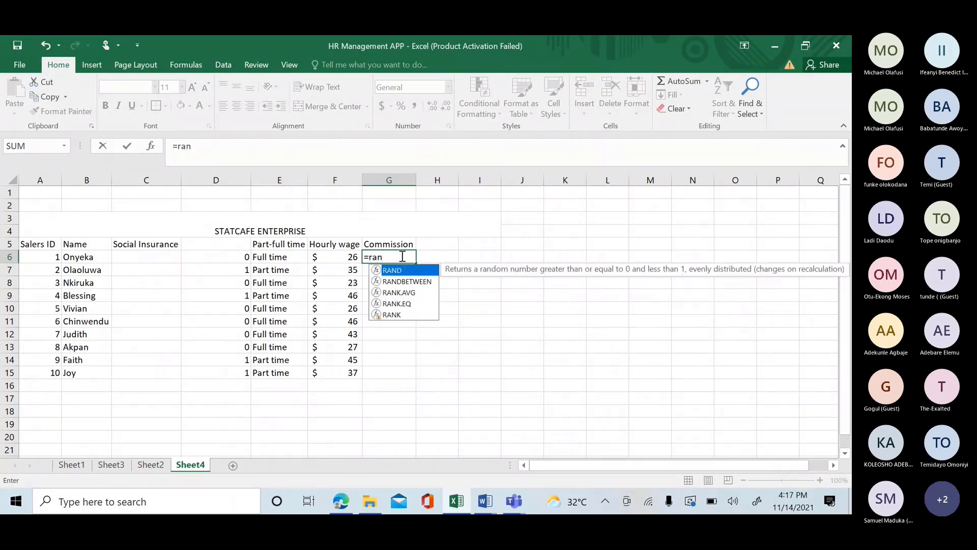
pyautogui.doubleClick(410, 282)
pyautogui.write('10,20')
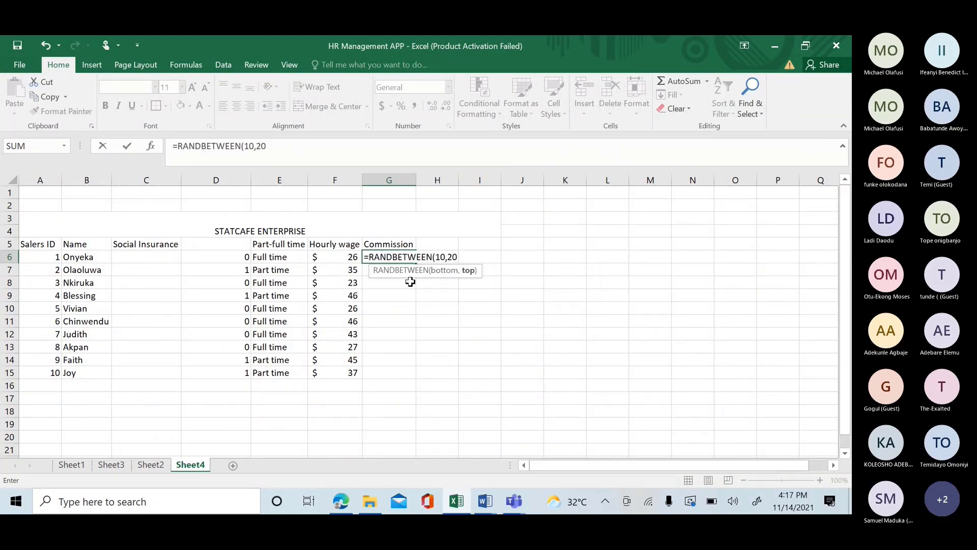
pyautogui.write(')')
pyautogui.press('Return')
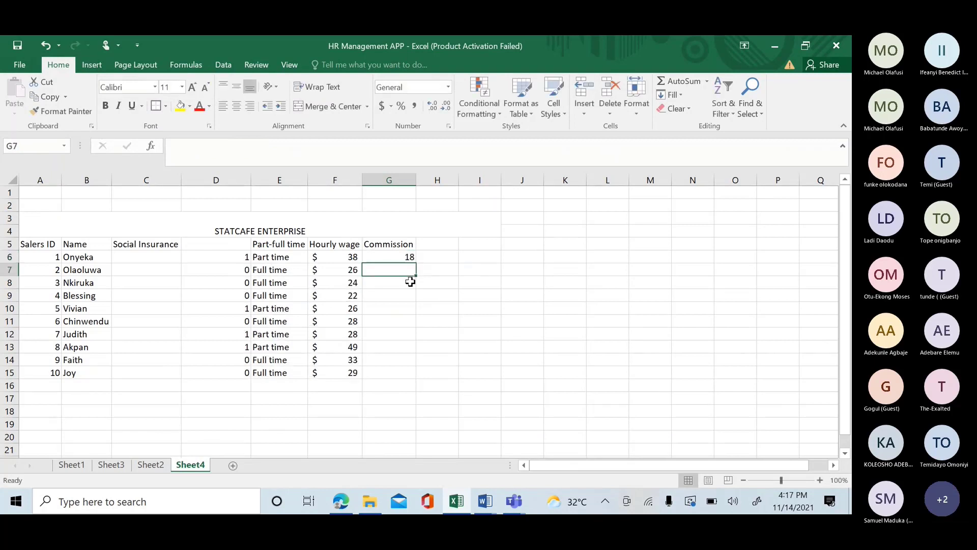
pyautogui.click(409, 256)
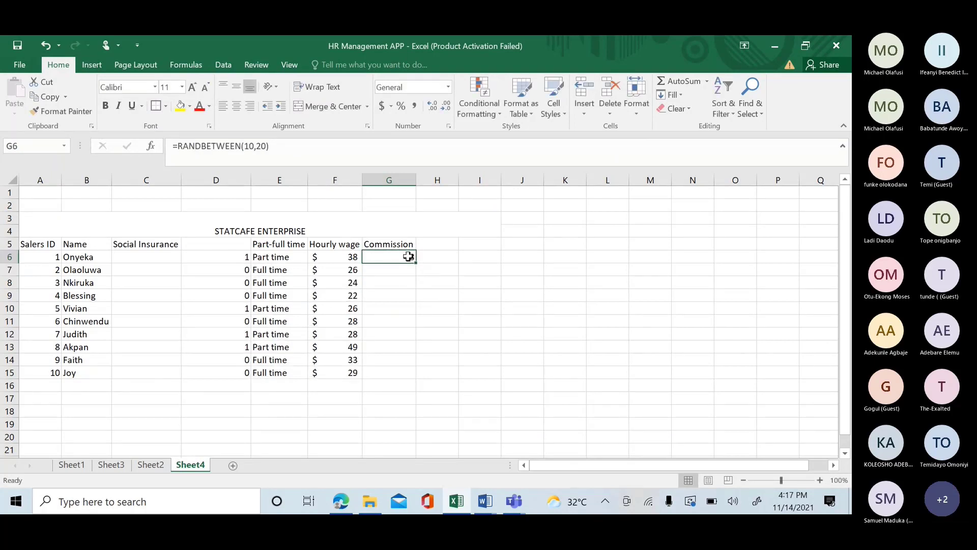
pyautogui.moveTo(416, 263); pyautogui.dragTo(415, 377)
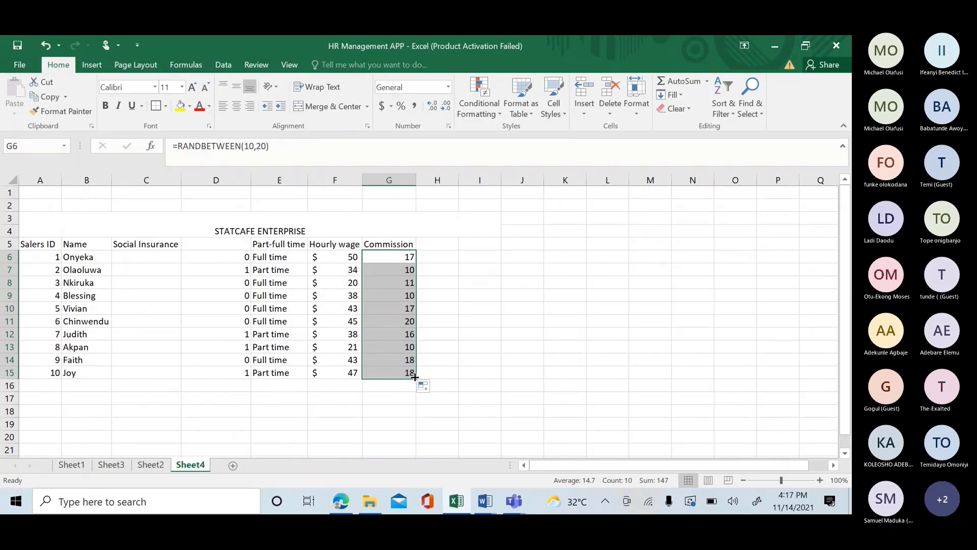
# Change the G6 formula to =RANDBETWEEN(10,20)*0.01, fill it down to G15, and format the commissions as percentages.
pyautogui.click(400, 252)
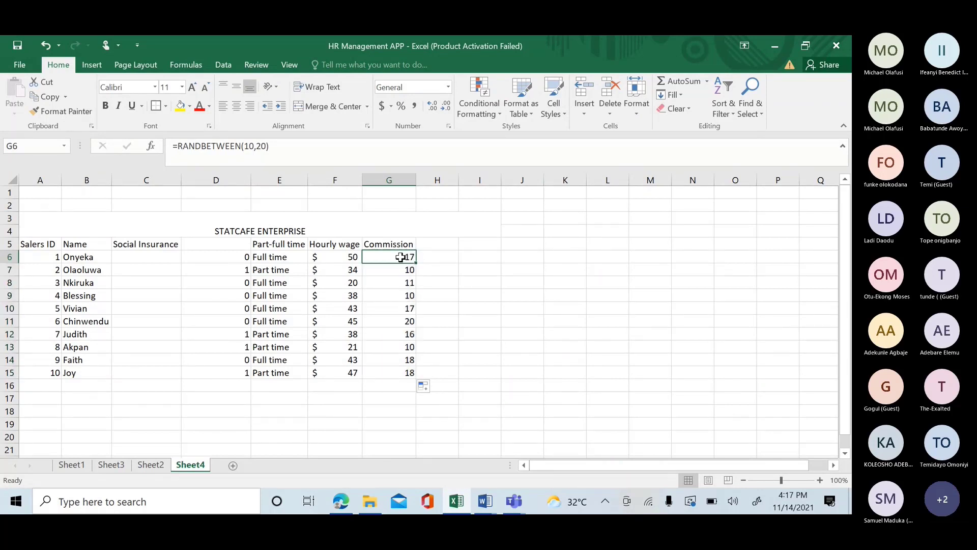
pyautogui.click(276, 146)
pyautogui.write('*')
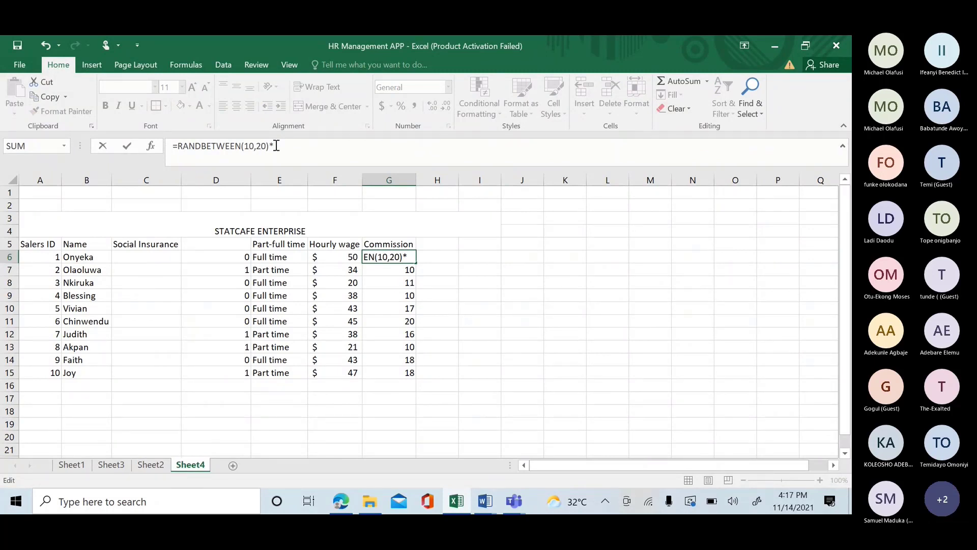
pyautogui.write('0.01')
pyautogui.press('Return')
pyautogui.moveTo(402, 256); pyautogui.dragTo(417, 380)
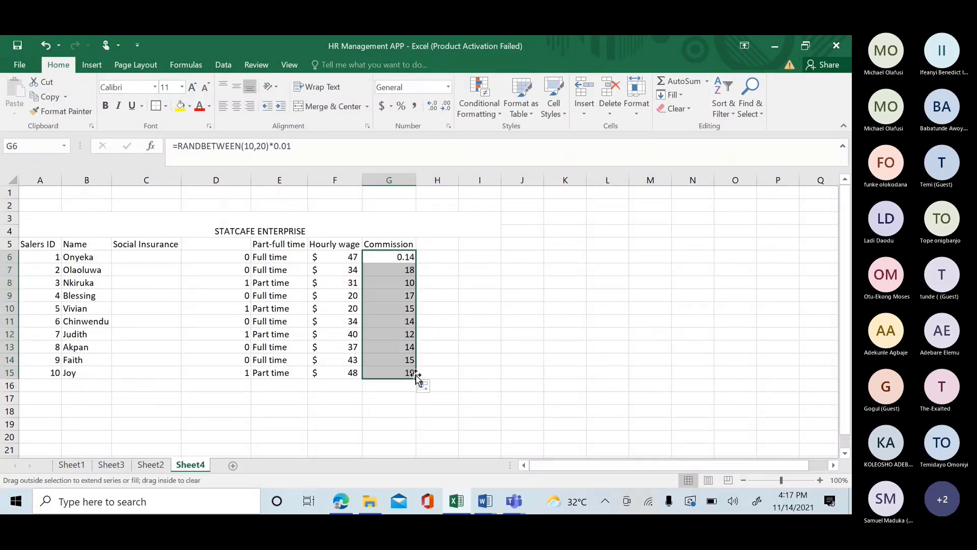
pyautogui.click(401, 106)
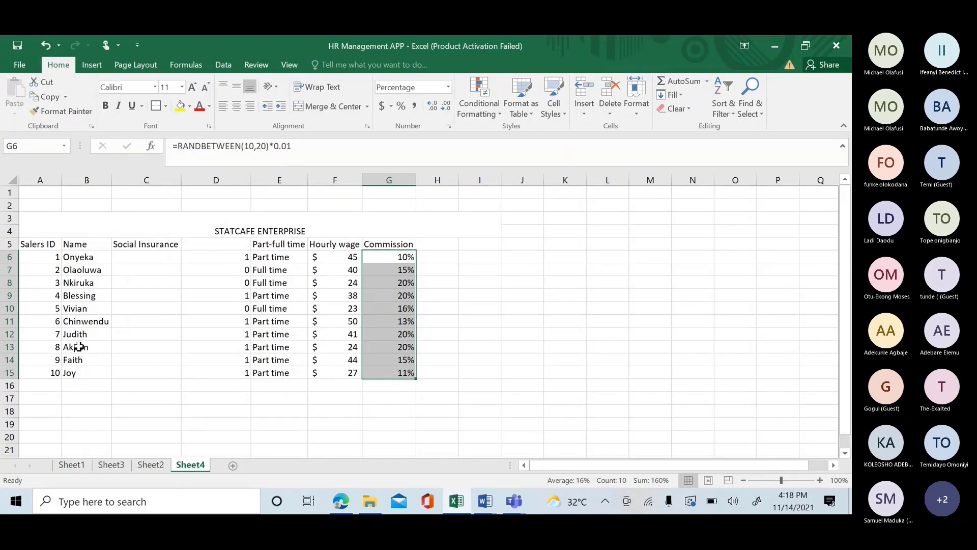
# Hide column D with the random 0/1 values and the Social Insurance column.
pyautogui.click(223, 171)
pyautogui.rightClick(223, 174)
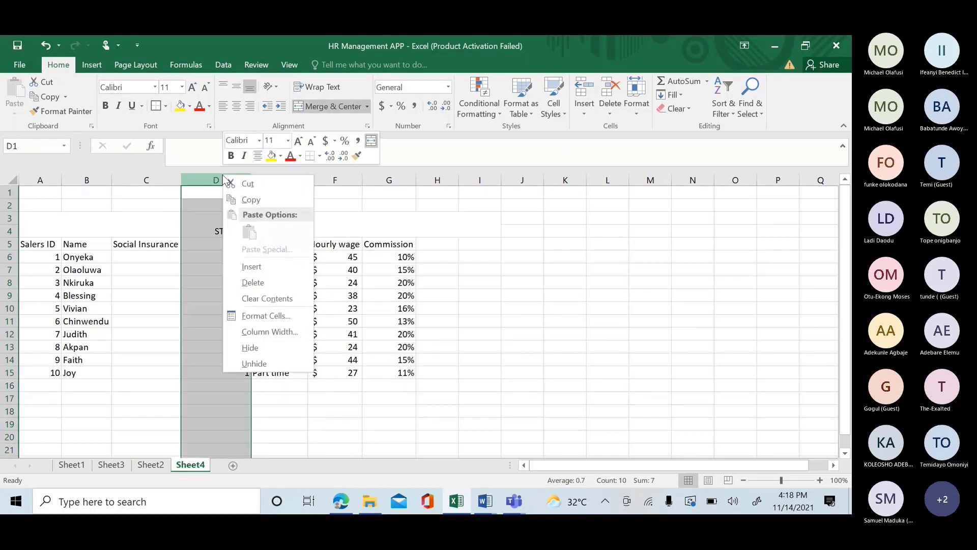
pyautogui.click(253, 348)
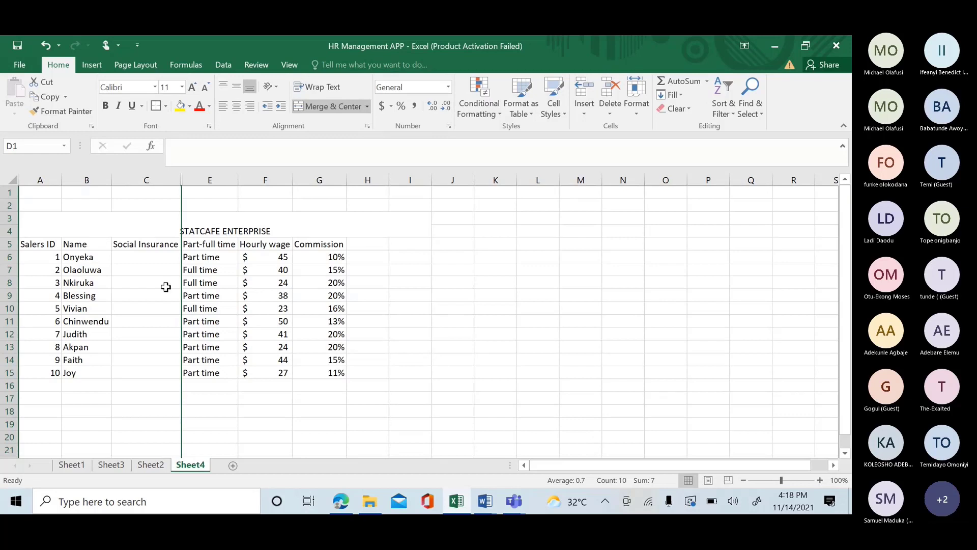
pyautogui.click(133, 181)
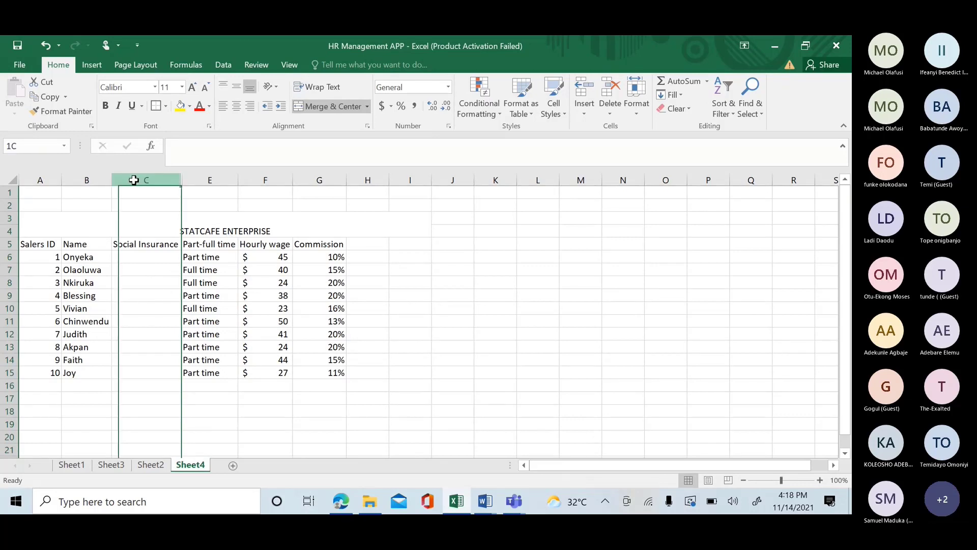
pyautogui.rightClick(134, 181)
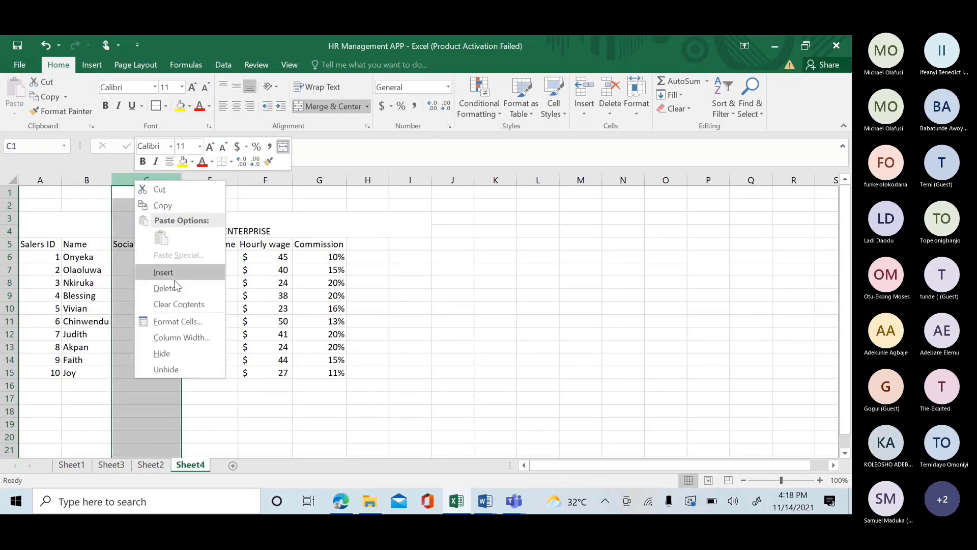
pyautogui.click(164, 354)
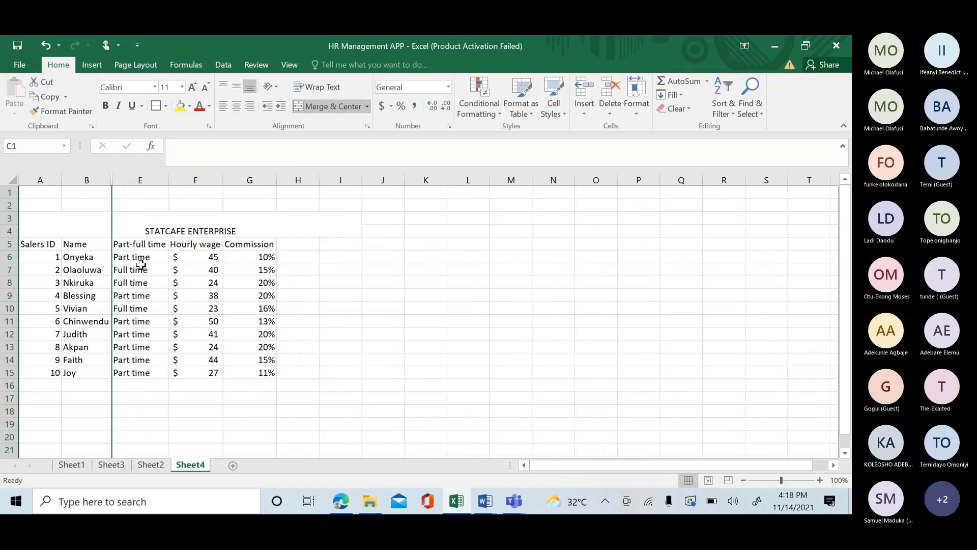
# Undo the hiding of columns C and D.
pyautogui.click(46, 45)
pyautogui.click(50, 53)
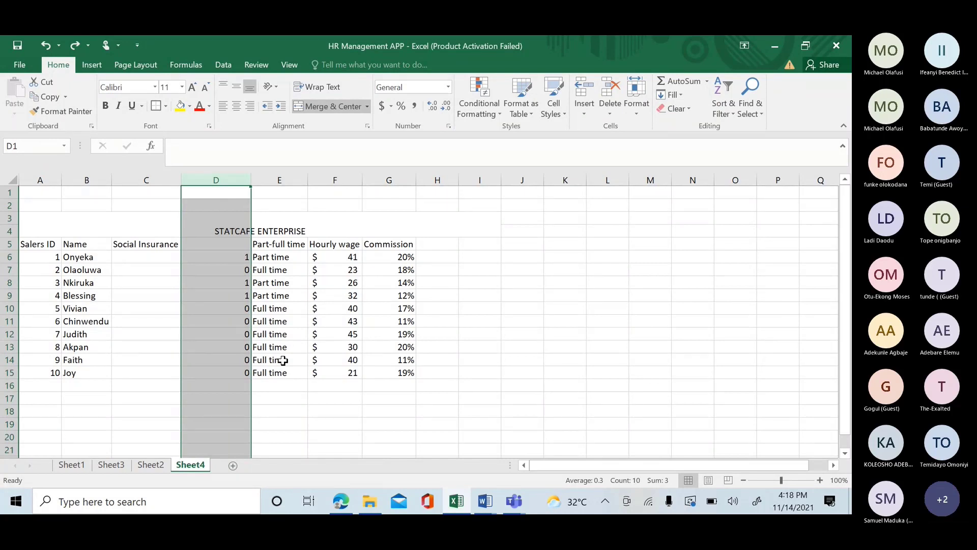
# Add a new worksheet after Sheet4 and merge and center cells C3:C4 on it.
pyautogui.click(233, 466)
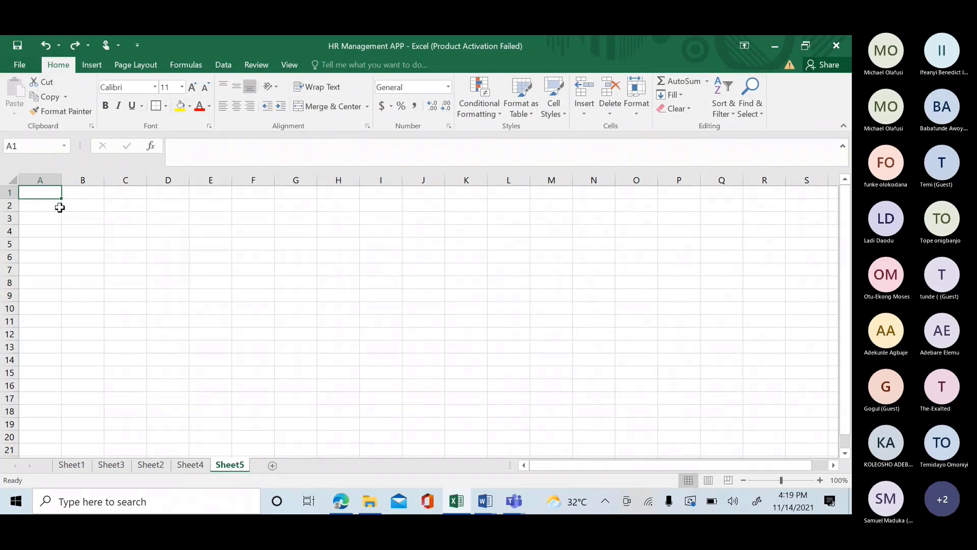
pyautogui.moveTo(59, 204); pyautogui.dragTo(584, 203)
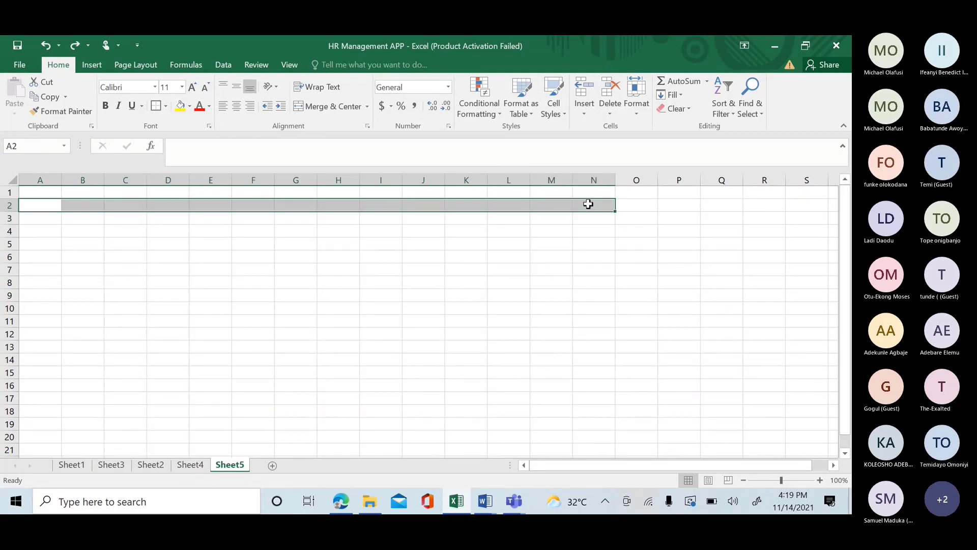
pyautogui.click(294, 258)
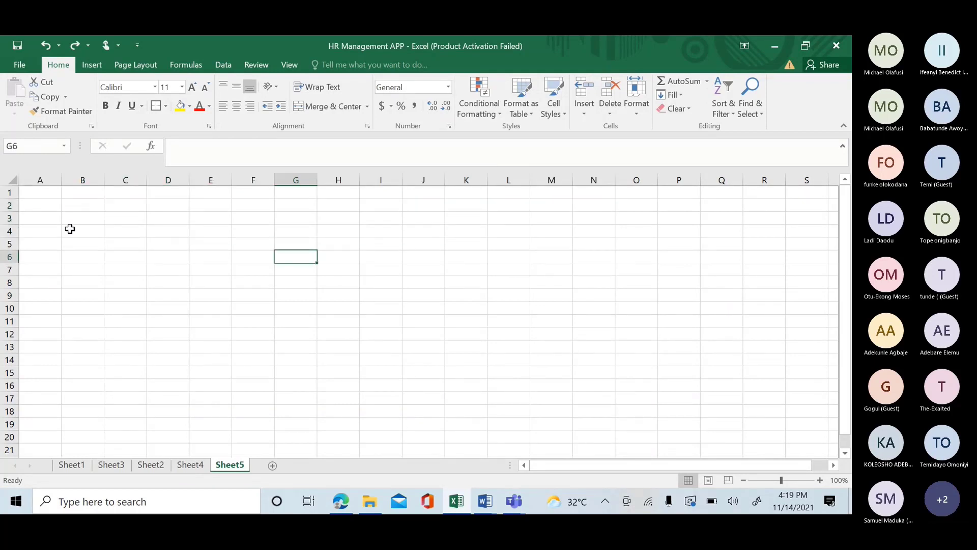
pyautogui.click(114, 219)
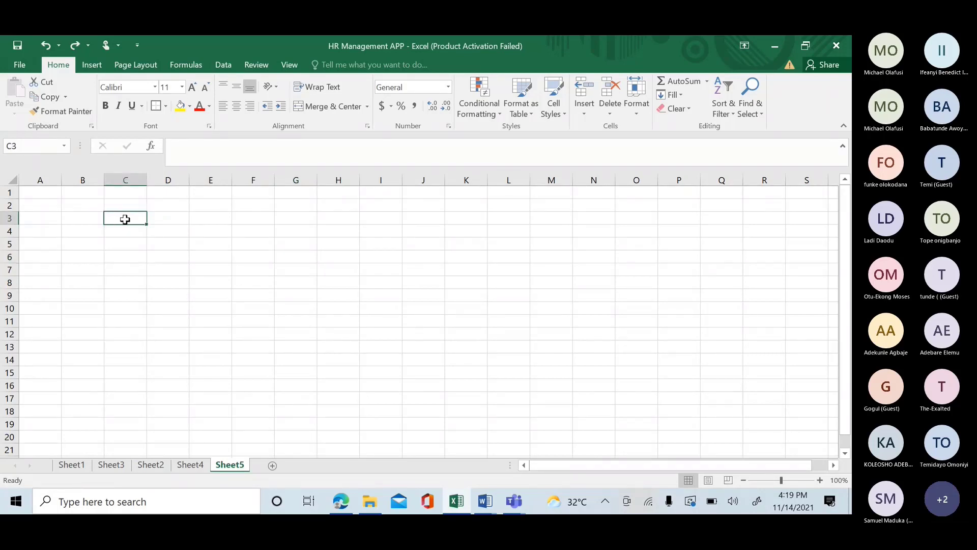
pyautogui.moveTo(125, 219); pyautogui.dragTo(126, 228)
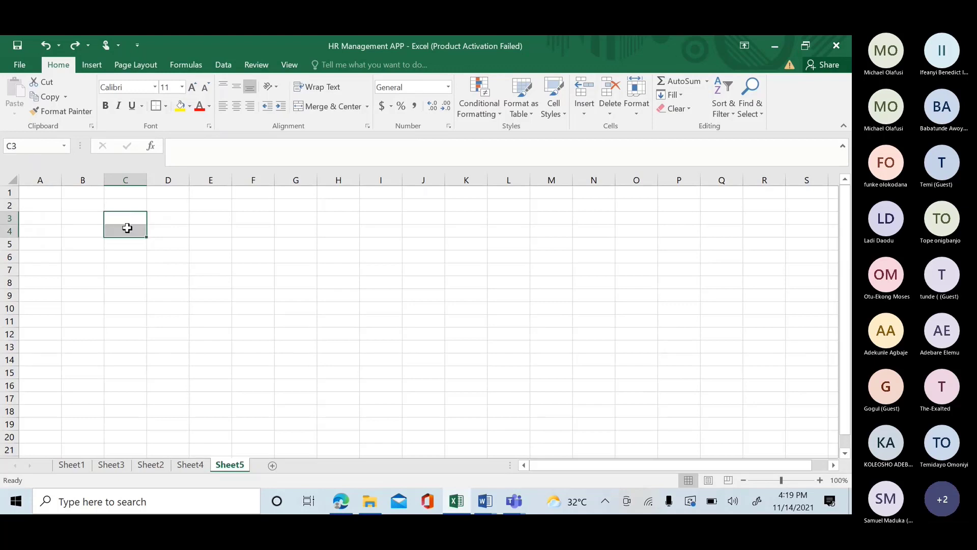
pyautogui.click(335, 106)
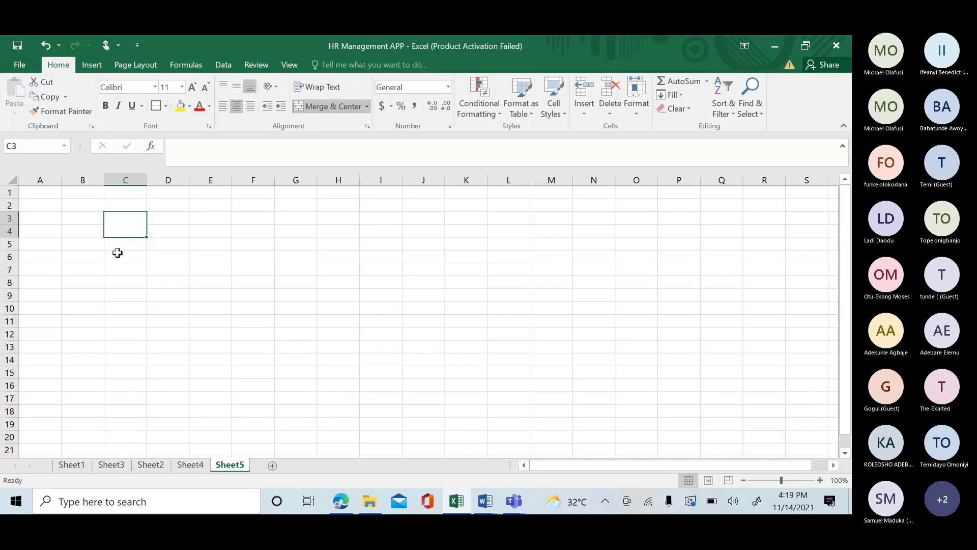
# Merge and center cells C6:C13 and narrow column D to about half its width.
pyautogui.moveTo(118, 253); pyautogui.dragTo(121, 346)
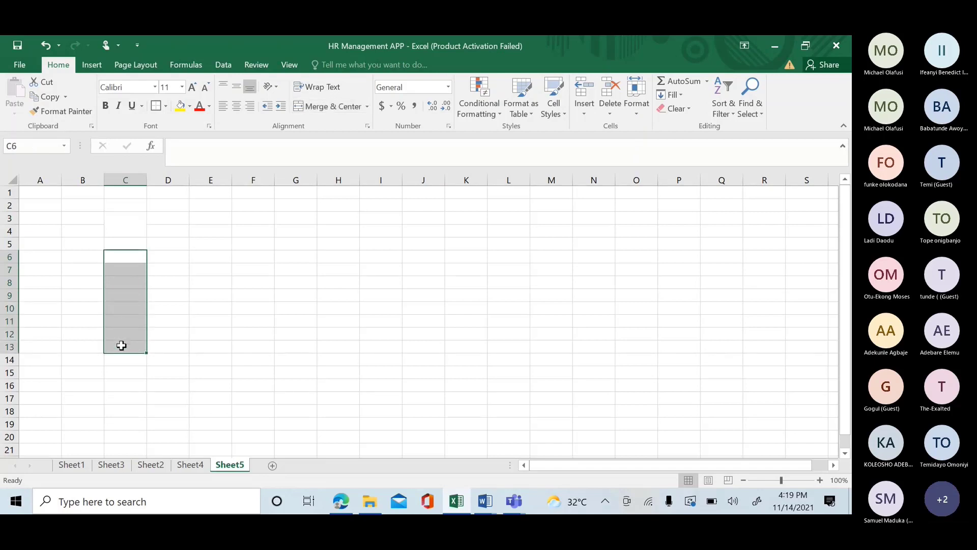
pyautogui.click(328, 110)
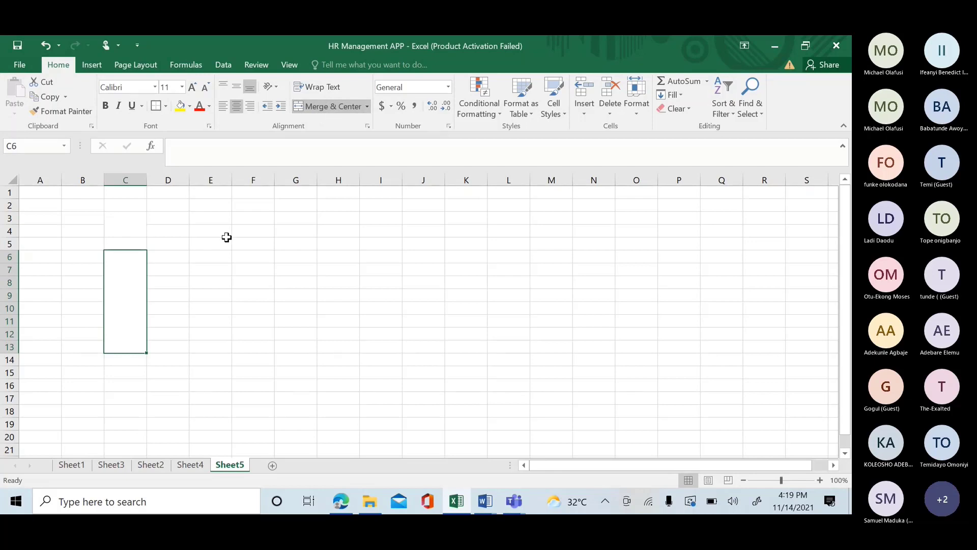
pyautogui.moveTo(189, 180); pyautogui.dragTo(168, 198)
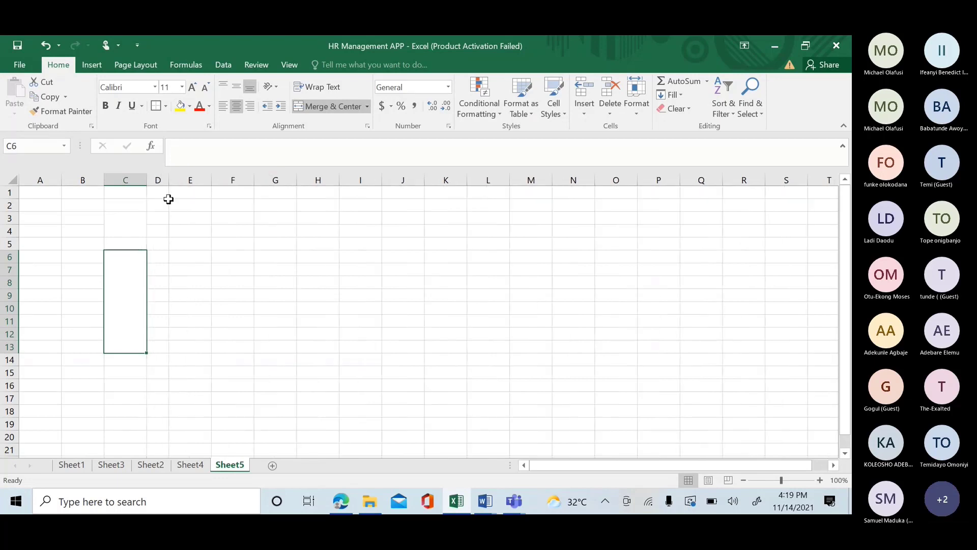
pyautogui.click(131, 217)
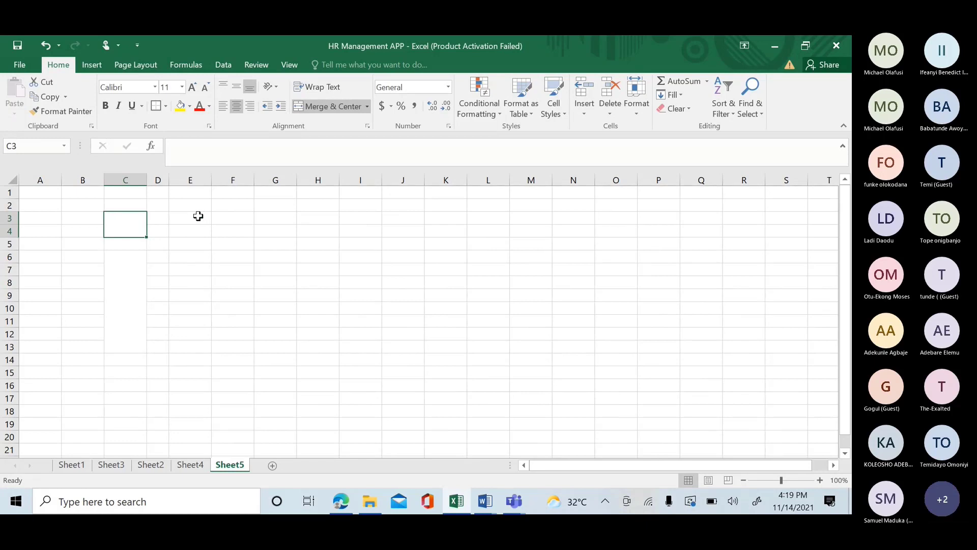
# Merge and center cells E3:E4, and do the same for F3:F4.
pyautogui.moveTo(198, 216); pyautogui.dragTo(198, 228)
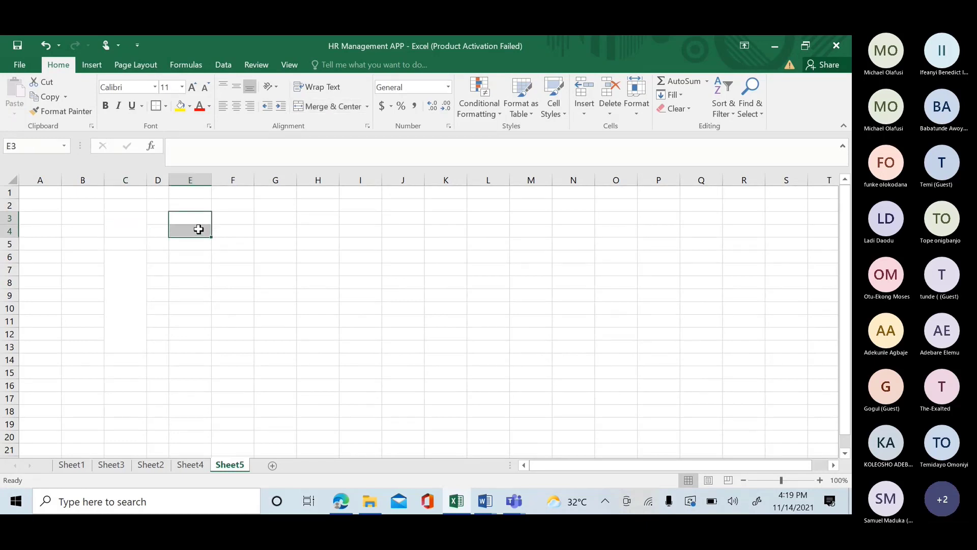
pyautogui.click(326, 105)
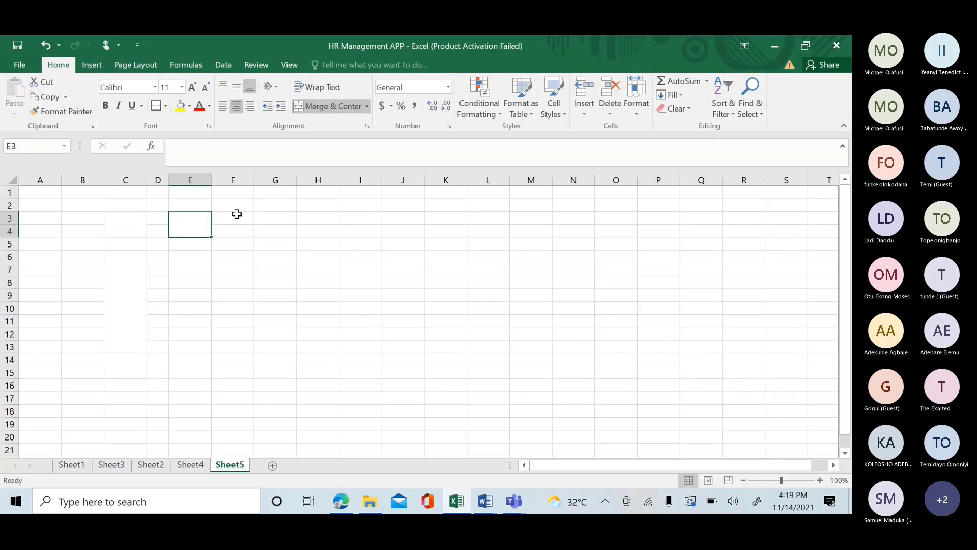
pyautogui.moveTo(237, 214); pyautogui.dragTo(236, 227)
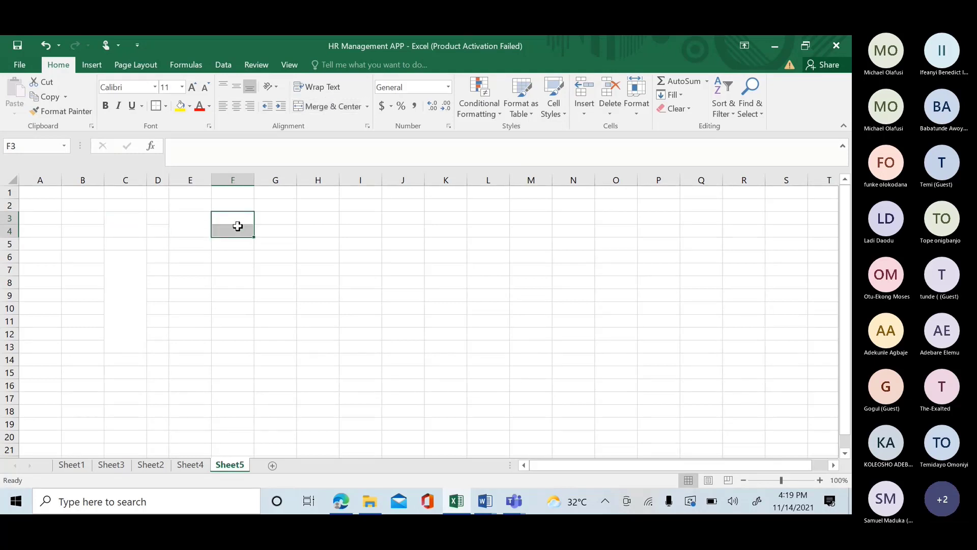
pyautogui.click(333, 107)
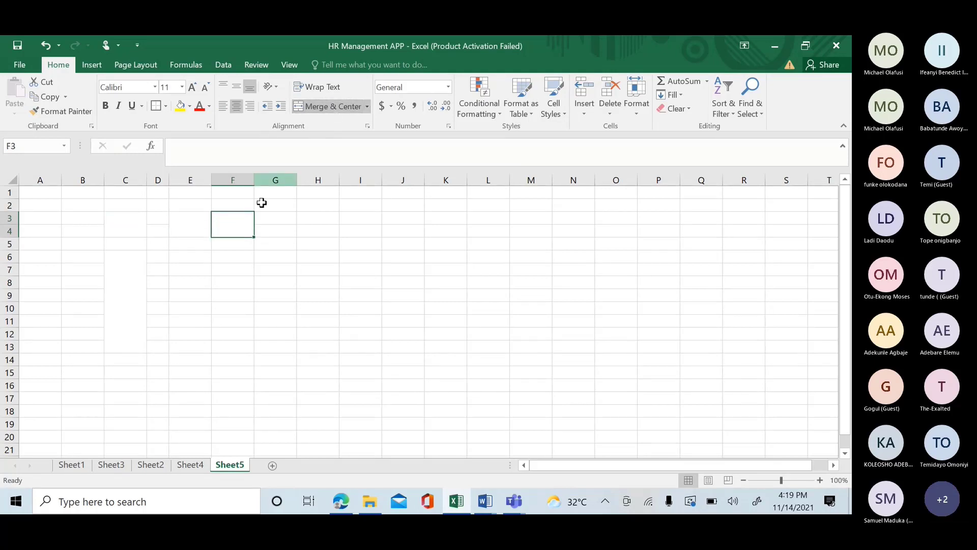
# Apply outside borders to the merged blocks C3:C4, C6:C13, E3:E4 and F3:F4.
pyautogui.click(131, 222)
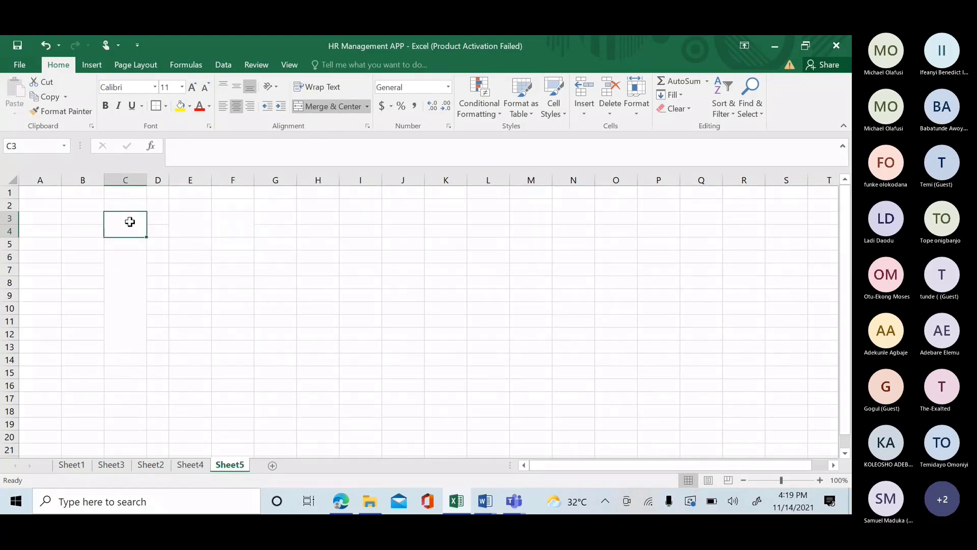
pyautogui.click(156, 106)
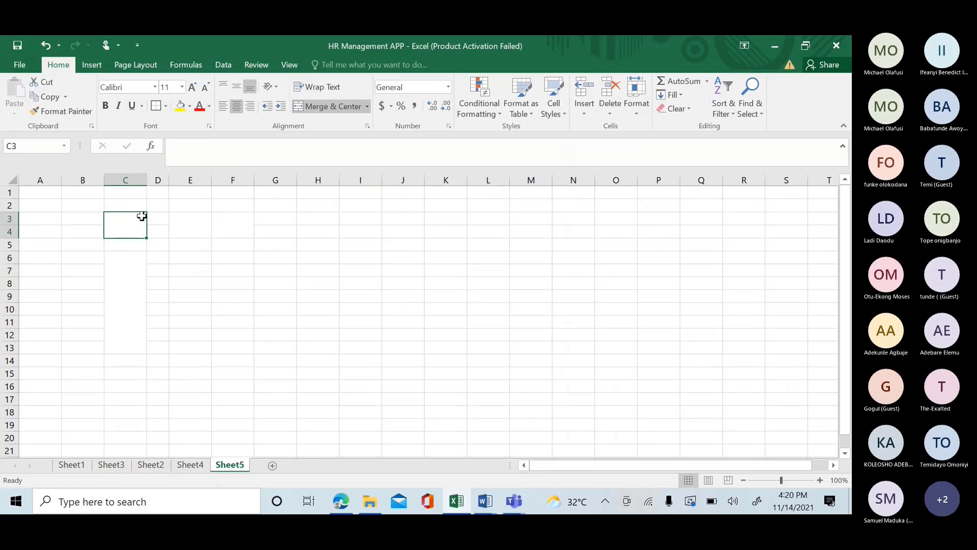
pyautogui.click(130, 266)
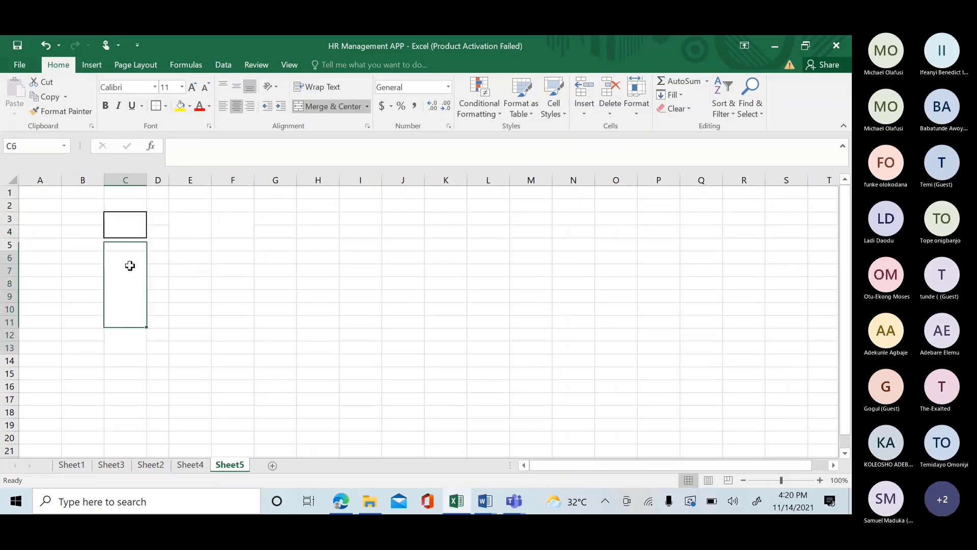
pyautogui.click(158, 105)
pyautogui.moveTo(192, 218); pyautogui.dragTo(194, 230)
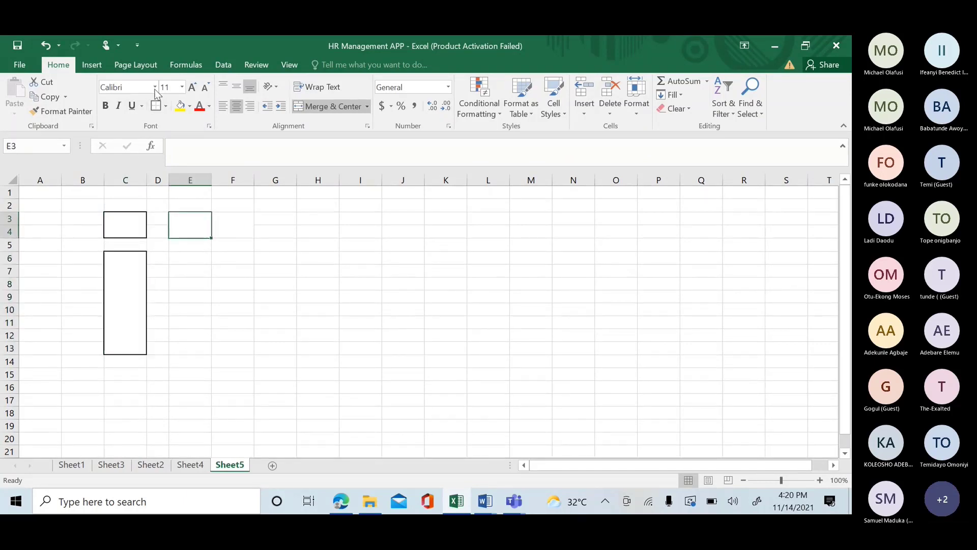
pyautogui.click(158, 106)
pyautogui.moveTo(229, 222); pyautogui.dragTo(229, 226)
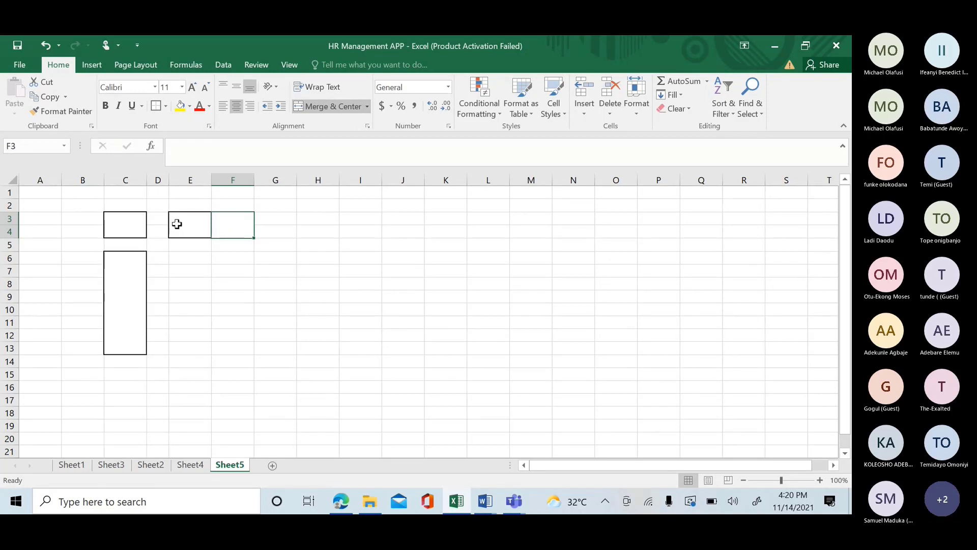
# Reduce the height of row 4 and enter the header Saler ID in merged cell C3.
pyautogui.moveTo(10, 238); pyautogui.dragTo(10, 232)
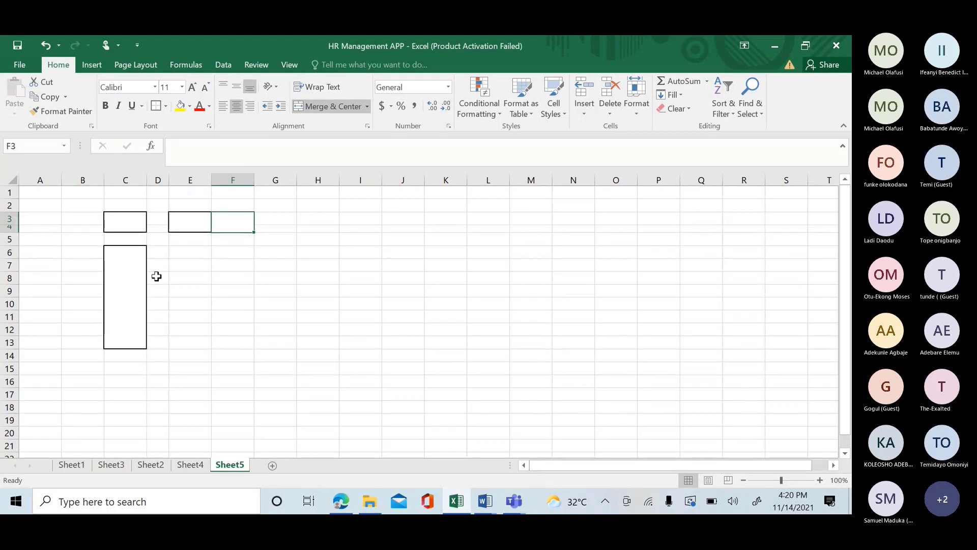
pyautogui.click(126, 224)
pyautogui.write('Nu')
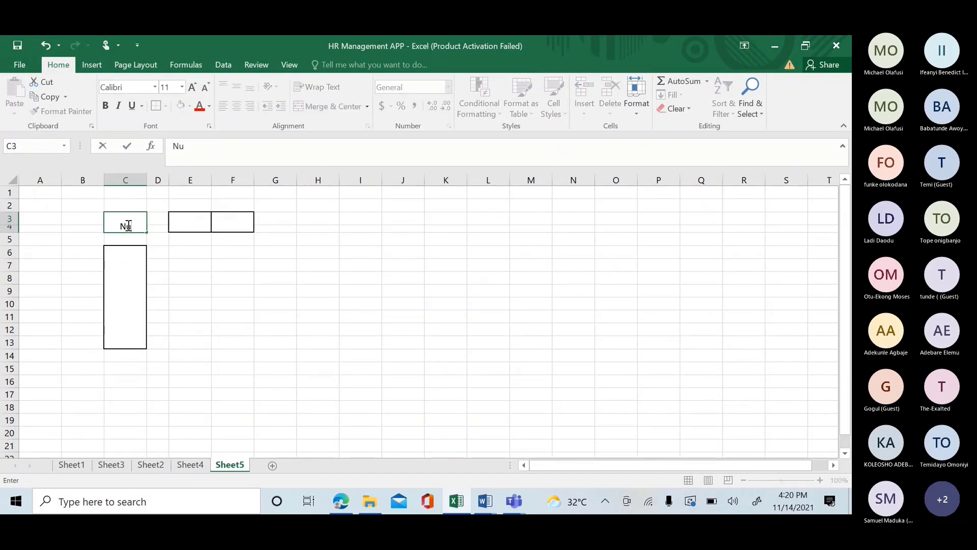
pyautogui.write('mner')
pyautogui.press('BackSpace')
pyautogui.press('BackSpace')
pyautogui.press('BackSpace')
pyautogui.press('BackSpace')
pyautogui.press('BackSpace')
pyautogui.press('BackSpace')
pyautogui.write('Sel')
pyautogui.write('e')
pyautogui.press('BackSpace')
pyautogui.press('BackSpace')
pyautogui.press('BackSpace')
pyautogui.write('al')
pyautogui.press('BackSpace')
pyautogui.write('ler ID')
# Enter the headers Name in E3 and Pay in F3.
pyautogui.click(184, 220)
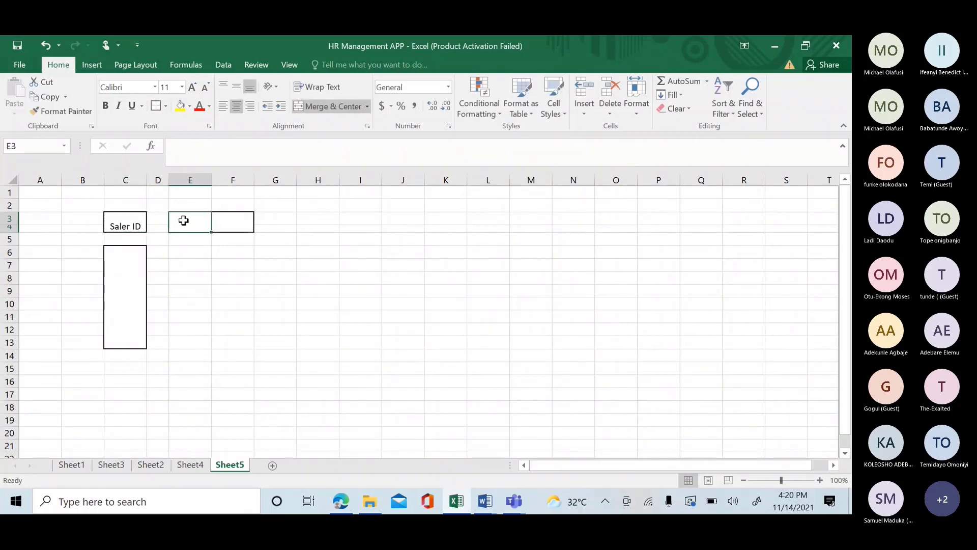
pyautogui.write('N')
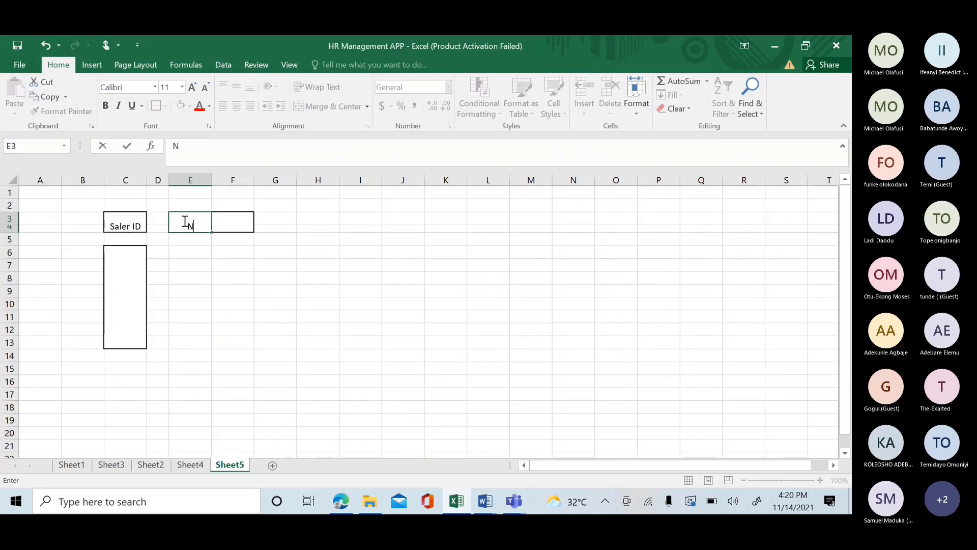
pyautogui.write('ame')
pyautogui.click(230, 223)
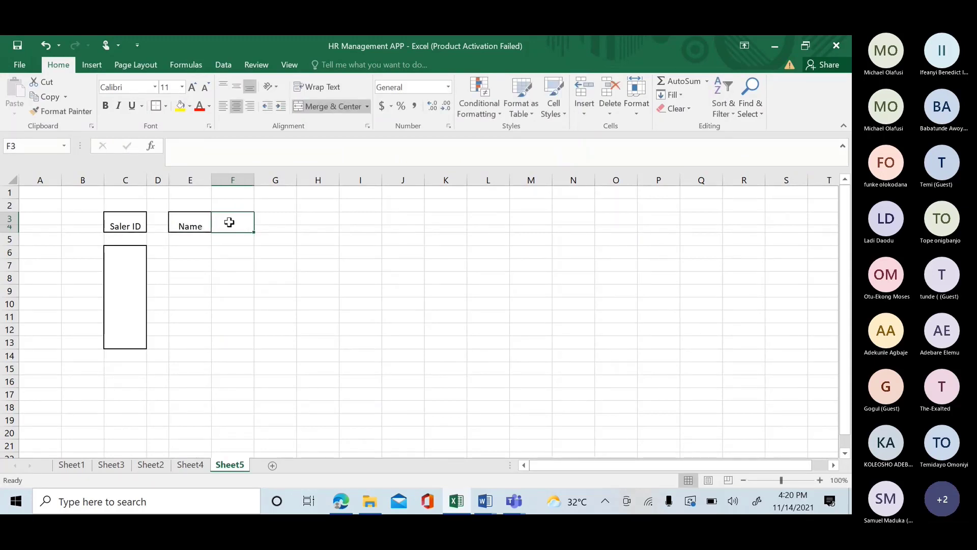
pyautogui.write('Pay')
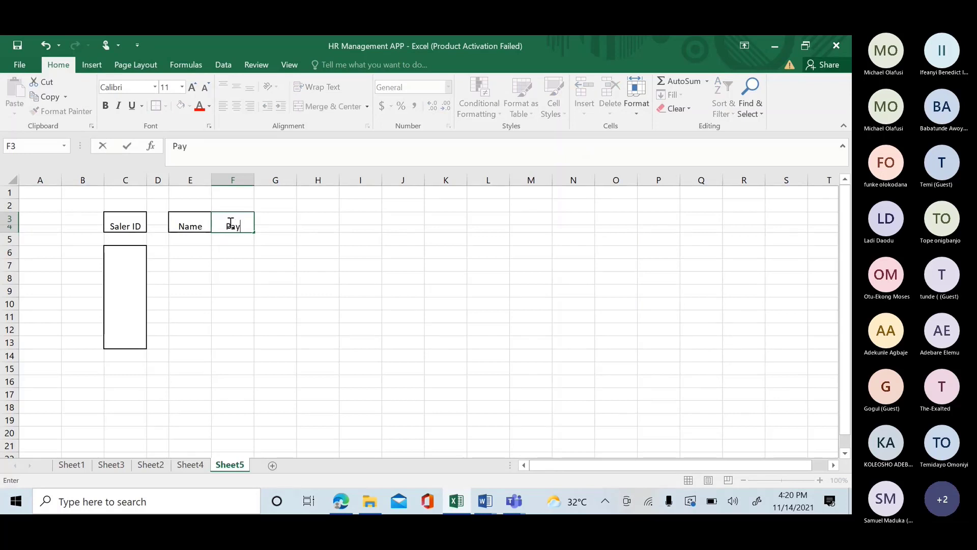
pyautogui.click(278, 217)
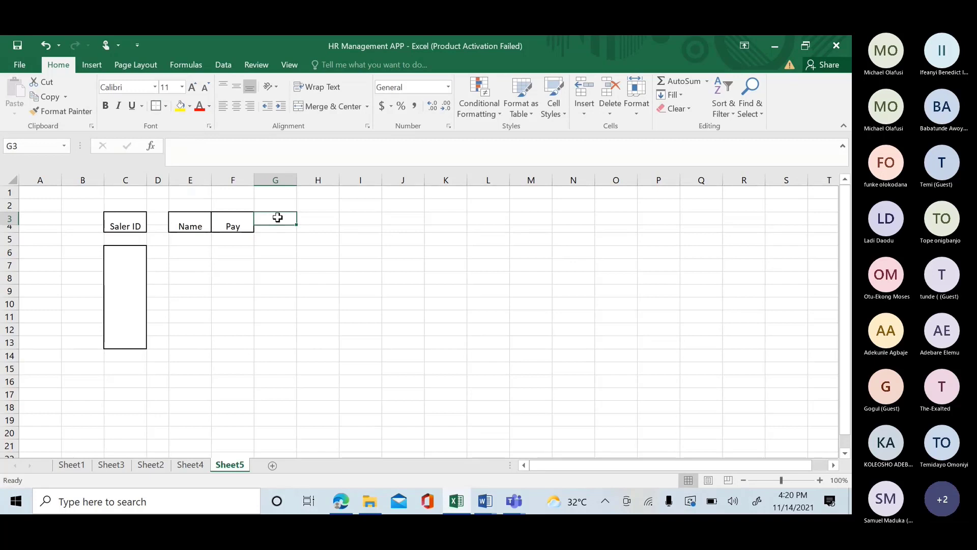
# Merge and center cells G3:G4 and enter the header Commision.
pyautogui.moveTo(277, 222); pyautogui.dragTo(275, 228)
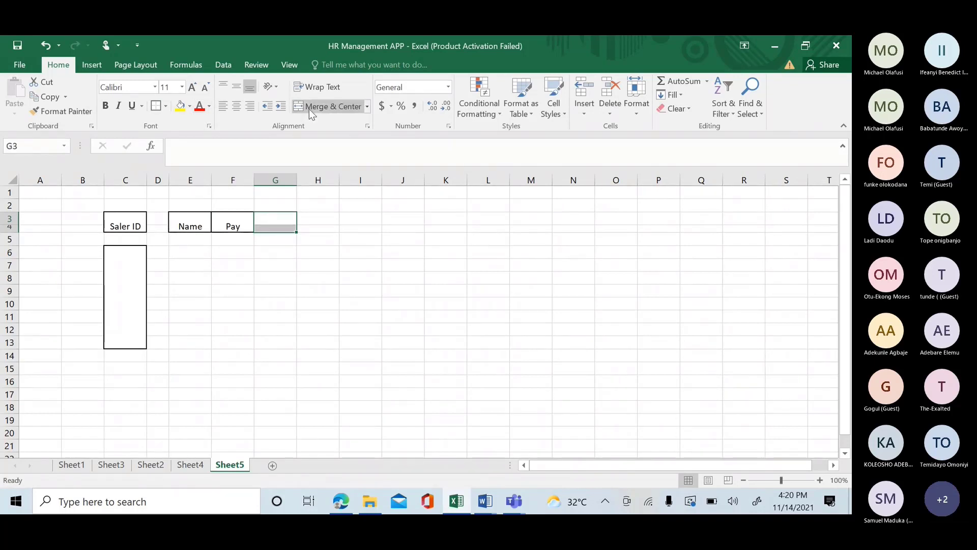
pyautogui.click(329, 106)
pyautogui.write('Commis')
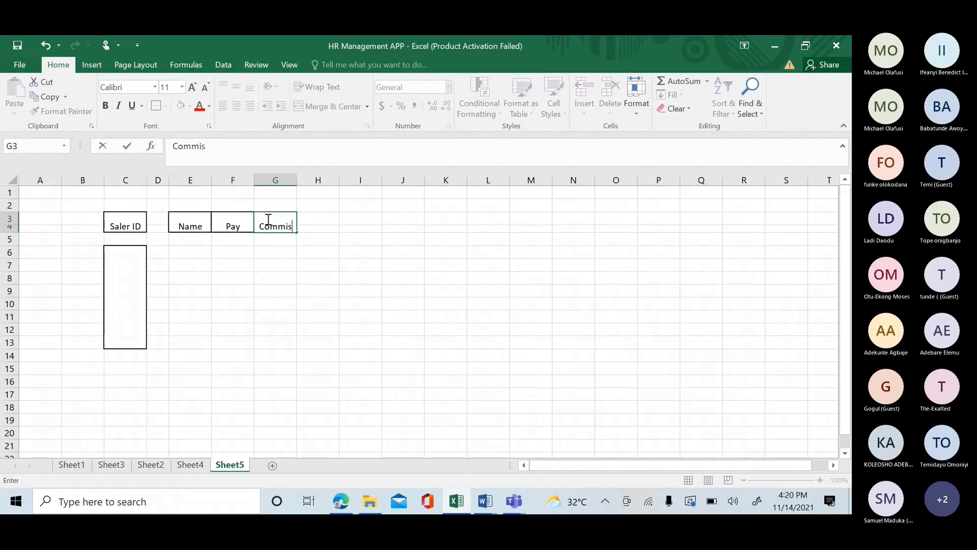
pyautogui.write('ion')
pyautogui.press('Return')
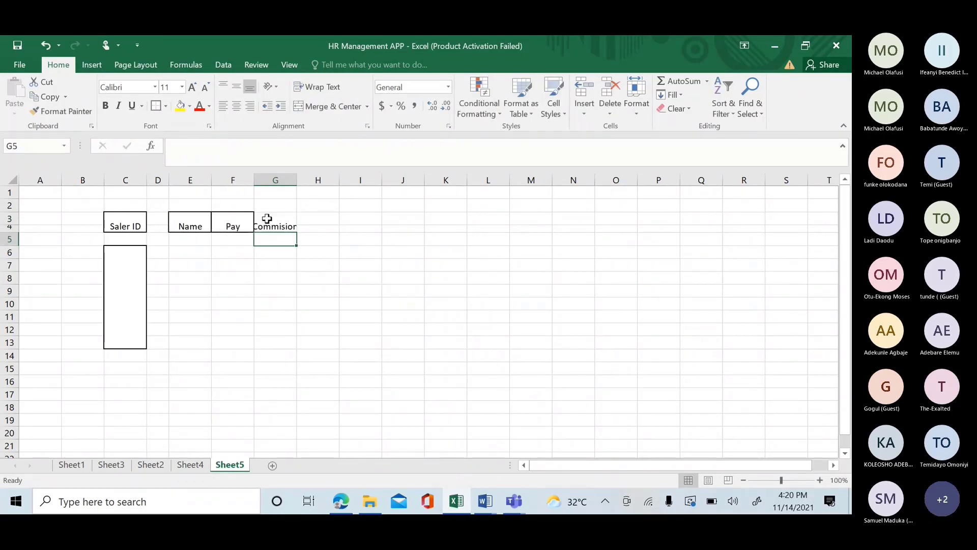
# Widen column G to fit its header and increase the height of row 4 to match the other rows.
pyautogui.click(266, 218)
pyautogui.doubleClick(267, 219)
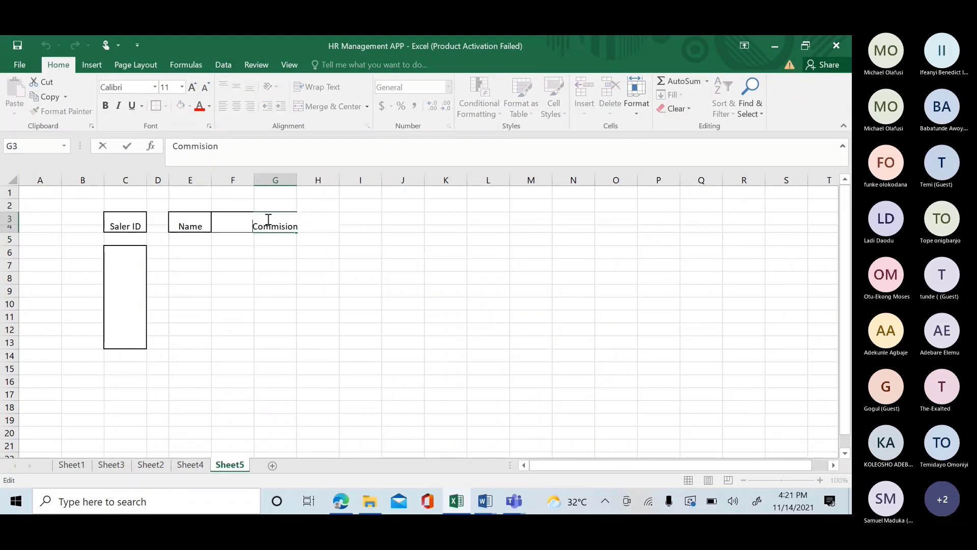
pyautogui.click(250, 267)
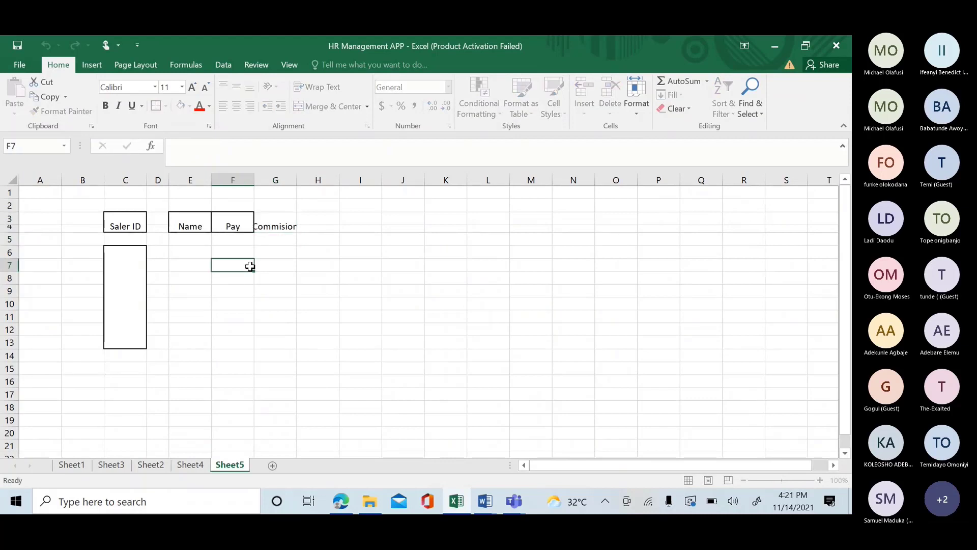
pyautogui.moveTo(297, 179); pyautogui.dragTo(304, 180)
pyautogui.click(281, 221)
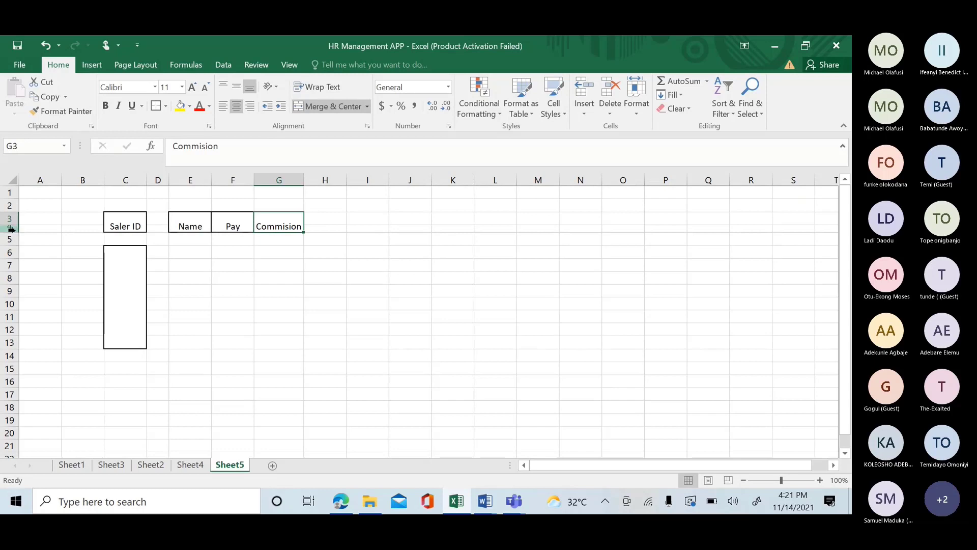
pyautogui.moveTo(16, 233); pyautogui.dragTo(16, 238)
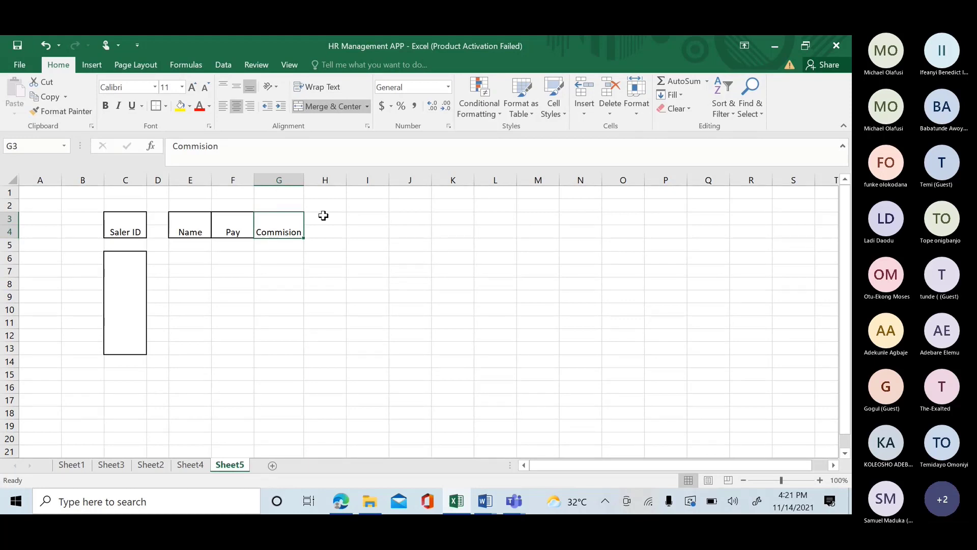
# Merge and center cells H3:H4 and enter the header Sunday.
pyautogui.moveTo(324, 217); pyautogui.dragTo(327, 226)
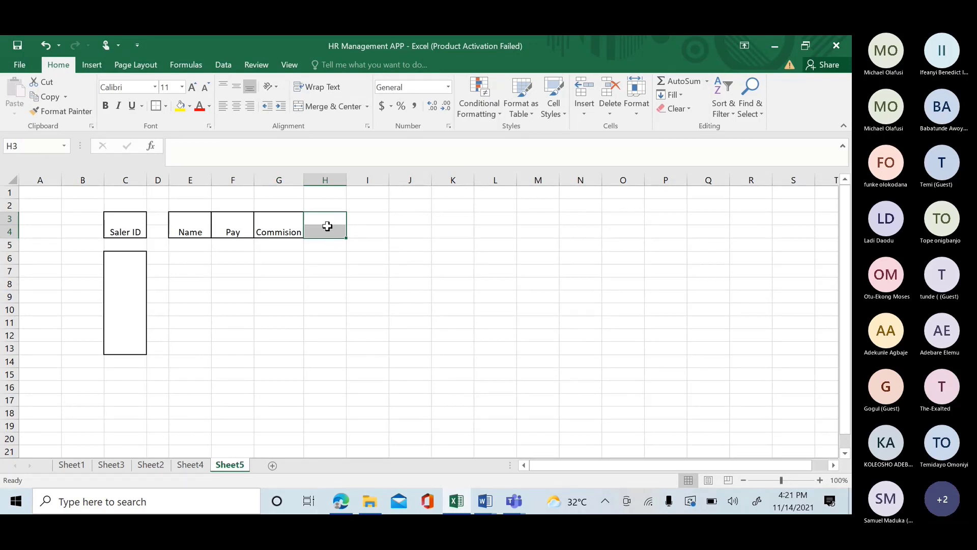
pyautogui.moveTo(328, 226)
pyautogui.mouseDown()
pyautogui.moveTo(367, 222)
pyautogui.moveTo(335, 229)
pyautogui.mouseUp()
pyautogui.click(334, 221)
pyautogui.click(317, 104)
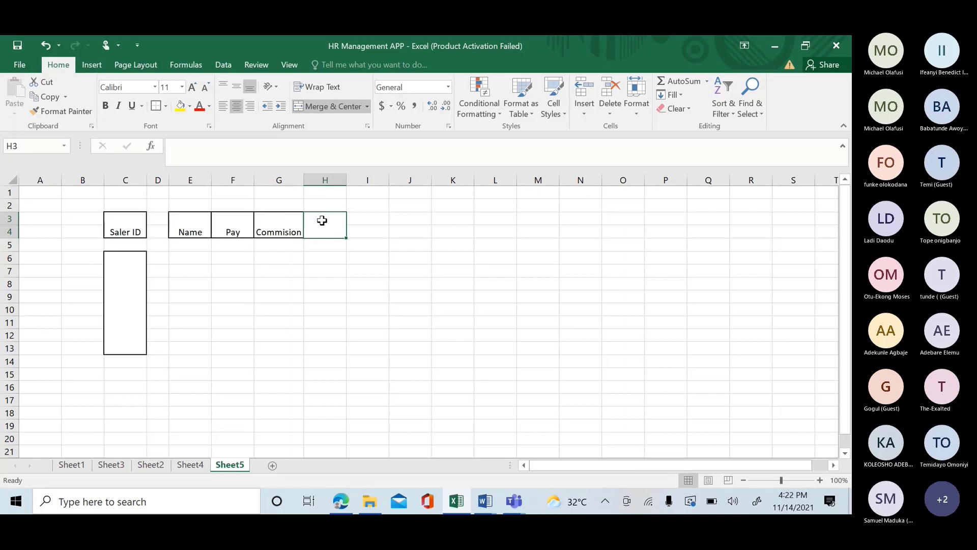
pyautogui.write('Sunday')
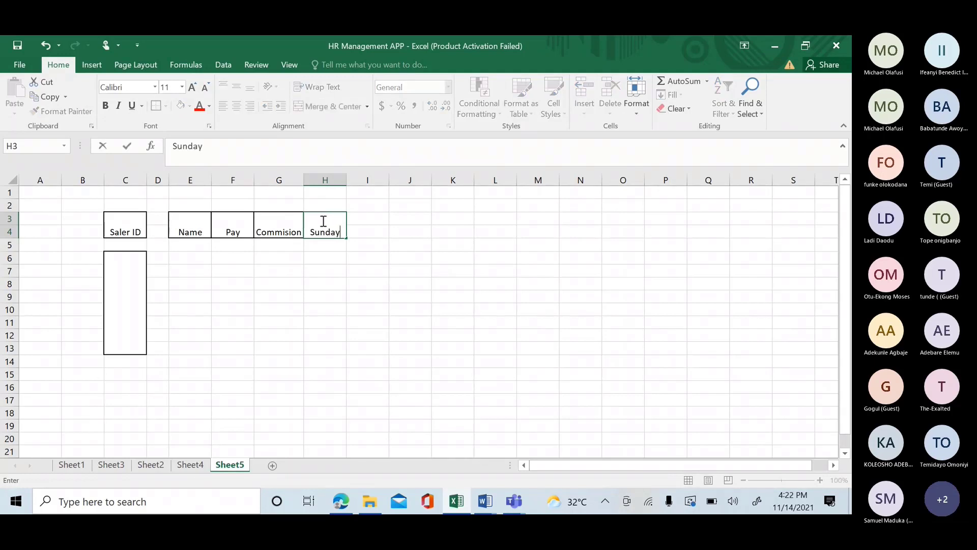
pyautogui.press('Tab')
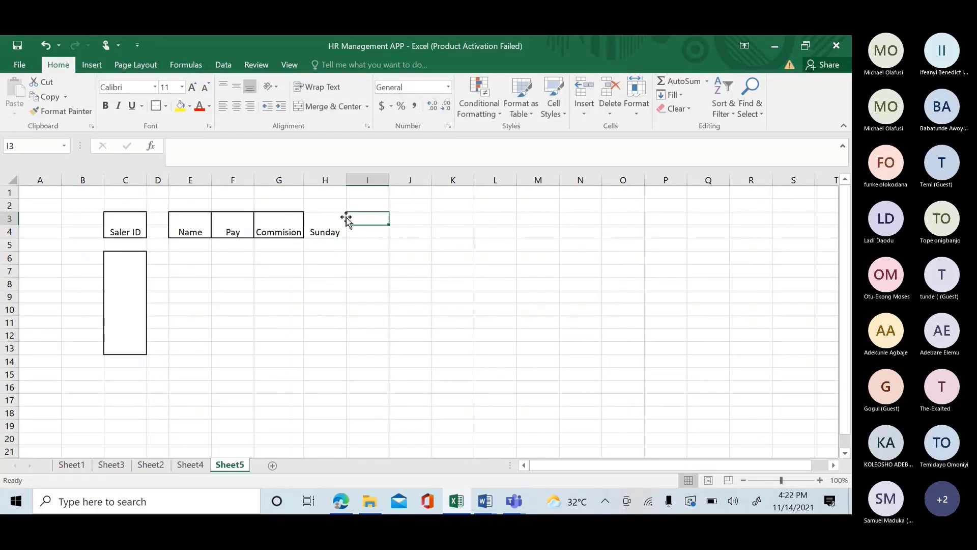
# Merge and center cells I3:I4 and enter the header Molnday.
pyautogui.moveTo(356, 214); pyautogui.dragTo(358, 235)
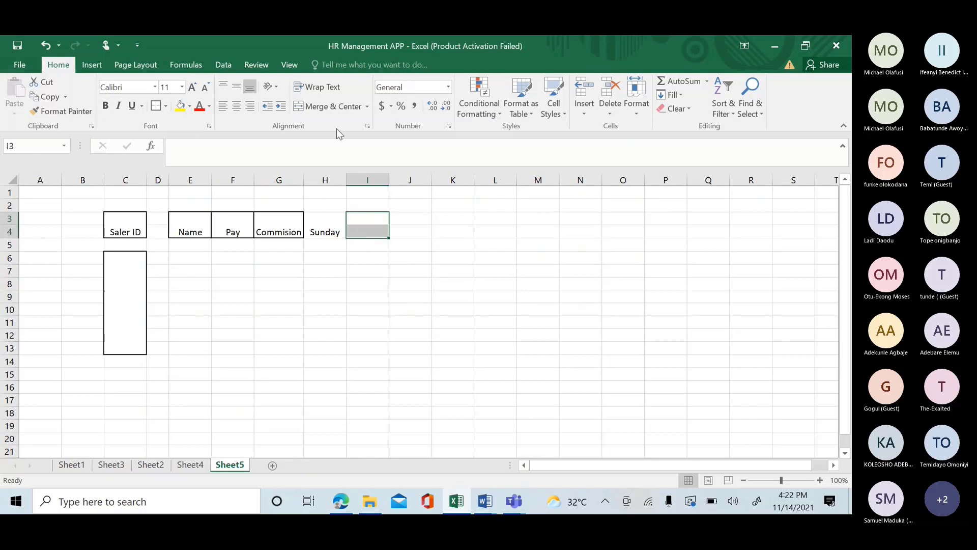
pyautogui.click(329, 105)
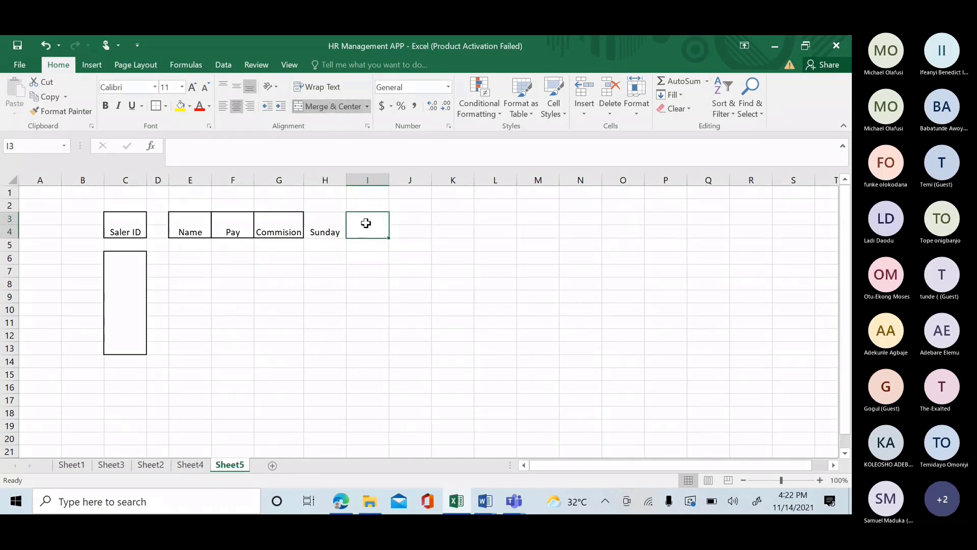
pyautogui.write('Molnday')
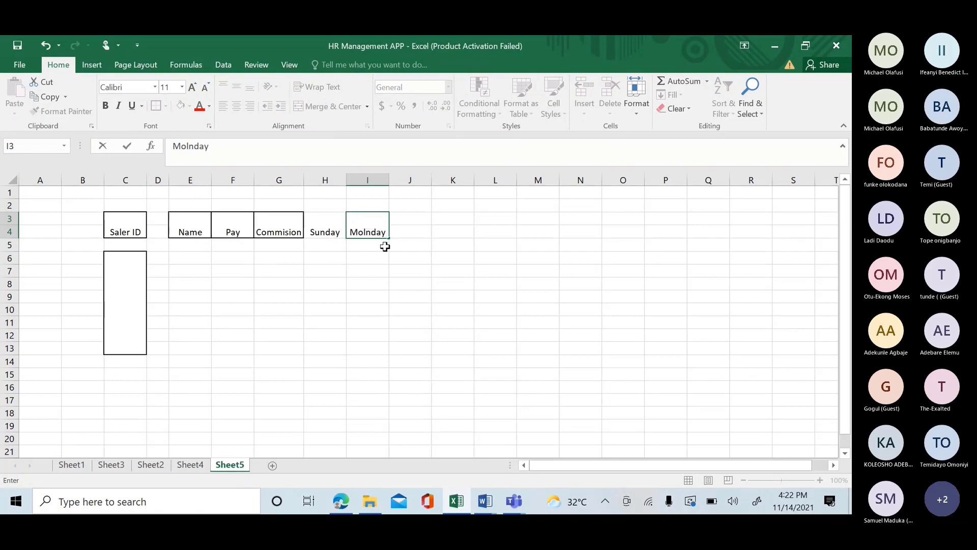
pyautogui.press('Return')
# Copy the Molnday header from I3 into the five header positions J3 through N3.
pyautogui.click(375, 224)
pyautogui.hotkey('ctrl', 'c')
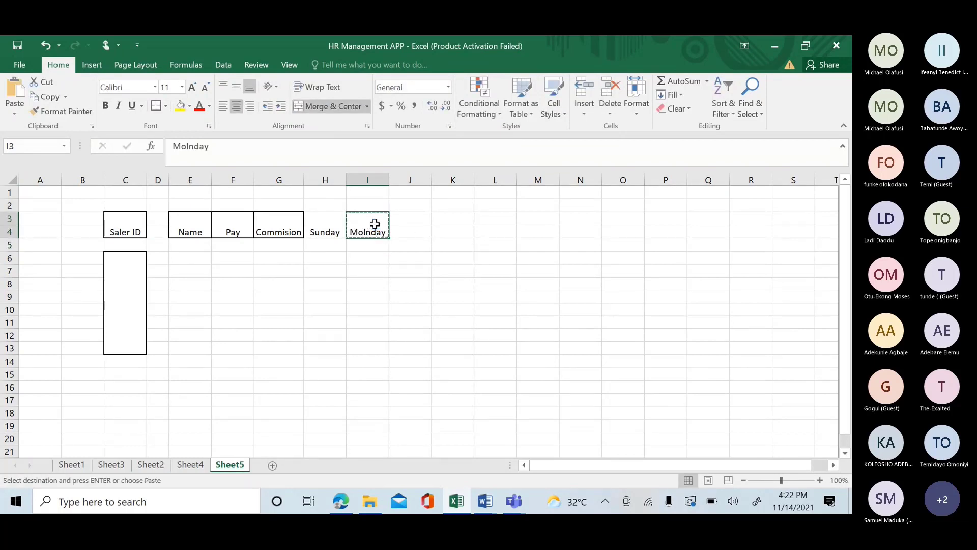
pyautogui.click(414, 222)
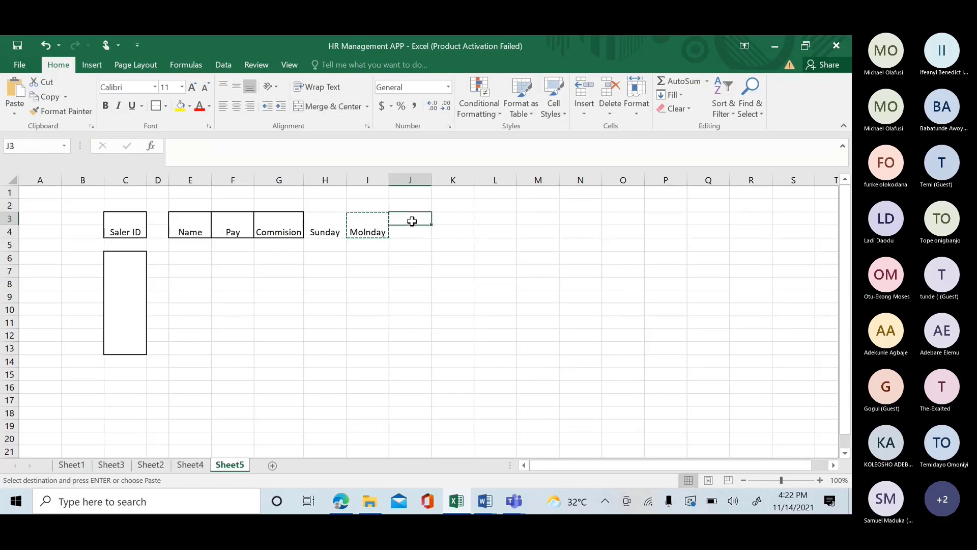
pyautogui.hotkey('ctrl', 'v')
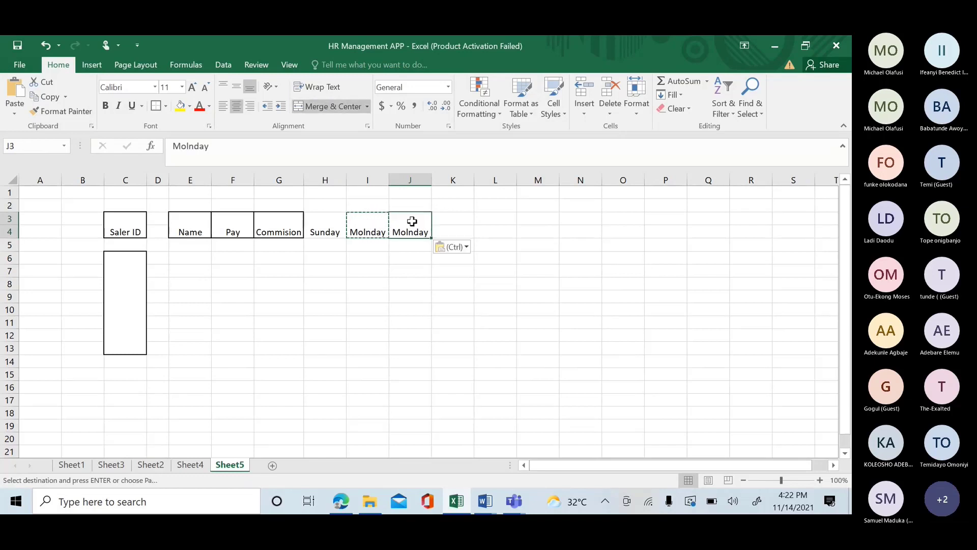
pyautogui.click(449, 218)
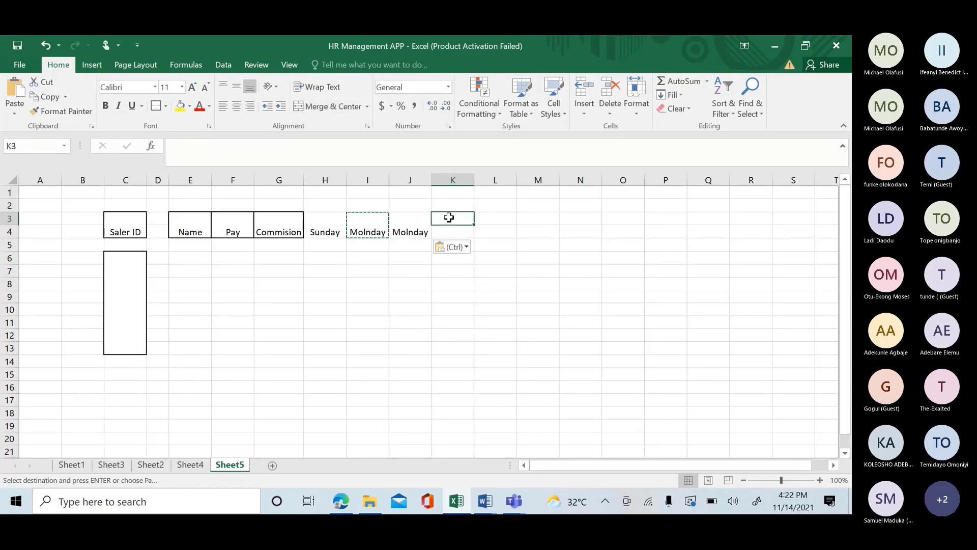
pyautogui.hotkey('ctrl', 'v')
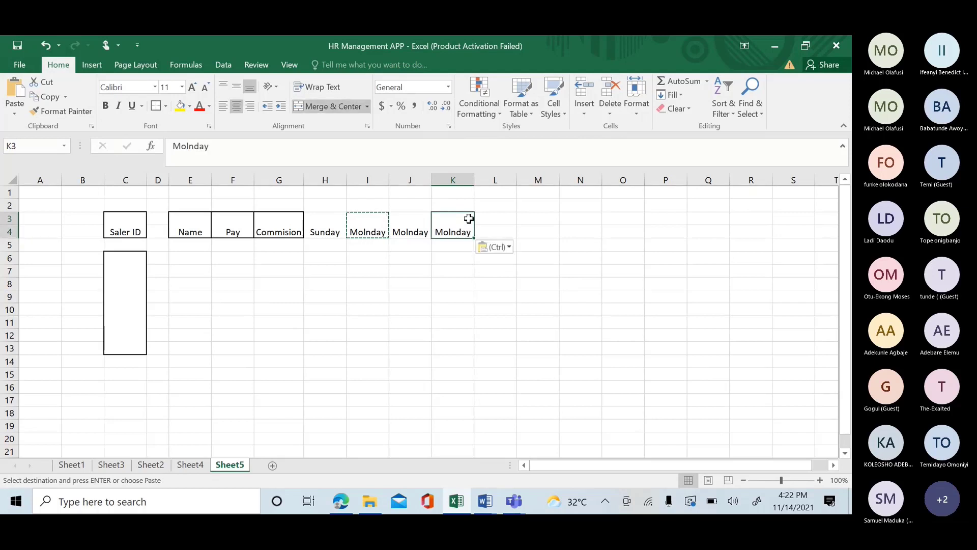
pyautogui.click(500, 217)
pyautogui.hotkey('ctrl', 'v')
pyautogui.click(536, 219)
pyautogui.hotkey('ctrl', 'v')
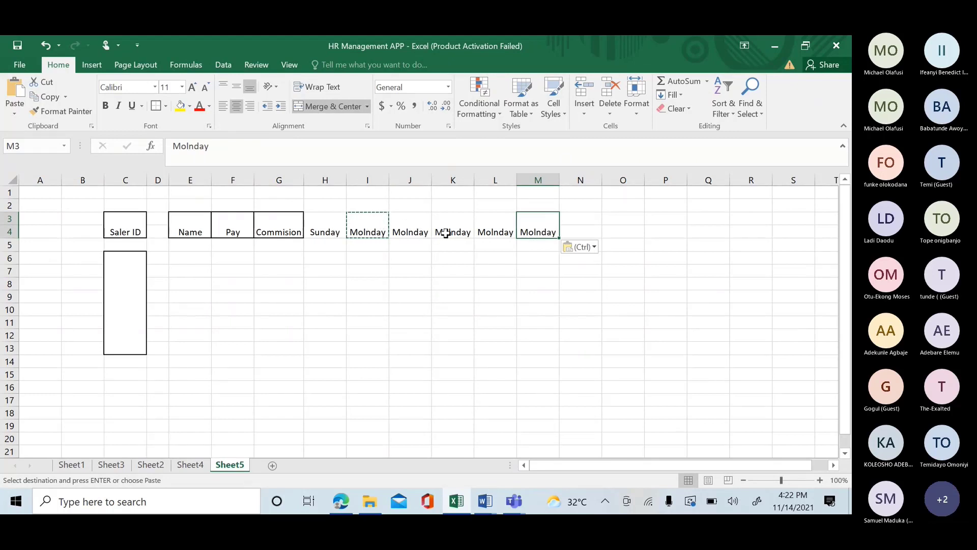
pyautogui.click(572, 221)
pyautogui.hotkey('ctrl', 'v')
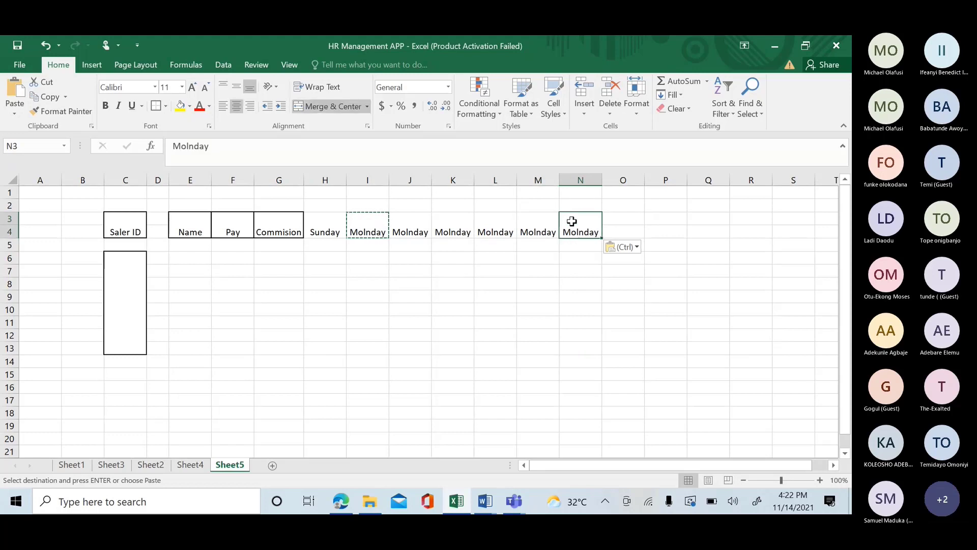
pyautogui.click(616, 220)
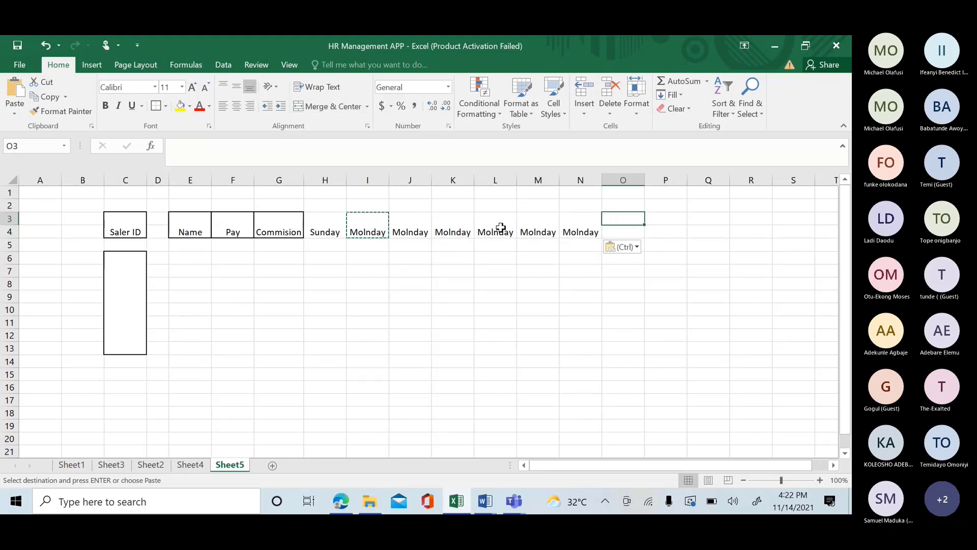
# Fill the weekday series from the Sunday header in H3 across to N3, producing Monday through Saturday.
pyautogui.click(328, 225)
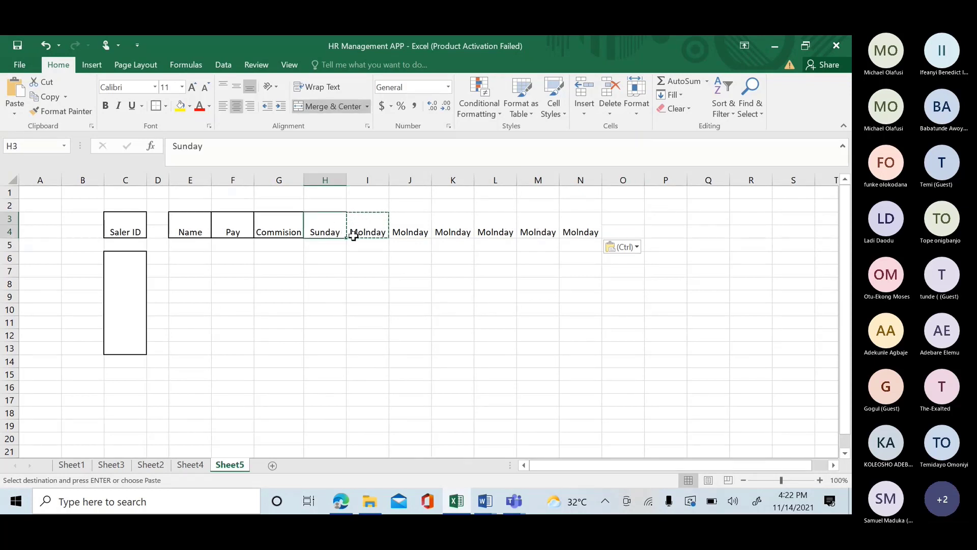
pyautogui.moveTo(346, 239)
pyautogui.mouseDown()
pyautogui.moveTo(599, 228)
pyautogui.moveTo(356, 231)
pyautogui.mouseUp()
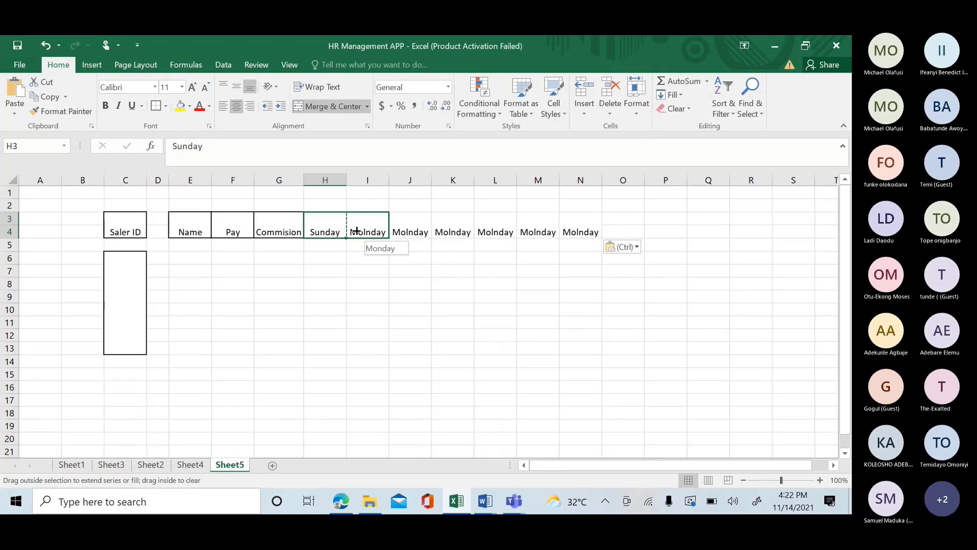
pyautogui.moveTo(357, 231); pyautogui.dragTo(589, 231)
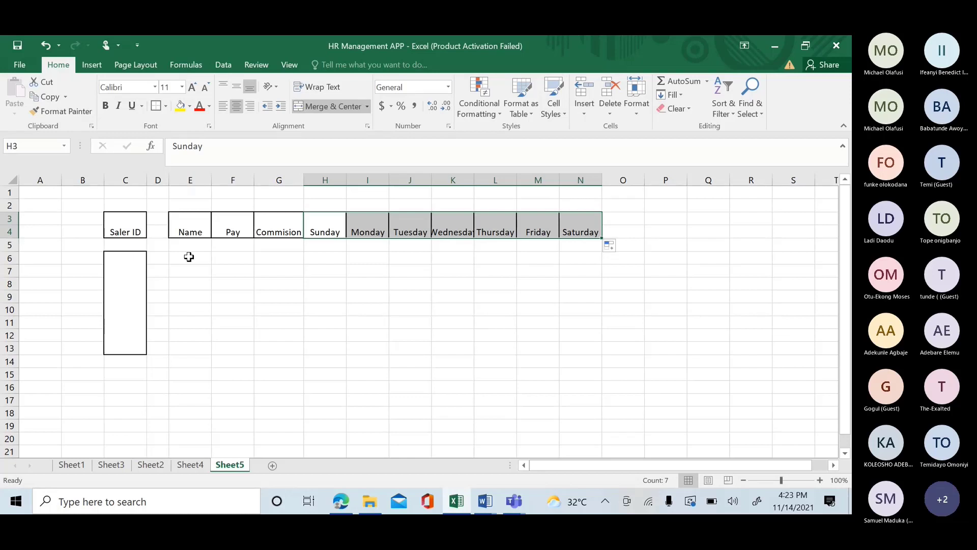
# Merge and center the ranges E6:E13, F6:F13 and G6:G13 under Name, Pay and Commision as separate blocks.
pyautogui.moveTo(189, 257); pyautogui.dragTo(186, 345)
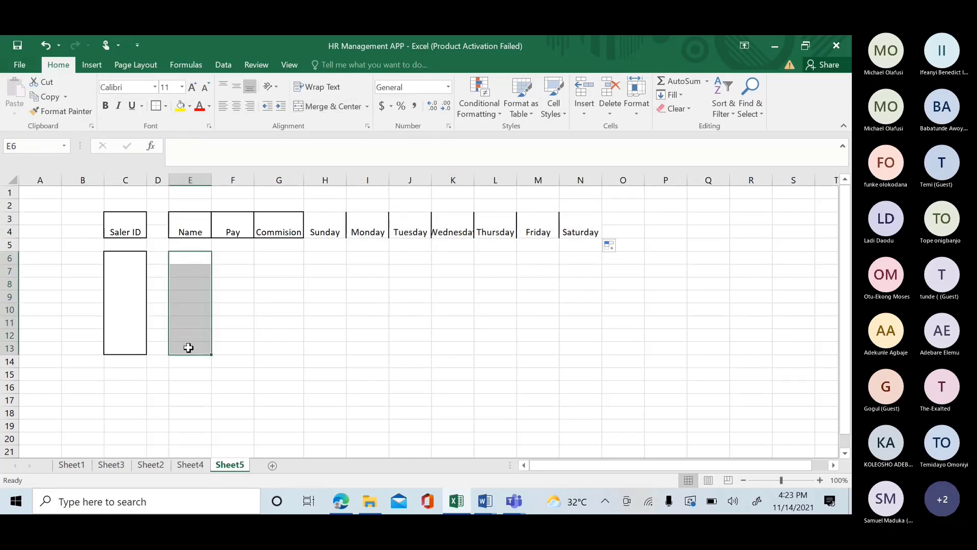
pyautogui.click(331, 105)
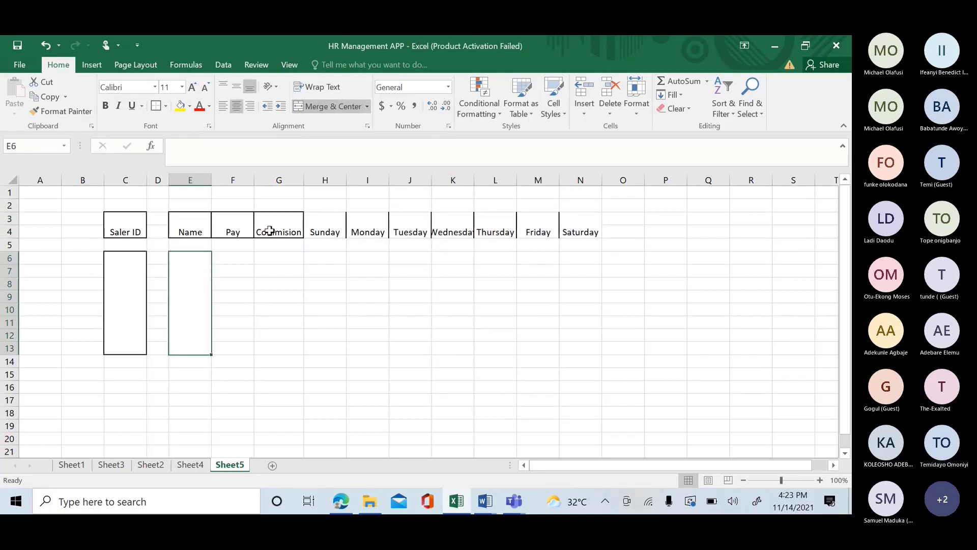
pyautogui.click(239, 259)
pyautogui.moveTo(239, 259); pyautogui.dragTo(236, 343)
pyautogui.click(309, 107)
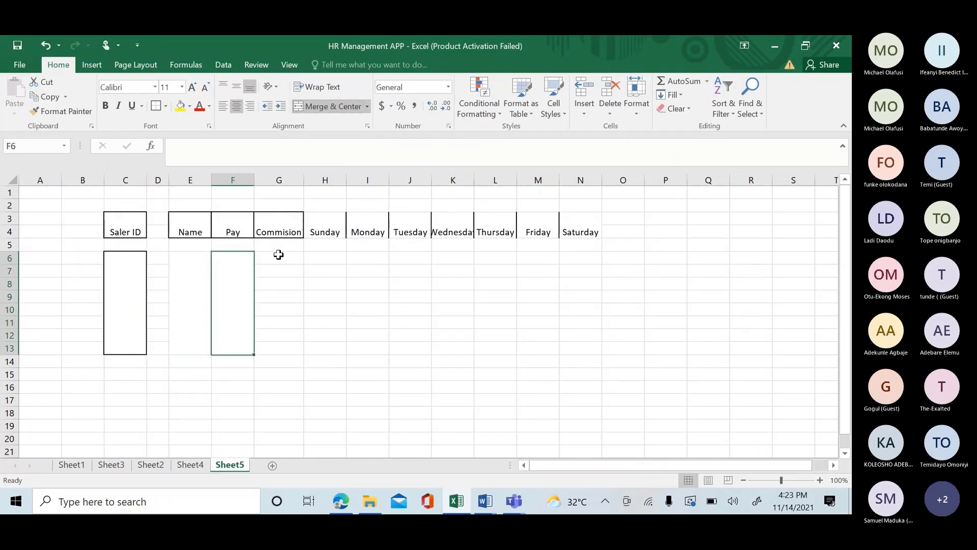
pyautogui.moveTo(279, 256); pyautogui.dragTo(281, 344)
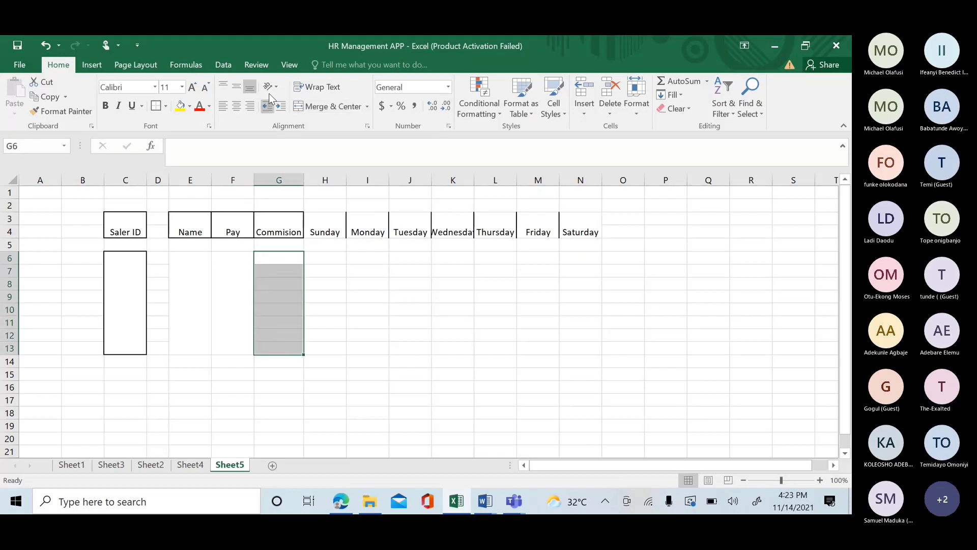
pyautogui.click(338, 106)
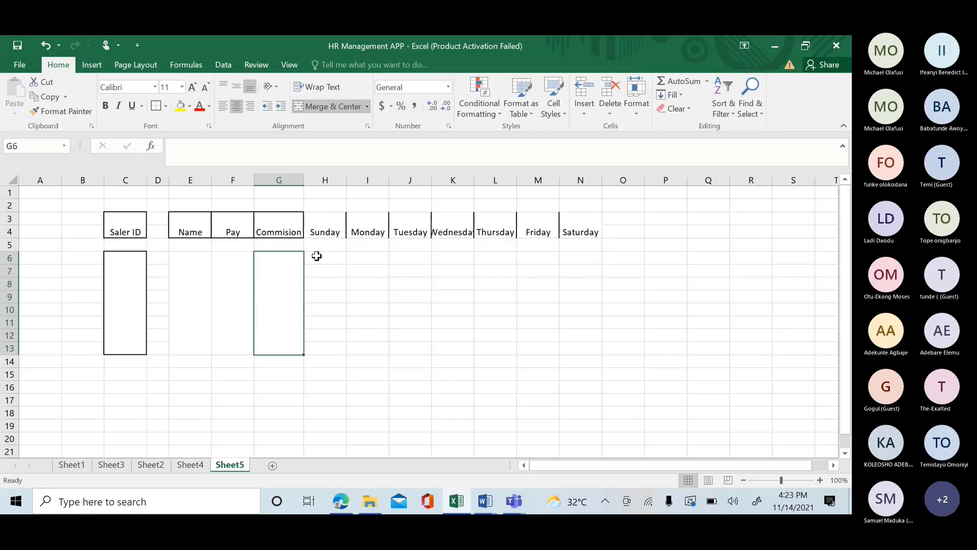
pyautogui.click(317, 256)
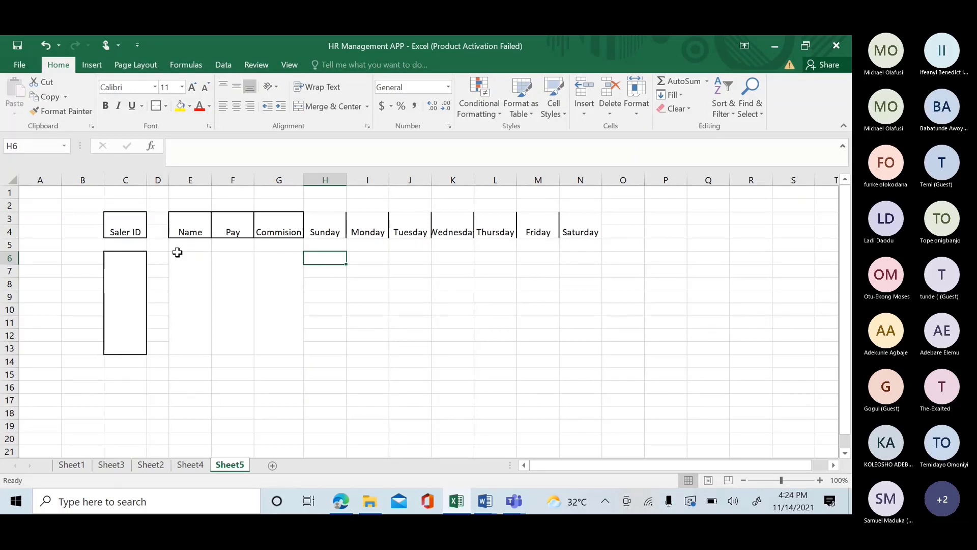
# Enter 1 in the merged Saler ID cell C6 and align it to the vertical middle.
pyautogui.click(128, 276)
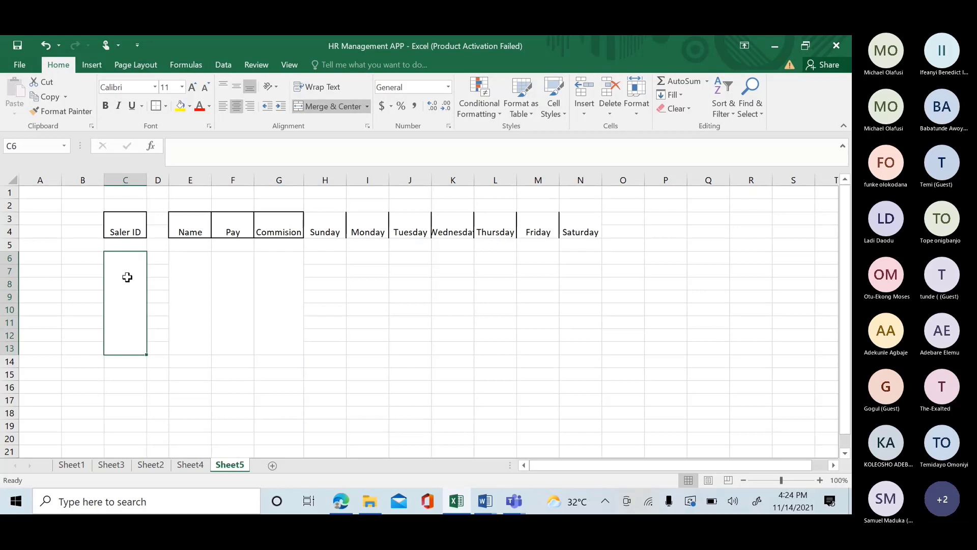
pyautogui.write('1')
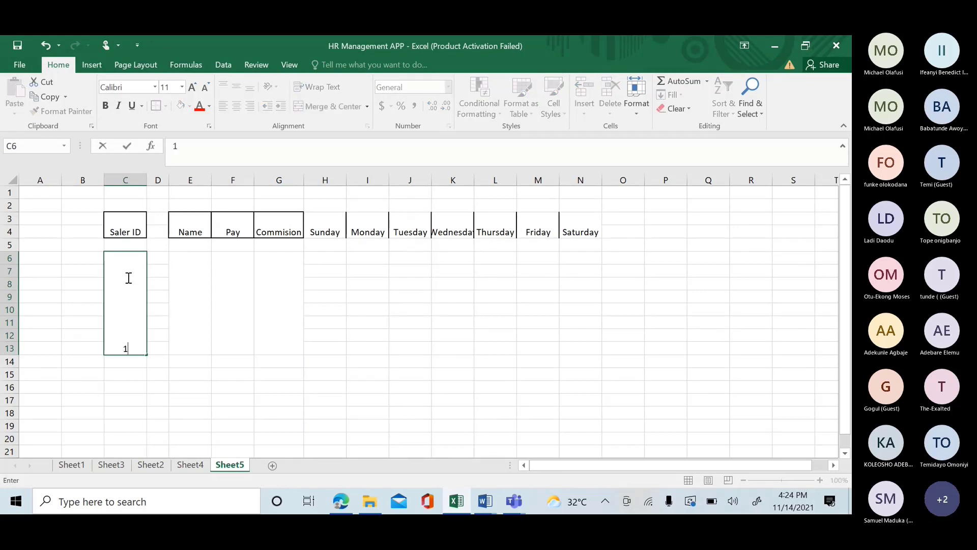
pyautogui.click(249, 337)
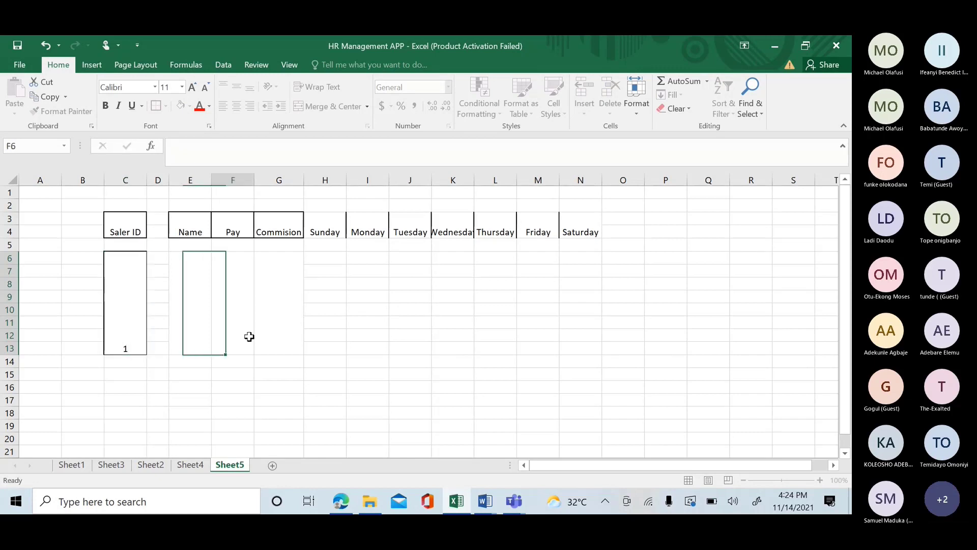
pyautogui.click(122, 309)
pyautogui.click(233, 87)
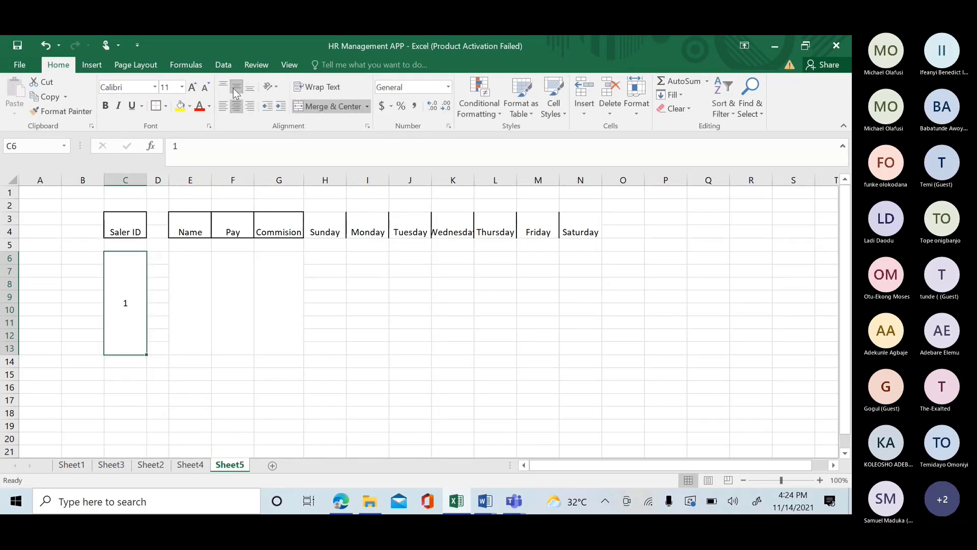
# Start a VLOOKUP formula in Name cell E6 using the Sheet4 range A6:B15 and column index 2.
pyautogui.click(183, 298)
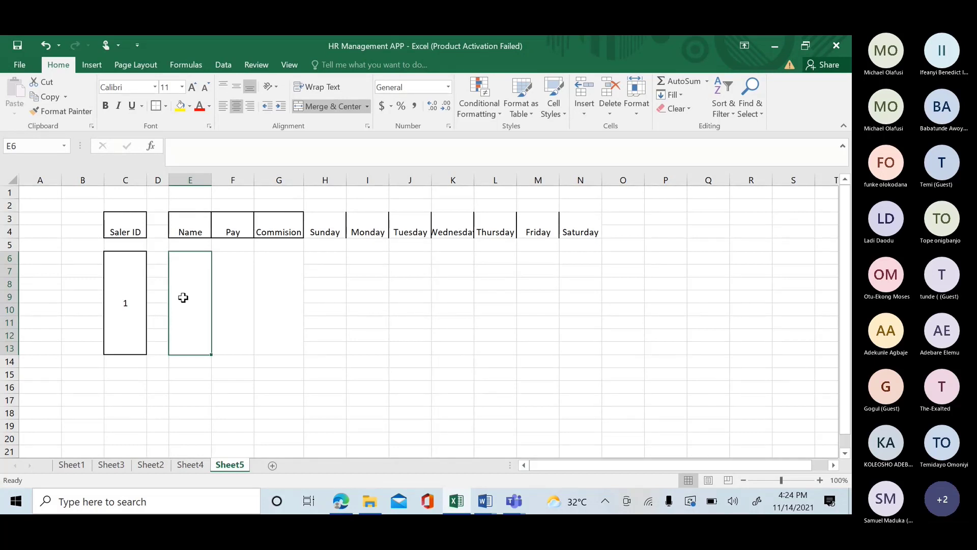
pyautogui.write('=vloo')
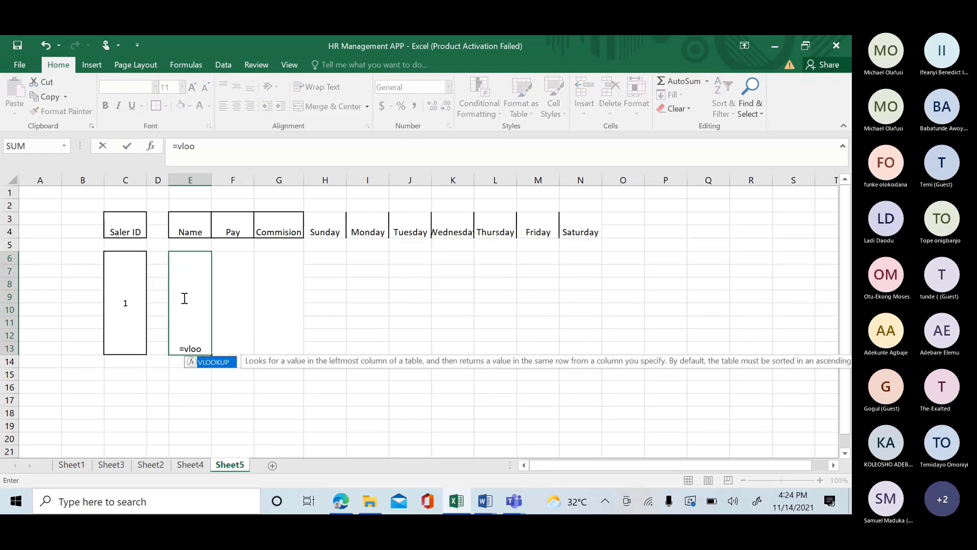
pyautogui.doubleClick(226, 363)
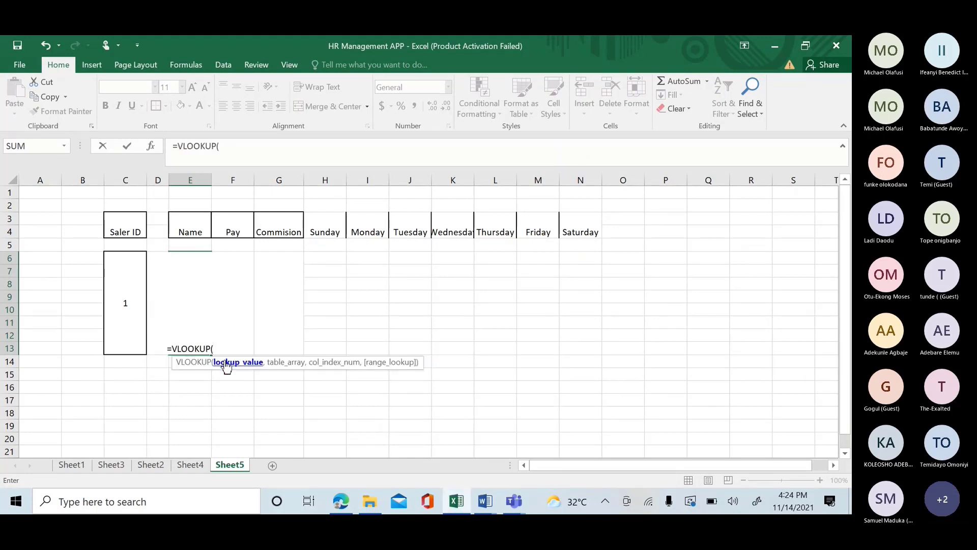
pyautogui.click(126, 300)
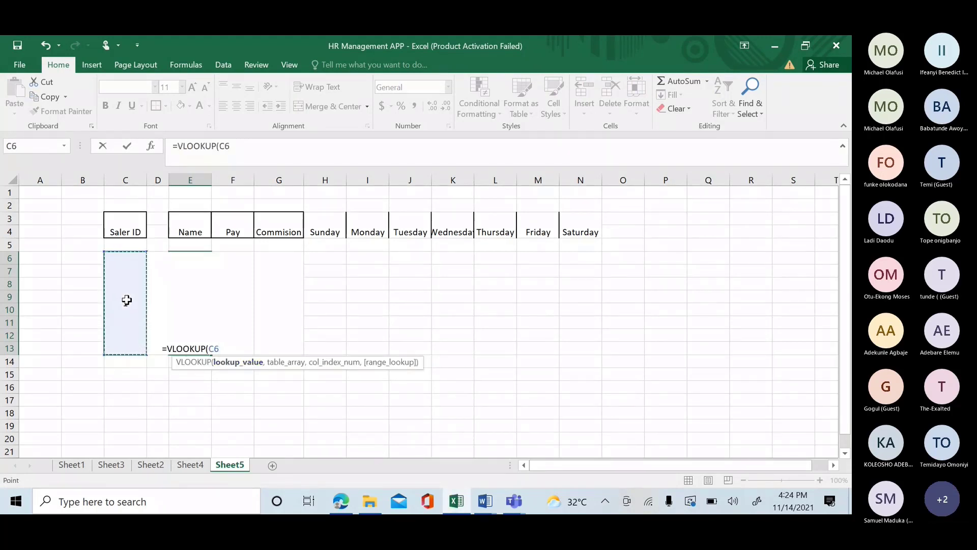
pyautogui.click(187, 462)
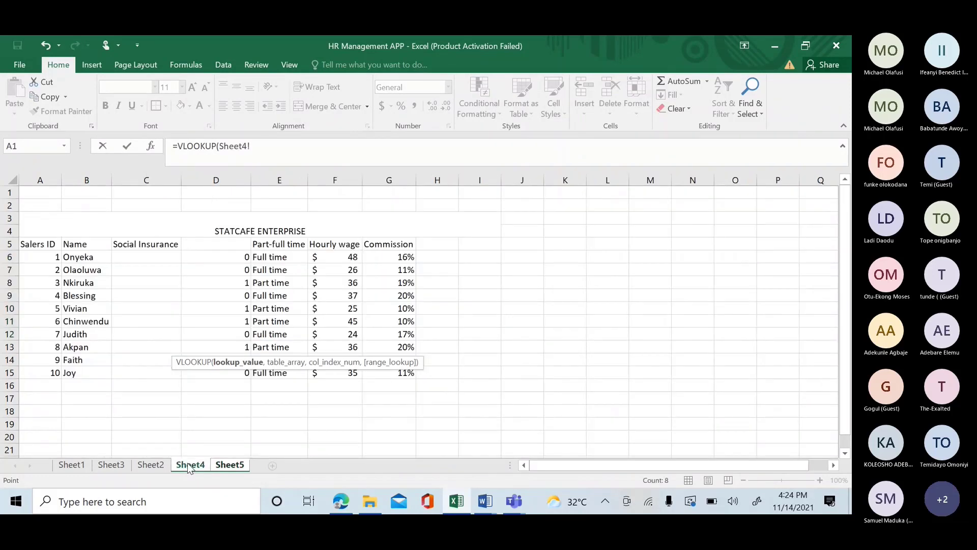
pyautogui.click(43, 256)
pyautogui.moveTo(43, 254); pyautogui.dragTo(110, 377)
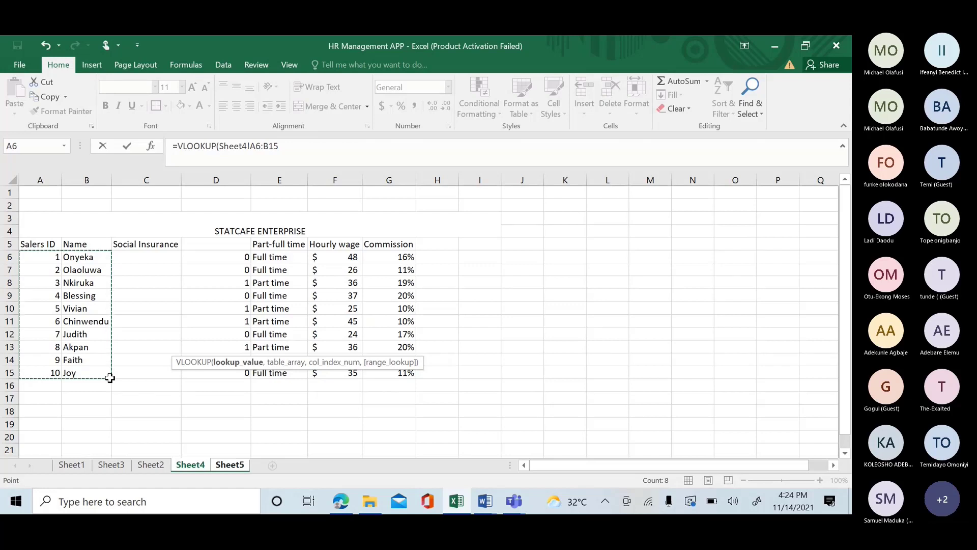
pyautogui.click(293, 147)
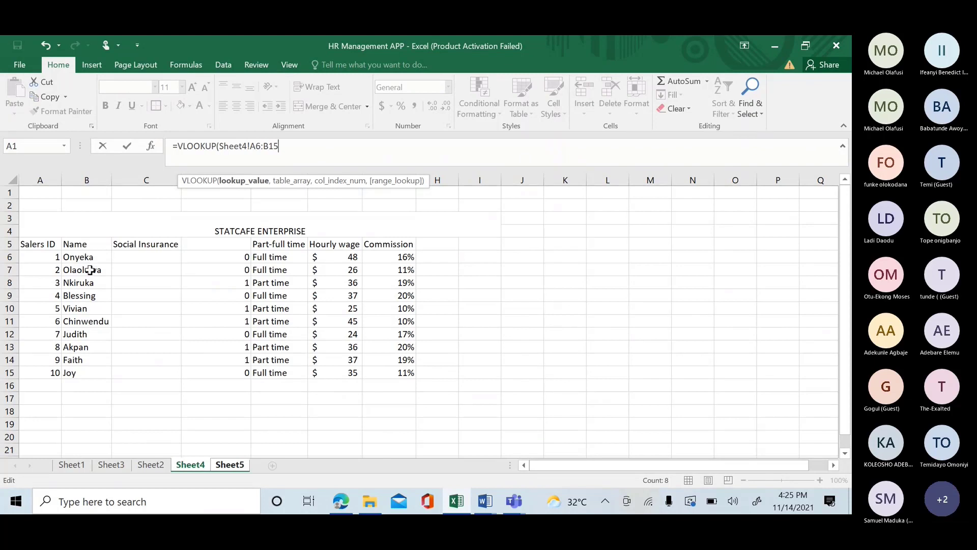
pyautogui.write(',')
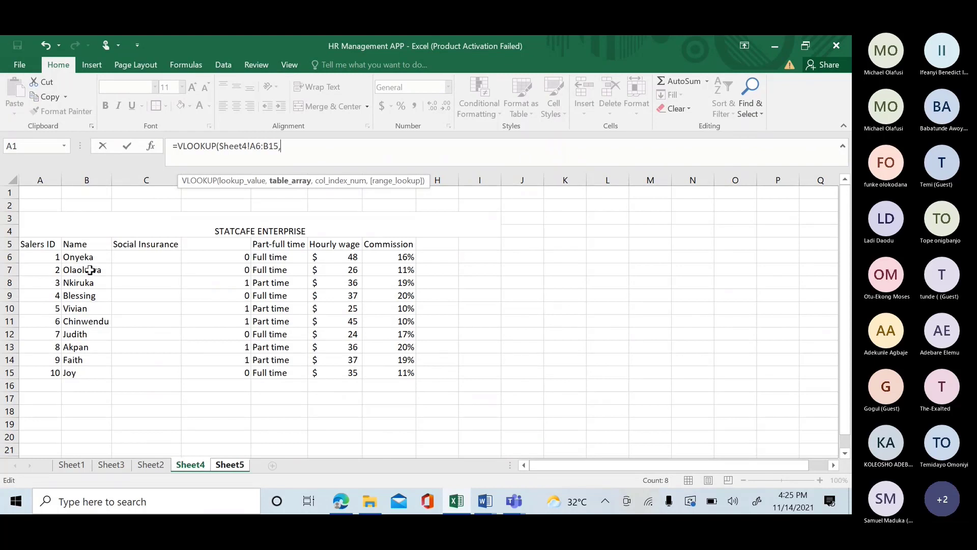
pyautogui.write('2')
# Make the lookup range absolute as Sheet4!$A$6:$B$15 and try to submit the VLOOKUP formula.
pyautogui.click(253, 147)
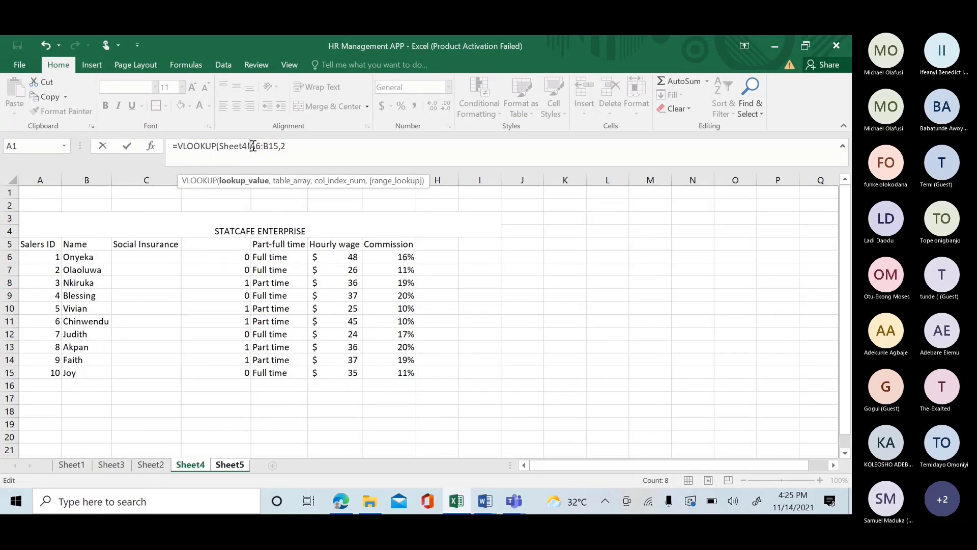
pyautogui.write('$')
pyautogui.click(262, 146)
pyautogui.write('$')
pyautogui.click(274, 147)
pyautogui.write('$')
pyautogui.click(285, 147)
pyautogui.write('$')
pyautogui.click(314, 146)
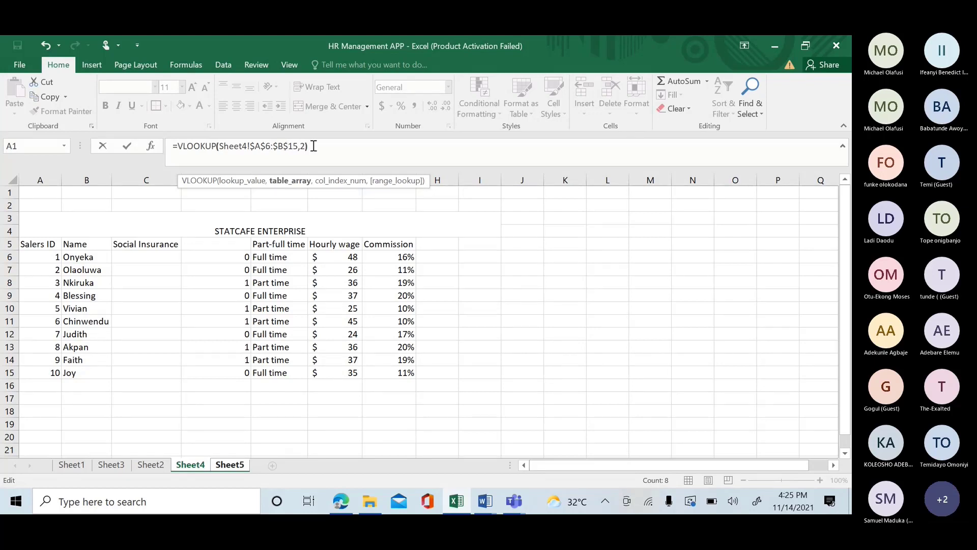
pyautogui.press('Return')
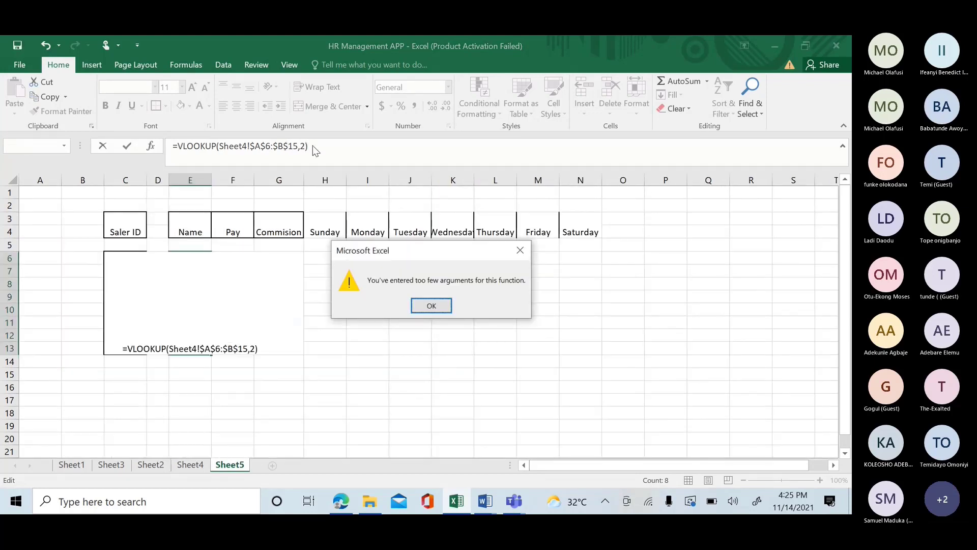
pyautogui.click(432, 306)
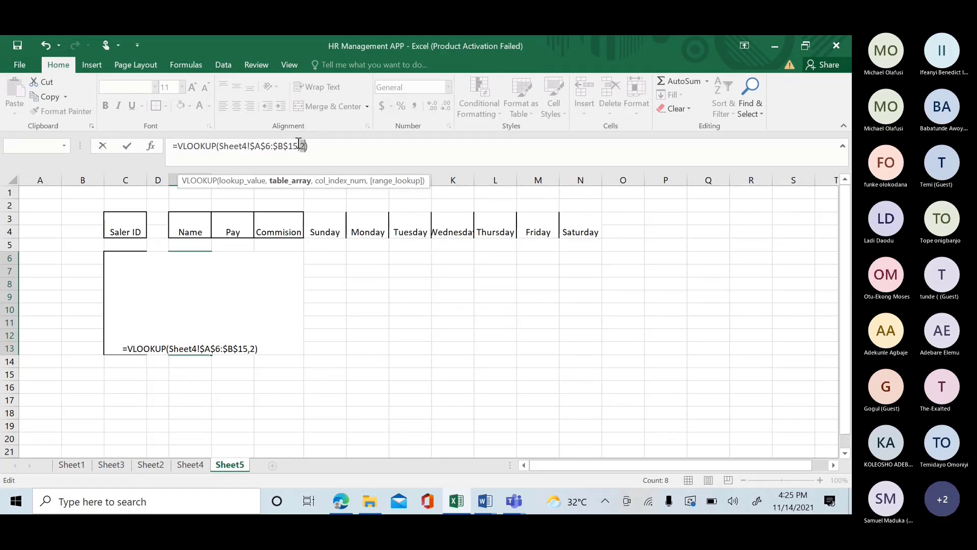
# Discard the faulty VLOOKUP formula from Name cell E6, leaving the merged cell empty.
pyautogui.click(220, 146)
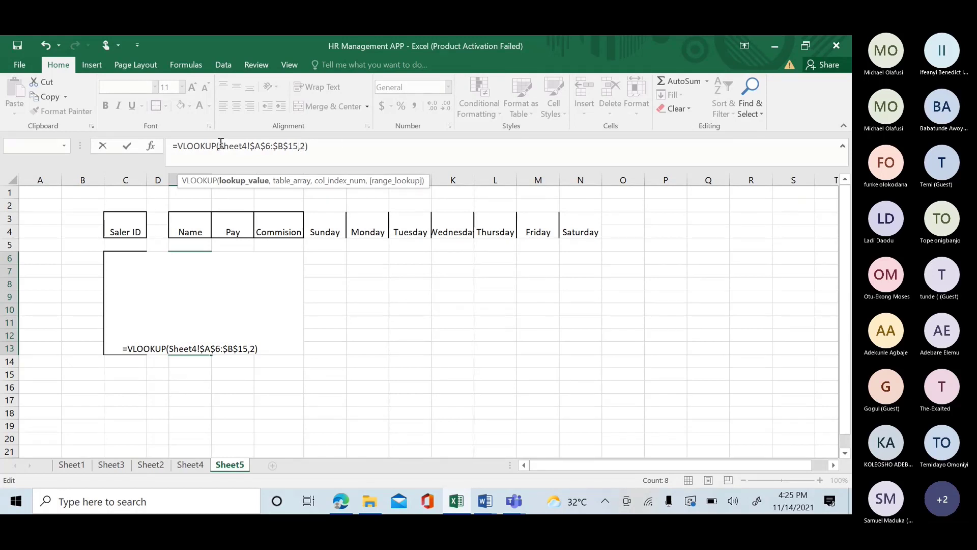
pyautogui.press('BackSpace')
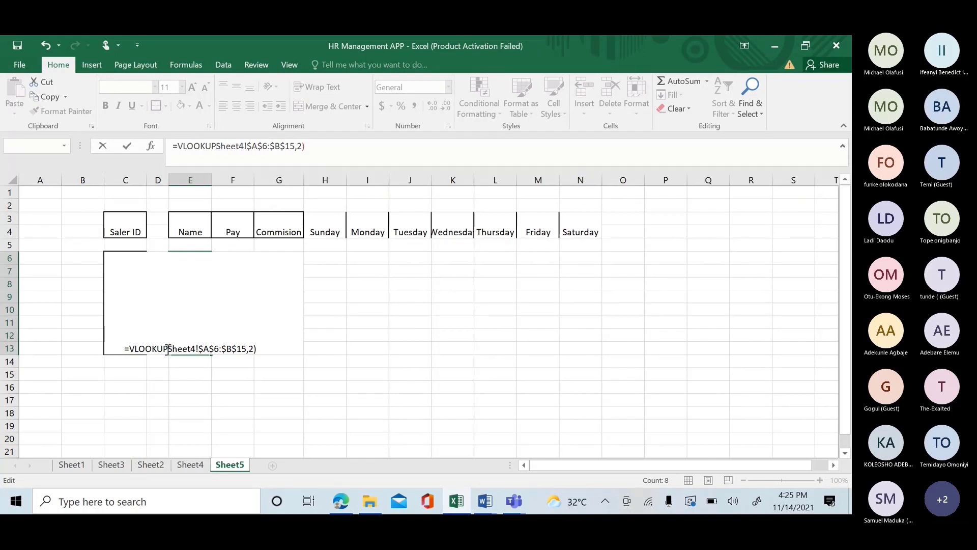
pyautogui.click(132, 313)
pyautogui.click(46, 46)
pyautogui.click(272, 348)
pyautogui.press('BackSpace')
pyautogui.press('BackSpace')
pyautogui.press('BackSpace')
pyautogui.press('BackSpace')
pyautogui.press('BackSpace')
pyautogui.press('BackSpace')
pyautogui.press('BackSpace')
pyautogui.press('BackSpace')
pyautogui.press('BackSpace')
pyautogui.press('BackSpace')
pyautogui.press('BackSpace')
pyautogui.press('BackSpace')
pyautogui.press('BackSpace')
pyautogui.press('BackSpace')
pyautogui.press('BackSpace')
pyautogui.press('BackSpace')
pyautogui.press('BackSpace')
pyautogui.press('BackSpace')
pyautogui.press('BackSpace')
pyautogui.press('BackSpace')
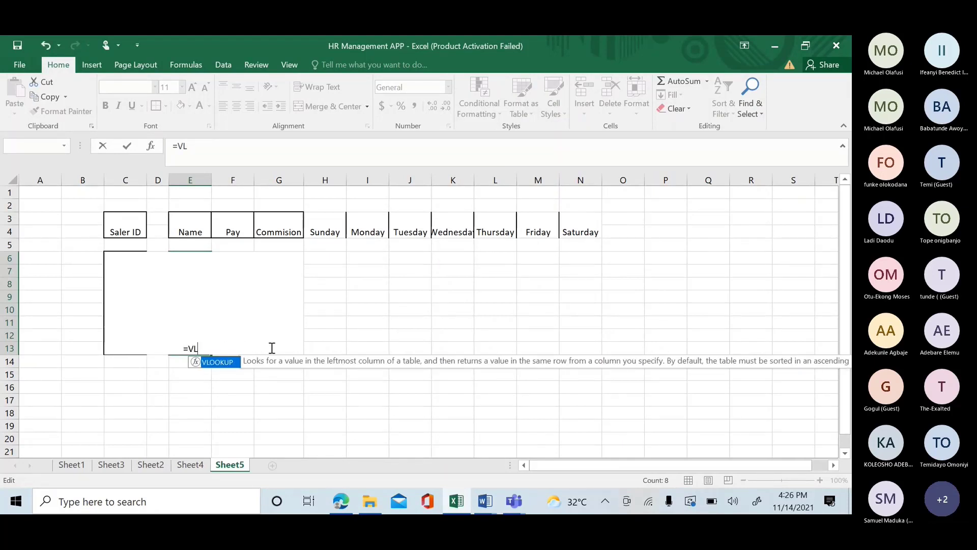
pyautogui.press('BackSpace')
pyautogui.press('BackSpace')
pyautogui.press('BackSpace')
pyautogui.click(269, 388)
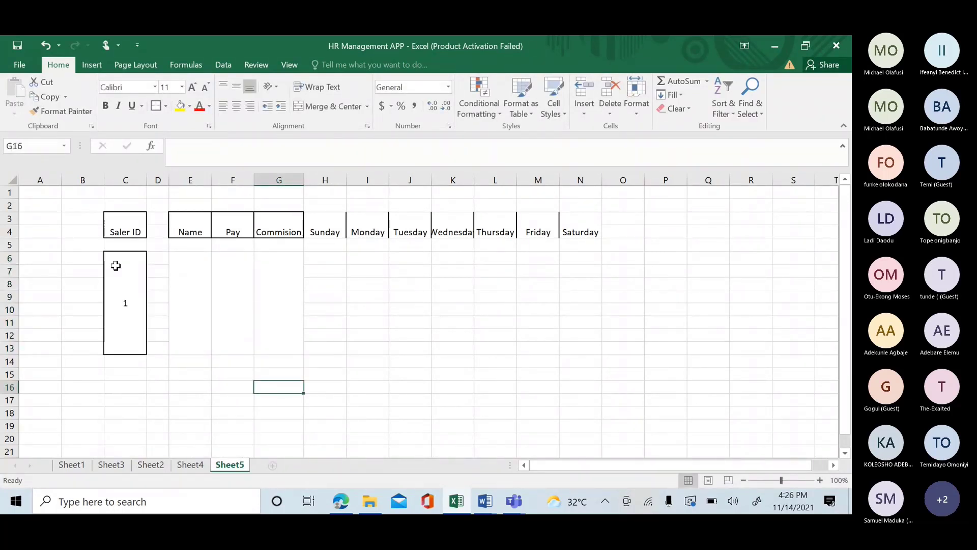
# Add a border around merged Name cell E6 and start a VLOOKUP formula there with Saler ID cell C6 as lookup value.
pyautogui.click(201, 301)
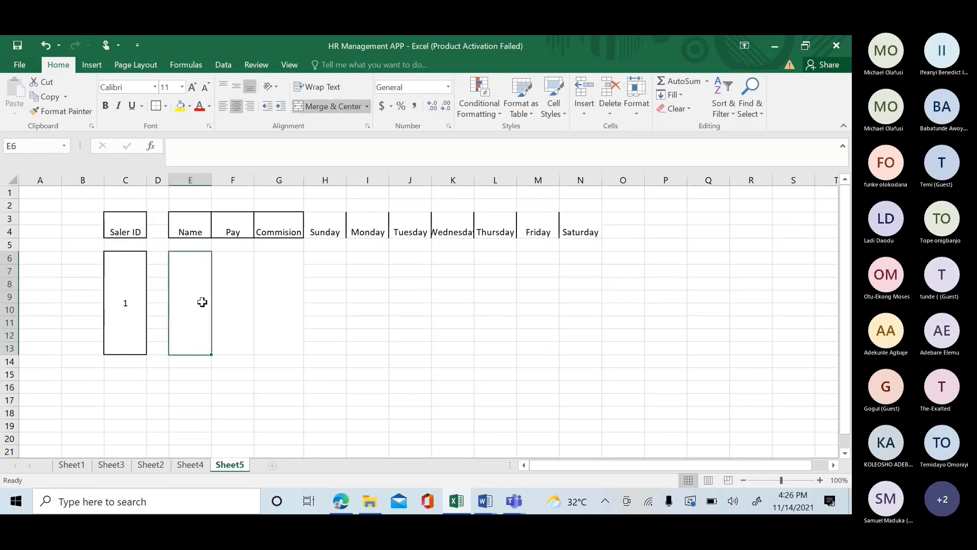
pyautogui.click(156, 107)
pyautogui.write('=')
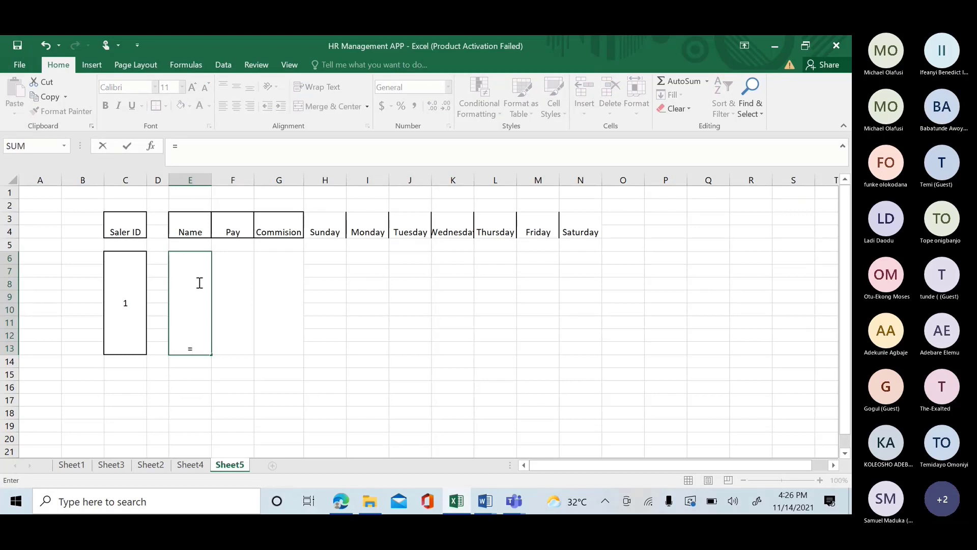
pyautogui.write('vlo')
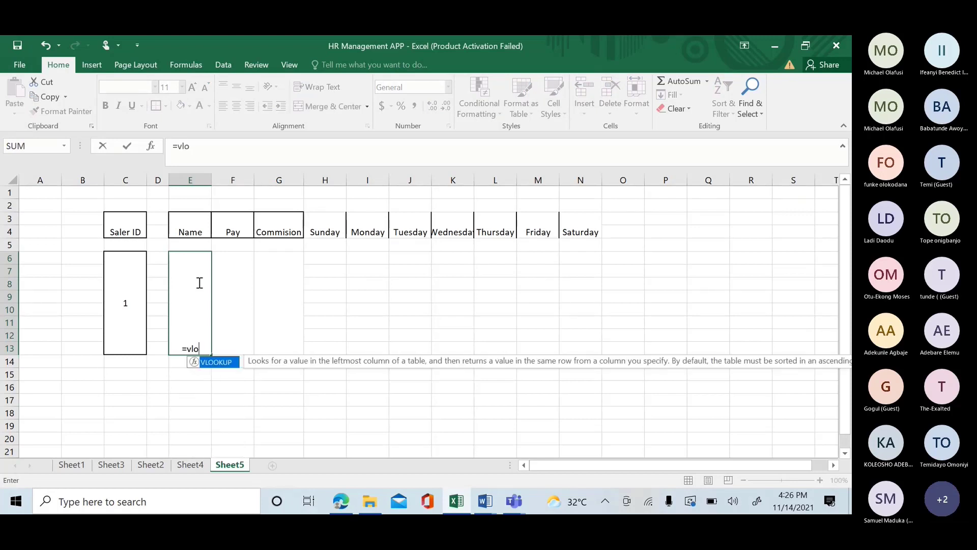
pyautogui.doubleClick(211, 362)
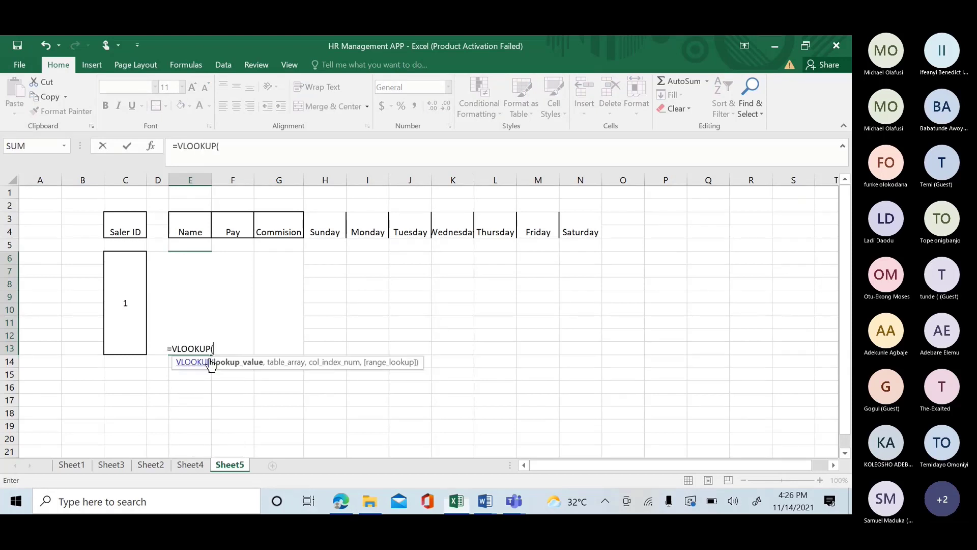
pyautogui.click(122, 291)
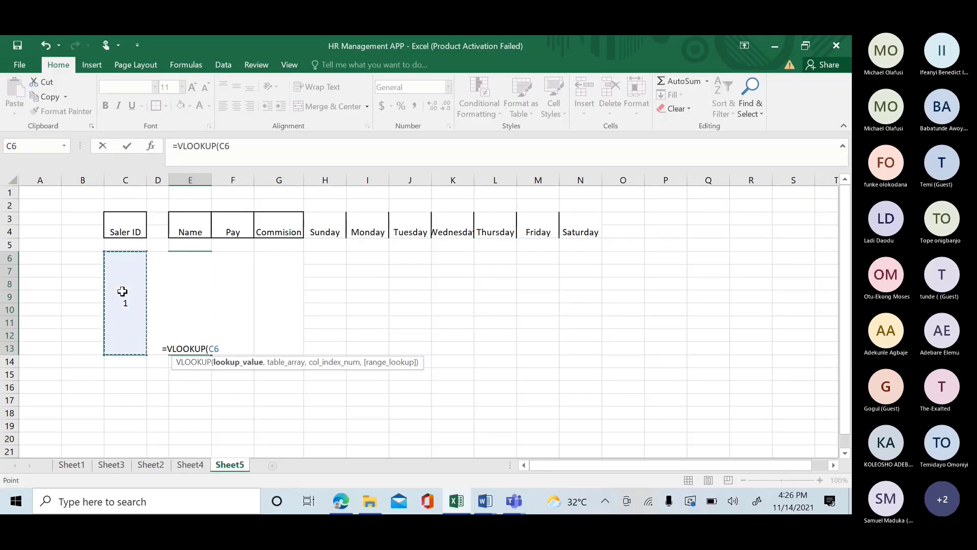
pyautogui.write(',')
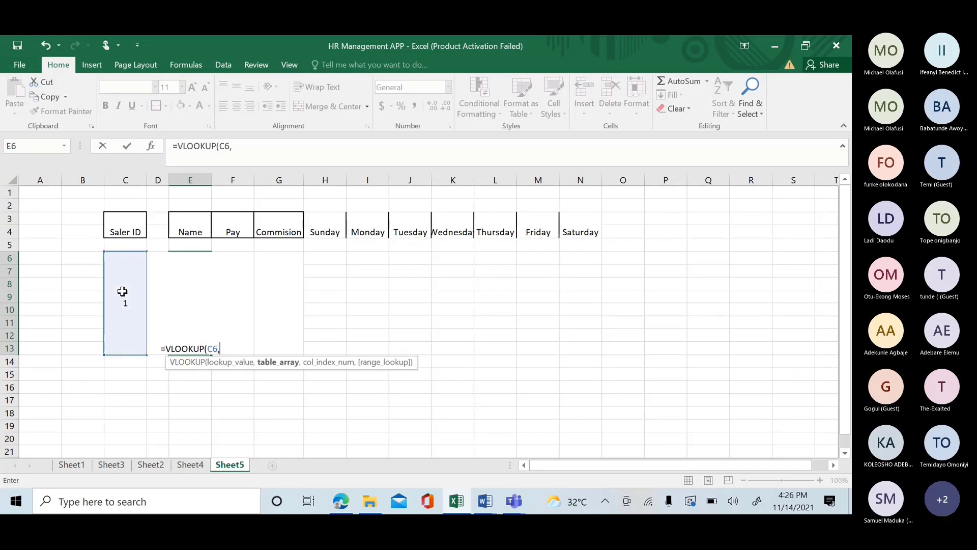
# Complete the Name VLOOKUP with the Sheet4 range A6:B15 and column index 2.
pyautogui.click(190, 464)
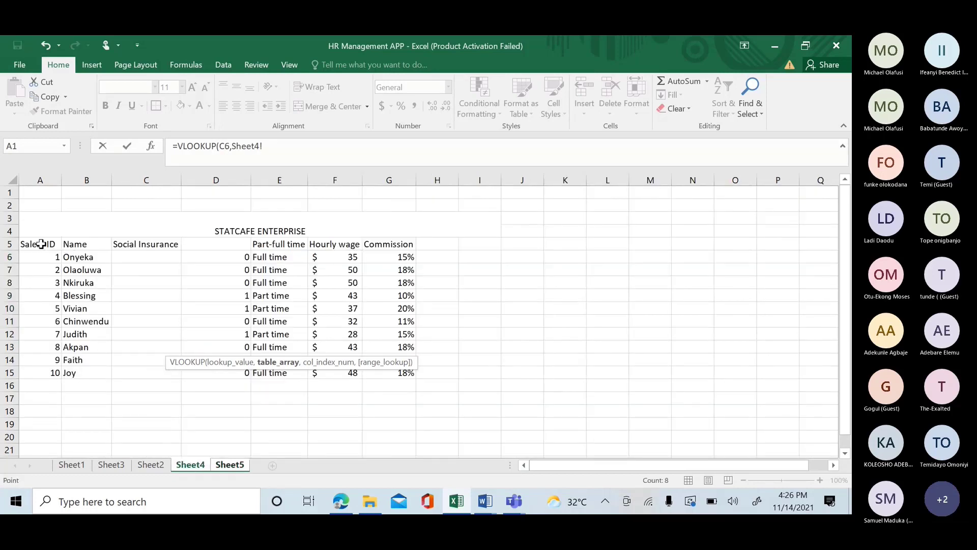
pyautogui.moveTo(43, 254); pyautogui.dragTo(72, 334)
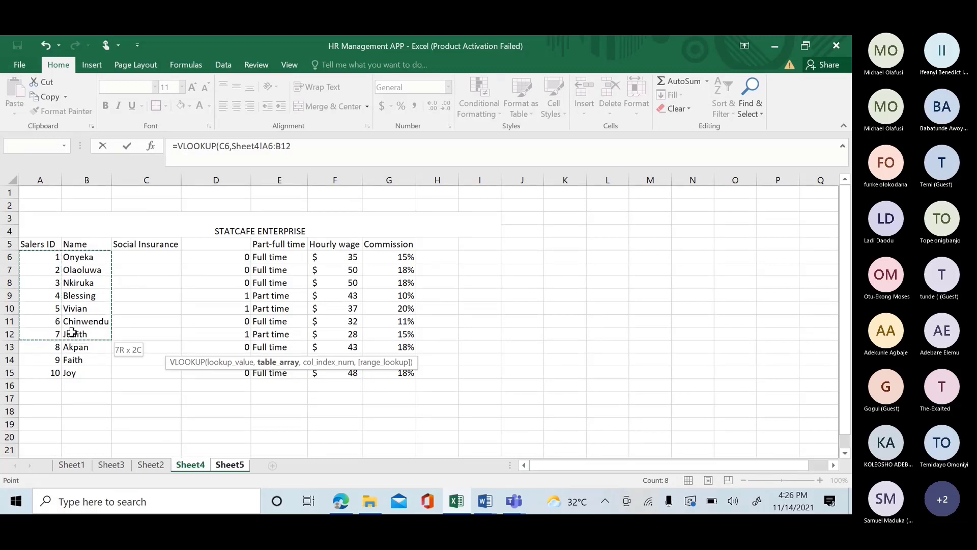
pyautogui.moveTo(72, 333); pyautogui.dragTo(77, 377)
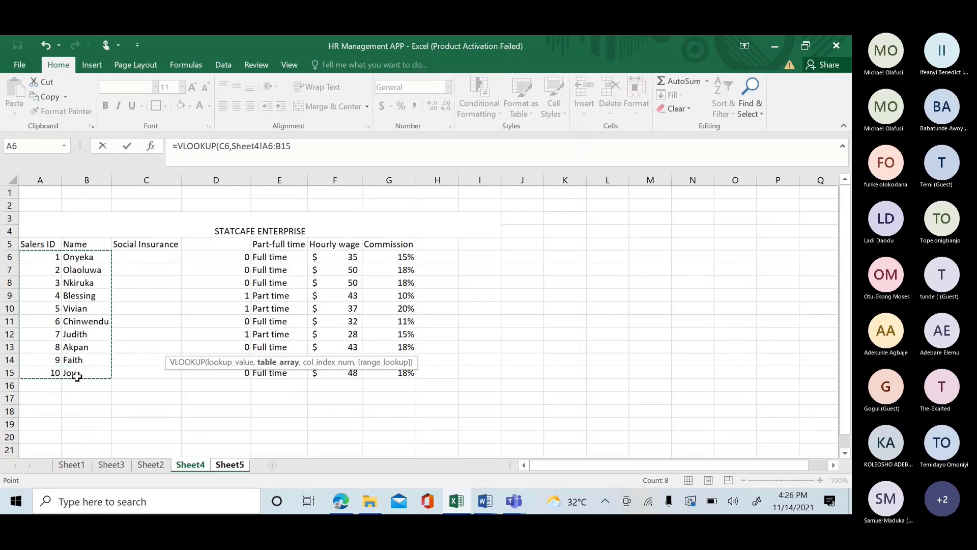
pyautogui.click(316, 142)
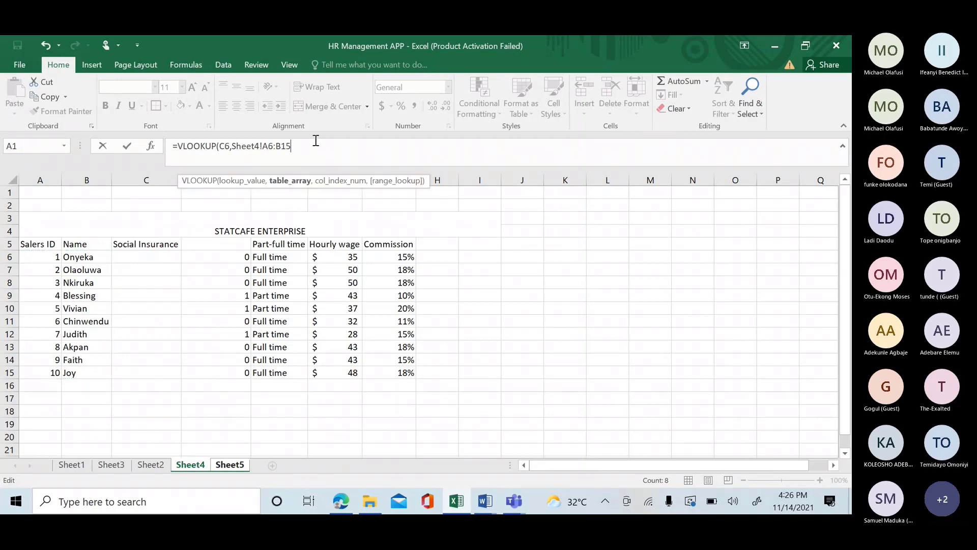
pyautogui.write(', 2')
pyautogui.press('Return')
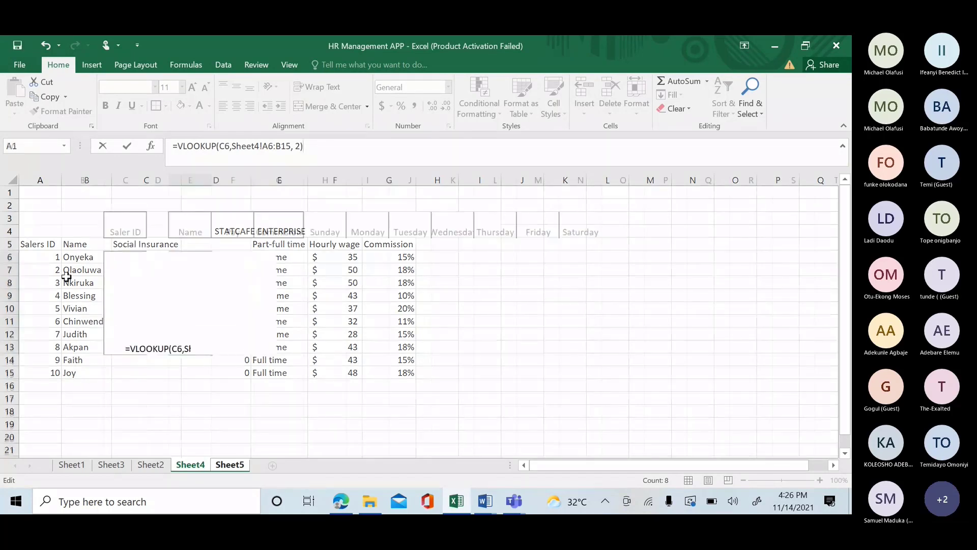
# Align the name in E6 to the vertical middle and check the employee table on Sheet4.
pyautogui.click(195, 341)
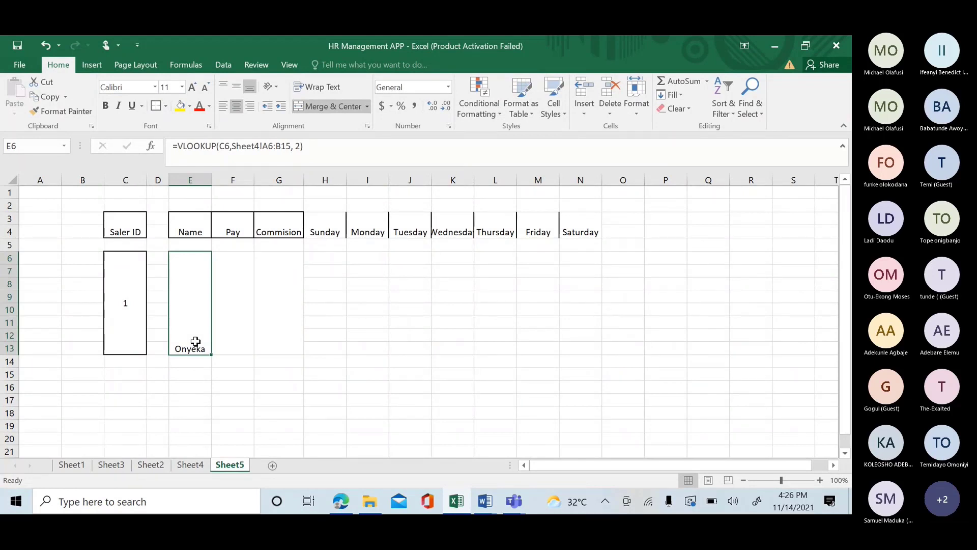
pyautogui.click(224, 86)
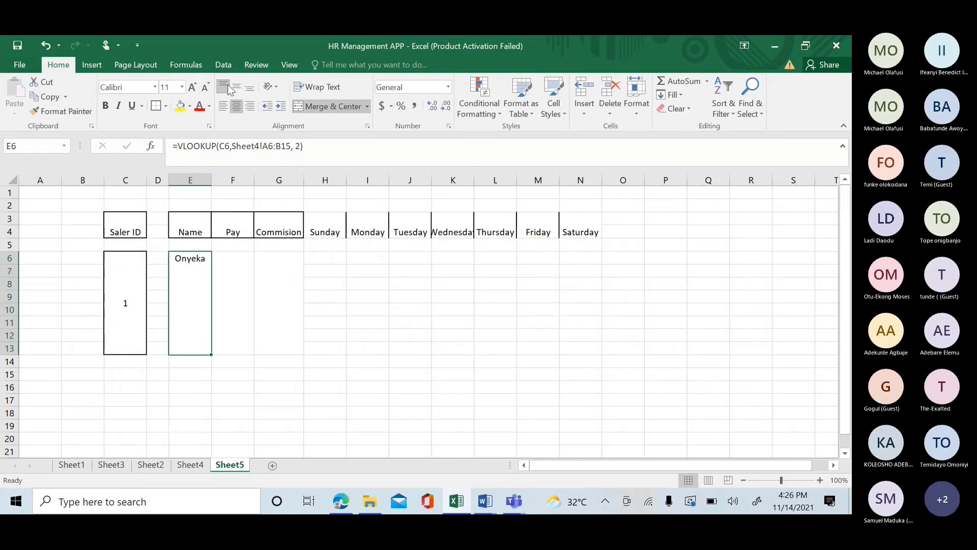
pyautogui.click(235, 86)
pyautogui.click(198, 463)
pyautogui.click(216, 466)
# Make the lookup range in the Name formula absolute as Sheet4!$A$6:$B$15.
pyautogui.click(265, 146)
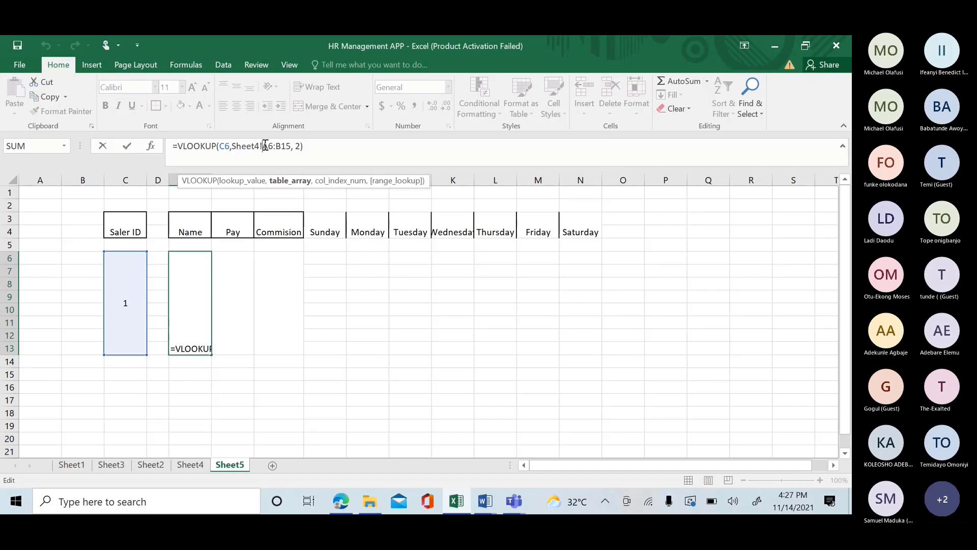
pyautogui.click(265, 146)
pyautogui.write('$')
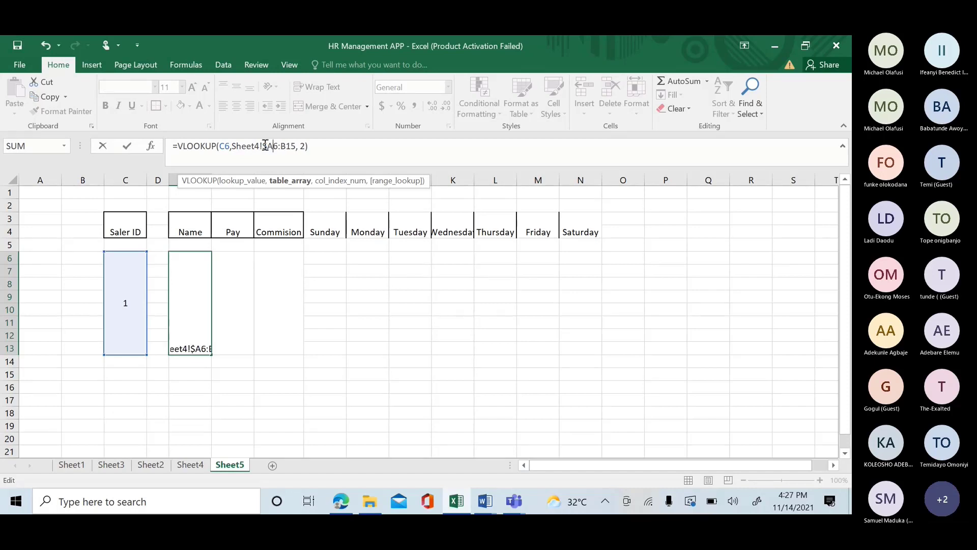
pyautogui.press('Right')
pyautogui.write('$')
pyautogui.click(286, 146)
pyautogui.write('$')
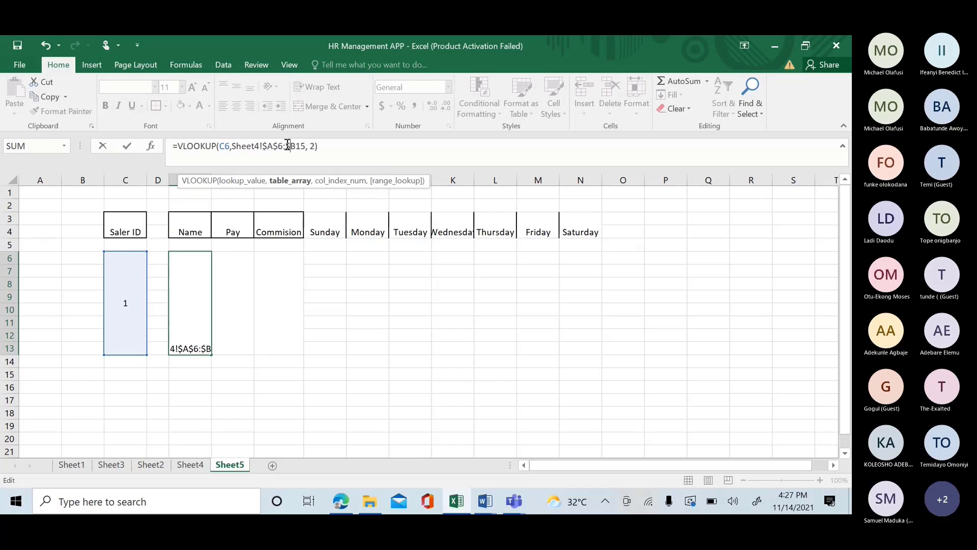
pyautogui.press('Right')
pyautogui.write('$')
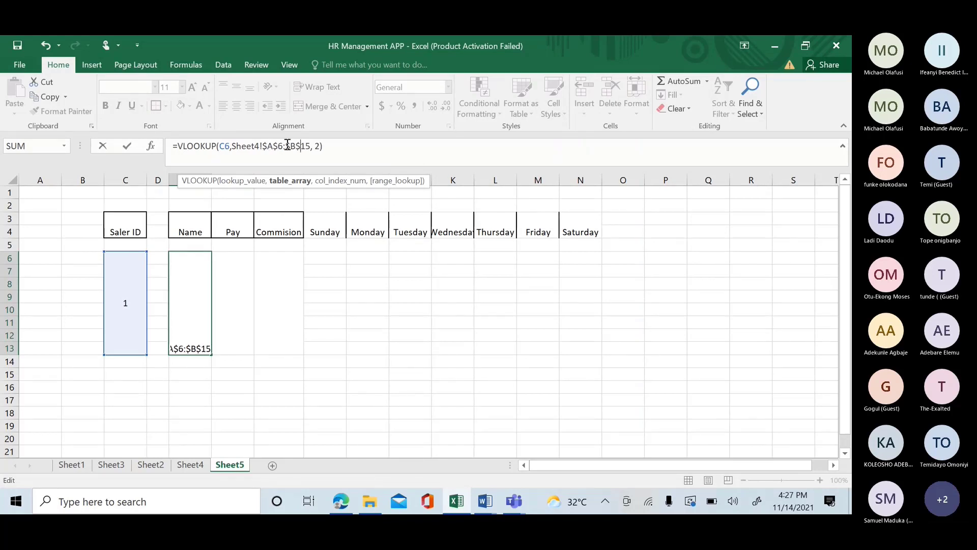
pyautogui.press('Return')
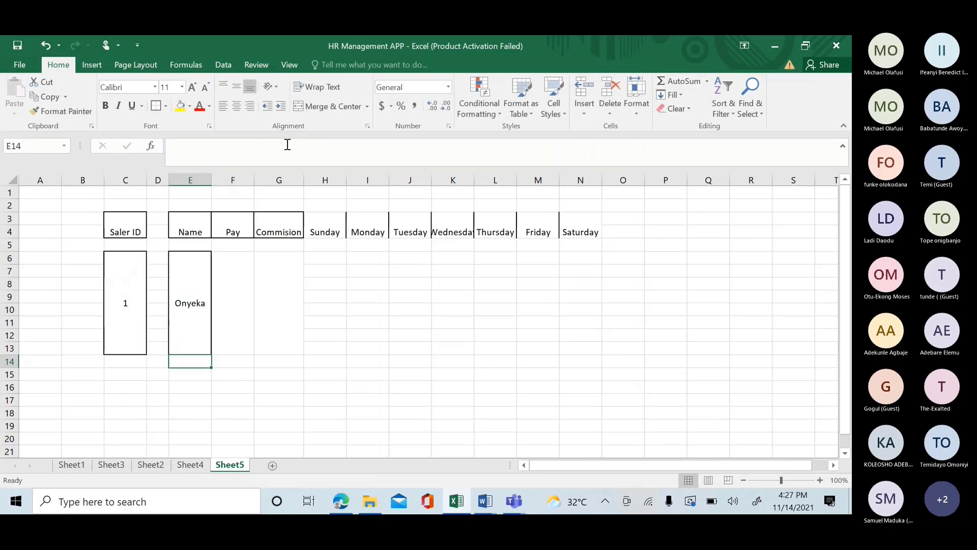
# Start a VLOOKUP formula in Pay cell F6 with Saler ID cell C6 as lookup value.
pyautogui.click(246, 312)
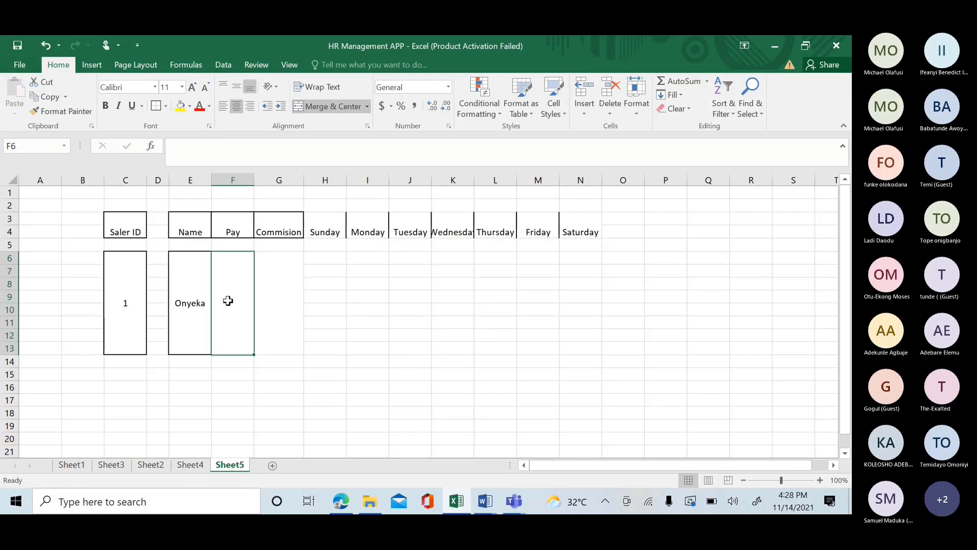
pyautogui.write('=')
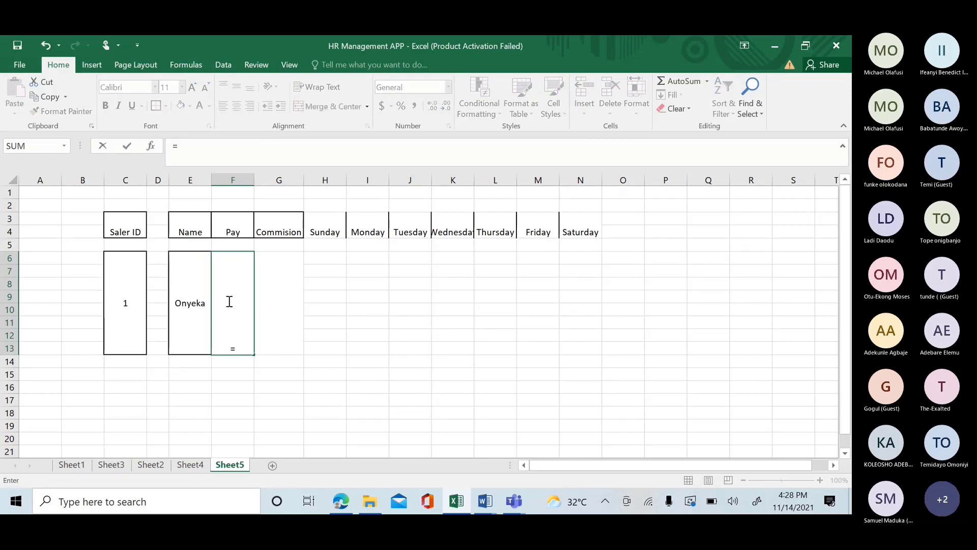
pyautogui.write('vlo')
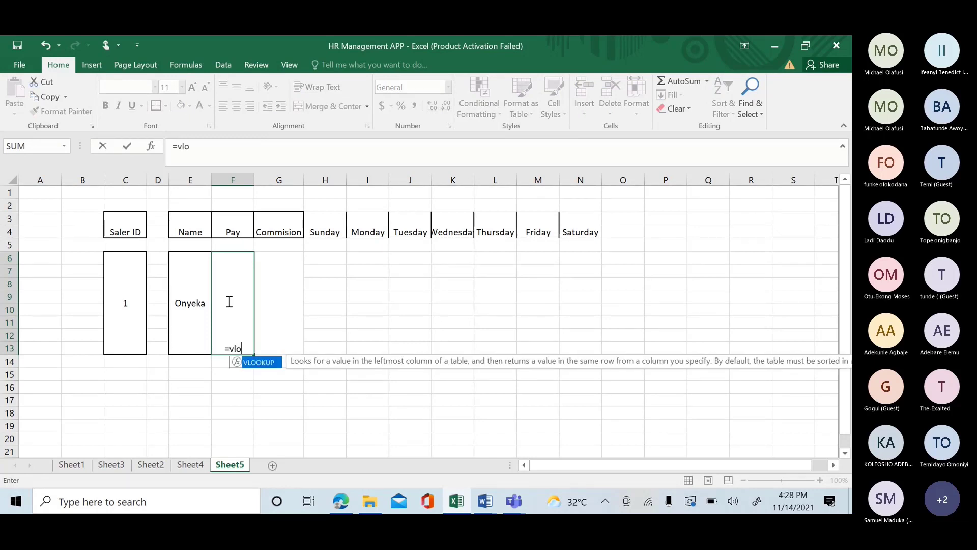
pyautogui.write('ok')
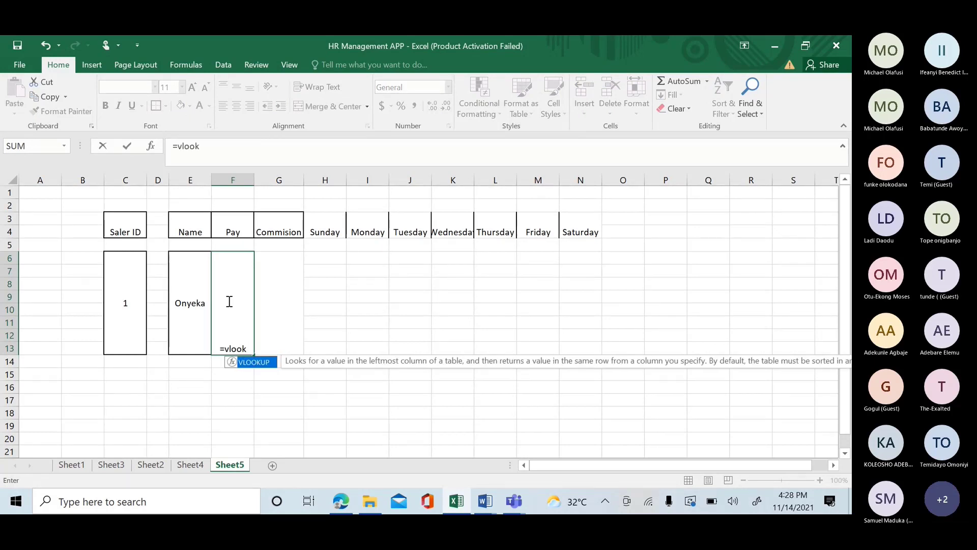
pyautogui.doubleClick(264, 362)
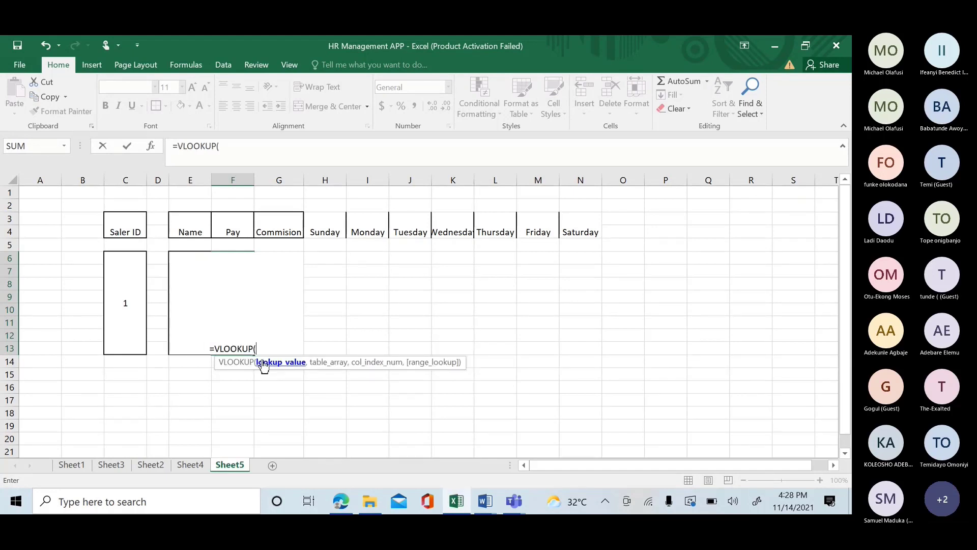
pyautogui.click(124, 297)
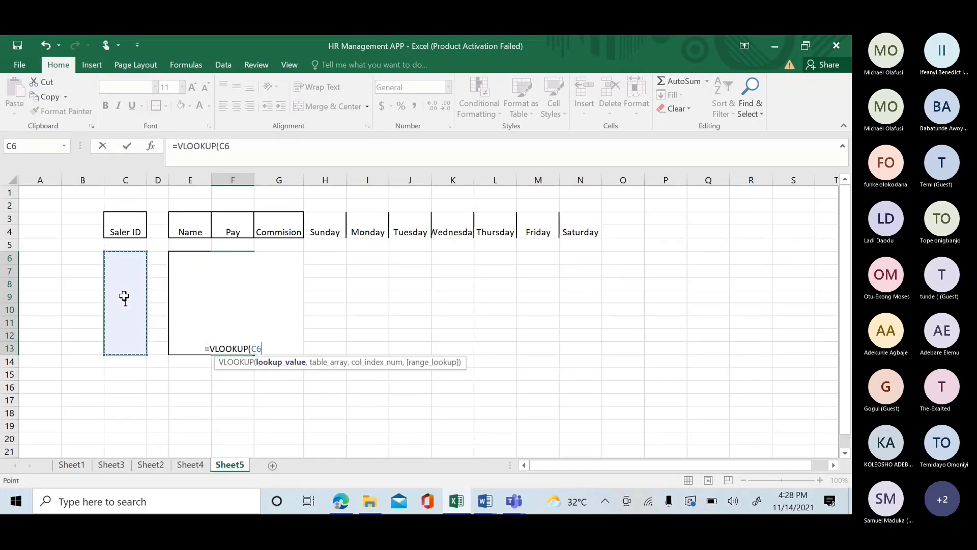
pyautogui.write(',')
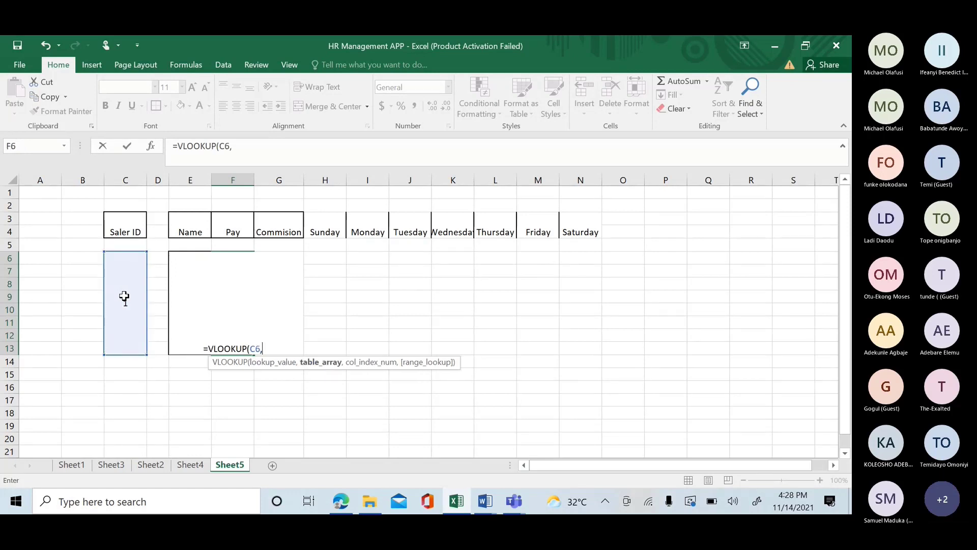
# Complete the Pay VLOOKUP with the Sheet4 range A6:G15 and column index 6, and compare the result with Sheet4's Hourly wage column.
pyautogui.click(190, 465)
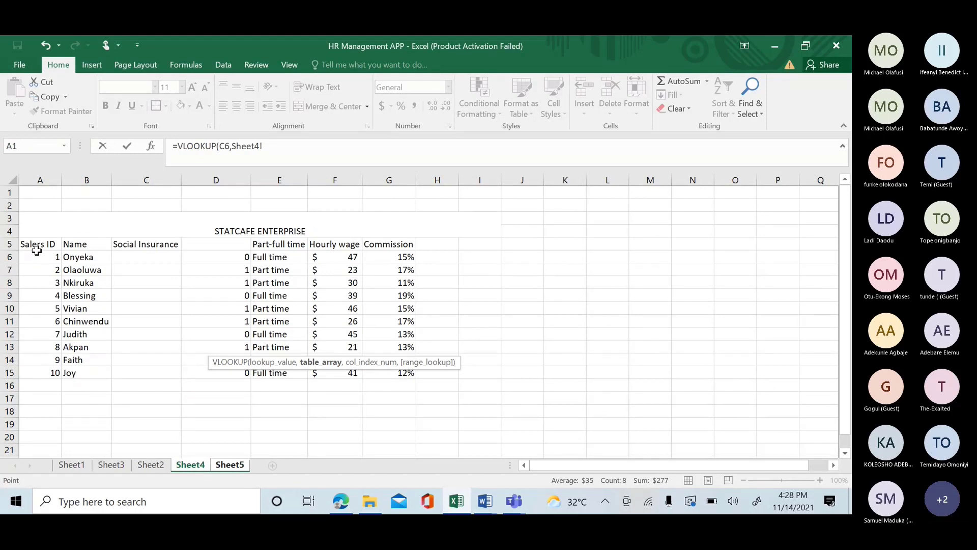
pyautogui.moveTo(36, 250); pyautogui.dragTo(386, 374)
pyautogui.write(',')
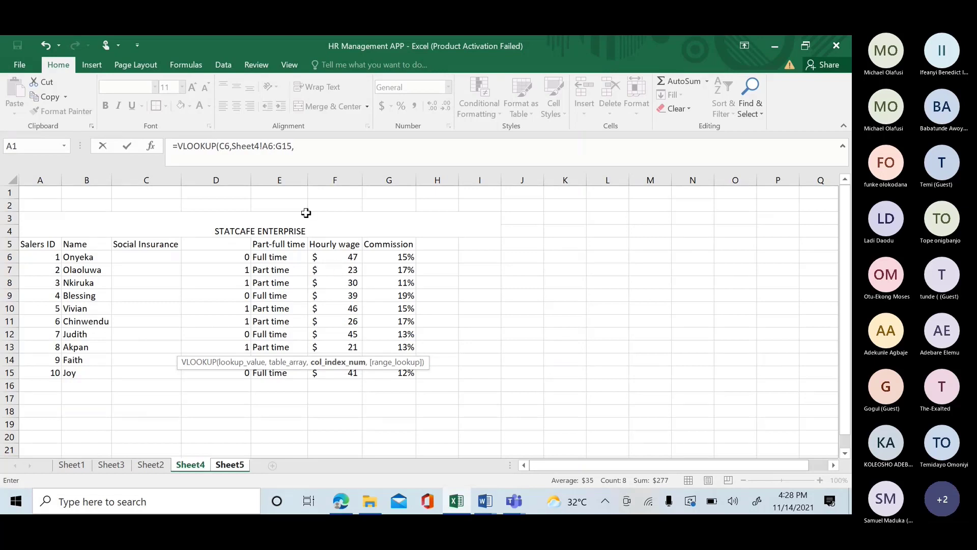
pyautogui.write('6')
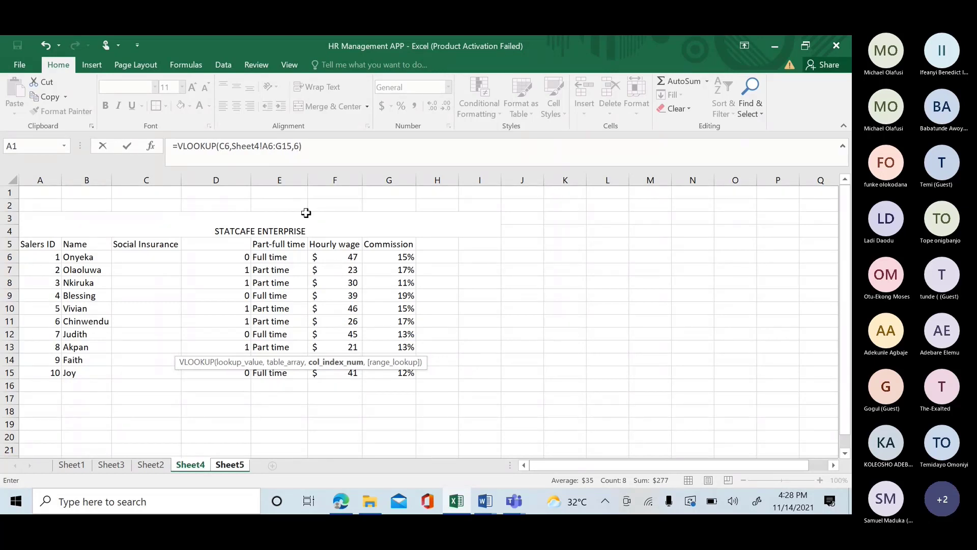
pyautogui.press('Return')
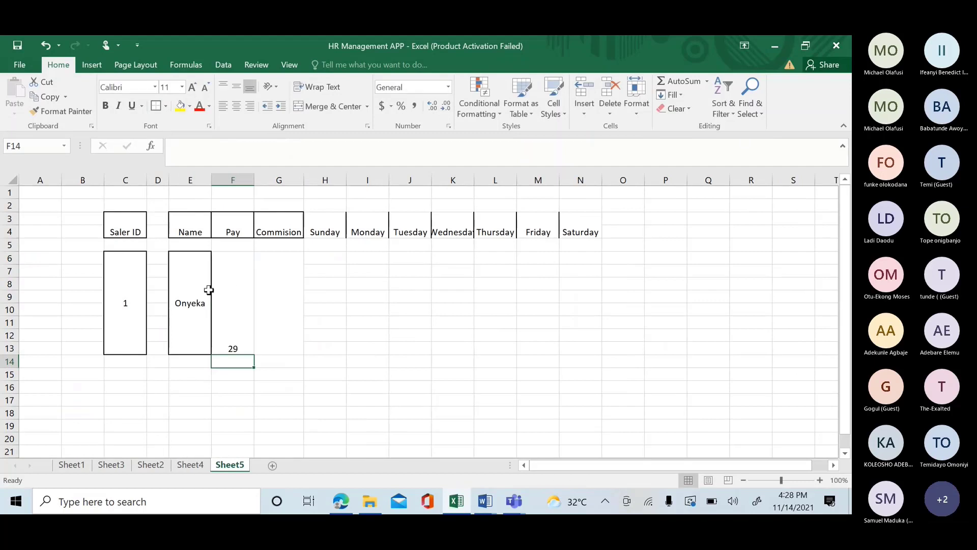
pyautogui.click(217, 294)
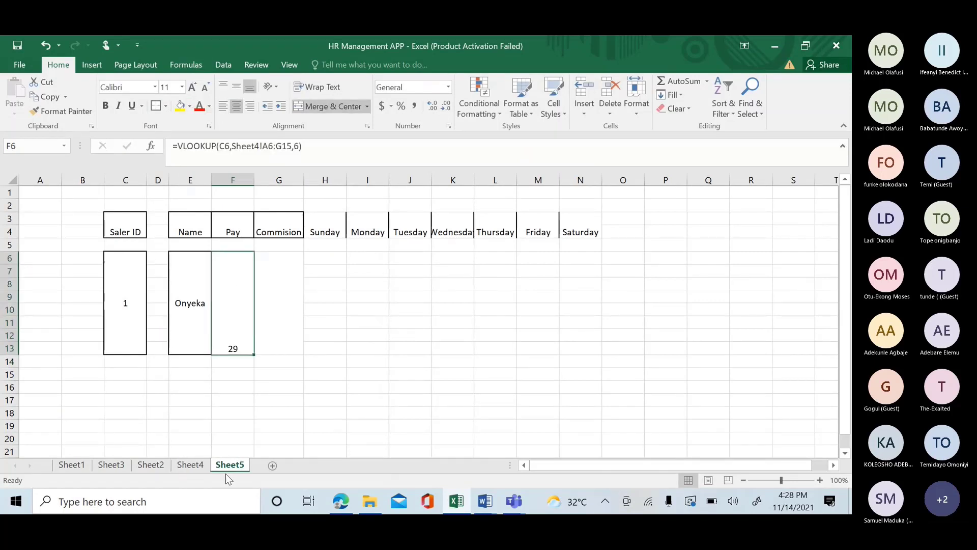
pyautogui.click(191, 465)
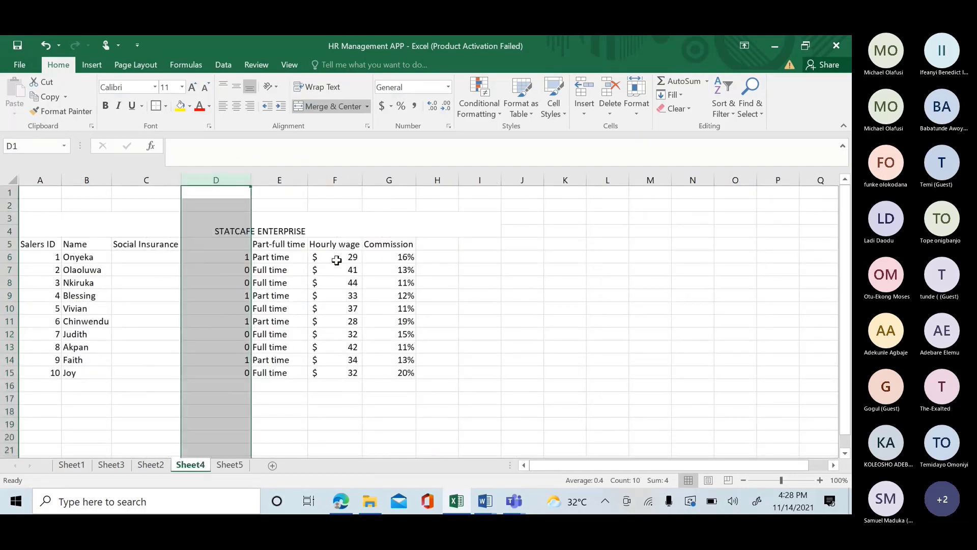
# Align the Pay result in F6 to the vertical middle and check the Commission column in the Sheet4 employee table.
pyautogui.click(230, 465)
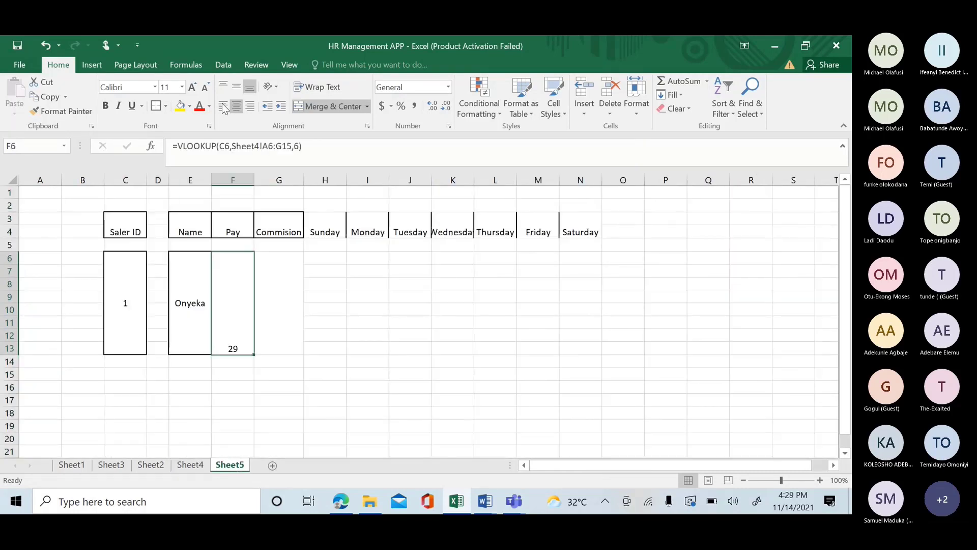
pyautogui.click(234, 88)
pyautogui.click(286, 284)
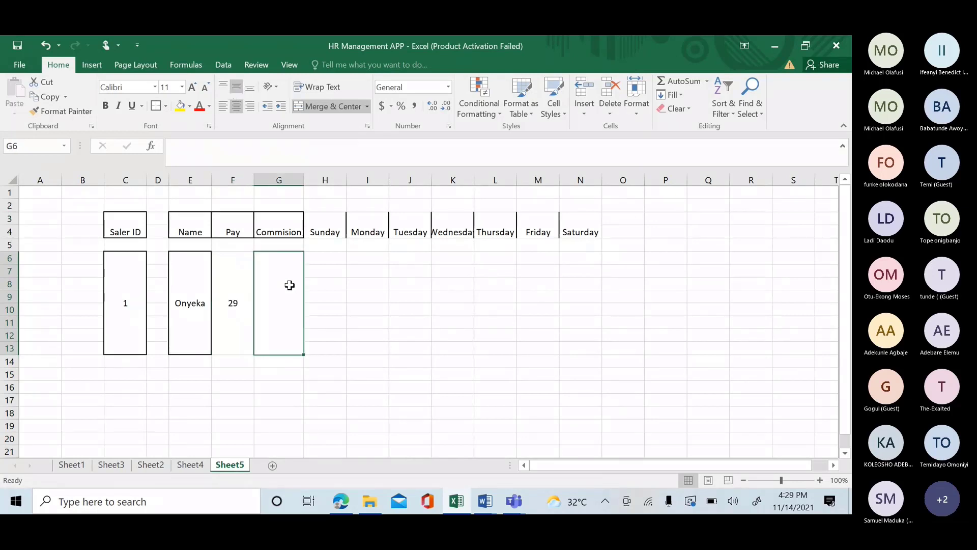
pyautogui.click(188, 451)
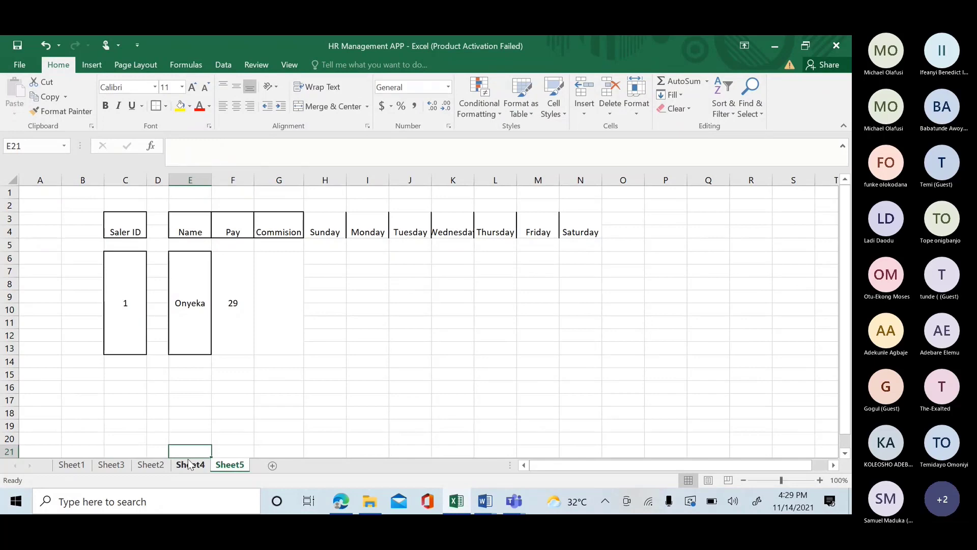
pyautogui.click(190, 464)
pyautogui.click(224, 466)
# Enter a VLOOKUP in Commision cell G6 with lookup value C6, table range Sheet4!A6:G15 and column index 7.
pyautogui.click(277, 258)
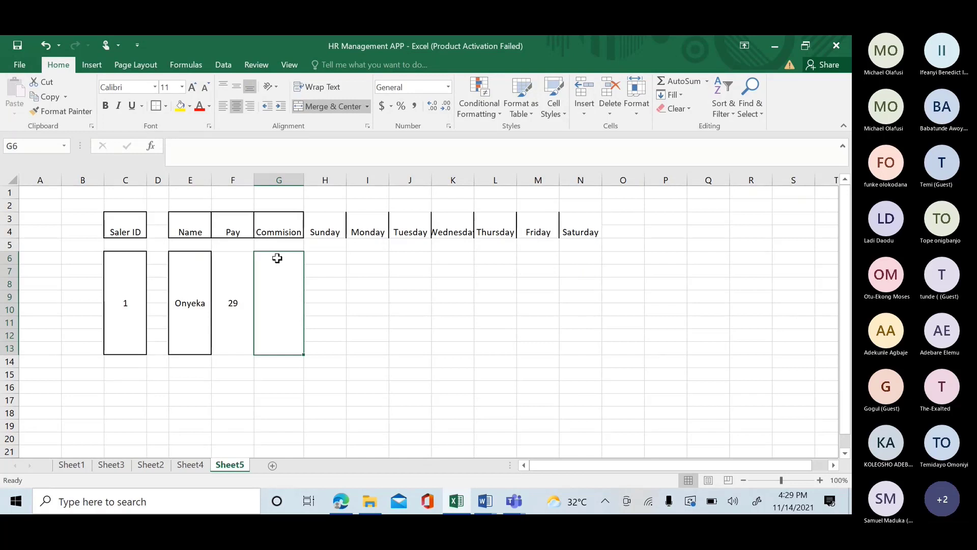
pyautogui.write('=v')
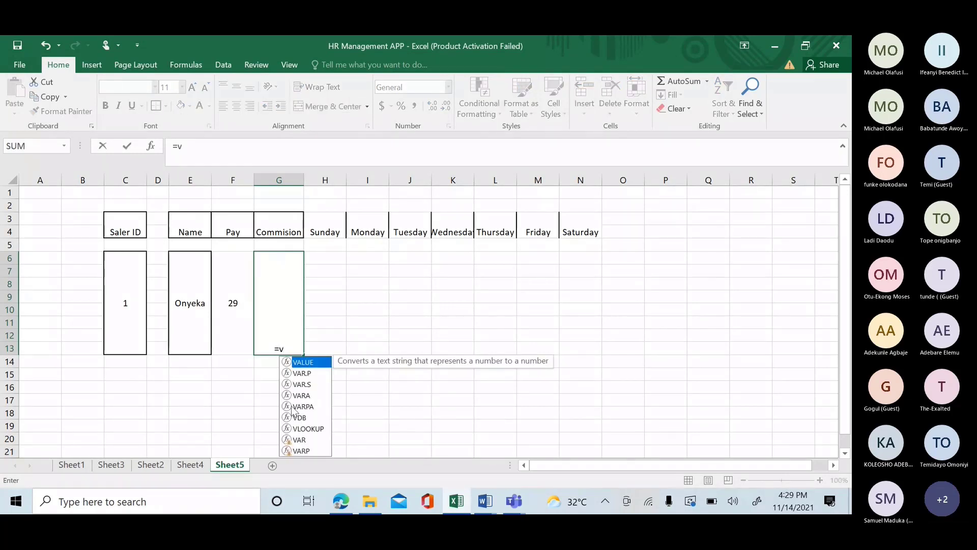
pyautogui.doubleClick(304, 432)
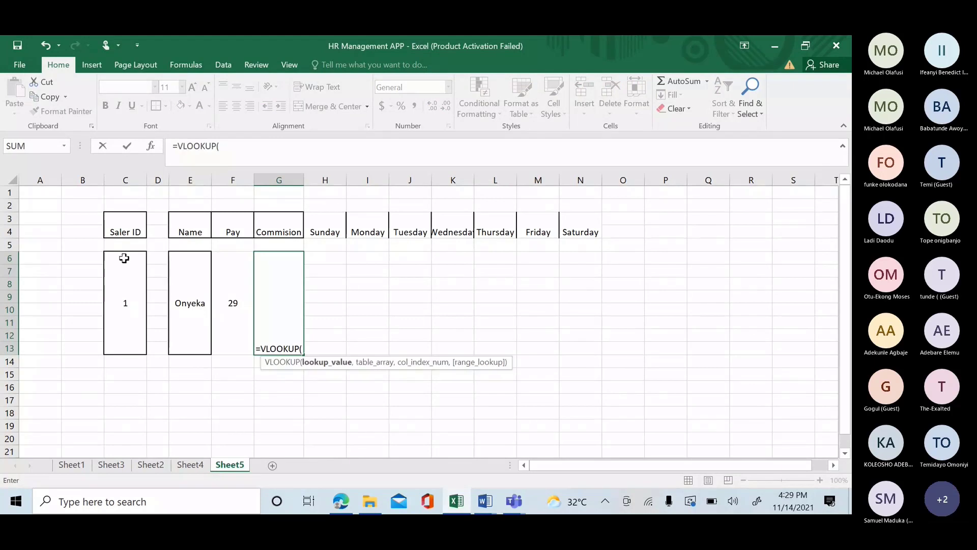
pyautogui.click(113, 283)
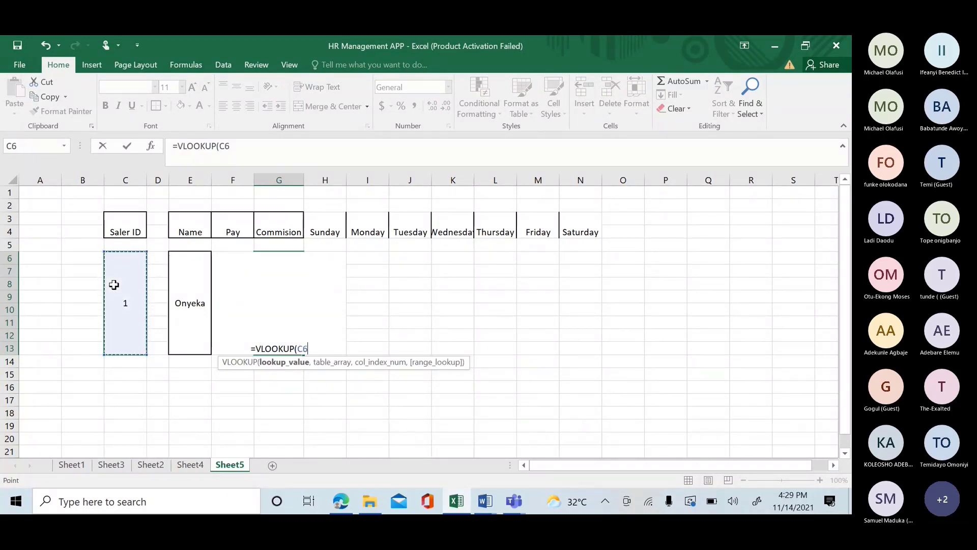
pyautogui.write(',')
pyautogui.click(192, 467)
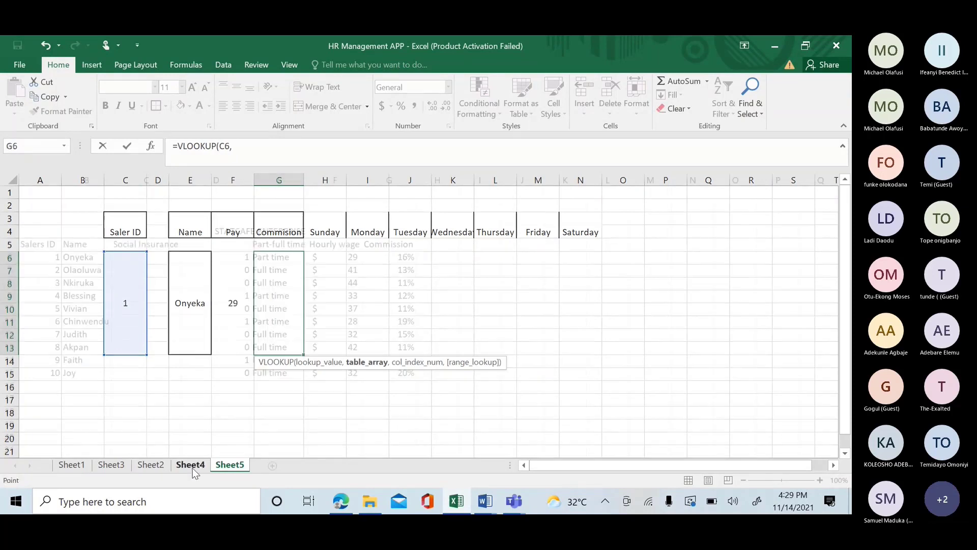
pyautogui.moveTo(61, 253); pyautogui.dragTo(387, 370)
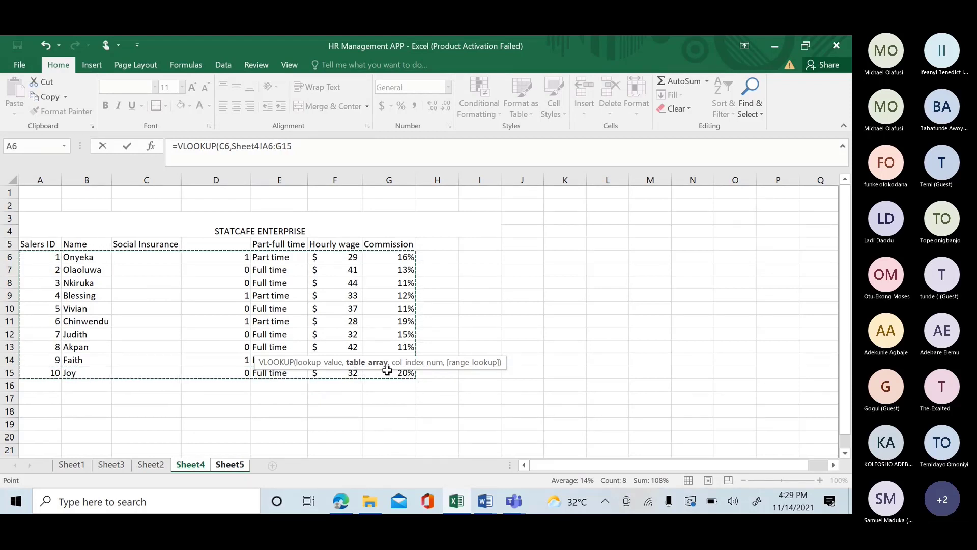
pyautogui.write(',')
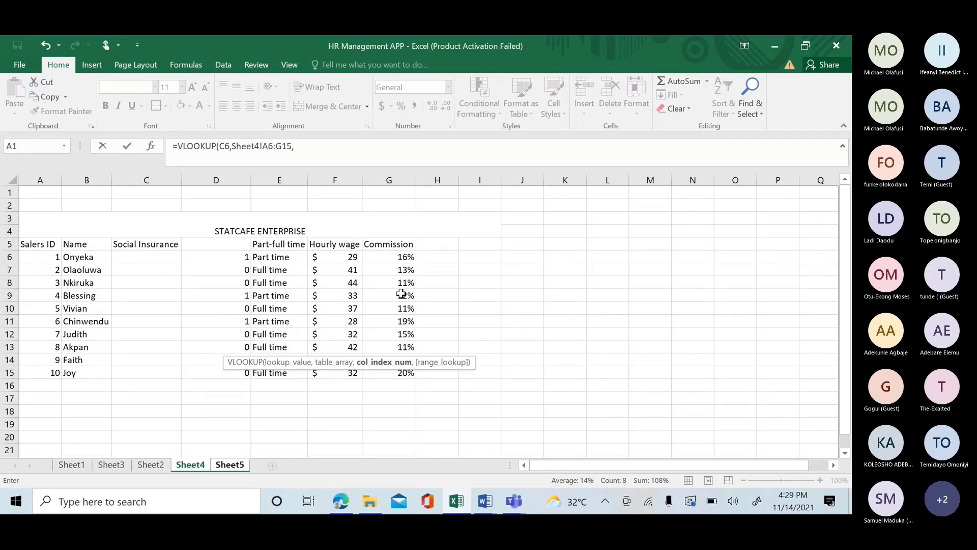
pyautogui.write('7')
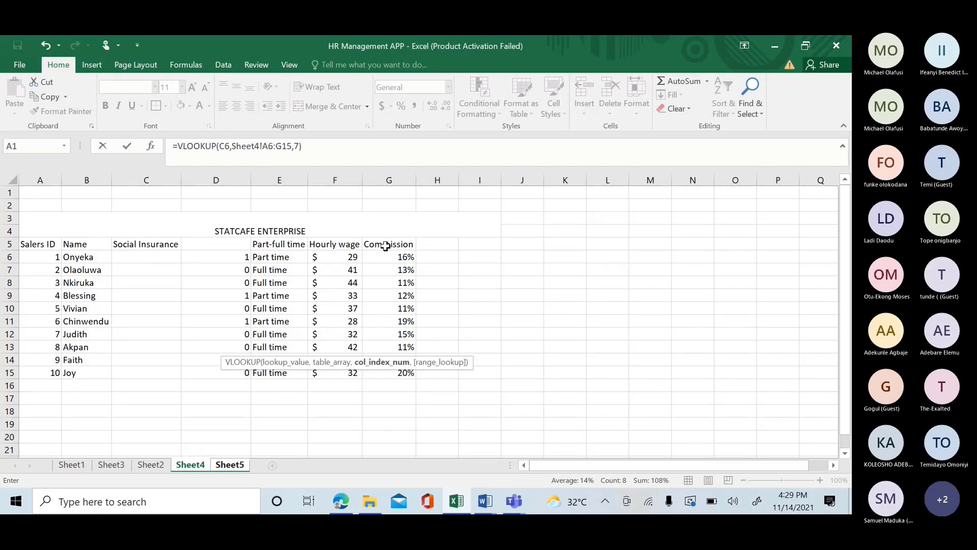
pyautogui.press('Return')
# Compare the Commision result in G6 with Sheet4, then format it as a percentage aligned to the vertical middle.
pyautogui.click(284, 308)
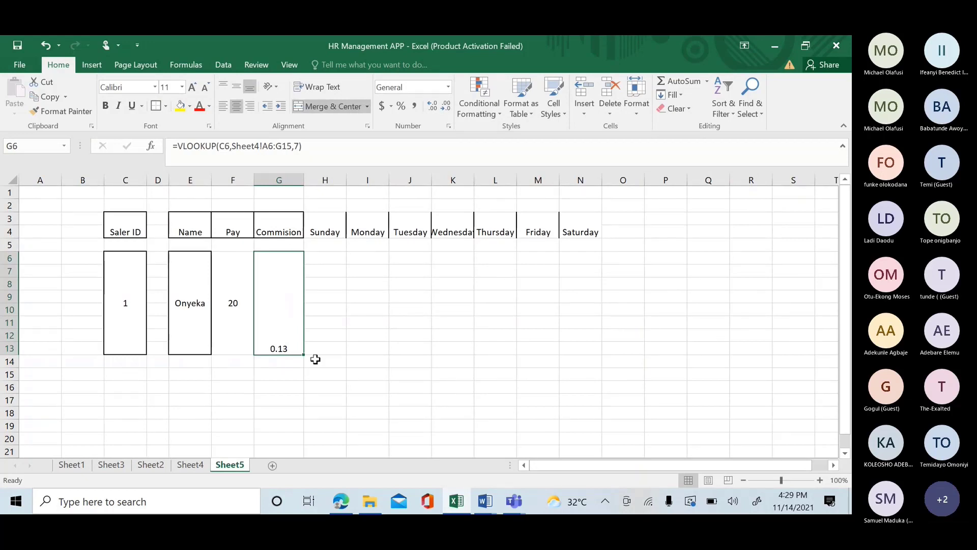
pyautogui.click(185, 465)
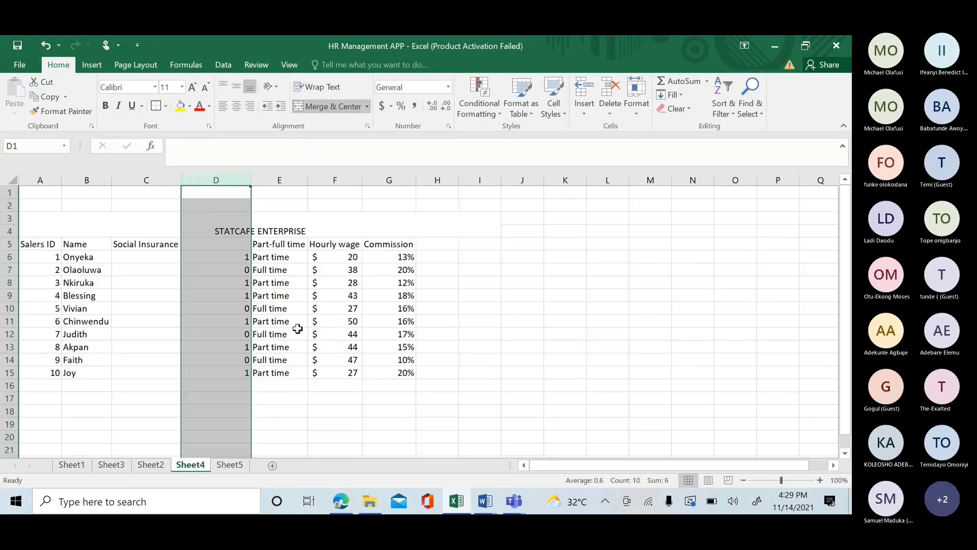
pyautogui.click(230, 465)
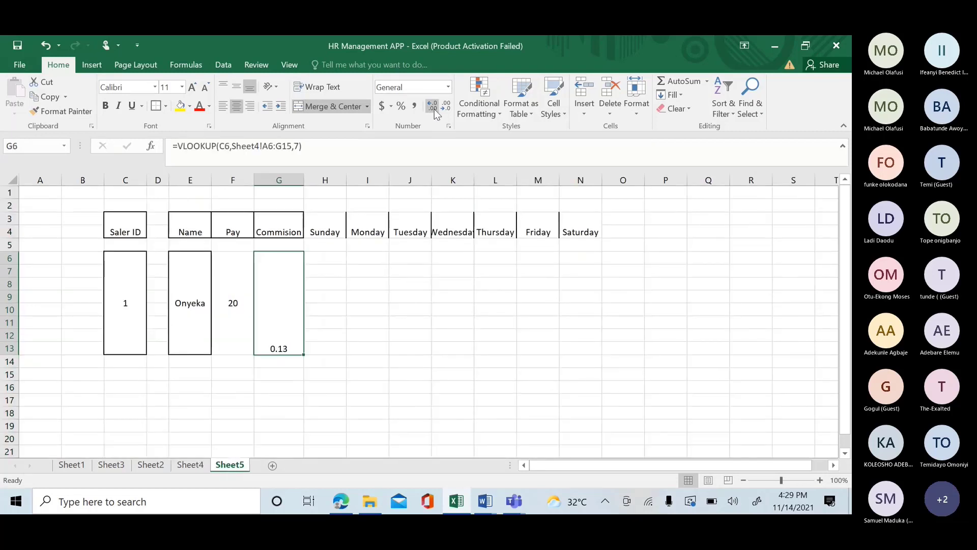
pyautogui.click(402, 107)
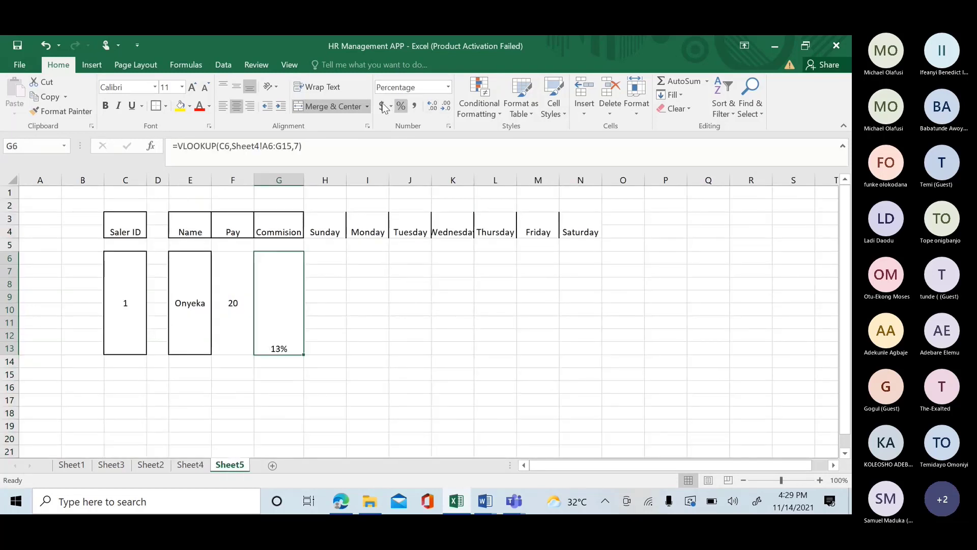
pyautogui.click(235, 88)
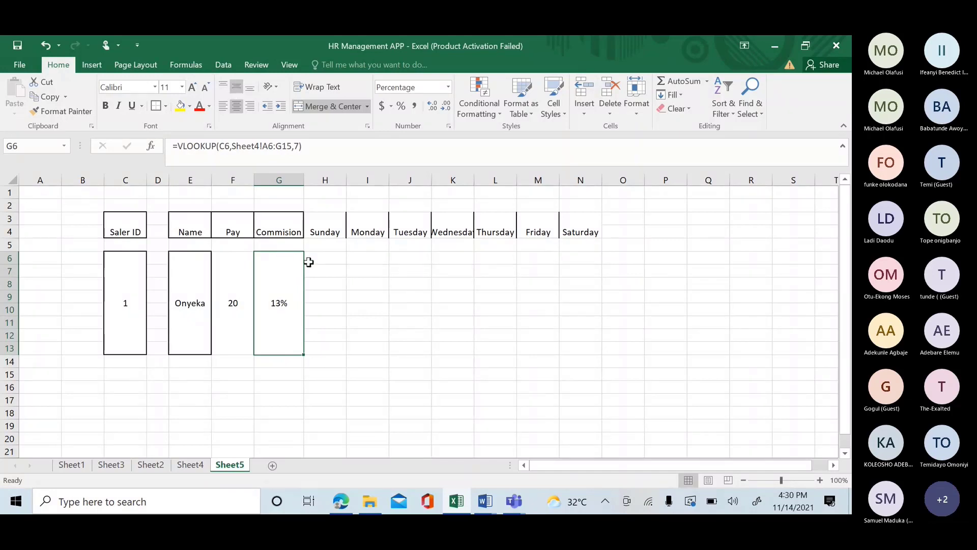
# Add borders around Pay cell F6 and Commision cell G6, and check the Name formula in E6.
pyautogui.click(220, 292)
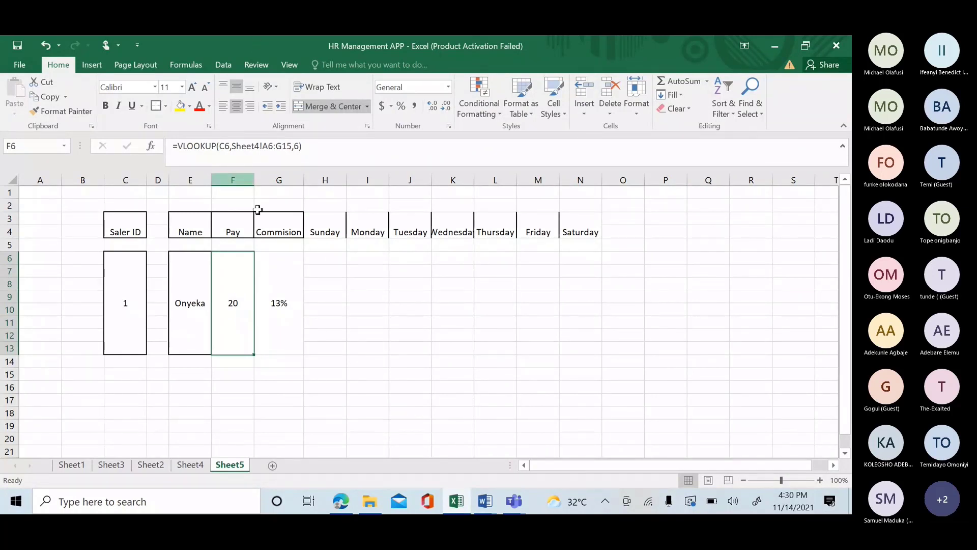
pyautogui.click(290, 268)
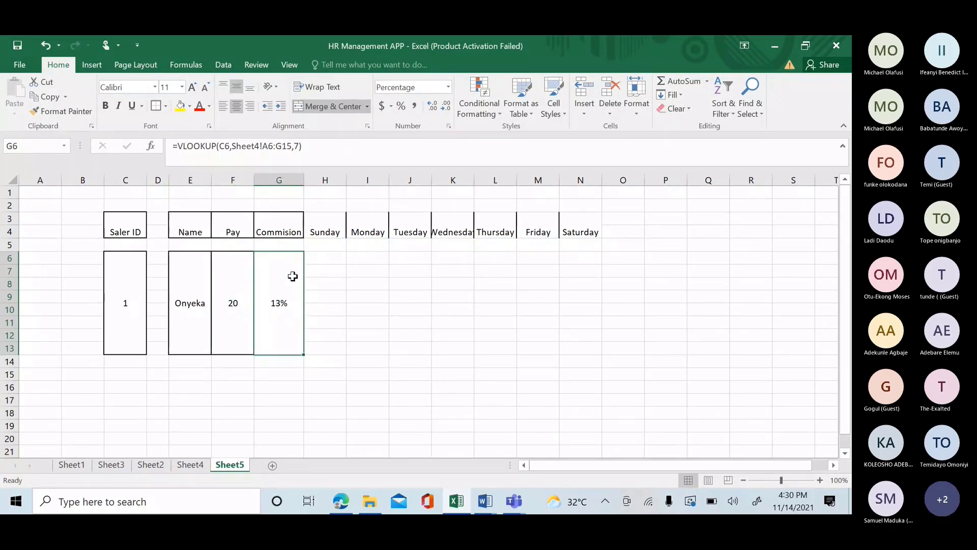
pyautogui.click(189, 300)
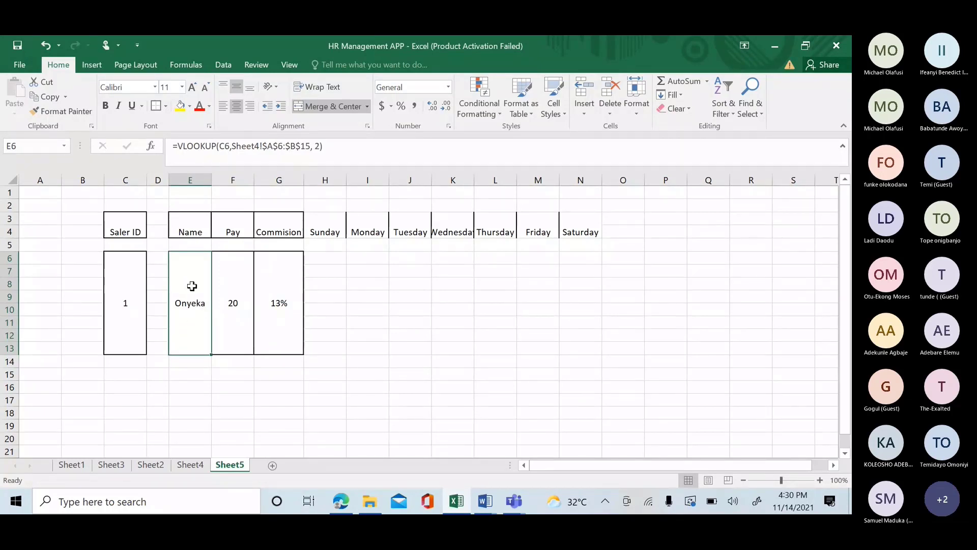
# Make the lookup range in the Pay formula in F6 absolute as Sheet4!$A$6:$G$15.
pyautogui.click(229, 288)
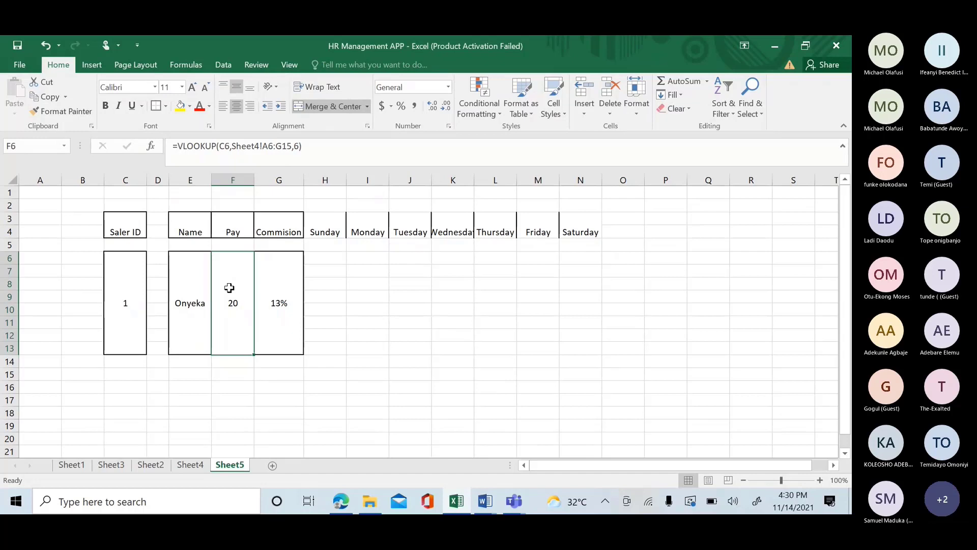
pyautogui.click(264, 147)
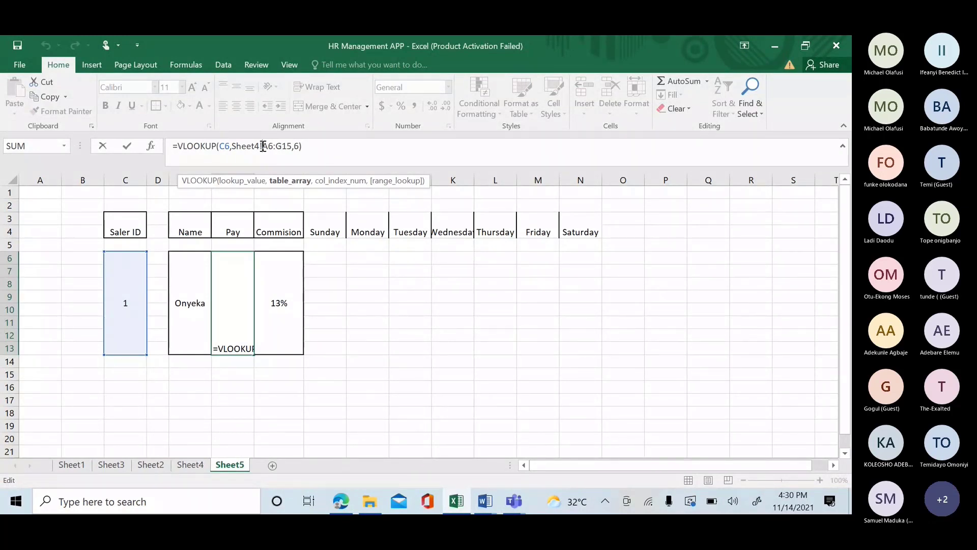
pyautogui.click(263, 146)
pyautogui.write('$')
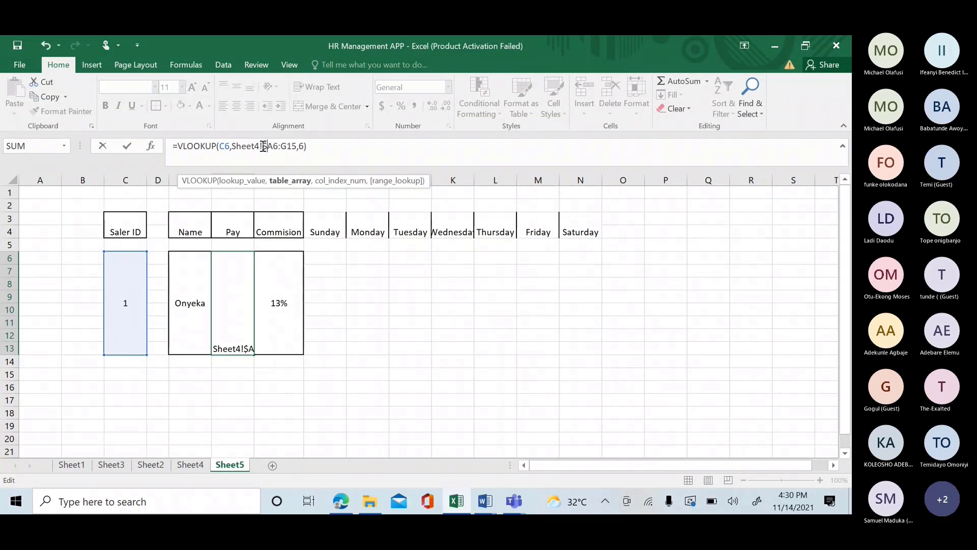
pyautogui.click(274, 146)
pyautogui.write('$')
pyautogui.click(287, 147)
pyautogui.write('$')
pyautogui.click(296, 147)
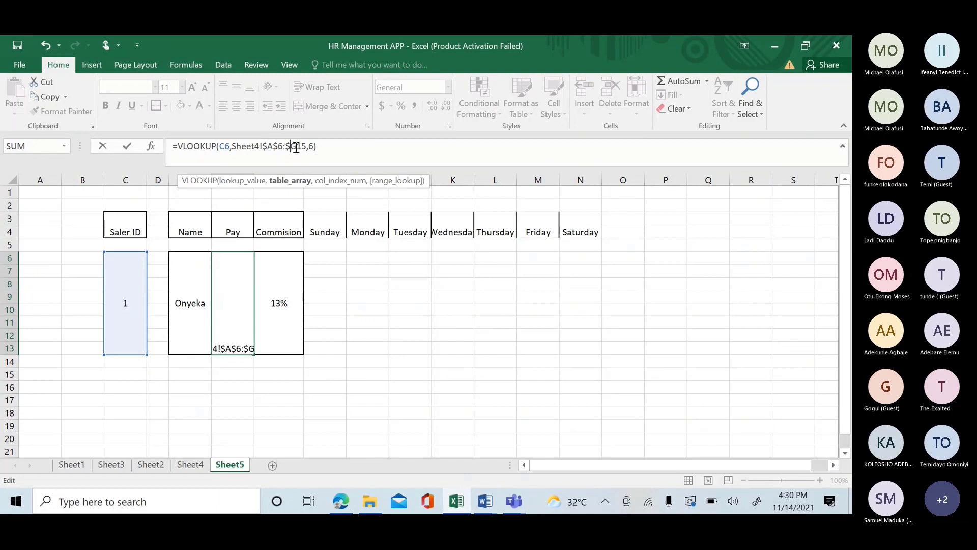
pyautogui.write('$')
pyautogui.press('Return')
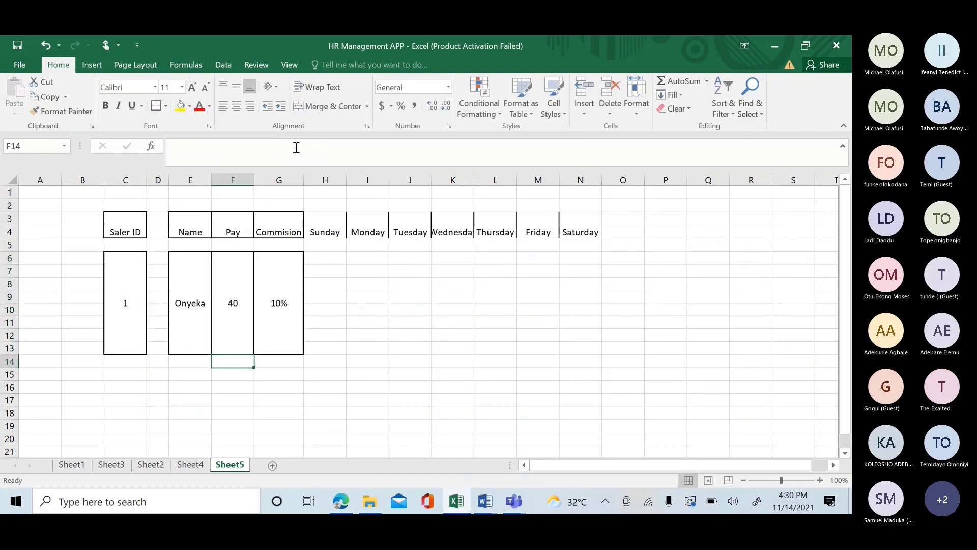
# Make the lookup range in the Commision formula in G6 absolute as Sheet4!$A$6:$G$15.
pyautogui.click(280, 276)
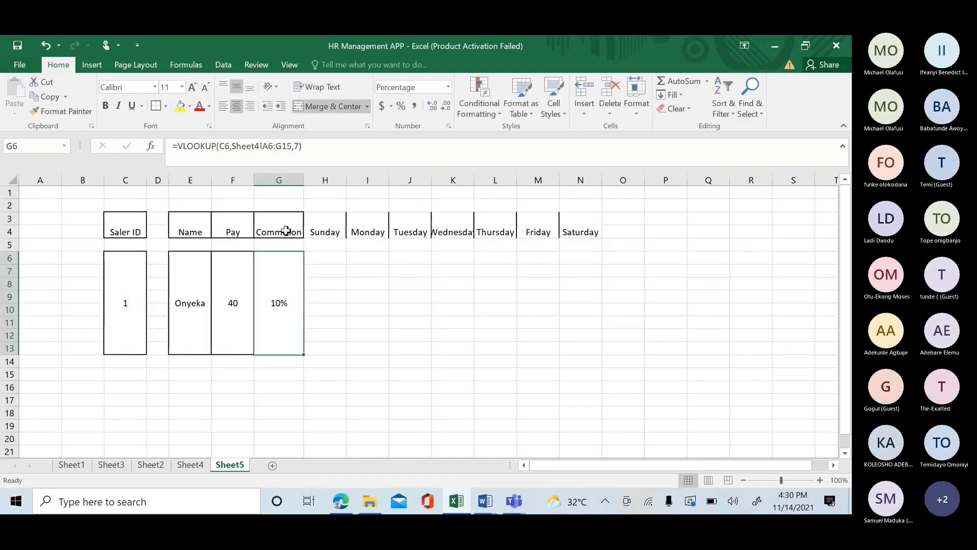
pyautogui.click(265, 148)
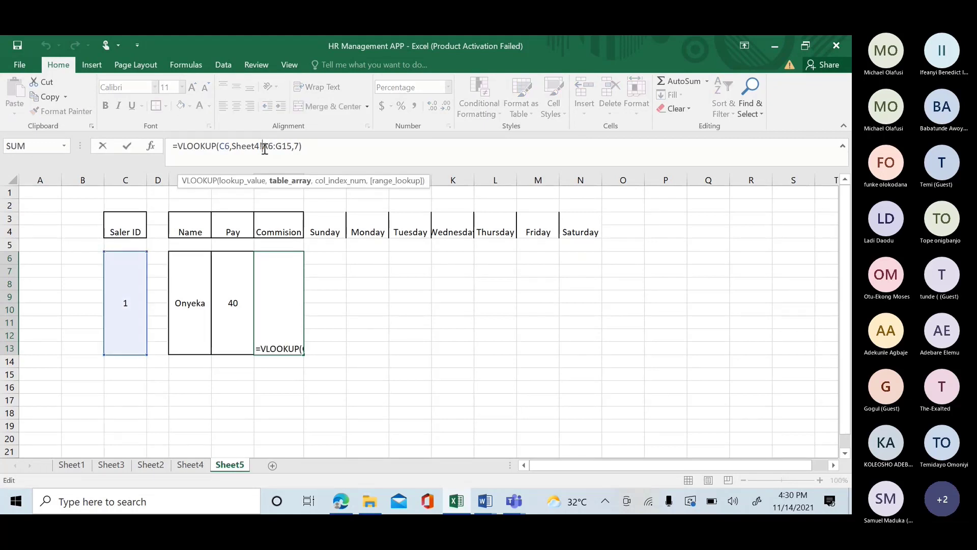
pyautogui.write('$')
pyautogui.press('Right')
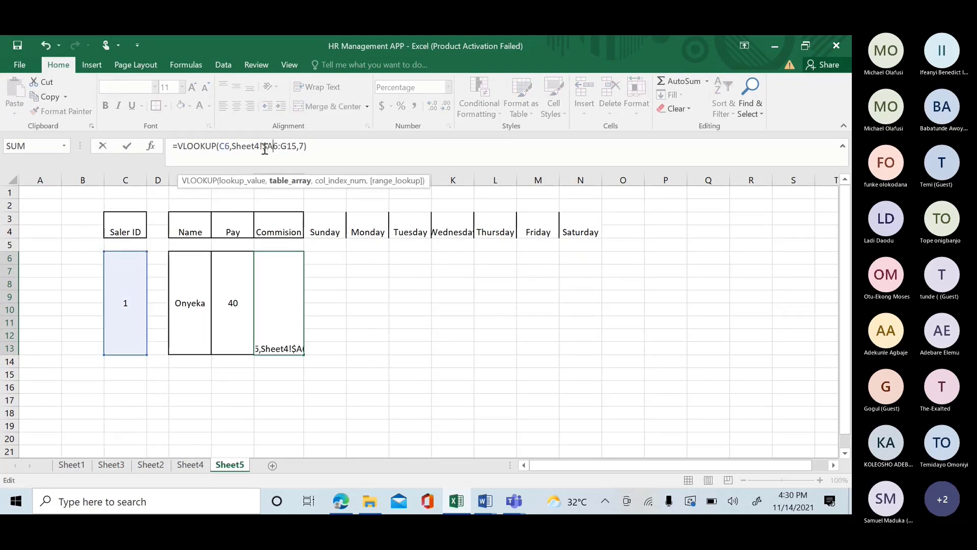
pyautogui.write('$')
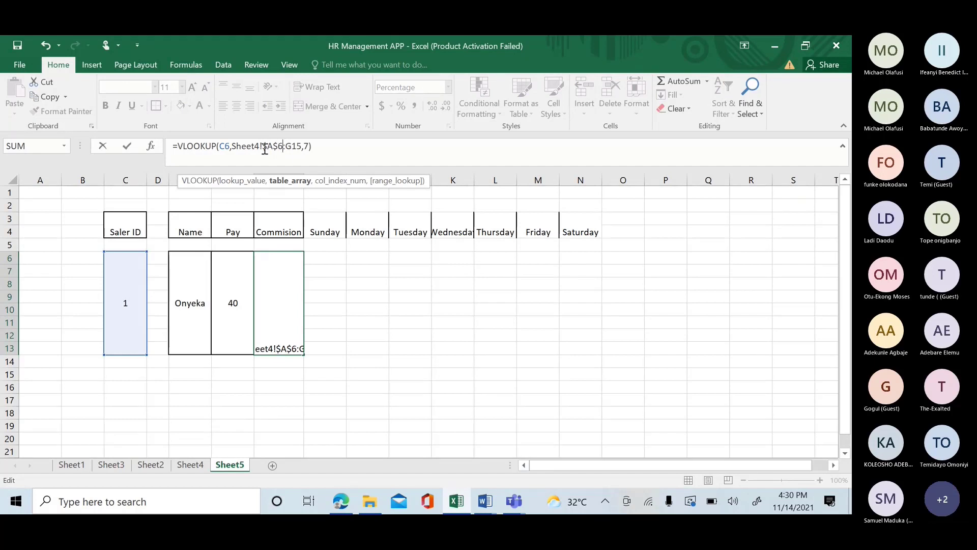
pyautogui.press('Right')
pyautogui.write('$')
pyautogui.press('Right')
pyautogui.write('$')
pyautogui.press('Return')
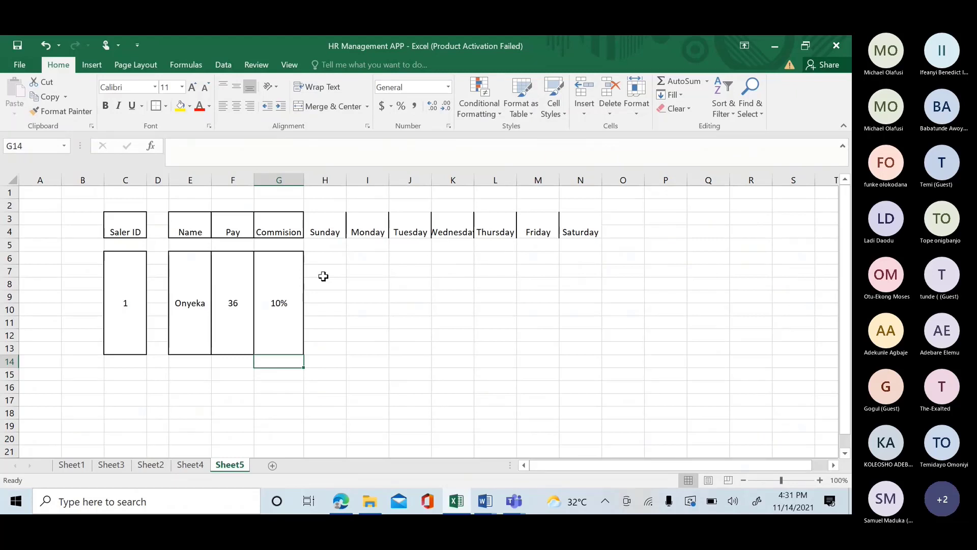
# Enter the start time 9:00 in Sunday cell H6 and the word "to" in the neighbouring cell I6.
pyautogui.click(322, 260)
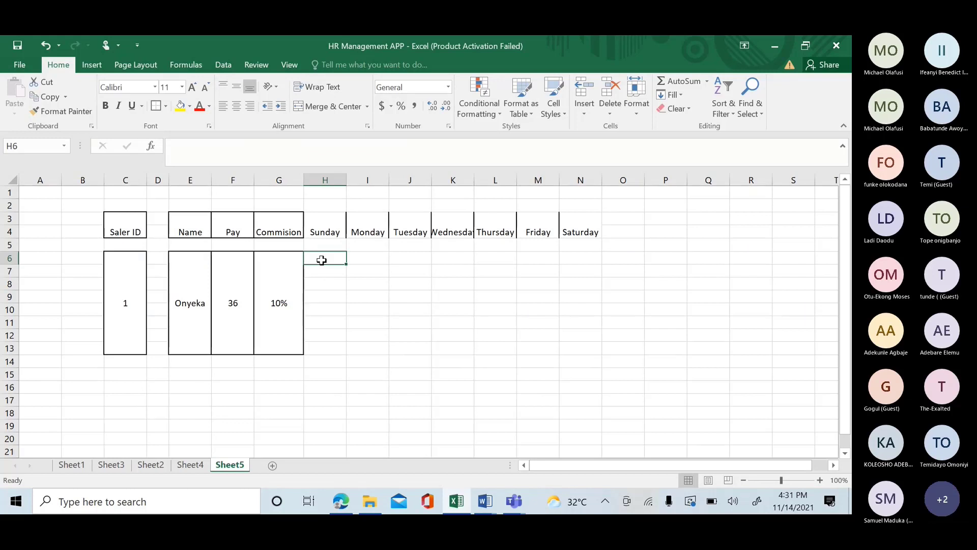
pyautogui.write('8')
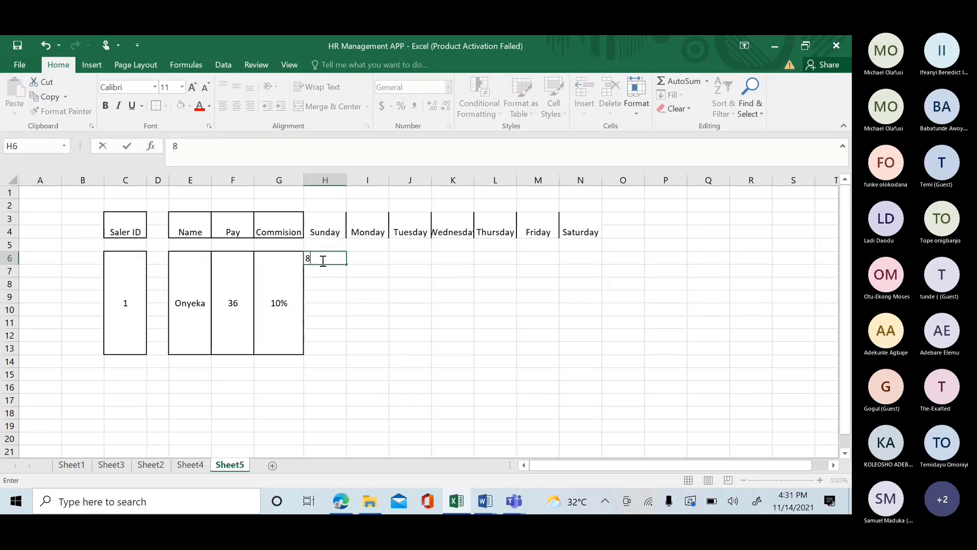
pyautogui.press('BackSpace')
pyautogui.write('9;')
pyautogui.press('BackSpace')
pyautogui.write(':00')
pyautogui.click(362, 255)
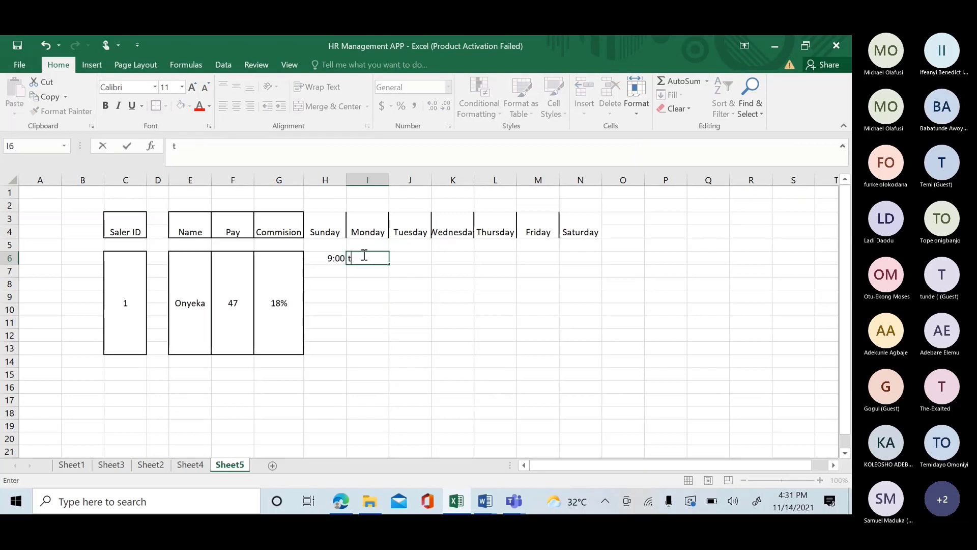
pyautogui.write('to')
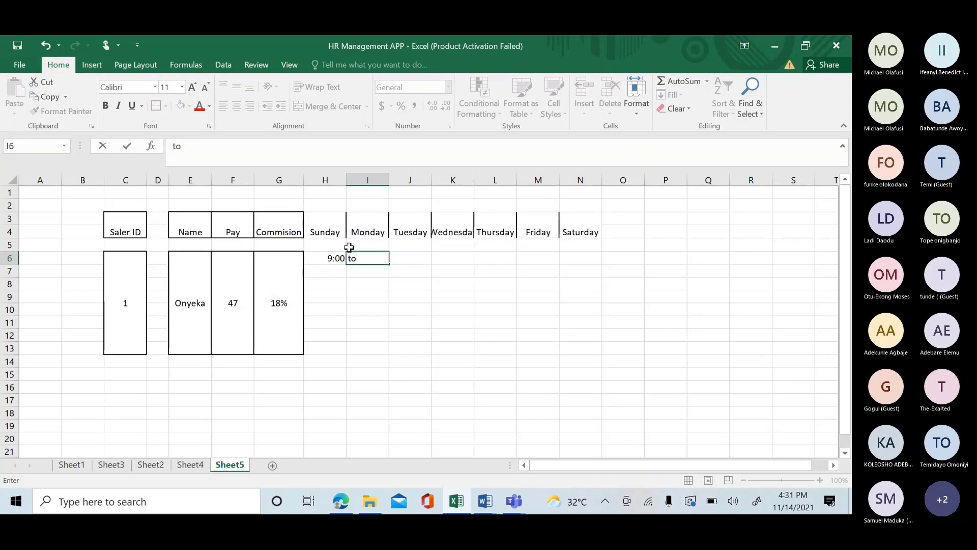
# Insert two blank columns between the Sunday and Monday columns.
pyautogui.click(364, 178)
pyautogui.moveTo(364, 181); pyautogui.dragTo(404, 183)
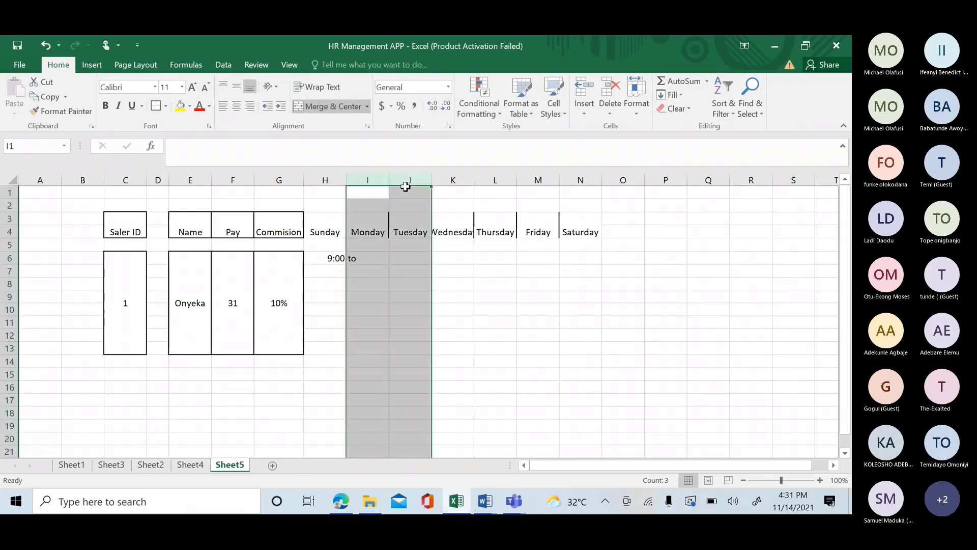
pyautogui.rightClick(404, 184)
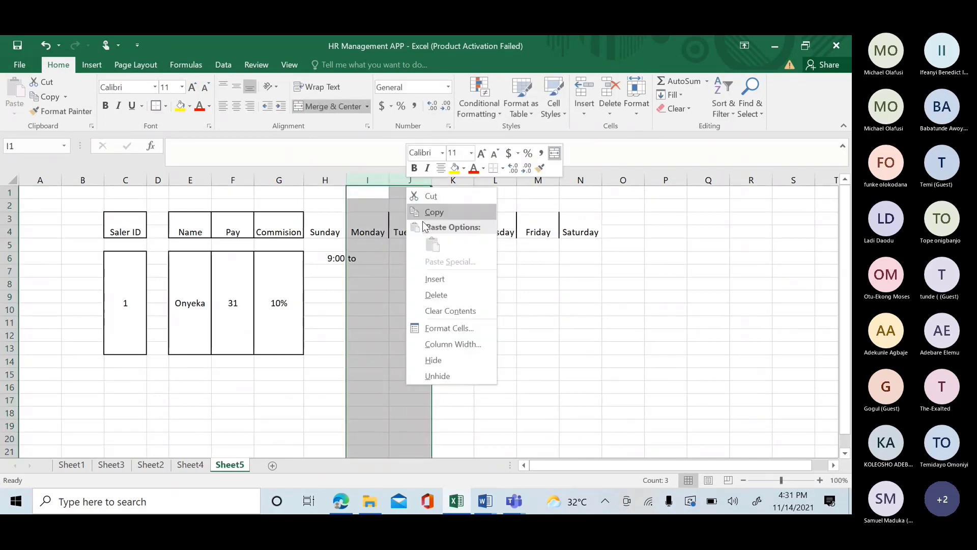
pyautogui.click(422, 279)
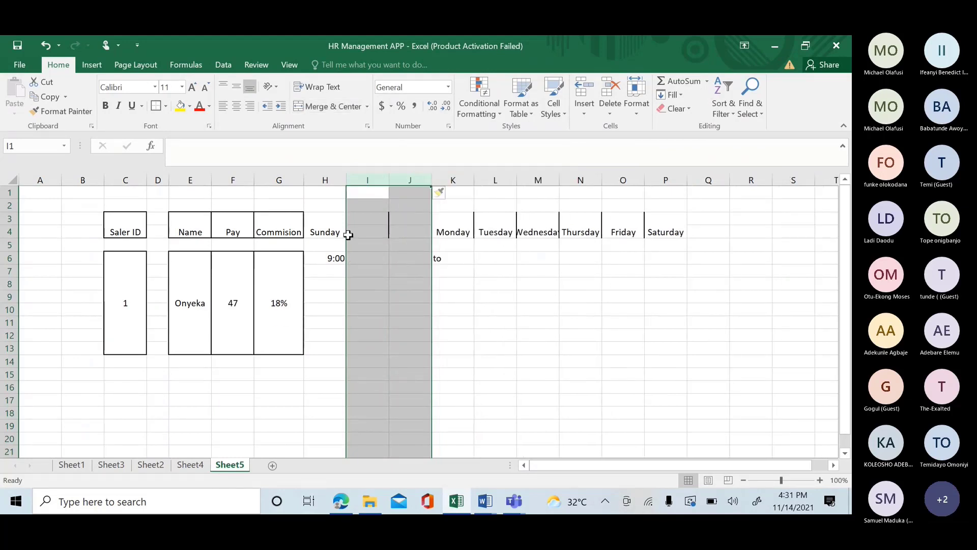
# Complete the first Sunday time range by entering "to" in I6 and the end time 1:00 in J6.
pyautogui.click(367, 256)
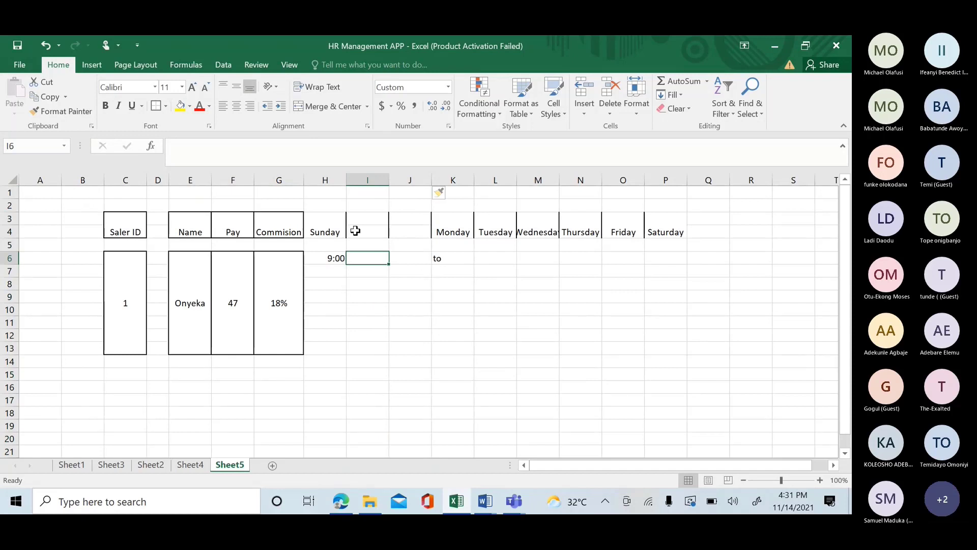
pyautogui.click(333, 229)
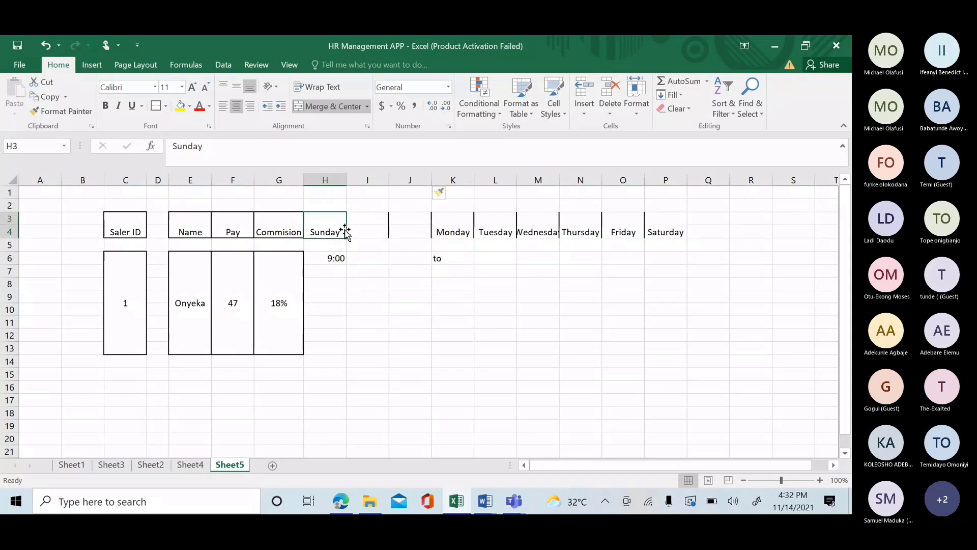
pyautogui.click(369, 257)
pyautogui.write('to')
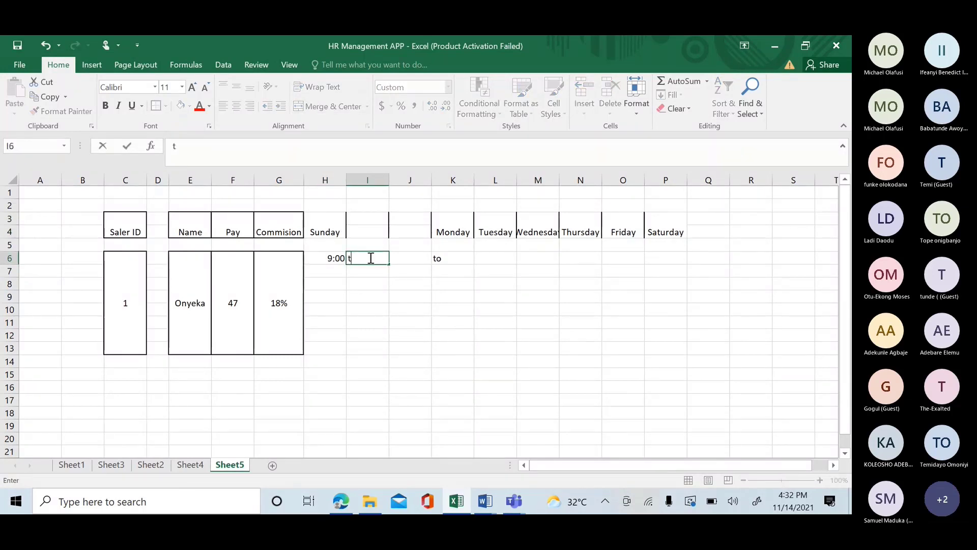
pyautogui.click(405, 255)
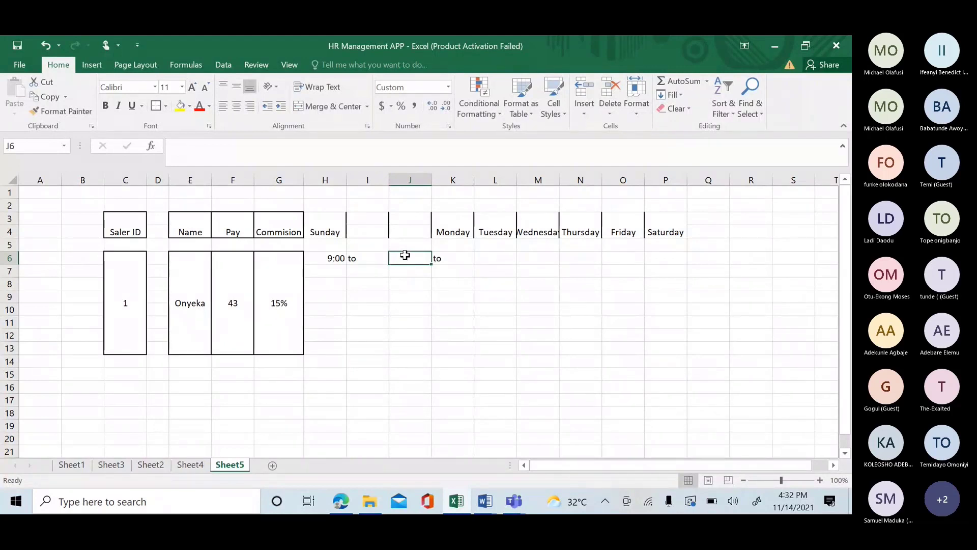
pyautogui.write('1')
pyautogui.press('BackSpace')
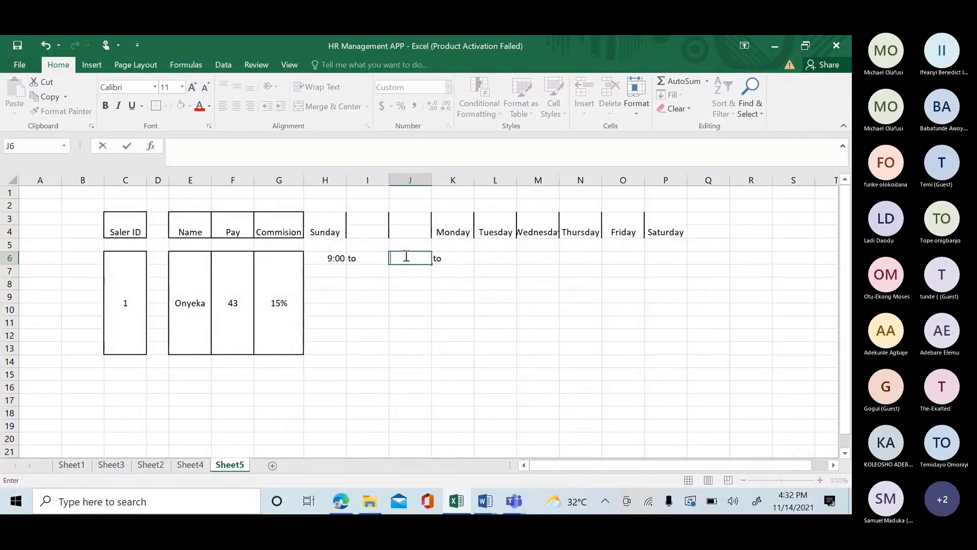
pyautogui.write('1:00')
# Merge and center the Sunday header across H3:J4.
pyautogui.click(331, 229)
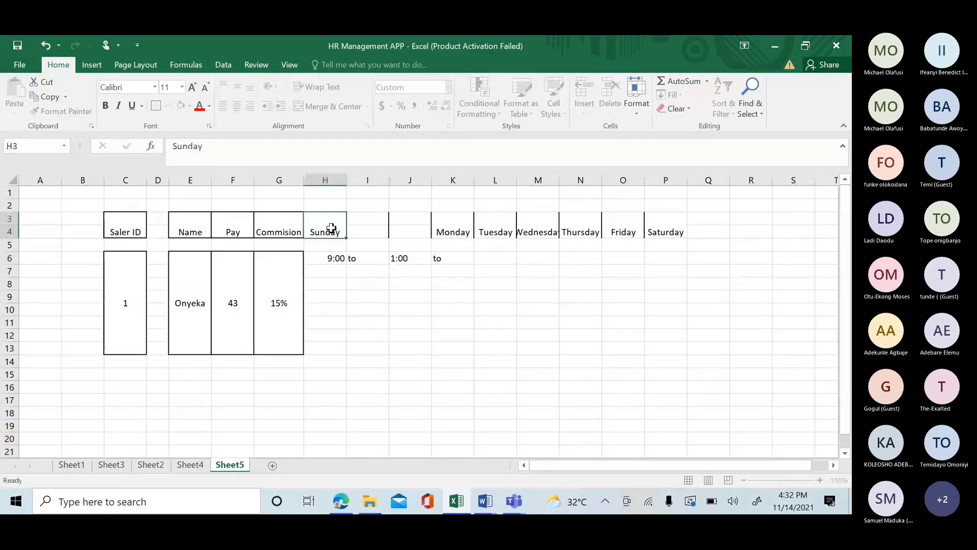
pyautogui.moveTo(331, 228); pyautogui.dragTo(405, 231)
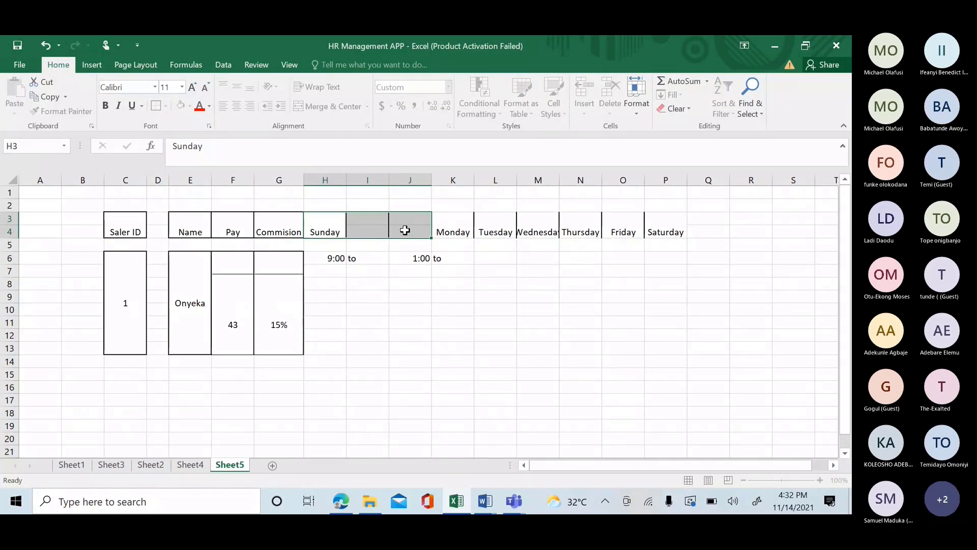
pyautogui.click(347, 103)
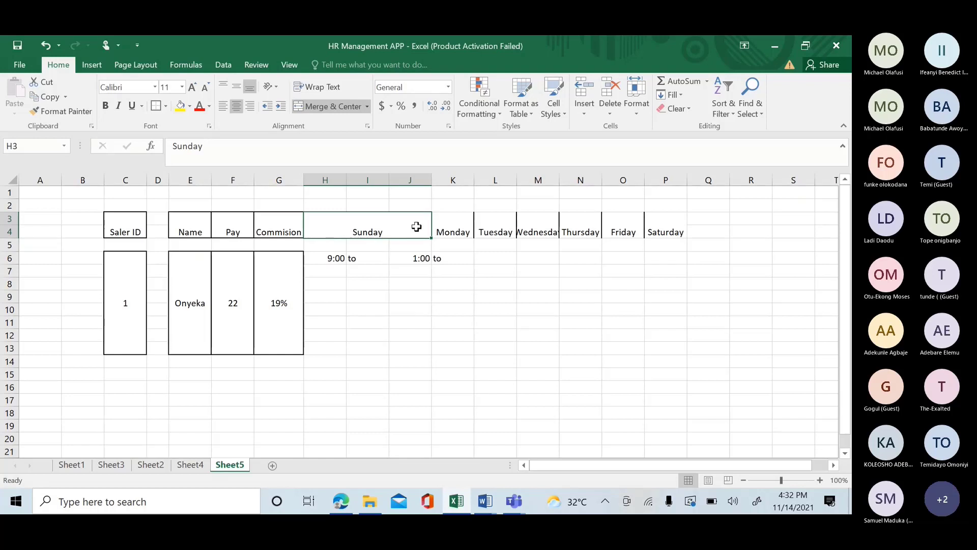
# Try to copy the merged Sunday header onto the Monday header in K3.
pyautogui.hotkey('ctrl', 'c')
pyautogui.click(460, 221)
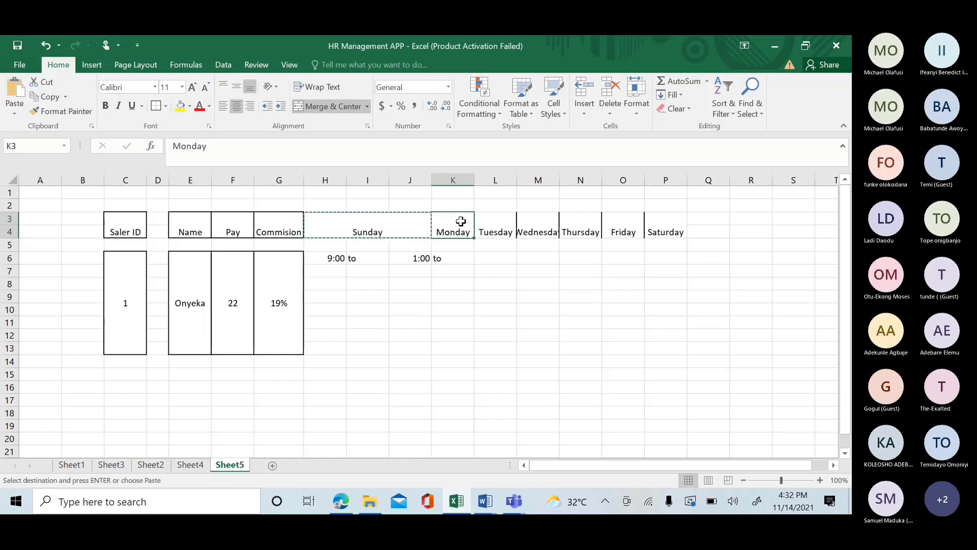
pyautogui.hotkey('ctrl', 'v')
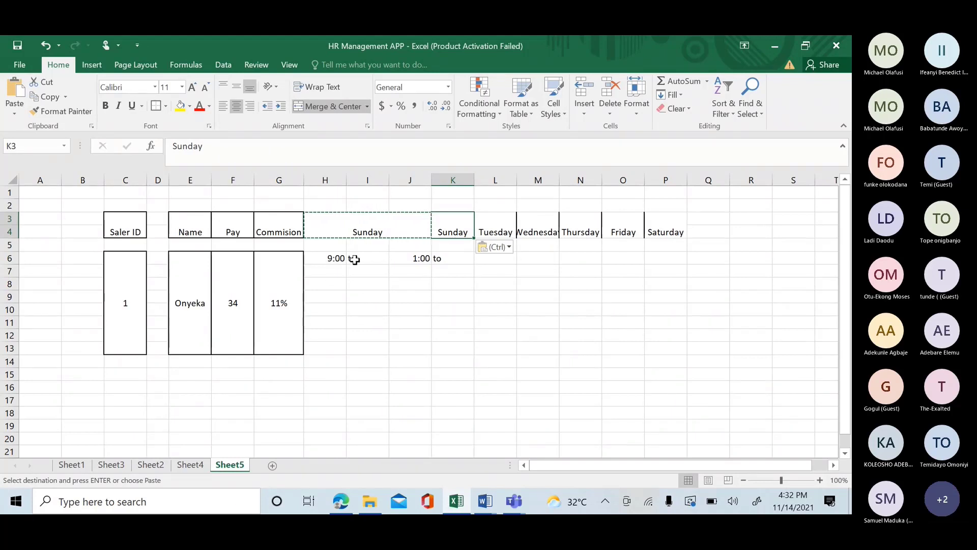
# Enter a second Sunday time range in row 8, with 14:00 in H8, "to" in I8 and 17:00 in J8.
pyautogui.click(330, 283)
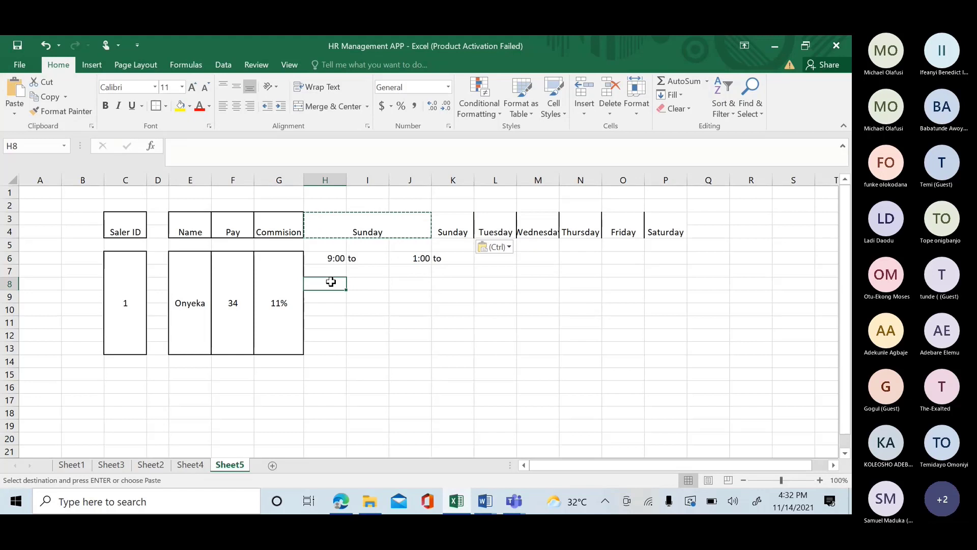
pyautogui.write('14')
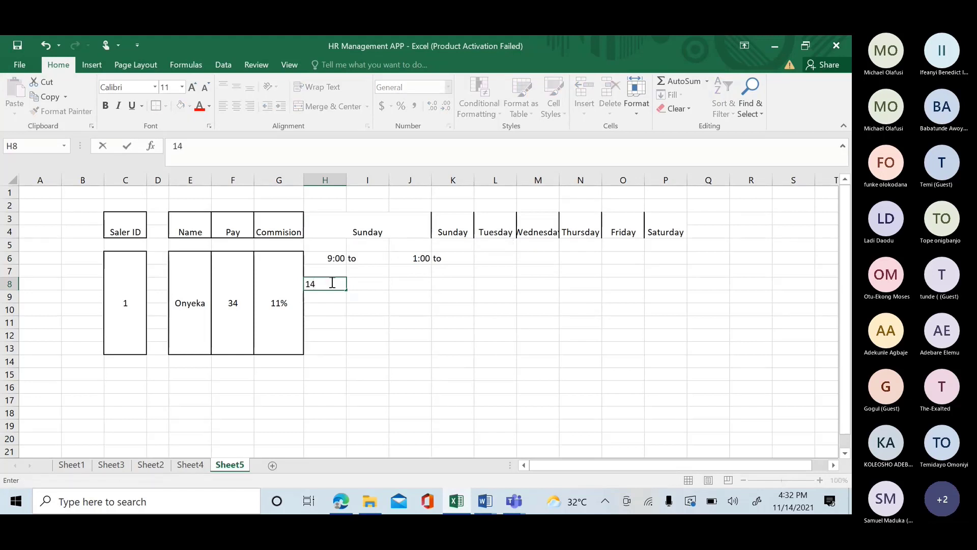
pyautogui.write(':00')
pyautogui.click(407, 283)
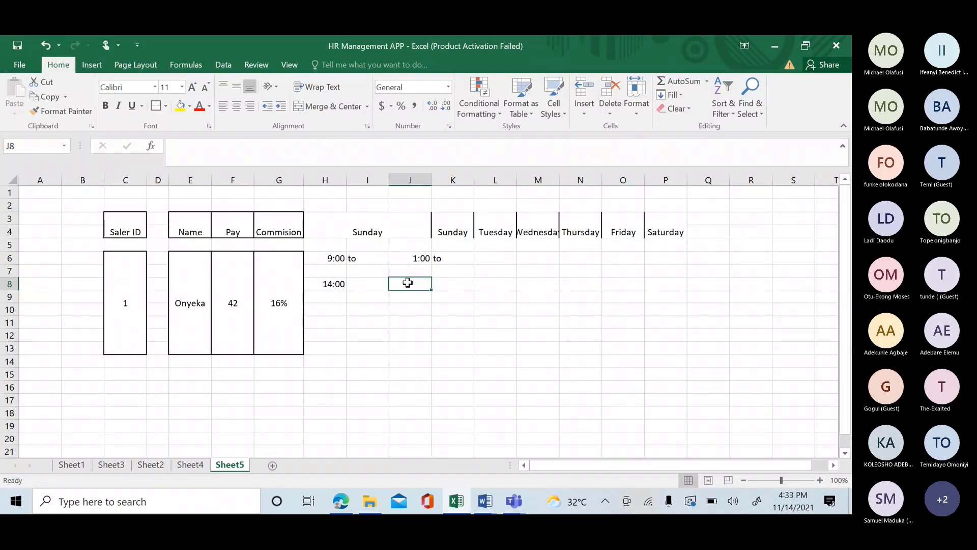
pyautogui.write('17:')
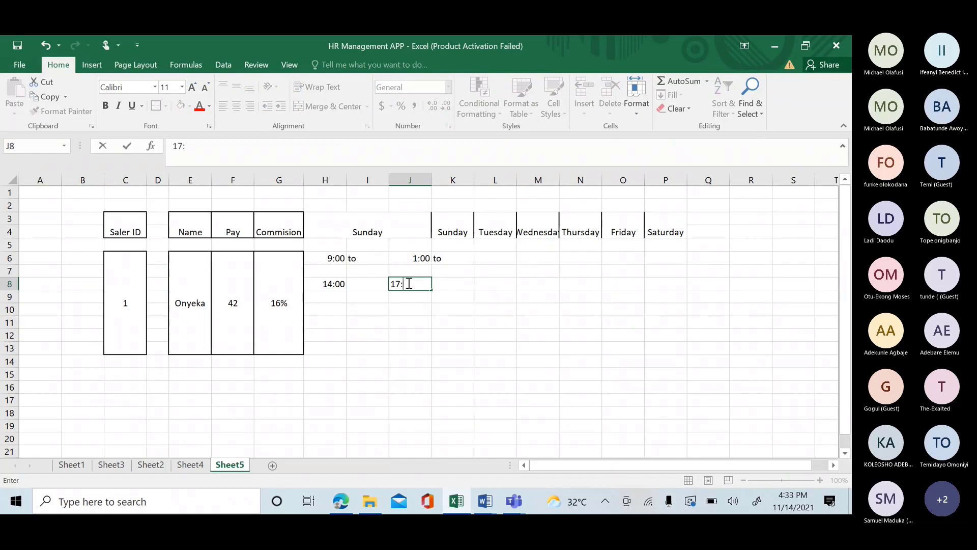
pyautogui.write('00')
pyautogui.click(364, 284)
pyautogui.write('to')
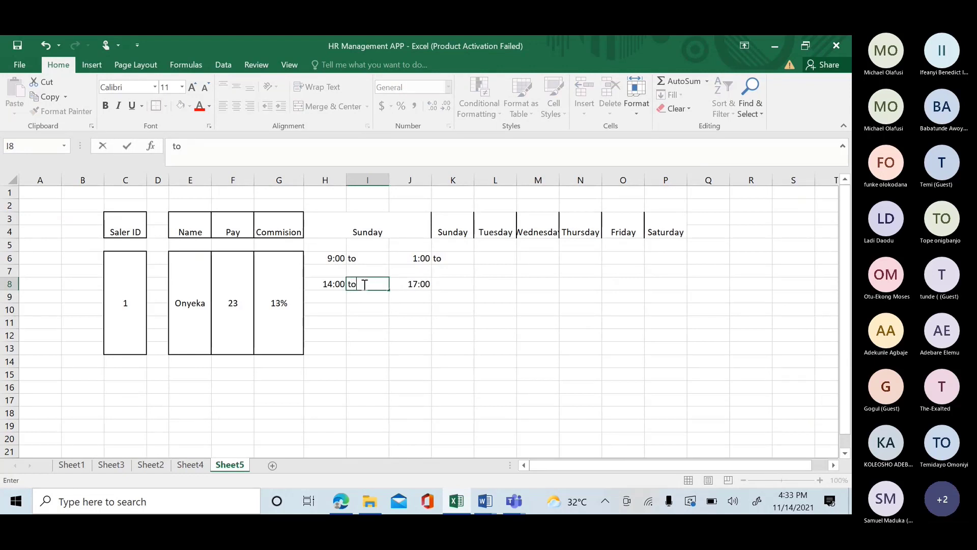
pyautogui.click(398, 306)
# Unmerge the day headers in K3:M4 and clear their text.
pyautogui.click(446, 225)
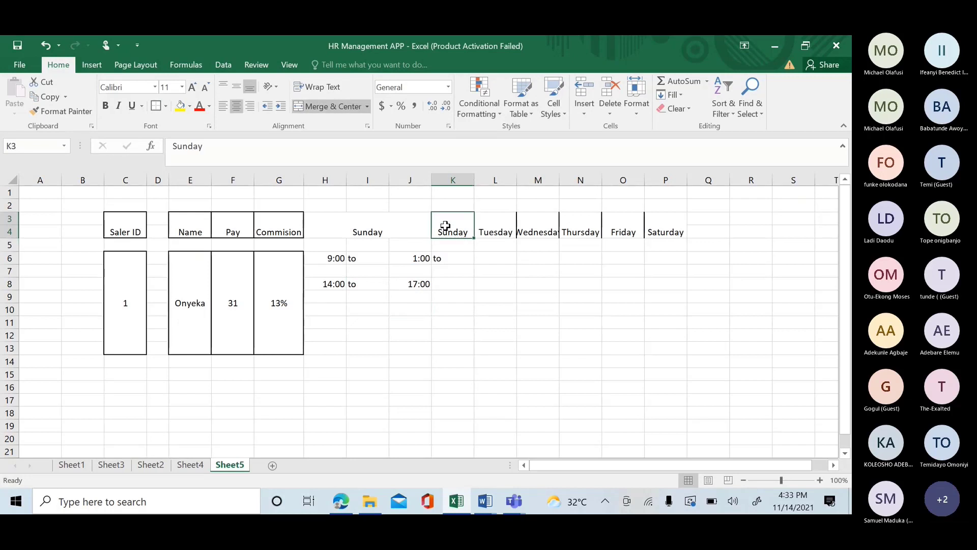
pyautogui.moveTo(450, 227); pyautogui.dragTo(524, 225)
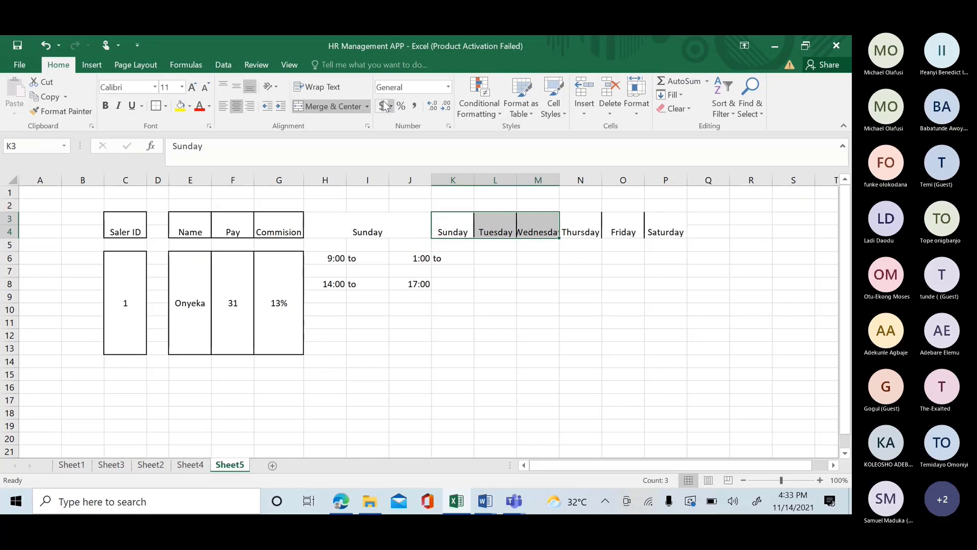
pyautogui.click(335, 106)
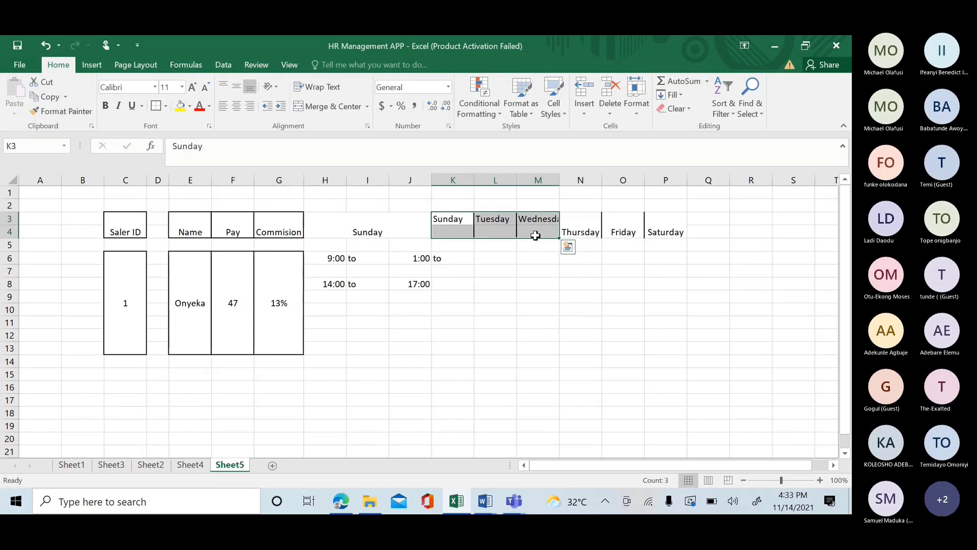
pyautogui.press('Delete')
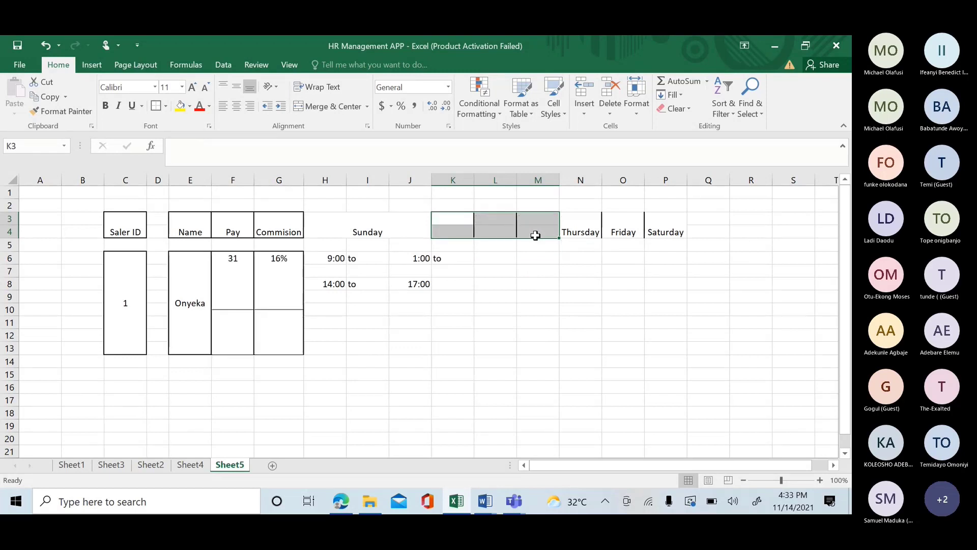
# Merge and center K3:M4 into one header cell, and replace the headers in N3:P4 with one blank merged cell.
pyautogui.click(456, 222)
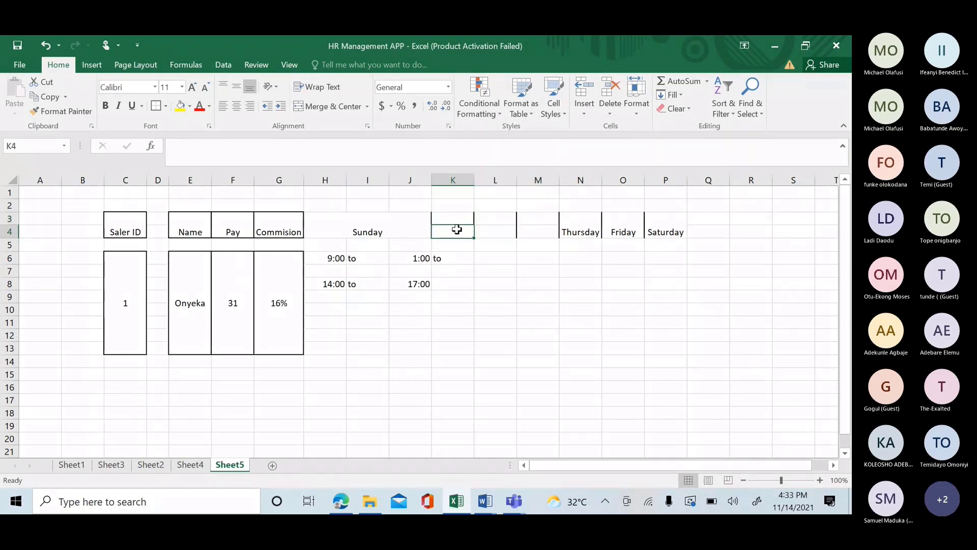
pyautogui.moveTo(457, 220); pyautogui.dragTo(540, 230)
pyautogui.click(339, 102)
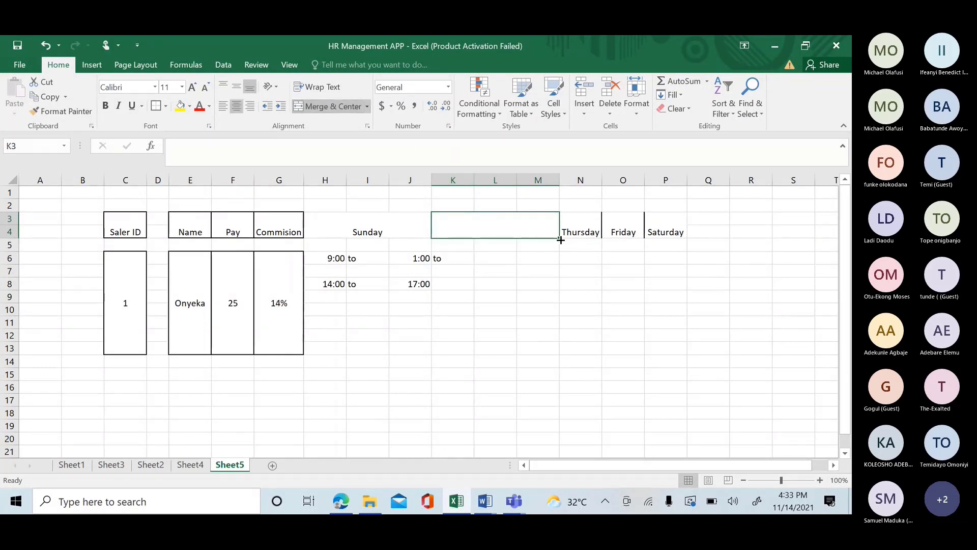
pyautogui.moveTo(566, 232); pyautogui.dragTo(661, 225)
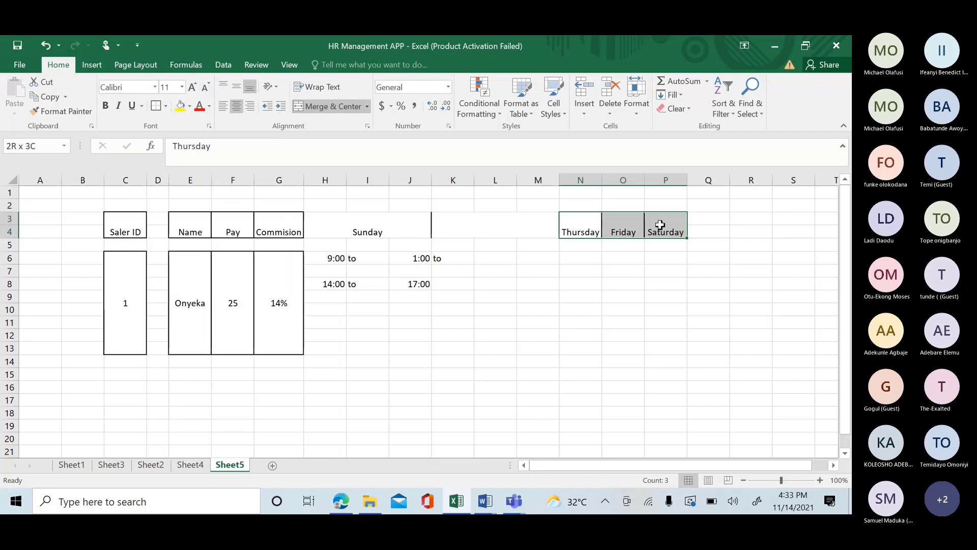
pyautogui.click(328, 107)
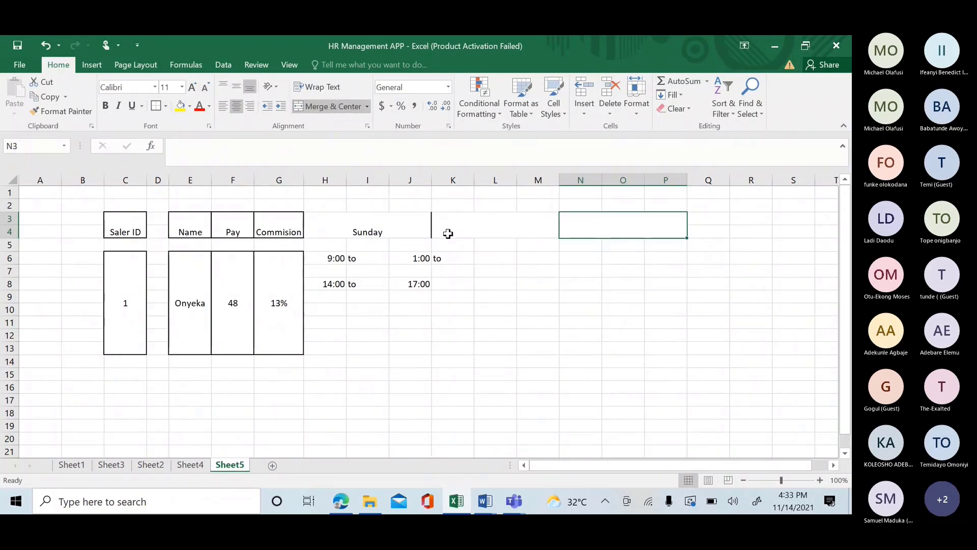
# Narrow columns I and L to fit the word "to", and enter the header Monday in merged cell K3.
pyautogui.moveTo(388, 180); pyautogui.dragTo(363, 181)
pyautogui.click(434, 221)
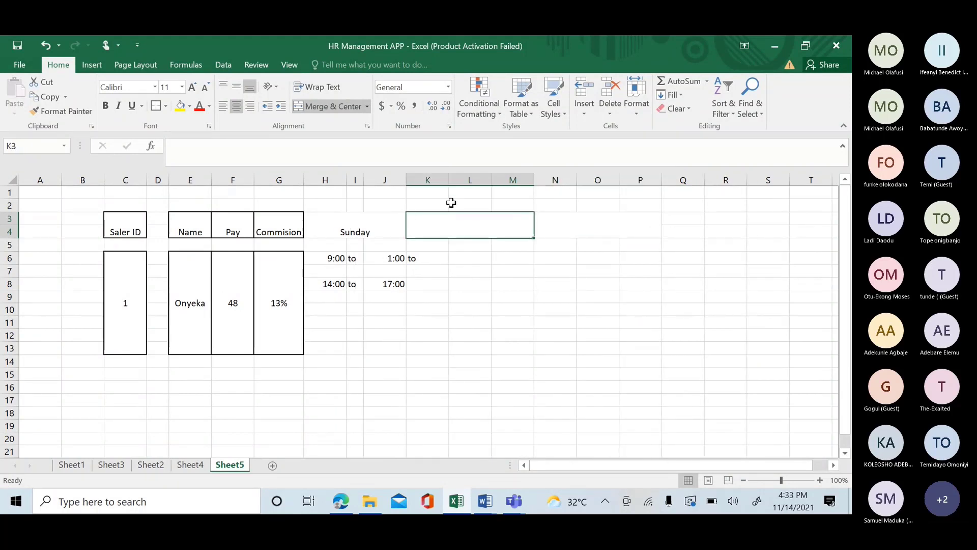
pyautogui.moveTo(491, 181); pyautogui.dragTo(457, 182)
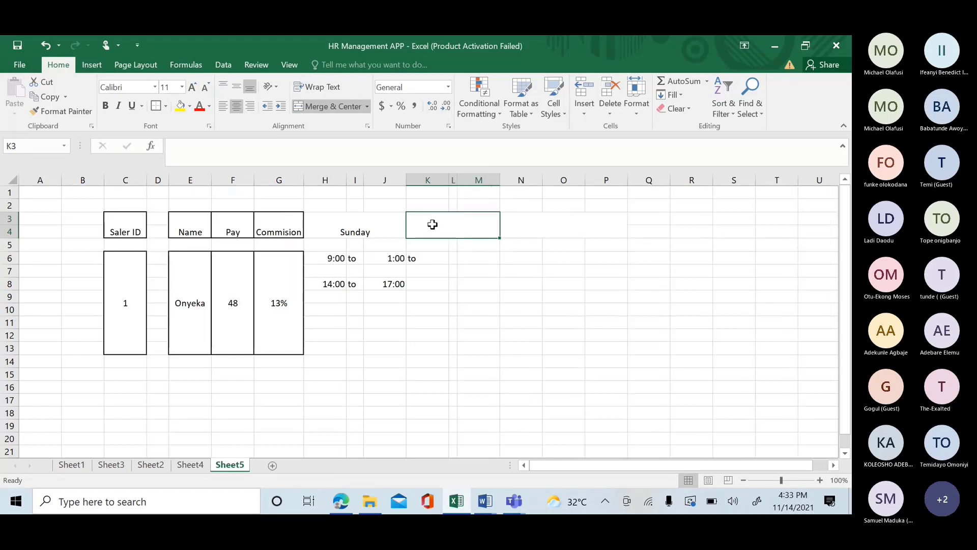
pyautogui.write('Monday')
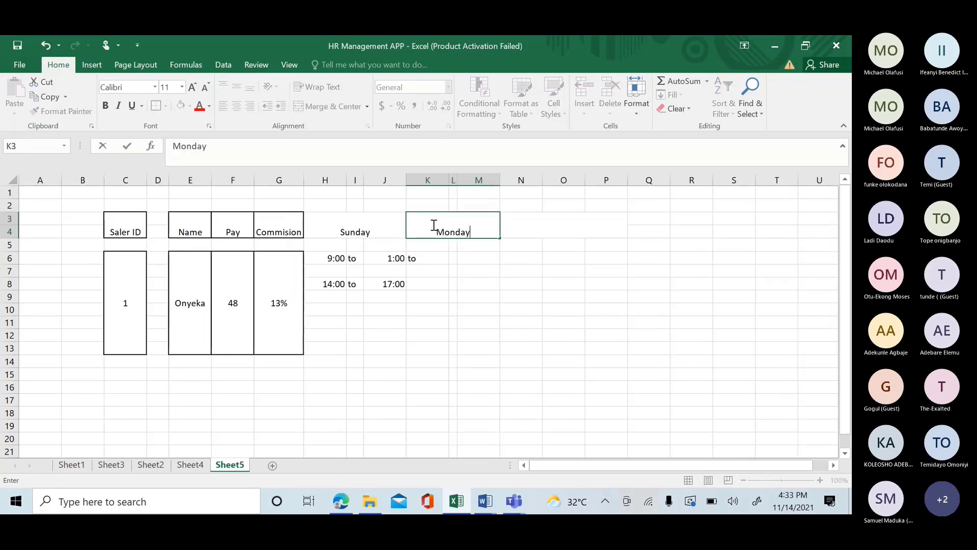
# Narrow column O and enter the header Tuesday in merged cell N3.
pyautogui.click(515, 229)
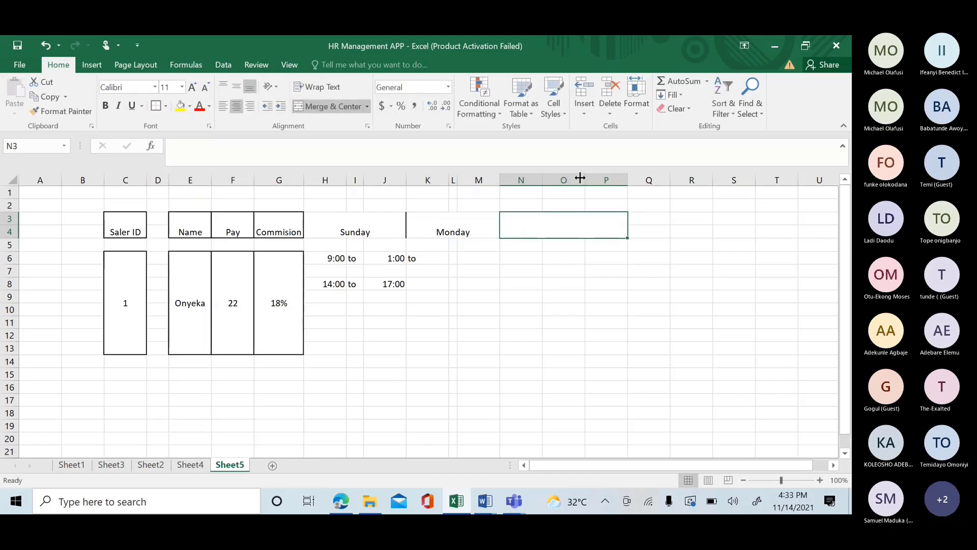
pyautogui.moveTo(580, 178); pyautogui.dragTo(556, 179)
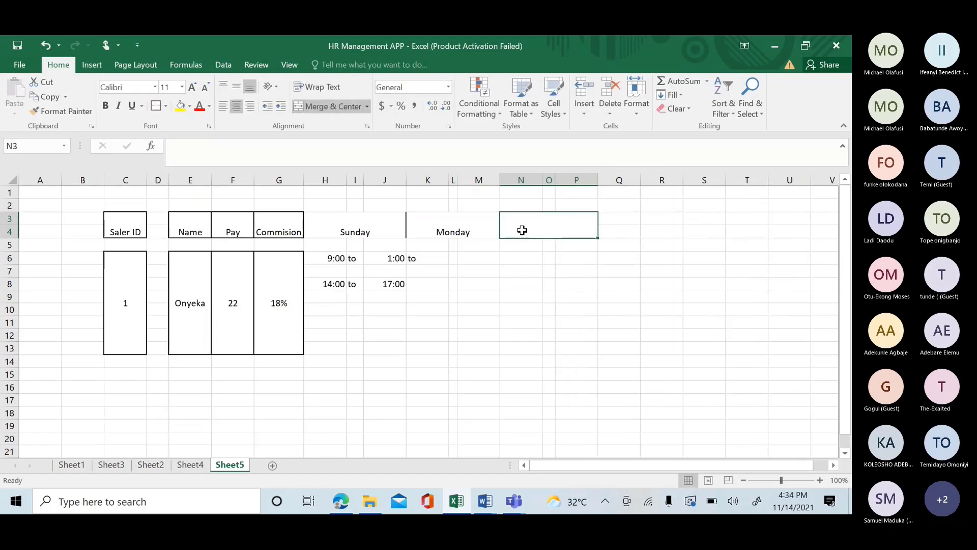
pyautogui.write('Tue')
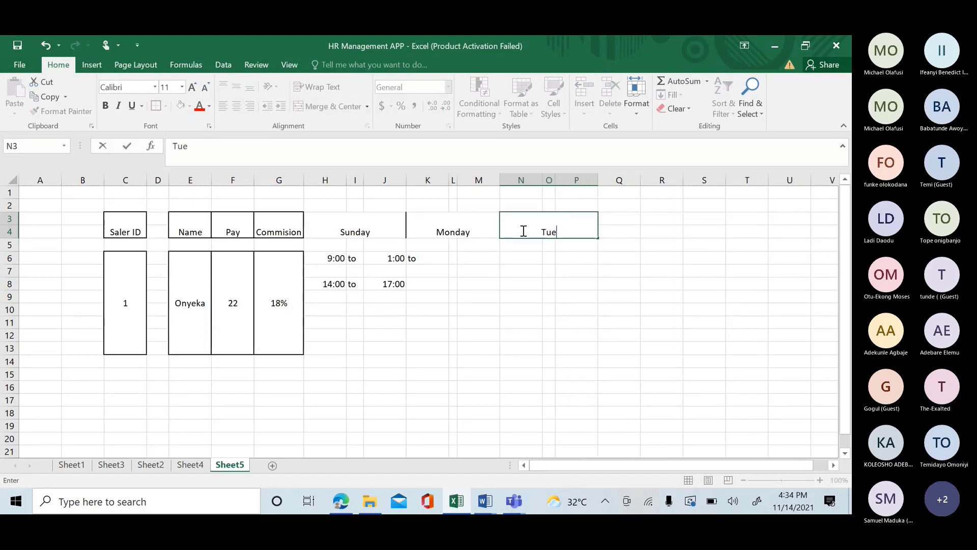
pyautogui.write('sday')
# Merge and center Q3:S4 for the next day header, and delete the stray "to" from K6.
pyautogui.moveTo(628, 218); pyautogui.dragTo(694, 226)
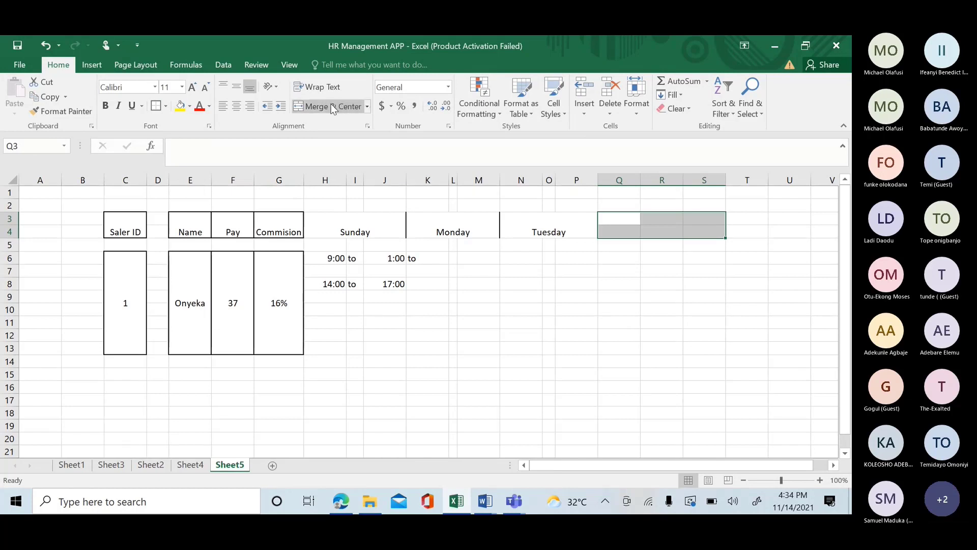
pyautogui.click(331, 108)
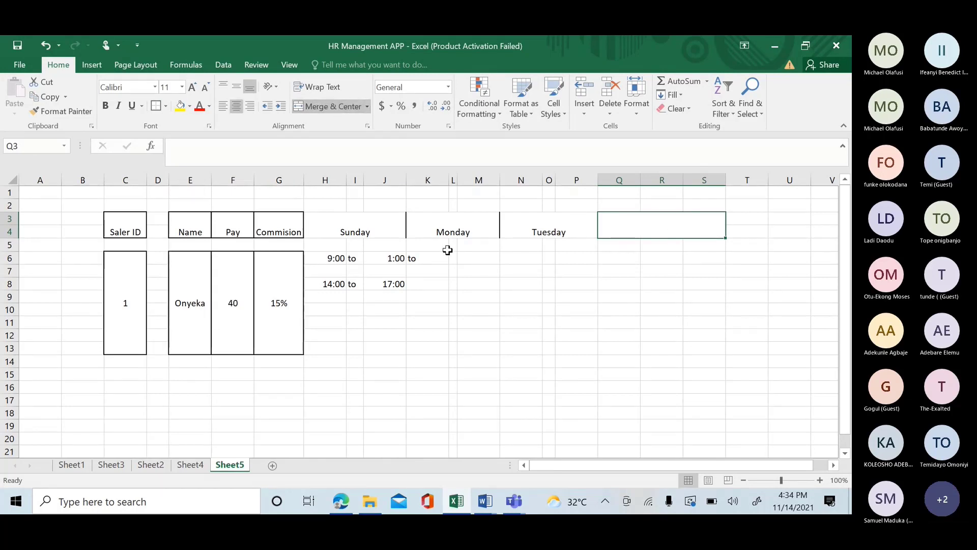
pyautogui.click(430, 261)
pyautogui.press('Delete')
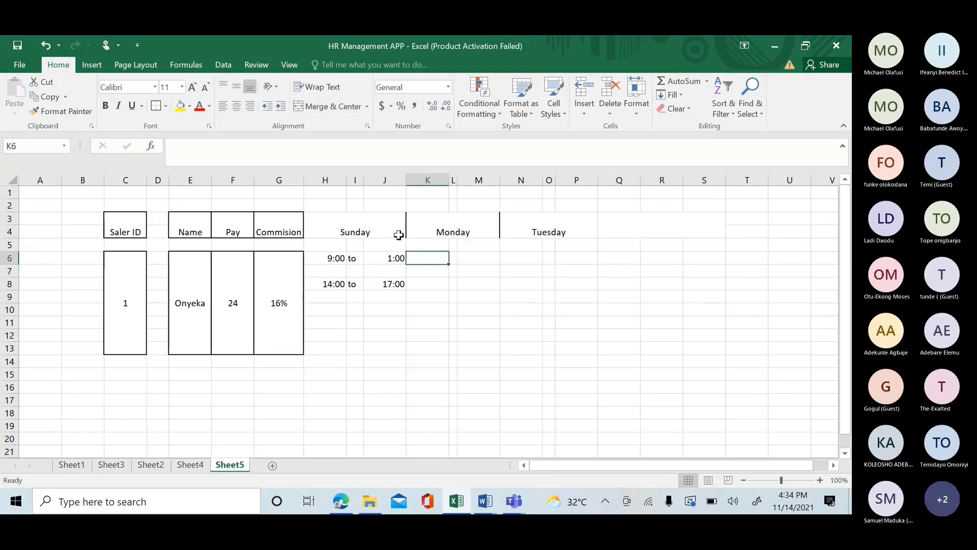
# Narrow column J to fit the Sunday end times, and select the start time in H6.
pyautogui.moveTo(406, 179)
pyautogui.mouseDown()
pyautogui.moveTo(382, 180)
pyautogui.moveTo(391, 180)
pyautogui.mouseUp()
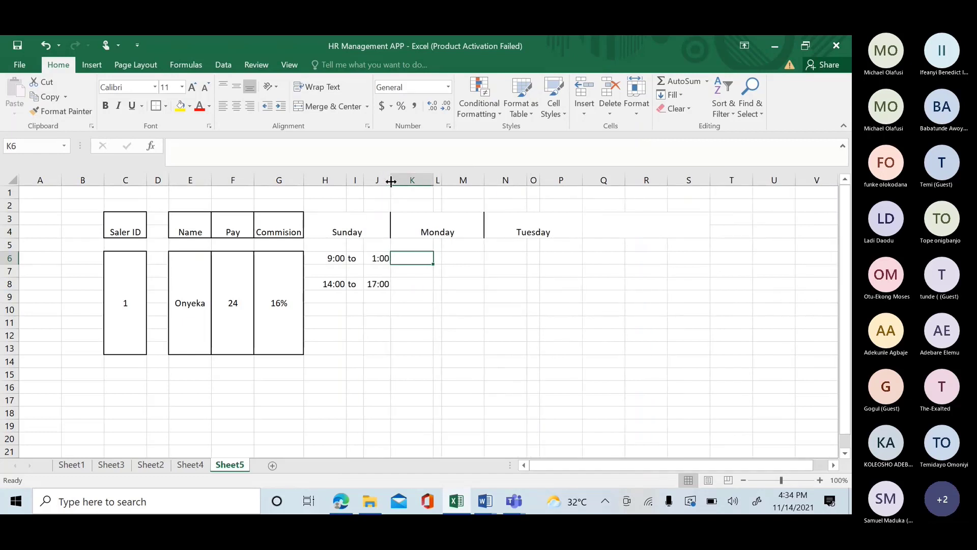
pyautogui.click(328, 258)
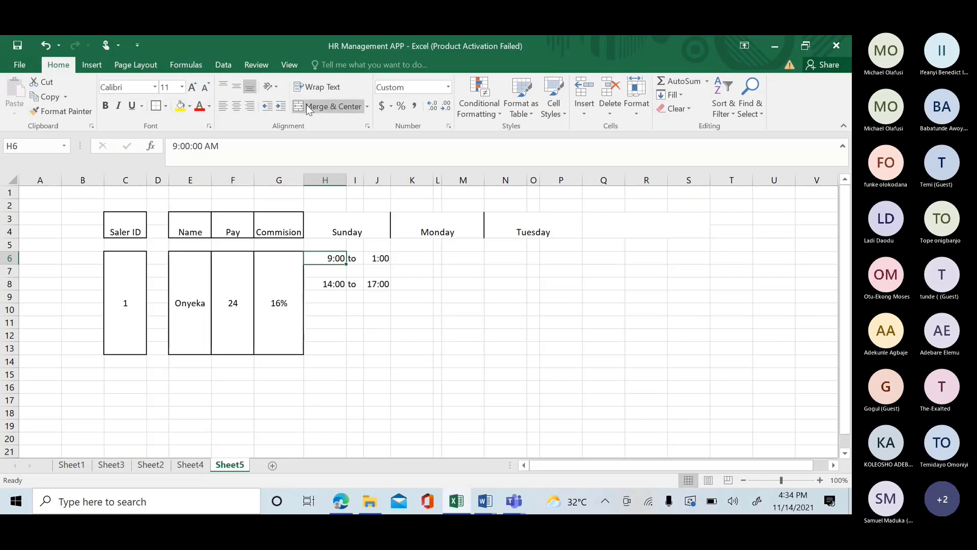
pyautogui.click(211, 106)
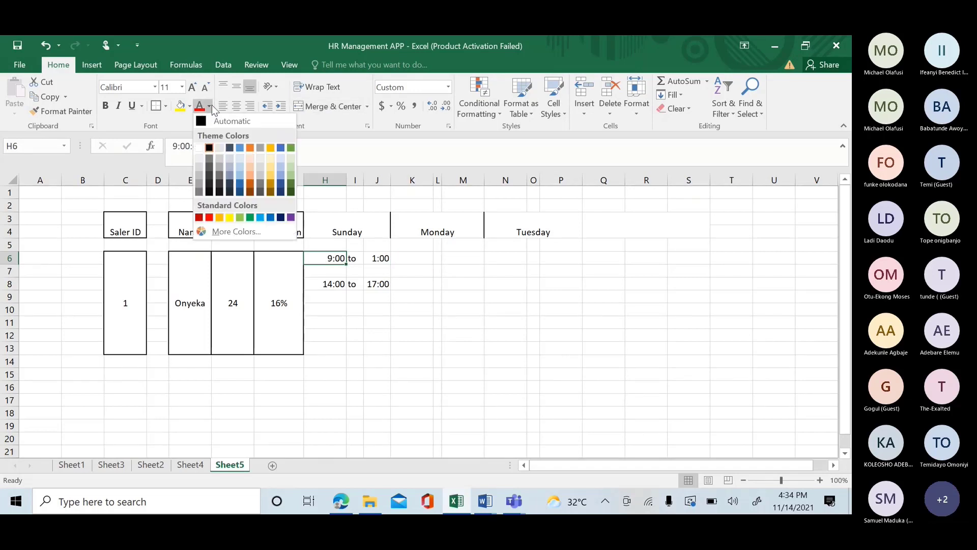
pyautogui.click(212, 216)
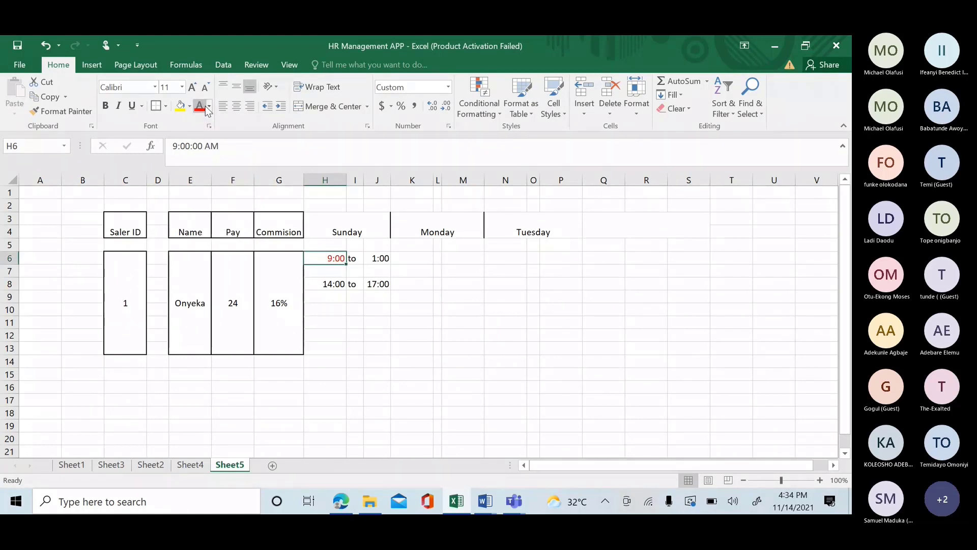
pyautogui.click(46, 45)
pyautogui.click(45, 46)
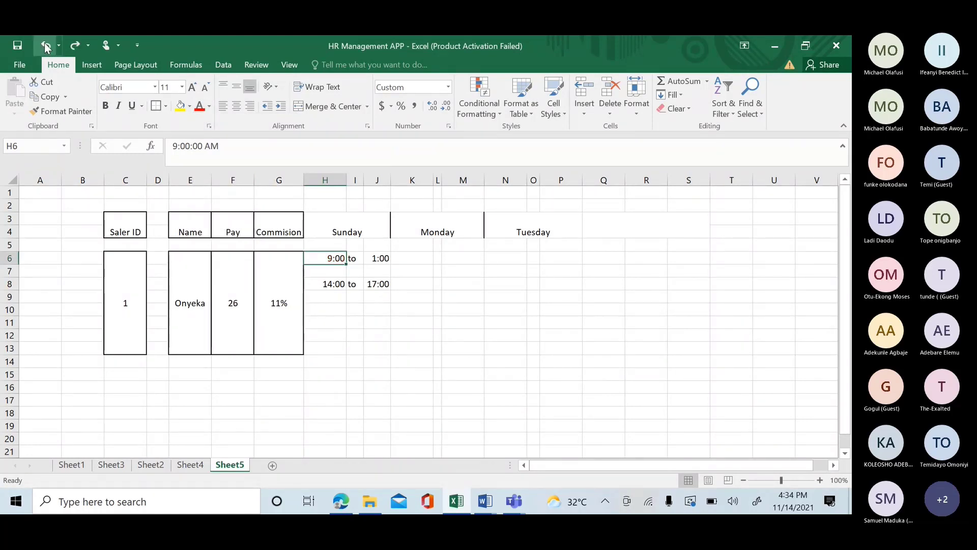
# Fill the Sunday start and end time cells H6, J6, H8 and J8 with orange.
pyautogui.click(190, 106)
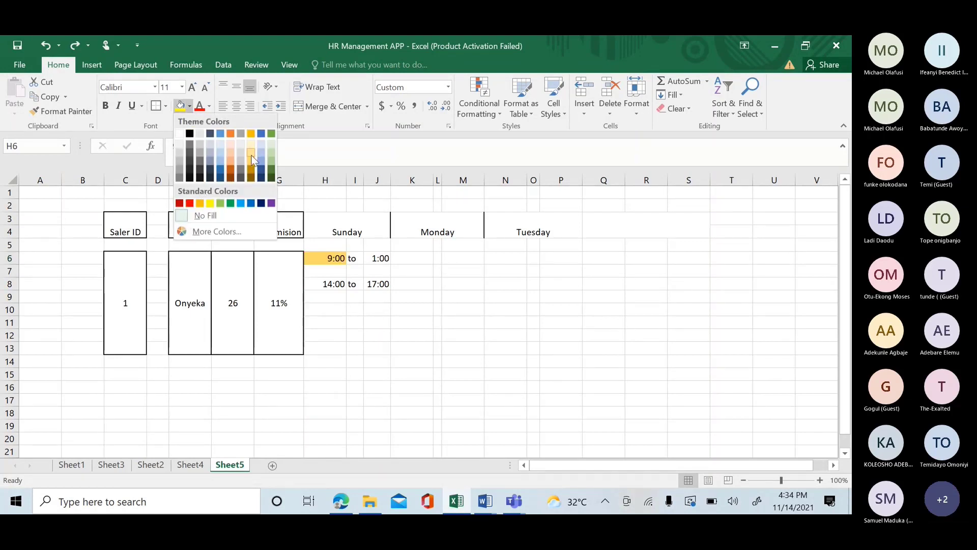
pyautogui.click(231, 134)
pyautogui.click(377, 258)
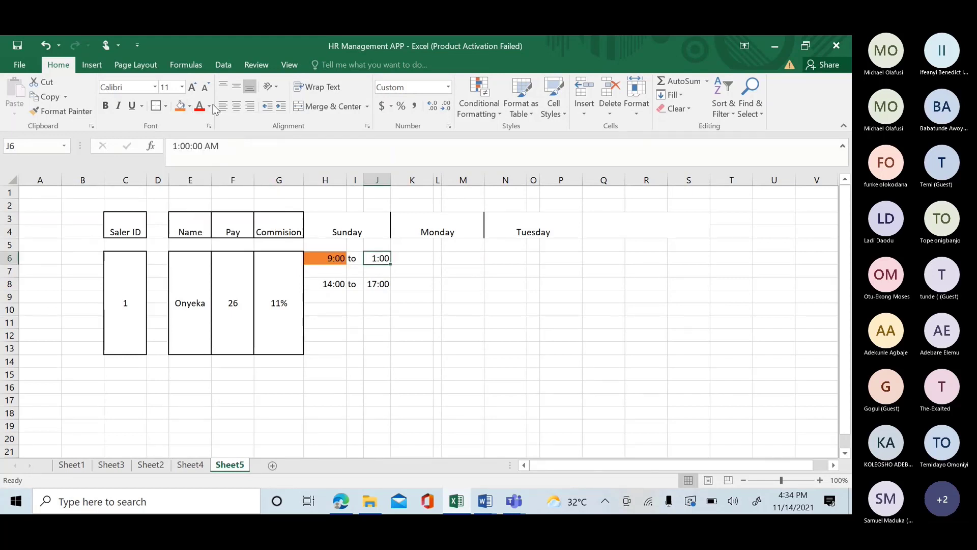
pyautogui.click(181, 107)
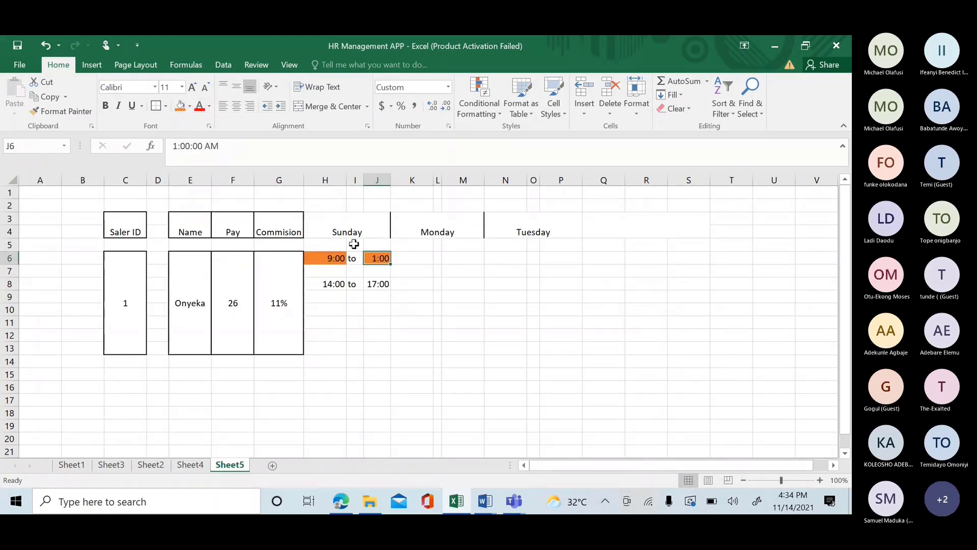
pyautogui.click(330, 285)
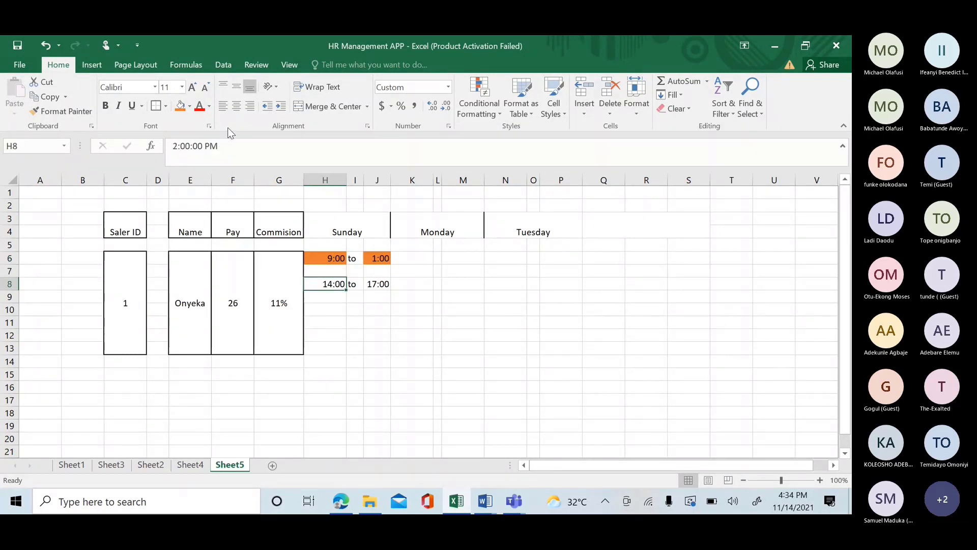
pyautogui.click(181, 107)
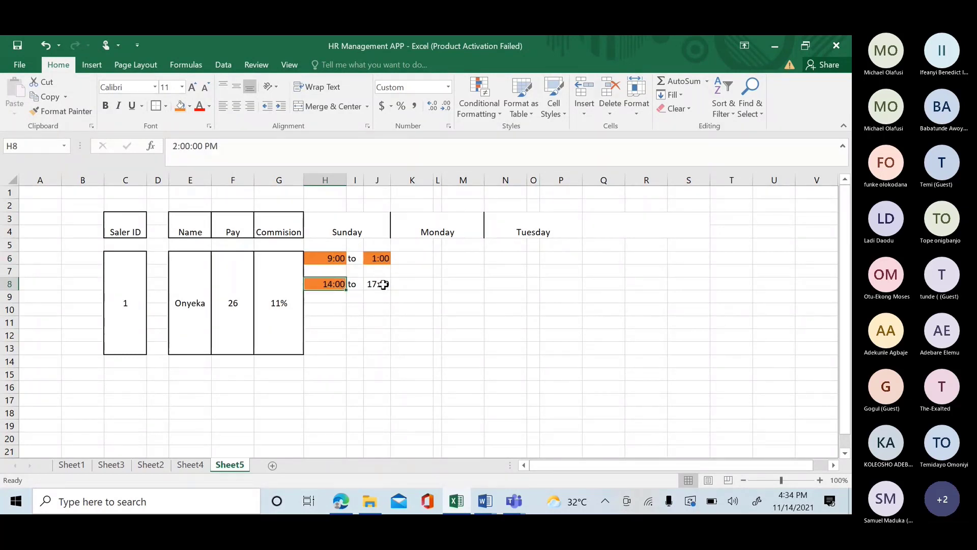
pyautogui.click(379, 284)
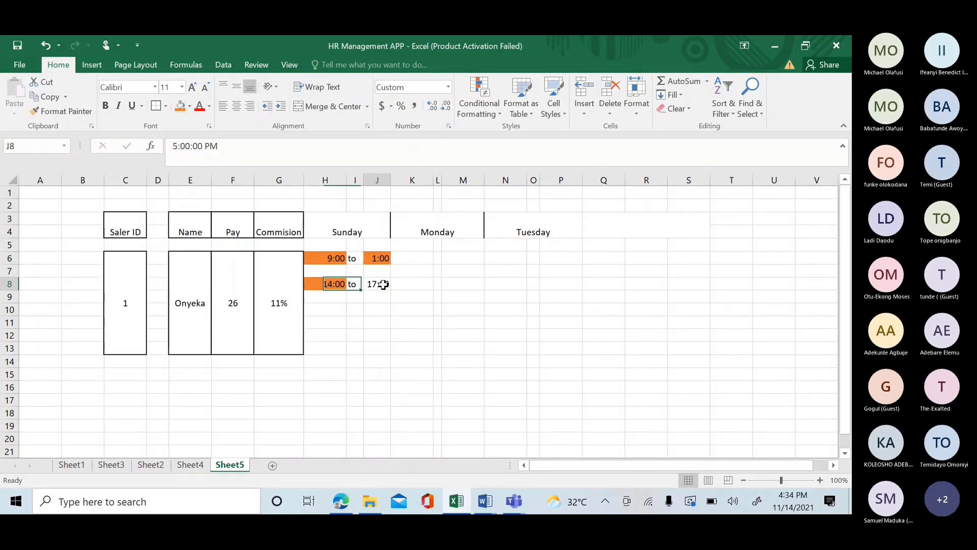
pyautogui.click(180, 106)
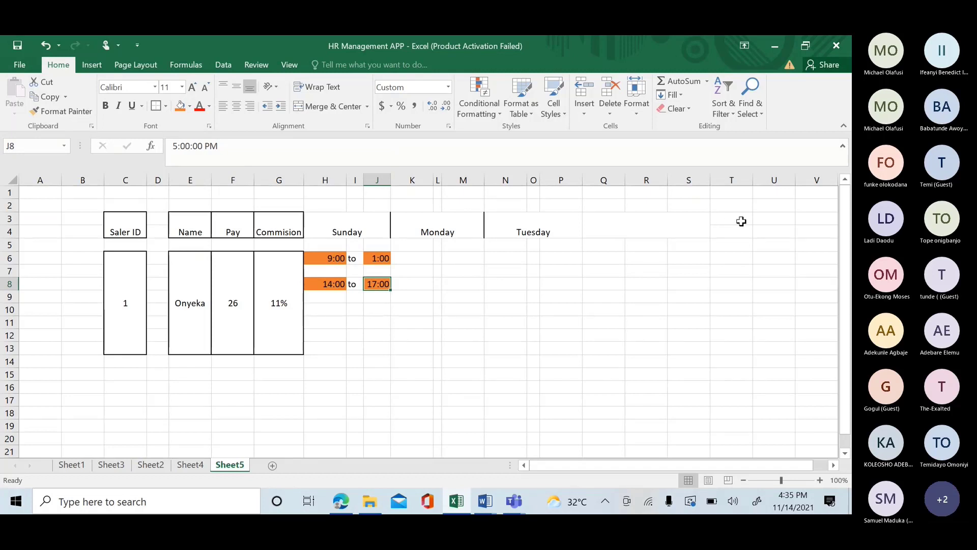
# Narrow column R to fit the word "to", and merge and center T3:V4 for another day header.
pyautogui.moveTo(667, 182); pyautogui.dragTo(639, 185)
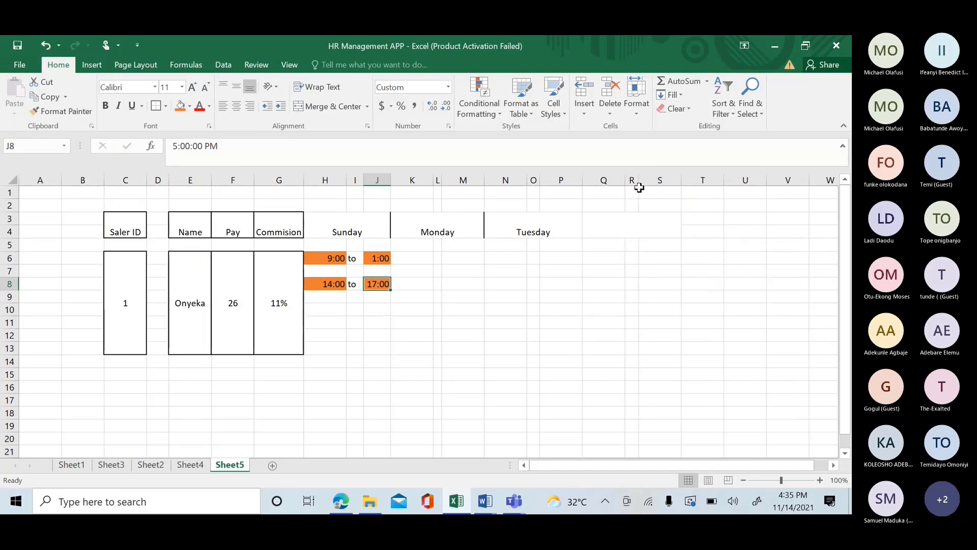
pyautogui.click(705, 216)
pyautogui.moveTo(705, 216); pyautogui.dragTo(779, 229)
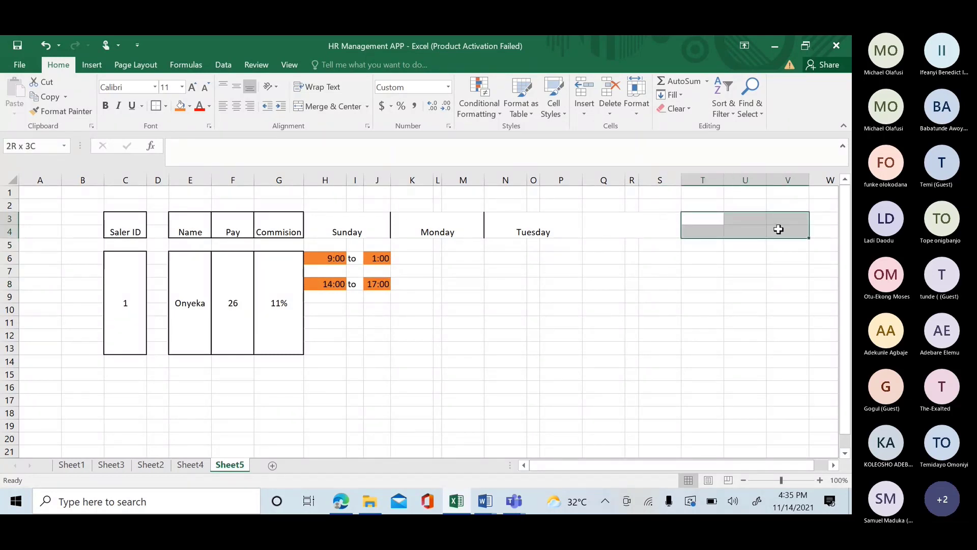
pyautogui.click(328, 108)
pyautogui.moveTo(619, 460); pyautogui.dragTo(633, 460)
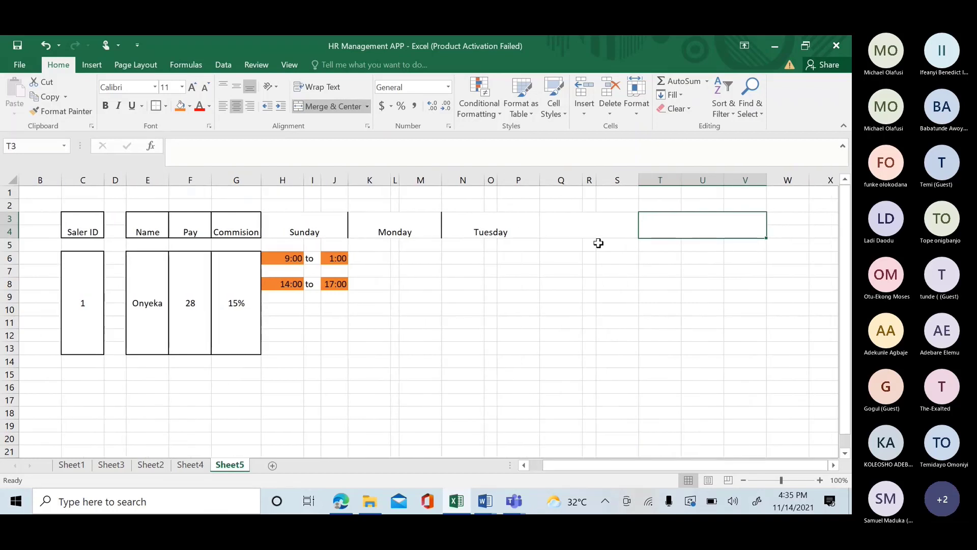
# Merge and center H7:J7 and H9:J9 around the second Sunday time range, and narrow column U.
pyautogui.click(368, 257)
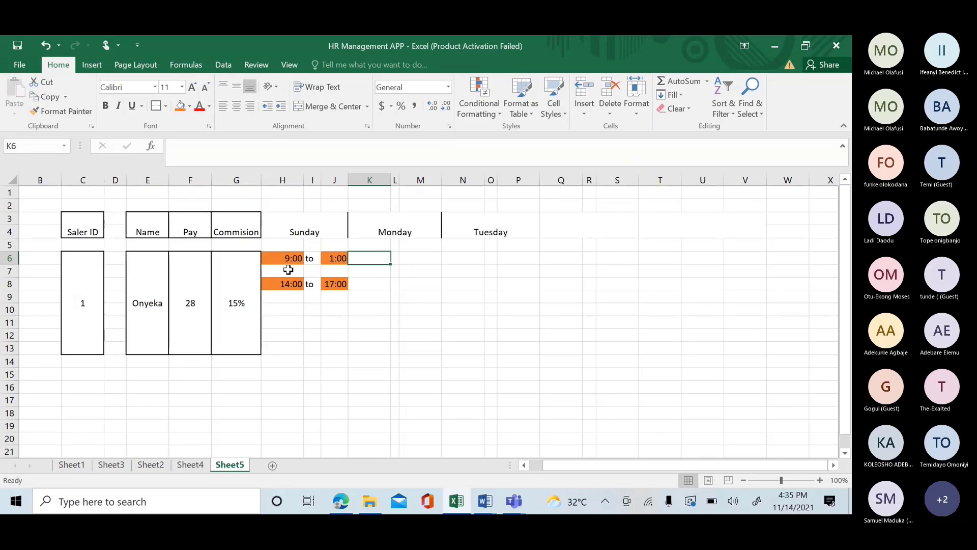
pyautogui.moveTo(288, 270); pyautogui.dragTo(334, 271)
pyautogui.click(337, 108)
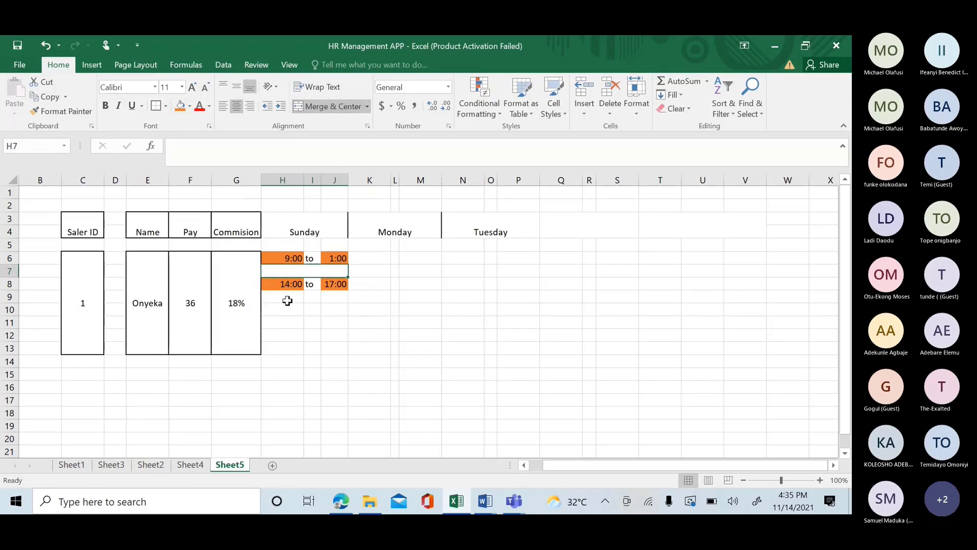
pyautogui.moveTo(285, 295); pyautogui.dragTo(332, 298)
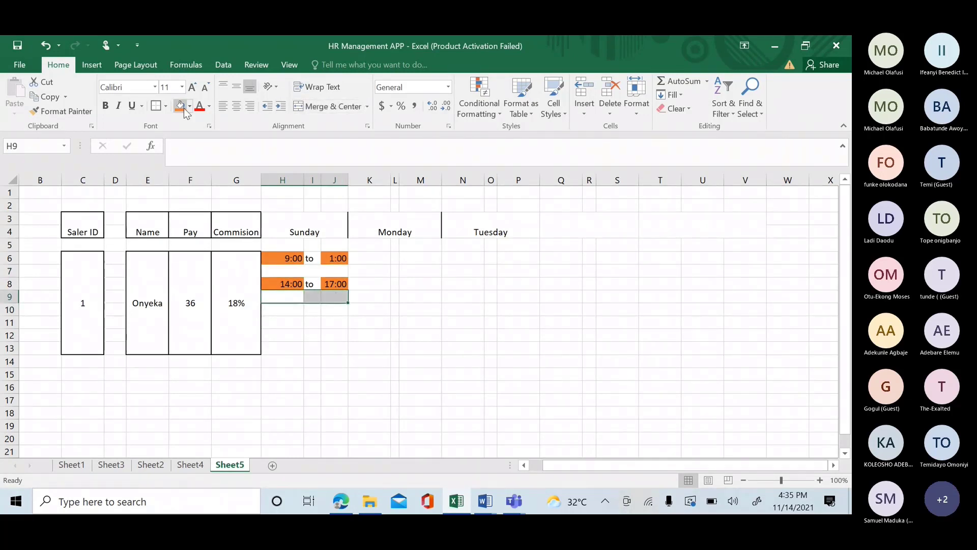
pyautogui.click(346, 105)
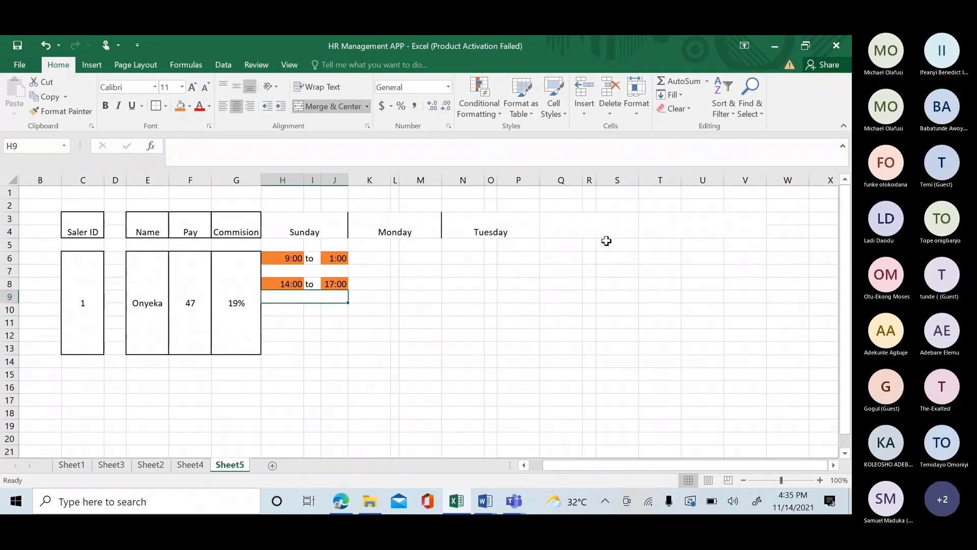
pyautogui.moveTo(723, 180); pyautogui.dragTo(693, 182)
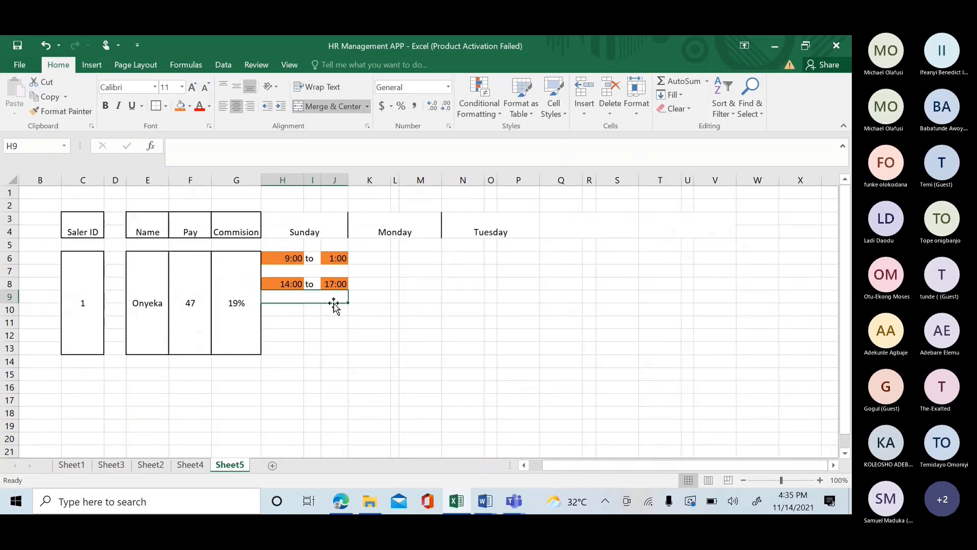
# Merge and center K7:M7, and copy the Sunday time block H6:J8 to the Monday columns starting at K6.
pyautogui.click(380, 257)
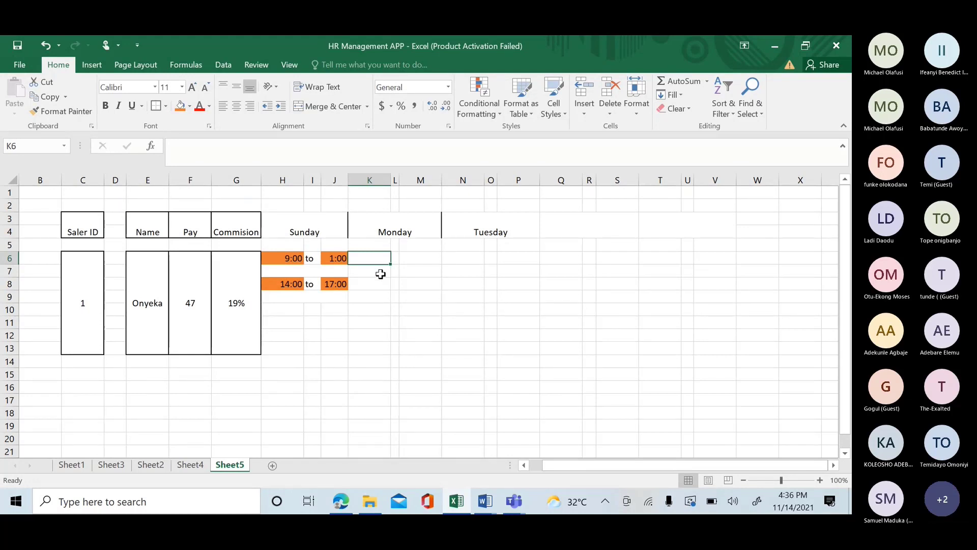
pyautogui.moveTo(384, 273); pyautogui.dragTo(423, 270)
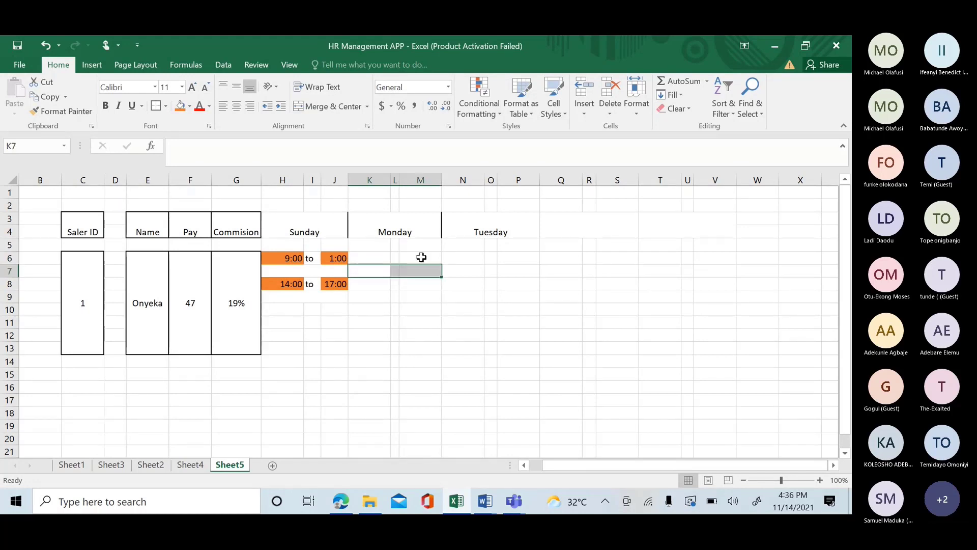
pyautogui.click(315, 106)
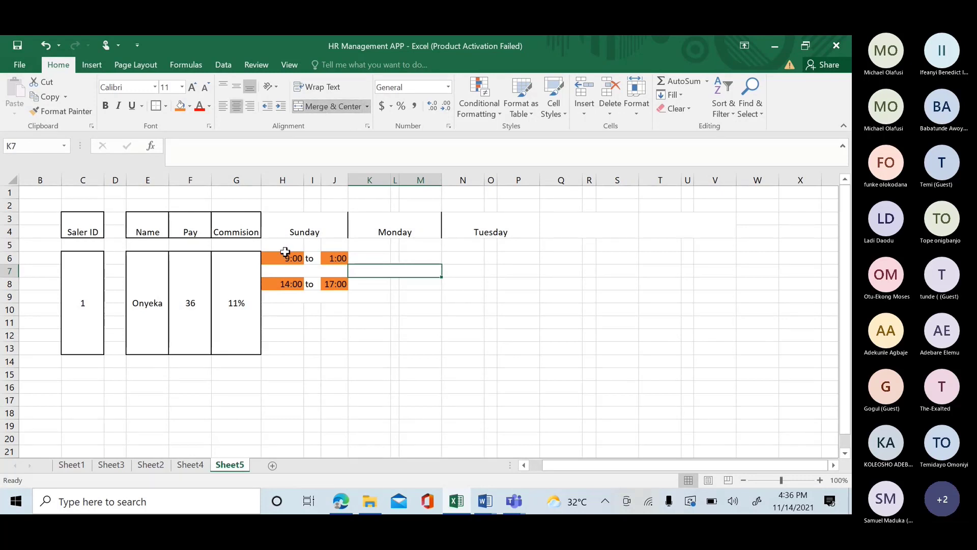
pyautogui.click(303, 257)
pyautogui.moveTo(303, 257); pyautogui.dragTo(332, 287)
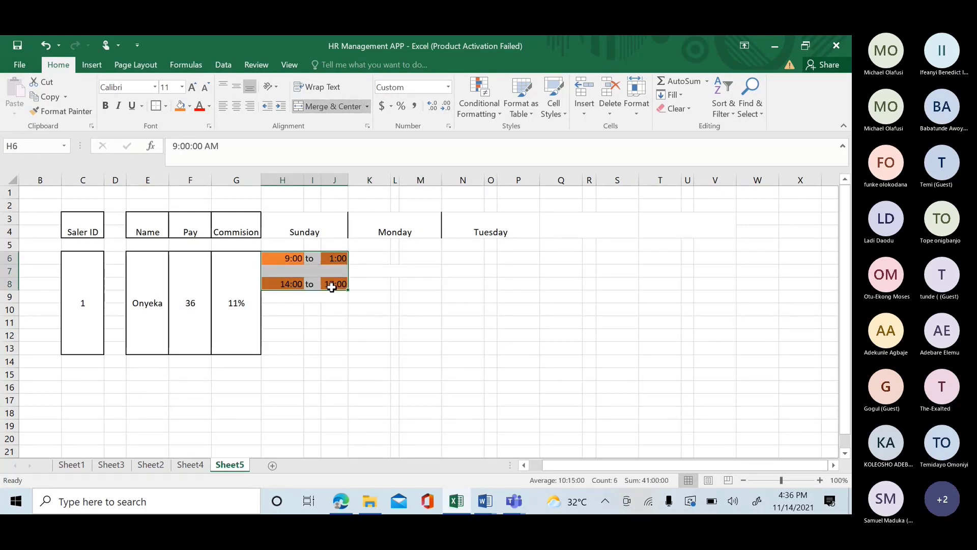
pyautogui.hotkey('ctrl', 'c')
pyautogui.click(360, 258)
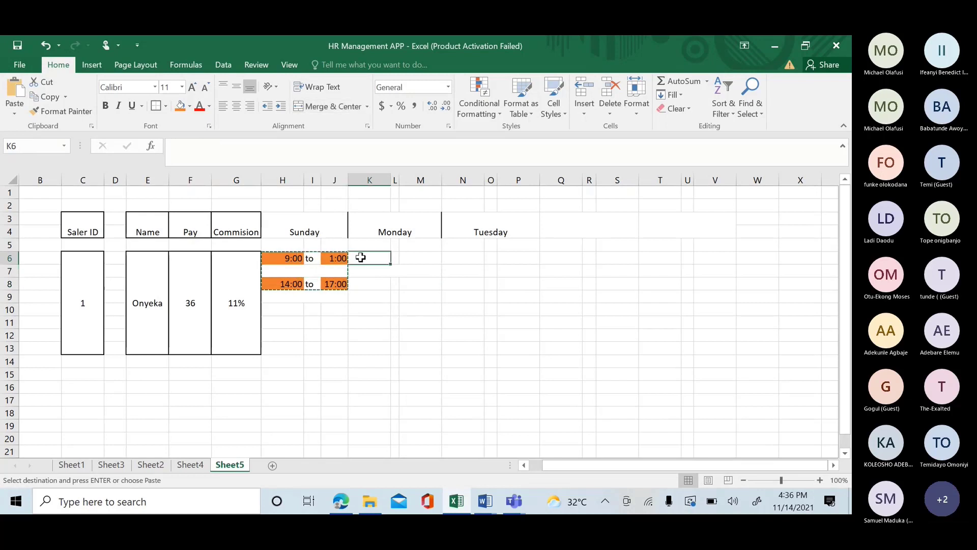
pyautogui.hotkey('ctrl', 'v')
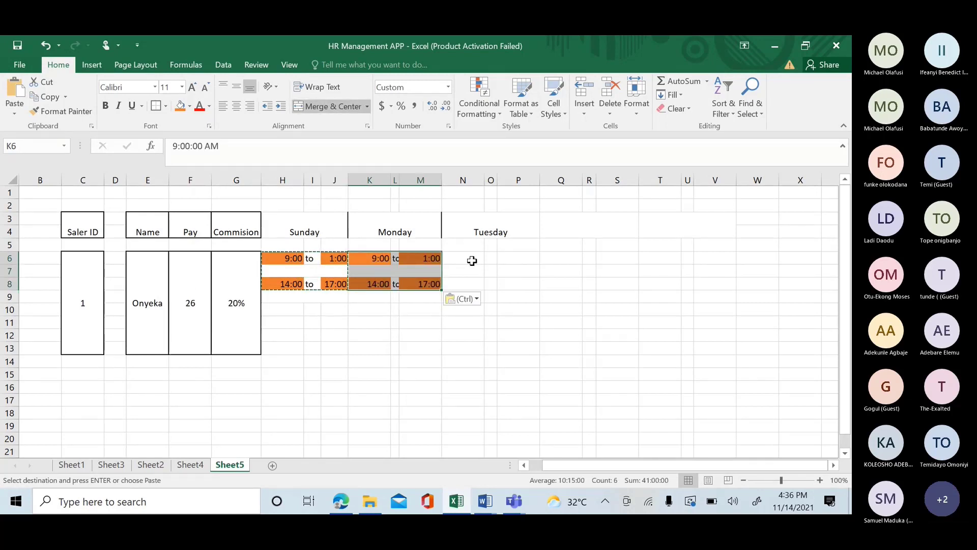
# Merge and center N7:P7 under Tuesday, and widen column L slightly to fit the word "to".
pyautogui.moveTo(465, 269); pyautogui.dragTo(508, 270)
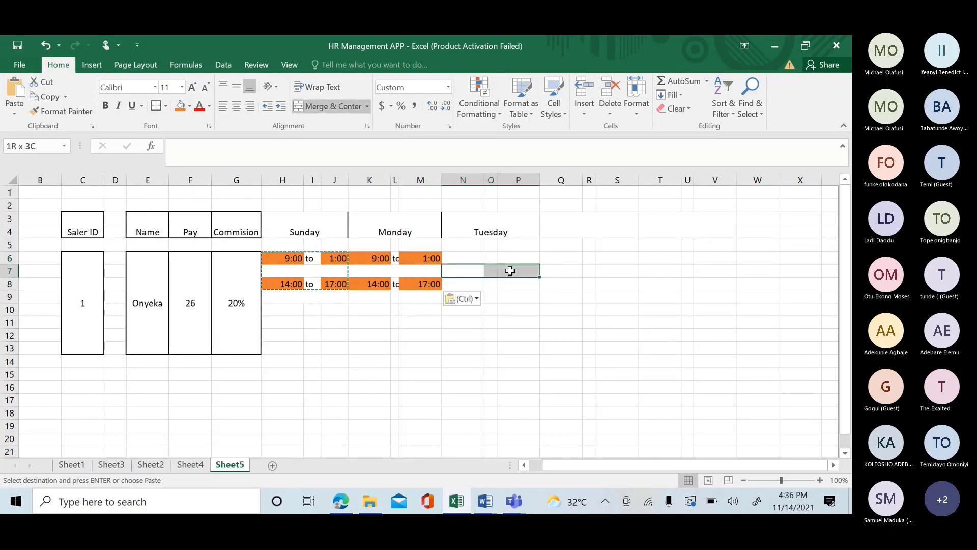
pyautogui.click(322, 104)
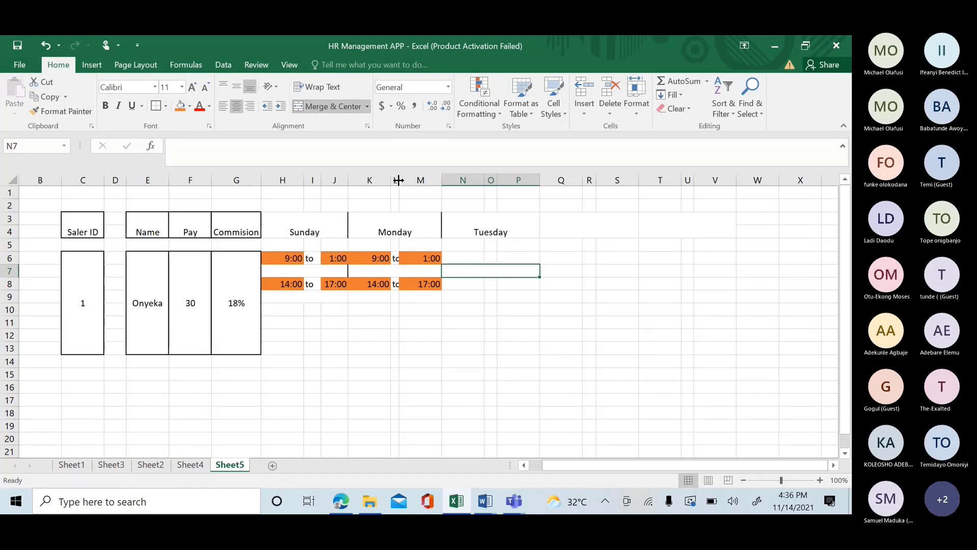
pyautogui.moveTo(400, 181); pyautogui.dragTo(404, 180)
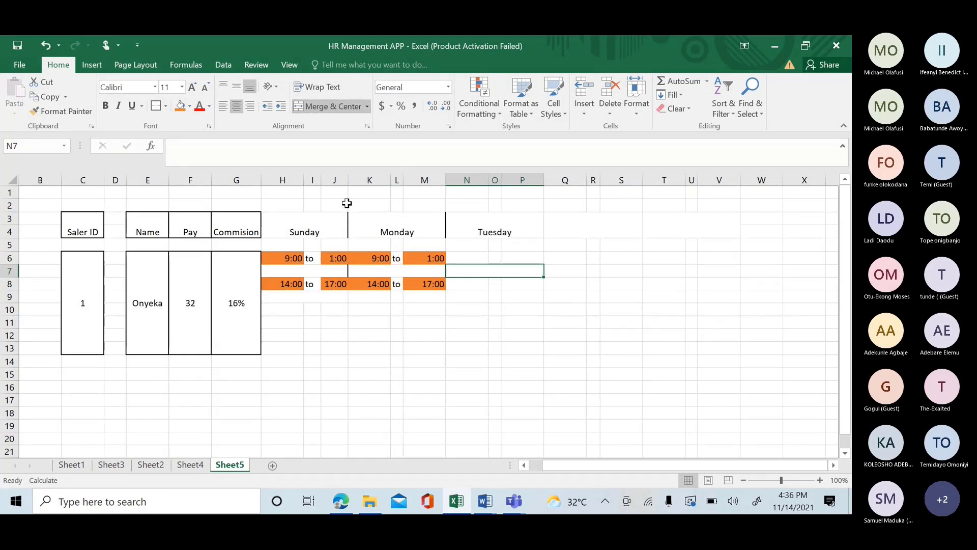
# Apply a border to the Monday header in merged cell K3.
pyautogui.click(352, 219)
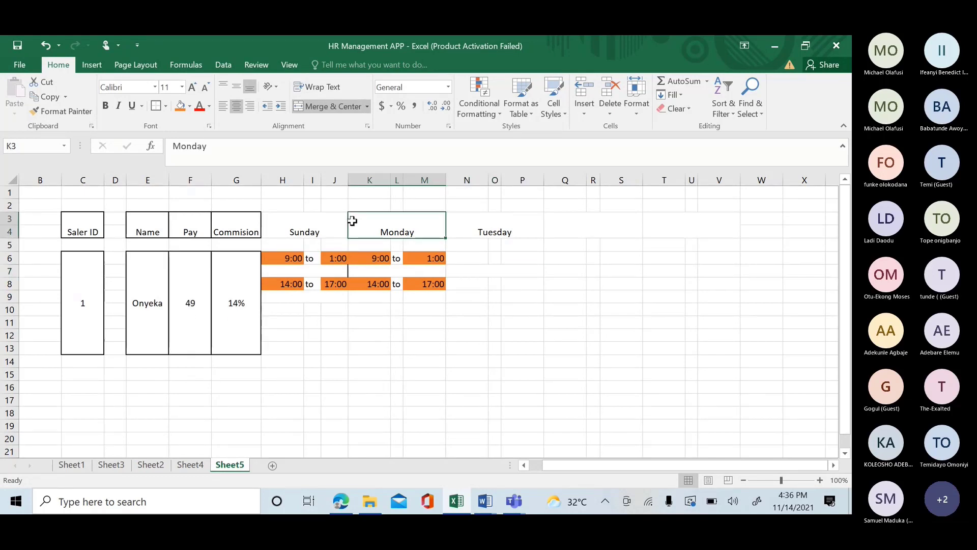
pyautogui.click(157, 106)
pyautogui.click(328, 219)
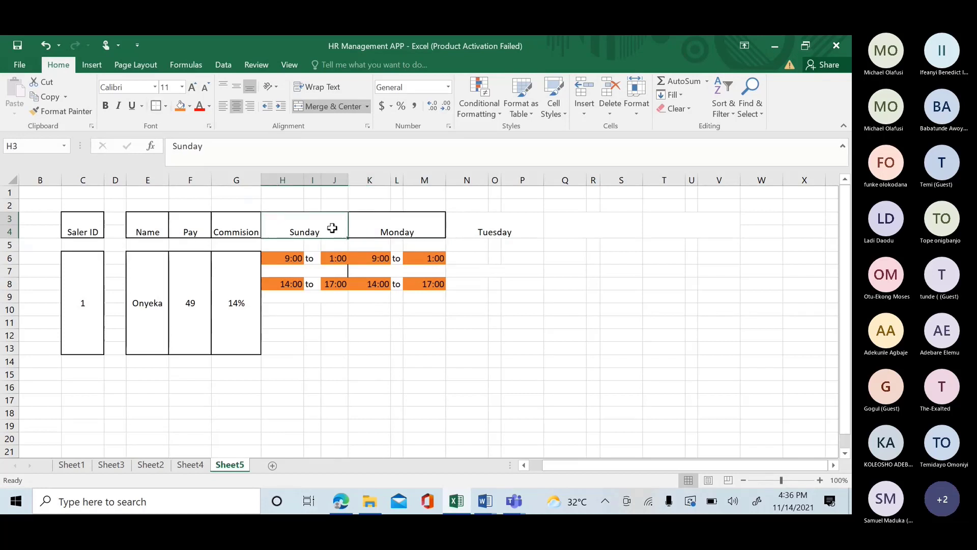
pyautogui.click(362, 364)
pyautogui.click(372, 219)
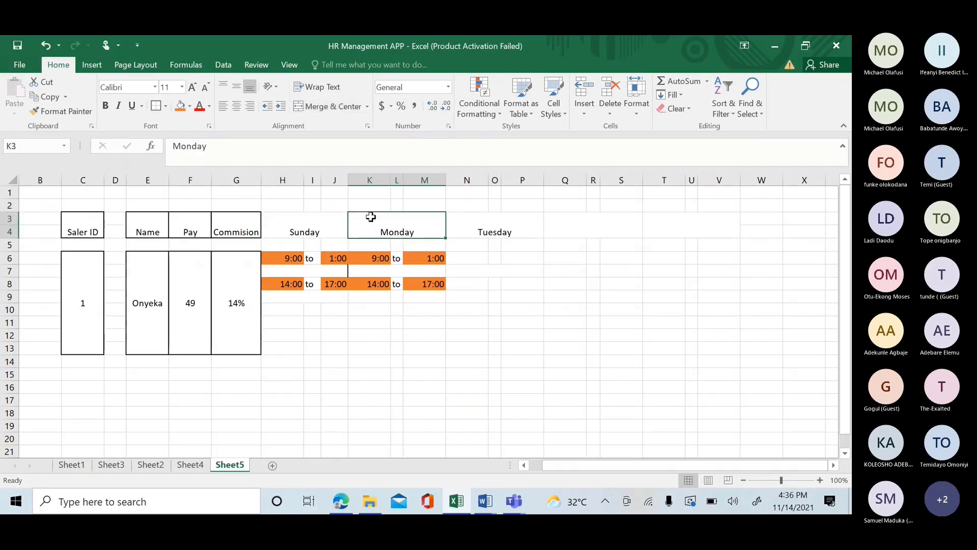
pyautogui.click(350, 396)
# Remove the border from the Monday header in merged cell K3 by applying No Border.
pyautogui.click(366, 218)
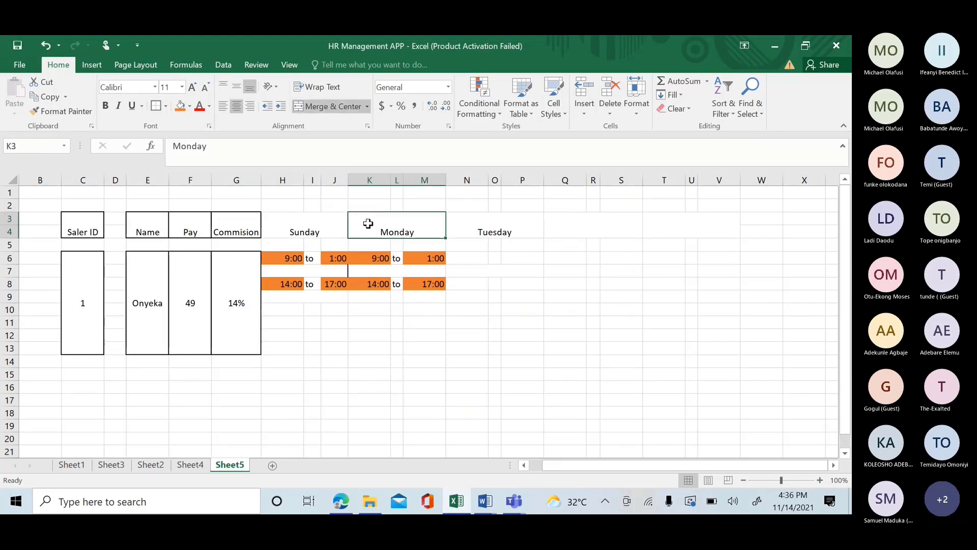
pyautogui.click(166, 107)
pyautogui.click(167, 109)
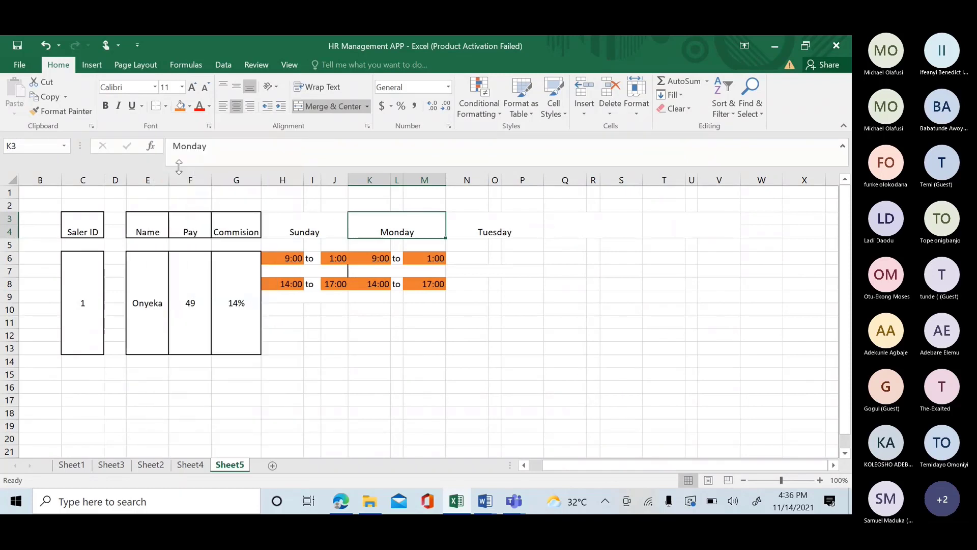
pyautogui.click(166, 109)
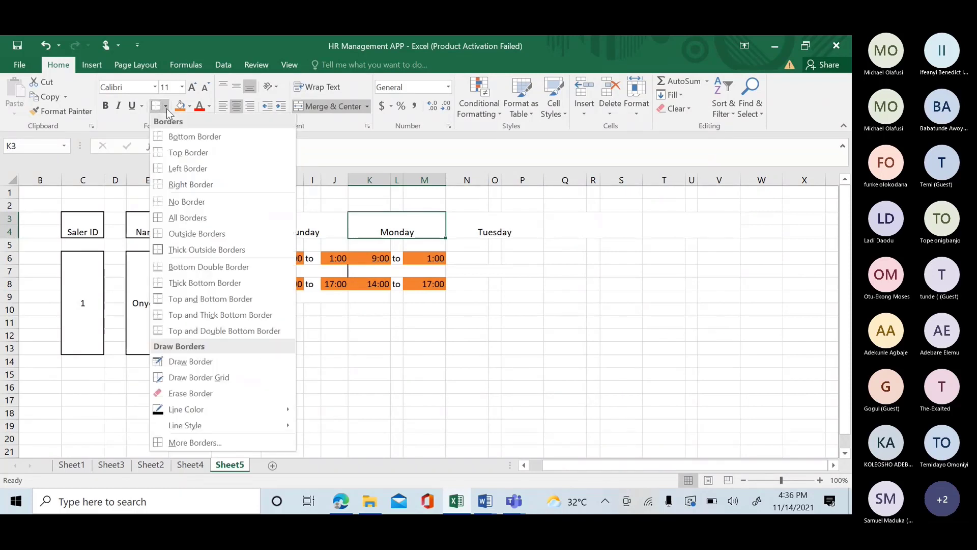
pyautogui.click(179, 207)
pyautogui.click(397, 375)
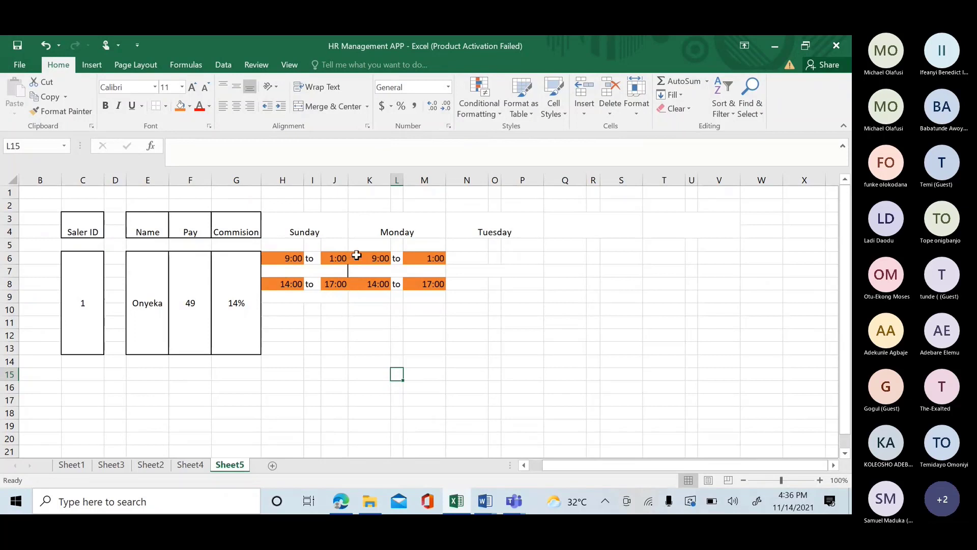
# Copy the Monday time block K6:M8 to the Tuesday columns starting at N6.
pyautogui.moveTo(357, 255); pyautogui.dragTo(432, 282)
pyautogui.hotkey('ctrl', 'c')
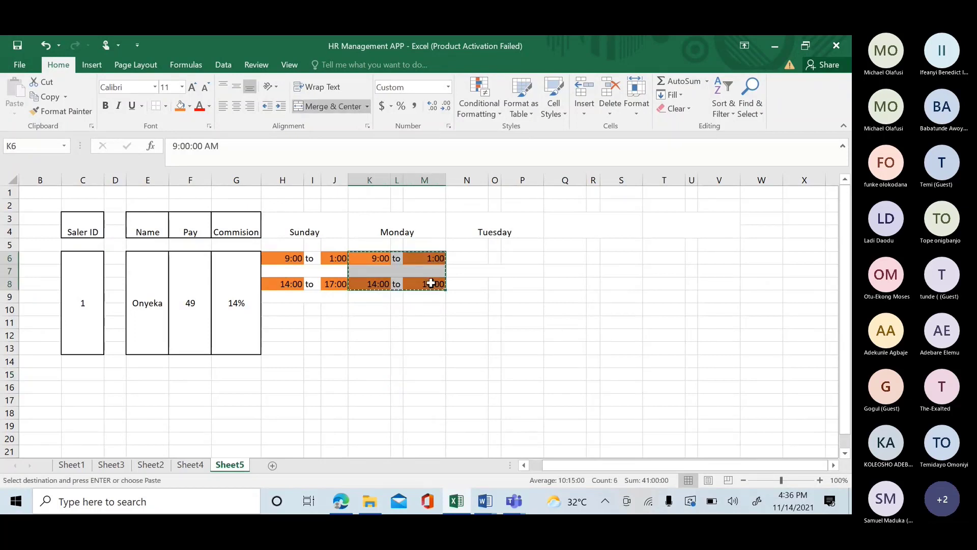
pyautogui.click(467, 256)
pyautogui.hotkey('ctrl', 'v')
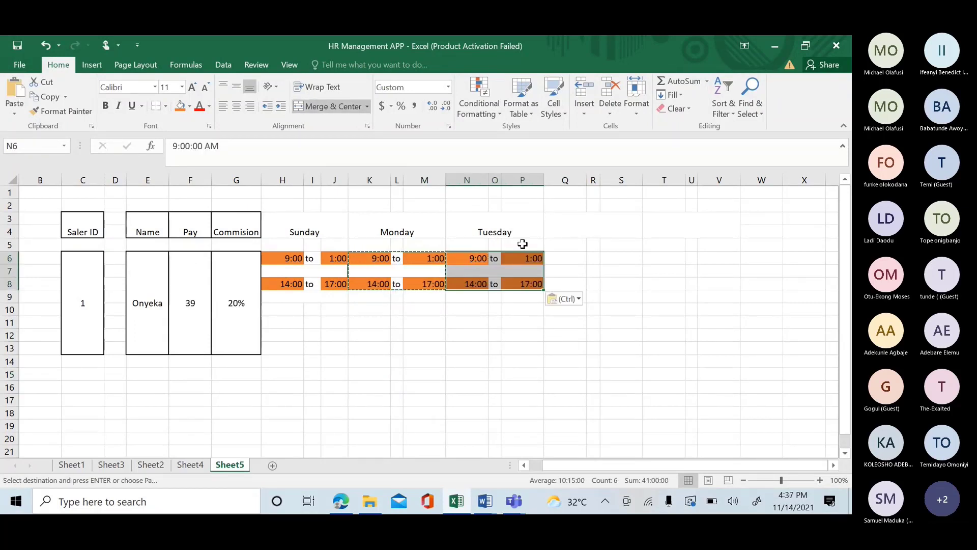
pyautogui.click(571, 226)
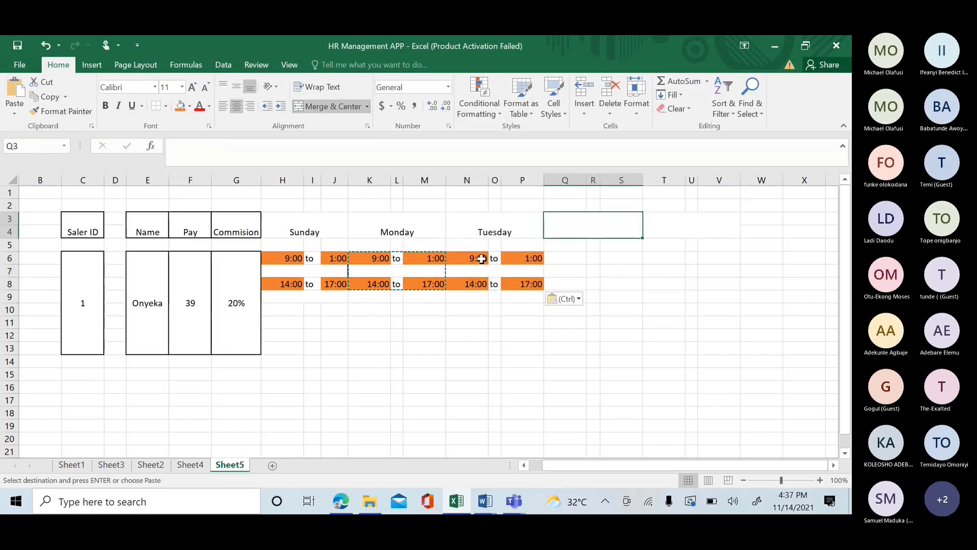
# Copy the Tuesday time block N6:P8 into the next two three-column groups, starting at Q6 and T6.
pyautogui.moveTo(481, 258); pyautogui.dragTo(523, 282)
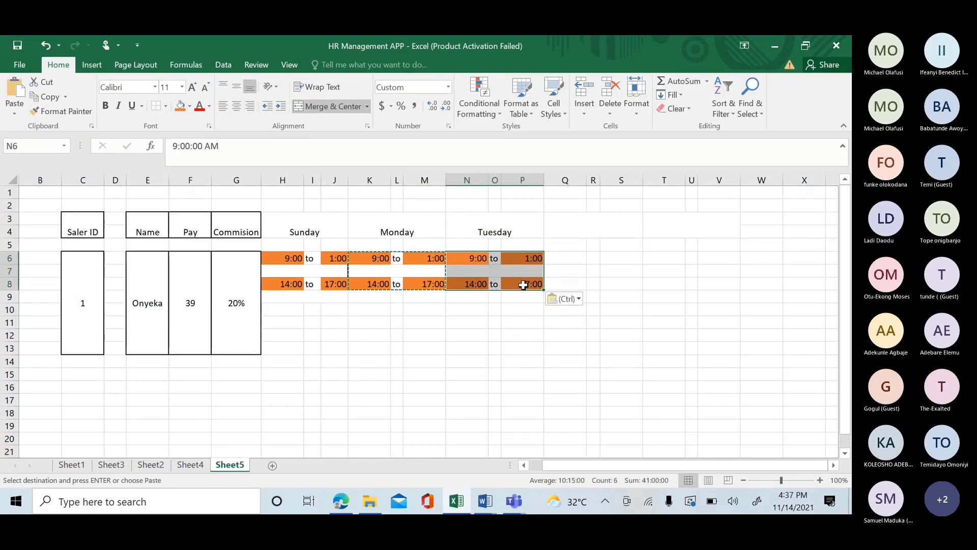
pyautogui.hotkey('ctrl', 'c')
pyautogui.click(568, 259)
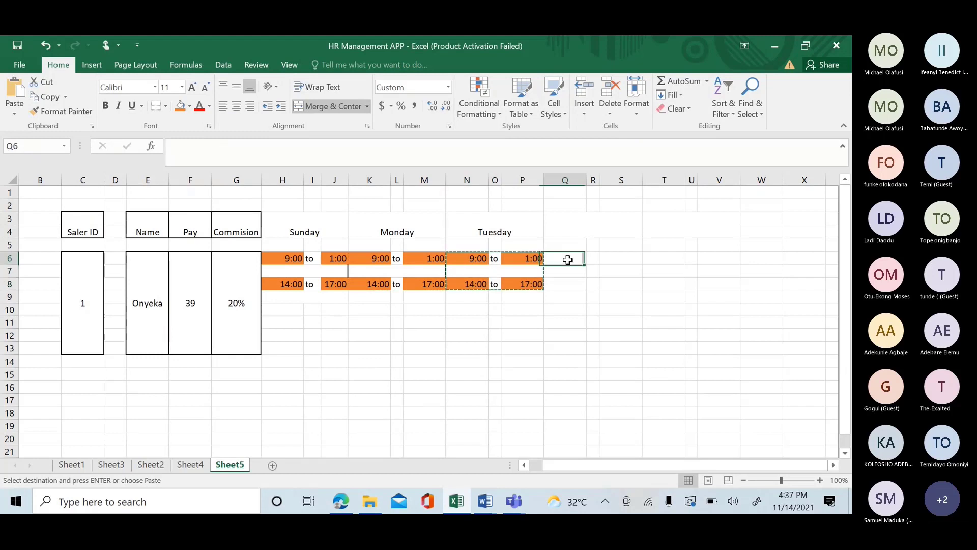
pyautogui.hotkey('ctrl', 'v')
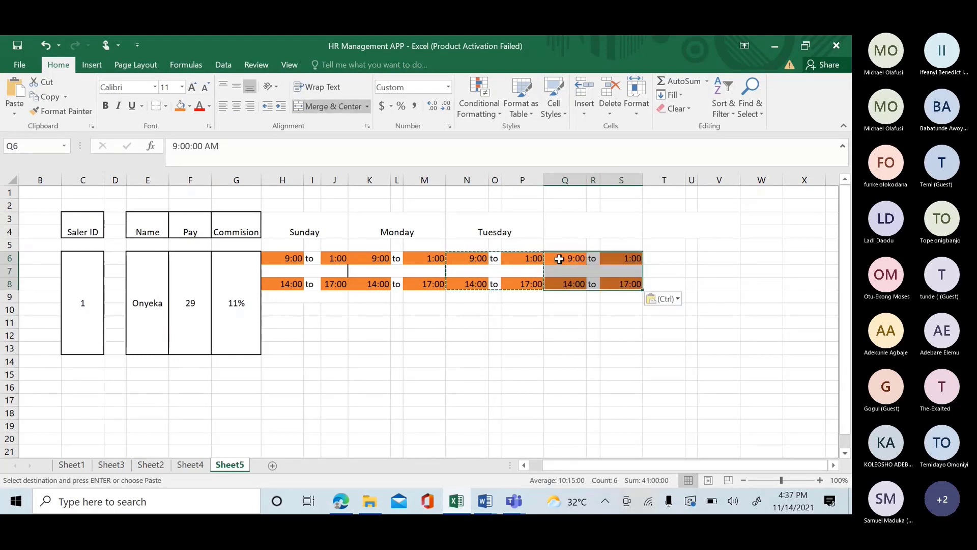
pyautogui.hotkey('ctrl', 'c')
pyautogui.click(662, 258)
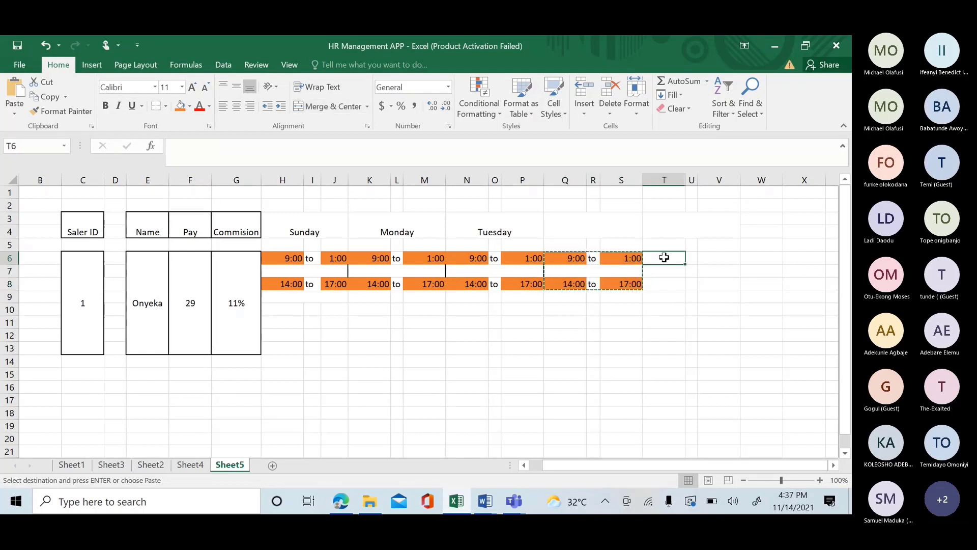
pyautogui.hotkey('ctrl', 'v')
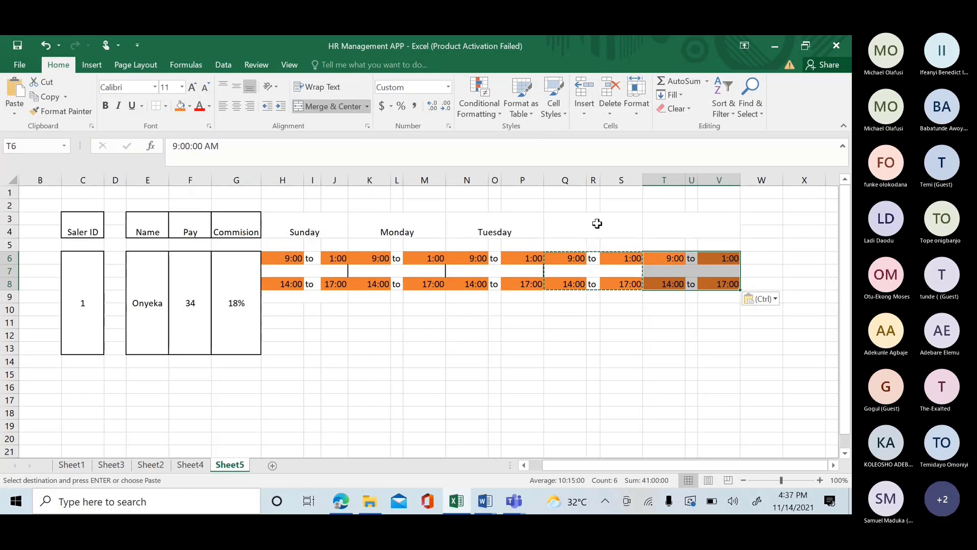
# Merge and center W3:Y4 and Z3:AB4 as two more weekday header cells.
pyautogui.moveTo(768, 216); pyautogui.dragTo(689, 227)
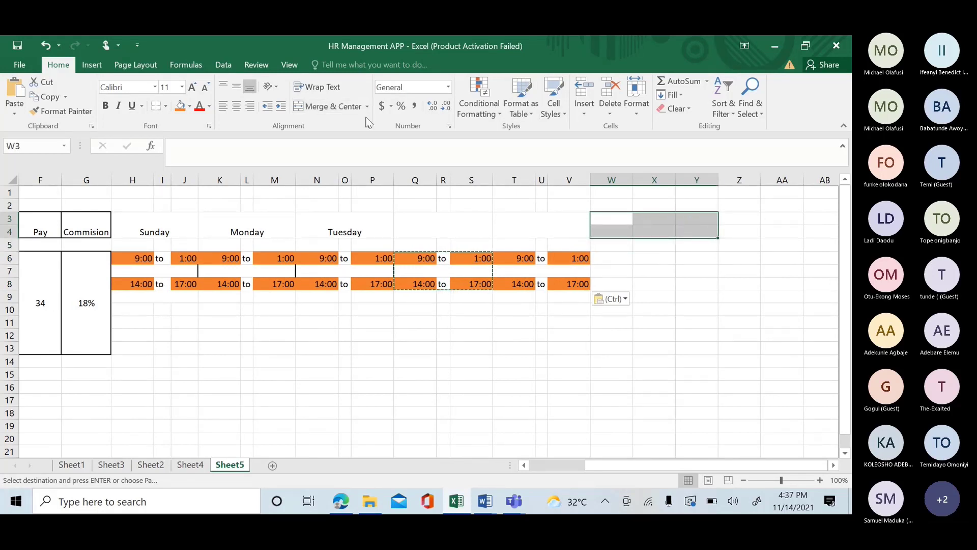
pyautogui.click(321, 105)
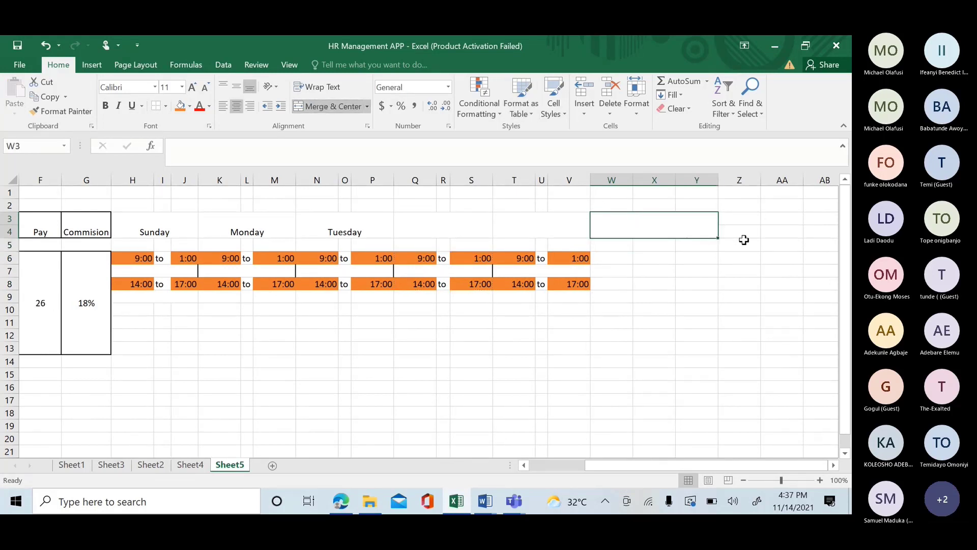
pyautogui.moveTo(738, 219); pyautogui.dragTo(812, 232)
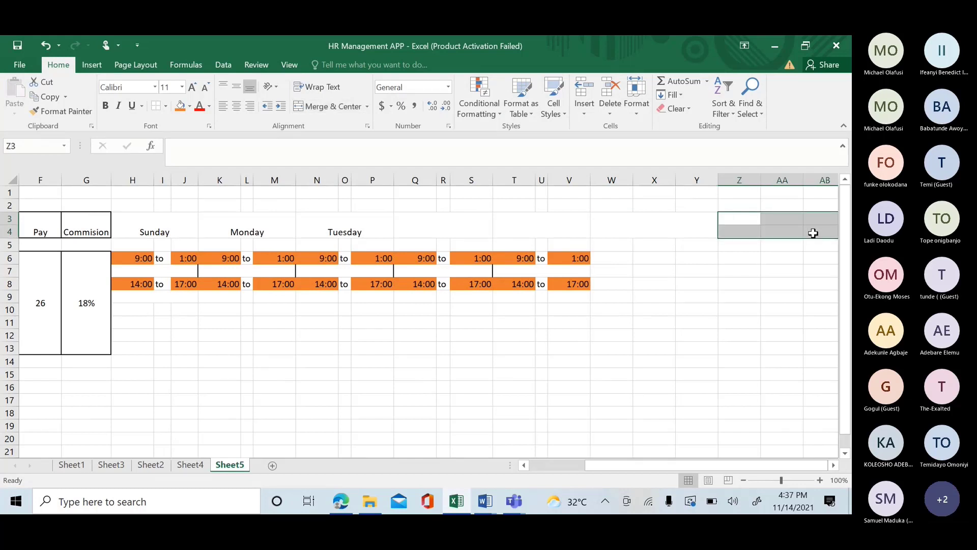
pyautogui.click(333, 105)
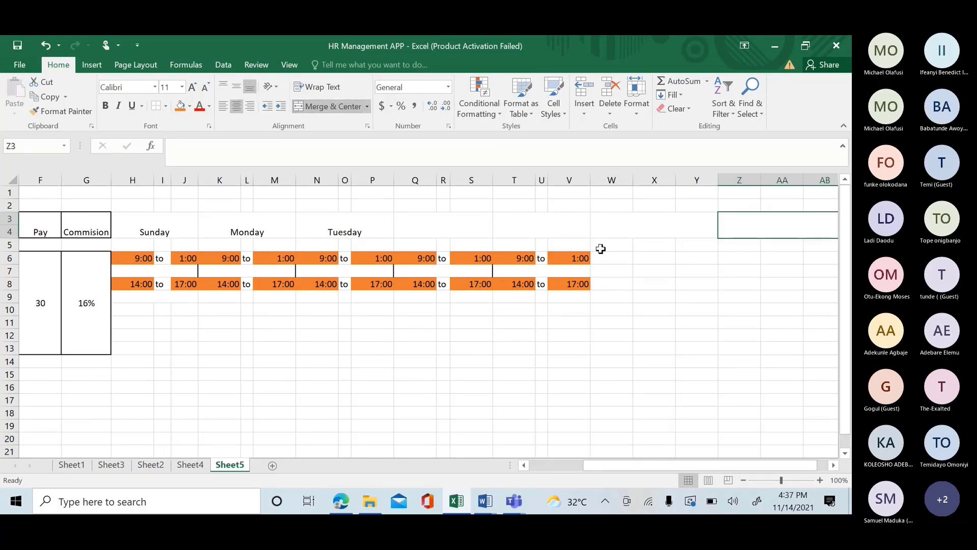
# Fill the weekday headers from Tuesday in N3 across the merged header cells through Saturday in Z3.
pyautogui.click(419, 225)
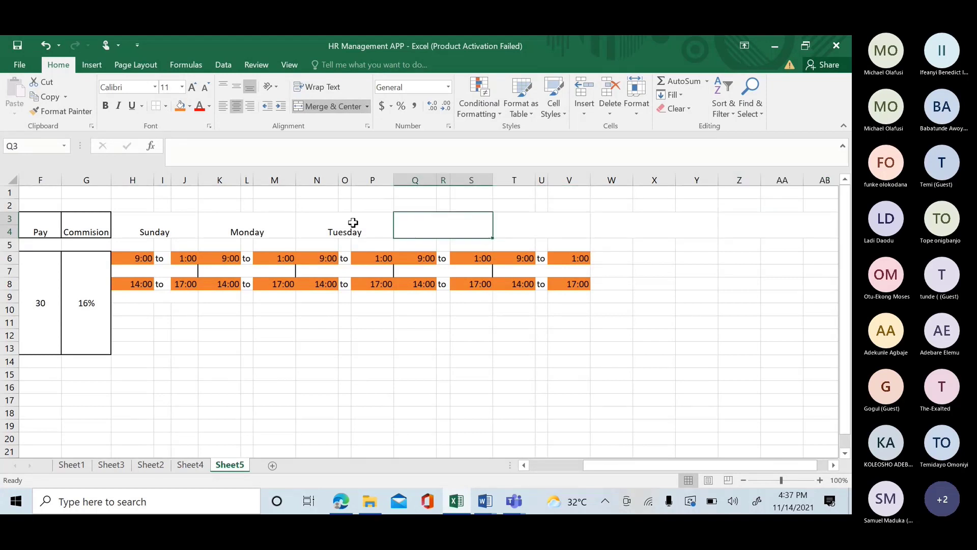
pyautogui.click(356, 222)
pyautogui.moveTo(355, 222); pyautogui.dragTo(749, 229)
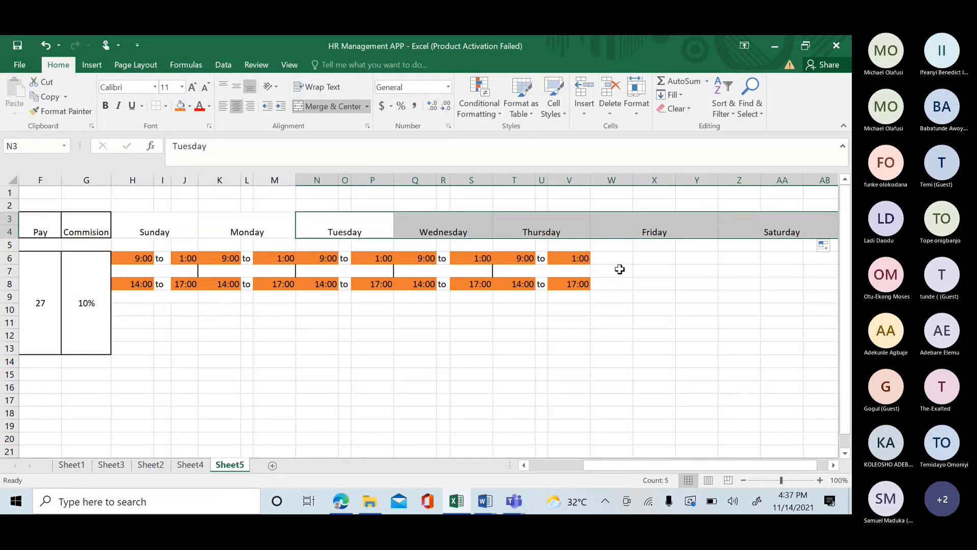
pyautogui.moveTo(620, 270); pyautogui.dragTo(654, 270)
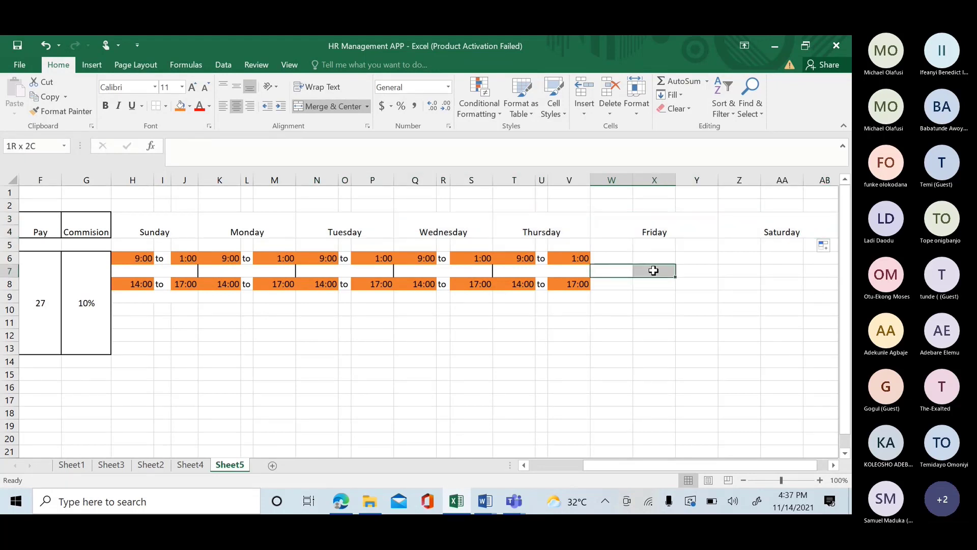
pyautogui.click(329, 106)
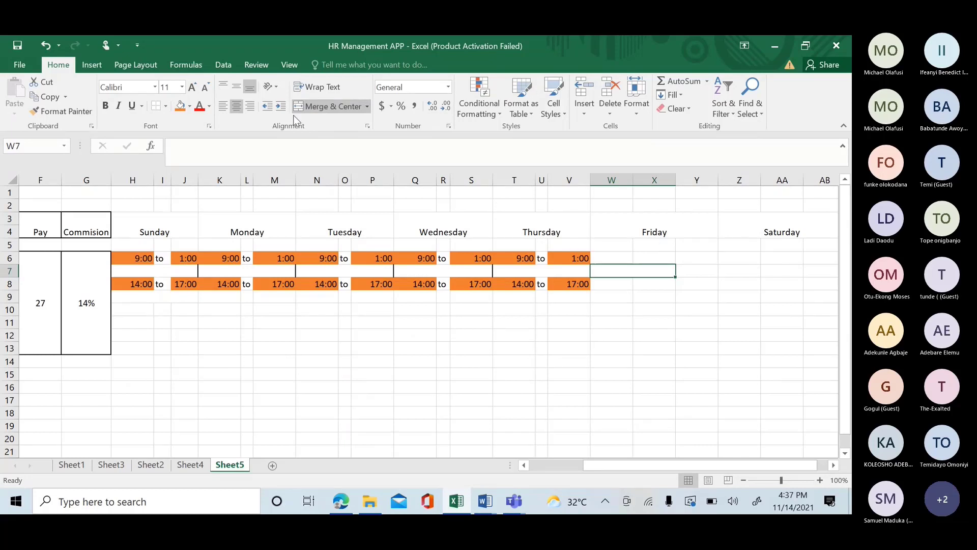
pyautogui.click(50, 46)
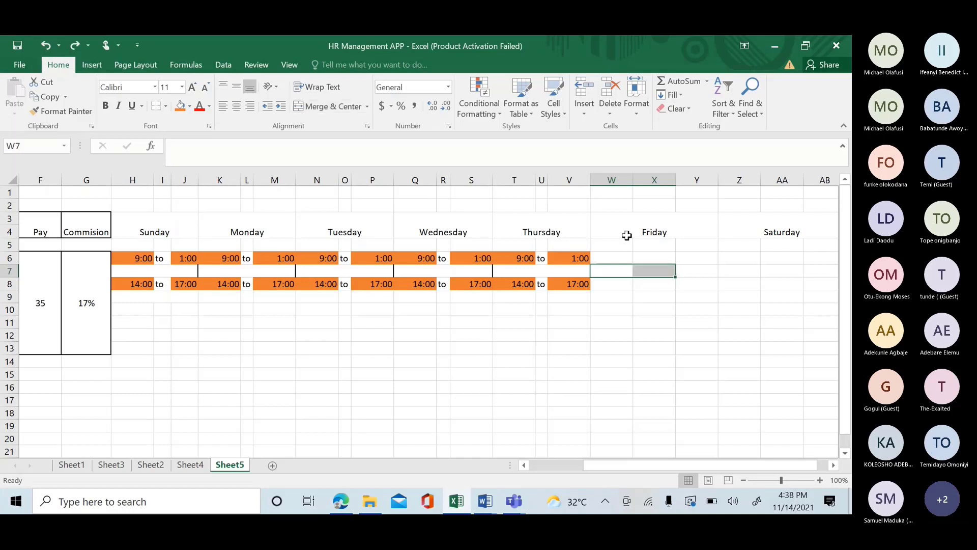
# Narrow column X, and copy the Thursday time block T6:V8 to the Friday and Saturday columns at W6 and Z6.
pyautogui.click(721, 256)
pyautogui.moveTo(676, 178); pyautogui.dragTo(654, 178)
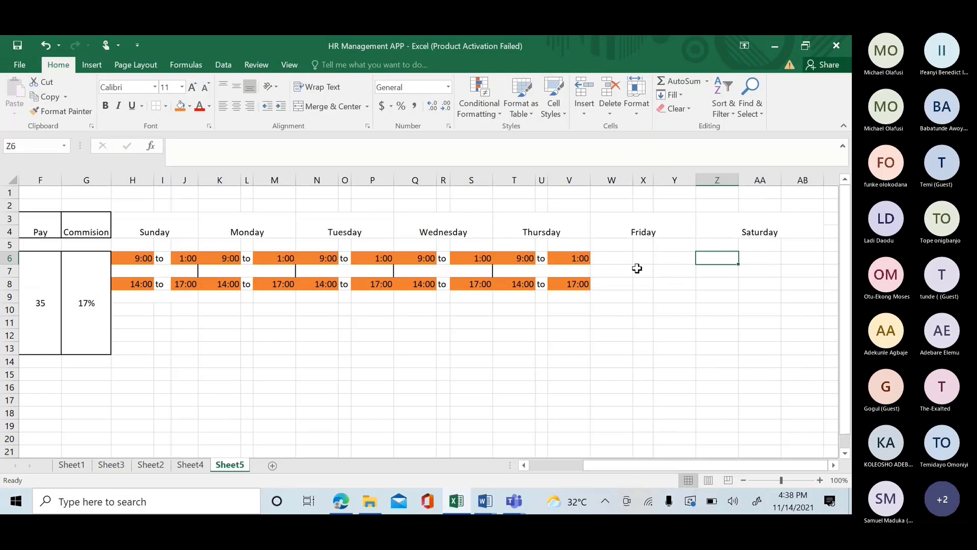
pyautogui.moveTo(514, 258); pyautogui.dragTo(568, 285)
pyautogui.hotkey('ctrl', 'c')
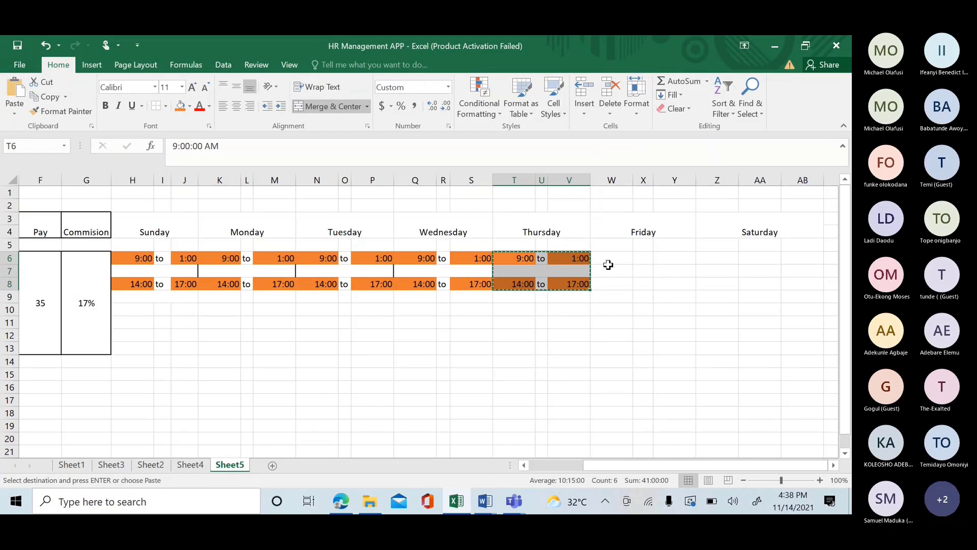
pyautogui.click(620, 258)
pyautogui.hotkey('ctrl', 'v')
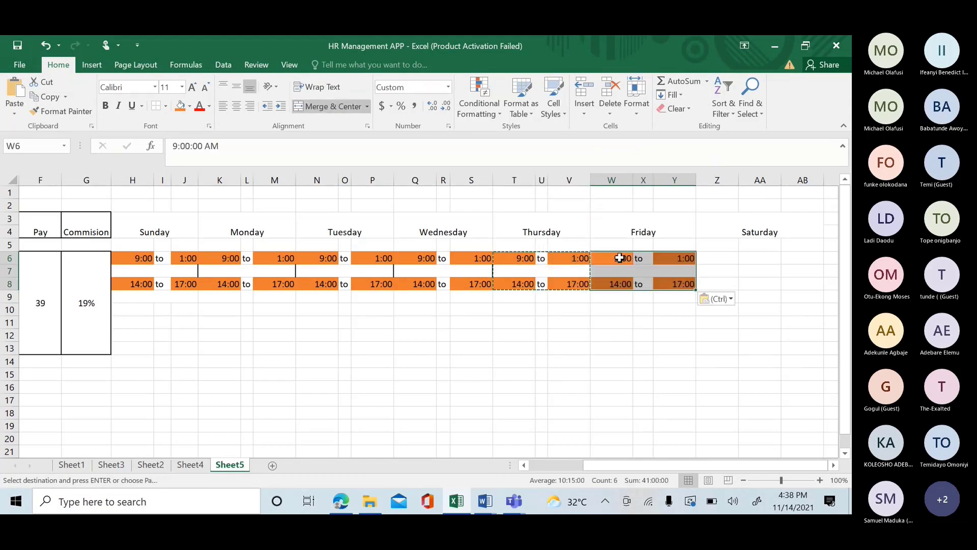
pyautogui.click(728, 258)
pyautogui.hotkey('ctrl', 'v')
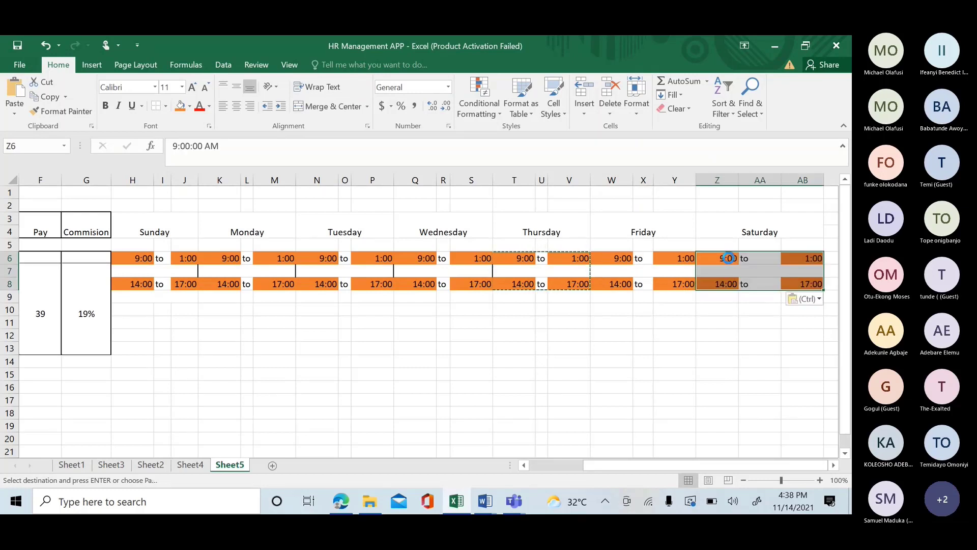
pyautogui.click(748, 435)
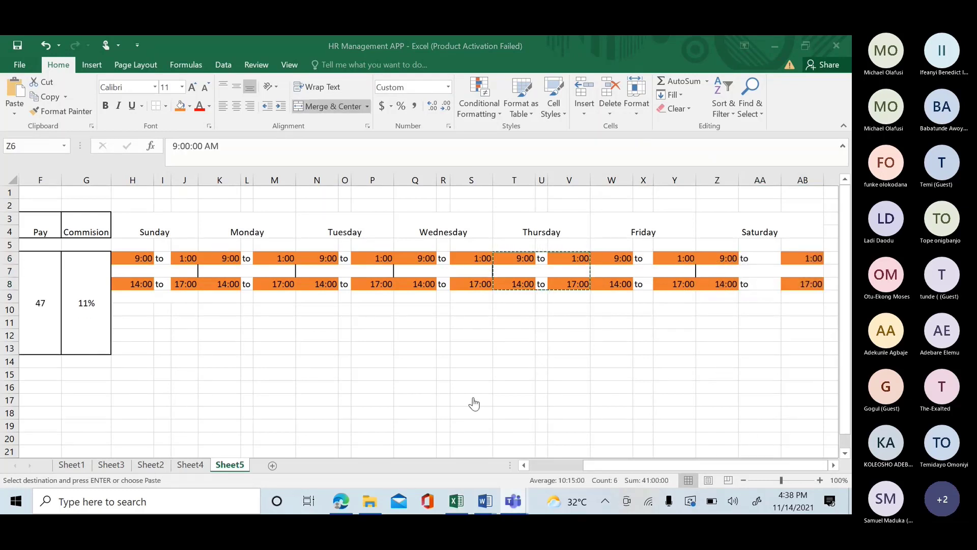
pyautogui.click(594, 465)
pyautogui.click(214, 349)
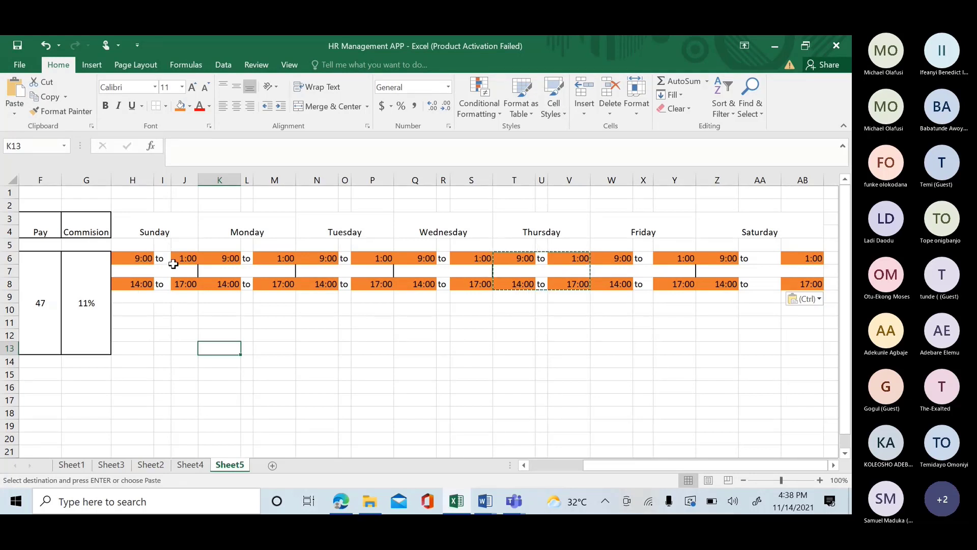
# Enter the formula =(J6-H6)*24 in merged cell H7 to calculate the hours of the first Sunday time range.
pyautogui.click(146, 273)
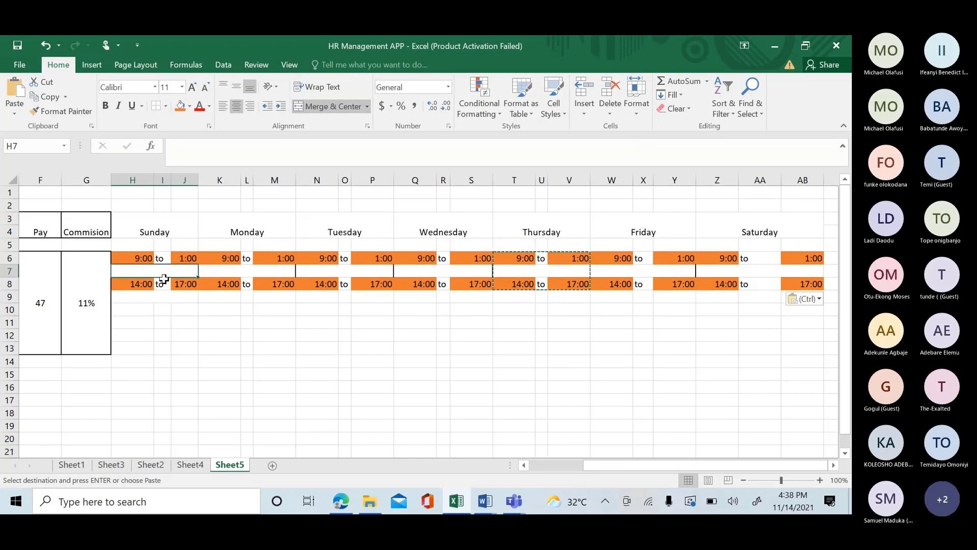
pyautogui.press('Escape')
pyautogui.write('=')
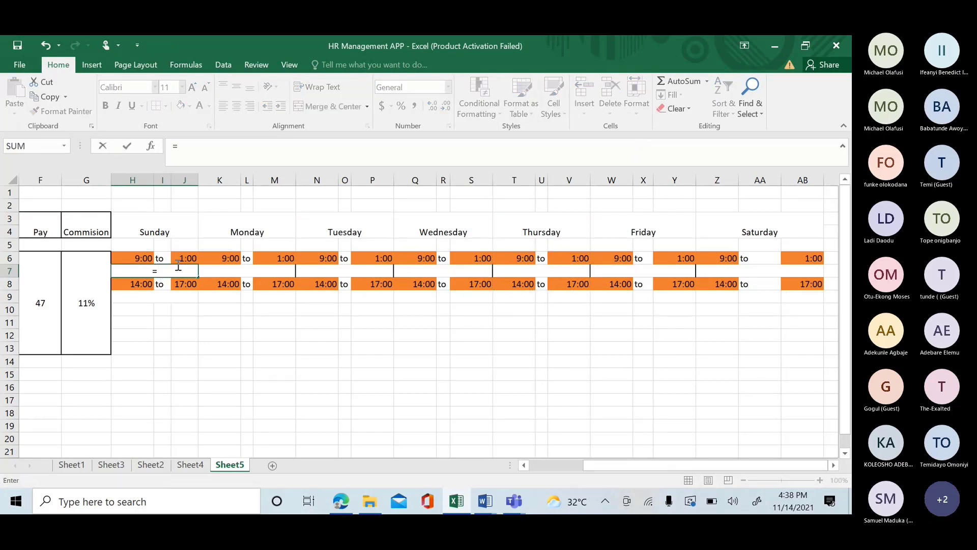
pyautogui.click(185, 259)
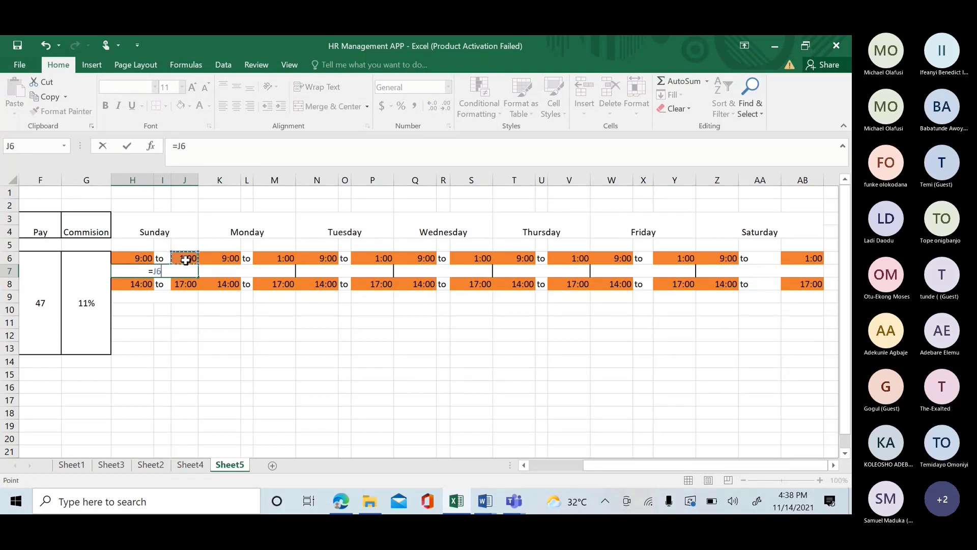
pyautogui.write('-')
pyautogui.press('BackSpace')
pyautogui.click(186, 257)
pyautogui.write('-')
pyautogui.click(139, 258)
pyautogui.write(')')
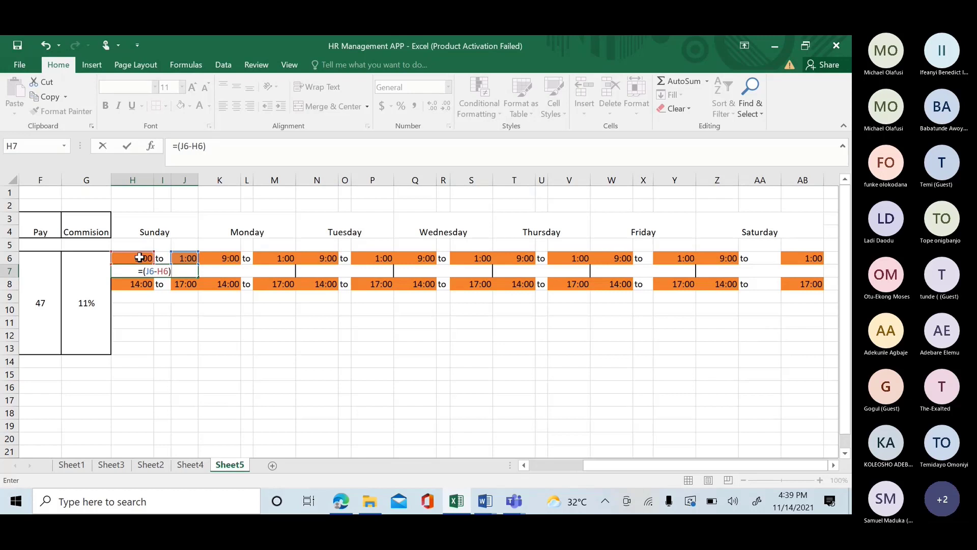
pyautogui.write('*24')
pyautogui.press('Return')
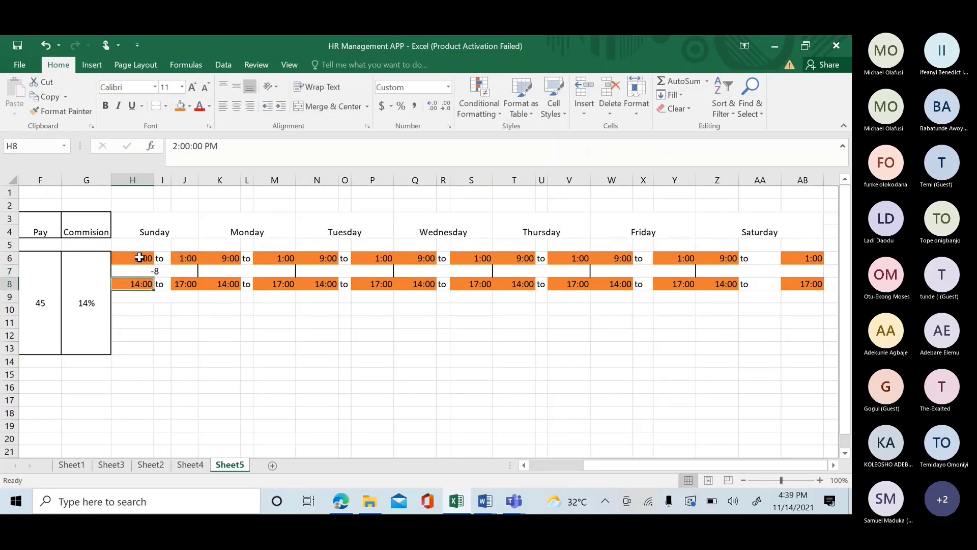
# Remove the multiplication by 24 from the H7 formula, leaving =(J6-H6).
pyautogui.click(156, 270)
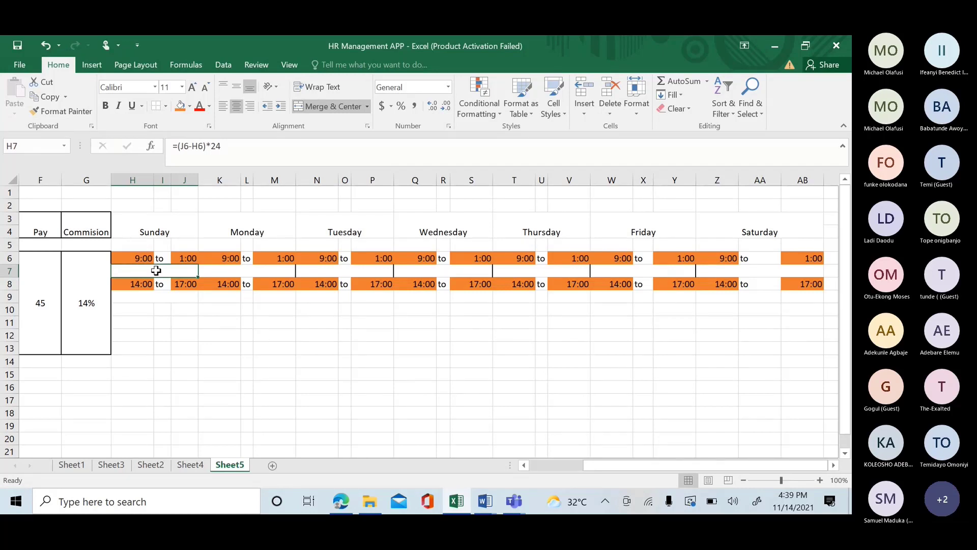
pyautogui.click(228, 149)
pyautogui.press('BackSpace')
pyautogui.press('BackSpace')
pyautogui.press('BackSpace')
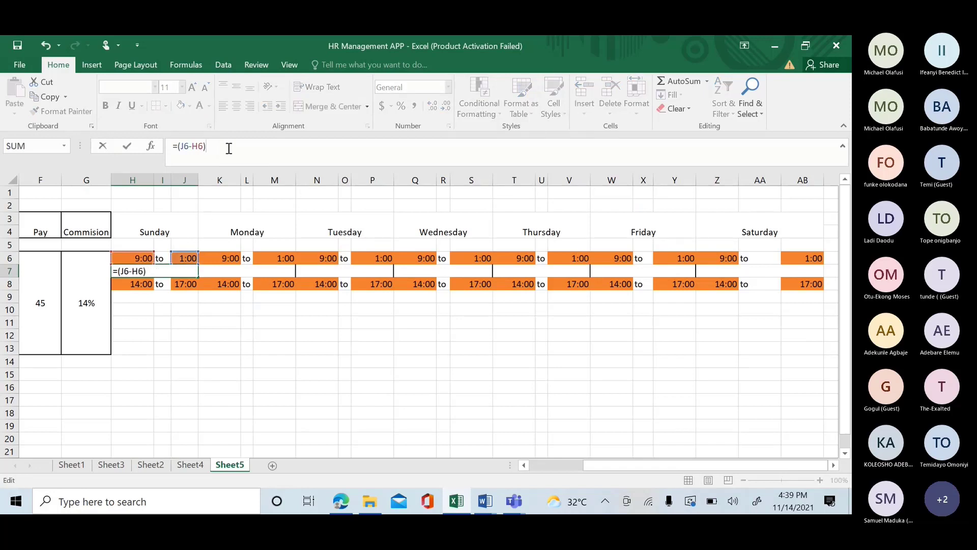
pyautogui.press('Return')
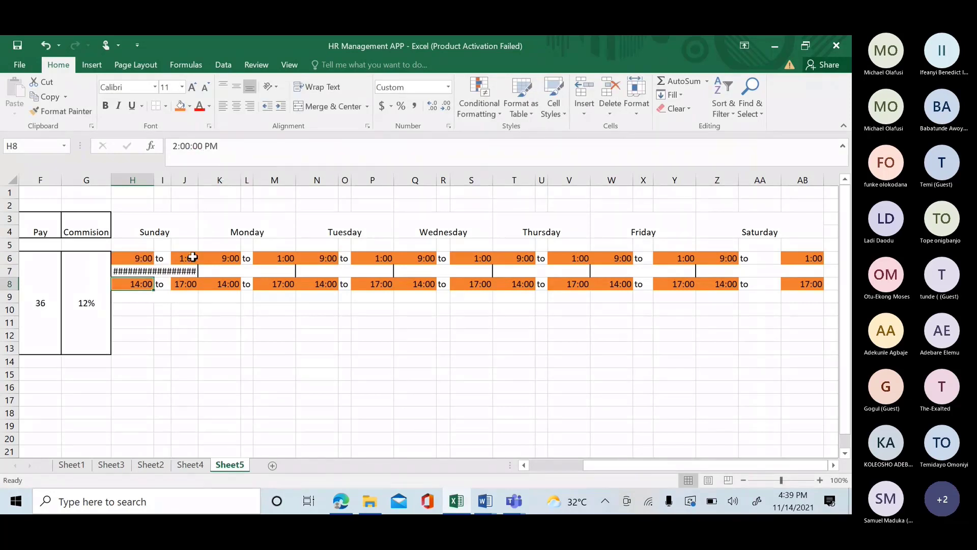
# Try the General and Time number formats on the Sunday hours formula in merged cell H7.
pyautogui.click(184, 270)
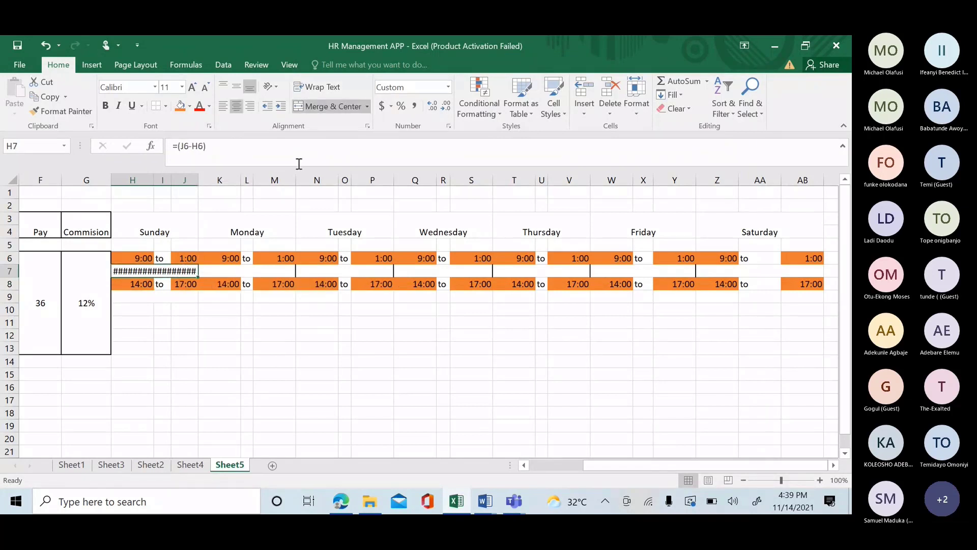
pyautogui.click(448, 87)
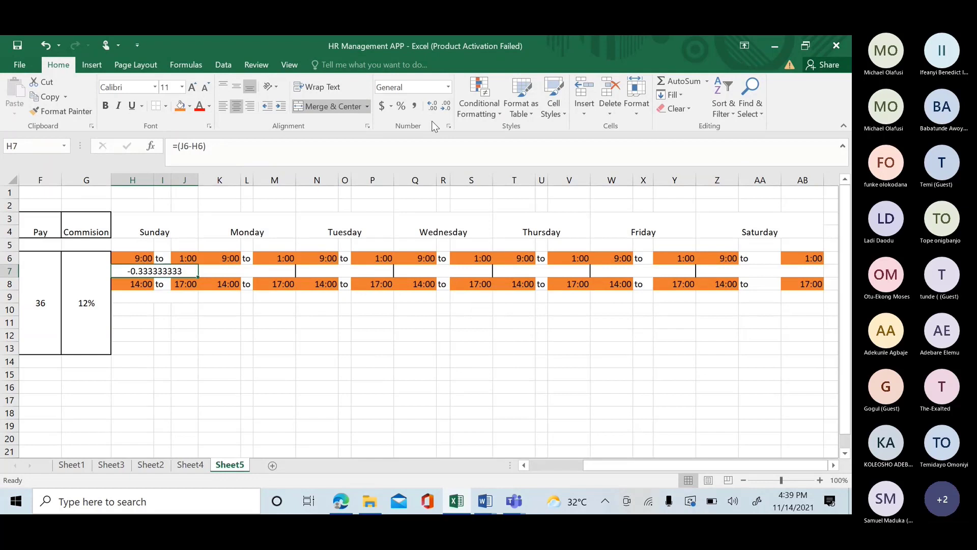
pyautogui.click(448, 87)
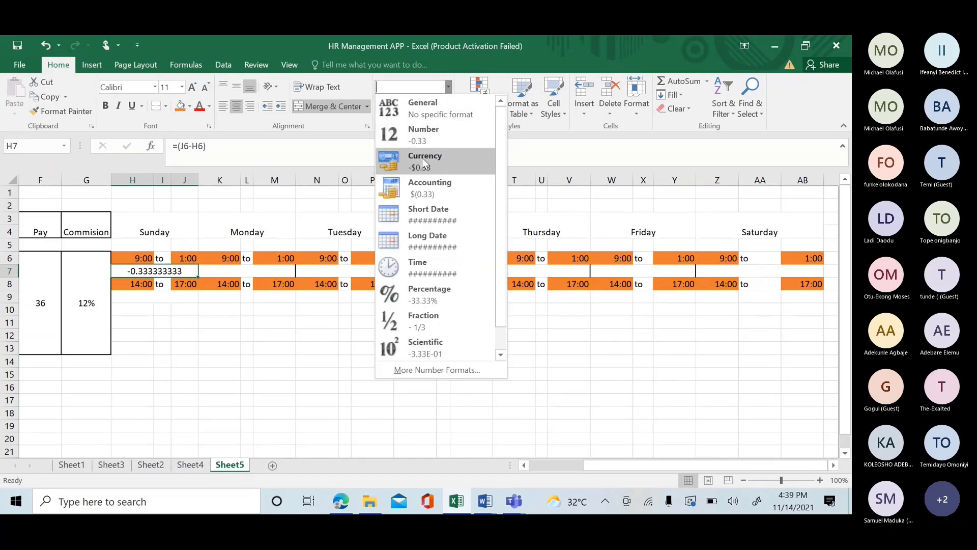
pyautogui.click(408, 265)
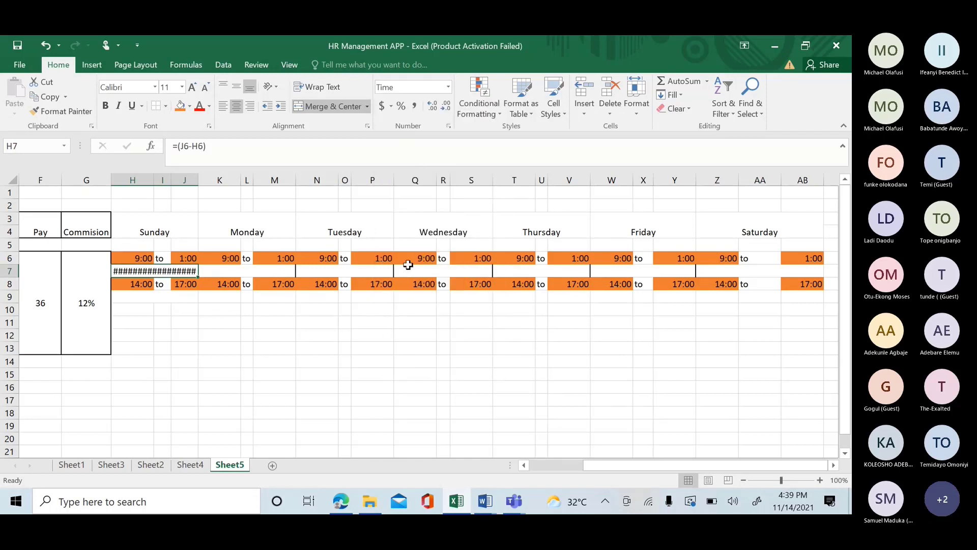
# Multiply the H7 formula by 24 so it reads =(J6-H6)*24.
pyautogui.click(219, 148)
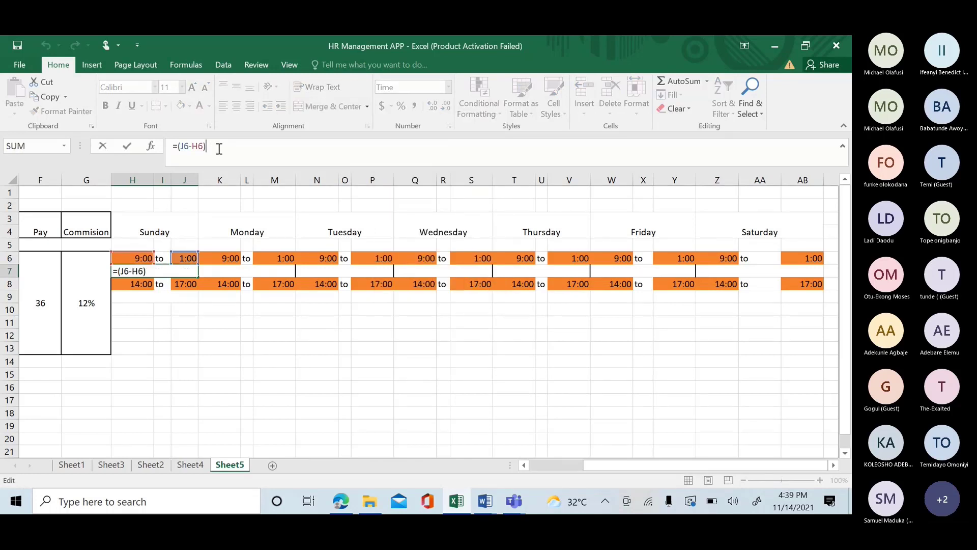
pyautogui.write('*24')
pyautogui.press('Return')
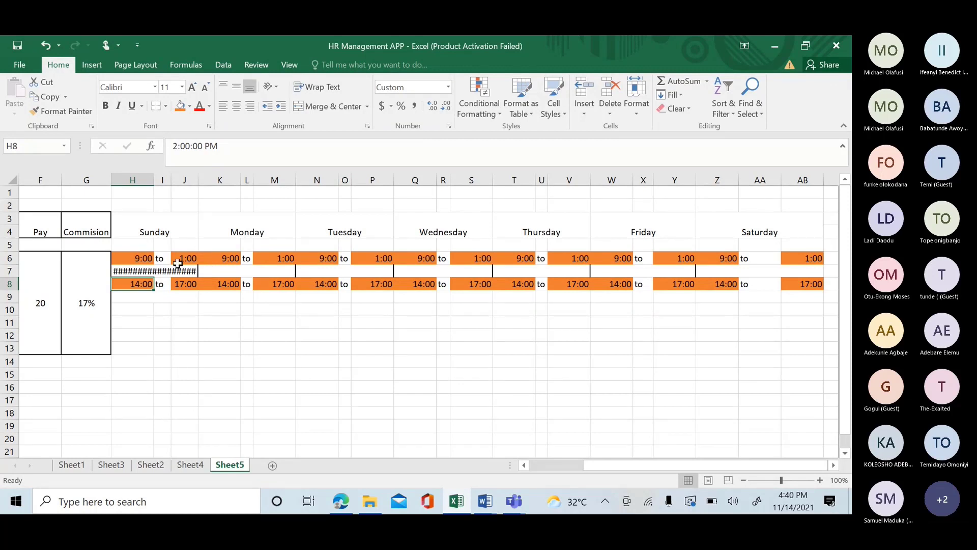
# Undo the recent number format and formula changes in H7, back to the General-formatted =(J6-H6)*24.
pyautogui.click(45, 45)
pyautogui.click(45, 45)
pyautogui.click(45, 45)
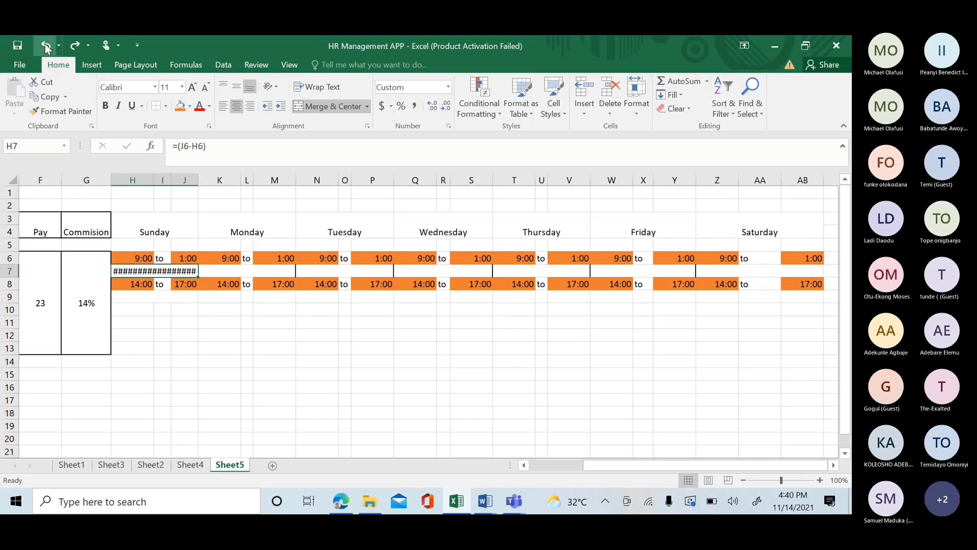
pyautogui.click(44, 45)
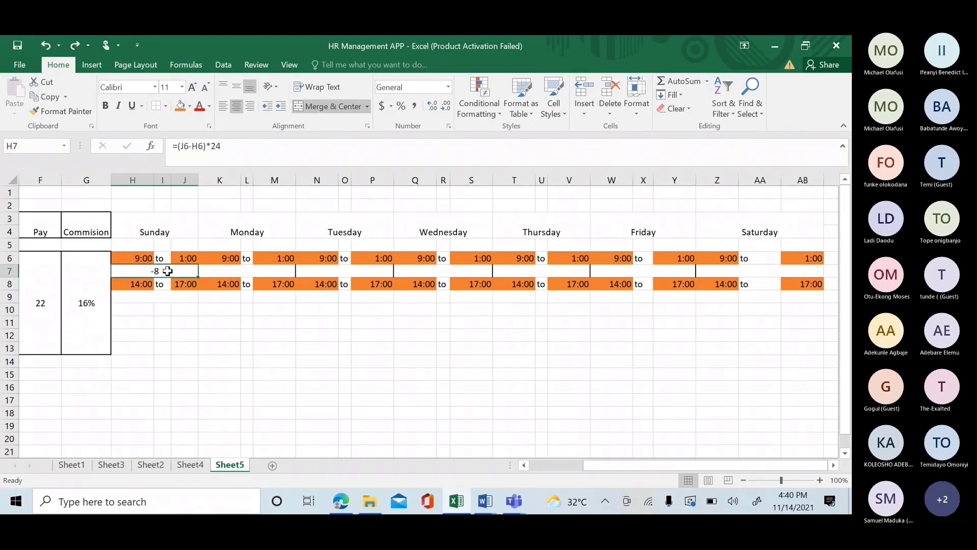
# Clear the hours formula from merged cell H7 below the first Sunday time range.
pyautogui.press('BackSpace')
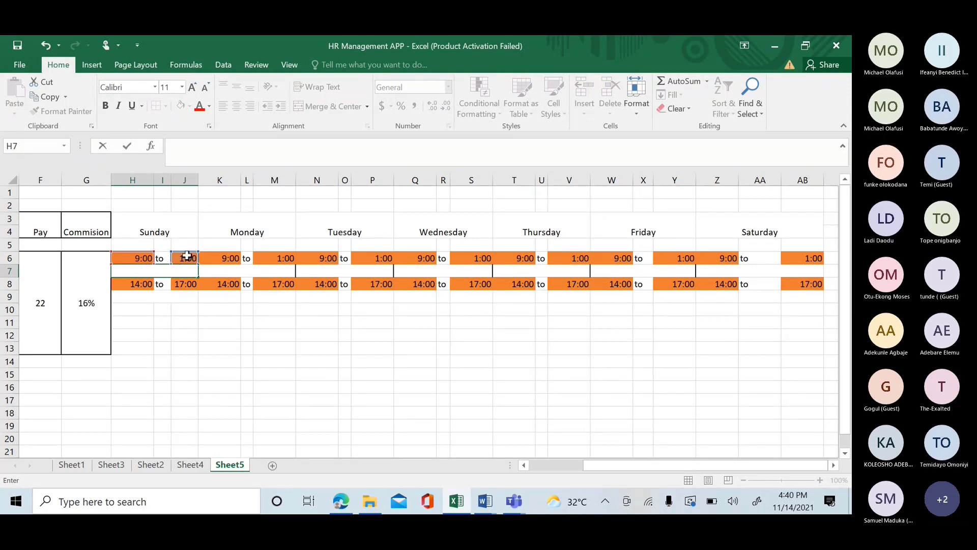
pyautogui.doubleClick(187, 256)
pyautogui.click(172, 323)
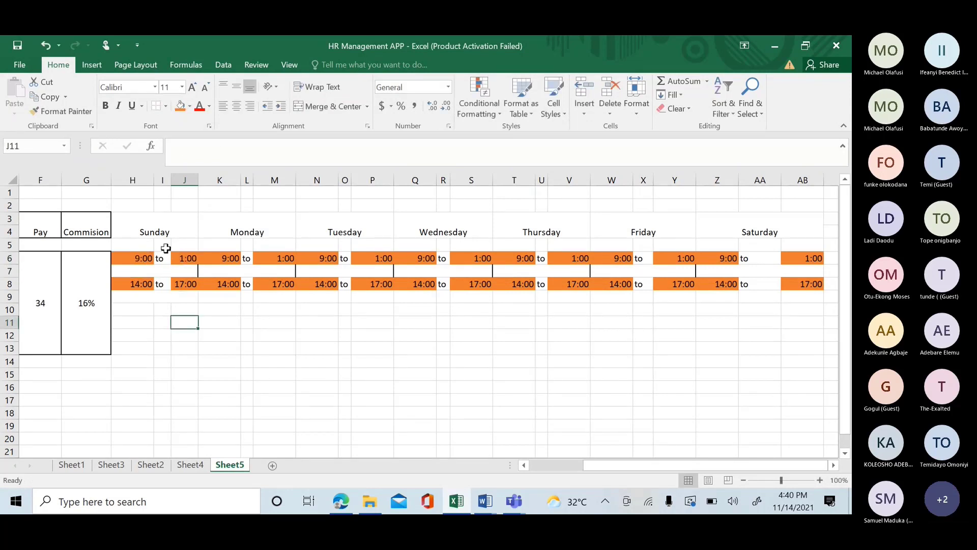
# Set the end time of the first Sunday range in J6 to 13:00.
pyautogui.click(185, 258)
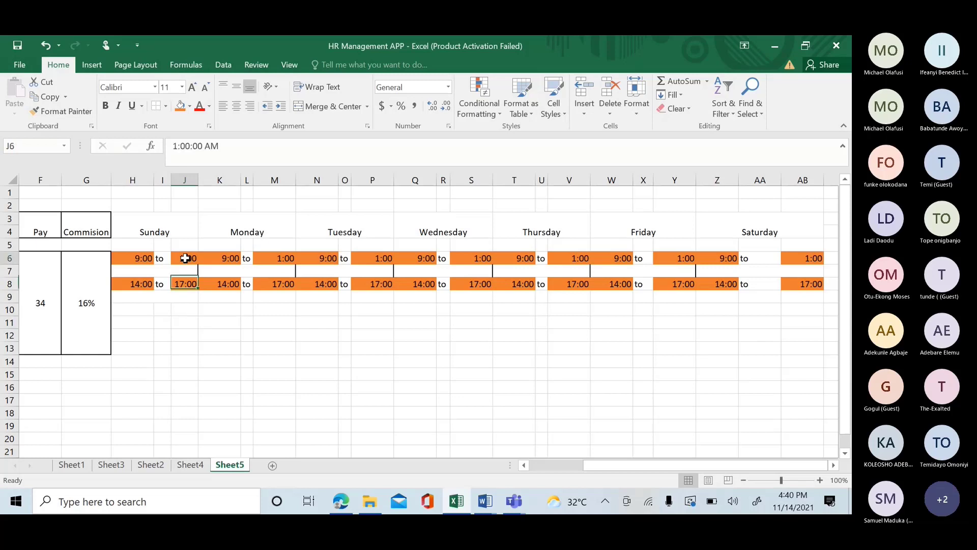
pyautogui.write('1')
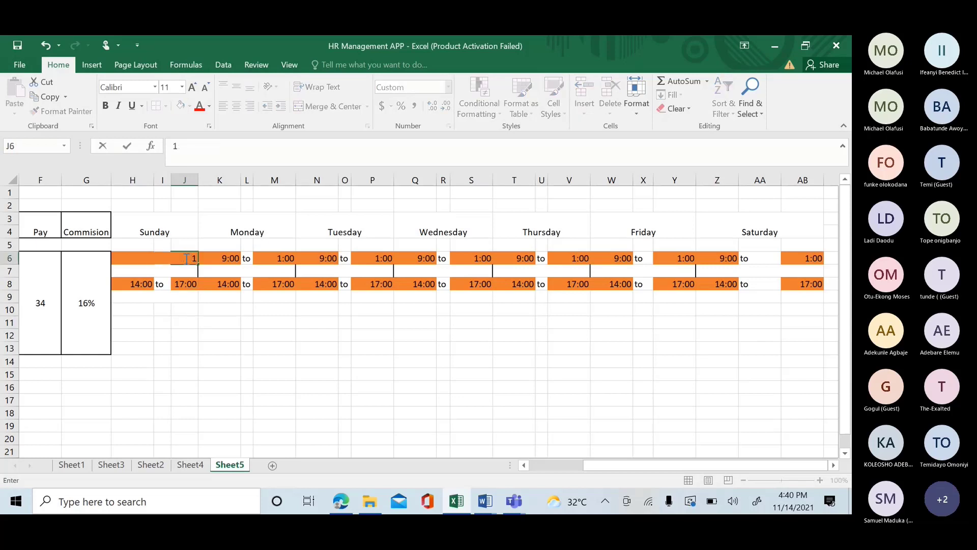
pyautogui.click(200, 348)
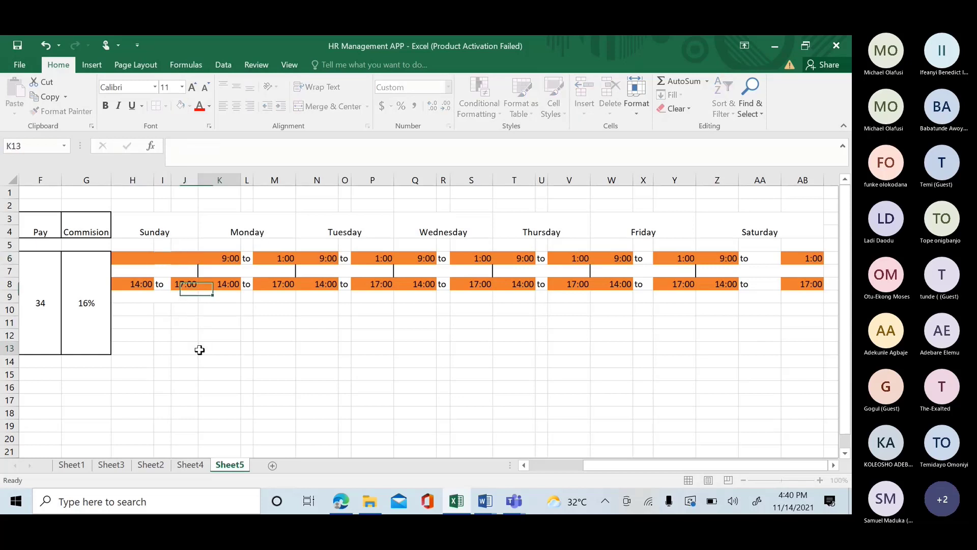
pyautogui.click(183, 258)
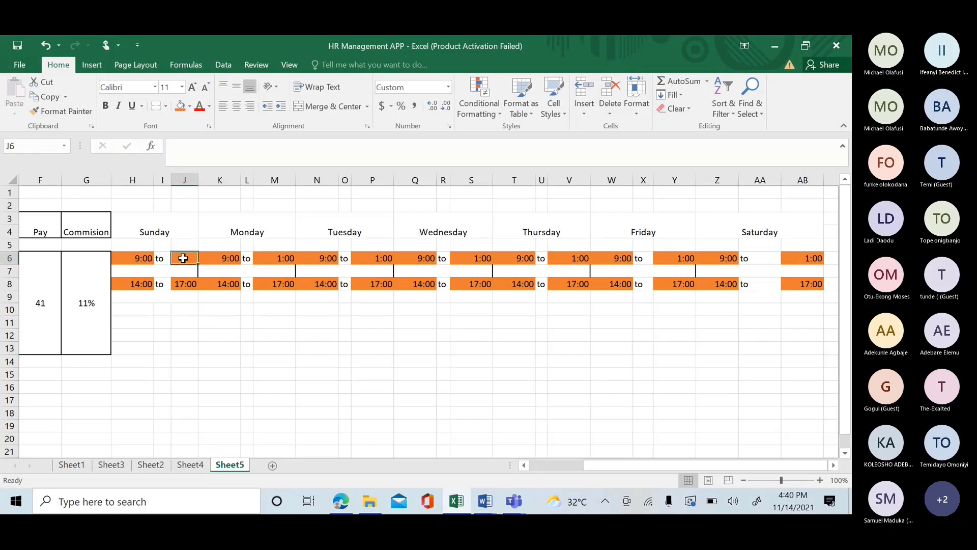
pyautogui.write('13')
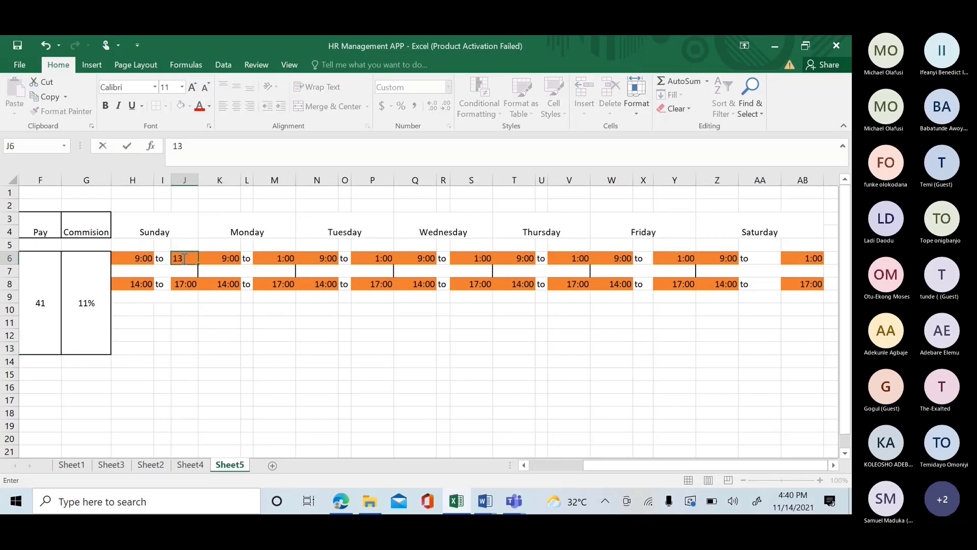
pyautogui.write(':00')
pyautogui.press('Return')
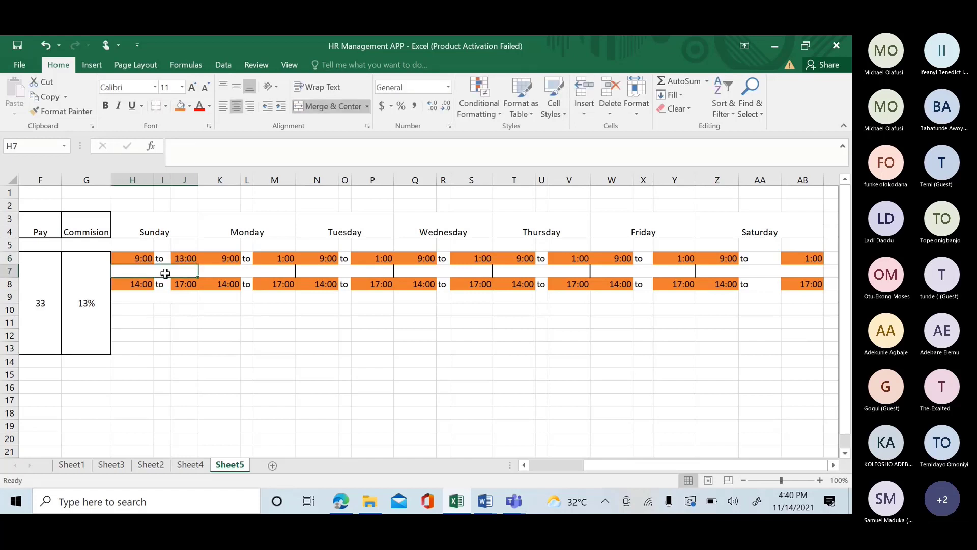
# Copy the Sunday time block H6:J8 over the Monday, Tuesday and Wednesday blocks starting at K6, N6 and Q6.
pyautogui.click(136, 258)
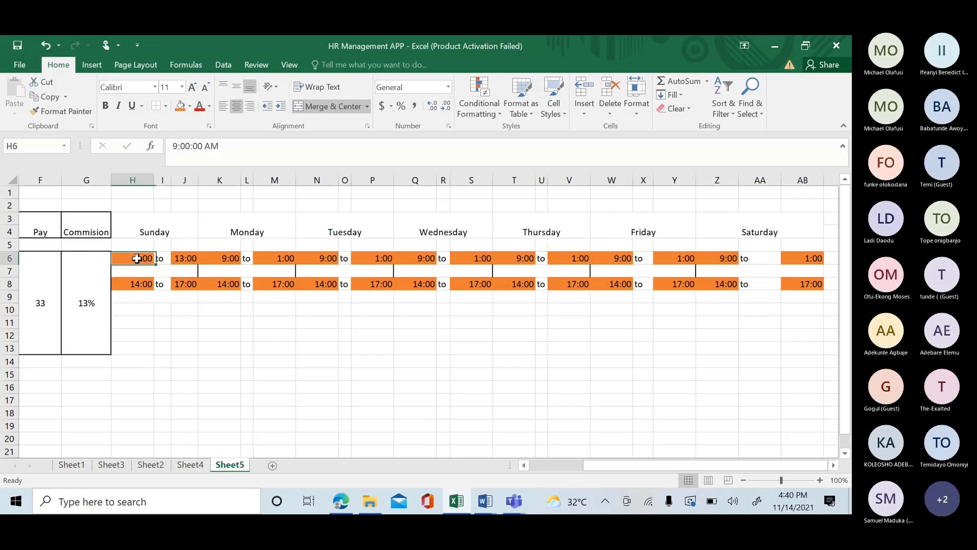
pyautogui.moveTo(136, 259); pyautogui.dragTo(181, 282)
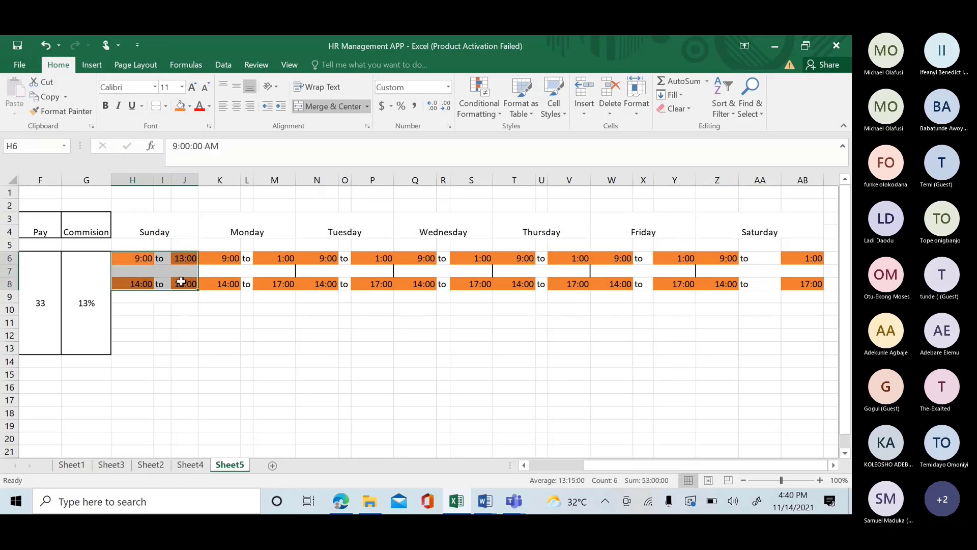
pyautogui.hotkey('ctrl', 'c')
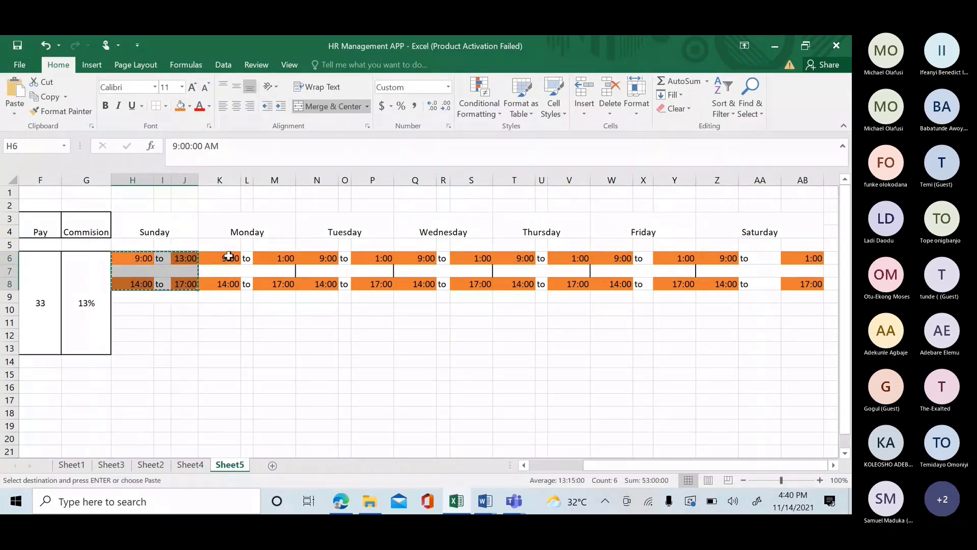
pyautogui.click(229, 257)
pyautogui.hotkey('ctrl', 'v')
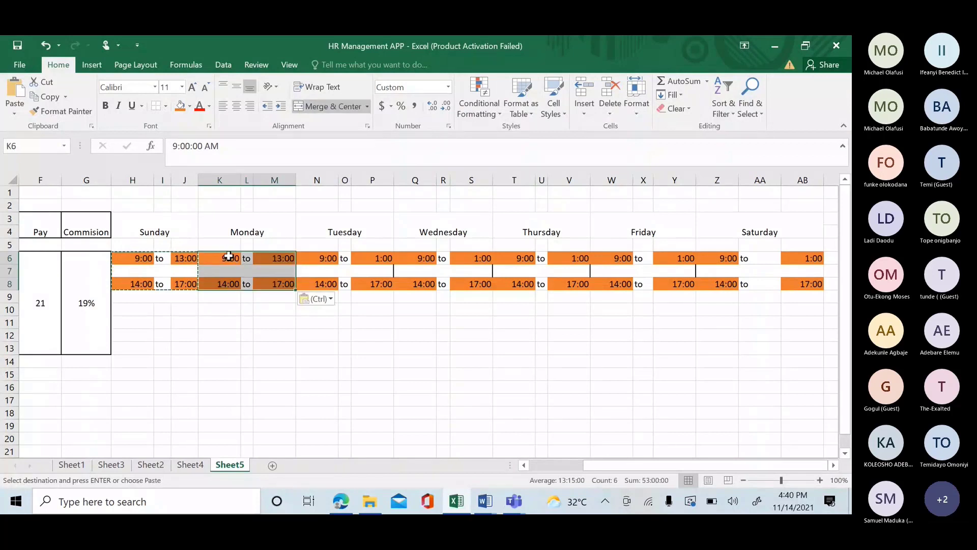
pyautogui.click(327, 258)
pyautogui.hotkey('ctrl', 'v')
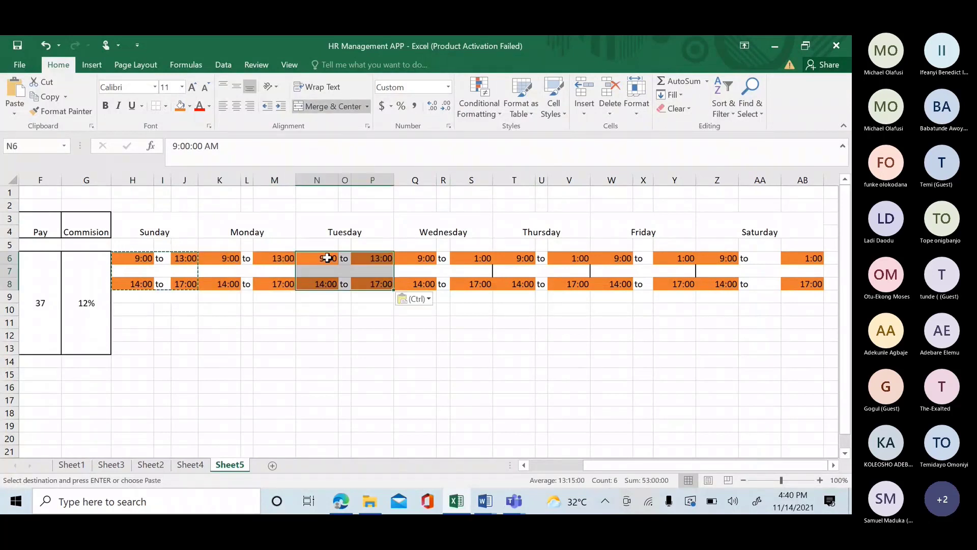
pyautogui.click(417, 258)
pyautogui.hotkey('ctrl', 'v')
# Paste the copied Sunday time block over the Thursday, Friday and Saturday blocks starting at T6, W6 and Z6.
pyautogui.click(523, 258)
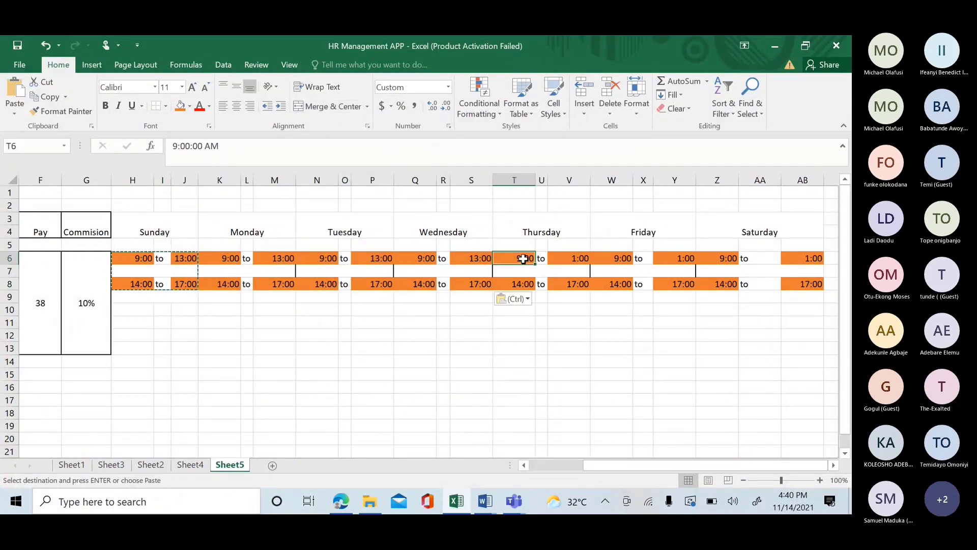
pyautogui.hotkey('ctrl', 'v')
pyautogui.click(618, 258)
pyautogui.hotkey('ctrl', 'v')
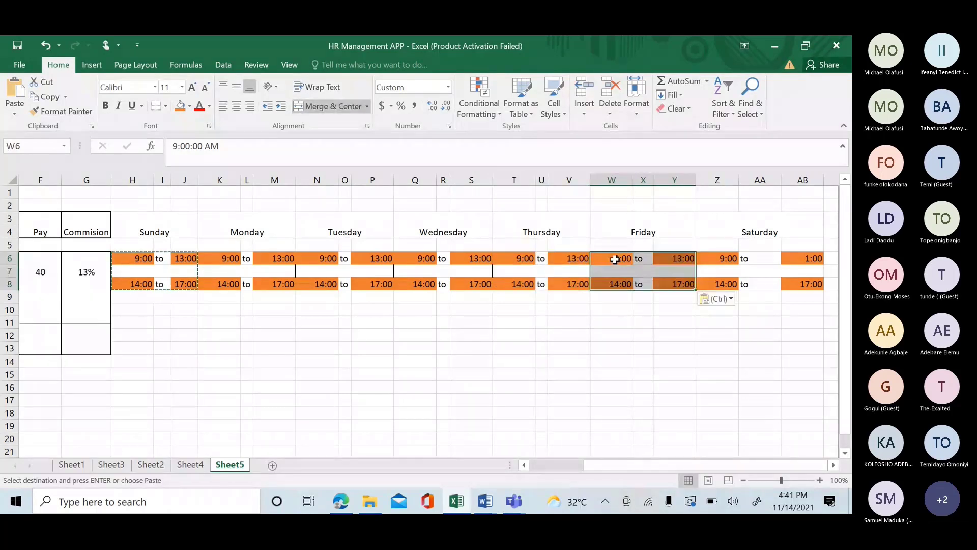
pyautogui.click(717, 256)
pyautogui.hotkey('ctrl', 'v')
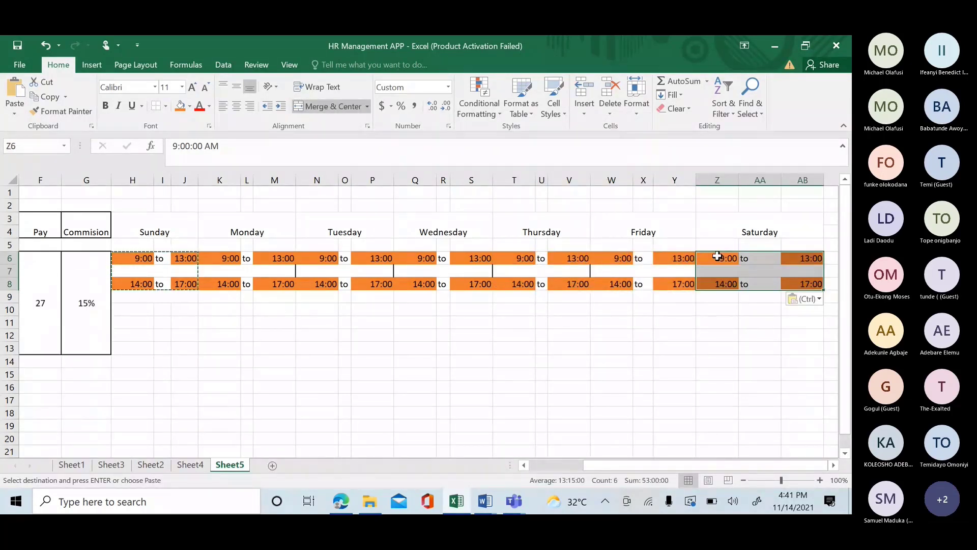
# Start a new hours formula with =( in merged cell H7 under the first Sunday time range.
pyautogui.click(141, 269)
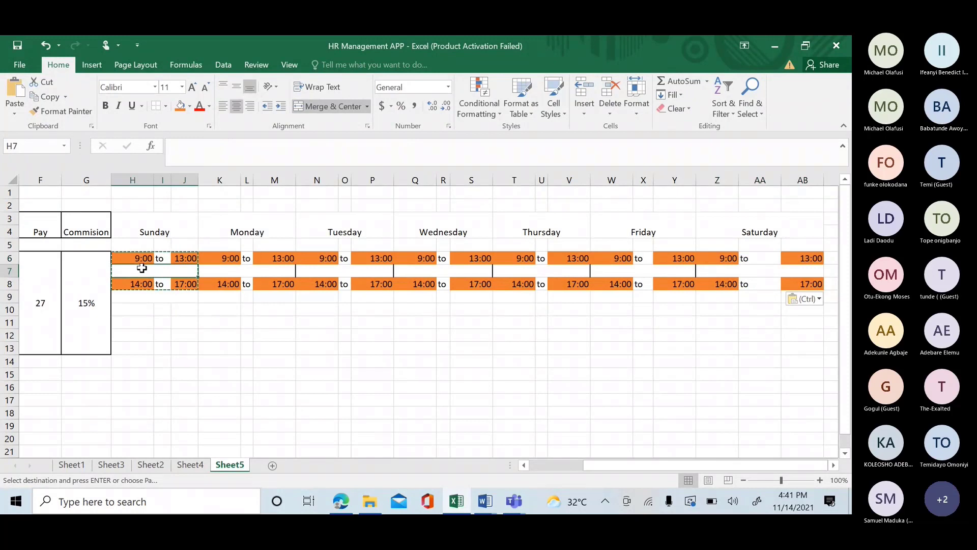
pyautogui.write('=')
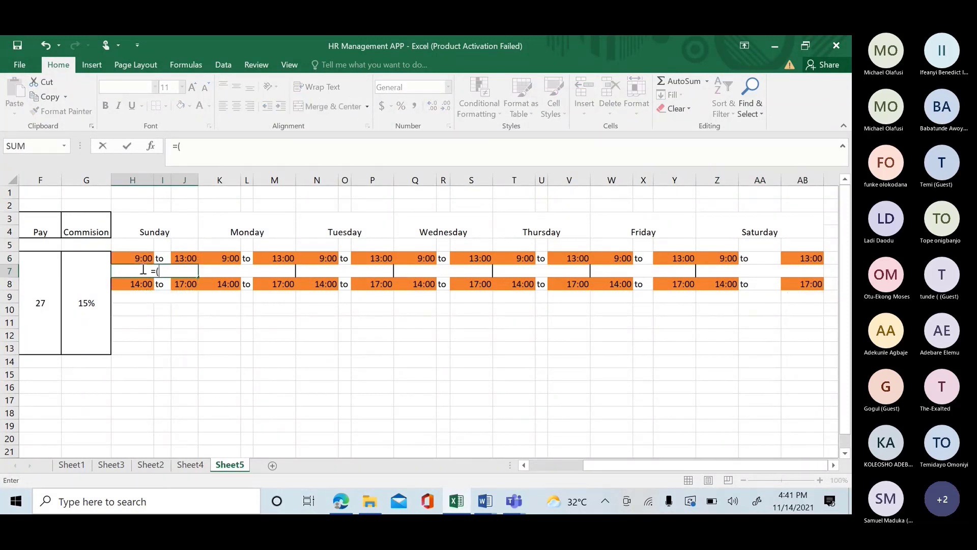
# Calculate Sunday's first-shift hours in H7 with the formula =(J6-H6)*24.
pyautogui.write('(')
pyautogui.click(195, 258)
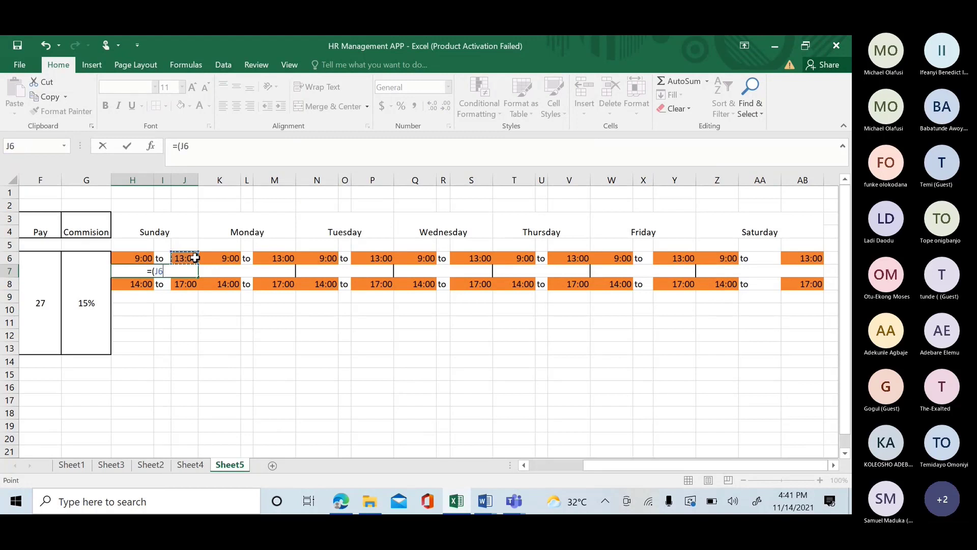
pyautogui.write('-')
pyautogui.click(145, 257)
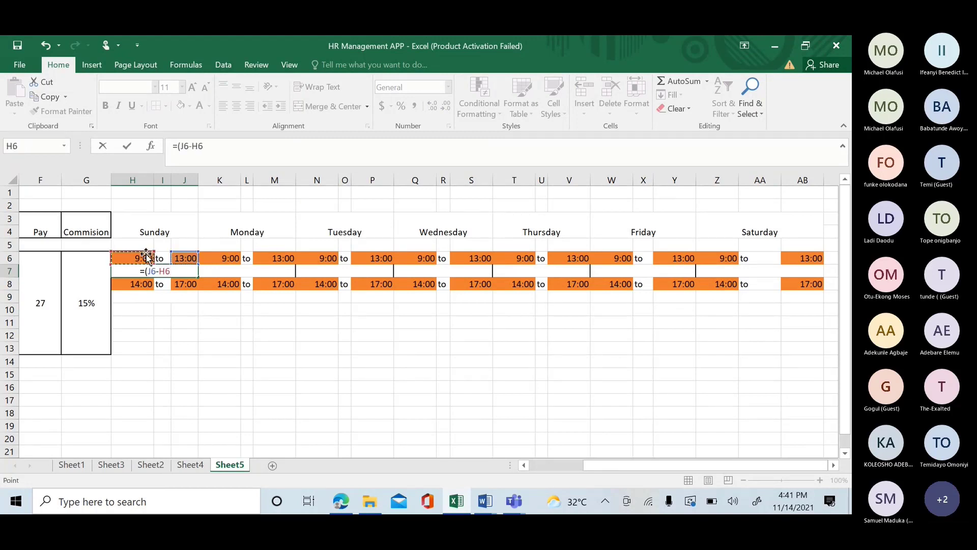
pyautogui.write(')*24')
pyautogui.press('Return')
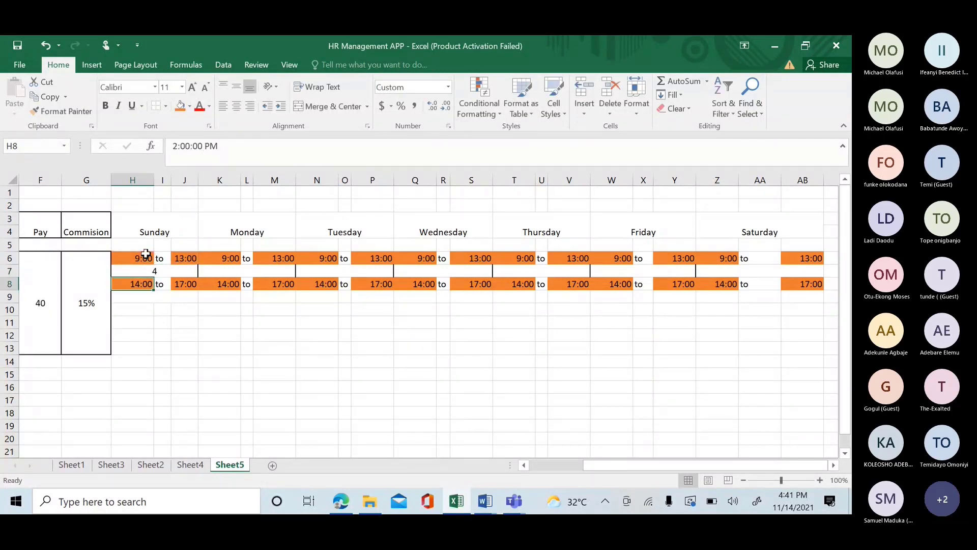
# Calculate Sunday's second-shift hours in H9 with the formula =(J8-H8)*24.
pyautogui.click(141, 298)
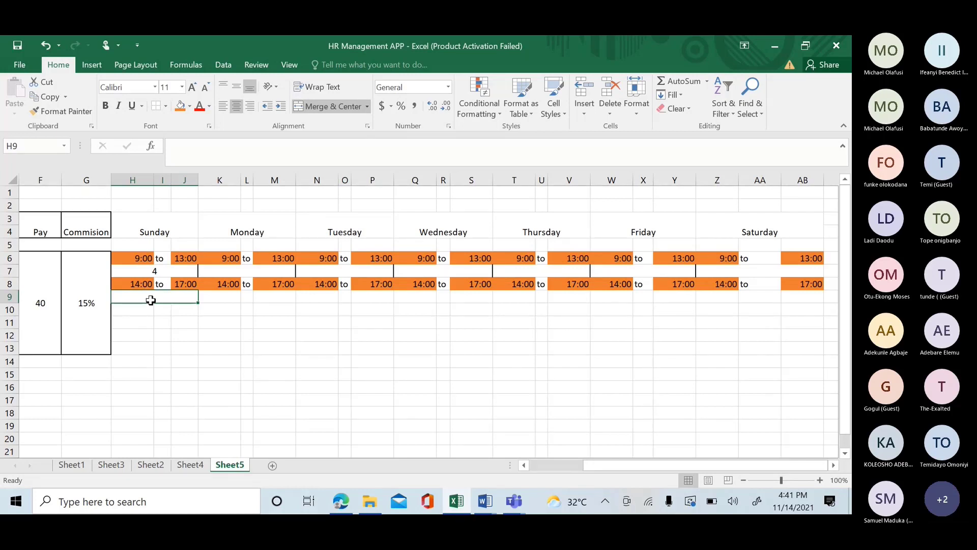
pyautogui.write('=')
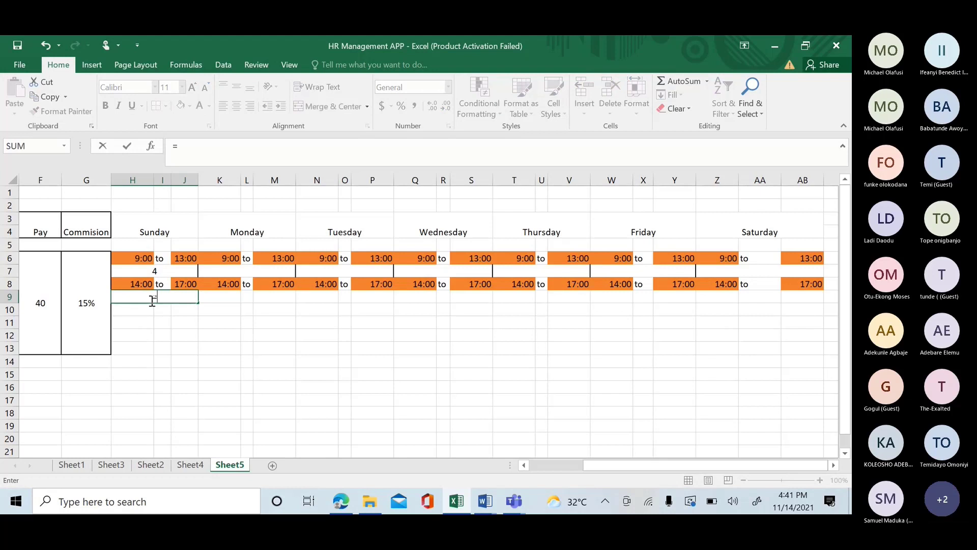
pyautogui.write('(')
pyautogui.click(185, 286)
pyautogui.write('-')
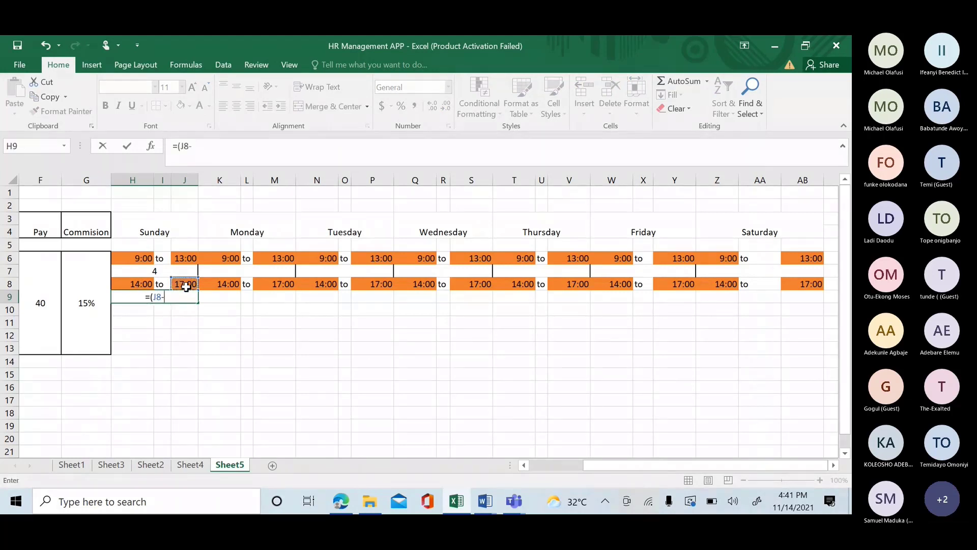
pyautogui.click(142, 282)
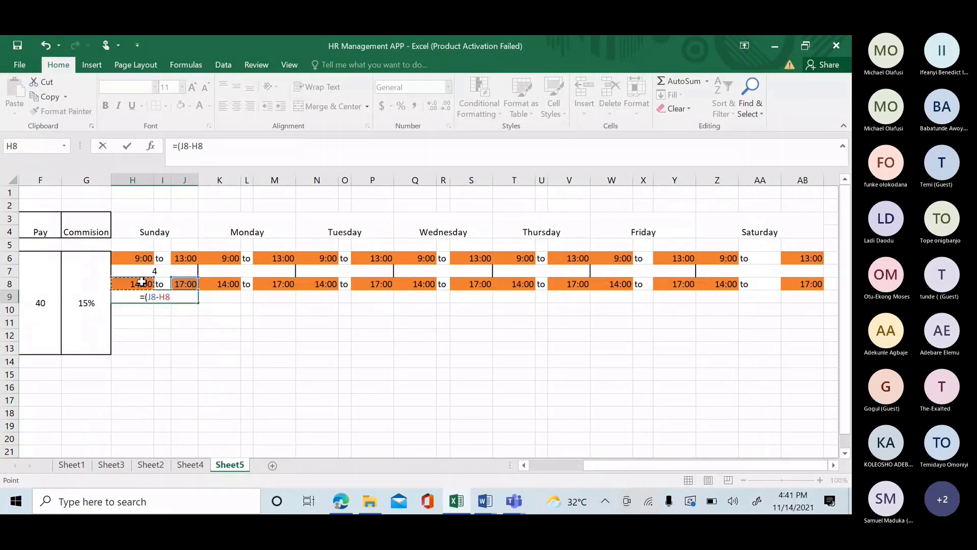
pyautogui.write(')*24')
pyautogui.press('Return')
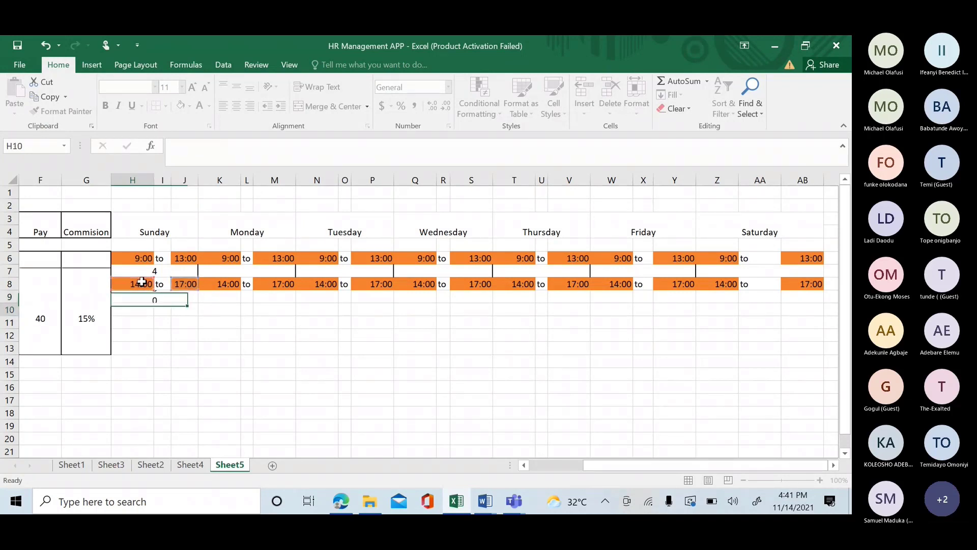
# Fill the Sunday hours formulas in rows 7 and 9 across to Saturday.
pyautogui.click(153, 271)
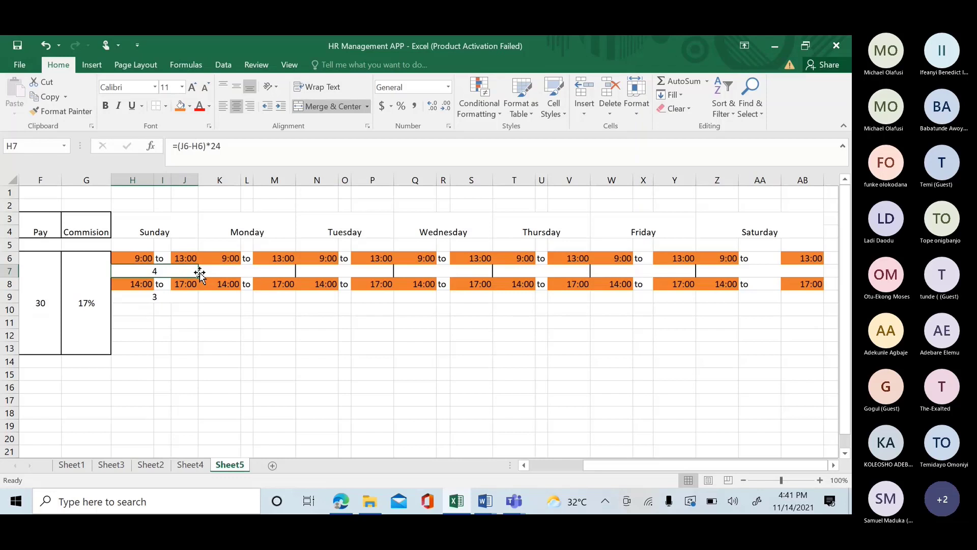
pyautogui.moveTo(199, 275); pyautogui.dragTo(769, 267)
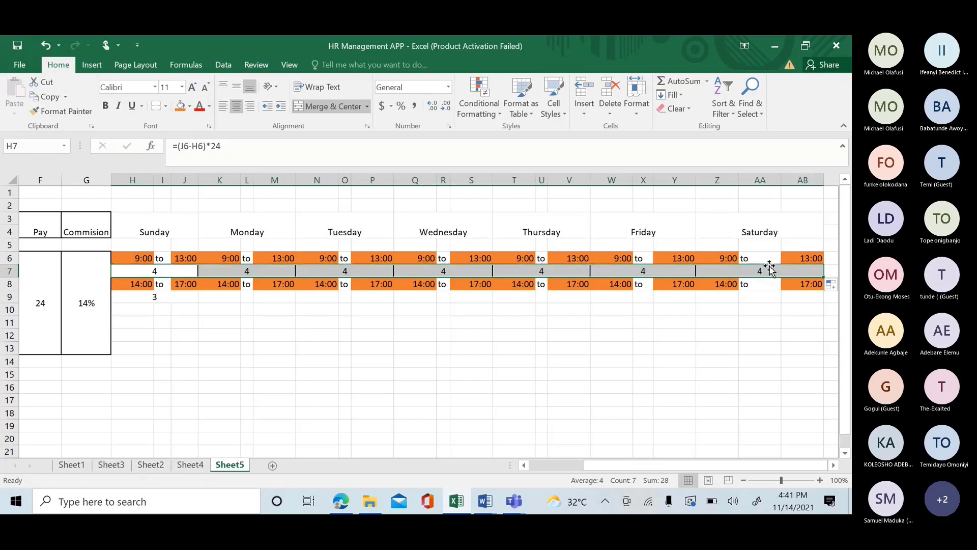
pyautogui.click(151, 297)
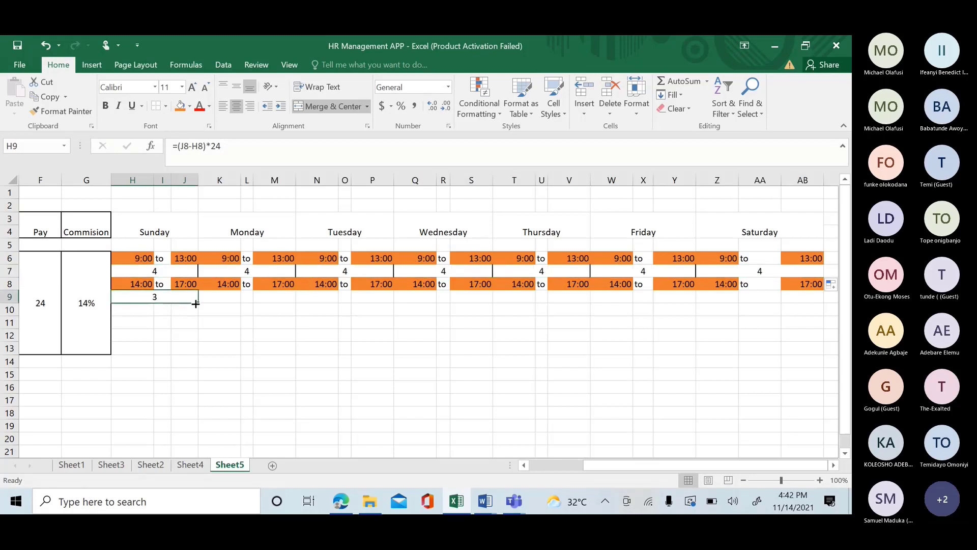
pyautogui.moveTo(197, 302); pyautogui.dragTo(831, 284)
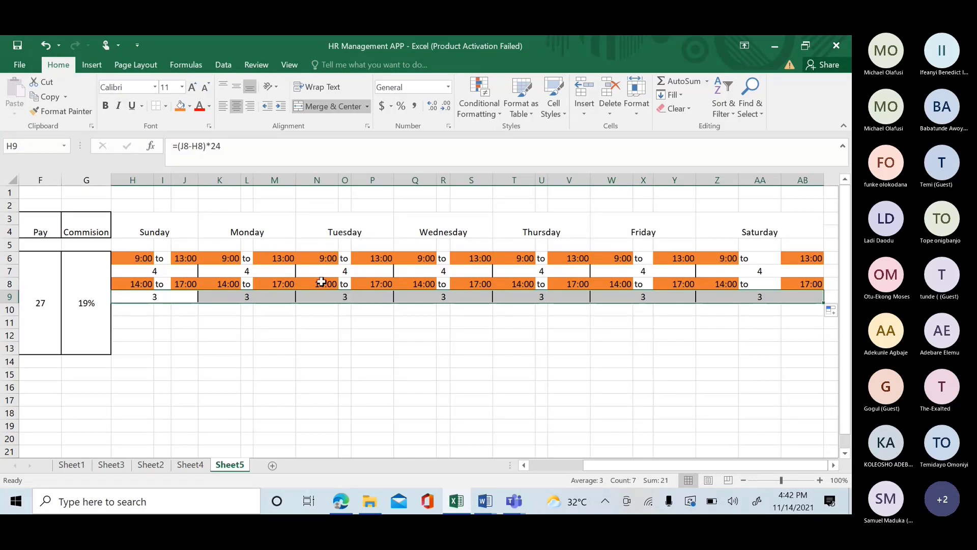
# Clear the second-shift start and end times in row 8 for Tuesday, Wednesday and Thursday.
pyautogui.click(322, 282)
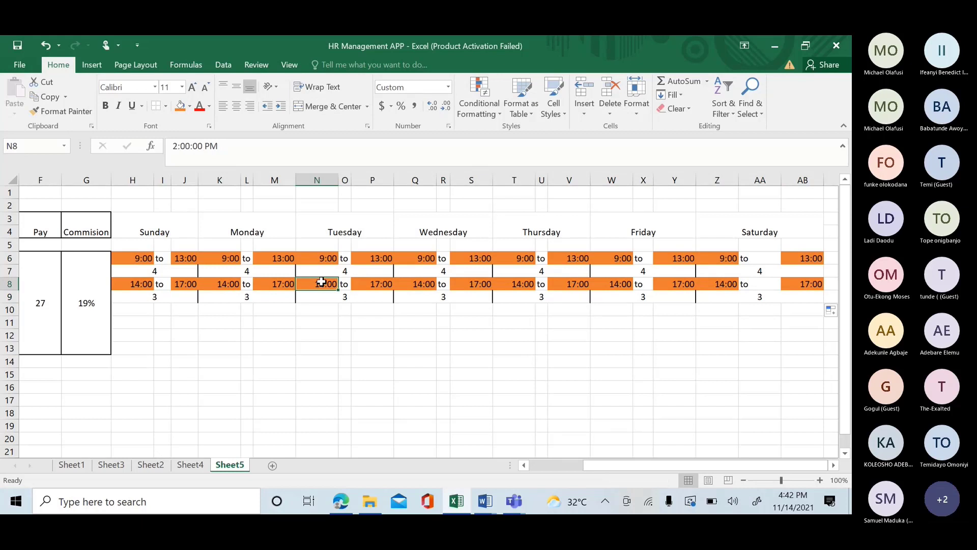
pyautogui.press('Delete')
pyautogui.click(376, 280)
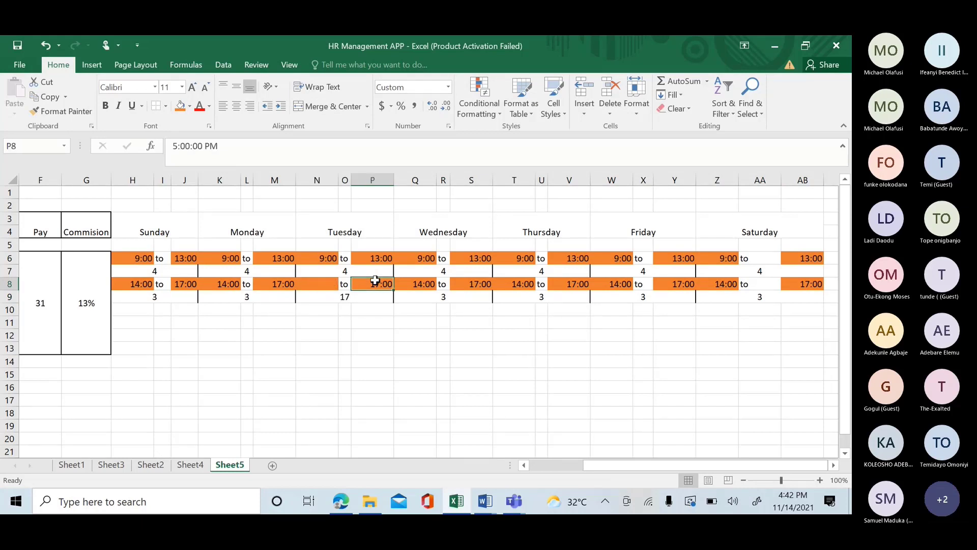
pyautogui.press('Delete')
pyautogui.click(415, 283)
pyautogui.press('Delete')
pyautogui.click(471, 284)
pyautogui.press('Delete')
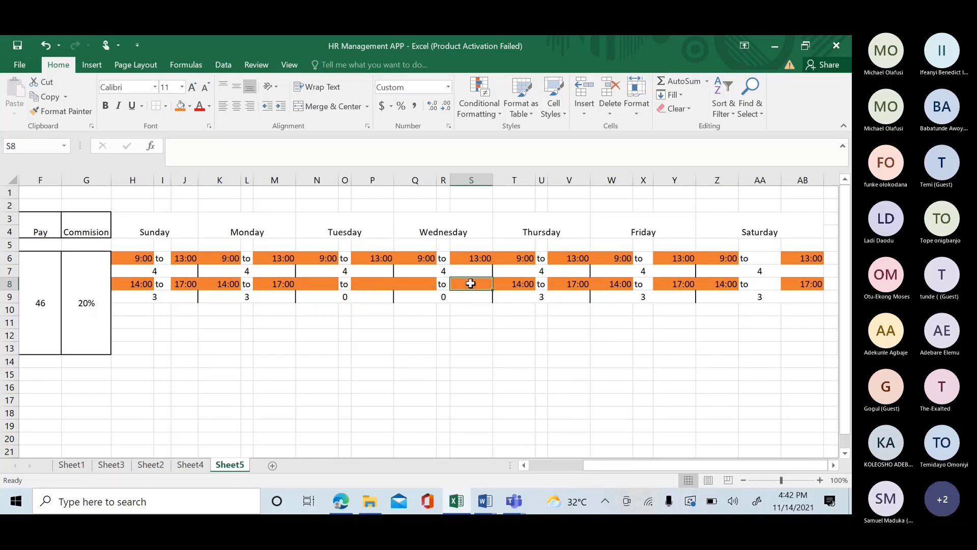
pyautogui.click(520, 283)
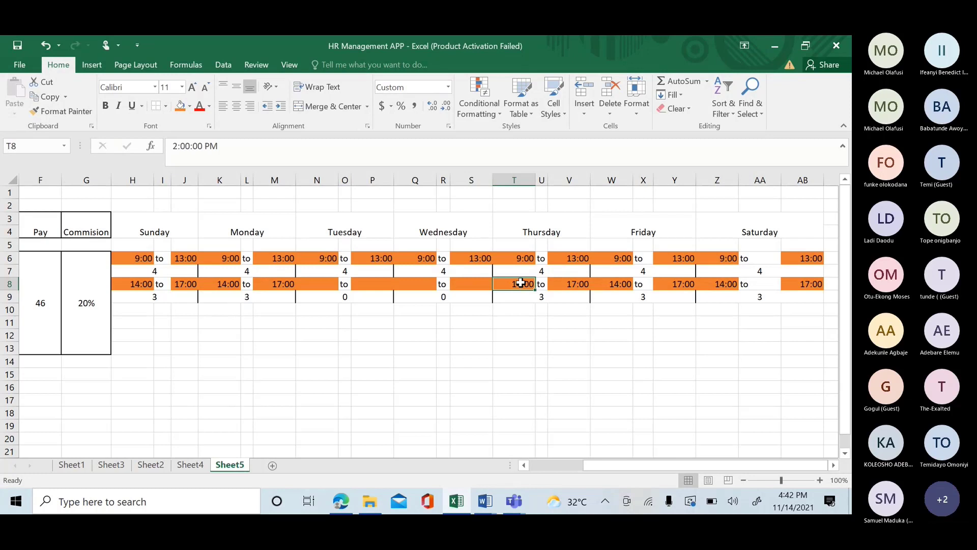
pyautogui.press('Delete')
pyautogui.click(574, 283)
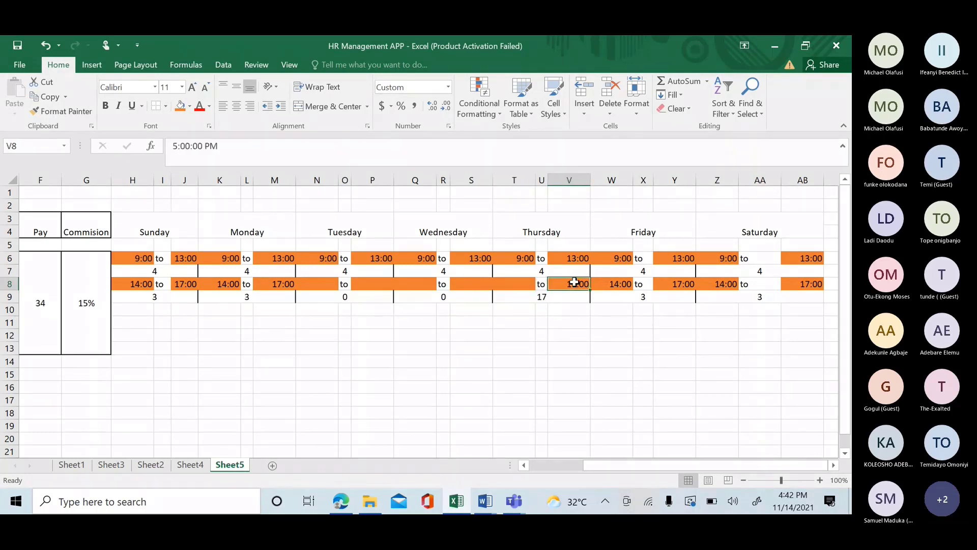
pyautogui.press('Delete')
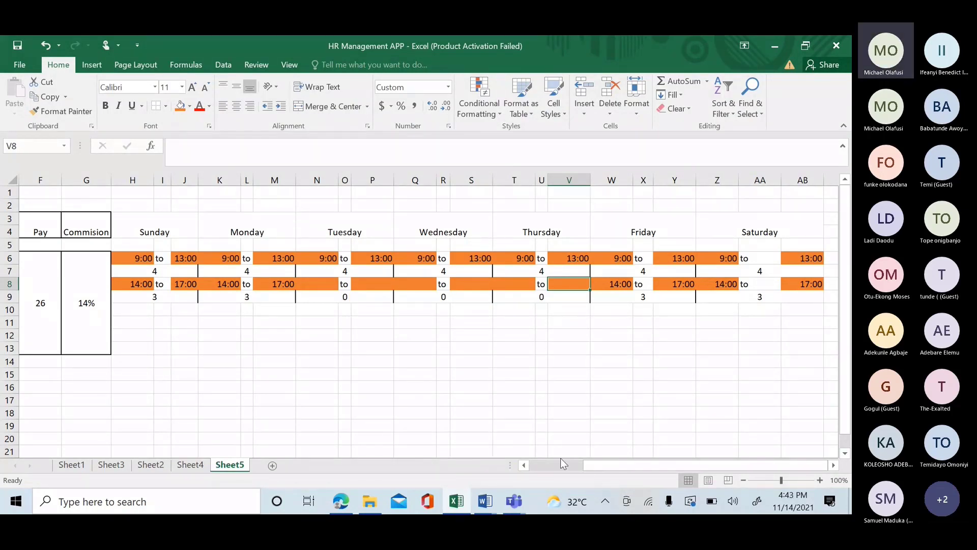
# Apply thick outside borders to the blank row C2:AB2 and around the whole schedule block C2:AB13.
pyautogui.moveTo(585, 464); pyautogui.dragTo(560, 467)
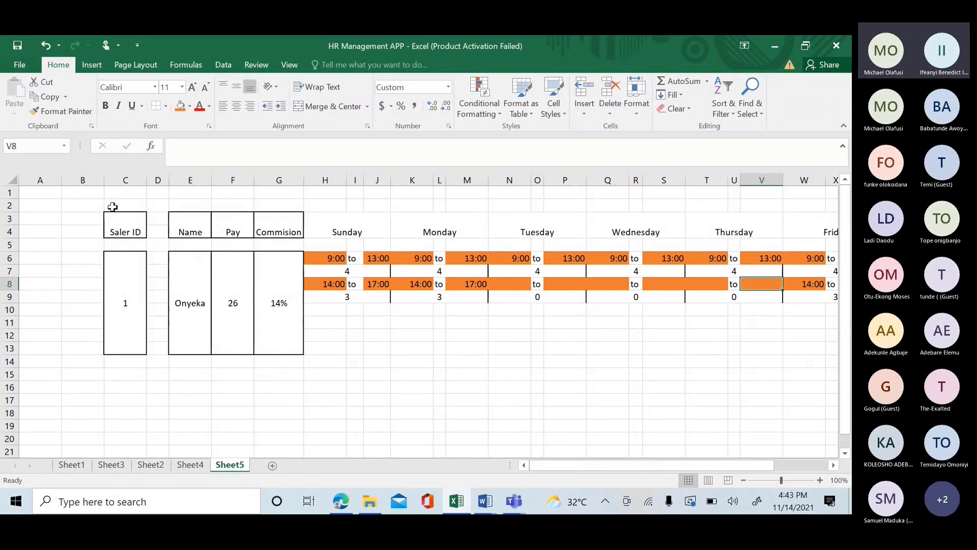
pyautogui.moveTo(109, 207); pyautogui.dragTo(766, 209)
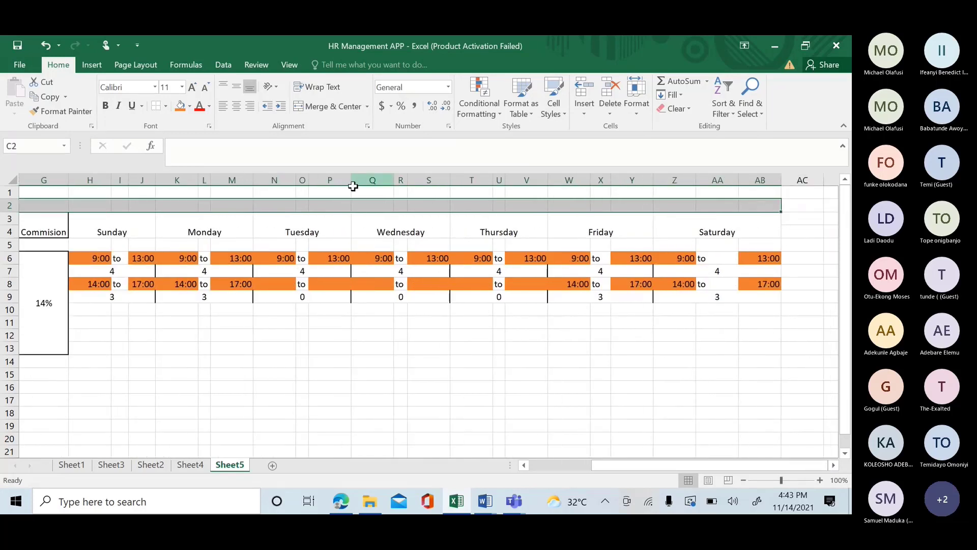
pyautogui.click(166, 106)
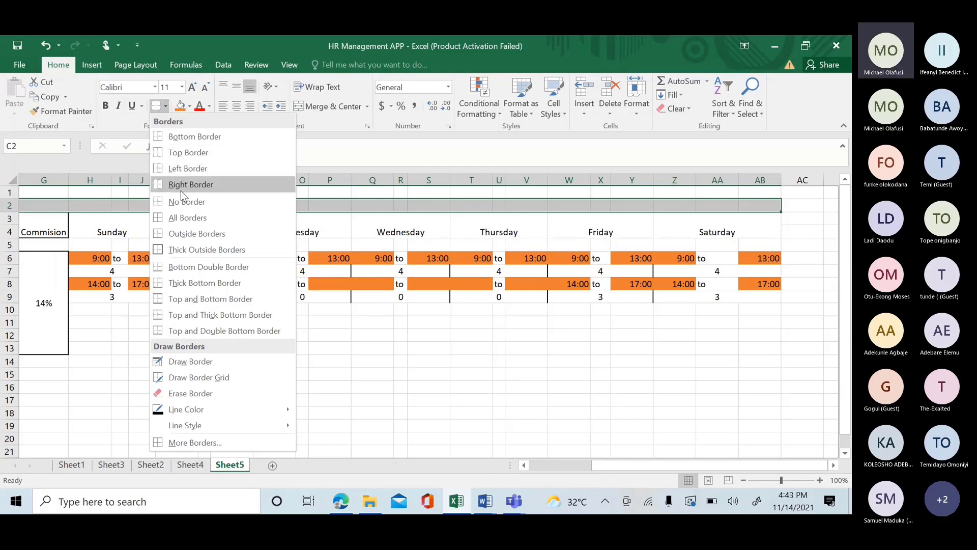
pyautogui.click(187, 251)
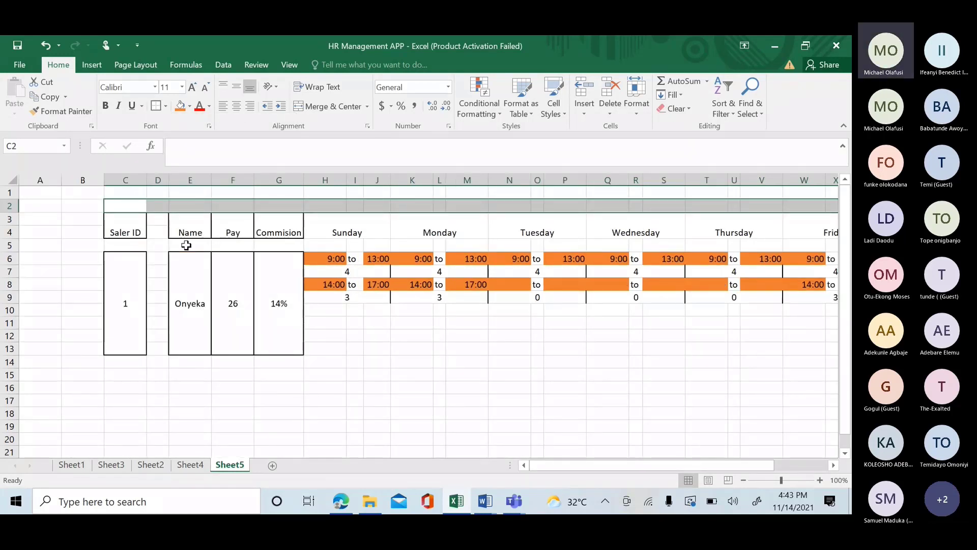
pyautogui.moveTo(126, 207)
pyautogui.mouseDown()
pyautogui.moveTo(143, 258)
pyautogui.moveTo(275, 308)
pyautogui.moveTo(713, 376)
pyautogui.moveTo(844, 365)
pyautogui.moveTo(668, 346)
pyautogui.mouseUp()
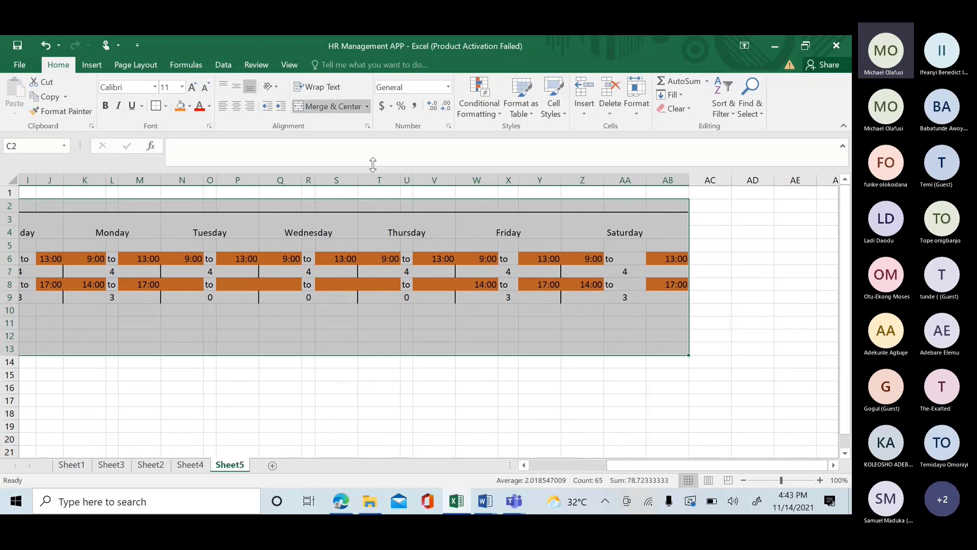
pyautogui.click(161, 105)
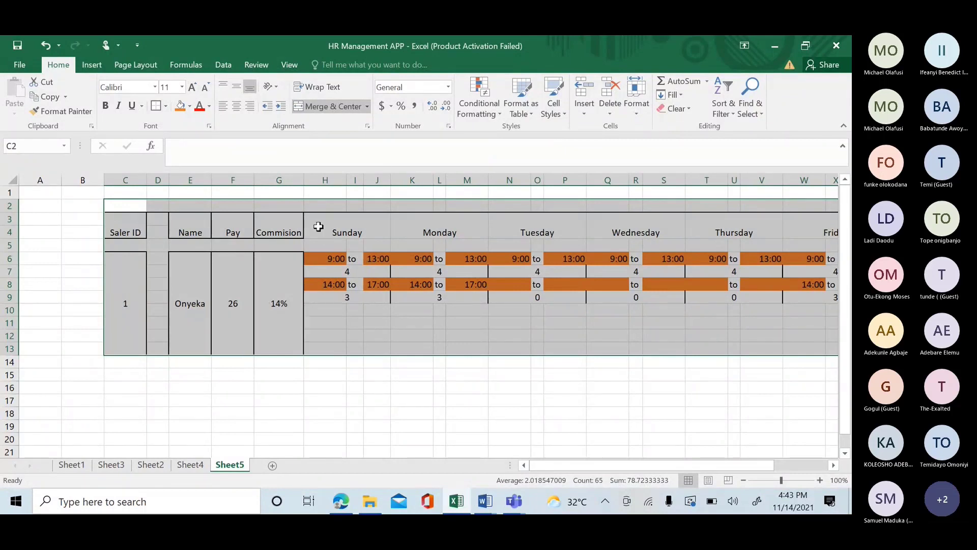
# Apply thick outside borders around the Commision, Pay and Name columns from row 3 to row 13.
pyautogui.moveTo(296, 218); pyautogui.dragTo(287, 296)
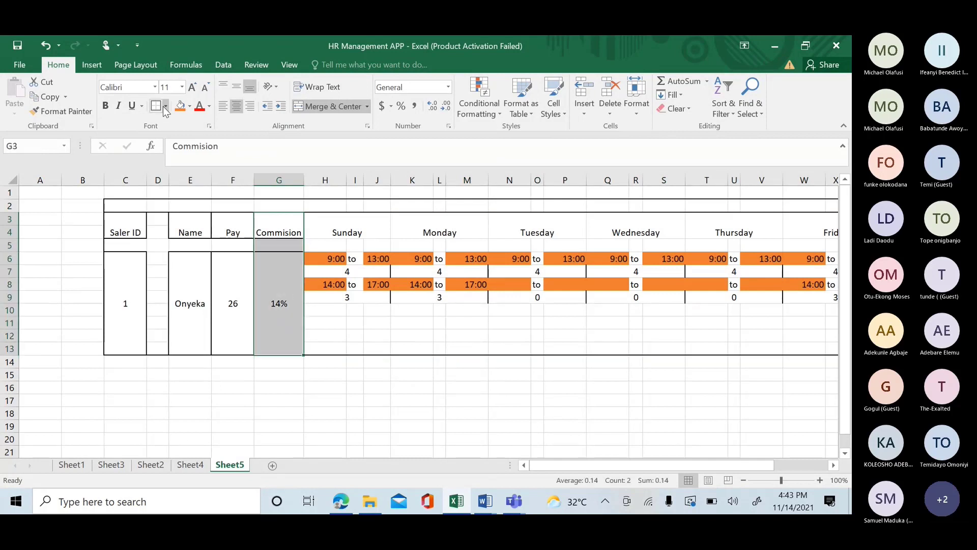
pyautogui.click(224, 220)
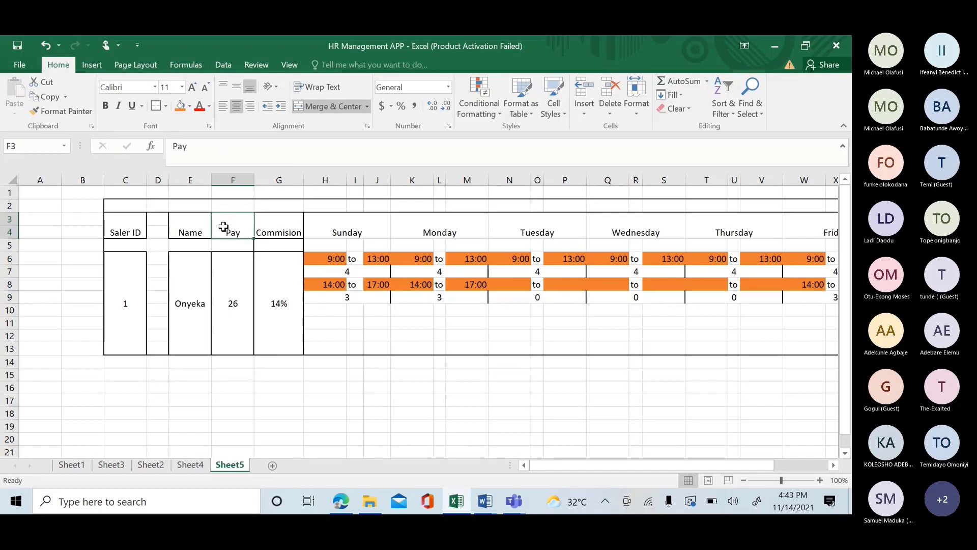
pyautogui.moveTo(224, 227); pyautogui.dragTo(222, 249)
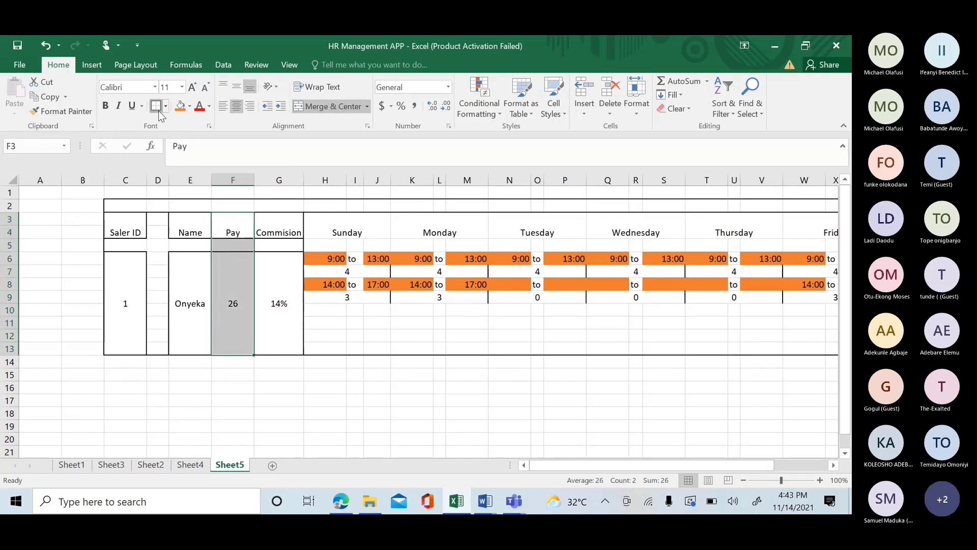
pyautogui.moveTo(175, 218); pyautogui.dragTo(179, 258)
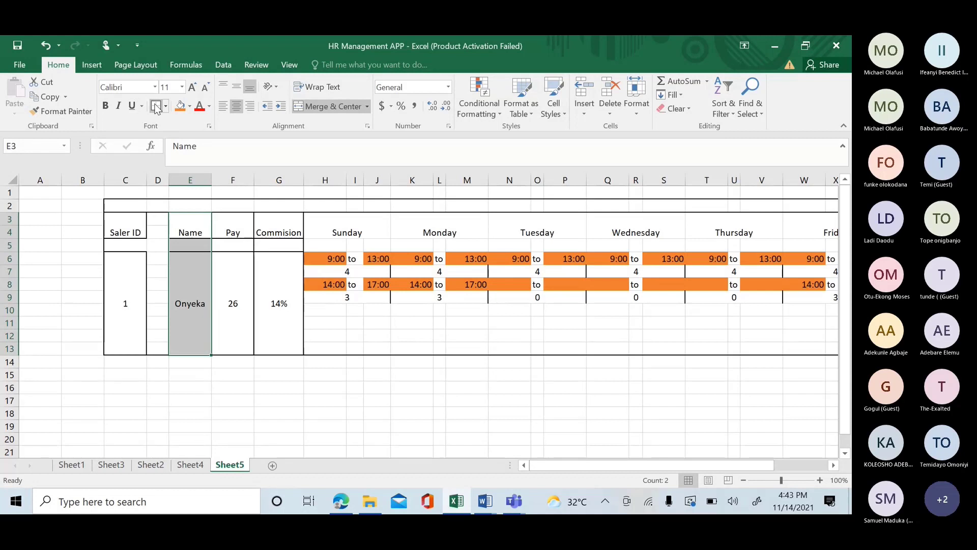
pyautogui.click(128, 243)
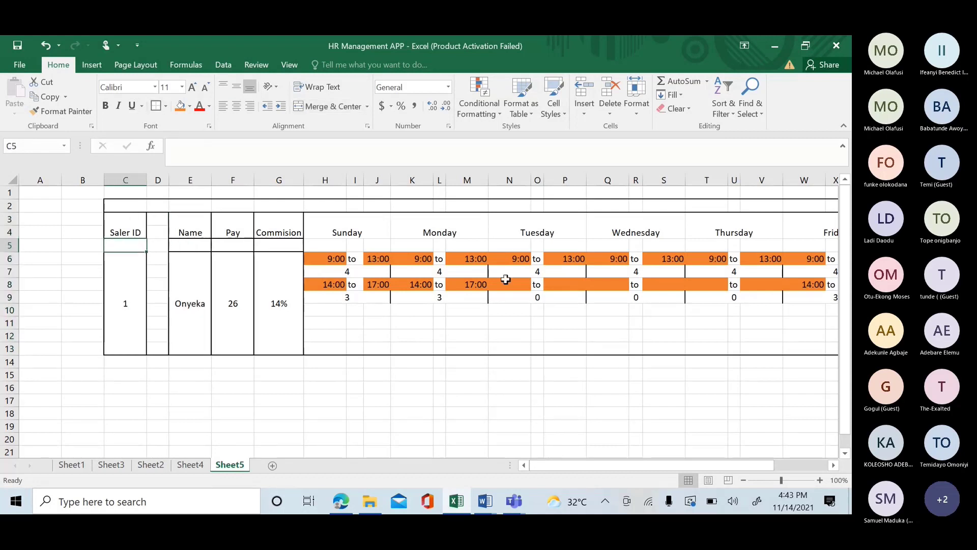
# Apply a thick outside border around the weekday headers from Sunday to Saturday in rows 3 and 4.
pyautogui.moveTo(361, 229); pyautogui.dragTo(638, 234)
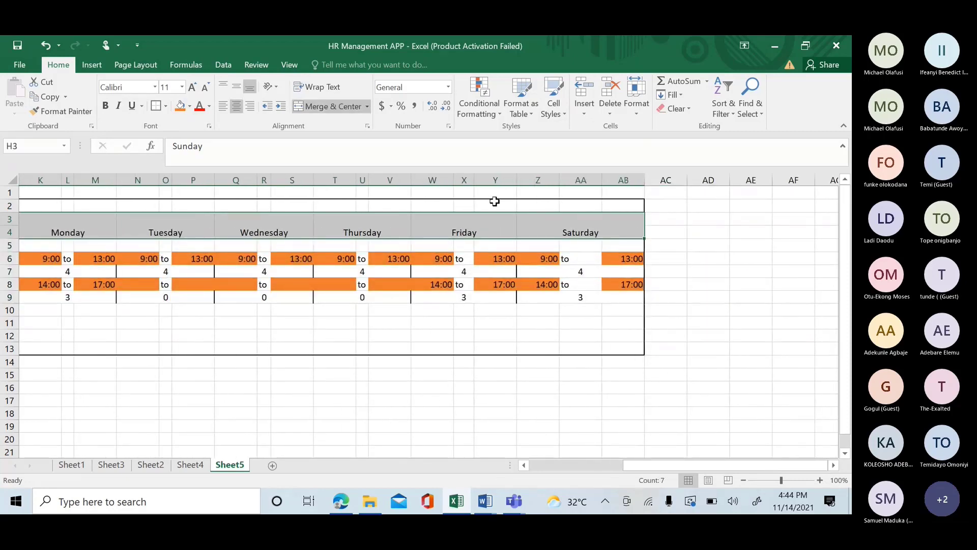
pyautogui.click(166, 107)
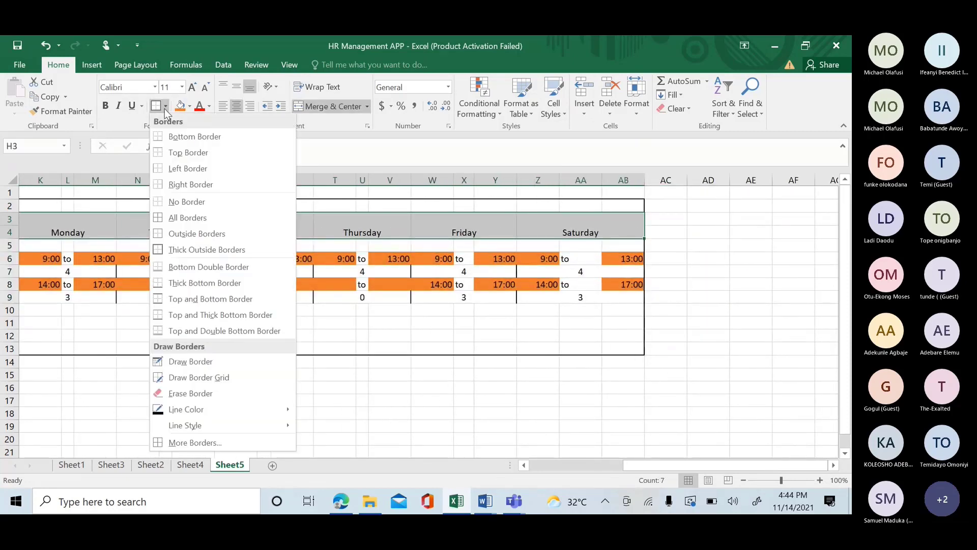
pyautogui.click(156, 107)
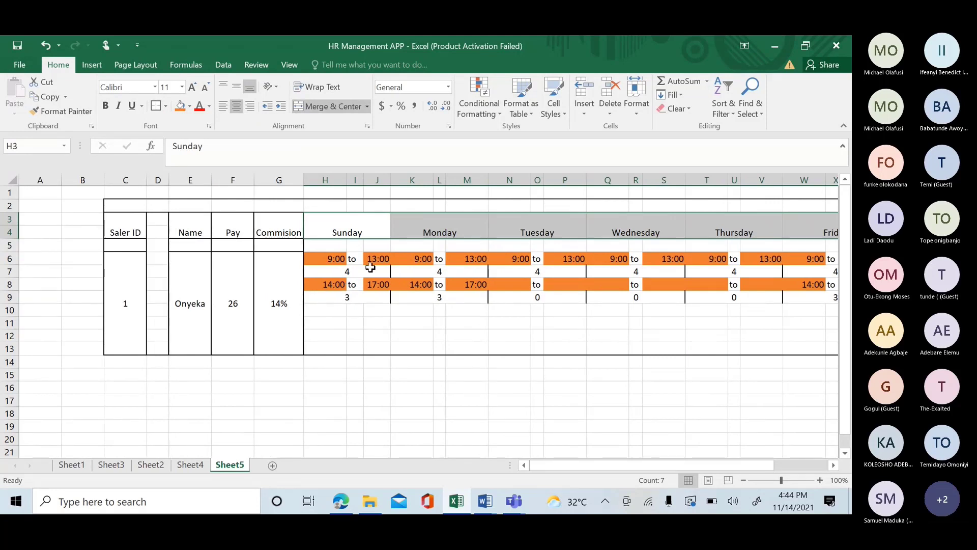
# Middle-align the shift times and hours in H6:AB8 vertically.
pyautogui.click(330, 258)
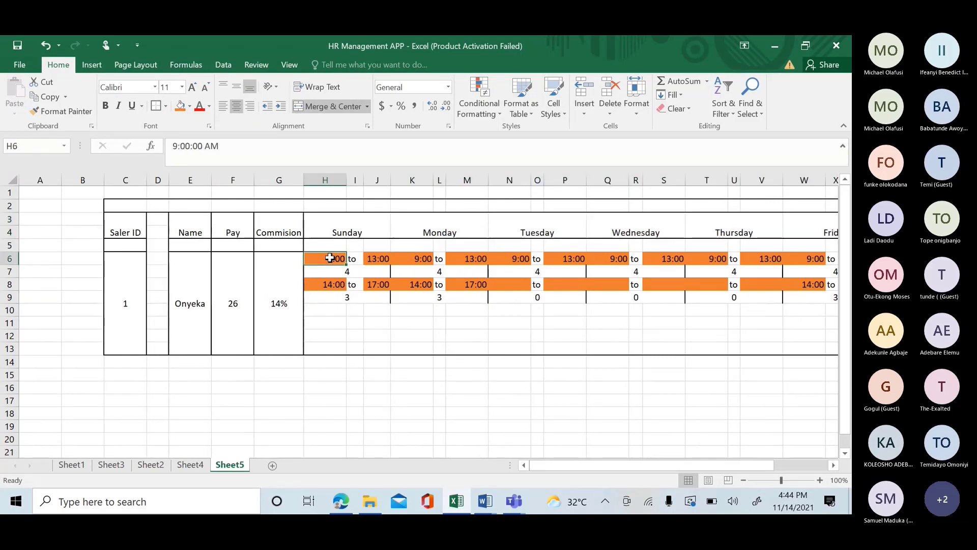
pyautogui.moveTo(330, 258); pyautogui.dragTo(585, 286)
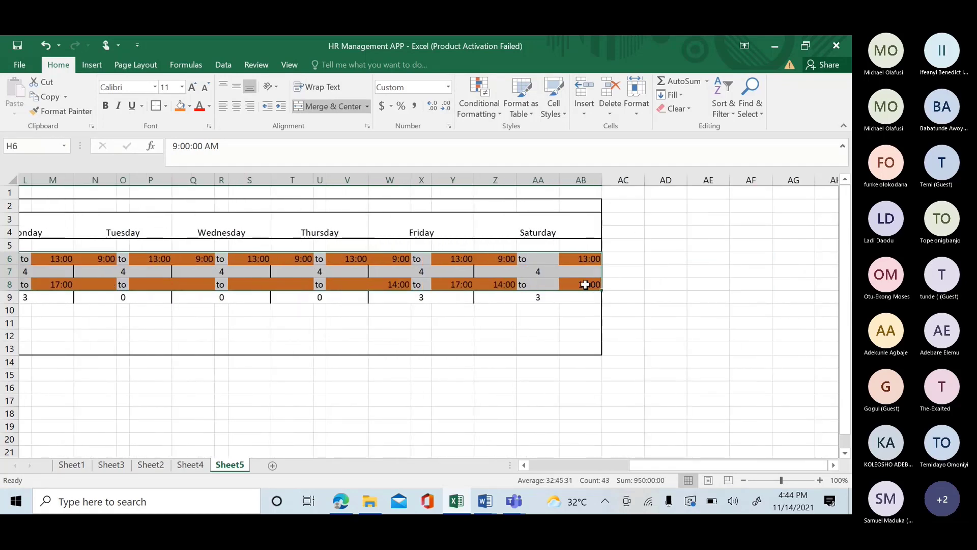
pyautogui.click(237, 89)
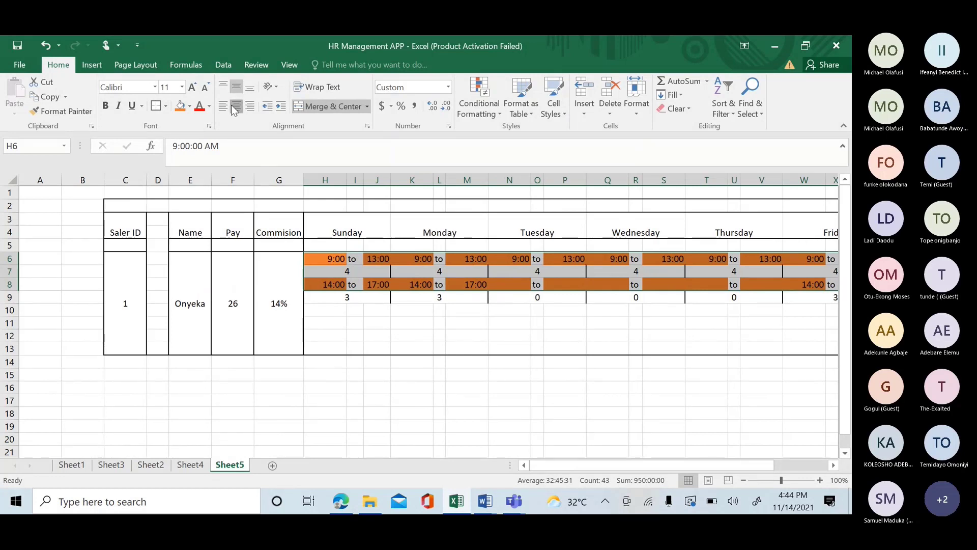
# Center the shift times in H6:AB8 horizontally.
pyautogui.click(234, 108)
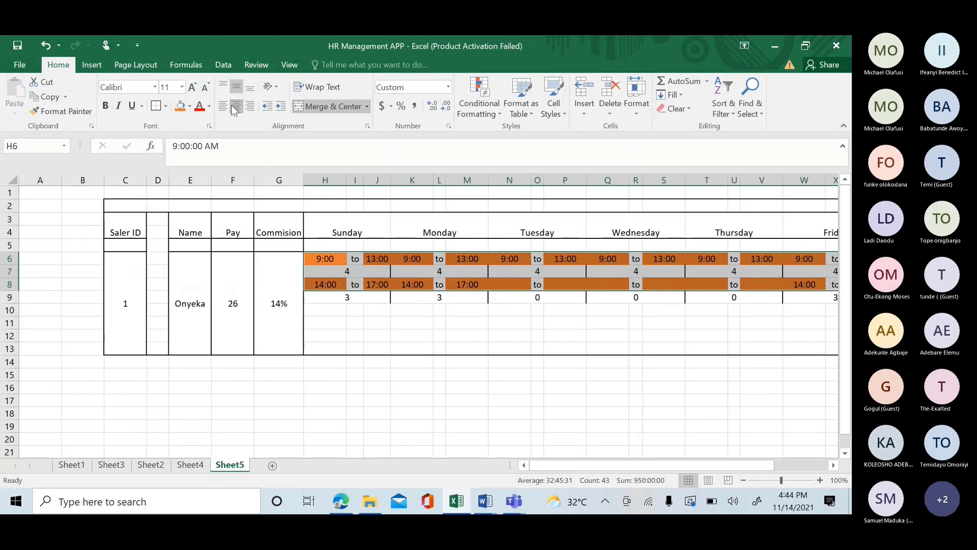
pyautogui.click(399, 310)
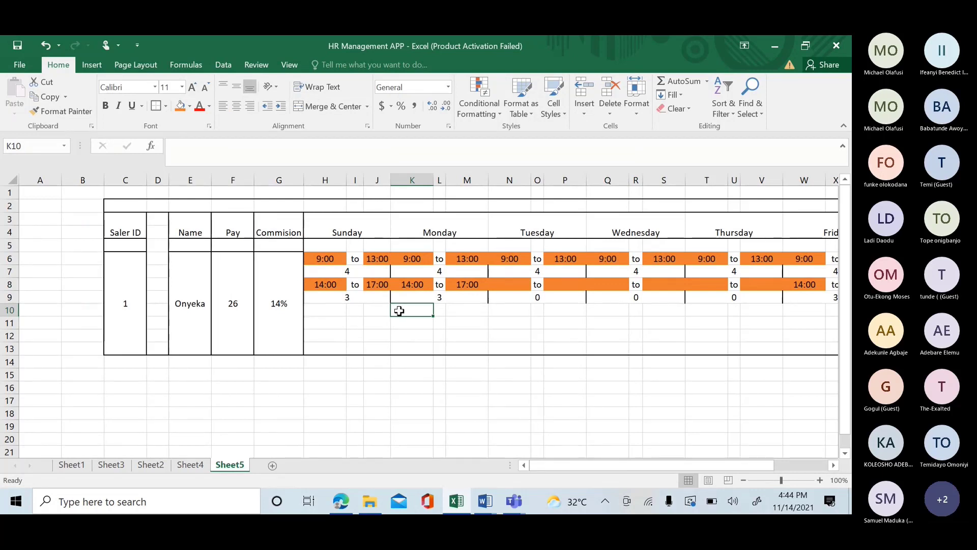
# Apply thick outside borders around the first-shift hours cells in row 7 for Sunday, Monday and Tuesday.
pyautogui.click(347, 273)
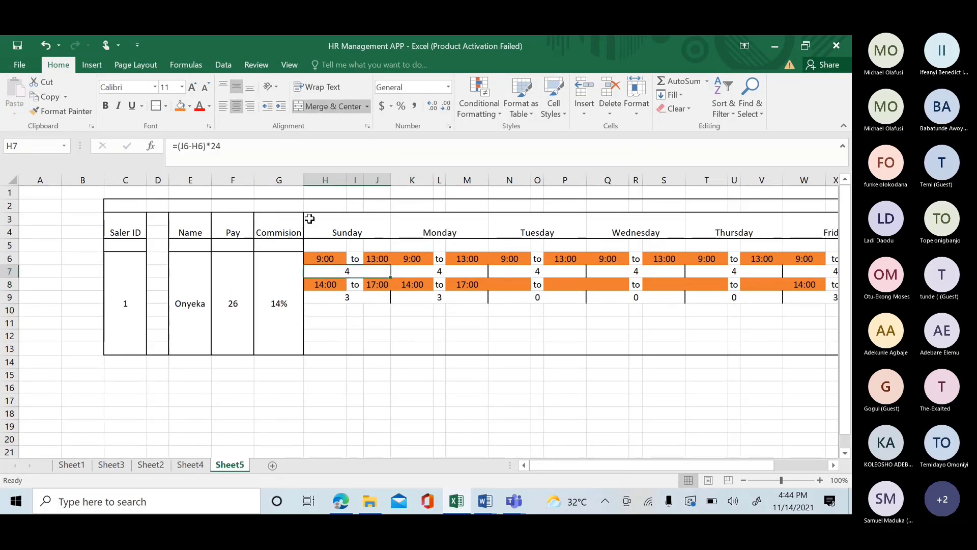
pyautogui.click(153, 106)
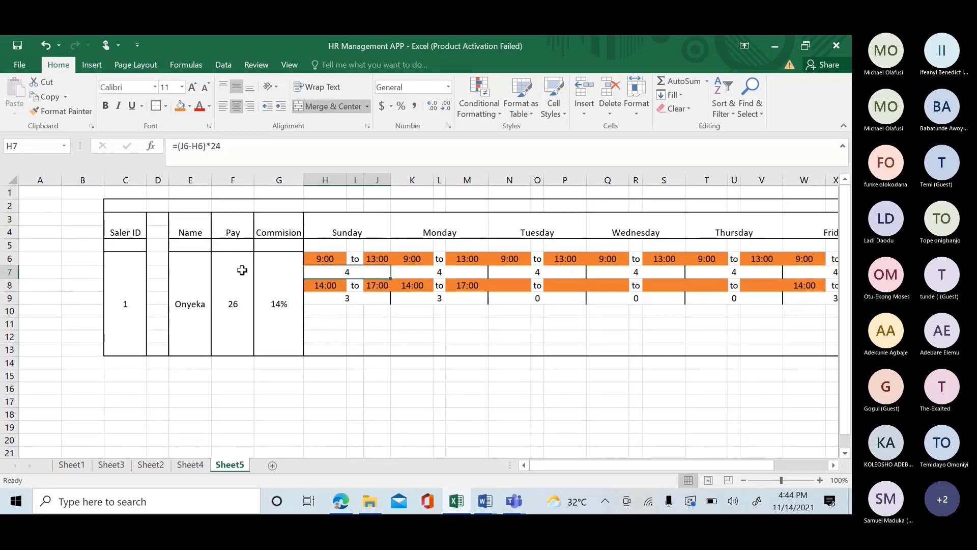
pyautogui.click(367, 303)
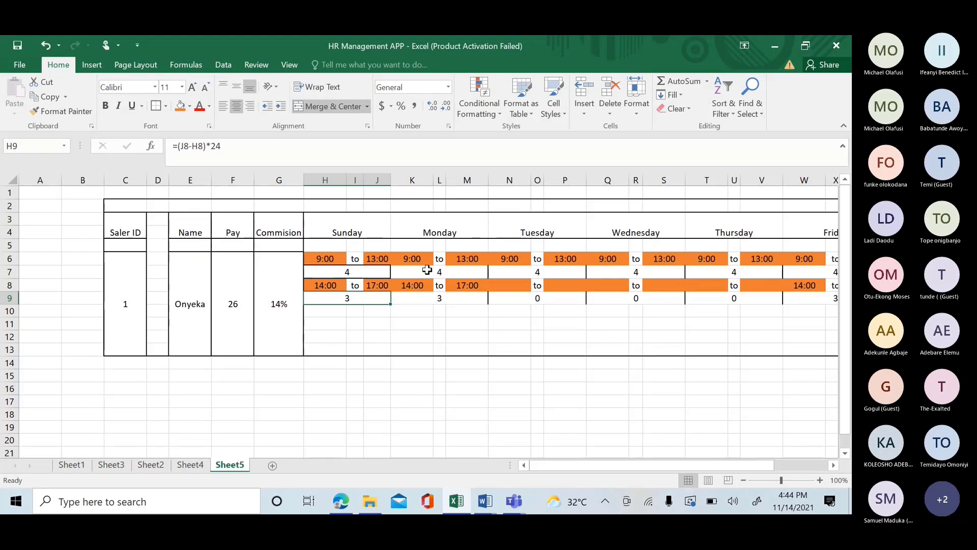
pyautogui.click(427, 269)
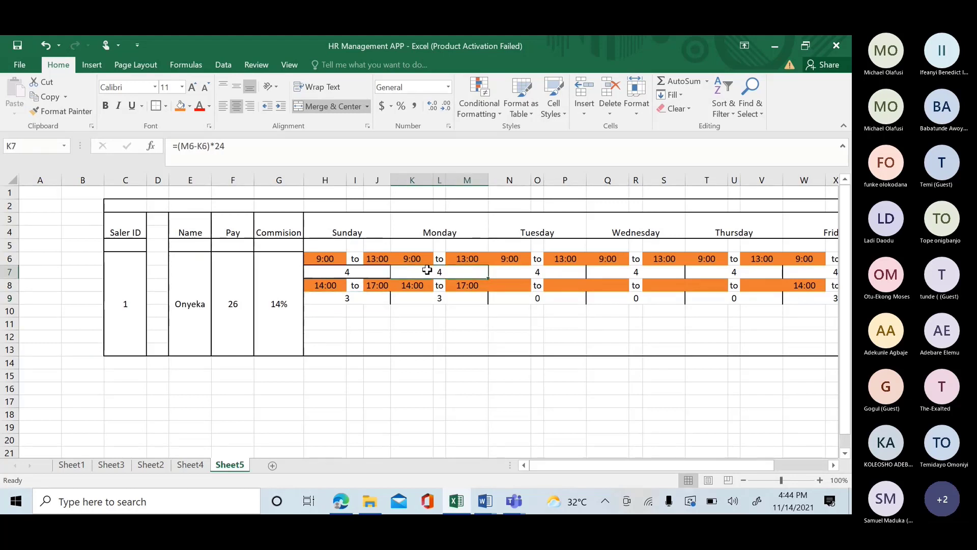
pyautogui.click(153, 106)
pyautogui.click(532, 271)
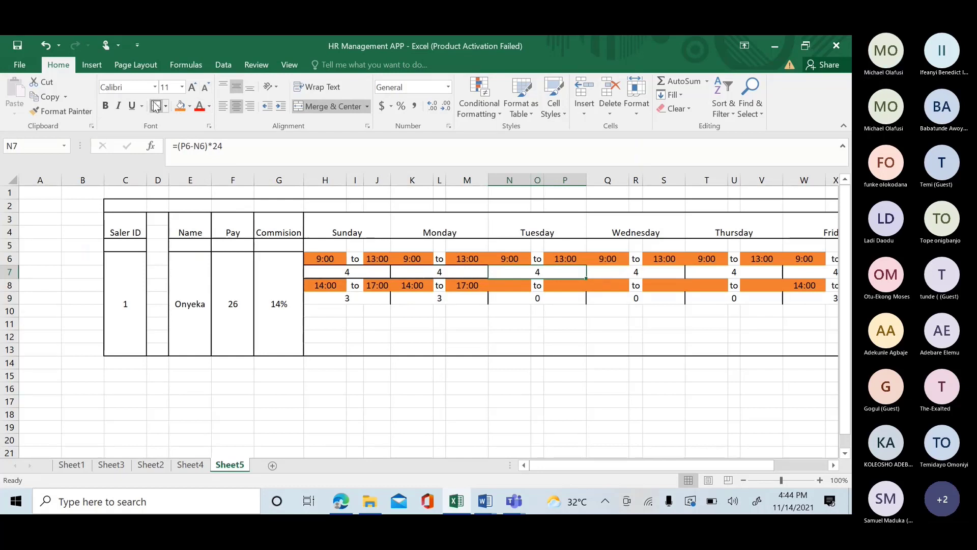
pyautogui.click(627, 273)
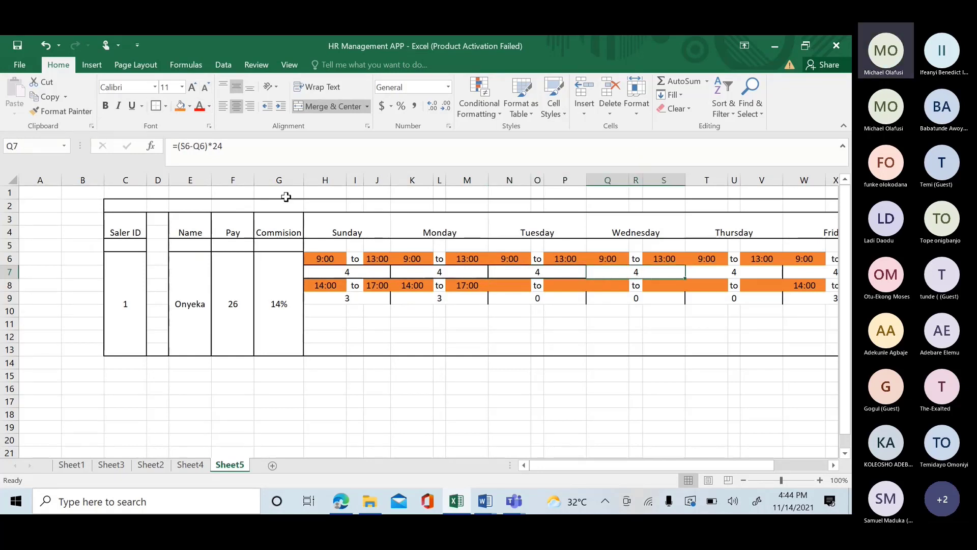
pyautogui.click(178, 107)
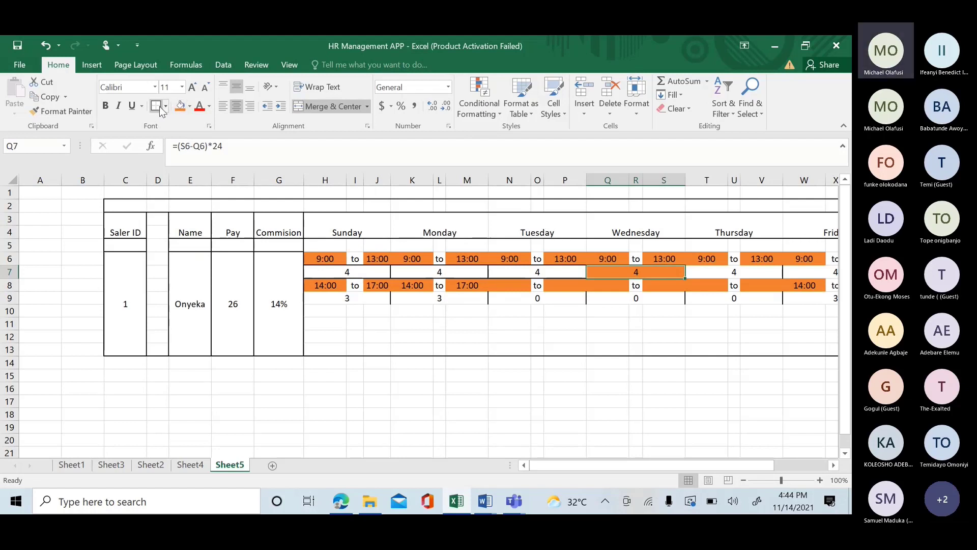
pyautogui.click(46, 45)
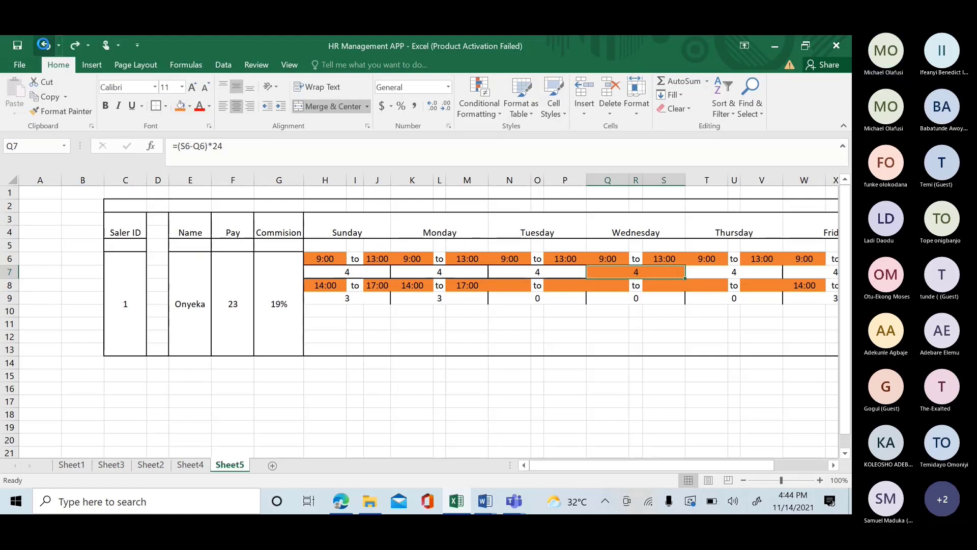
pyautogui.click(45, 45)
pyautogui.click(724, 271)
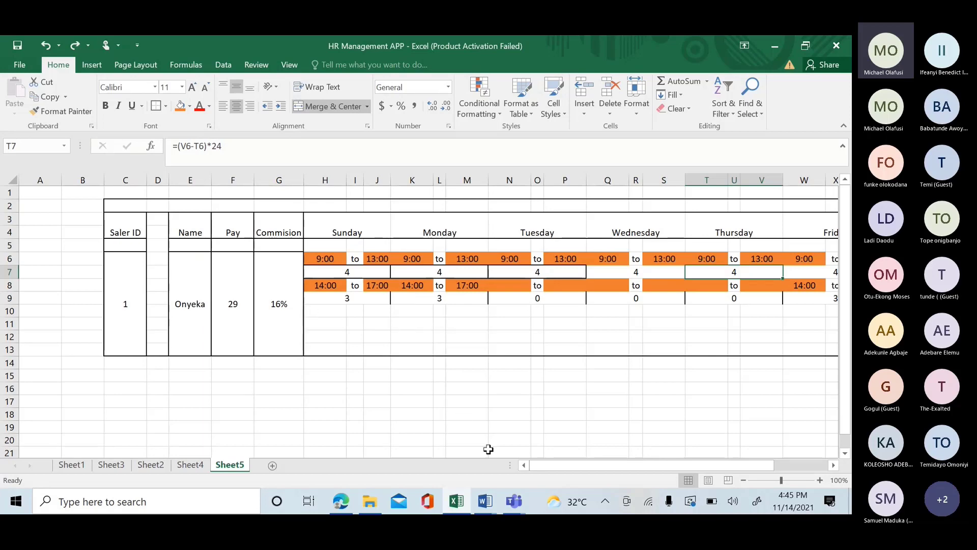
# Switch to the Word document with the goals of the HR management app, review its list, and return to the Excel workbook.
pyautogui.moveTo(484, 501)
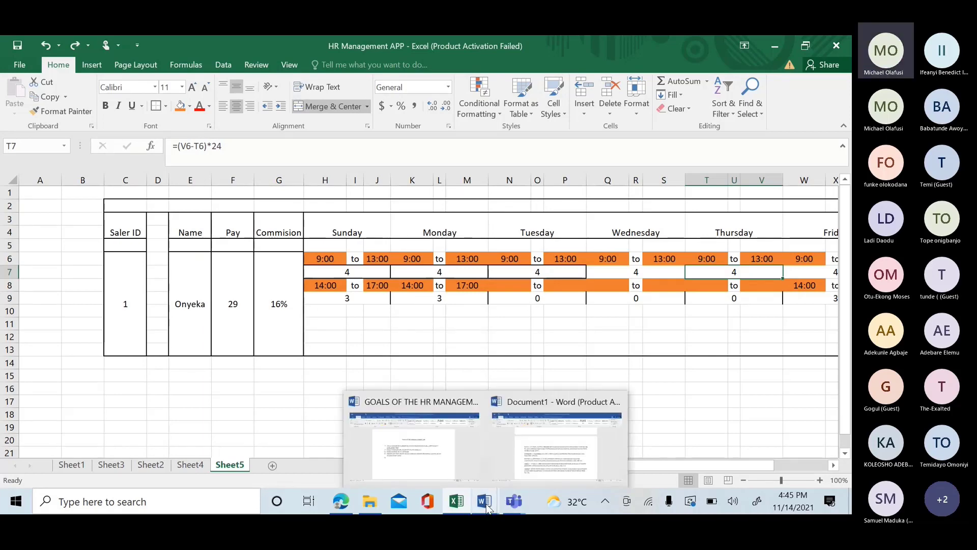
pyautogui.click(408, 424)
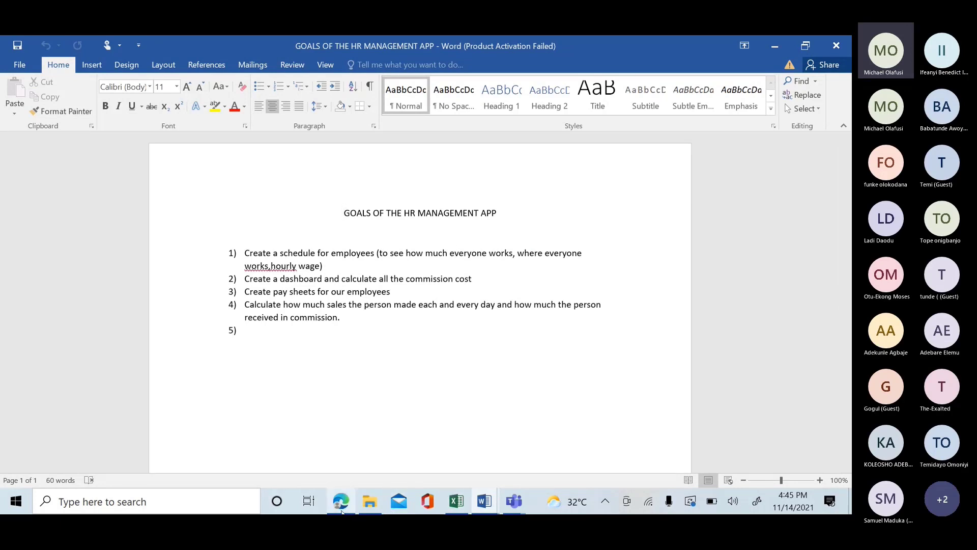
pyautogui.moveTo(349, 510)
pyautogui.moveTo(469, 499)
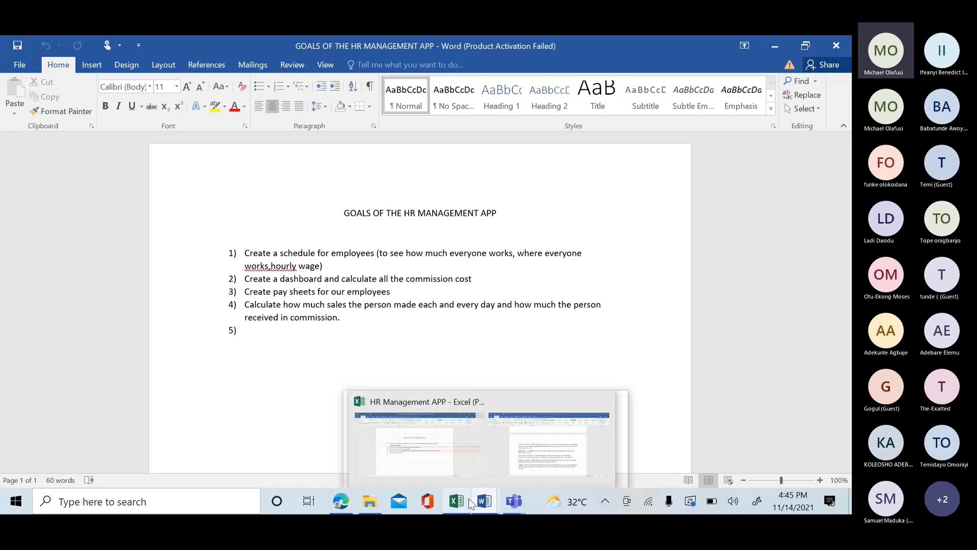
pyautogui.click(468, 421)
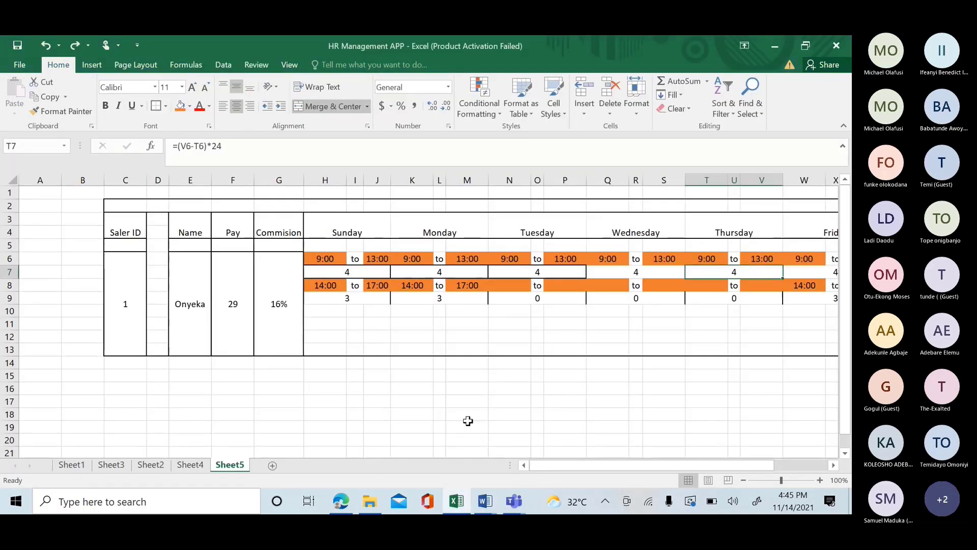
# Merge and center H10:J10 below the Sunday hours and enter the label "Total Sales".
pyautogui.click(335, 309)
pyautogui.moveTo(335, 309); pyautogui.dragTo(366, 311)
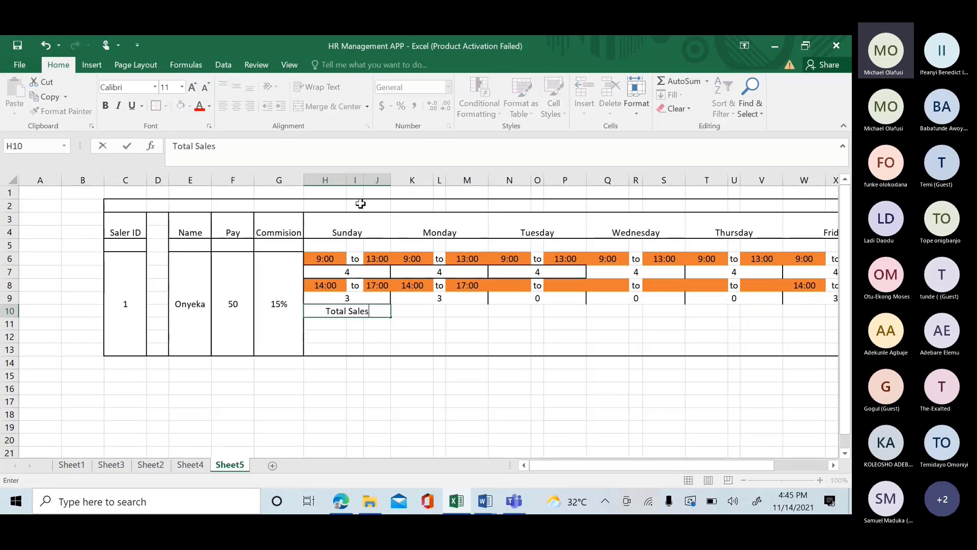
pyautogui.moveTo(135, 205); pyautogui.dragTo(787, 203)
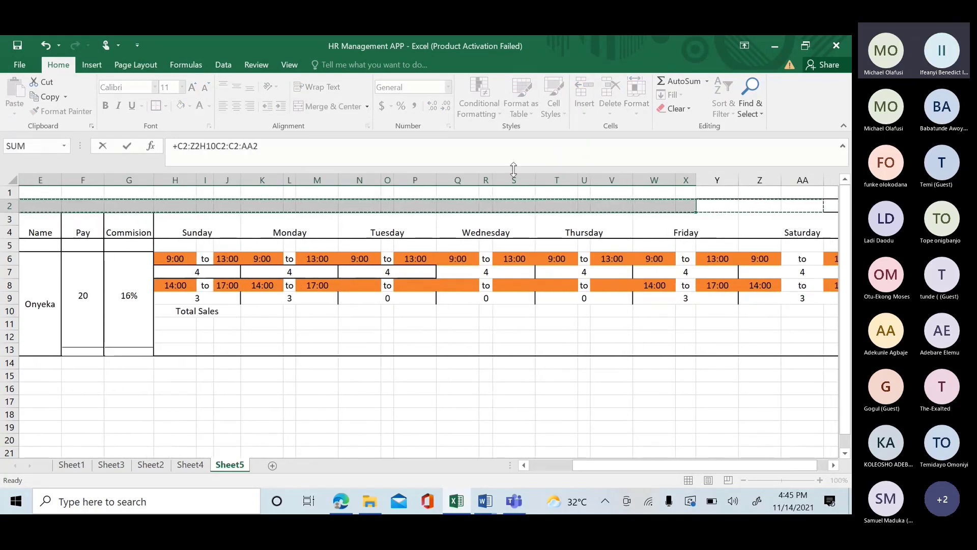
pyautogui.click(51, 39)
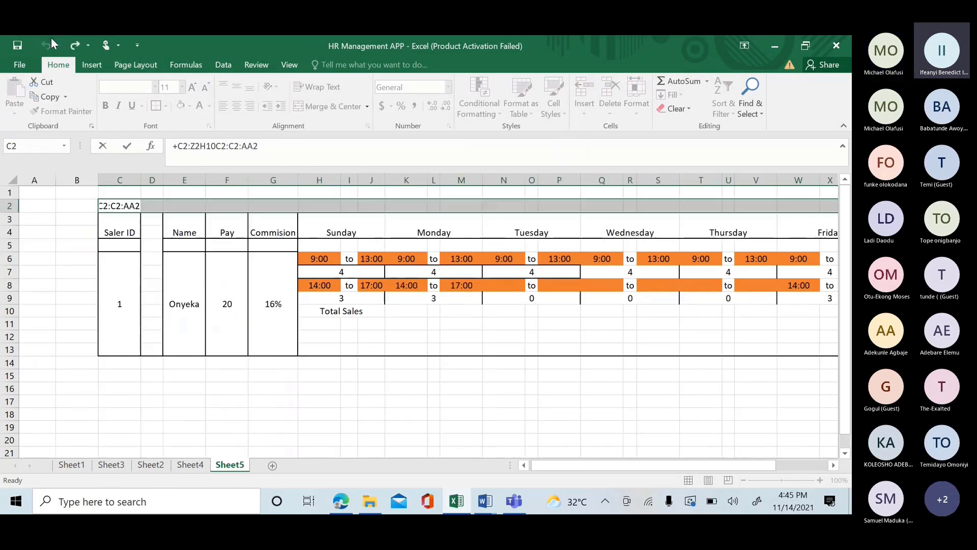
pyautogui.click(114, 251)
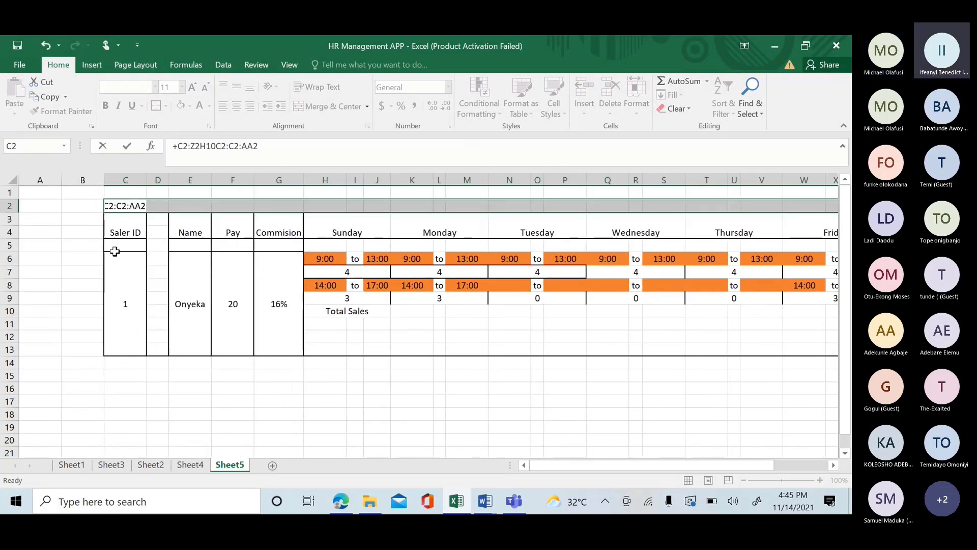
pyautogui.click(270, 141)
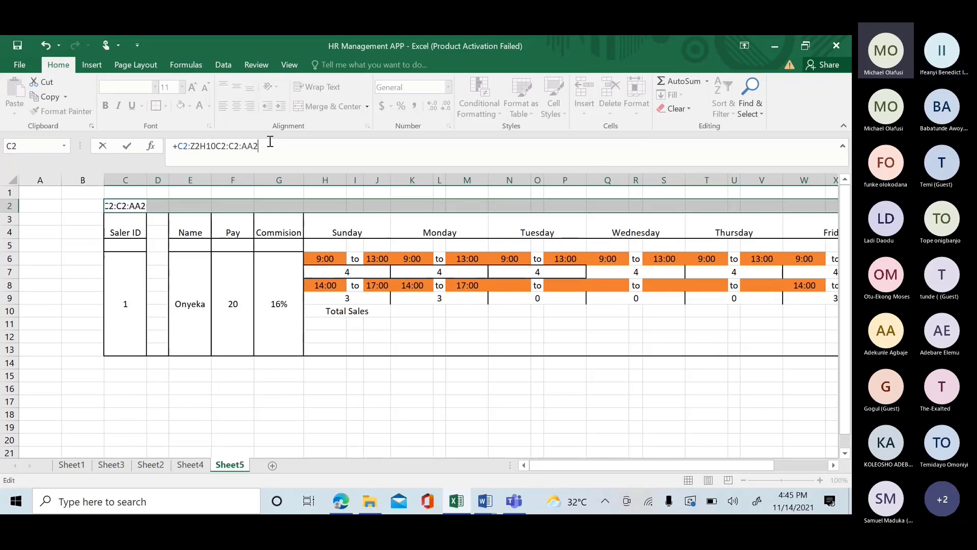
pyautogui.moveTo(267, 144); pyautogui.dragTo(169, 142)
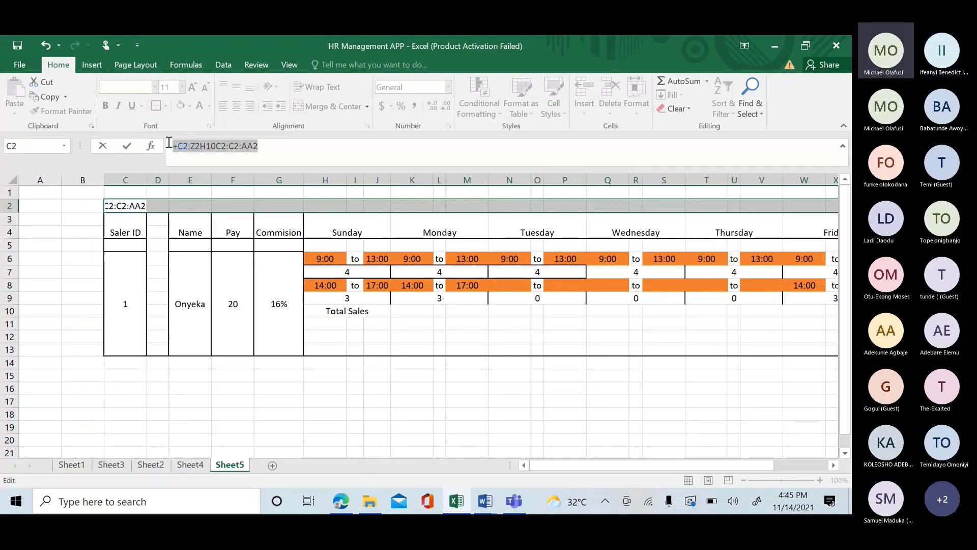
pyautogui.click(211, 388)
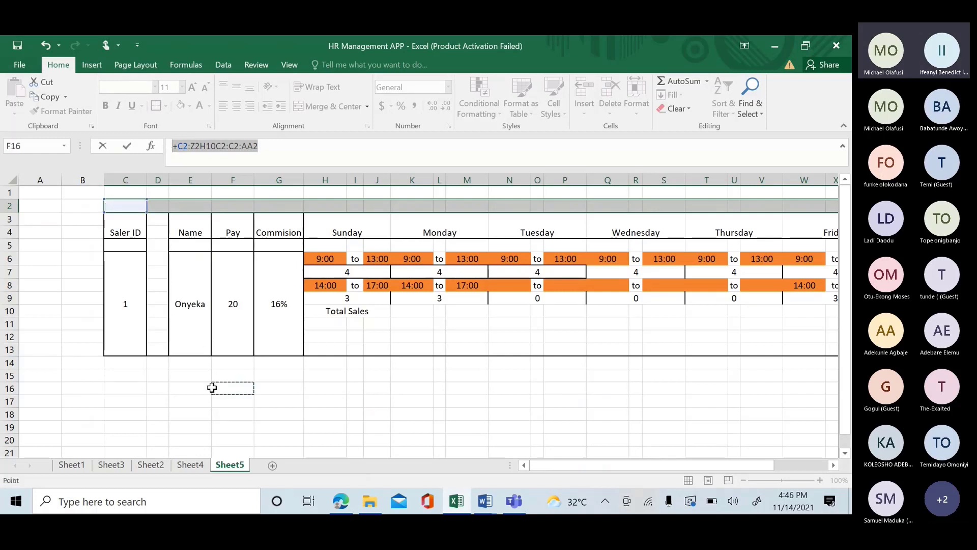
pyautogui.click(47, 47)
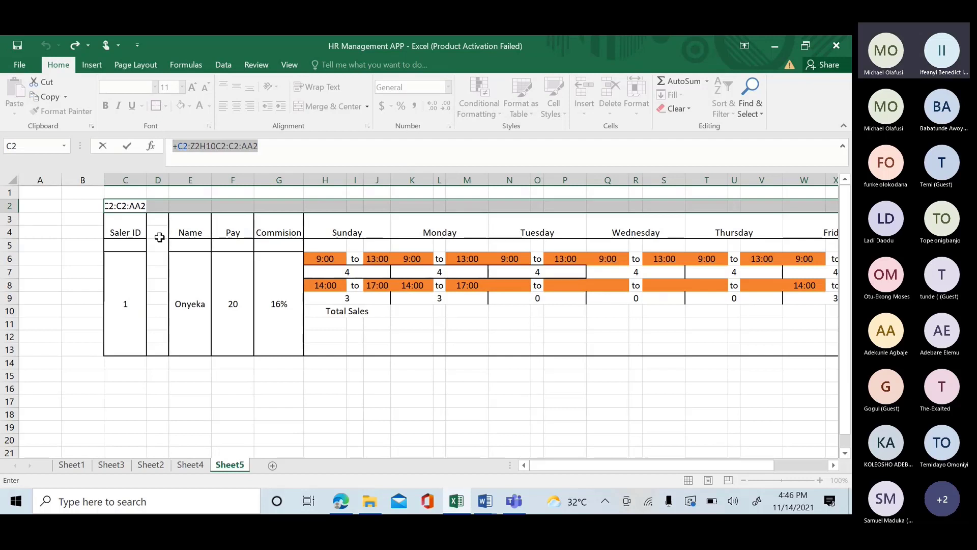
pyautogui.press('Tab')
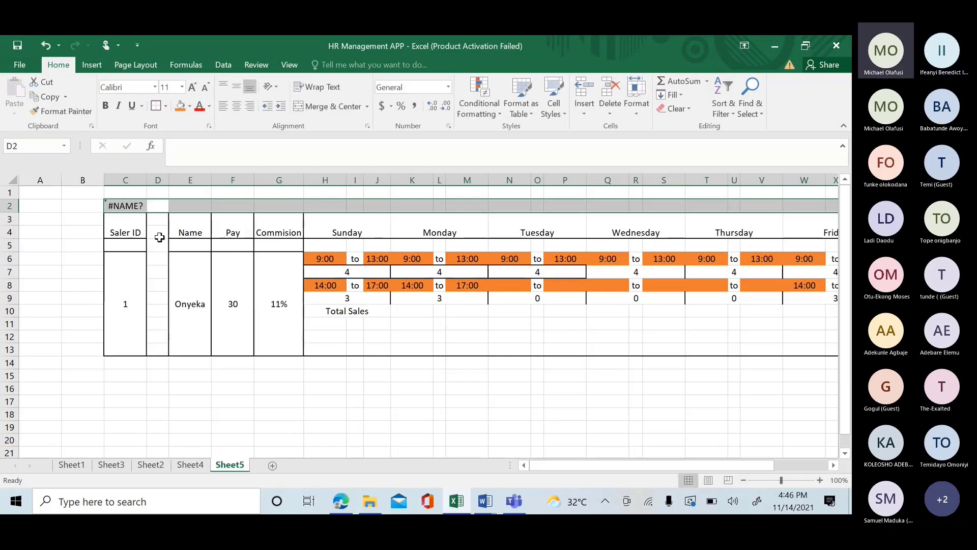
pyautogui.click(152, 336)
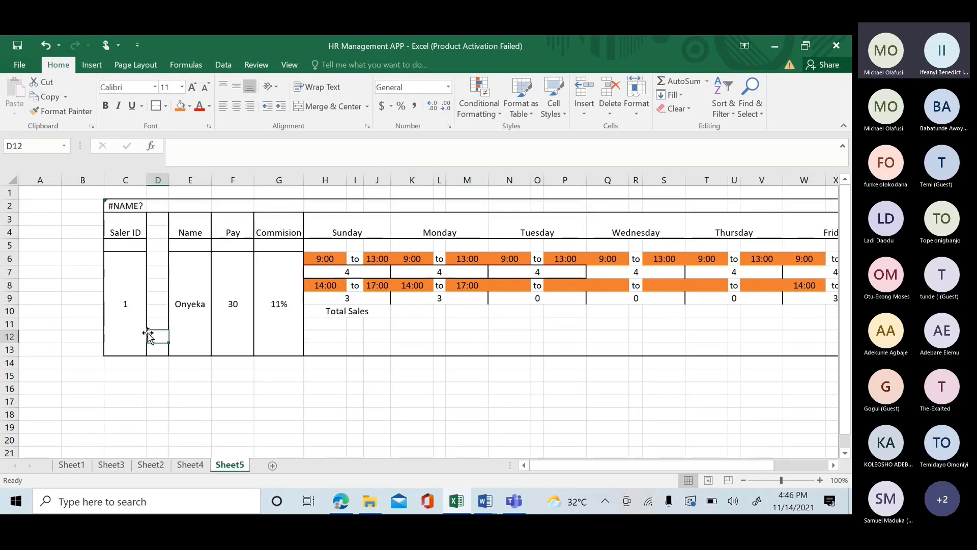
pyautogui.click(125, 202)
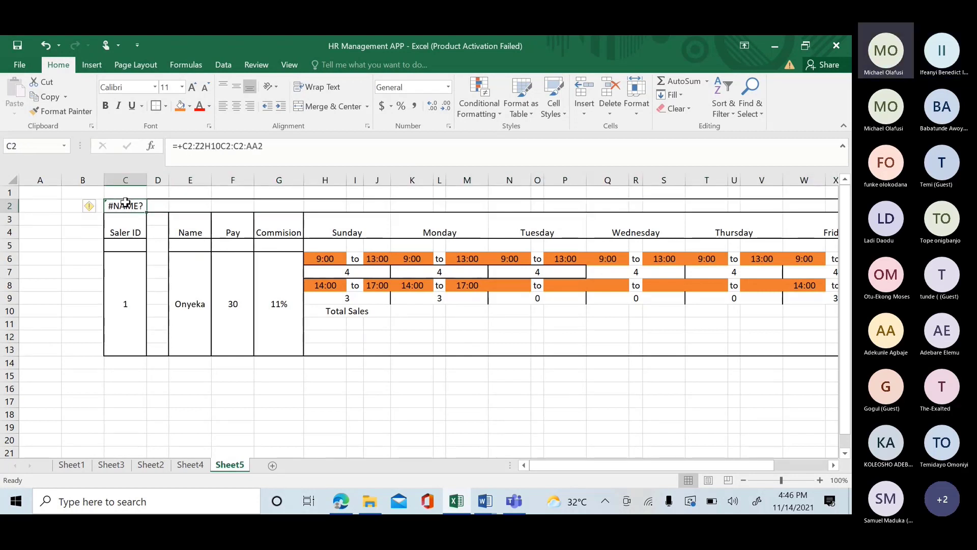
pyautogui.press('Delete')
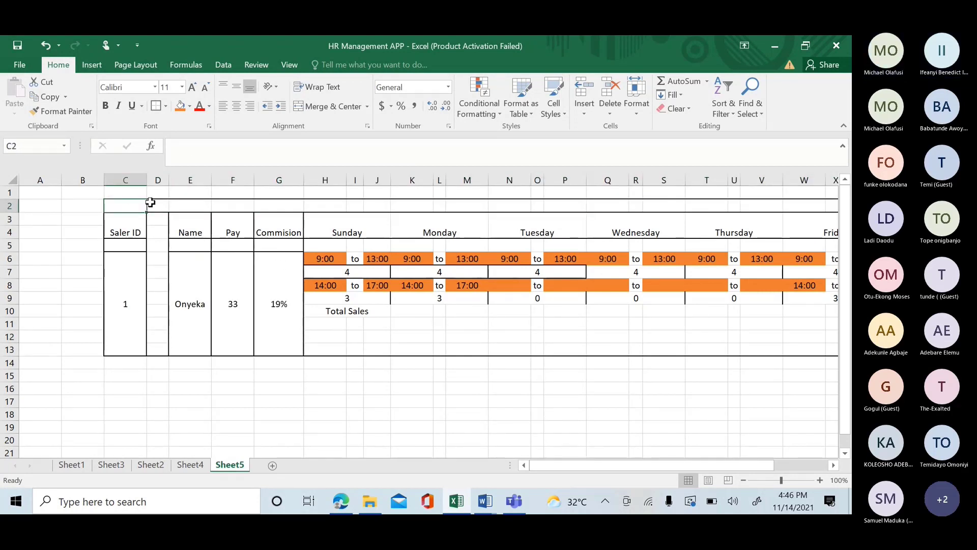
# Merge and center the blank row C2:AB2 above the headers and enter the title "STATCAFE YEARLY PAY 1".
pyautogui.moveTo(134, 203); pyautogui.dragTo(742, 206)
pyautogui.click(331, 108)
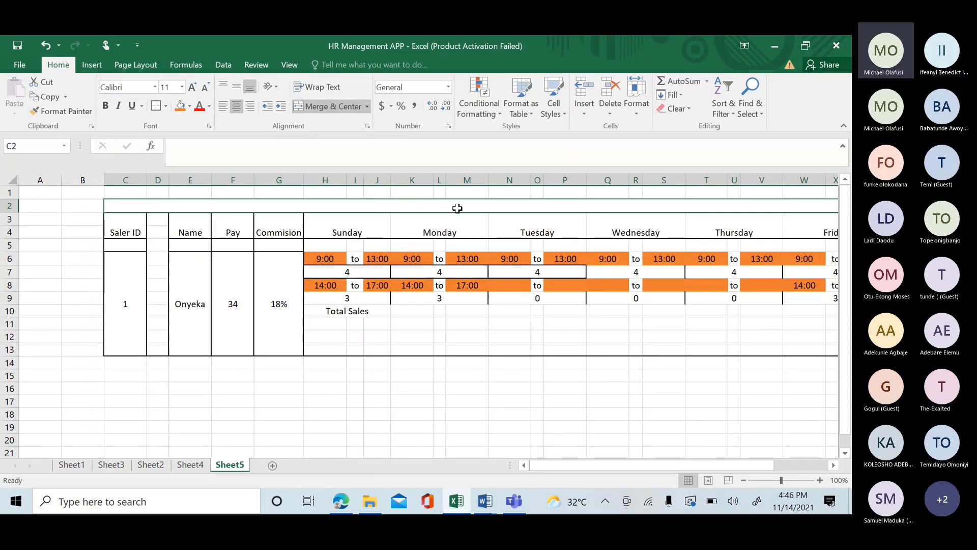
pyautogui.doubleClick(457, 208)
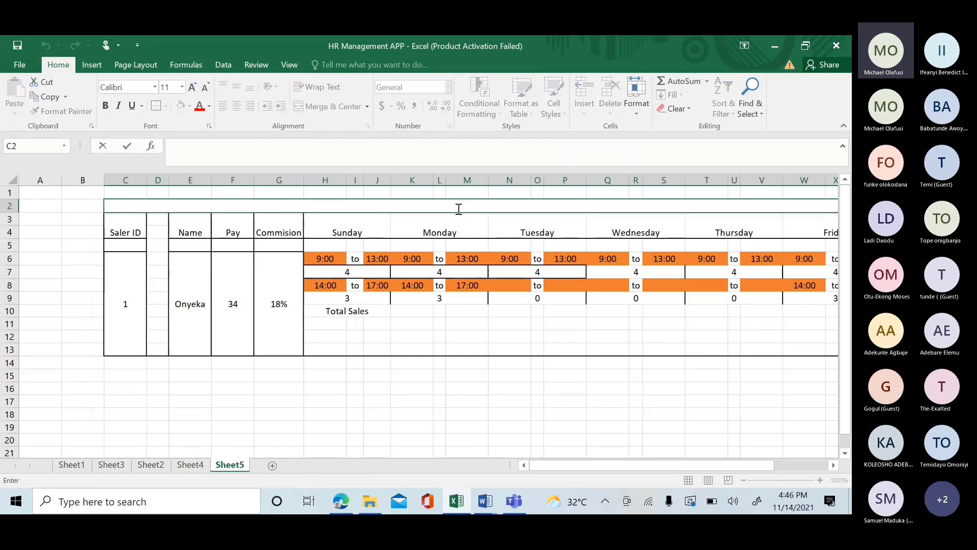
pyautogui.write('STATCAFE')
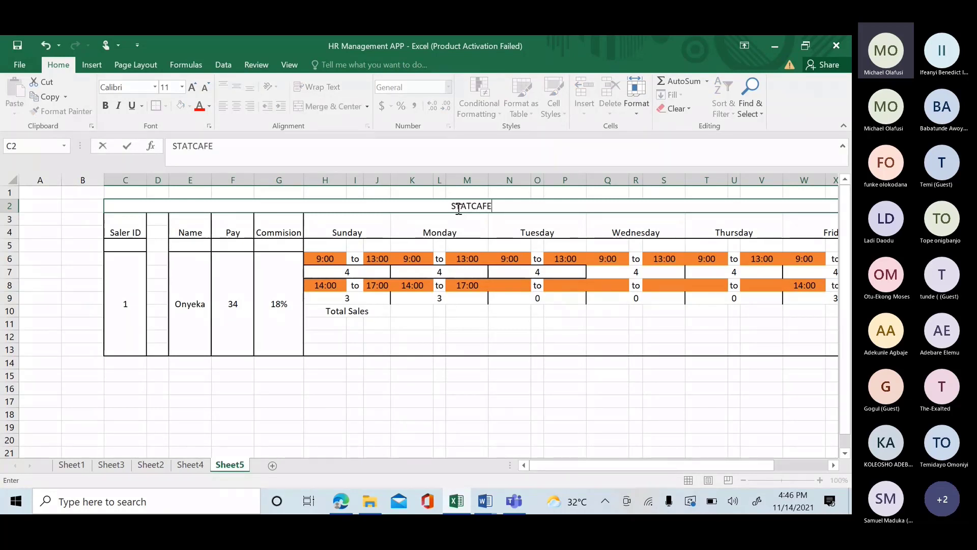
pyautogui.write(' YEARLY')
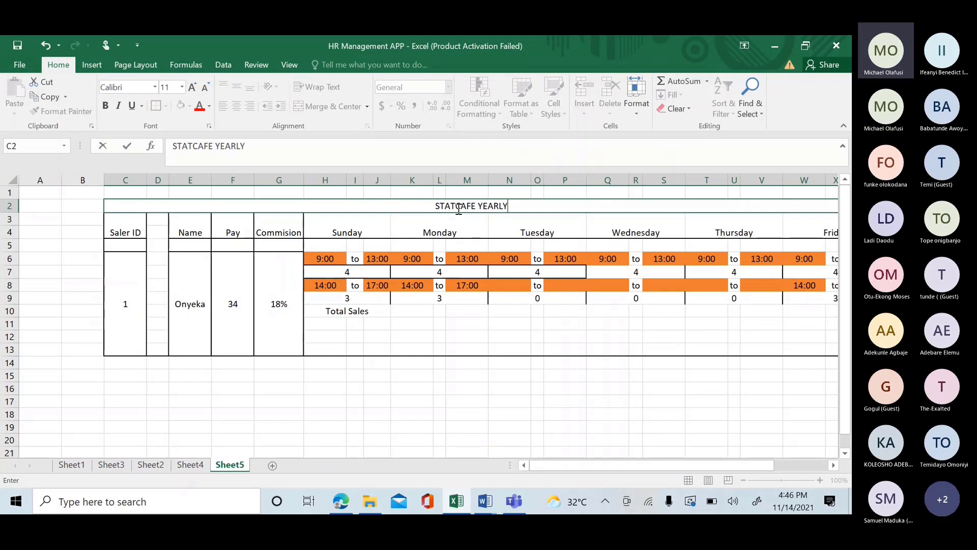
pyautogui.write(' PAY 1')
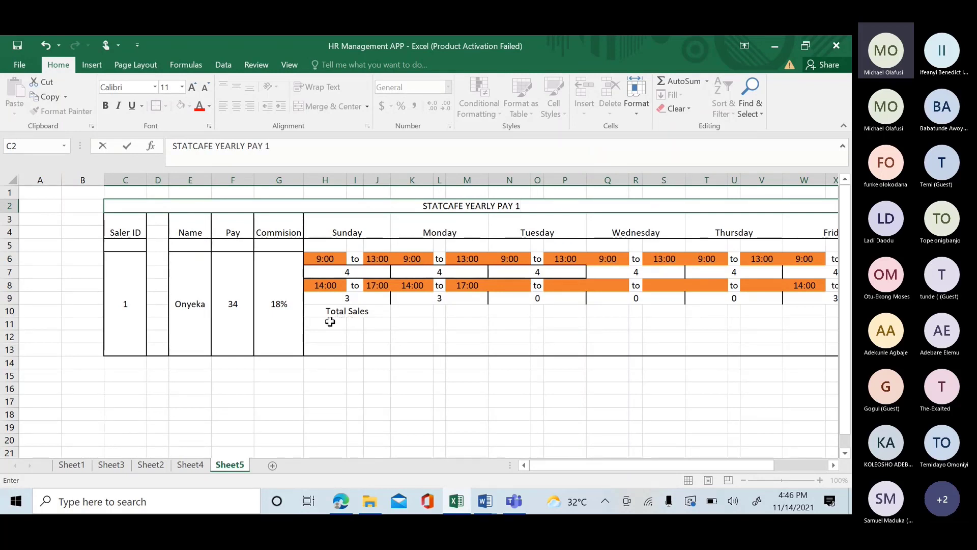
# Merge and center H11:J12 beneath the Total Sales label, and add the label "Commission" in a merged and centered H13:J13.
pyautogui.moveTo(330, 322); pyautogui.dragTo(374, 333)
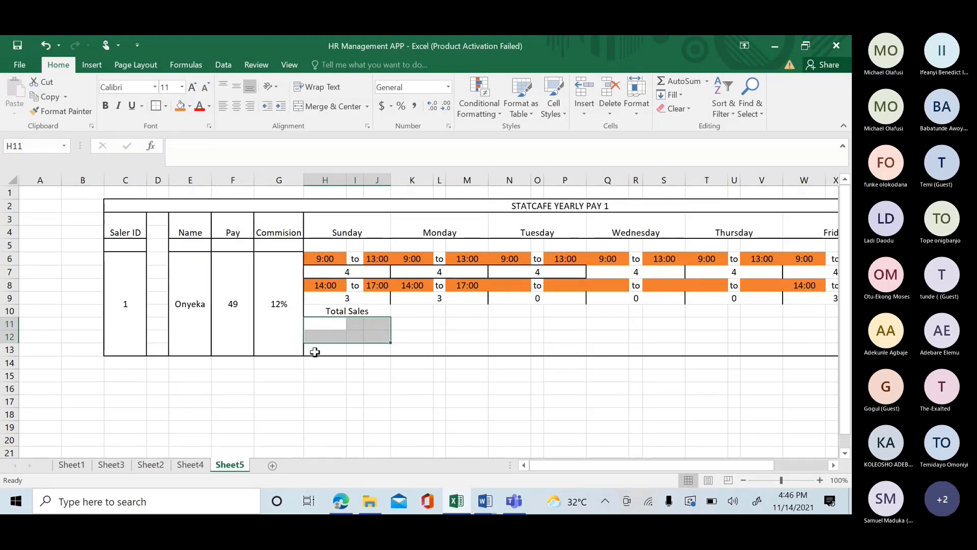
pyautogui.click(325, 103)
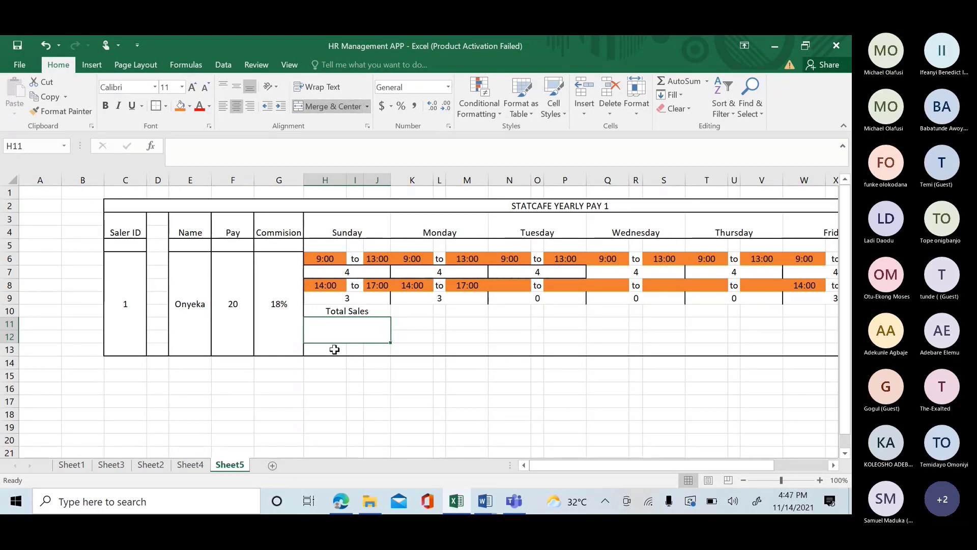
pyautogui.moveTo(335, 349); pyautogui.dragTo(375, 351)
pyautogui.write('Commis')
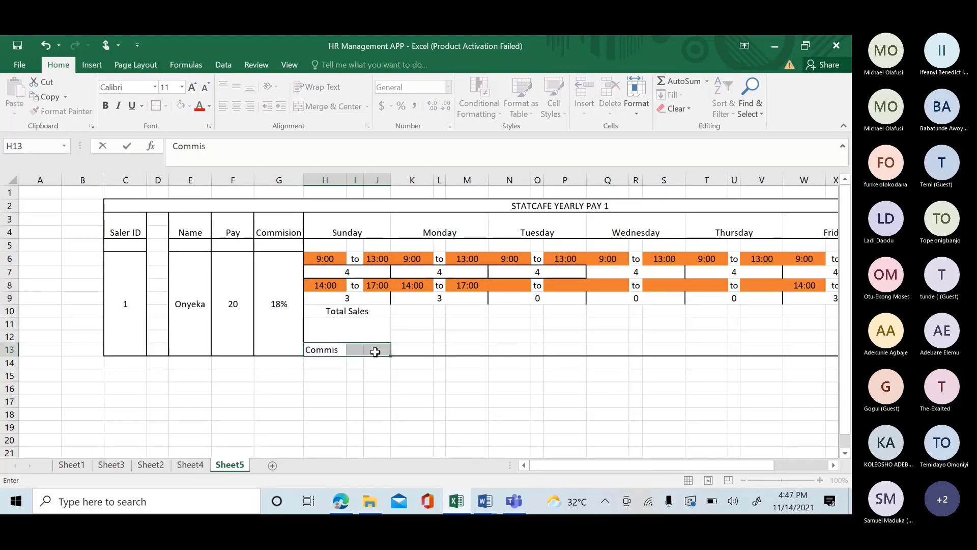
pyautogui.write('sion')
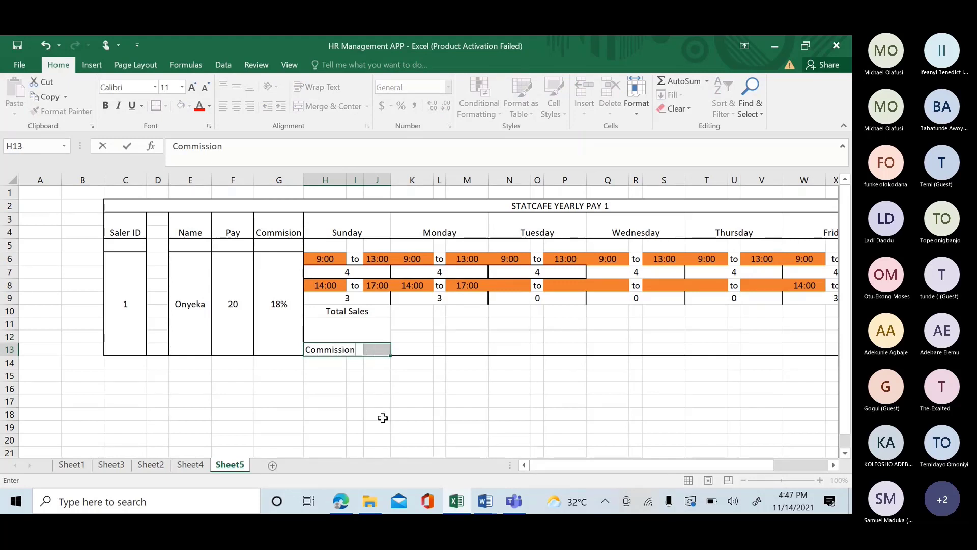
pyautogui.click(383, 417)
pyautogui.moveTo(323, 349); pyautogui.dragTo(385, 349)
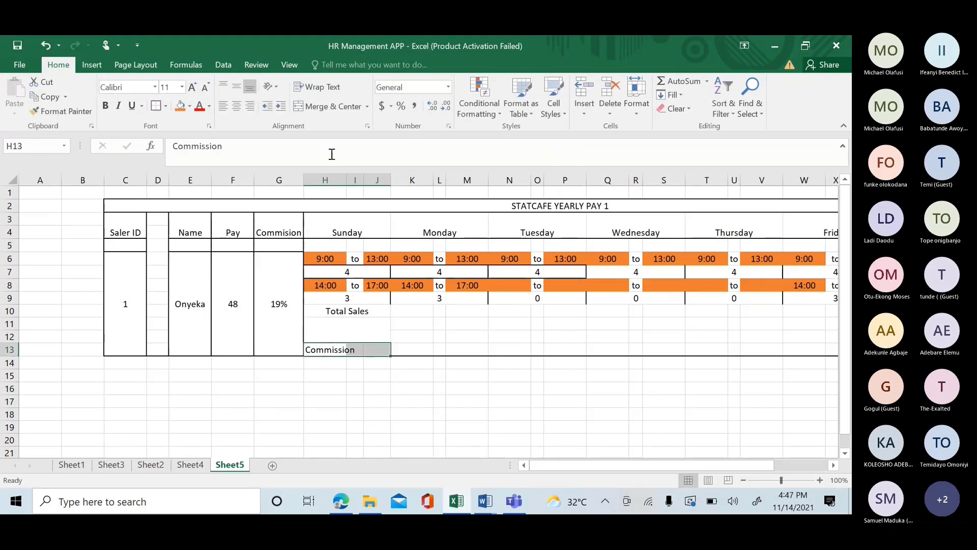
pyautogui.click(321, 108)
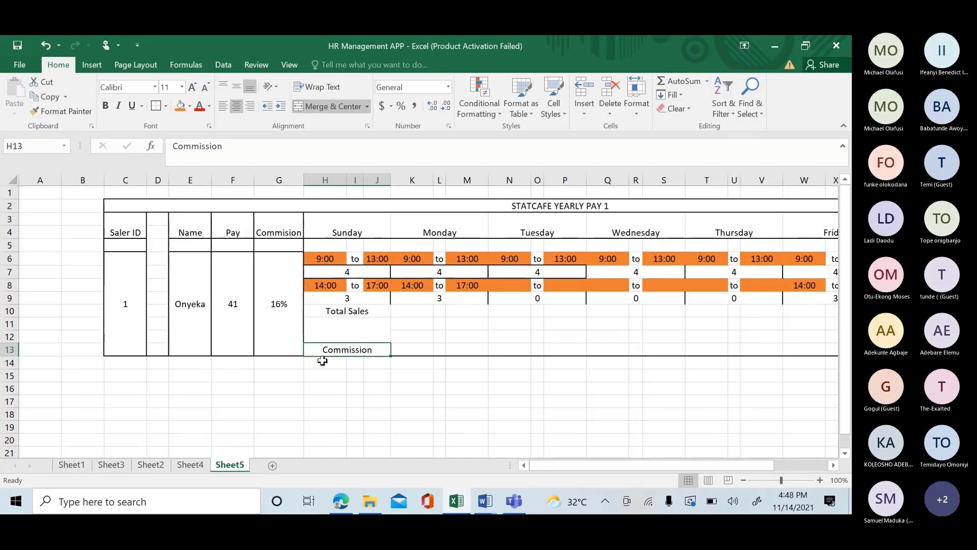
# Merge and center H14:J15 below the Commission label, and extend the merged Saler ID cell to cover C6:C15.
pyautogui.moveTo(322, 361); pyautogui.dragTo(376, 375)
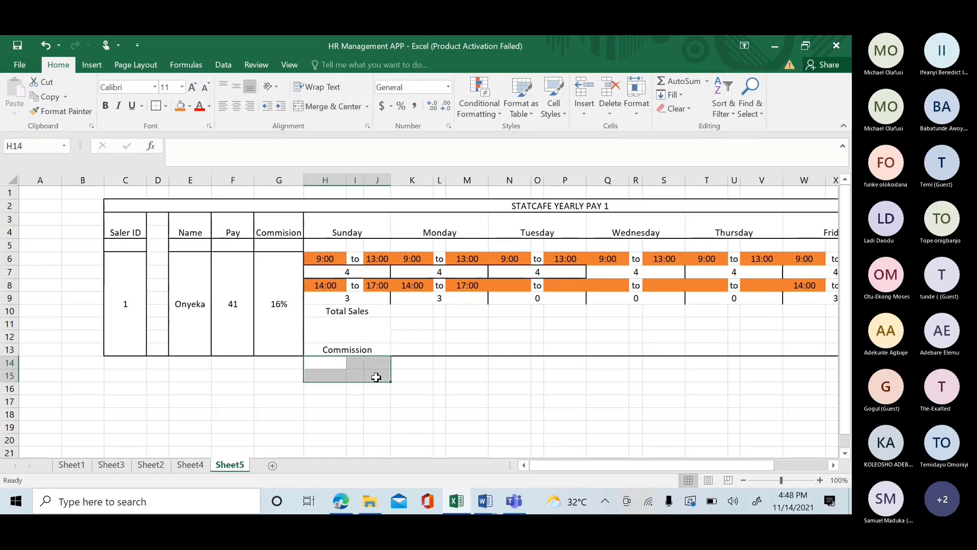
pyautogui.click(326, 107)
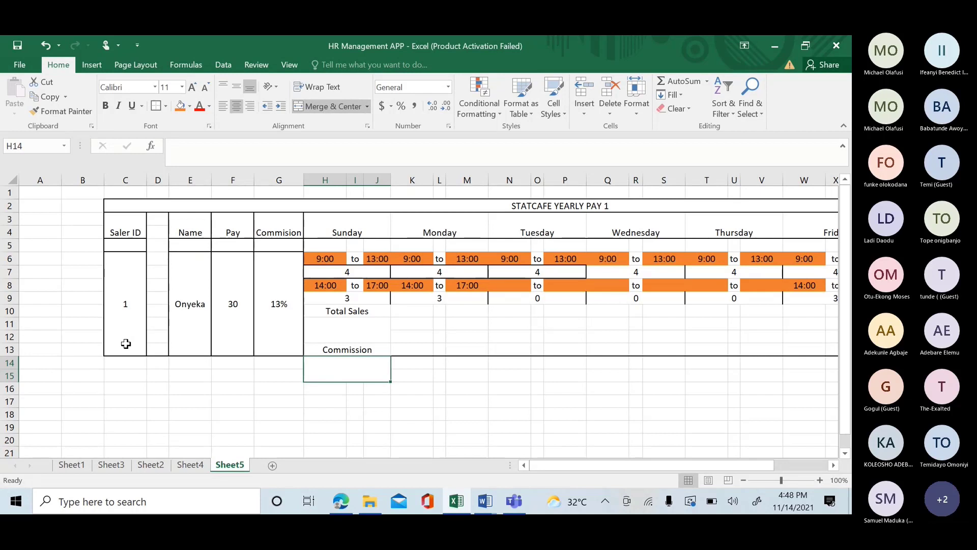
pyautogui.moveTo(126, 344); pyautogui.dragTo(126, 372)
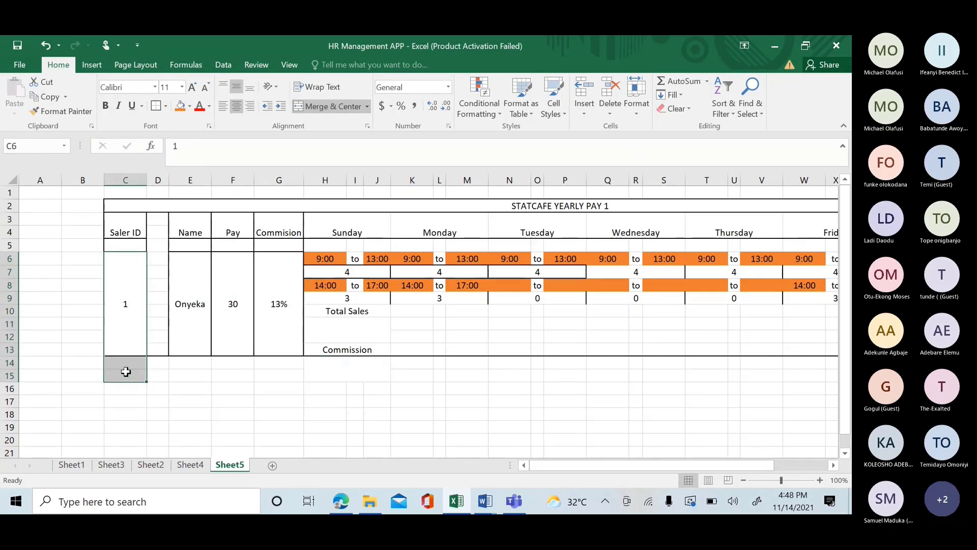
pyautogui.click(319, 107)
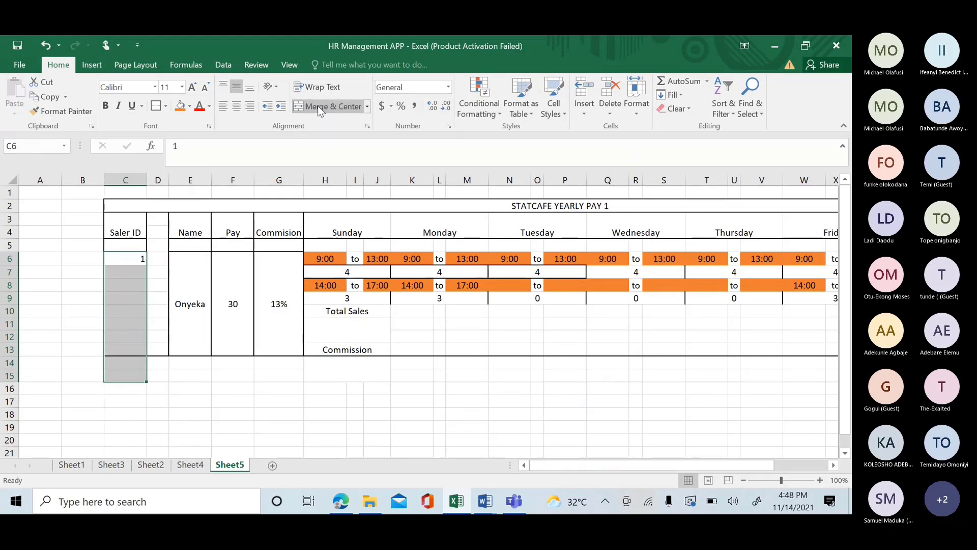
pyautogui.click(317, 105)
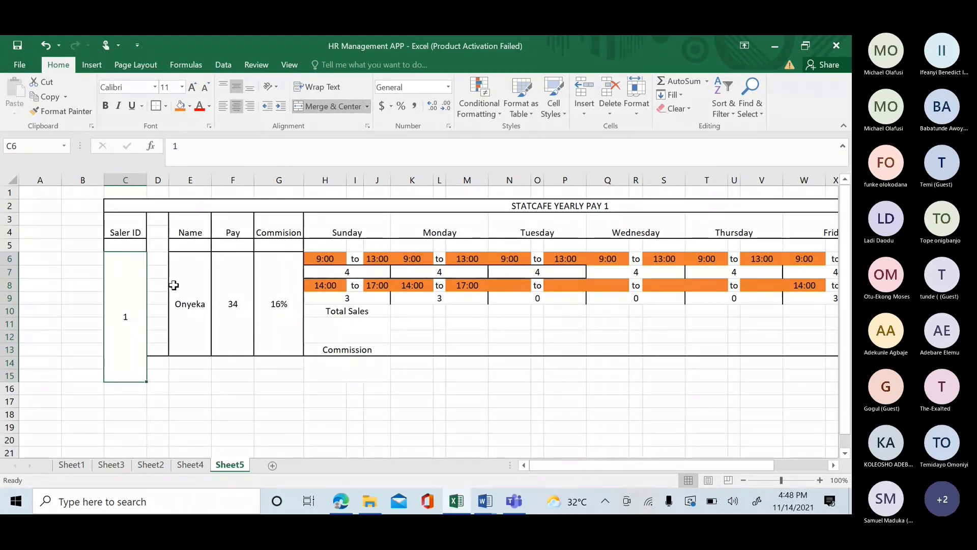
pyautogui.click(159, 294)
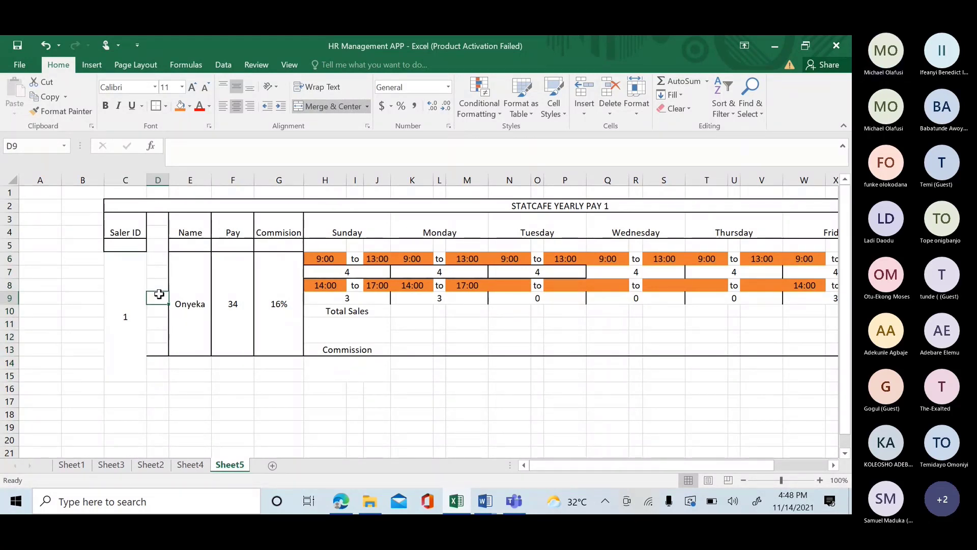
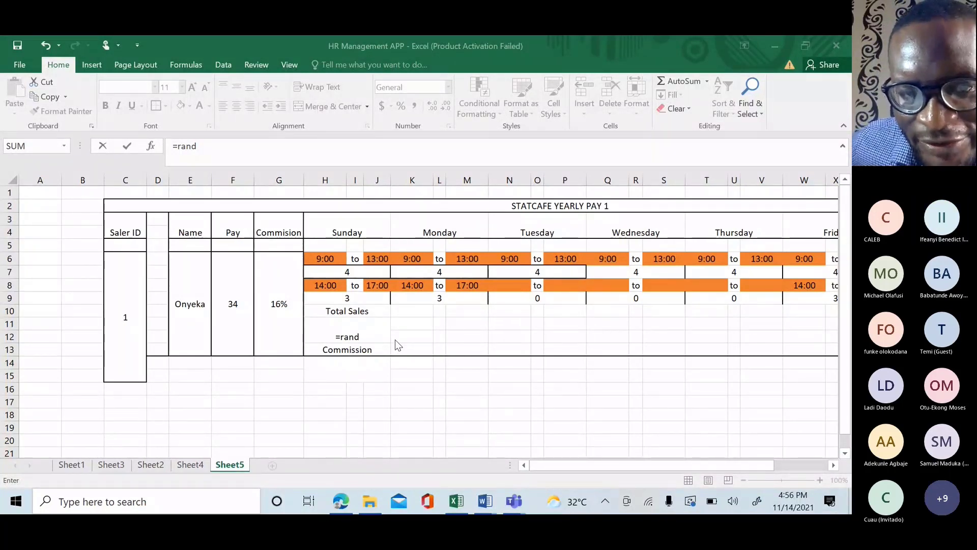
# Clear the unfinished "=rand" entry from the merged cell H11 under Total Sales.
pyautogui.click(376, 350)
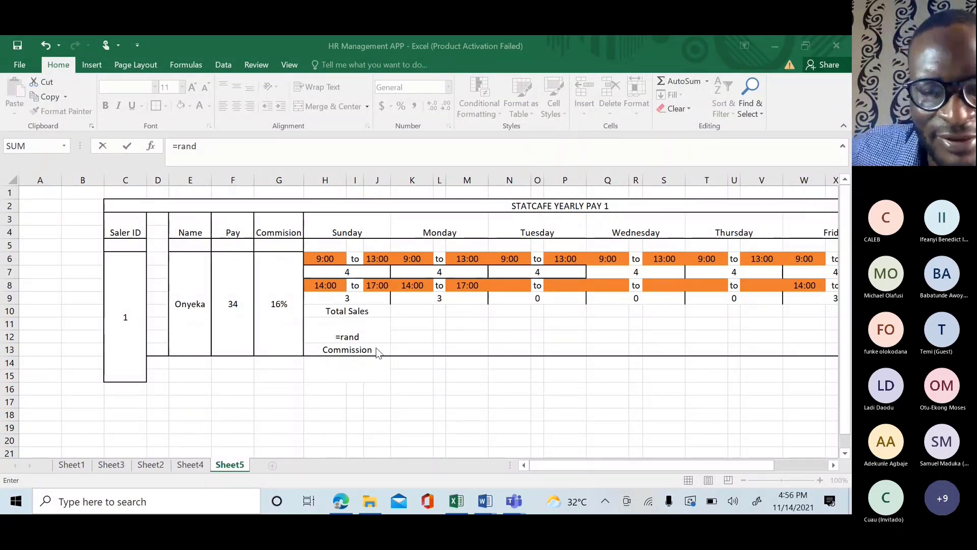
pyautogui.press('BackSpace')
pyautogui.press('BackSpace')
pyautogui.press('BackSpace')
pyautogui.press('BackSpace')
pyautogui.press('BackSpace')
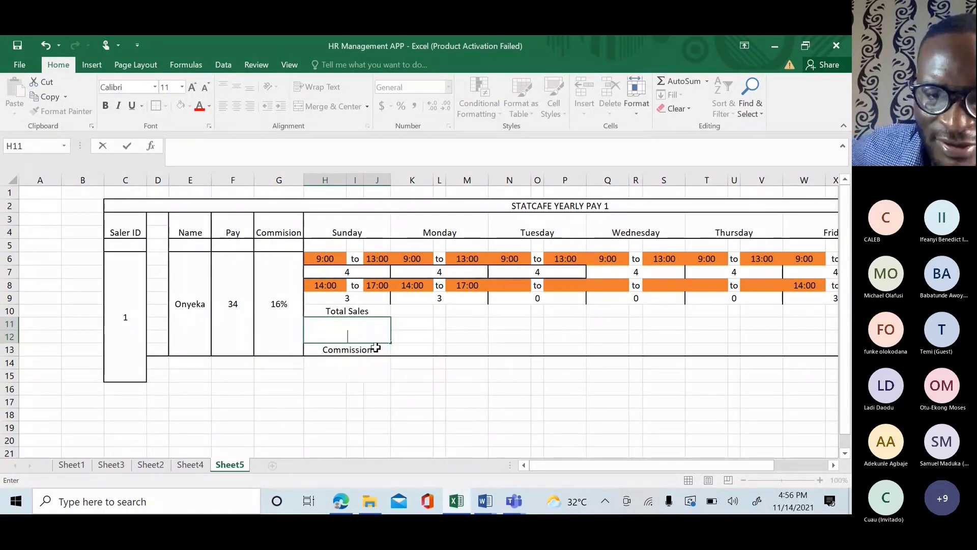
pyautogui.click(285, 409)
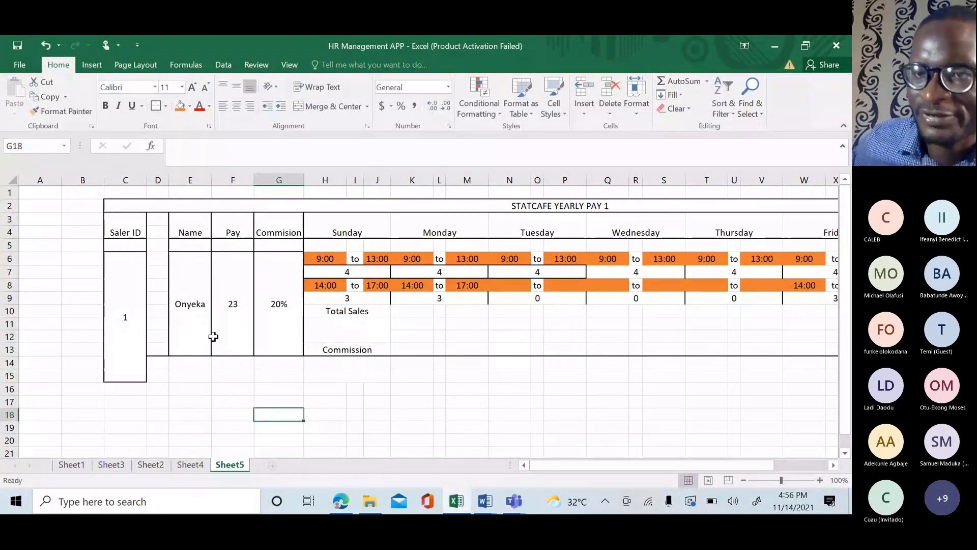
pyautogui.click(129, 291)
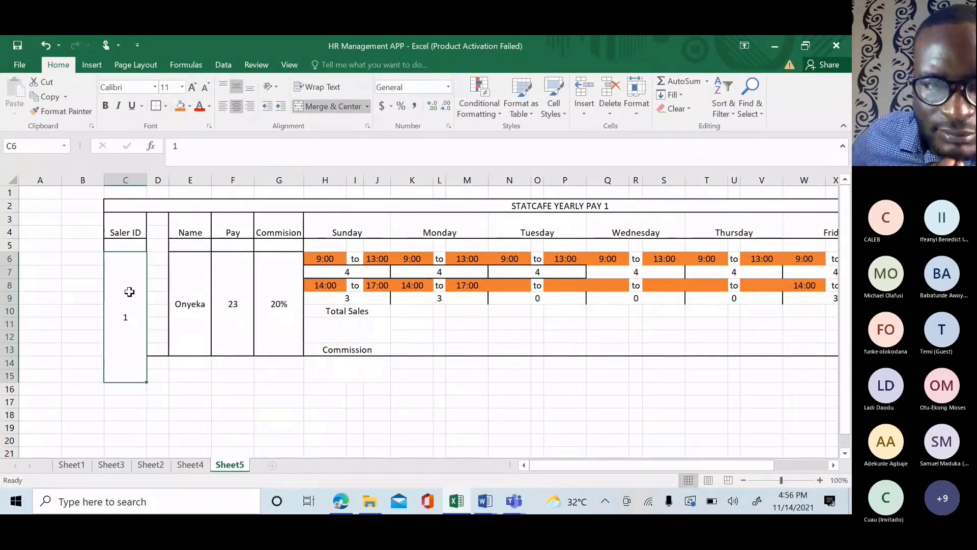
pyautogui.click(235, 302)
pyautogui.click(281, 297)
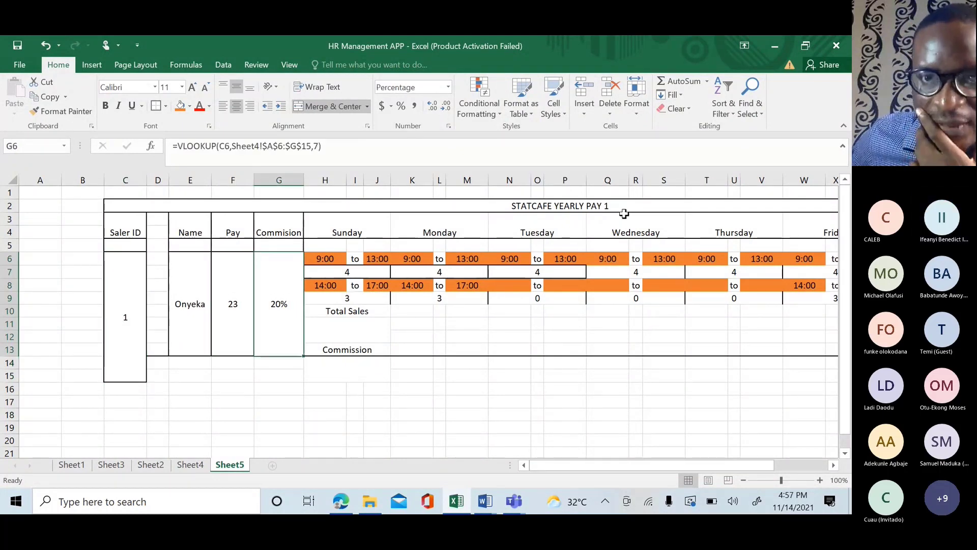
pyautogui.click(337, 312)
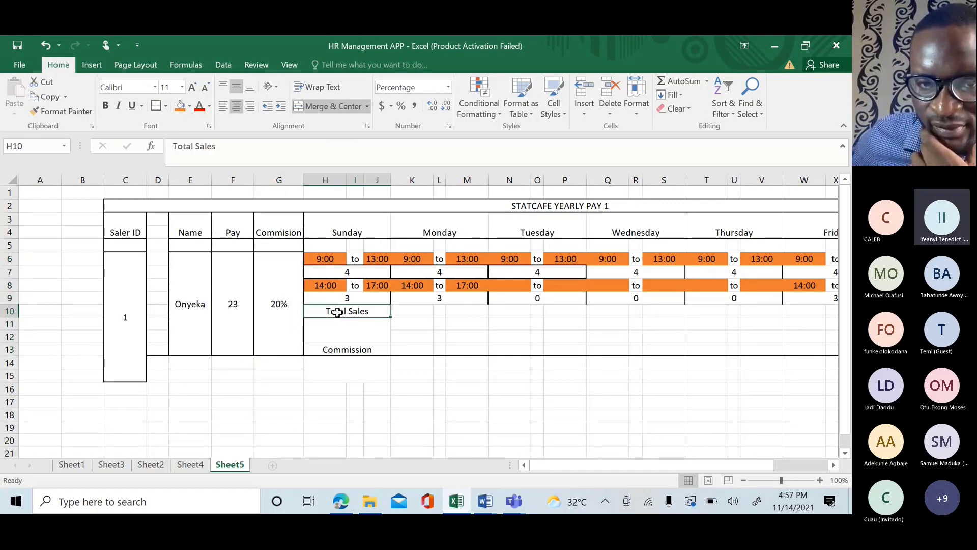
# Enter =RANDBETWEEN(100,1000) in the merged cell H11 to generate Sunday's total sales.
pyautogui.click(345, 324)
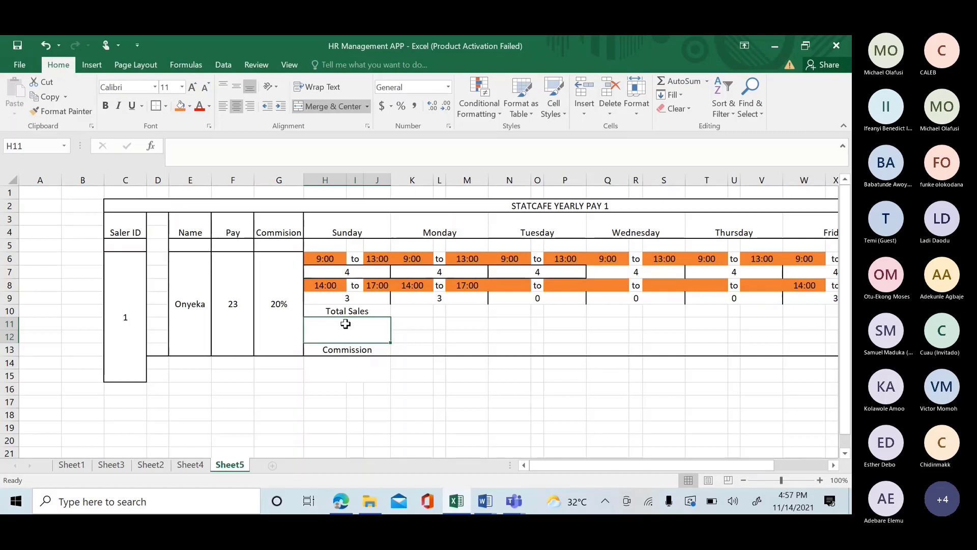
pyautogui.write('=')
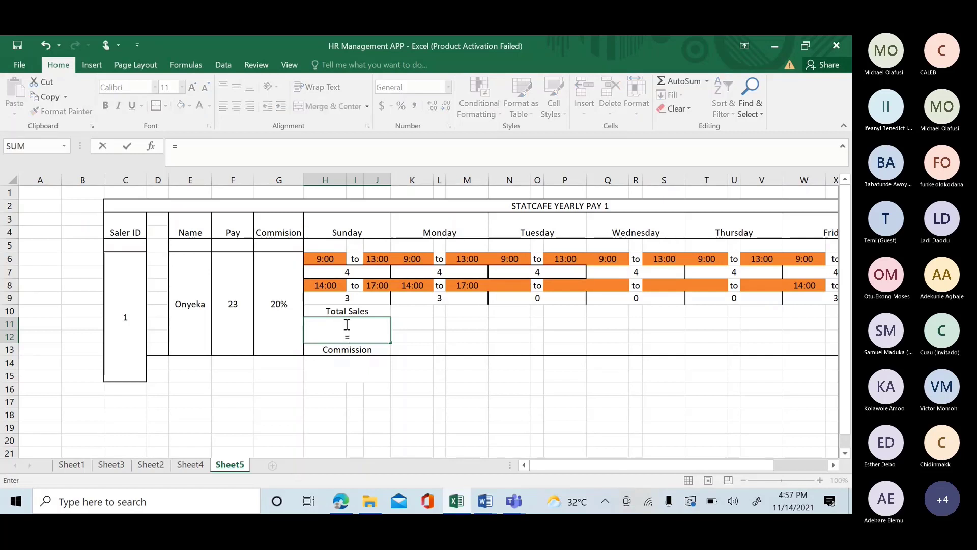
pyautogui.write('rand')
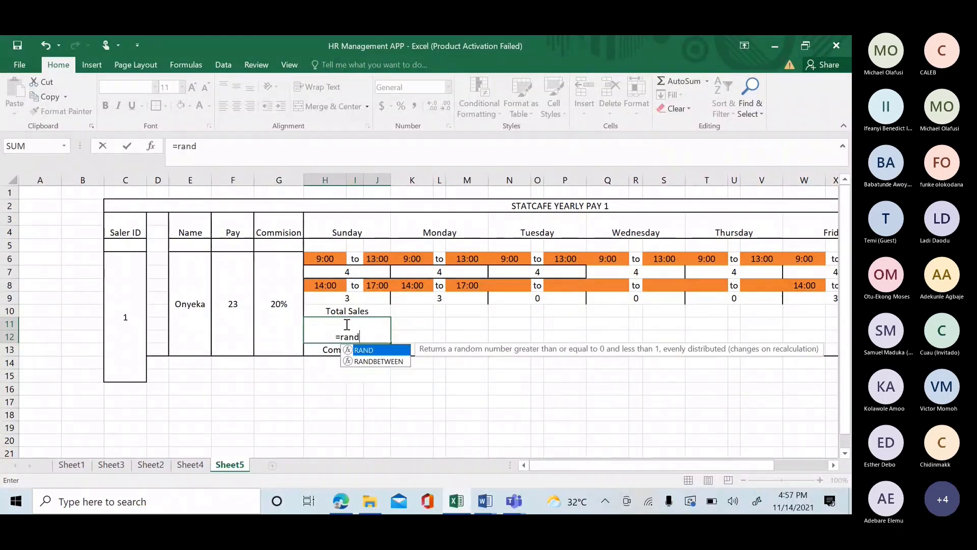
pyautogui.doubleClick(379, 362)
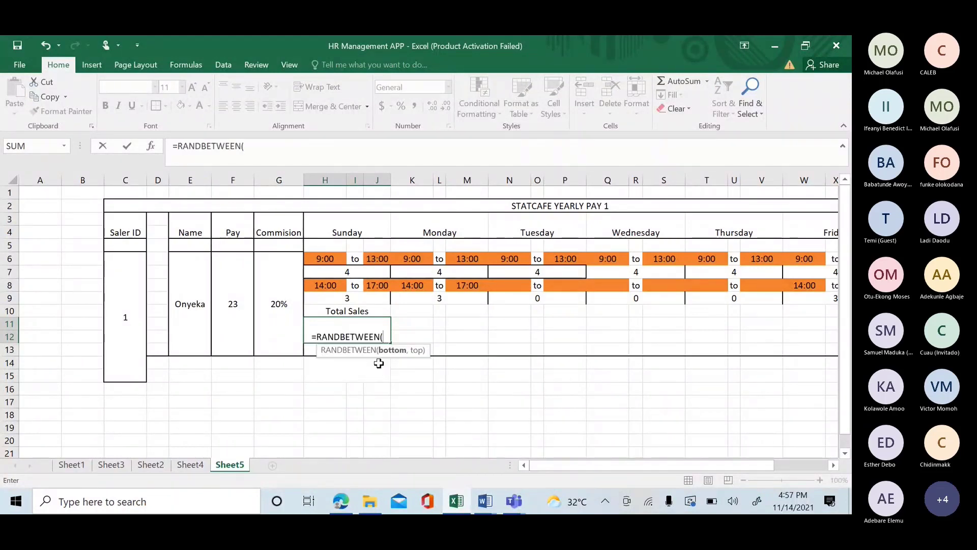
pyautogui.write('100,')
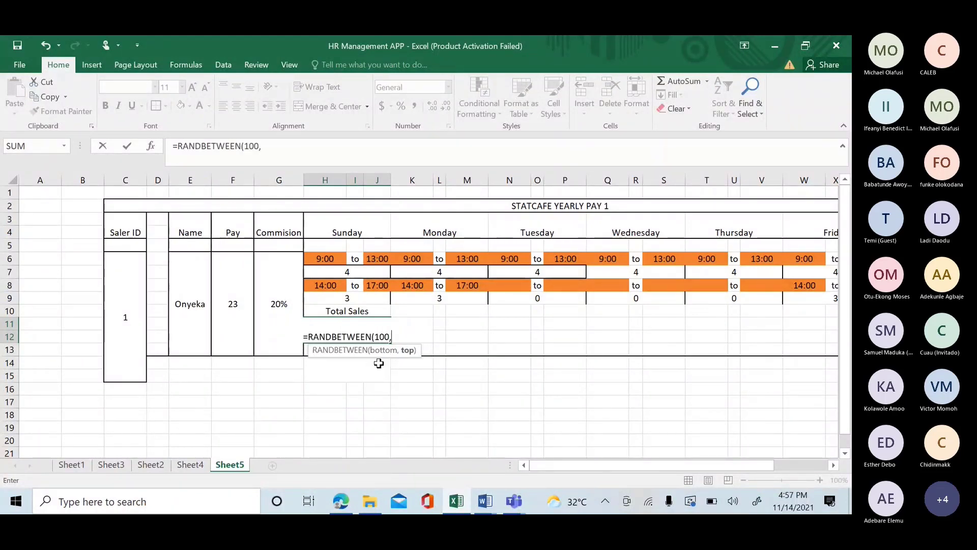
pyautogui.write('1000)')
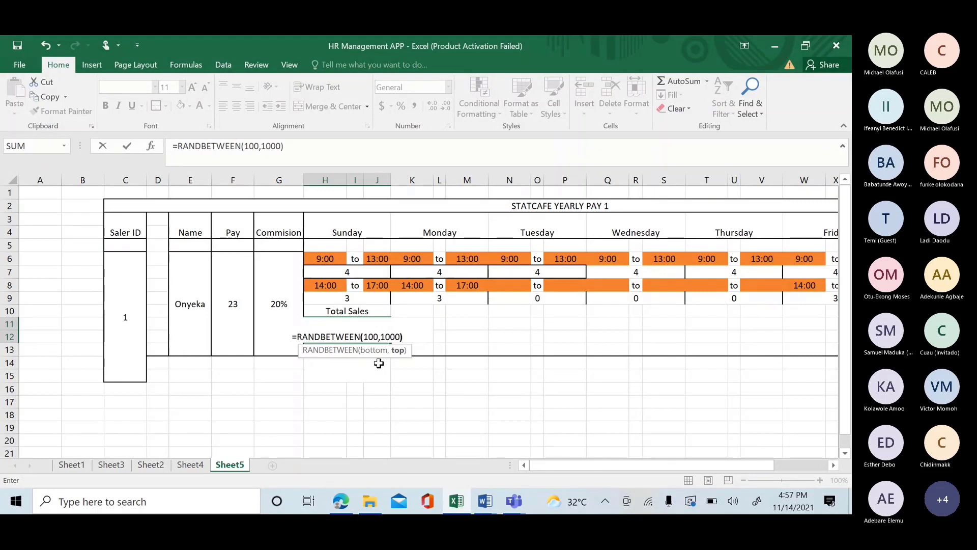
pyautogui.press('Return')
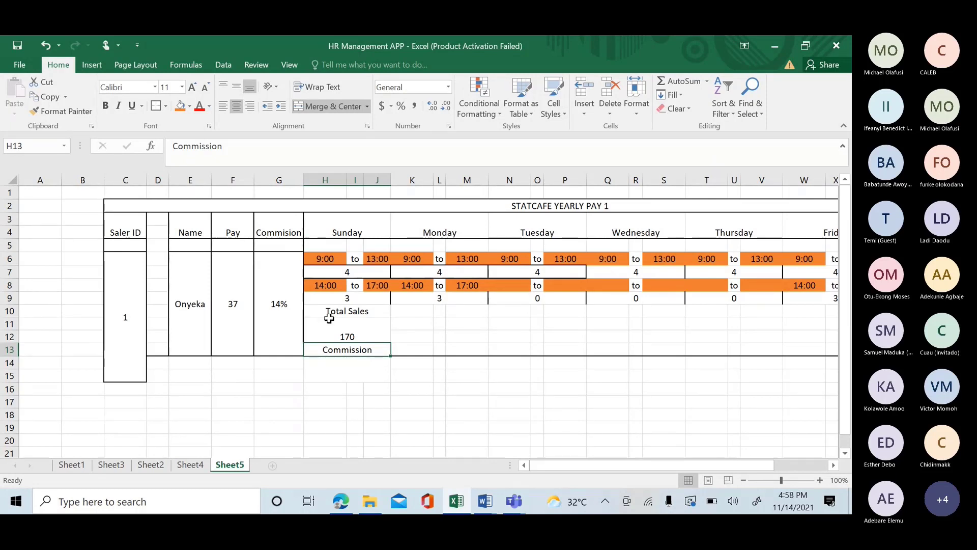
pyautogui.click(347, 368)
pyautogui.write('=')
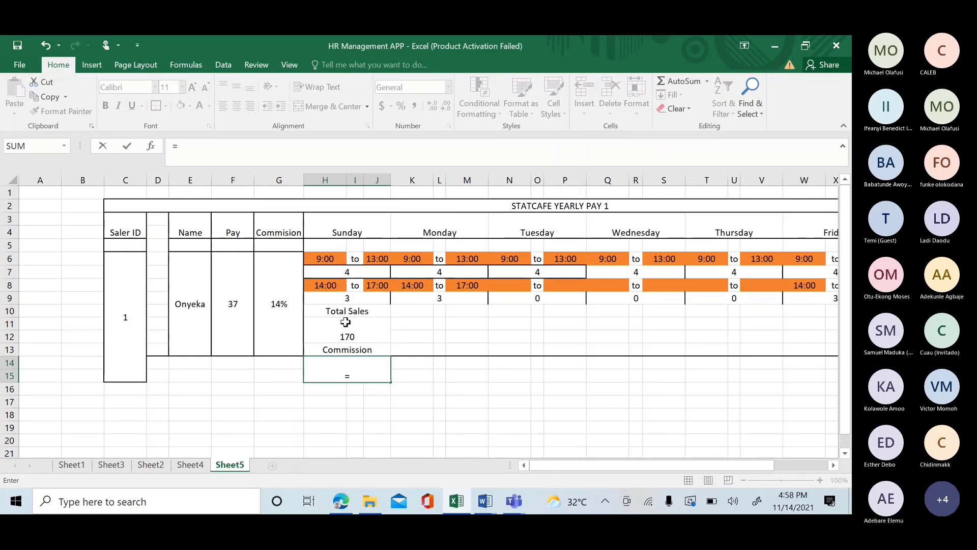
pyautogui.click(345, 321)
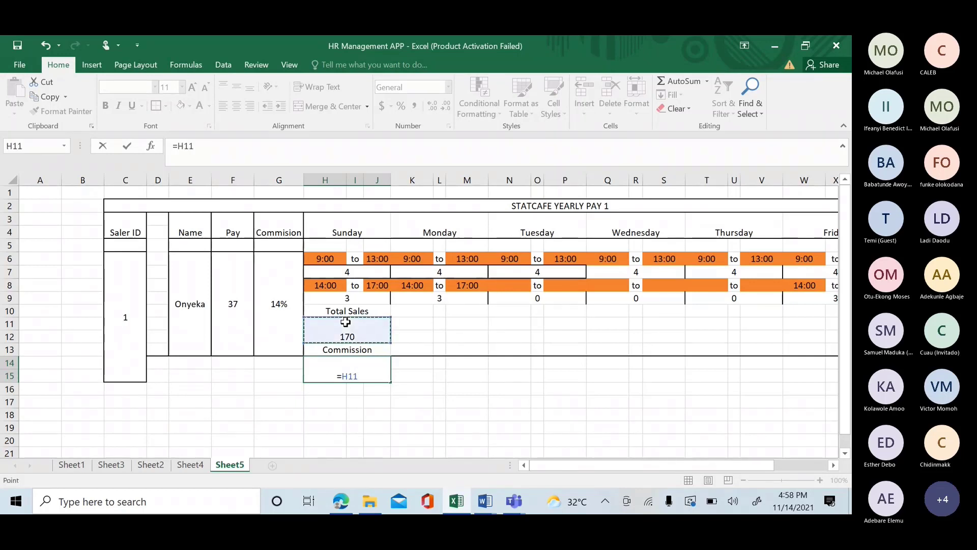
pyautogui.press('BackSpace')
pyautogui.press('BackSpace')
pyautogui.press('BackSpace')
pyautogui.press('BackSpace')
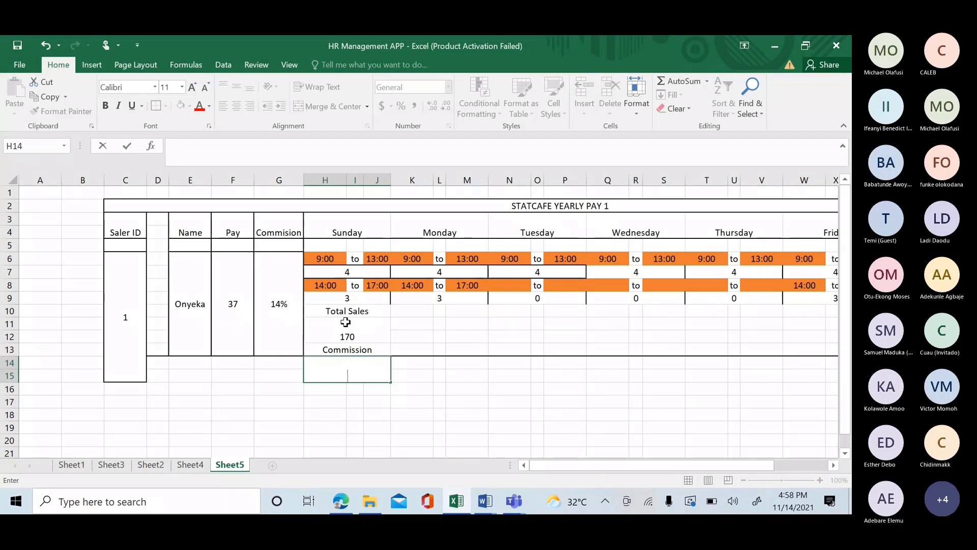
# Calculate Sunday's commission in the merged cell H14 with the formula =H11*G6.
pyautogui.write('=')
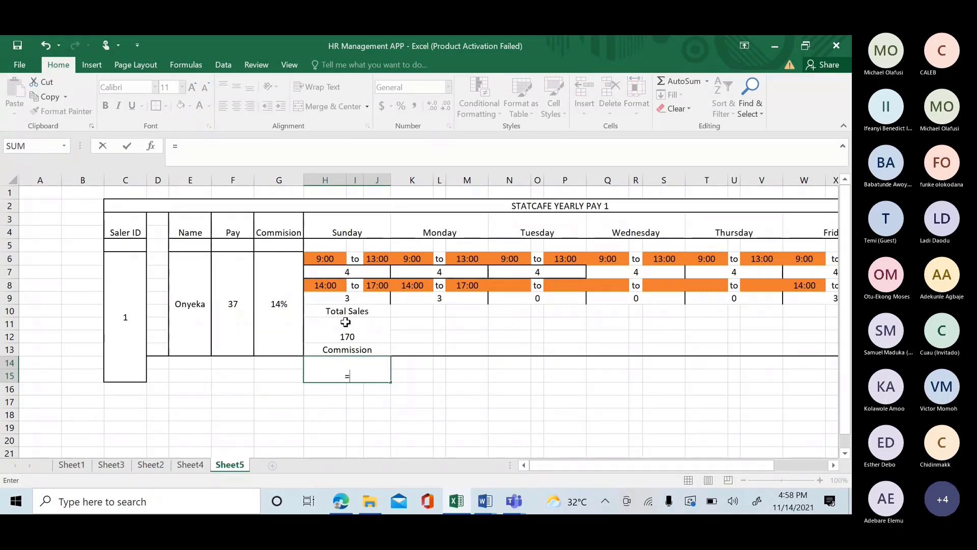
pyautogui.click(346, 322)
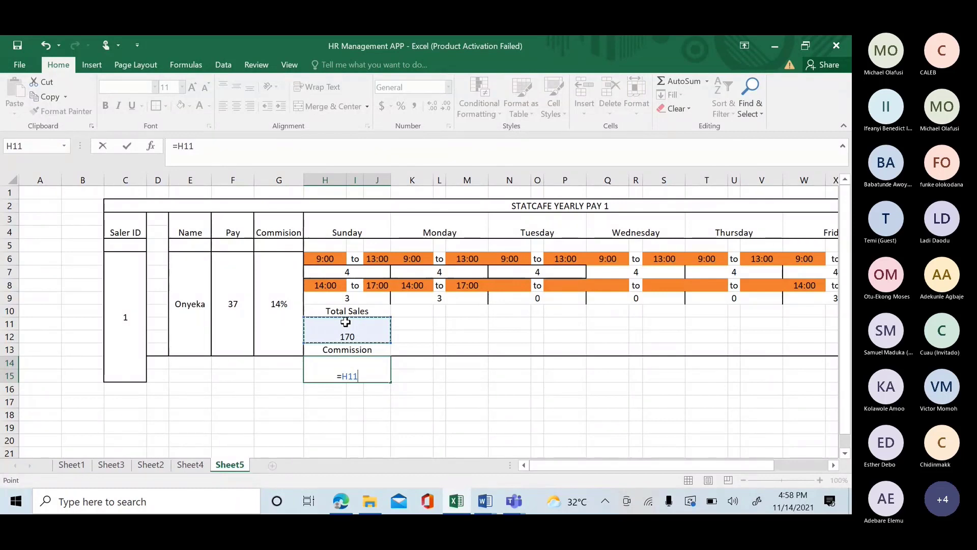
pyautogui.write('*')
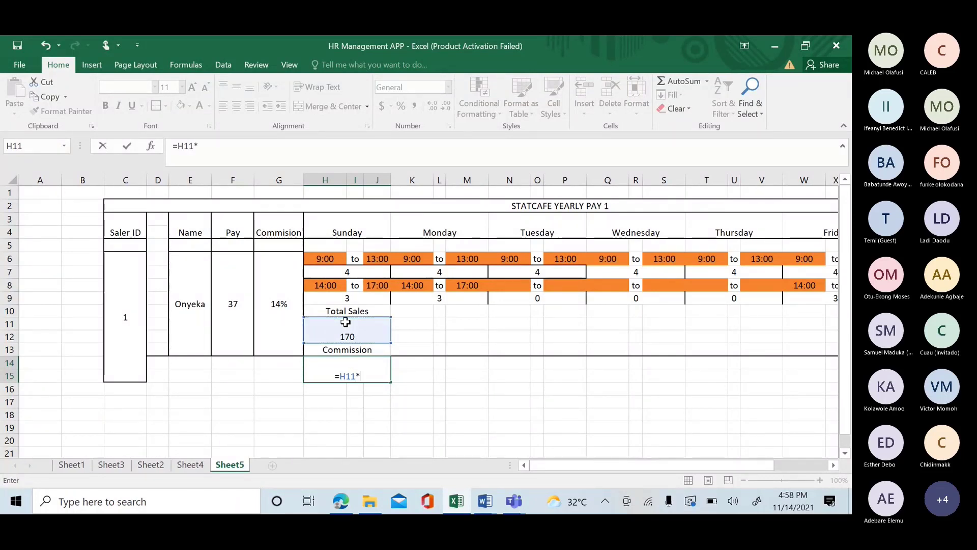
pyautogui.click(294, 302)
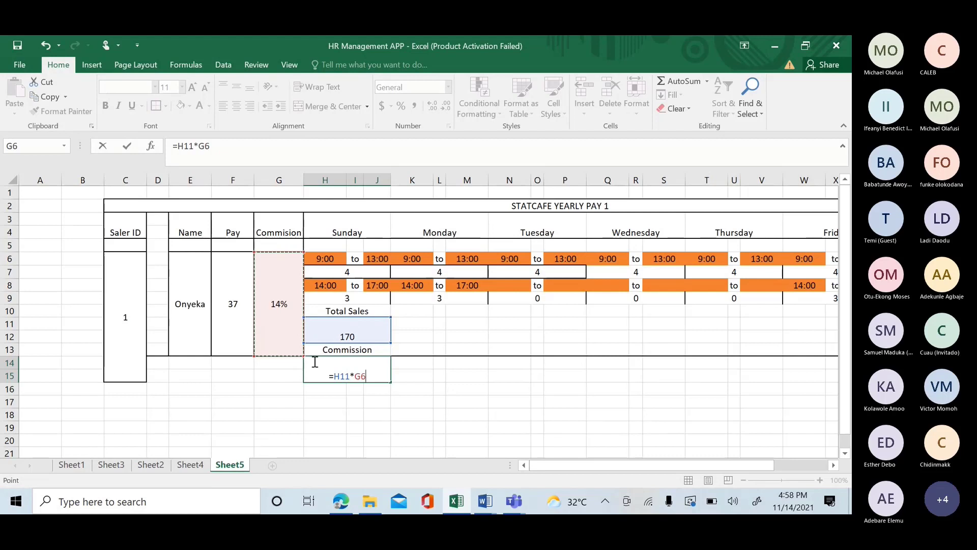
pyautogui.press('Return')
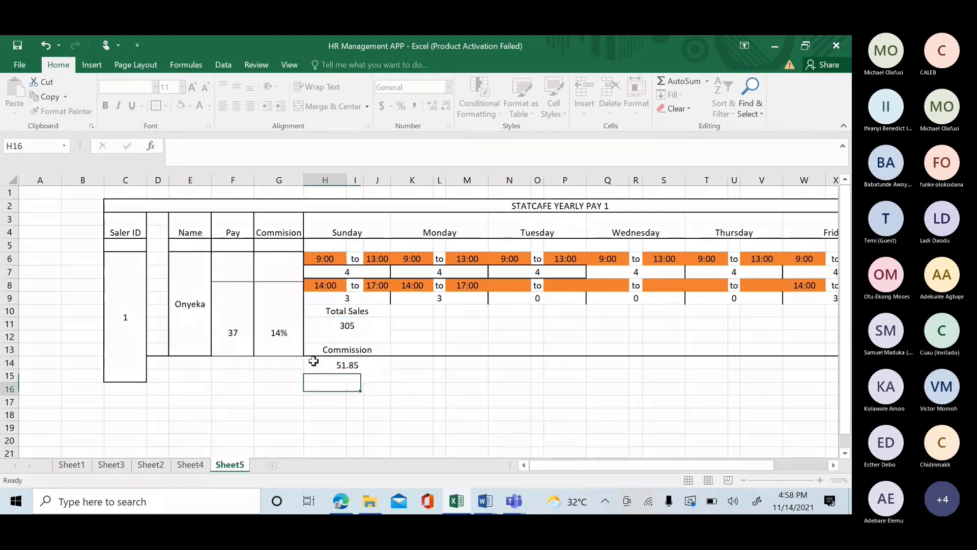
pyautogui.click(370, 380)
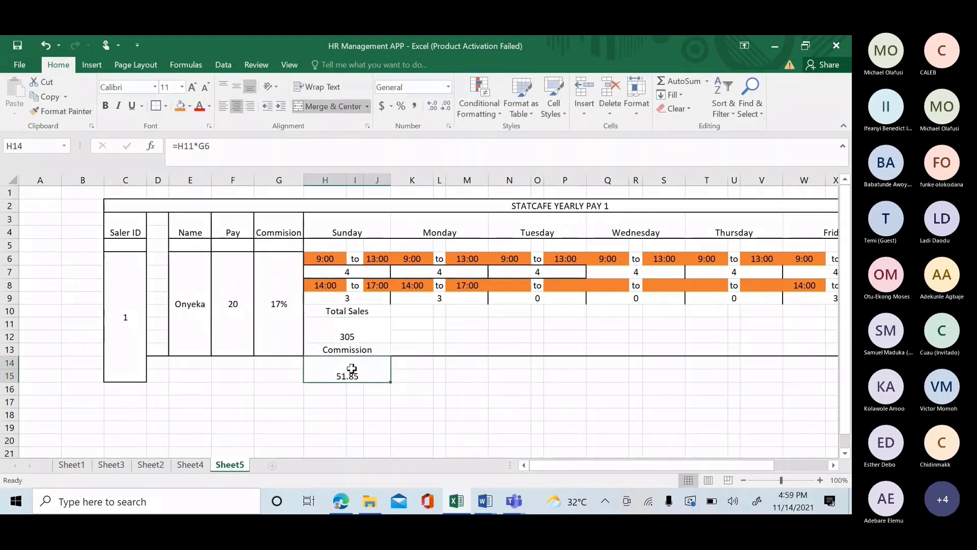
# Make the commission rate reference absolute in Sunday's commission formula in H14 so it reads =H11*$G$6.
pyautogui.doubleClick(352, 369)
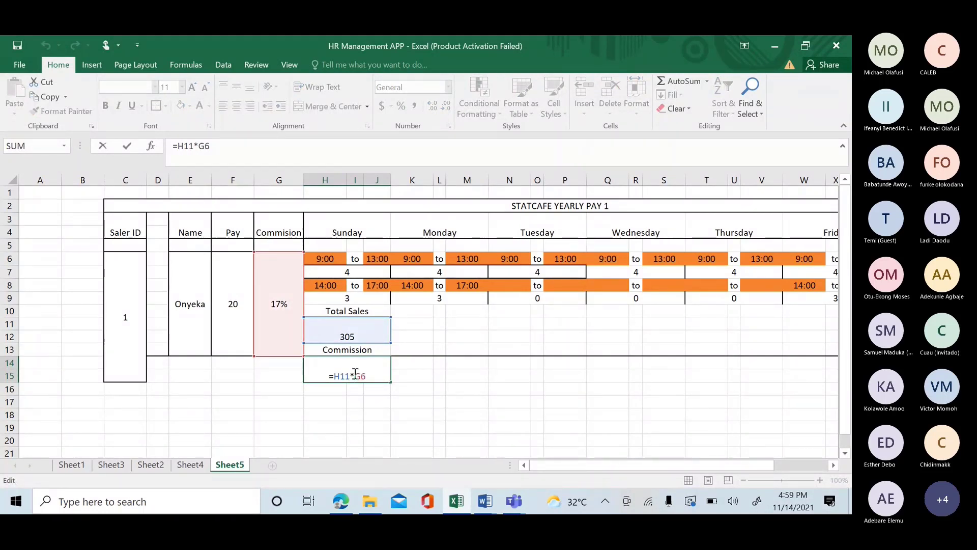
pyautogui.write('$')
pyautogui.write('$')
pyautogui.press('Return')
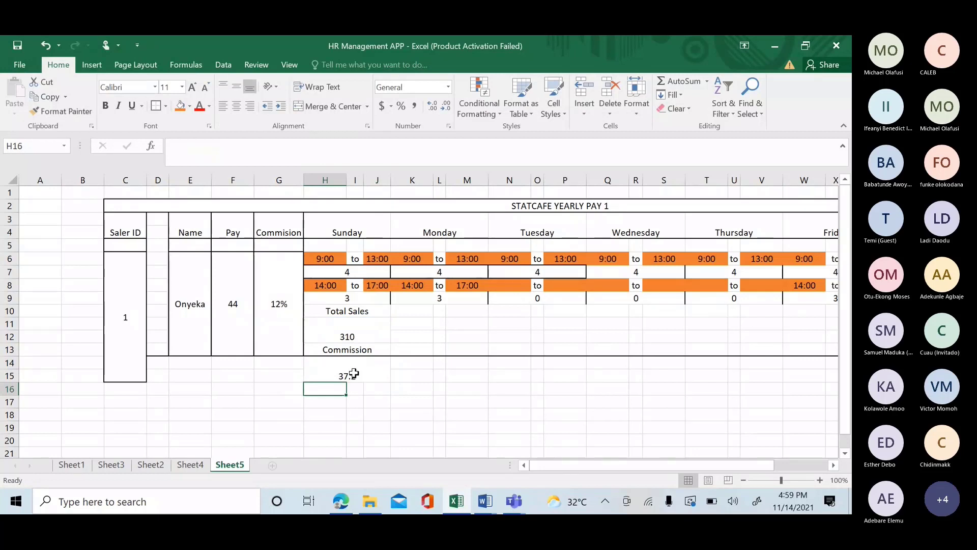
# Copy Sunday's Total Sales block H10:J12 to the same rows under Monday, Tuesday, Wednesday and Thursday.
pyautogui.click(353, 334)
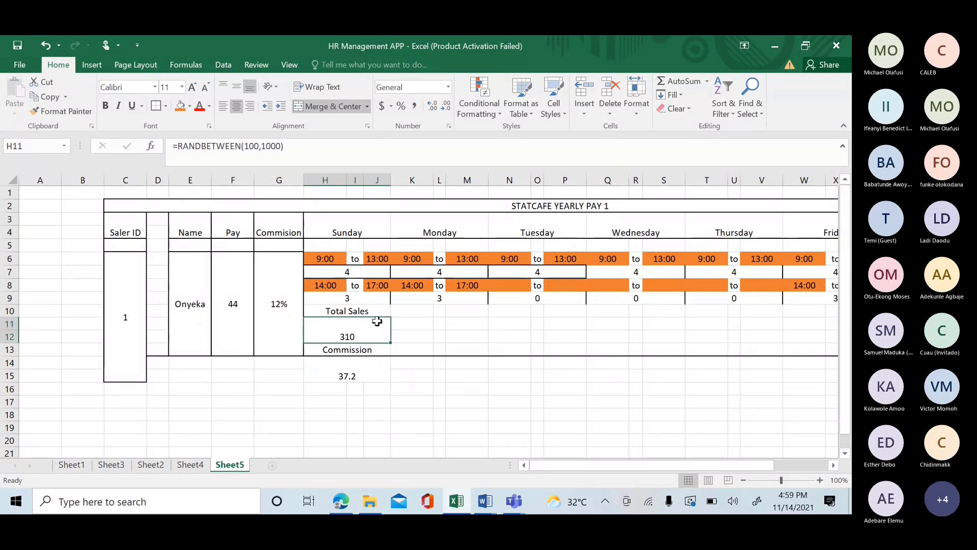
pyautogui.hotkey('ctrl', 'c')
pyautogui.moveTo(370, 308); pyautogui.dragTo(376, 330)
pyautogui.hotkey('ctrl', 'c')
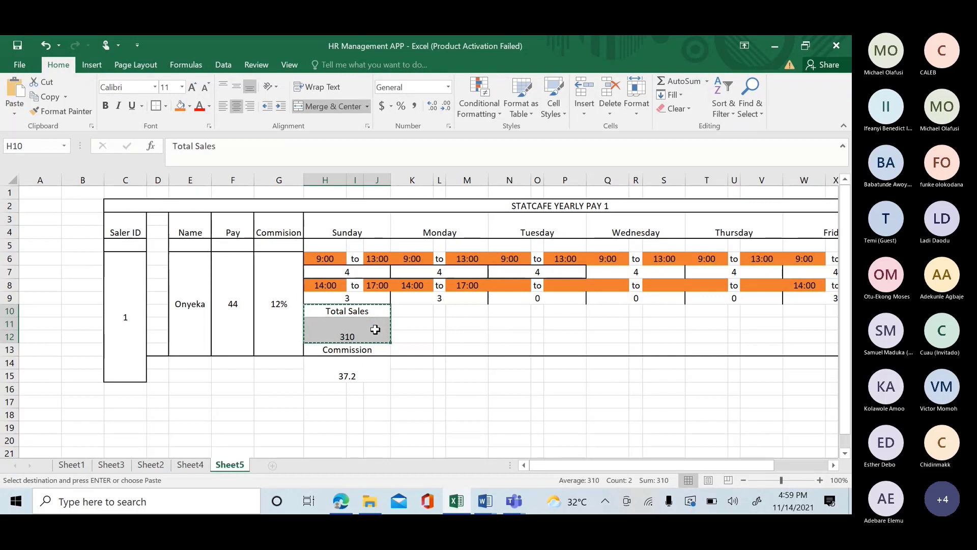
pyautogui.click(422, 308)
pyautogui.hotkey('ctrl', 'v')
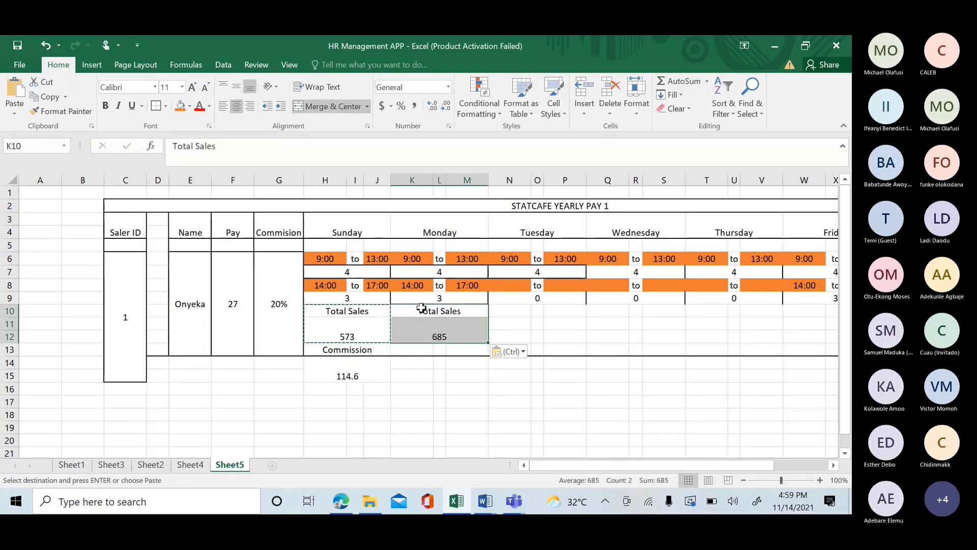
pyautogui.click(499, 309)
pyautogui.hotkey('ctrl', 'v')
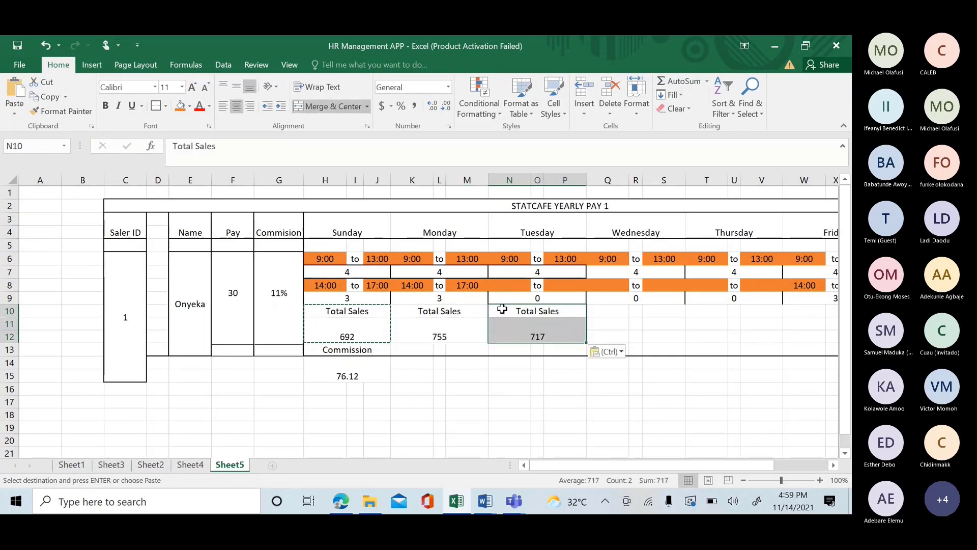
pyautogui.click(601, 311)
pyautogui.hotkey('ctrl', 'v')
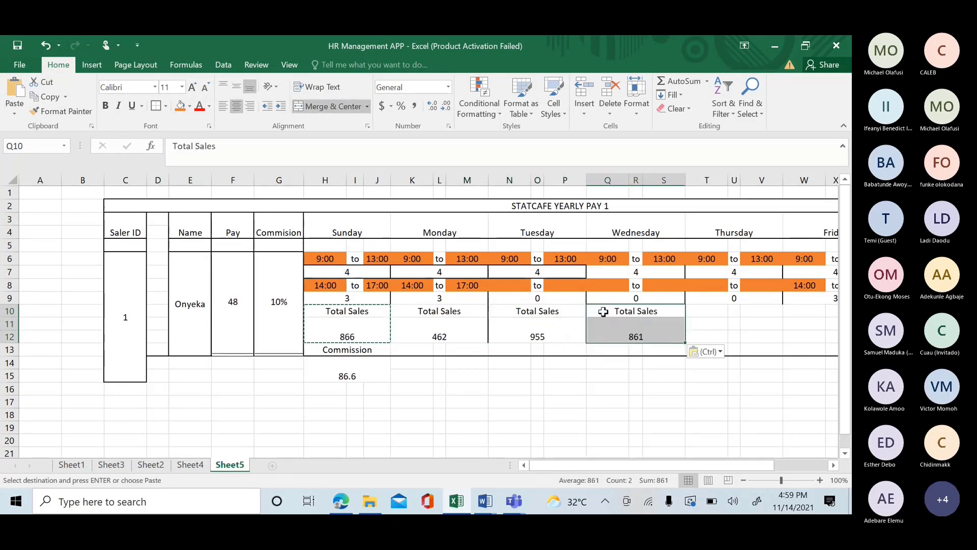
pyautogui.click(711, 311)
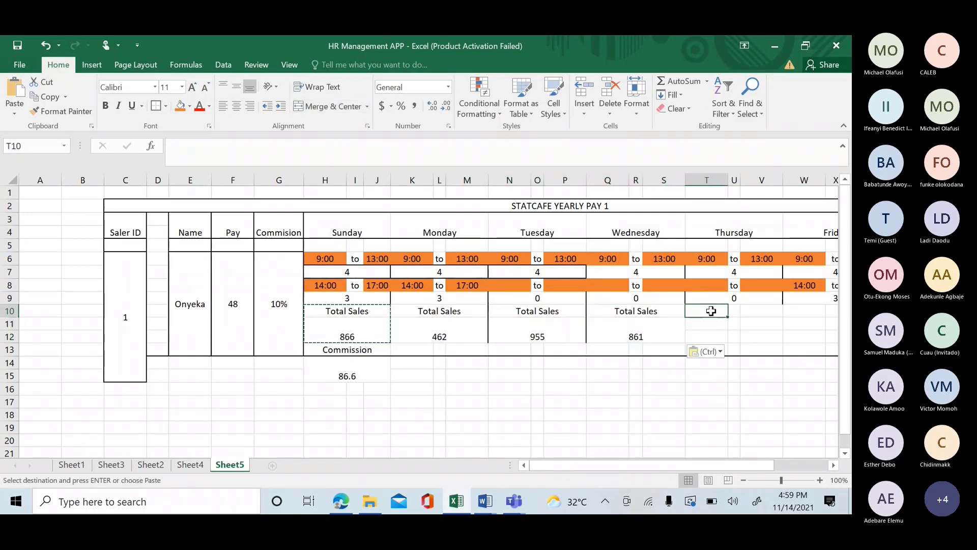
pyautogui.hotkey('ctrl', 'v')
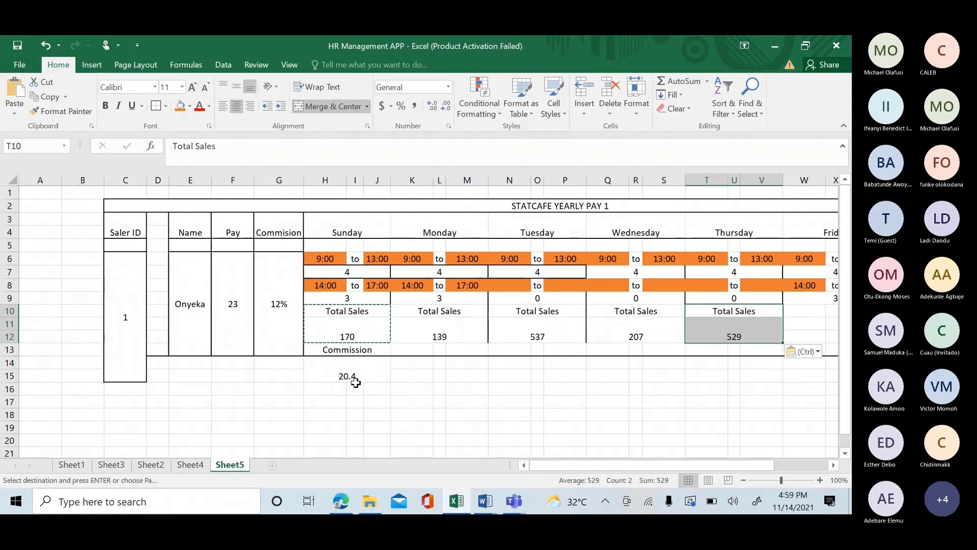
# Copy Thursday's Total Sales block T10:V12 to the same rows under Friday and Saturday.
pyautogui.click(347, 362)
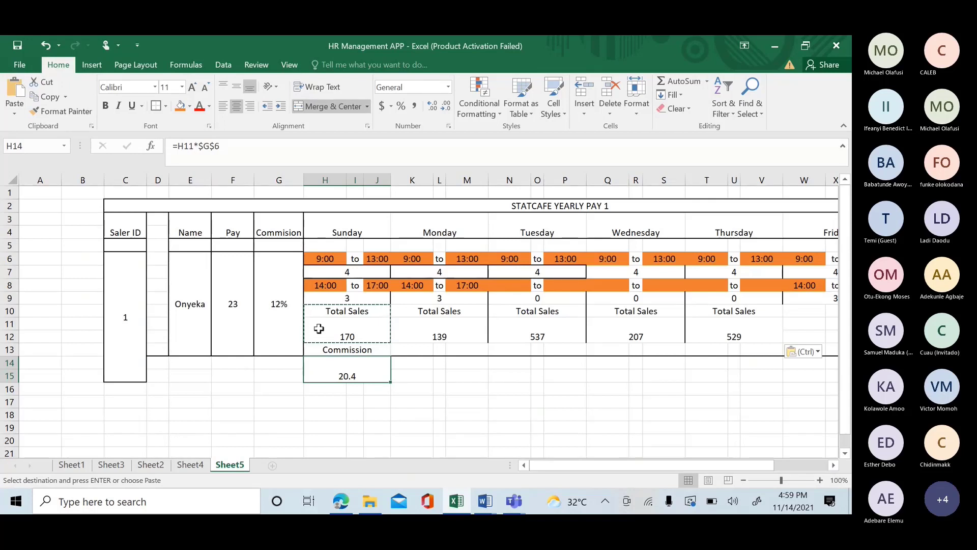
pyautogui.click(425, 323)
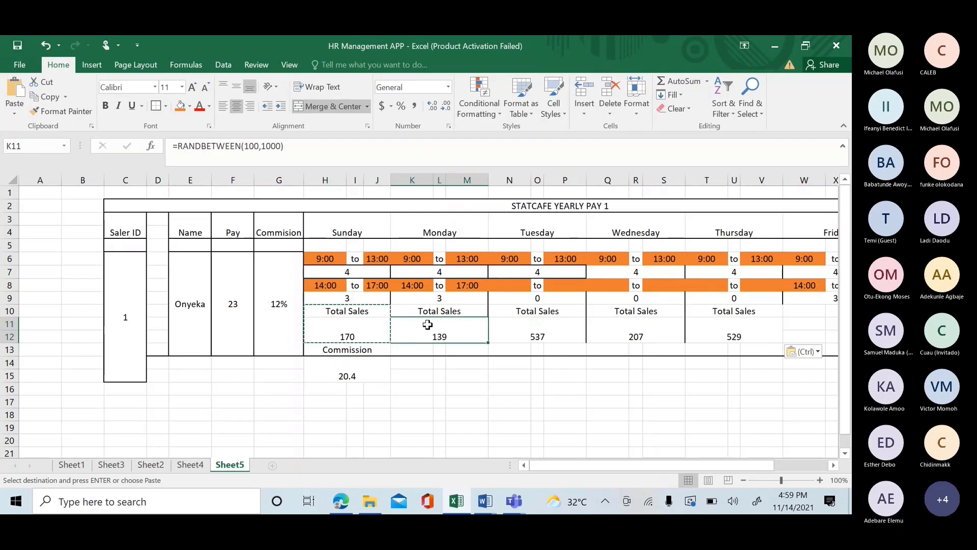
pyautogui.click(746, 332)
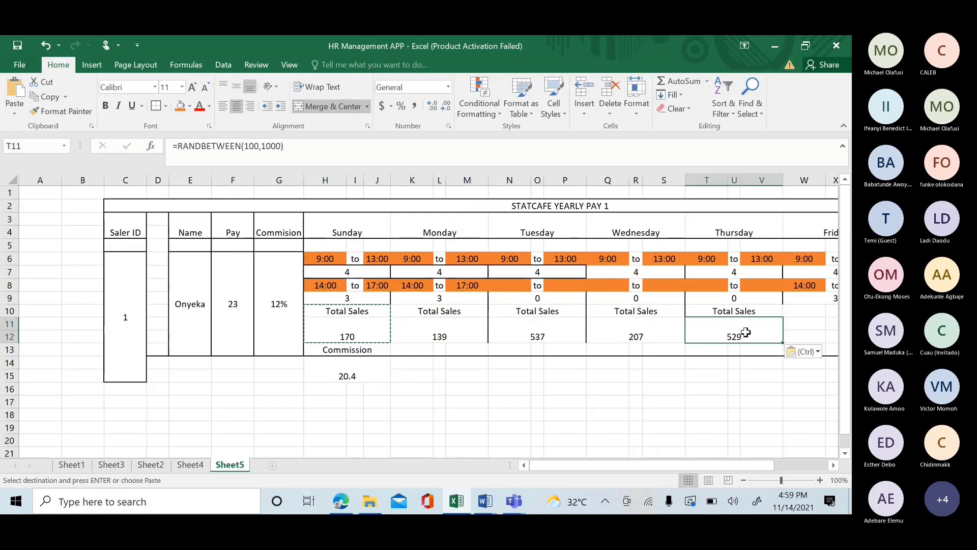
pyautogui.moveTo(737, 311); pyautogui.dragTo(736, 334)
pyautogui.hotkey('ctrl', 'c')
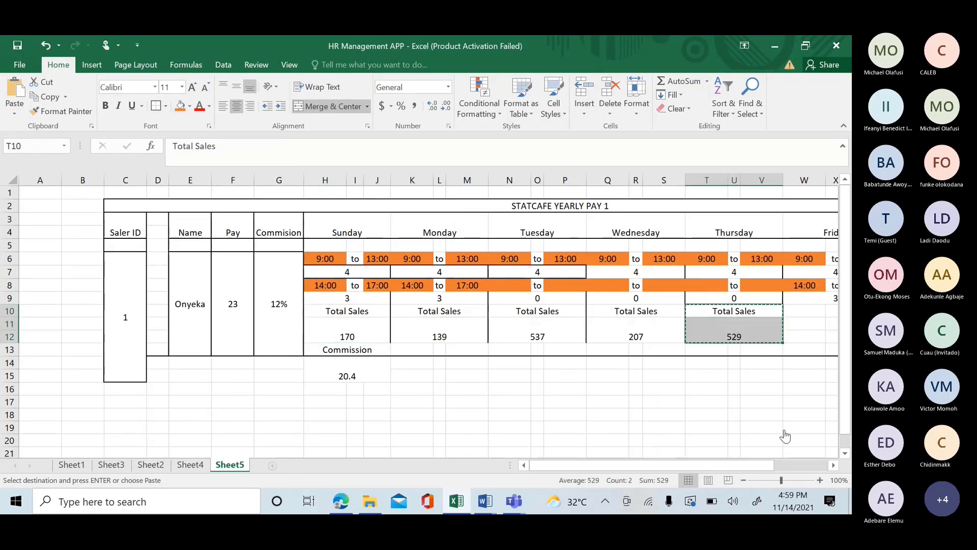
pyautogui.moveTo(624, 464); pyautogui.dragTo(683, 470)
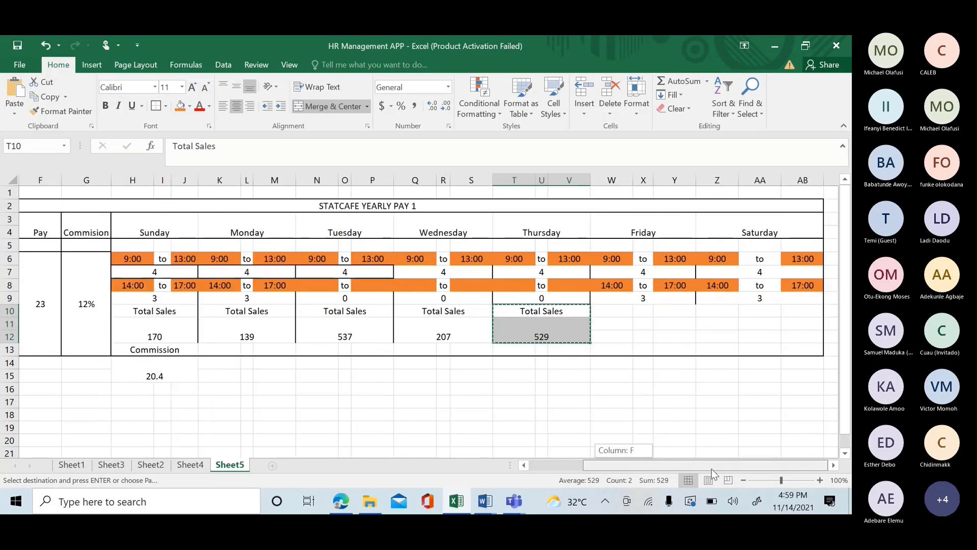
pyautogui.click(620, 313)
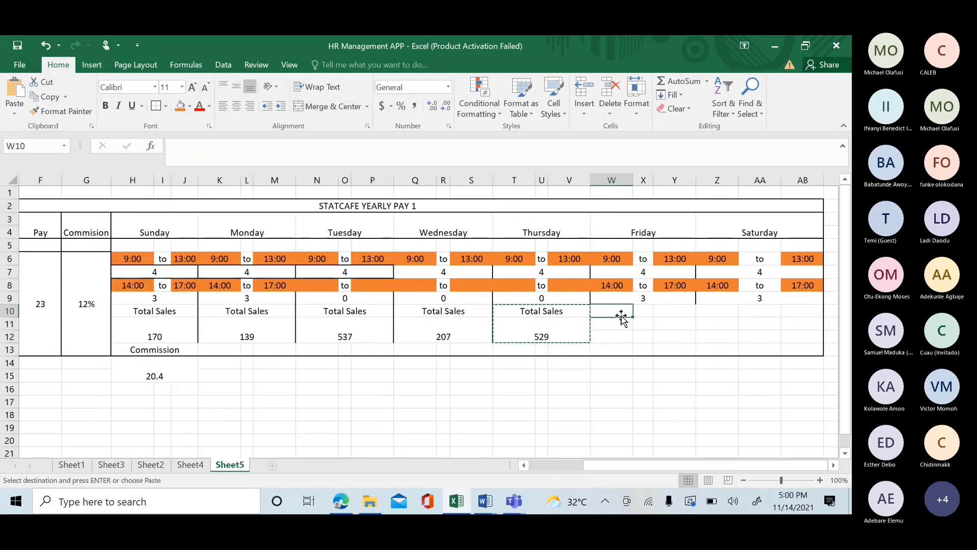
pyautogui.hotkey('ctrl', 'v')
pyautogui.click(719, 312)
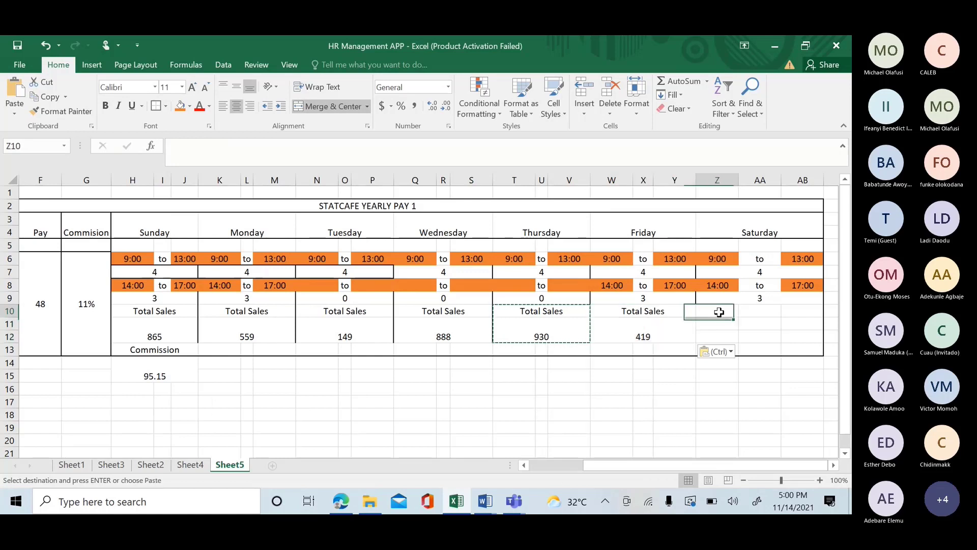
pyautogui.hotkey('ctrl', 'v')
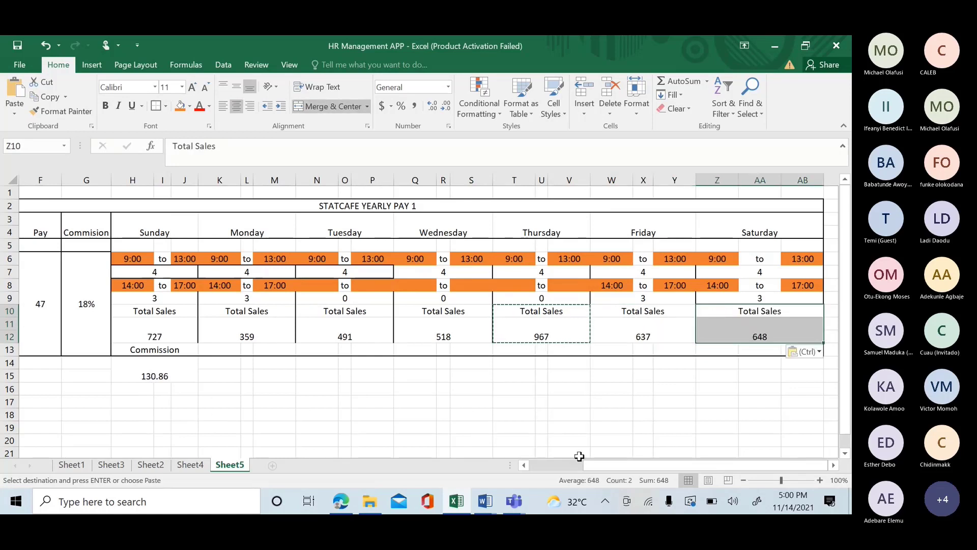
# Copy Sunday's Commission block H13:J15 to the same rows under Monday, Tuesday, Wednesday and Thursday.
pyautogui.moveTo(591, 466); pyautogui.dragTo(524, 466)
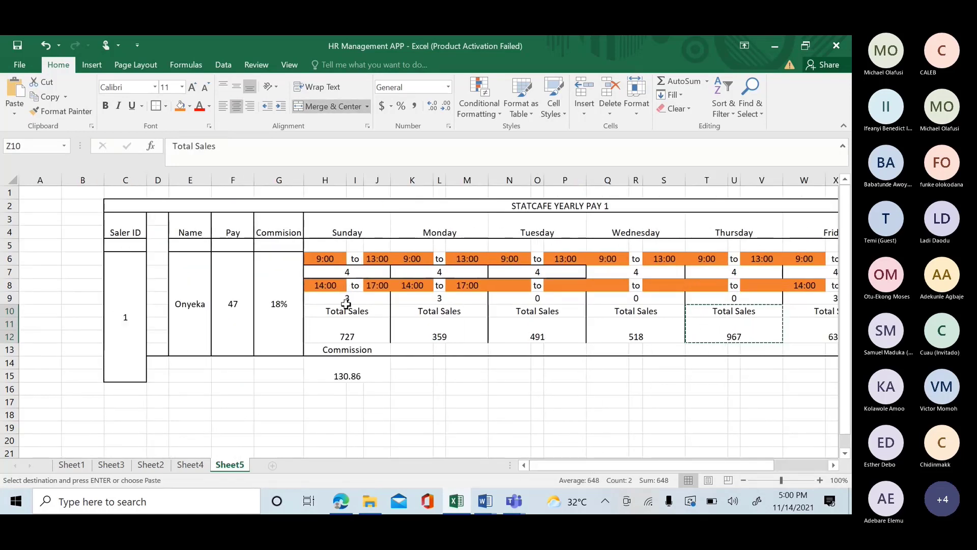
pyautogui.click(355, 371)
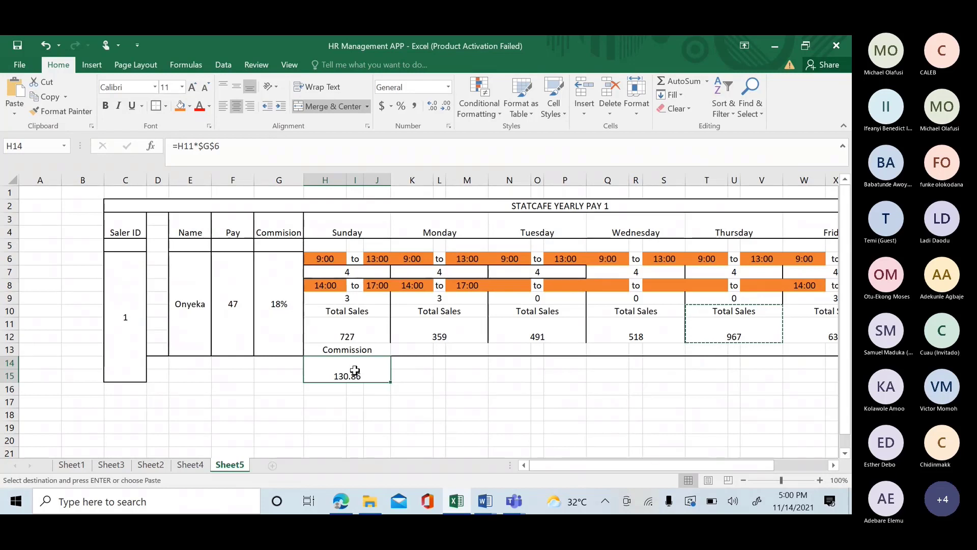
pyautogui.click(378, 351)
pyautogui.moveTo(379, 351); pyautogui.dragTo(381, 373)
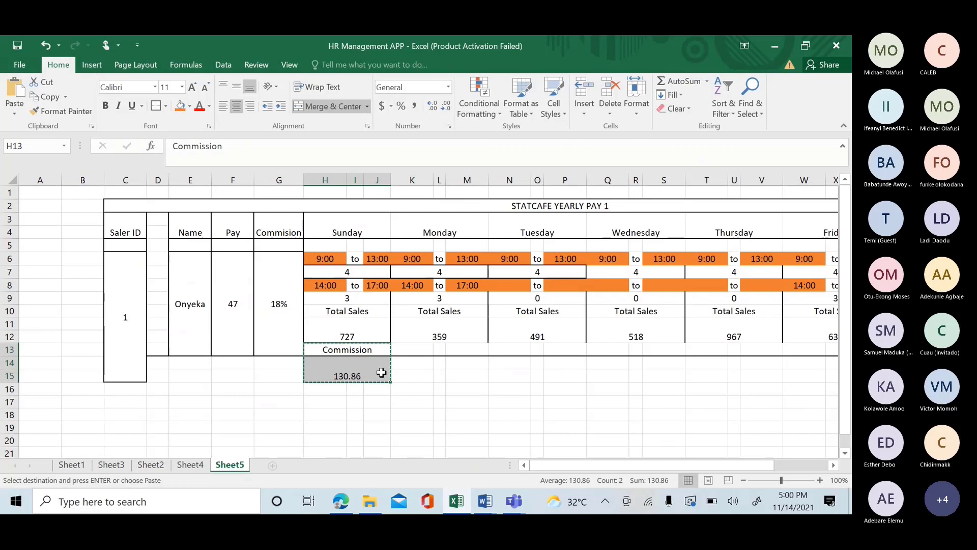
pyautogui.click(419, 350)
pyautogui.hotkey('ctrl', 'v')
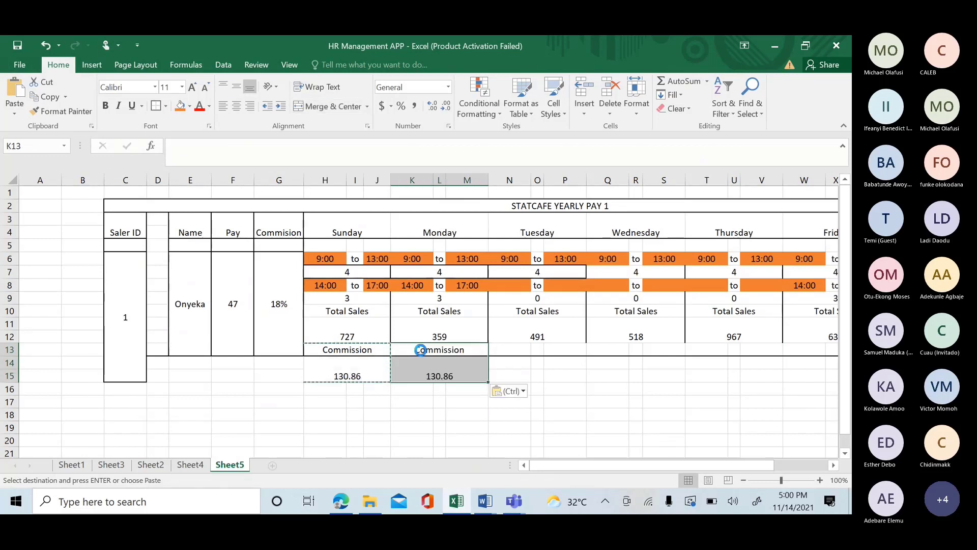
pyautogui.click(510, 349)
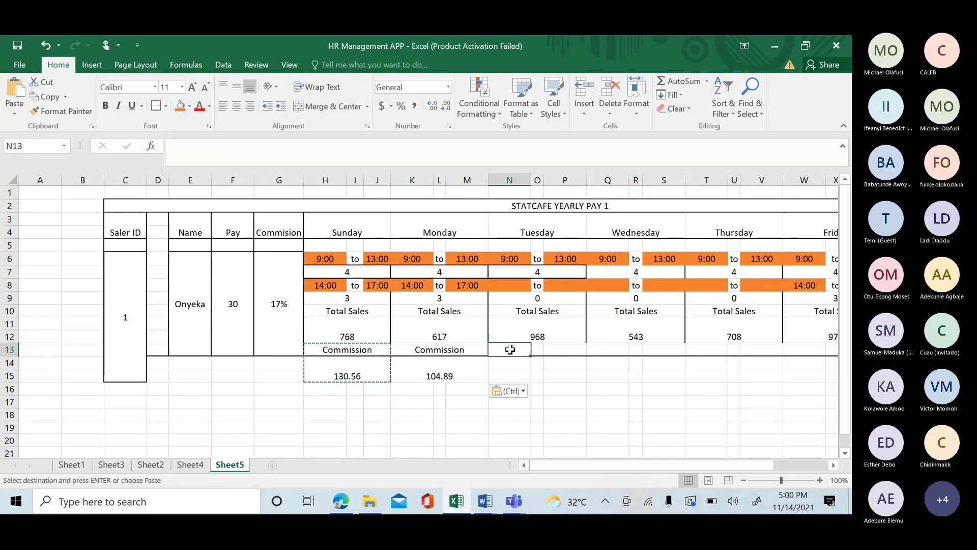
pyautogui.hotkey('ctrl', 'v')
pyautogui.click(603, 349)
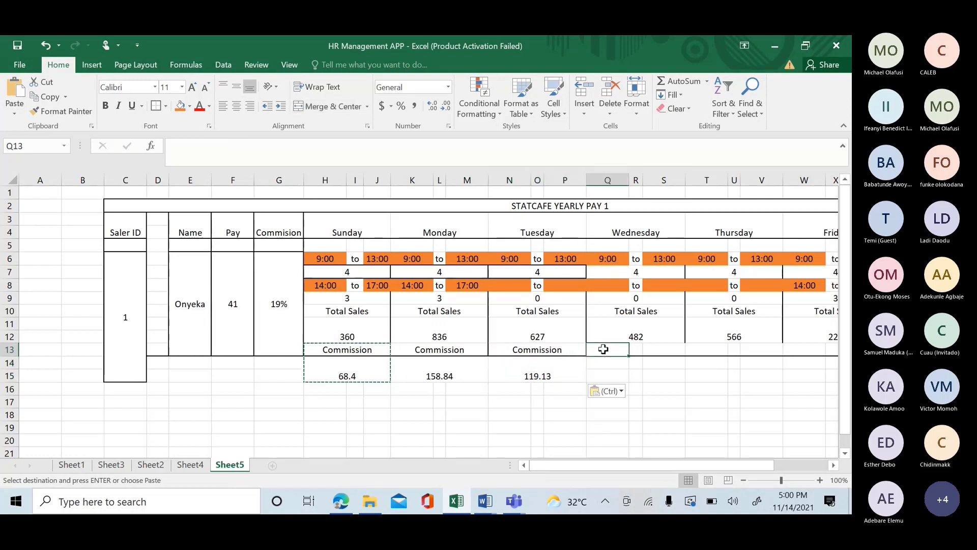
pyautogui.hotkey('ctrl', 'v')
pyautogui.click(715, 351)
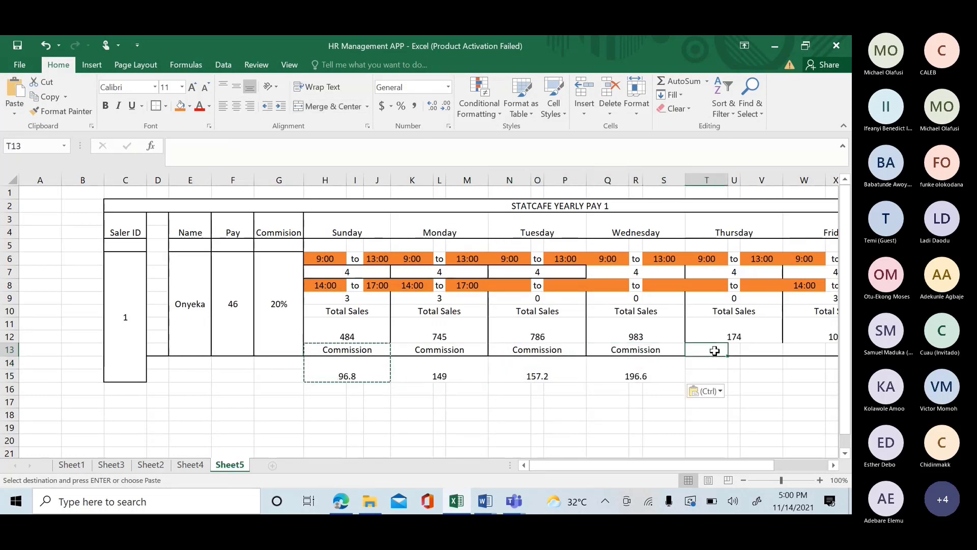
pyautogui.hotkey('ctrl', 'v')
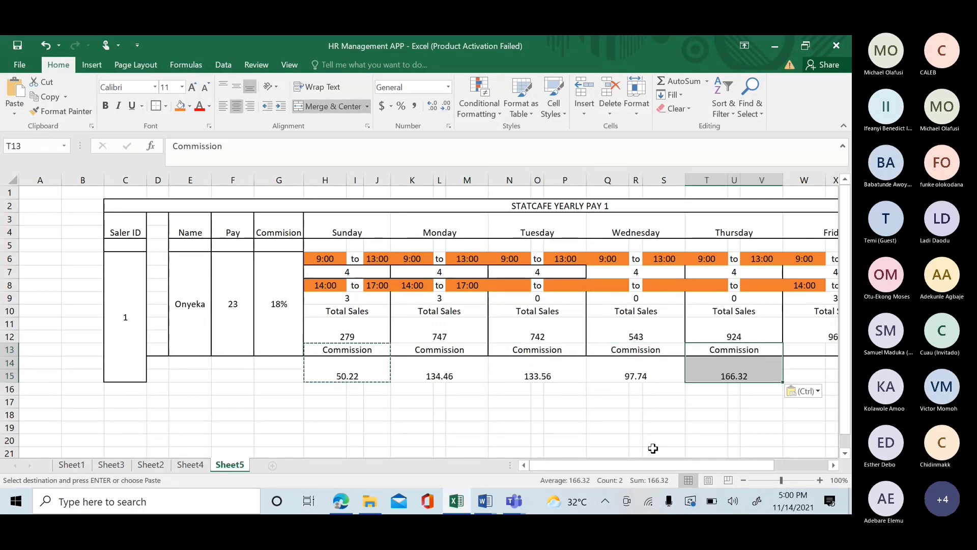
# Paste the copied Commission block under Friday at W13 and under Saturday at Z13.
pyautogui.moveTo(625, 466); pyautogui.dragTo(728, 468)
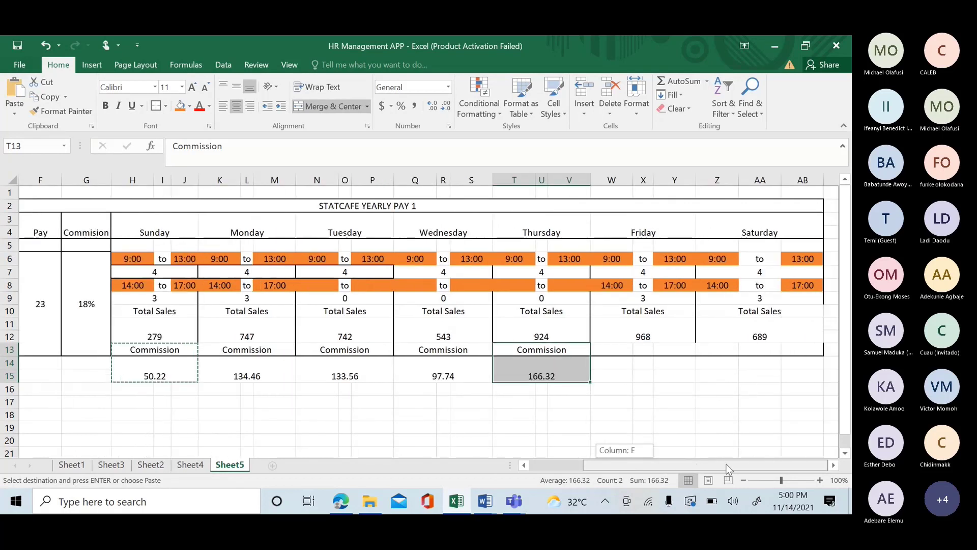
pyautogui.click(606, 350)
pyautogui.hotkey('ctrl', 'v')
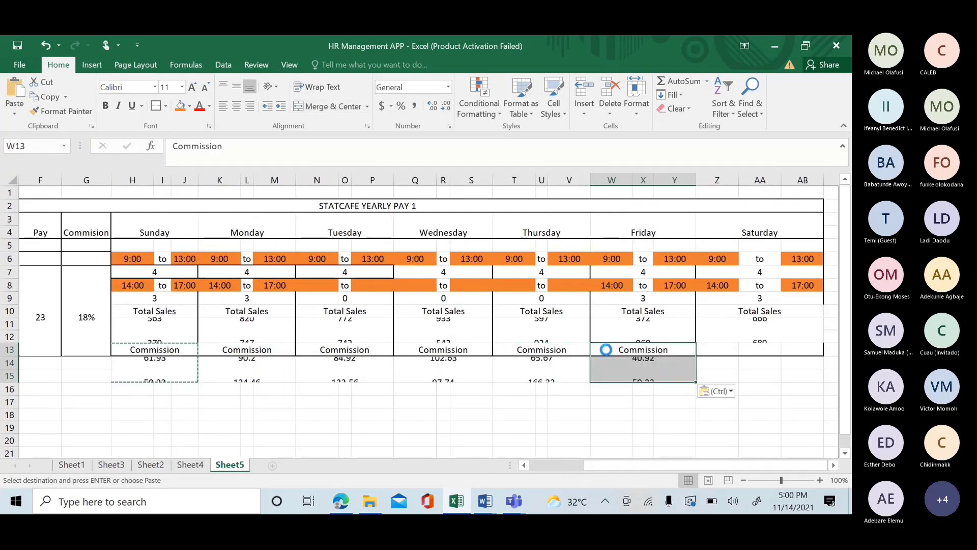
pyautogui.click(719, 349)
pyautogui.hotkey('ctrl', 'v')
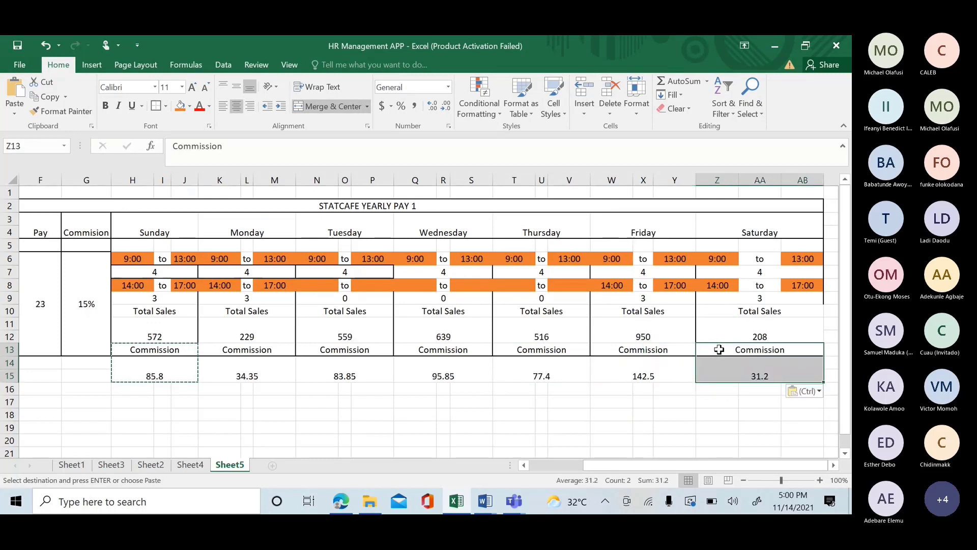
# Merge and center the blank spacer cells D3:D15 between Saler ID and Name.
pyautogui.moveTo(621, 463); pyautogui.dragTo(529, 461)
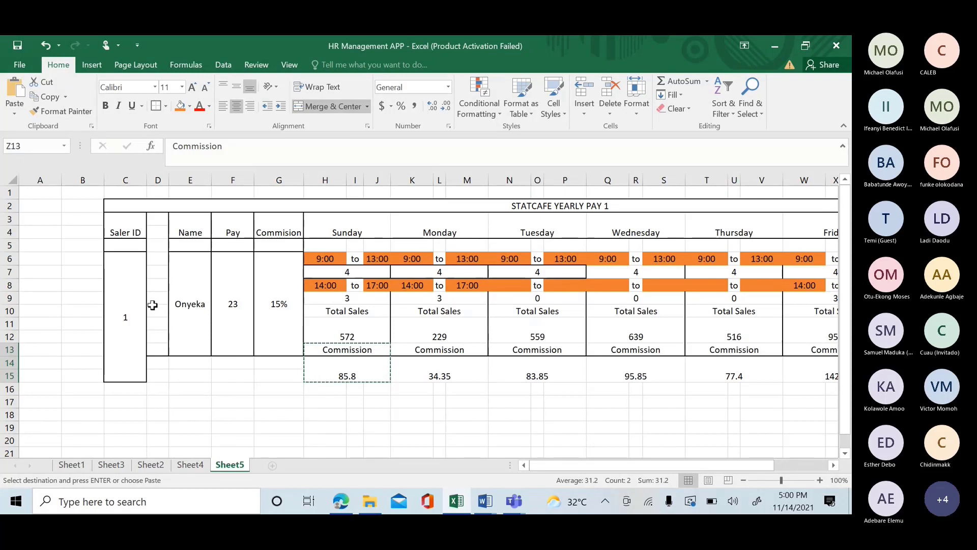
pyautogui.click(155, 220)
pyautogui.moveTo(155, 220); pyautogui.dragTo(154, 373)
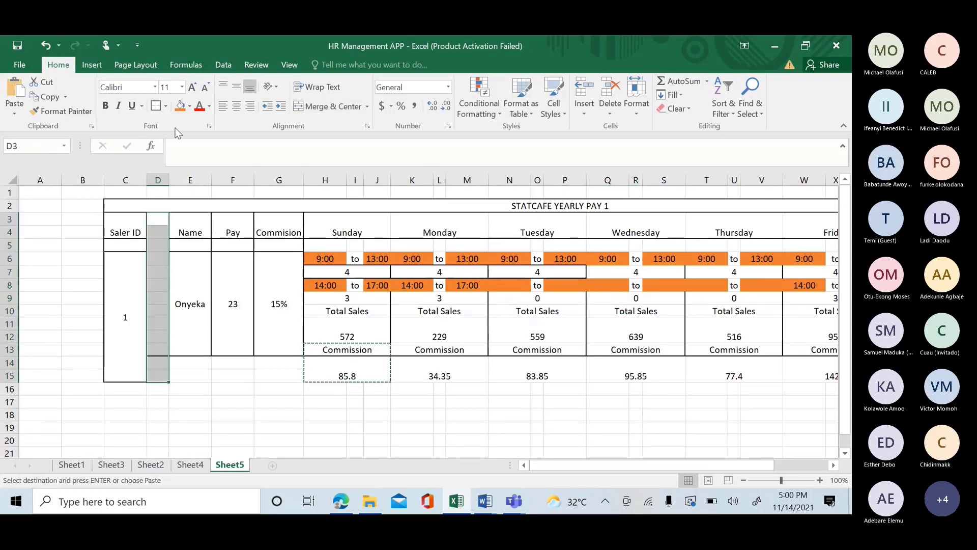
pyautogui.click(319, 106)
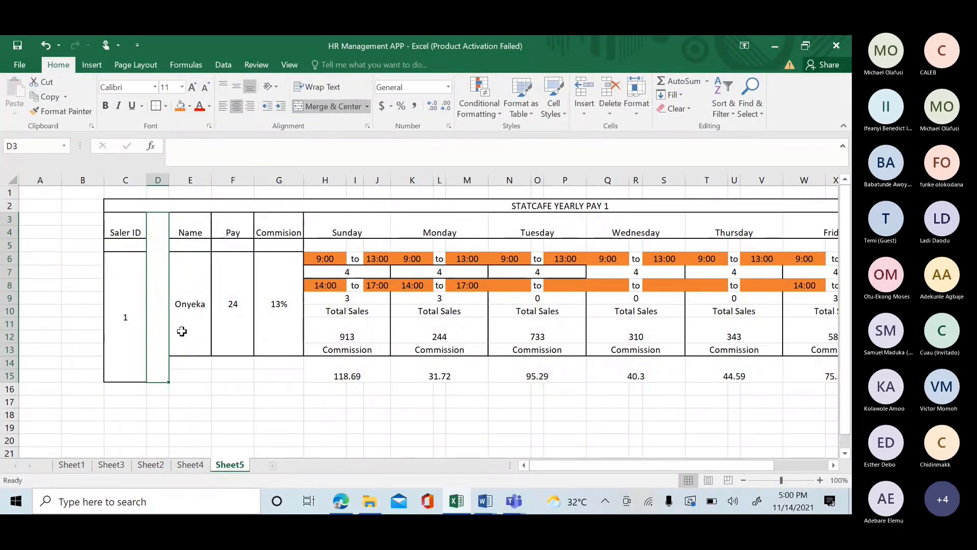
# Merge and center the salesperson's Name cells E6:E15 and Pay cells F6:F15 so both reach down to row 15.
pyautogui.click(184, 335)
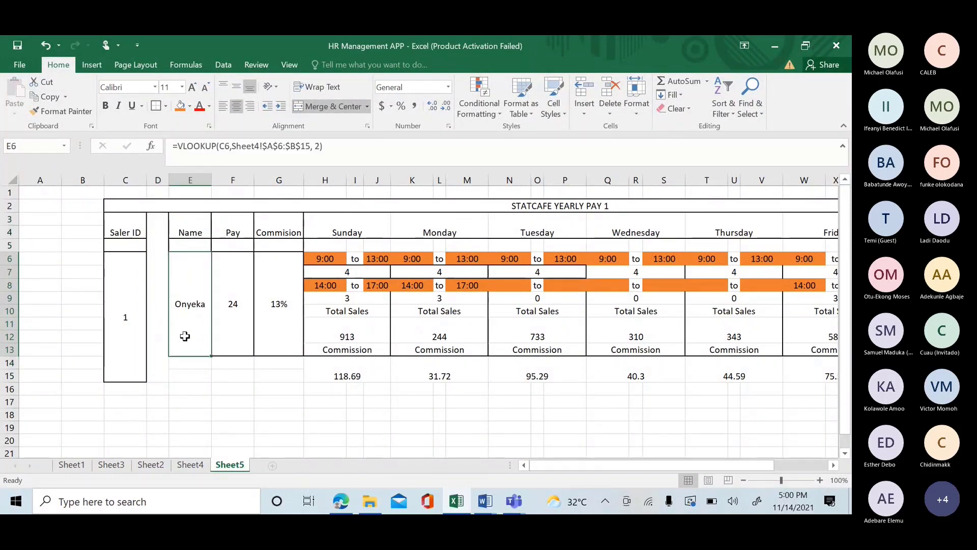
pyautogui.moveTo(184, 336); pyautogui.dragTo(188, 371)
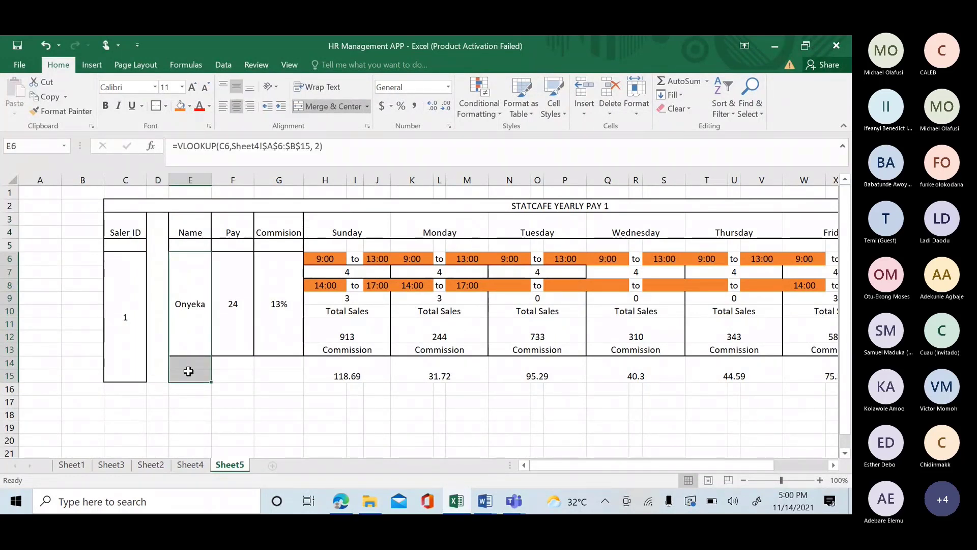
pyautogui.click(327, 106)
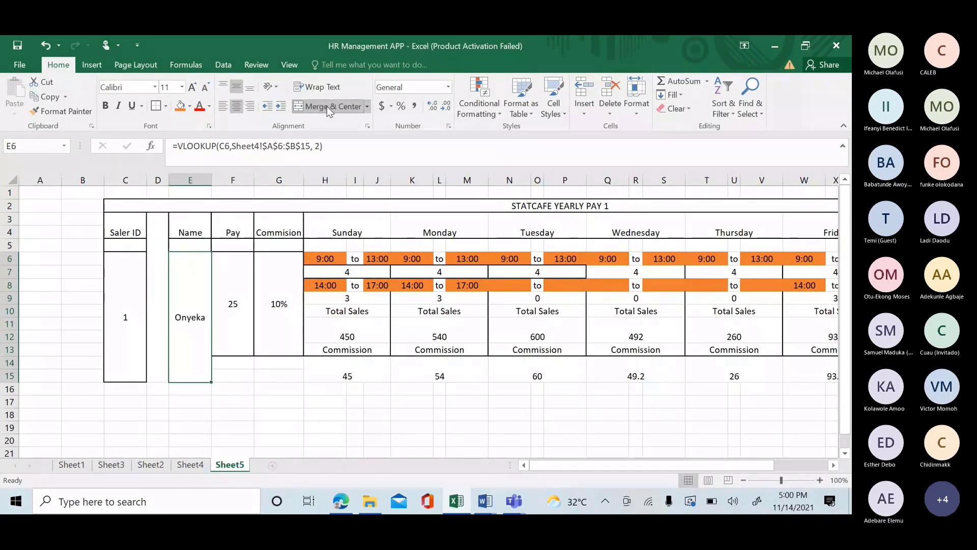
pyautogui.moveTo(224, 342); pyautogui.dragTo(229, 374)
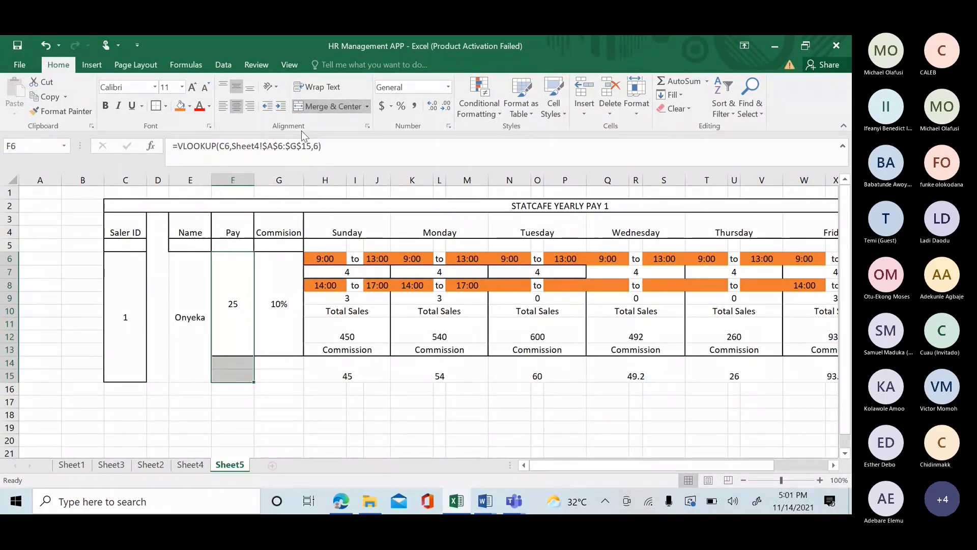
pyautogui.click(332, 108)
pyautogui.click(332, 108)
# Merge and center the Commision rate cells G6:G15, extending the merged cell down to row 15.
pyautogui.click(270, 337)
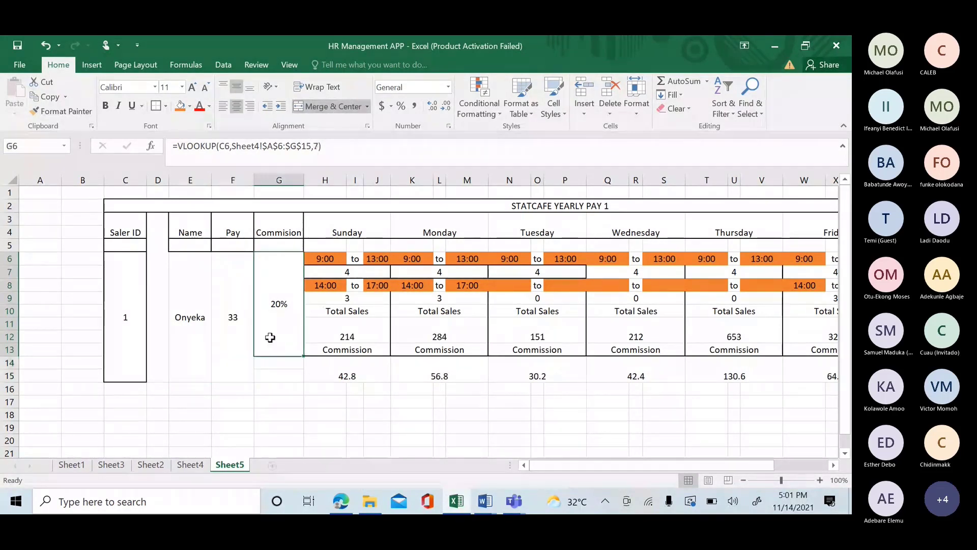
pyautogui.moveTo(270, 338); pyautogui.dragTo(275, 376)
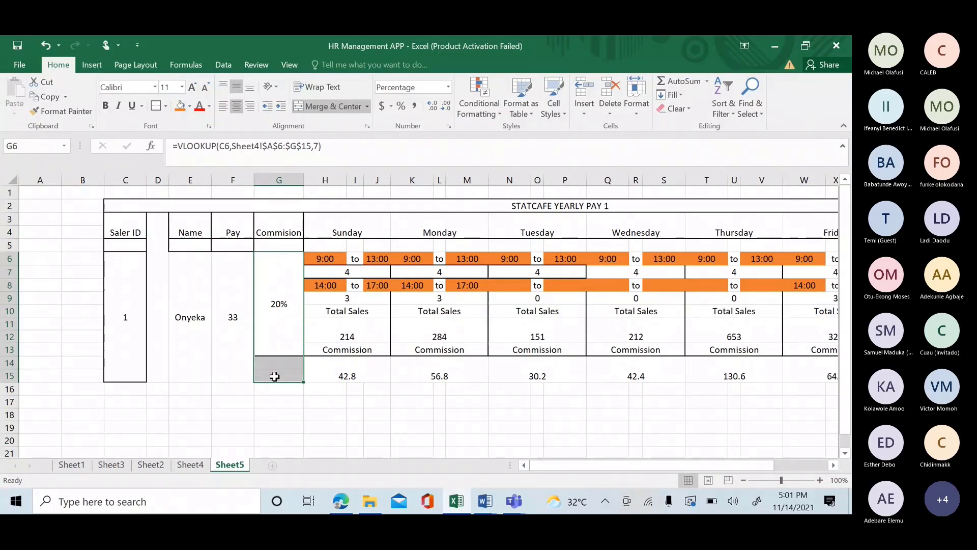
pyautogui.click(339, 105)
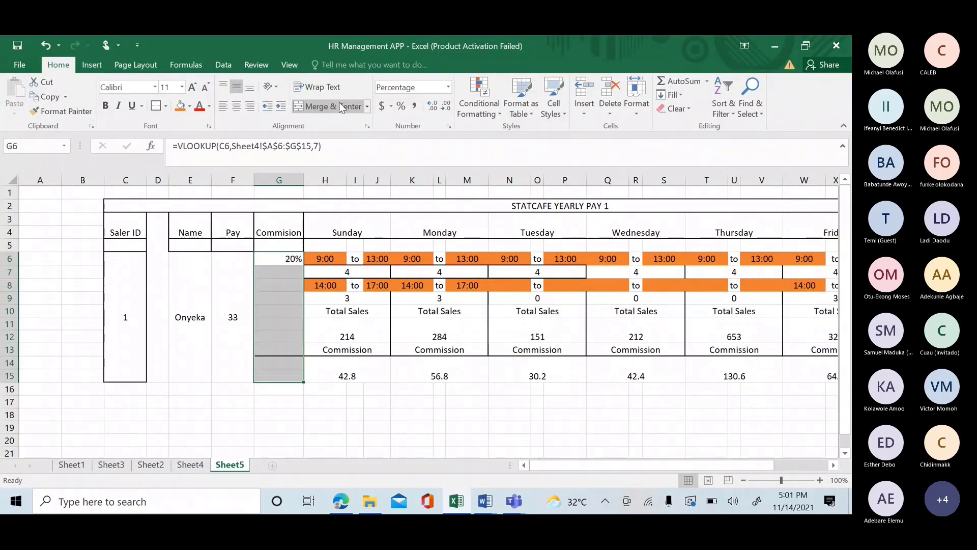
pyautogui.click(339, 105)
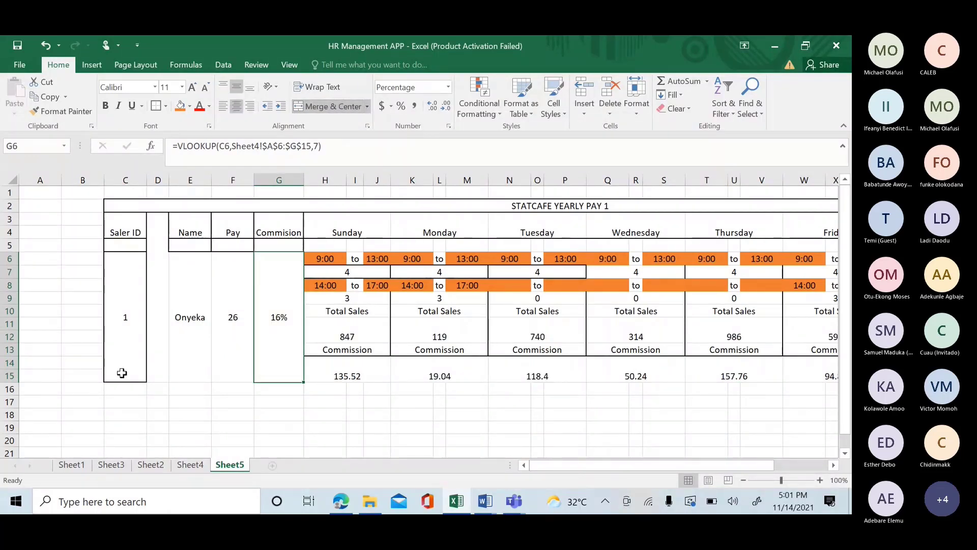
# Add an outside border around the whole weekly block C3:AB15, from Saler ID through Saturday.
pyautogui.click(125, 346)
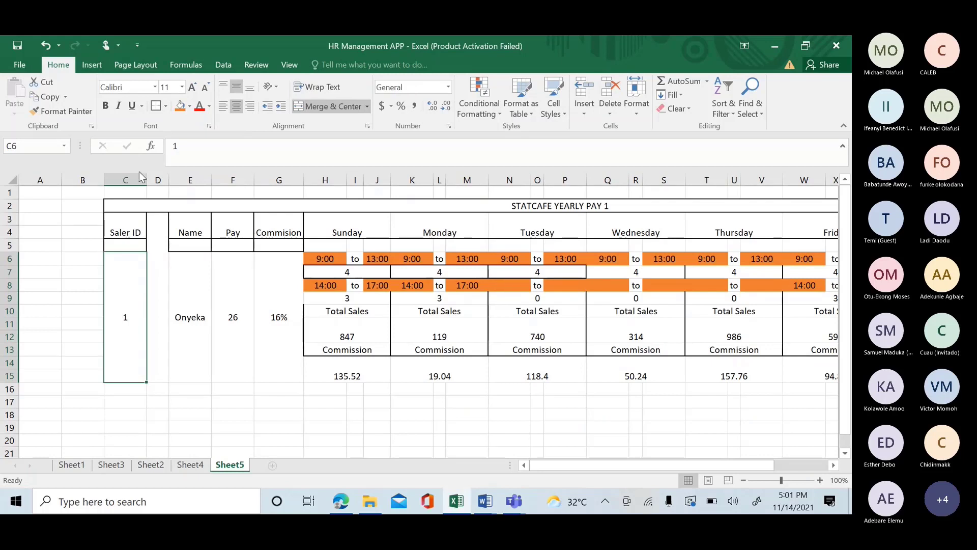
pyautogui.moveTo(124, 319); pyautogui.dragTo(443, 327)
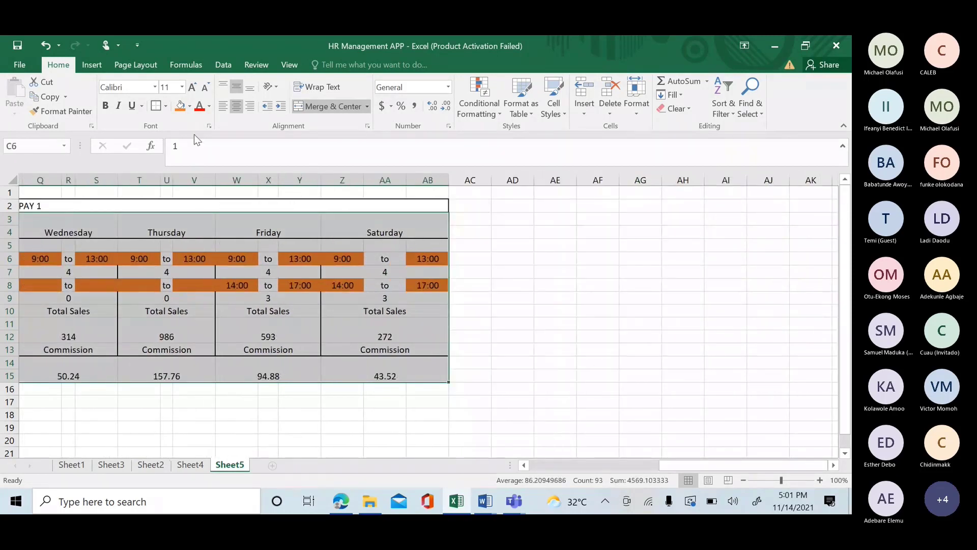
pyautogui.hscroll(-5, 157, 109)
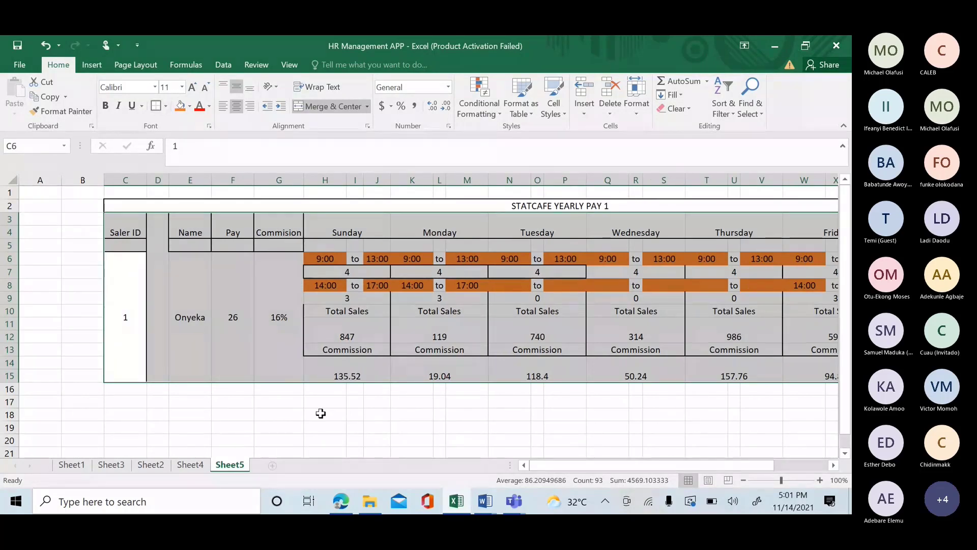
pyautogui.click(321, 414)
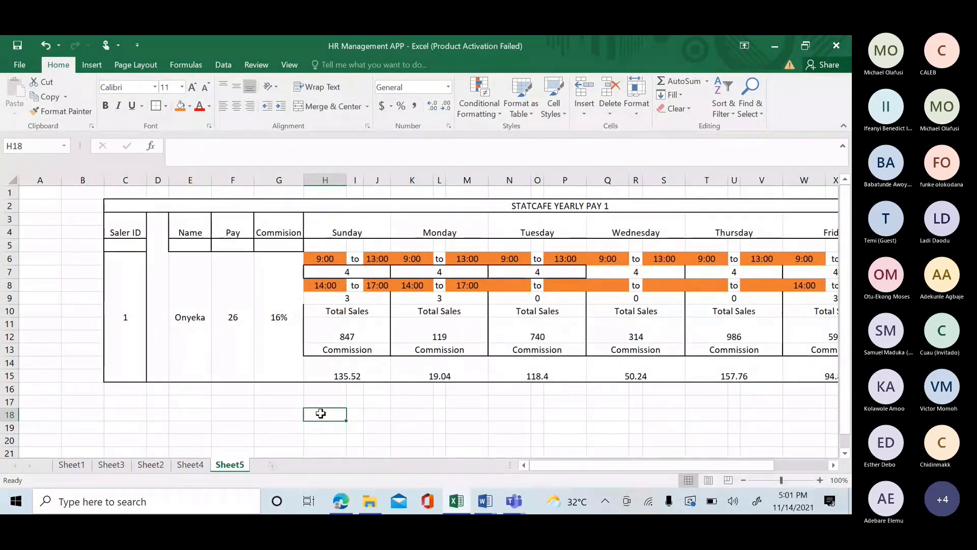
# Apply outside borders to the merged Commision, Pay and Name cells G6, F6 and E6.
pyautogui.click(290, 292)
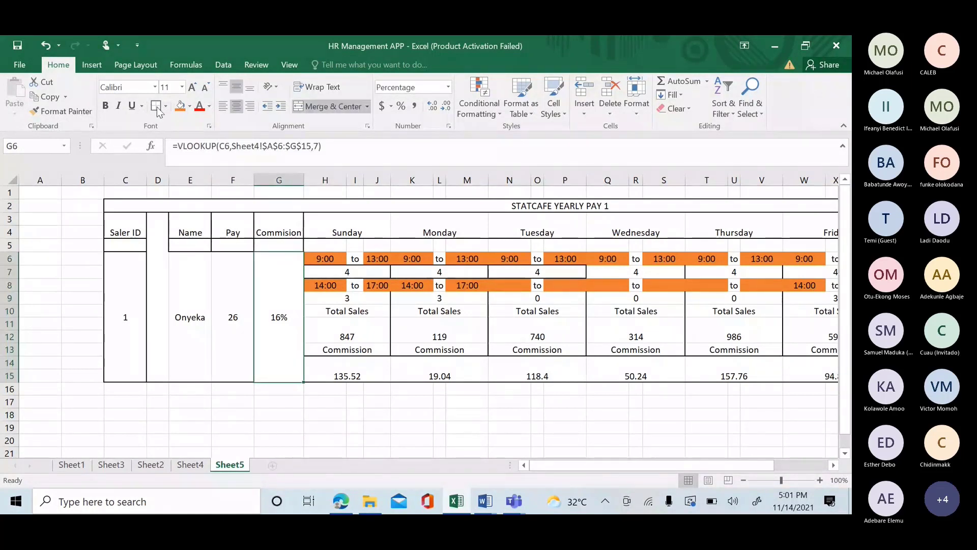
pyautogui.click(239, 277)
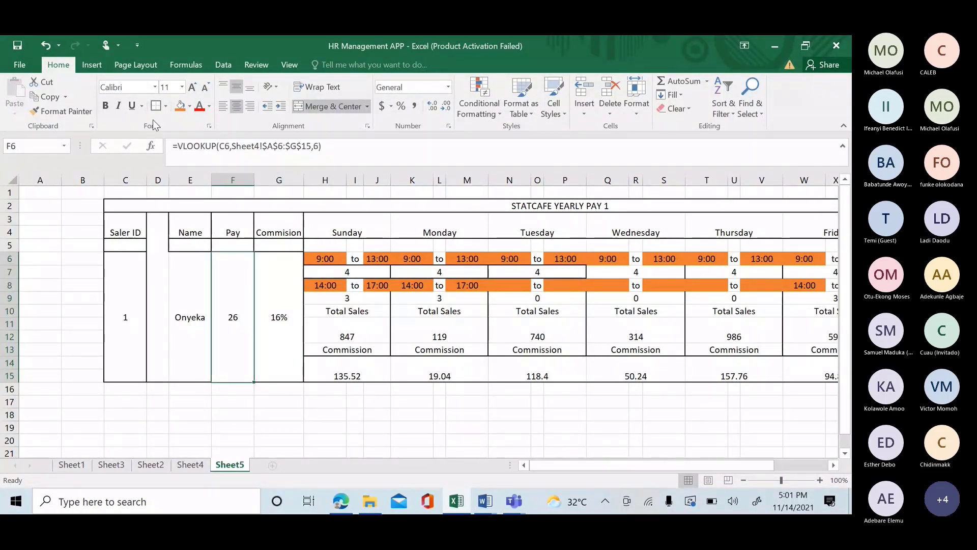
pyautogui.click(181, 254)
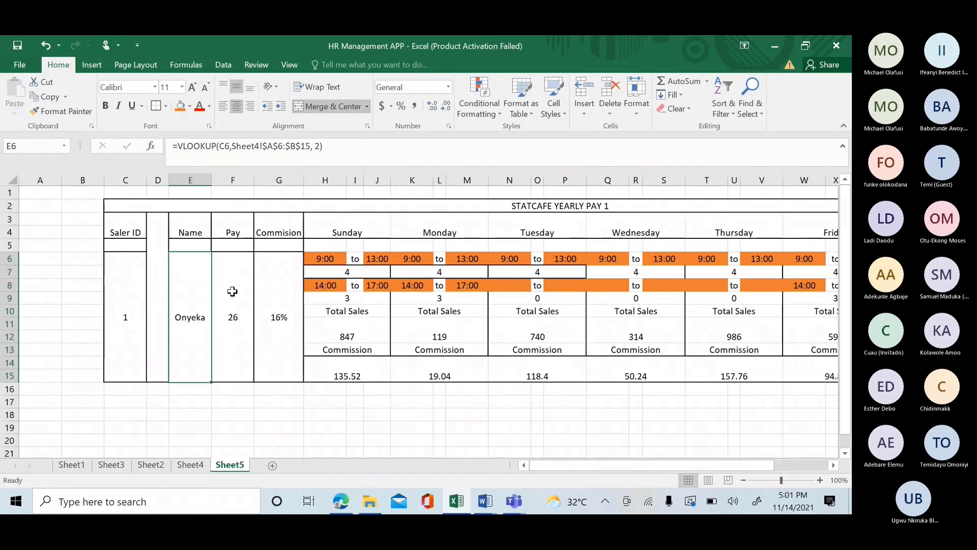
# Review the STATCAFE ENTERPRISE staff table on Sheet4 that supplies the name, wage and commission lookups, and return to Sheet5.
pyautogui.click(130, 314)
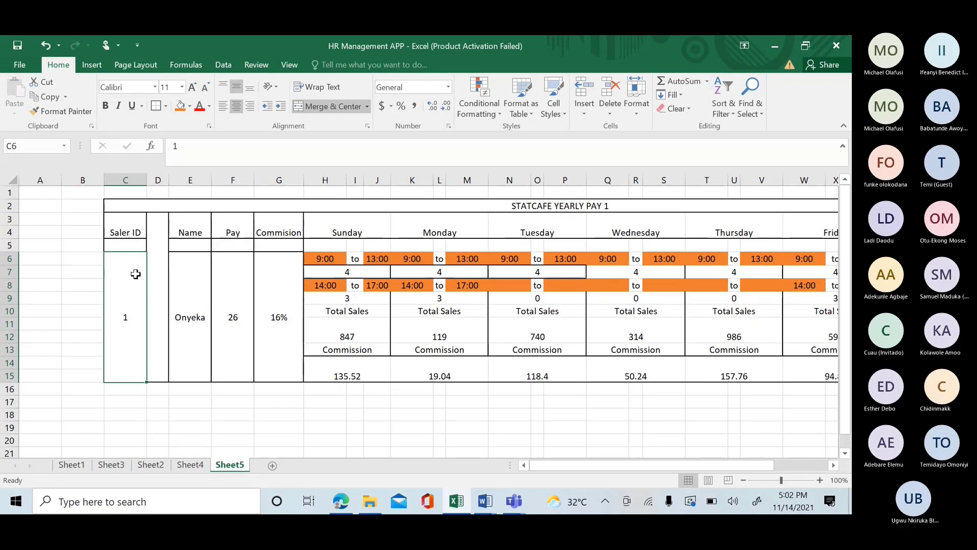
pyautogui.click(190, 465)
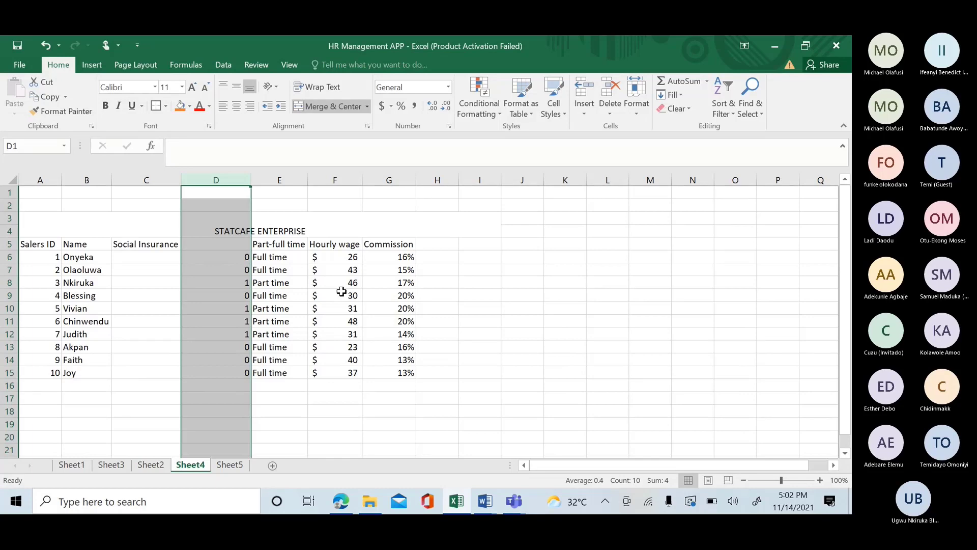
pyautogui.click(224, 468)
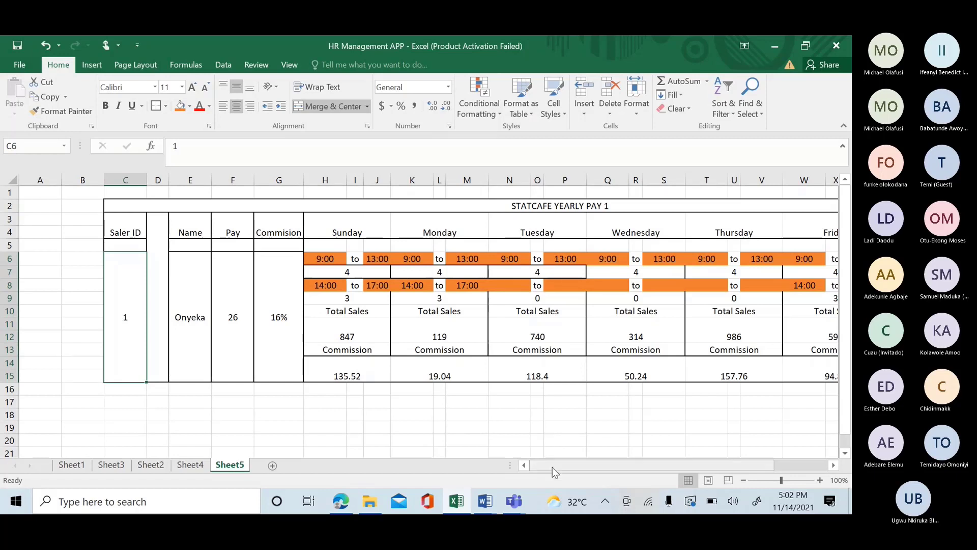
# Examine the formulas behind Sunday's Total Sales in H11, the Commision rate in G6 and Sunday's Commission in H14.
pyautogui.moveTo(552, 467); pyautogui.dragTo(606, 467)
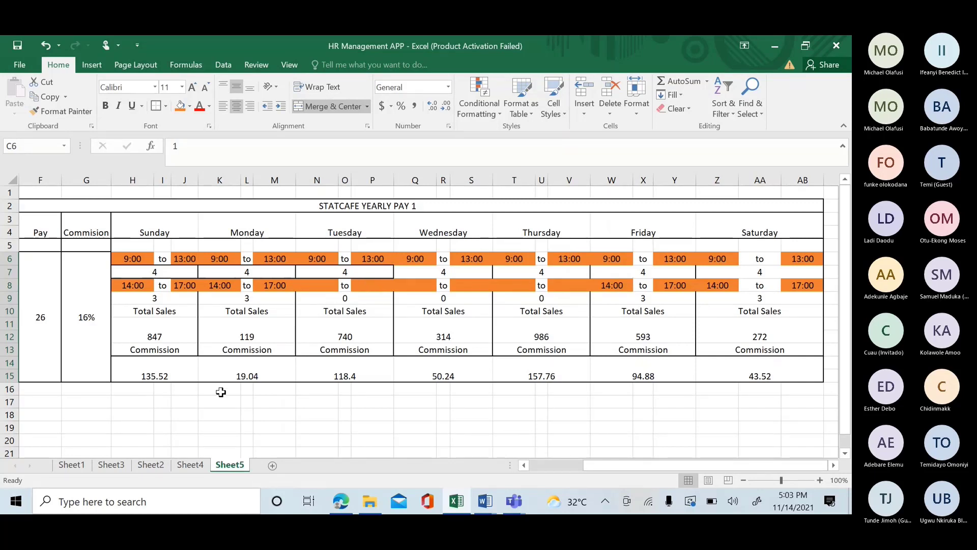
pyautogui.click(156, 321)
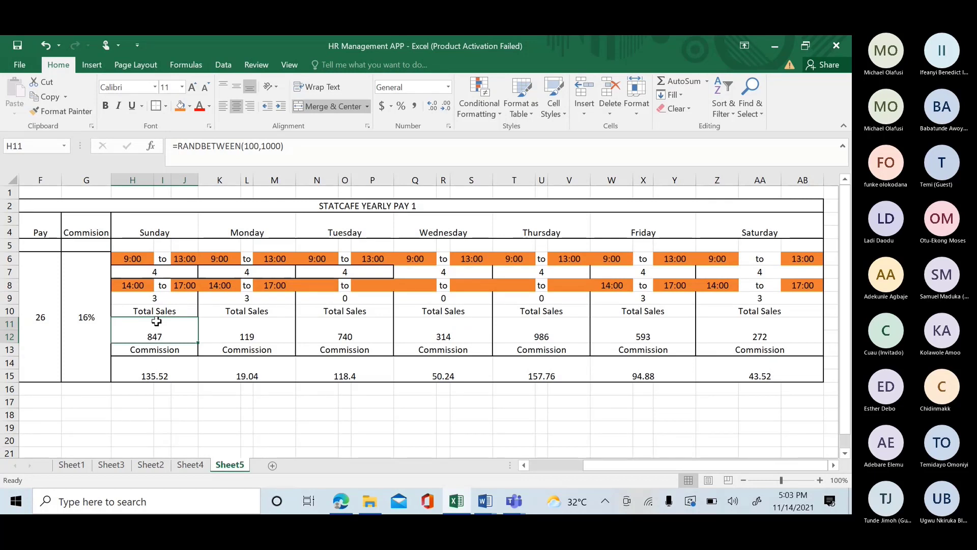
pyautogui.click(168, 365)
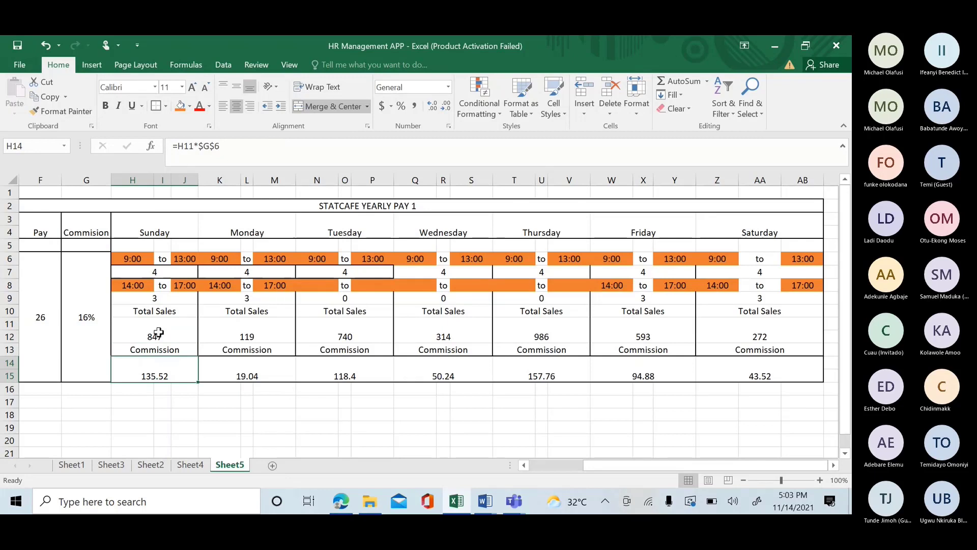
pyautogui.click(137, 334)
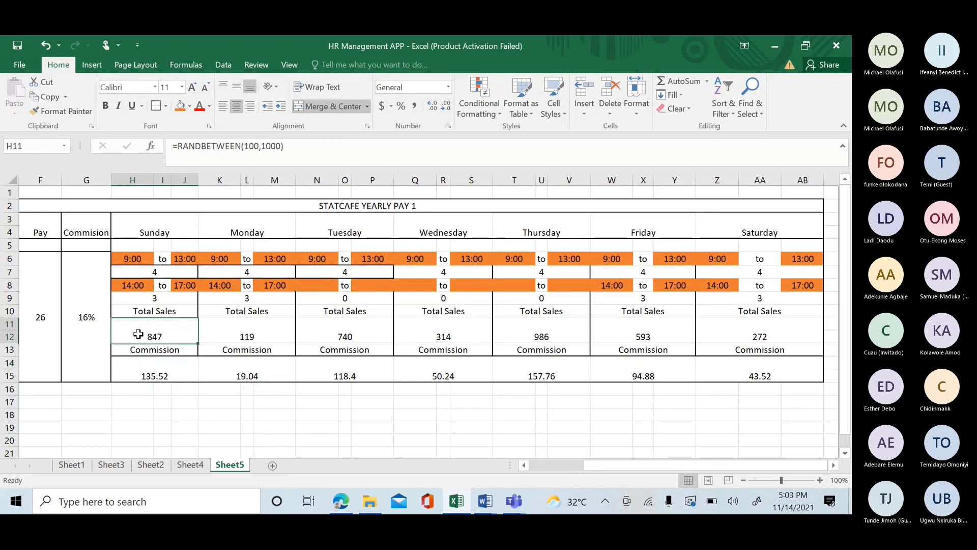
pyautogui.click(86, 319)
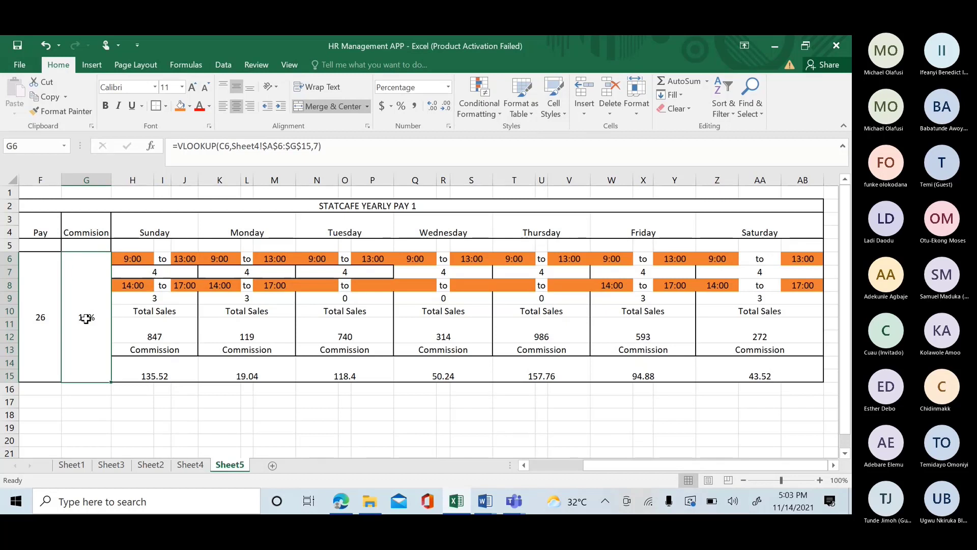
pyautogui.click(175, 328)
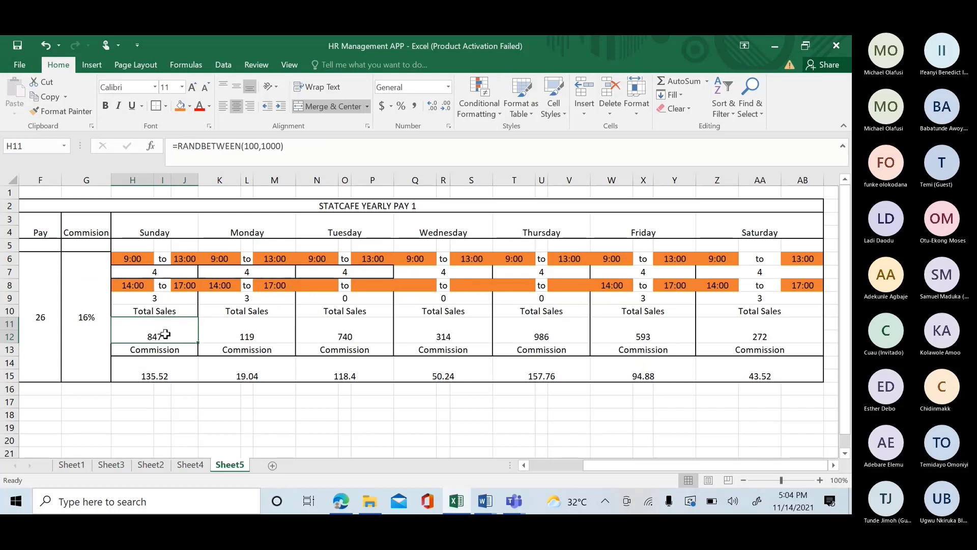
pyautogui.click(153, 368)
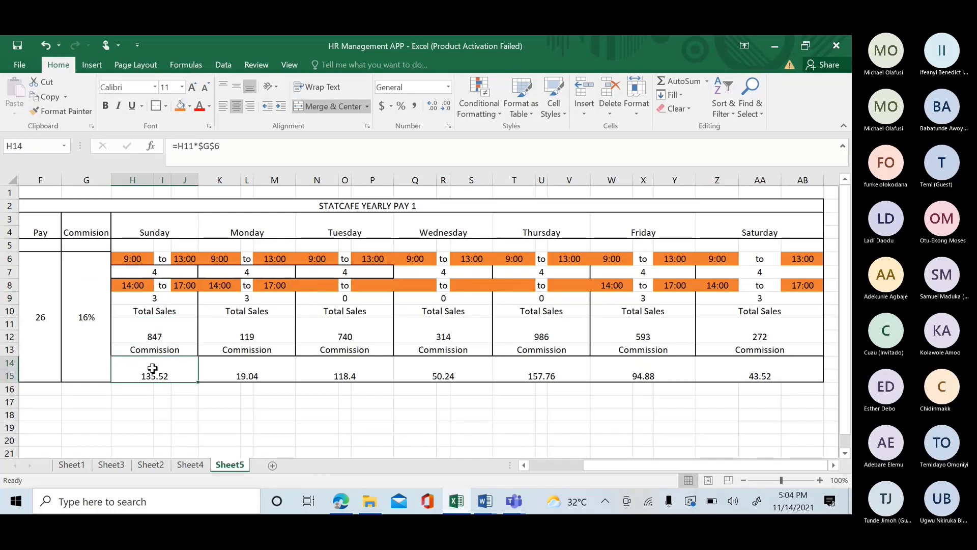
pyautogui.click(143, 326)
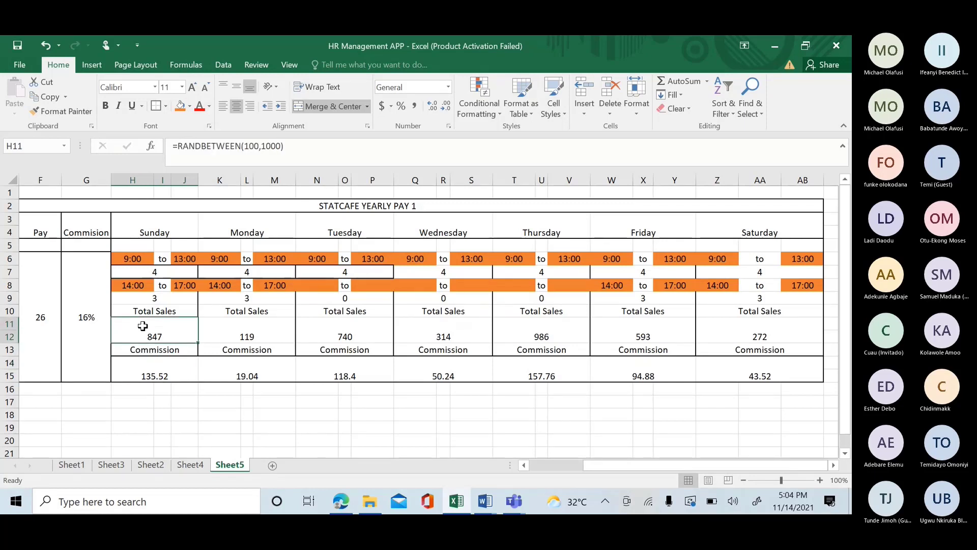
pyautogui.doubleClick(155, 376)
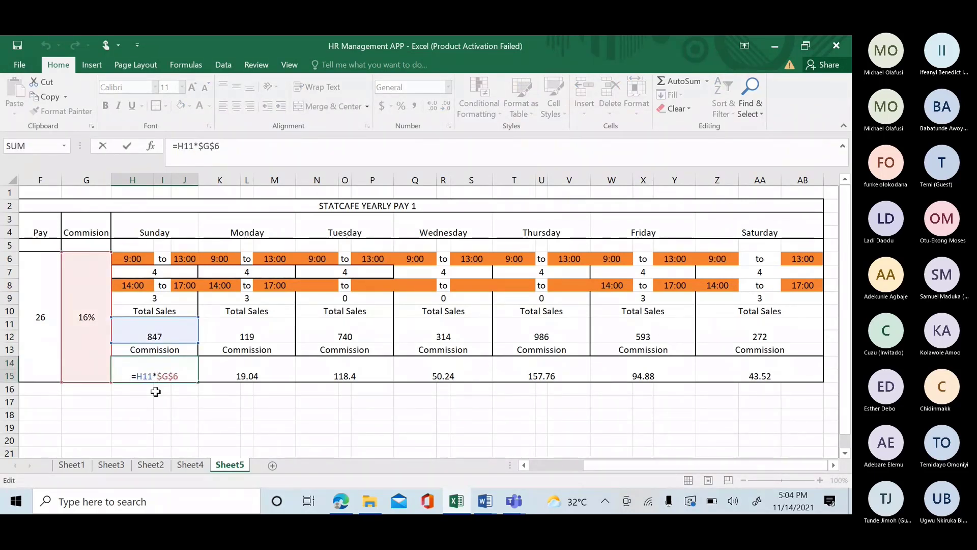
pyautogui.press('Return')
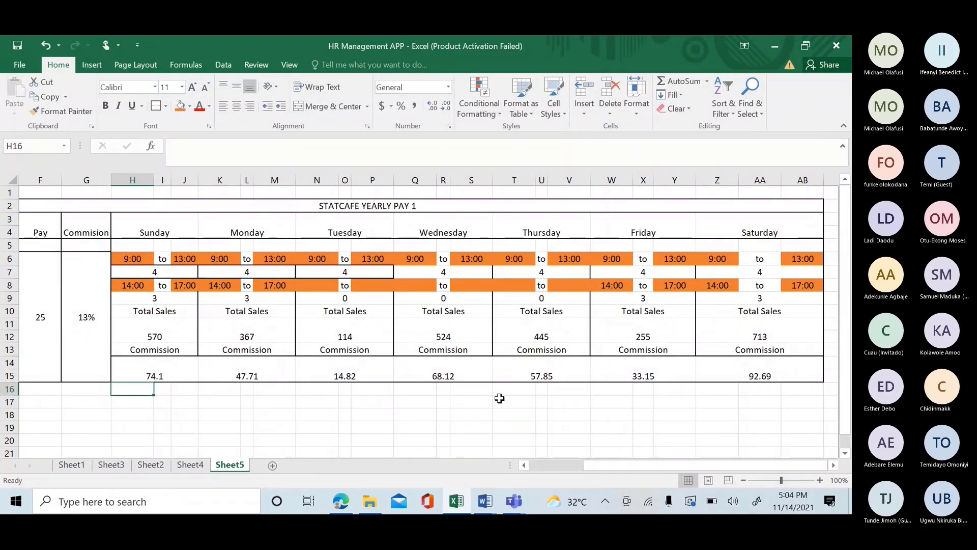
pyautogui.click(185, 368)
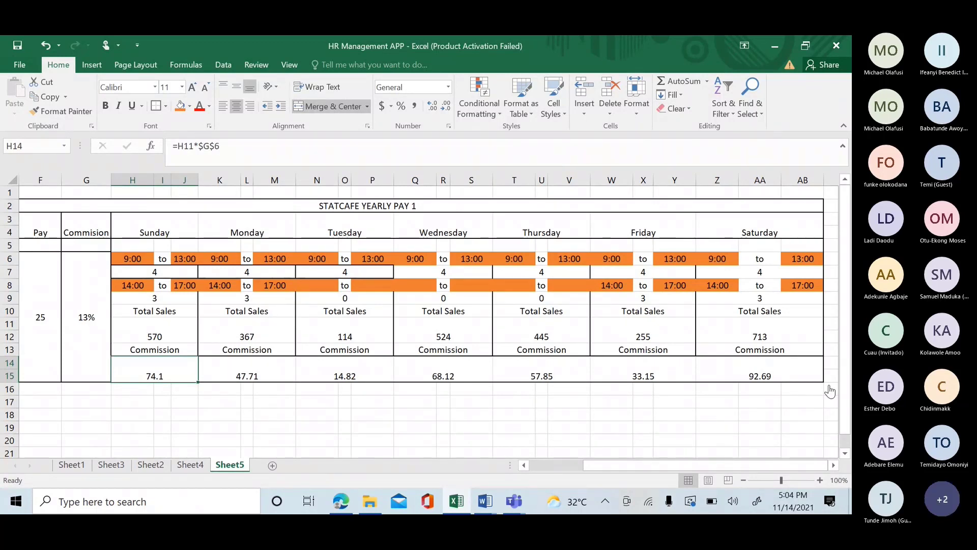
pyautogui.click(835, 465)
pyautogui.click(835, 466)
pyautogui.click(835, 466)
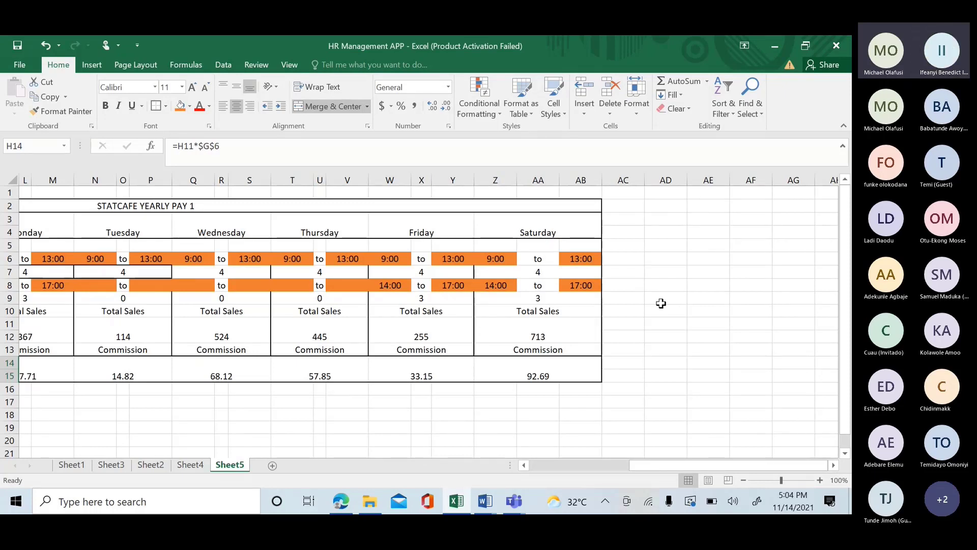
pyautogui.click(630, 200)
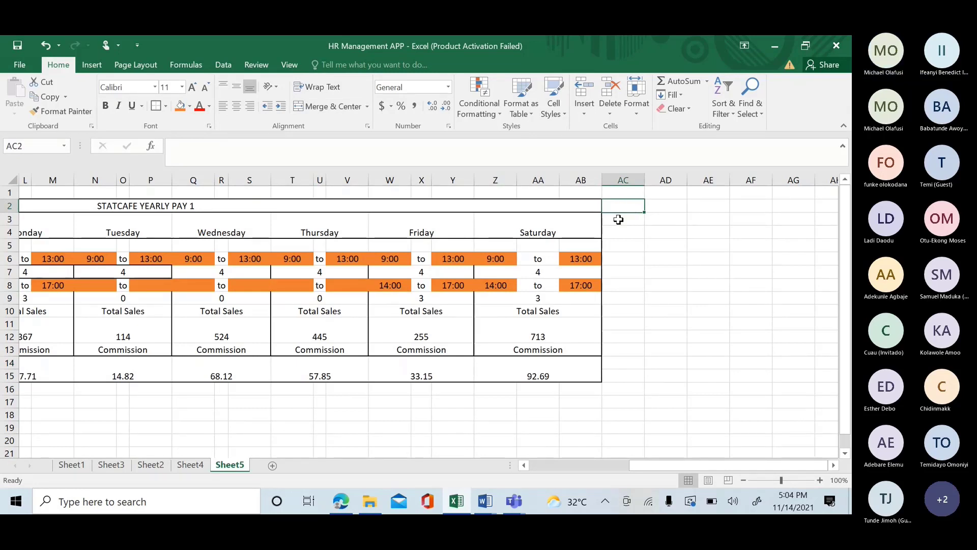
pyautogui.moveTo(619, 220); pyautogui.dragTo(656, 231)
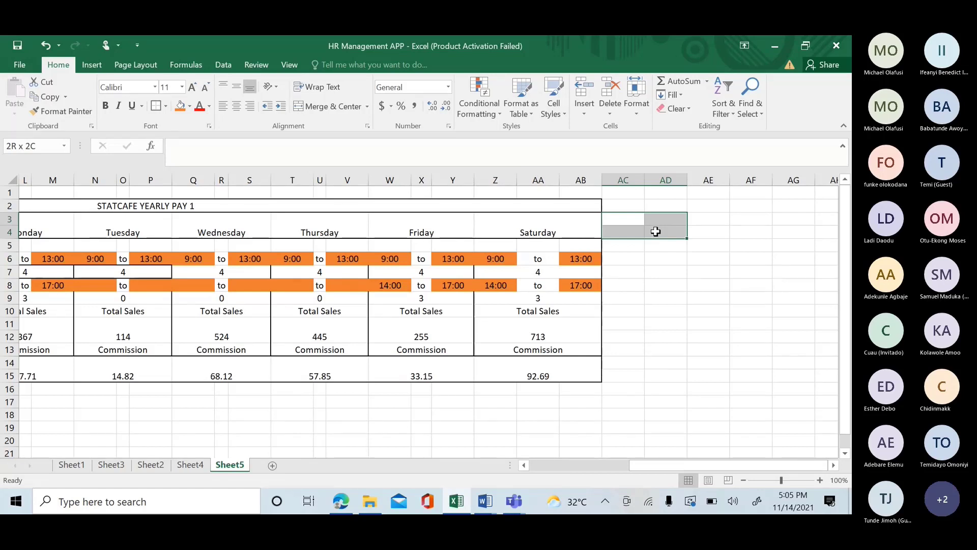
pyautogui.moveTo(656, 232); pyautogui.dragTo(656, 231)
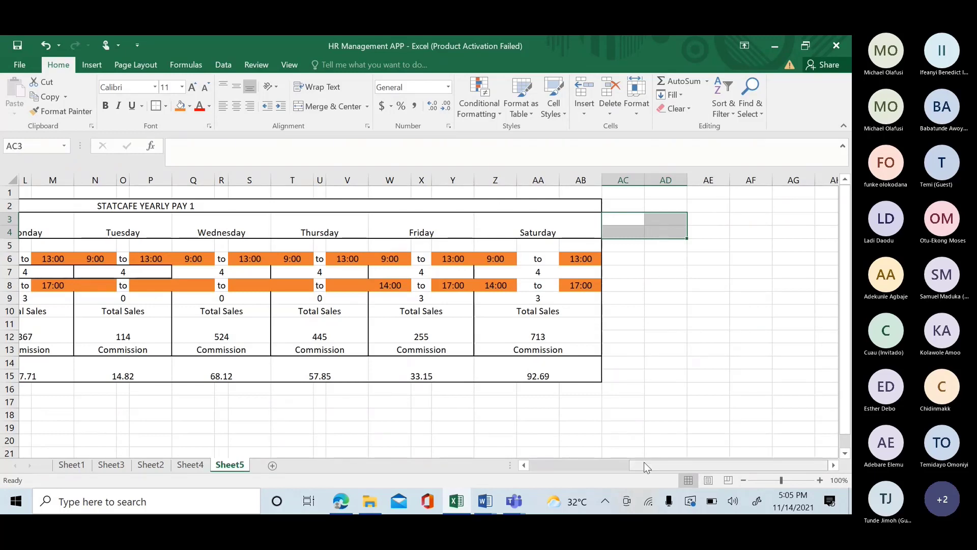
# Copy the weekly block C3:AB15 and paste it directly underneath, starting at C16.
pyautogui.moveTo(645, 463); pyautogui.dragTo(523, 465)
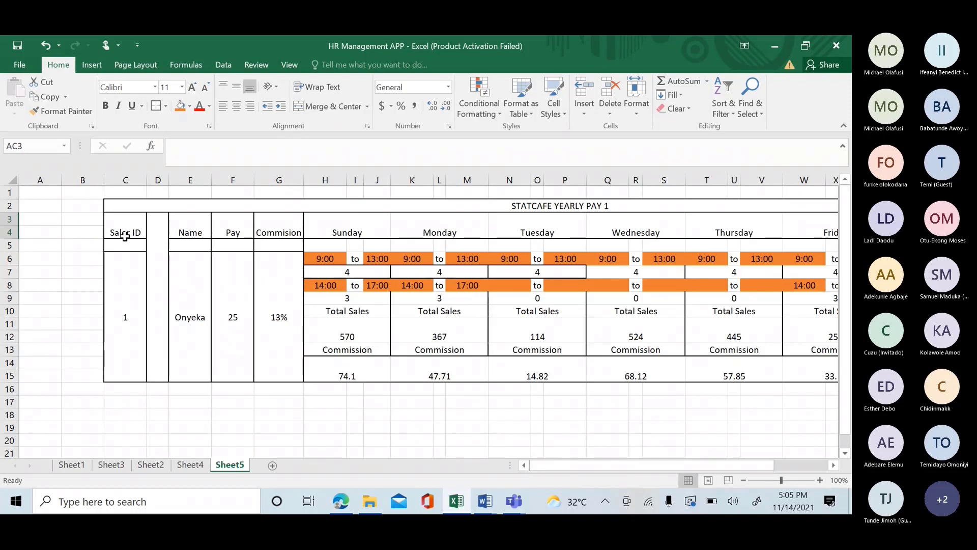
pyautogui.moveTo(117, 219); pyautogui.dragTo(318, 315)
pyautogui.hotkey('ctrl', 'c')
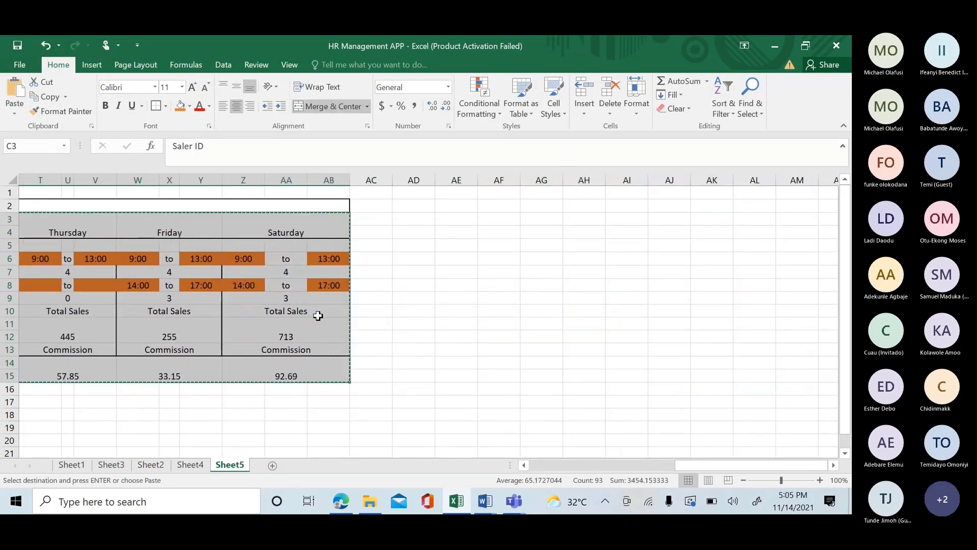
pyautogui.click(544, 466)
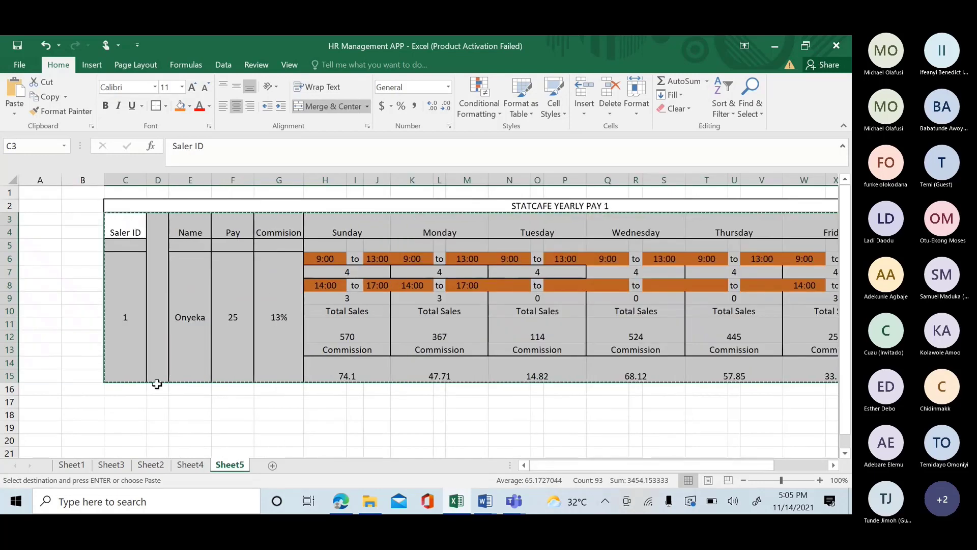
pyautogui.click(134, 387)
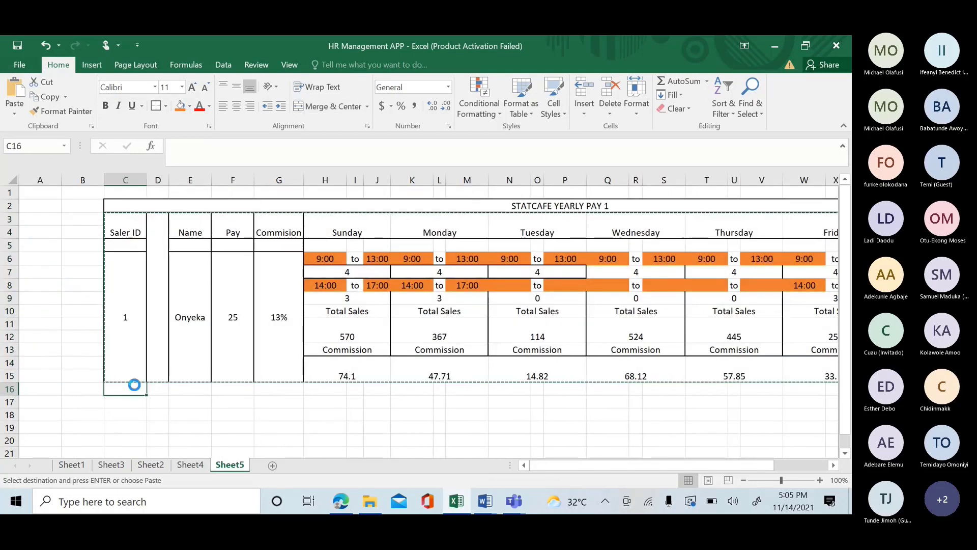
pyautogui.hotkey('ctrl', 'v')
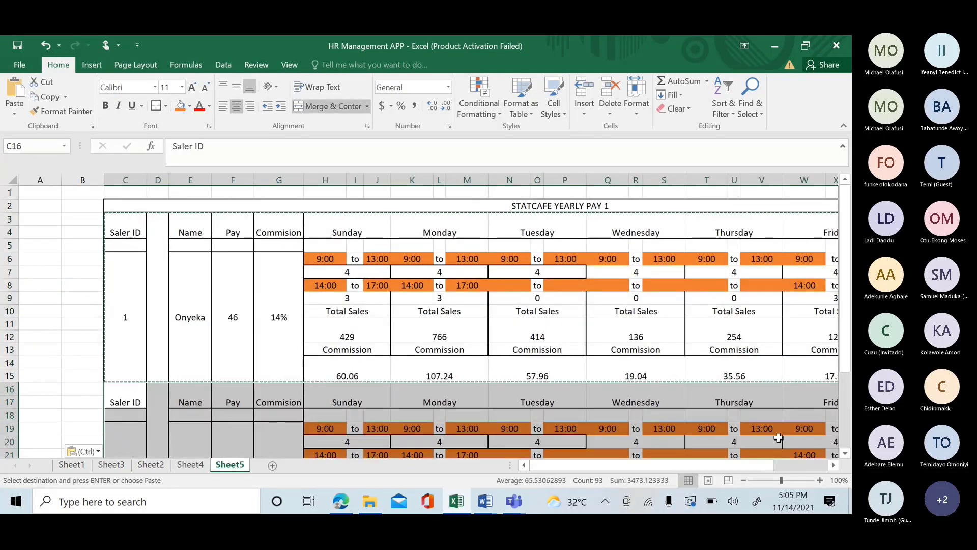
# Paste two more copies of the weekly block below the last one, starting at C29 and C42.
pyautogui.click(845, 453)
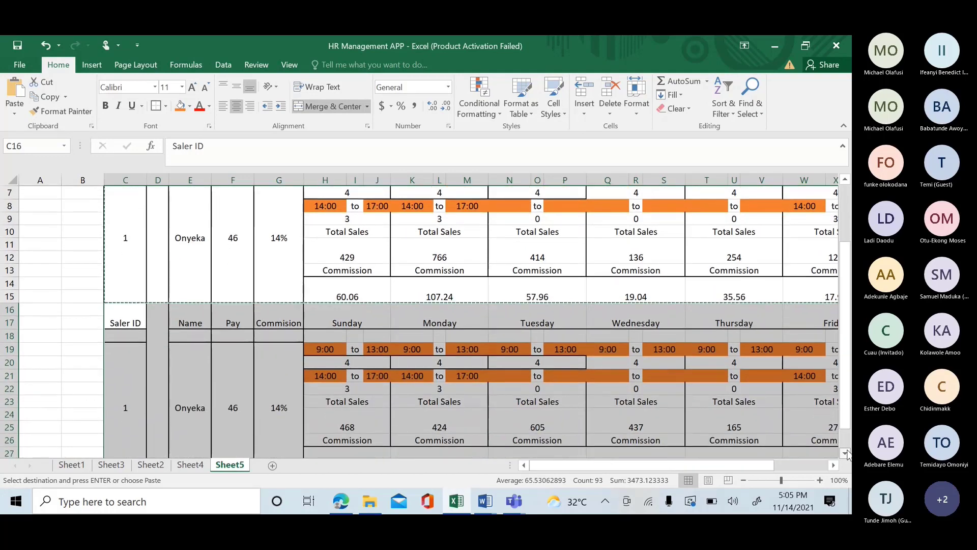
pyautogui.click(847, 454)
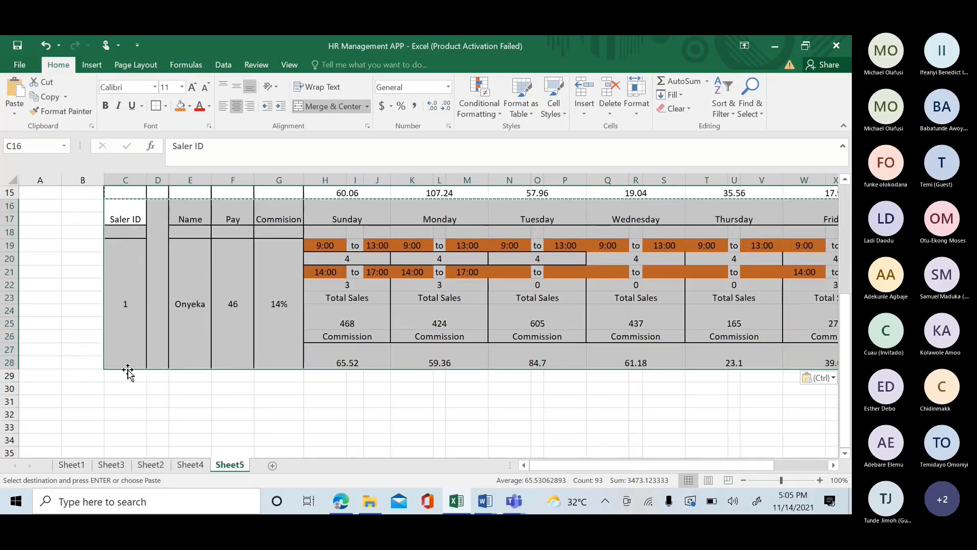
pyautogui.click(127, 374)
pyautogui.hotkey('ctrl', 'v')
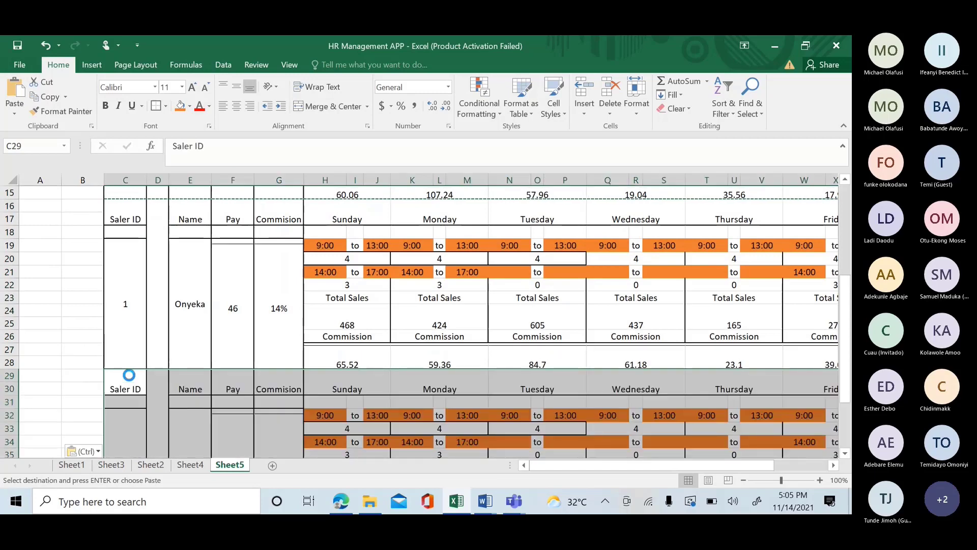
pyautogui.click(846, 453)
pyautogui.scroll(-4, 846, 454)
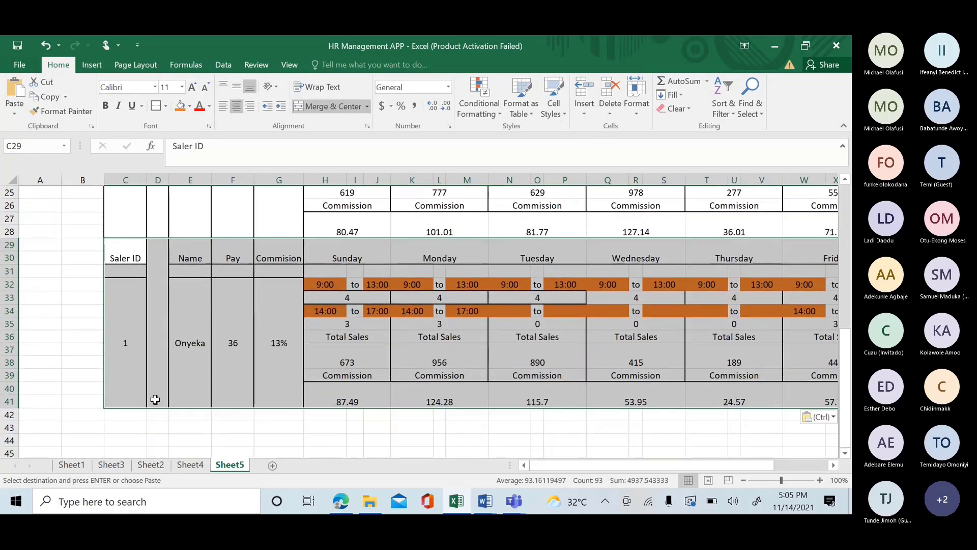
pyautogui.click(130, 414)
pyautogui.hotkey('ctrl', 'v')
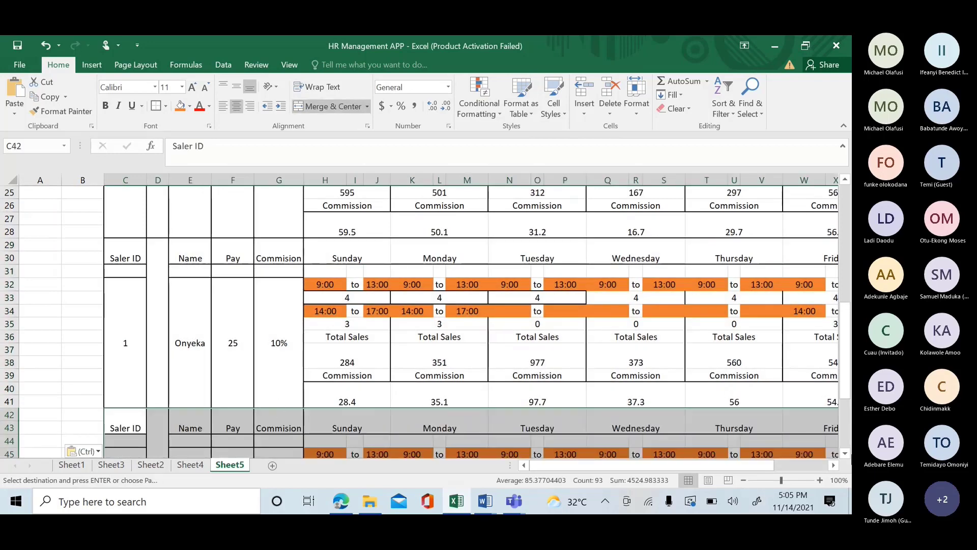
# Paste the copied weekly block at C55 and again at C68, continuing the stack without gaps.
pyautogui.scroll(-4, 847, 457)
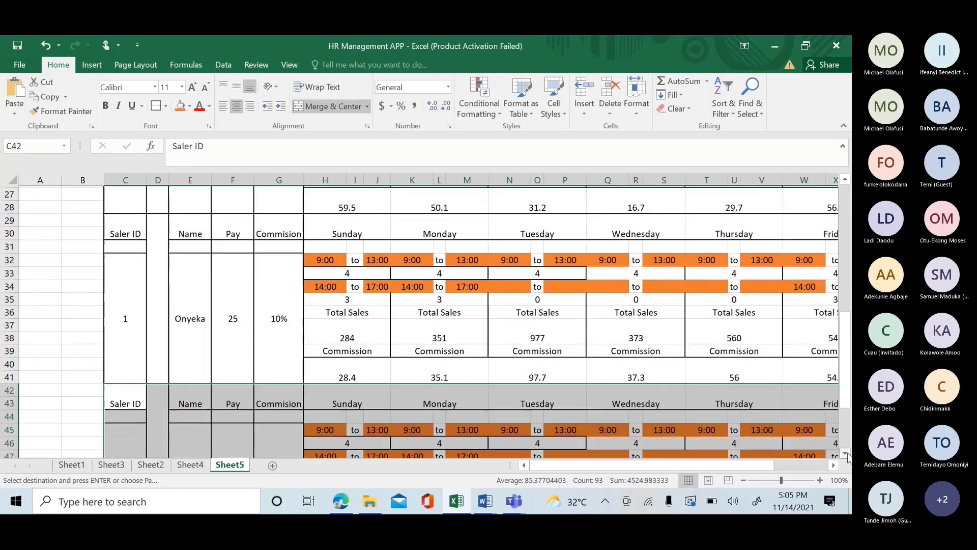
pyautogui.scroll(-2, 847, 457)
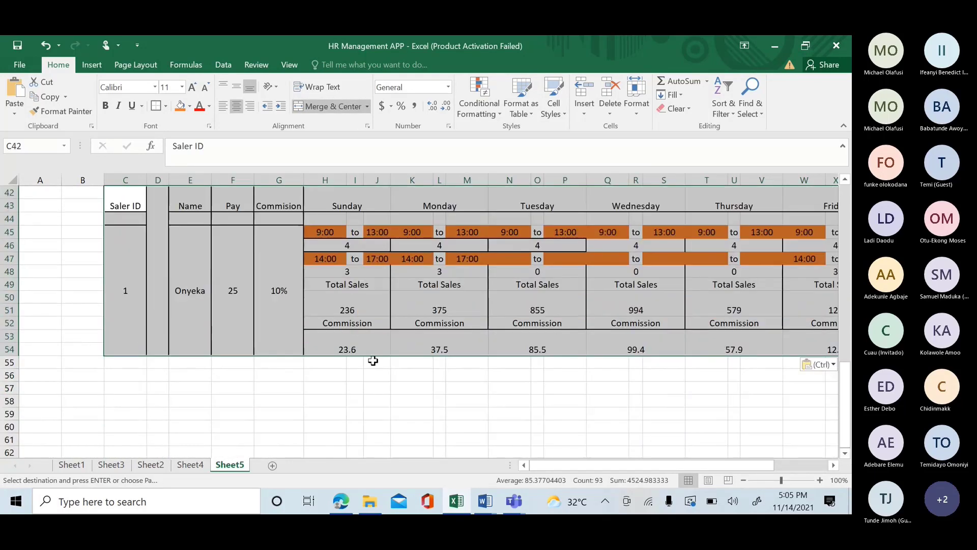
pyautogui.click(134, 362)
pyautogui.hotkey('ctrl', 'v')
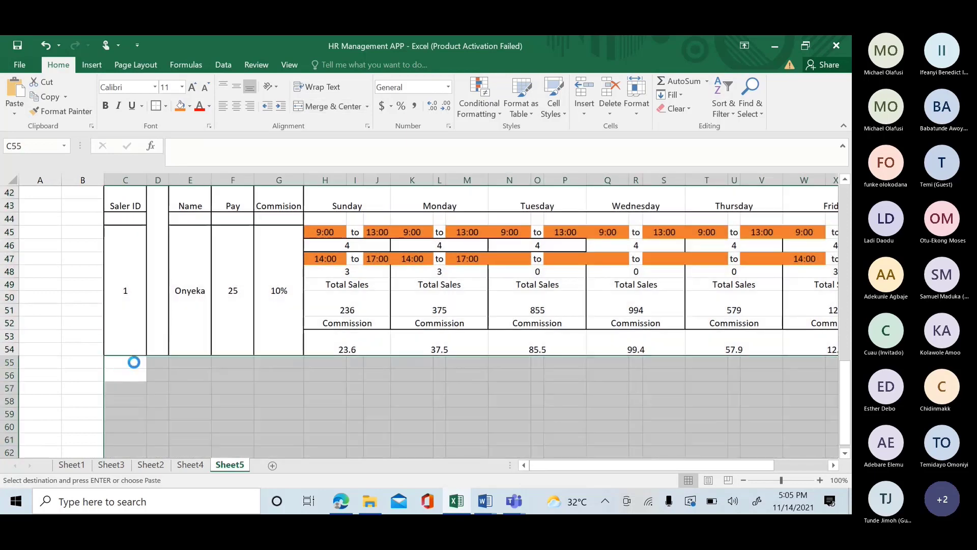
pyautogui.scroll(-3, 848, 455)
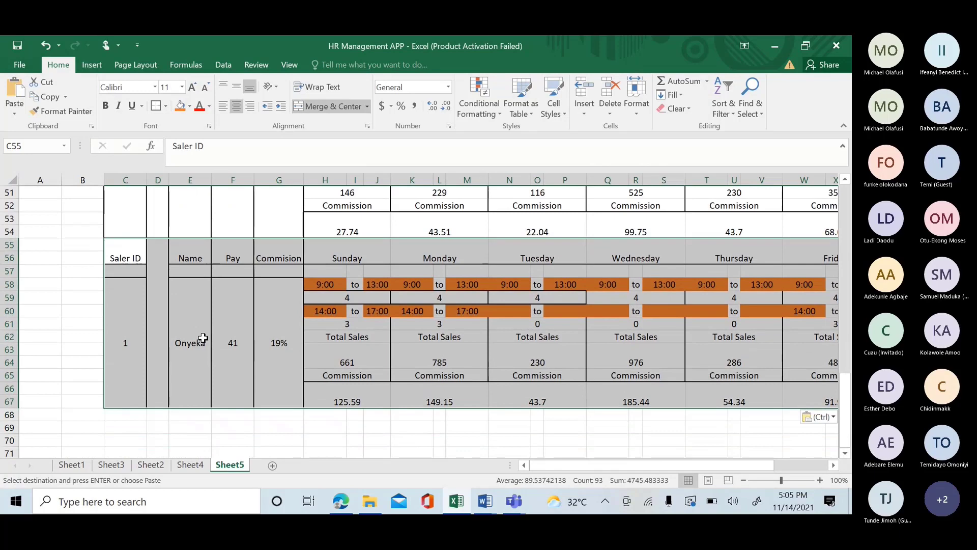
pyautogui.click(117, 410)
pyautogui.hotkey('ctrl', 'v')
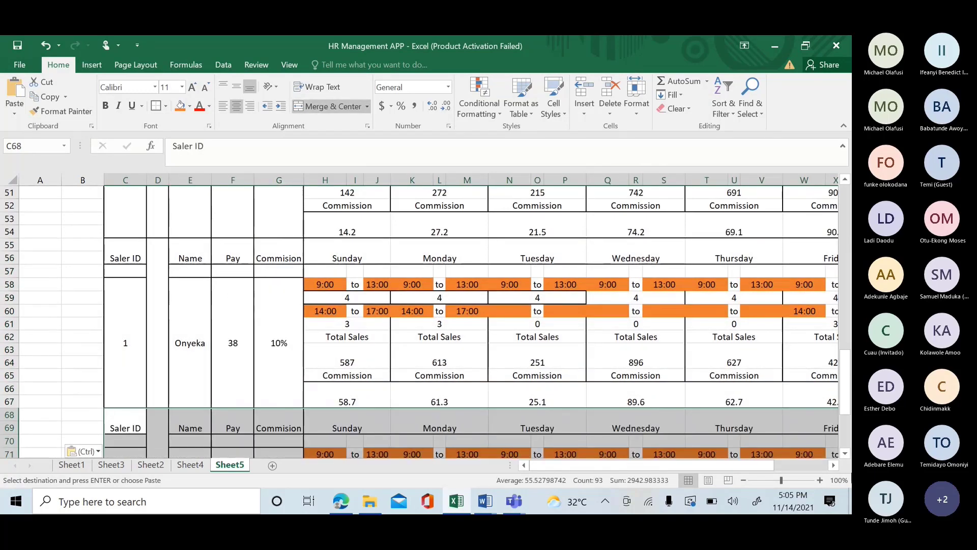
# Add further copies of the weekly block directly beneath the stack, at C81 and C94.
pyautogui.scroll(-2, 845, 455)
pyautogui.scroll(-3, 845, 455)
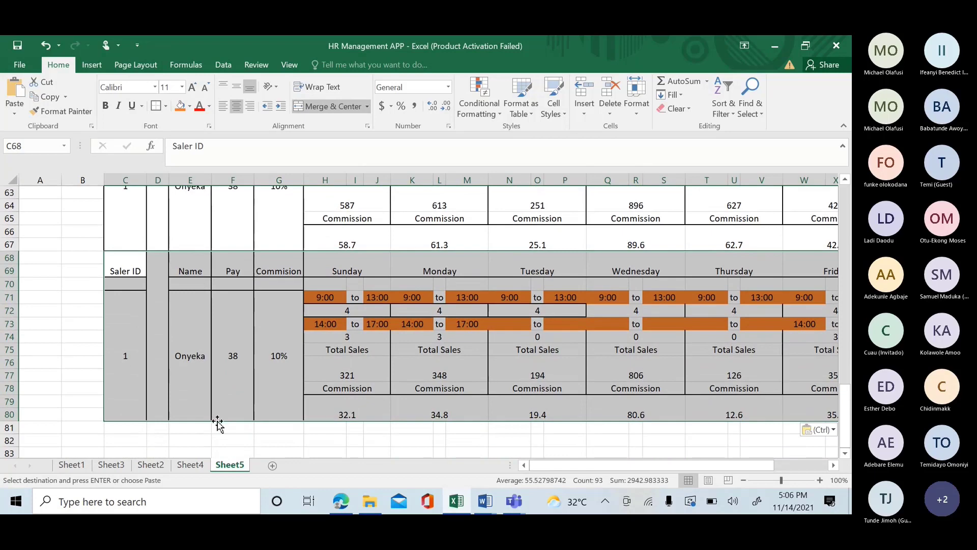
pyautogui.click(126, 426)
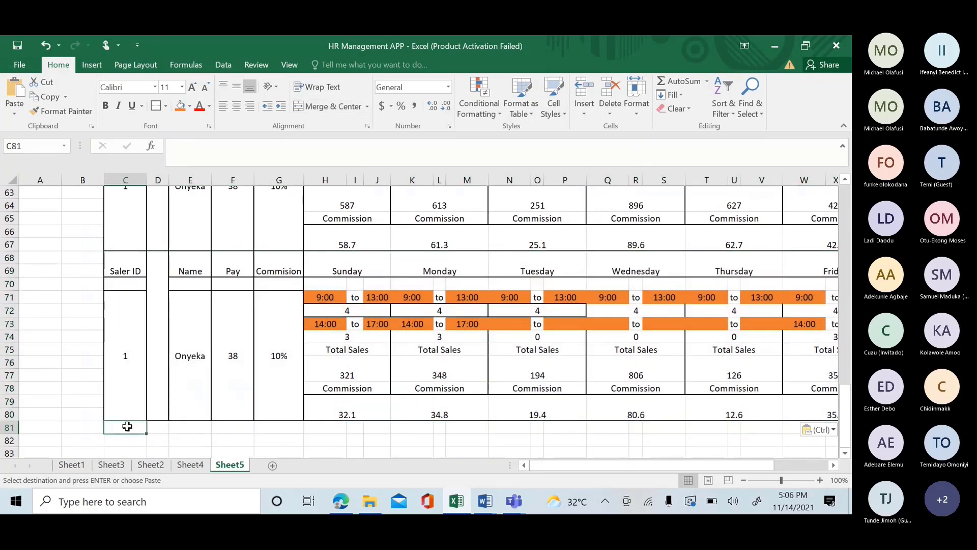
pyautogui.hotkey('ctrl', 'v')
pyautogui.scroll(-7, 125, 381)
pyautogui.click(122, 338)
pyautogui.press('Return')
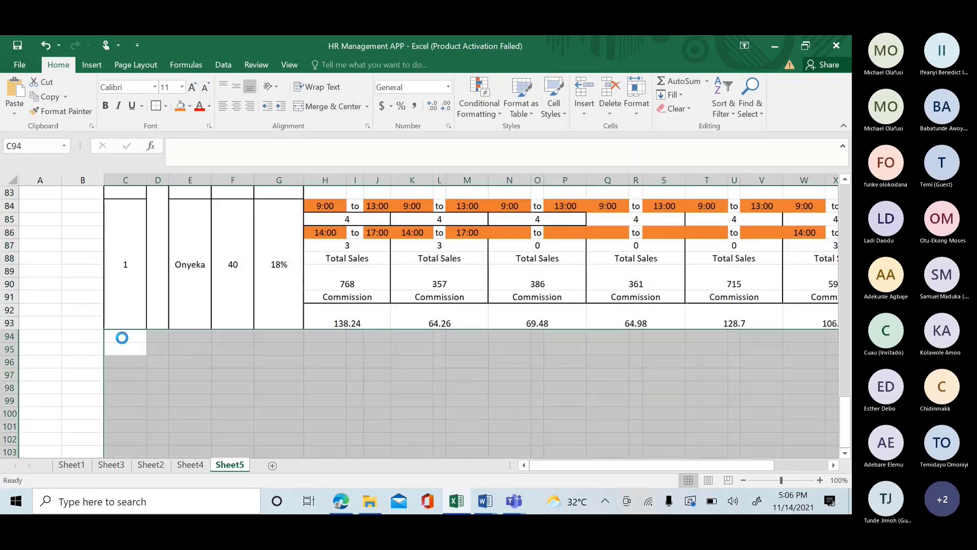
# Paste the last two copies of the weekly block at C107 and C120.
pyautogui.scroll(-7, 153, 249)
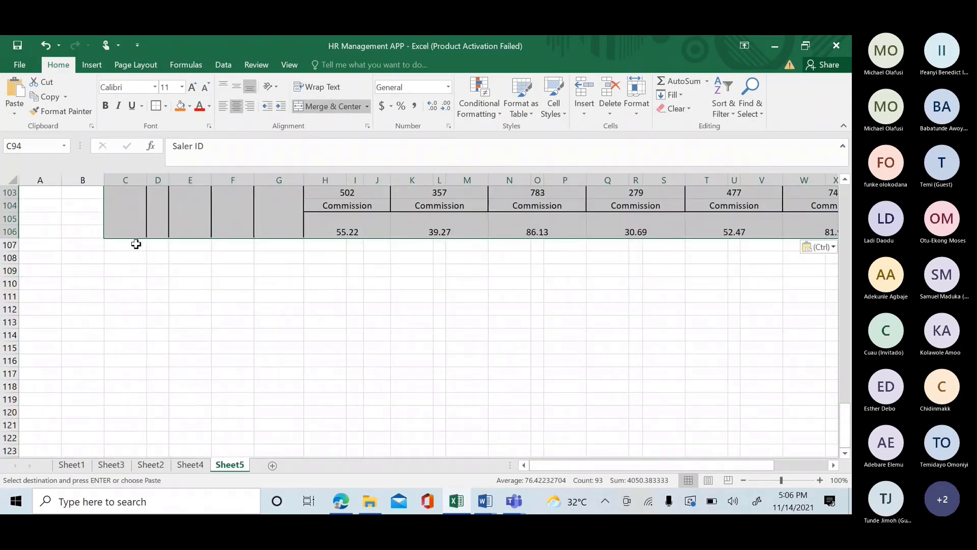
pyautogui.click(136, 244)
pyautogui.hotkey('ctrl', 'v')
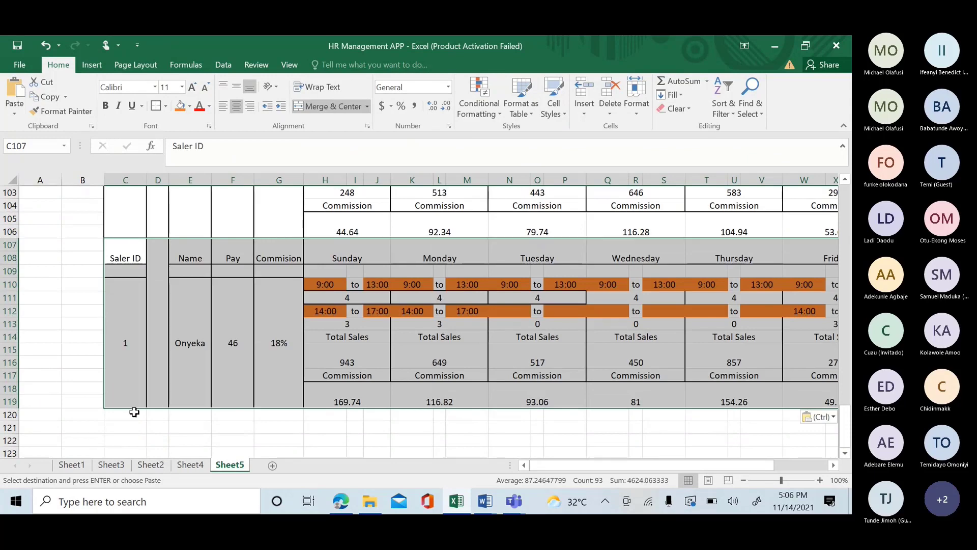
pyautogui.click(134, 412)
pyautogui.hotkey('ctrl', 'v')
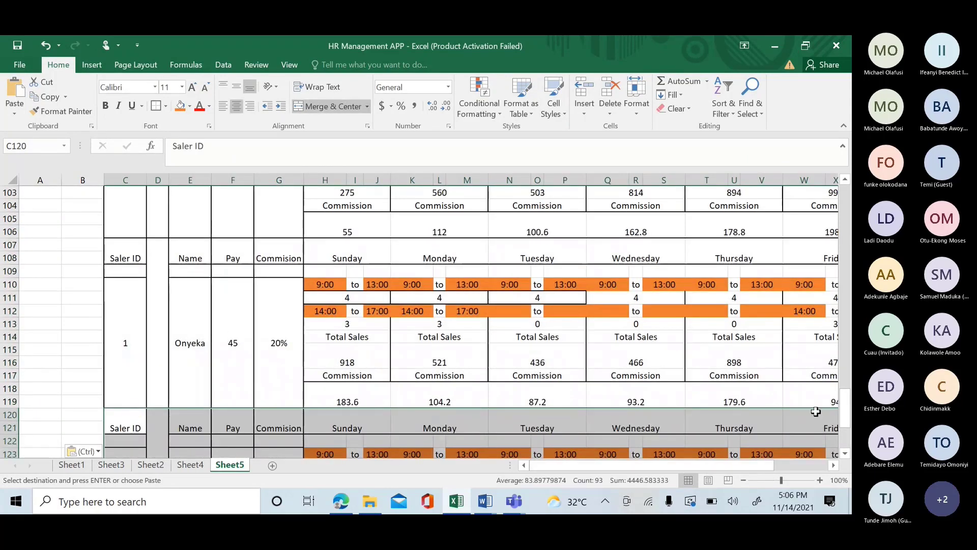
# Set the Saler ID of the second weekly block, in C19, to 2.
pyautogui.moveTo(845, 409); pyautogui.dragTo(843, 185)
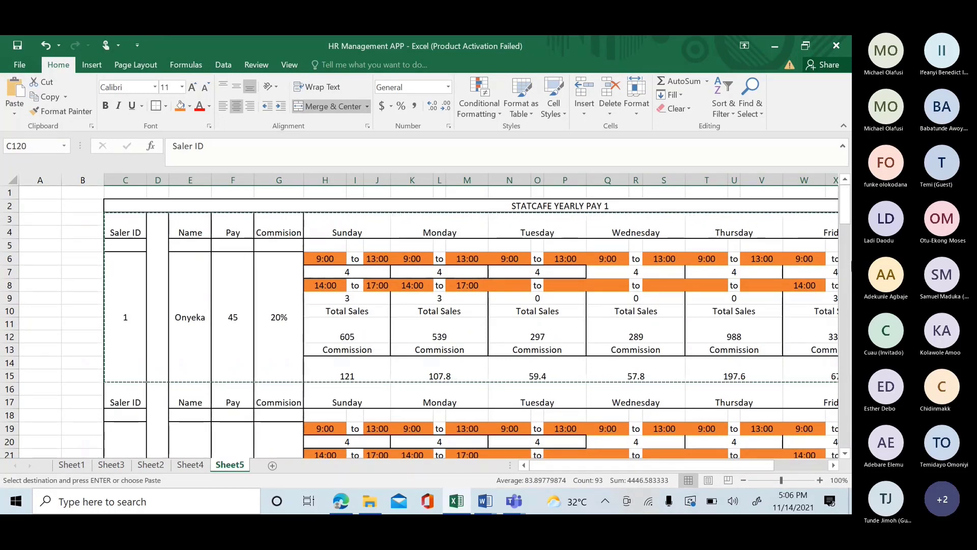
pyautogui.moveTo(846, 453); pyautogui.dragTo(846, 453)
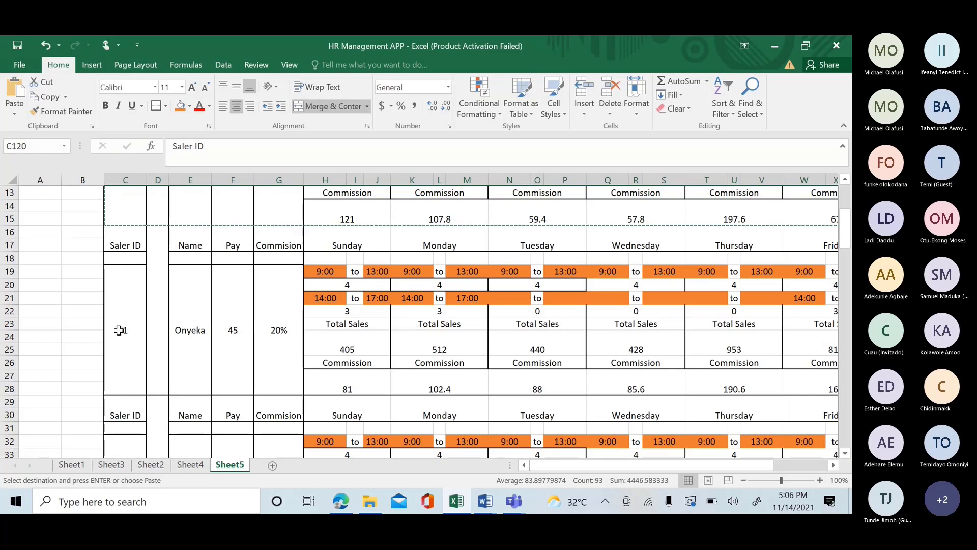
pyautogui.click(118, 330)
pyautogui.write('2')
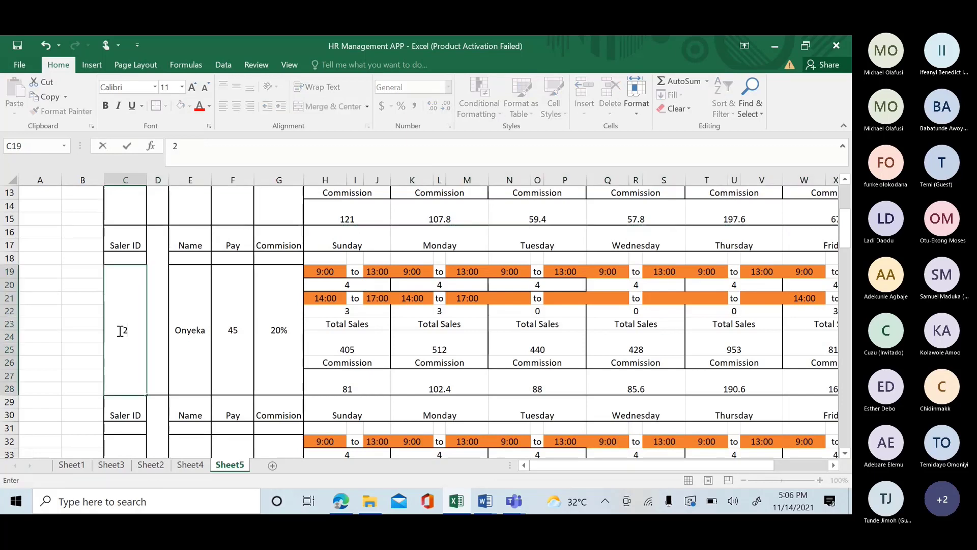
pyautogui.press('Return')
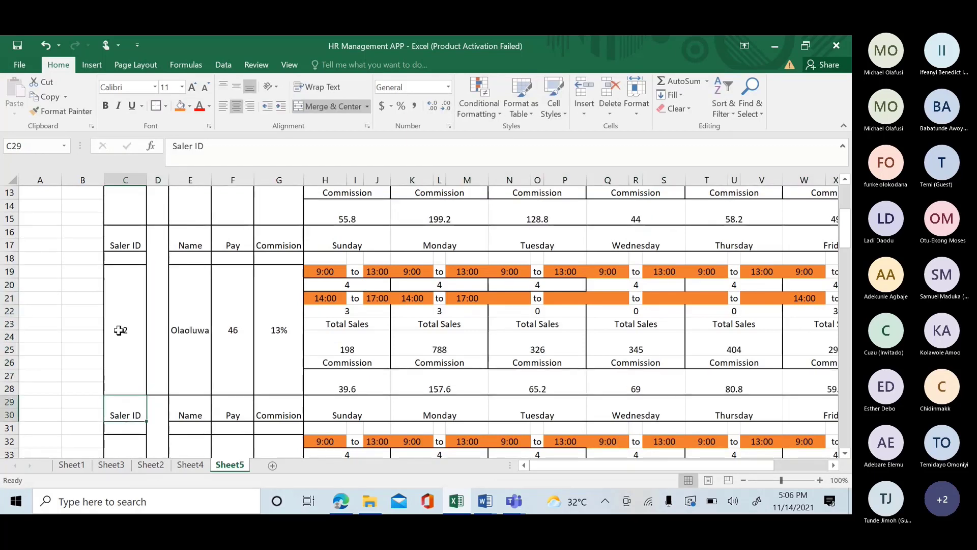
# Set the third block's Saler ID in C32 to 3 and check the looked-up name against the staff table on Sheet4.
pyautogui.click(845, 226)
pyautogui.moveTo(845, 226)
pyautogui.mouseDown()
pyautogui.moveTo(849, 263)
pyautogui.moveTo(848, 213)
pyautogui.moveTo(850, 238)
pyautogui.mouseUp()
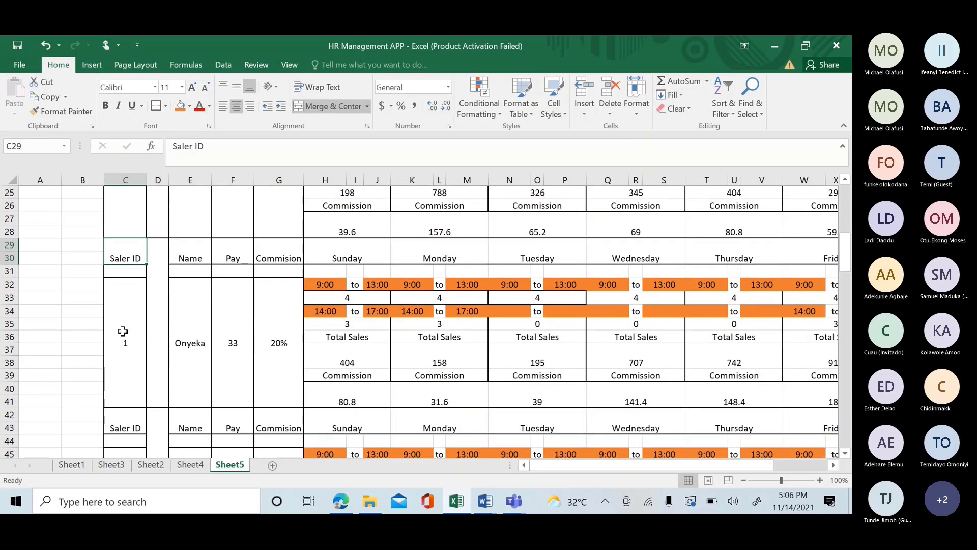
pyautogui.click(122, 332)
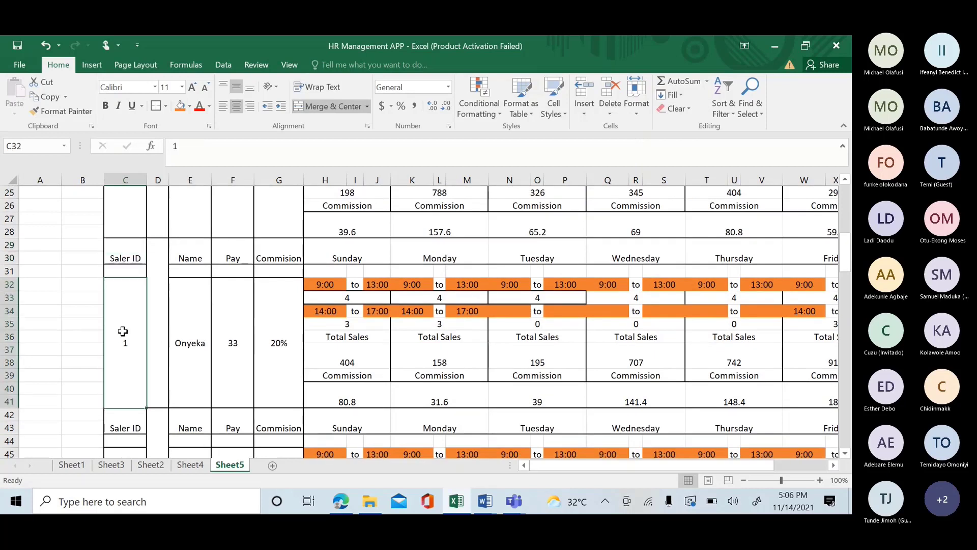
pyautogui.write('3')
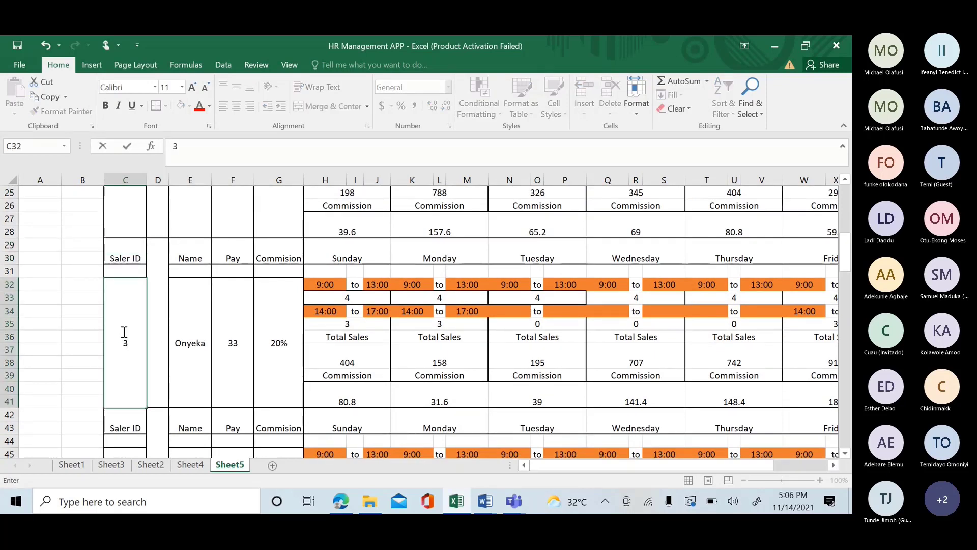
pyautogui.press('Return')
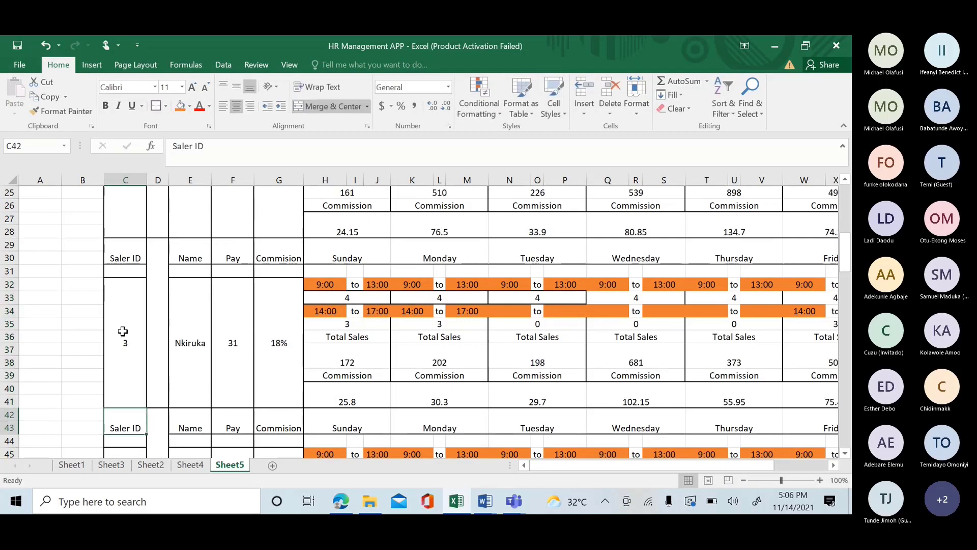
pyautogui.click(182, 465)
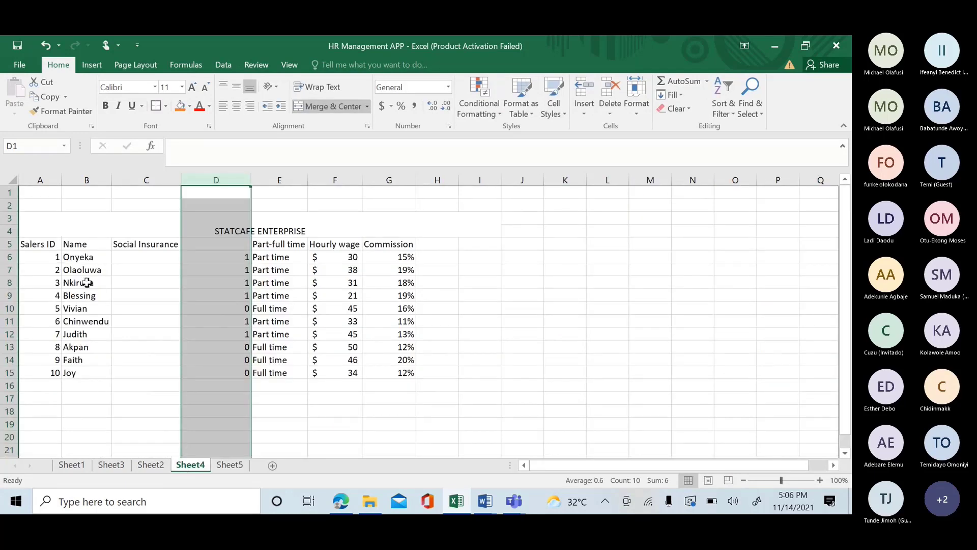
pyautogui.click(228, 466)
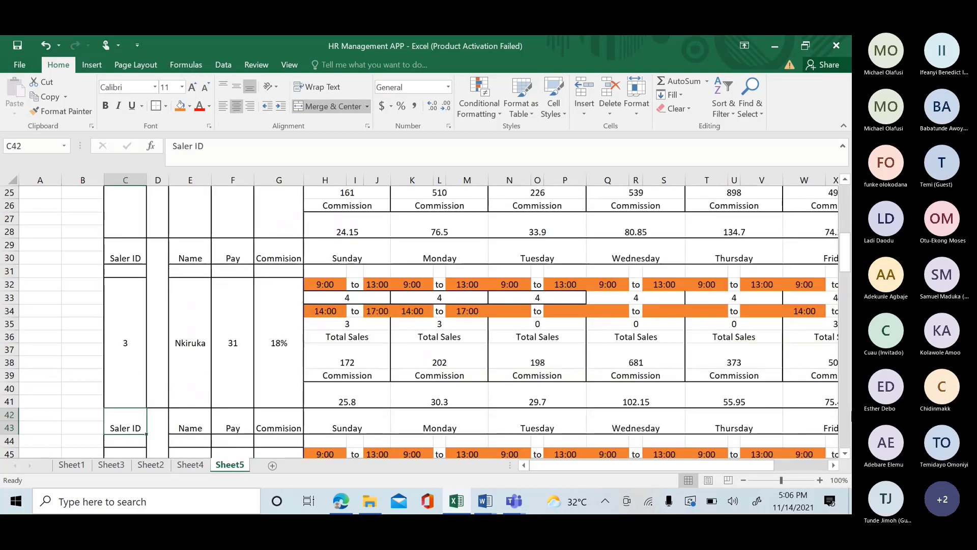
# Set the Saler ID of the fourth weekly block, in C45, to 4.
pyautogui.click(846, 453)
pyautogui.scroll(-4, 847, 455)
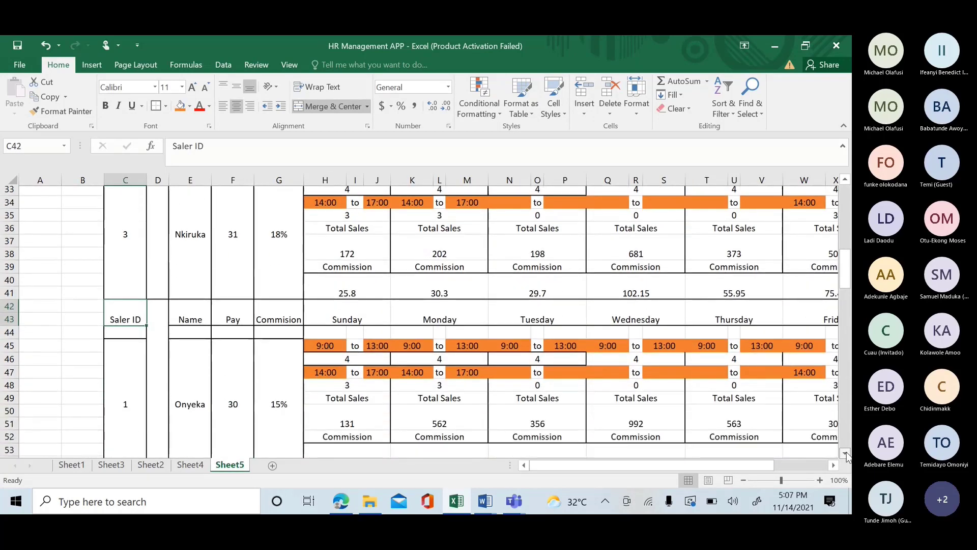
pyautogui.click(129, 334)
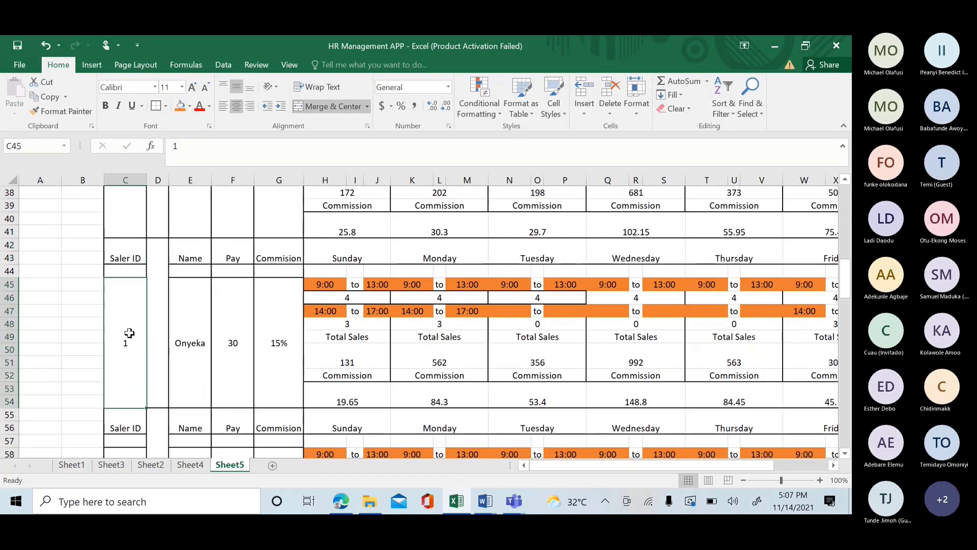
pyautogui.write('4')
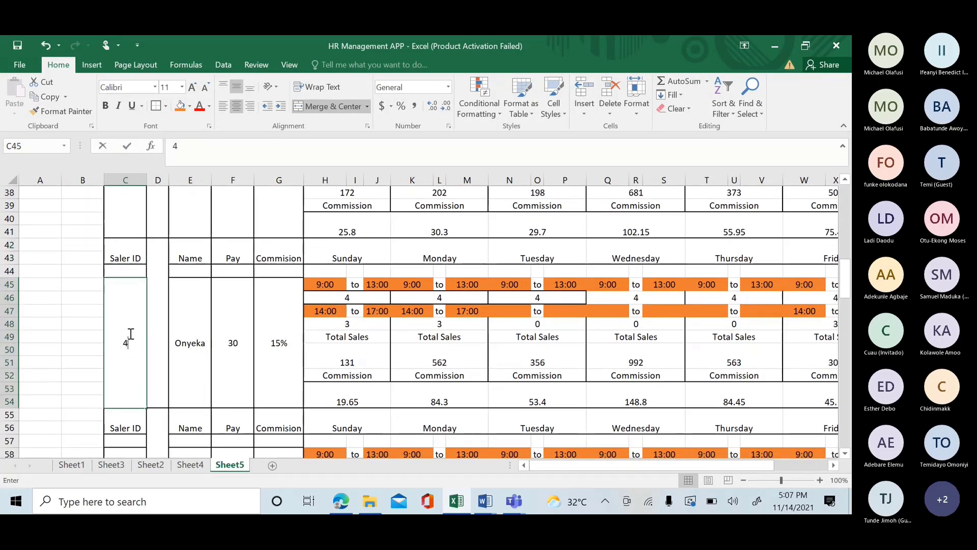
pyautogui.press('Return')
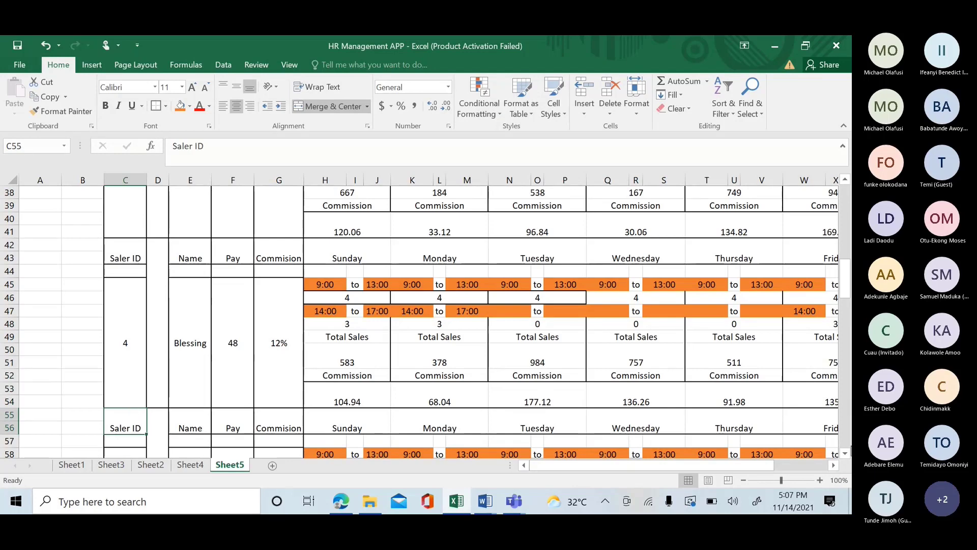
# Check the fourth block's commission against the staff table on Sheet4, and set the fifth block's Saler ID in C58 to 5.
pyautogui.click(845, 454)
pyautogui.scroll(-2, 845, 448)
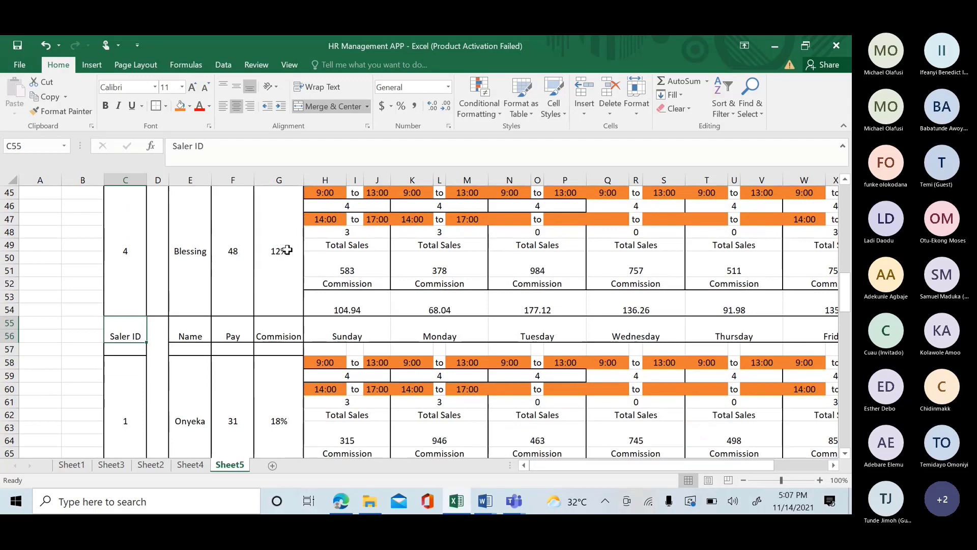
pyautogui.click(196, 465)
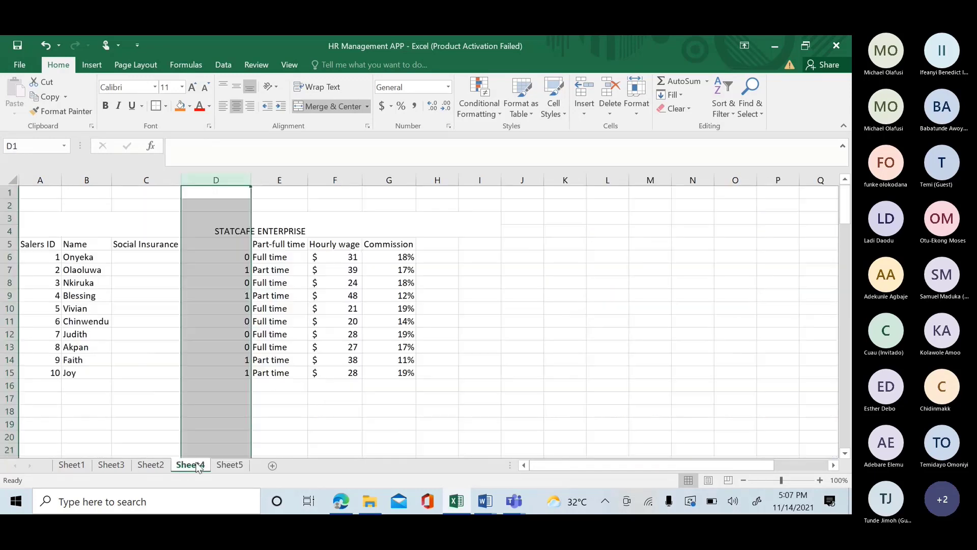
pyautogui.click(229, 465)
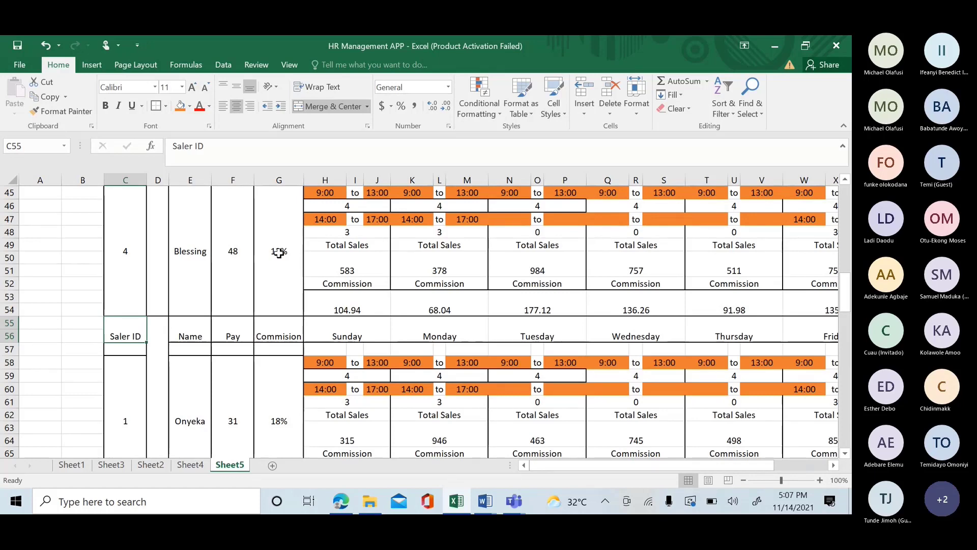
pyautogui.click(199, 466)
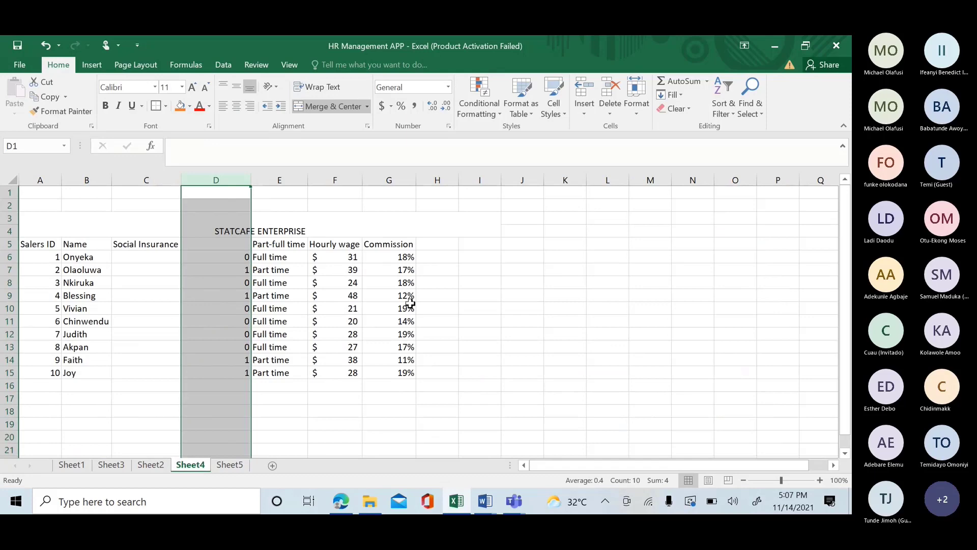
pyautogui.click(229, 466)
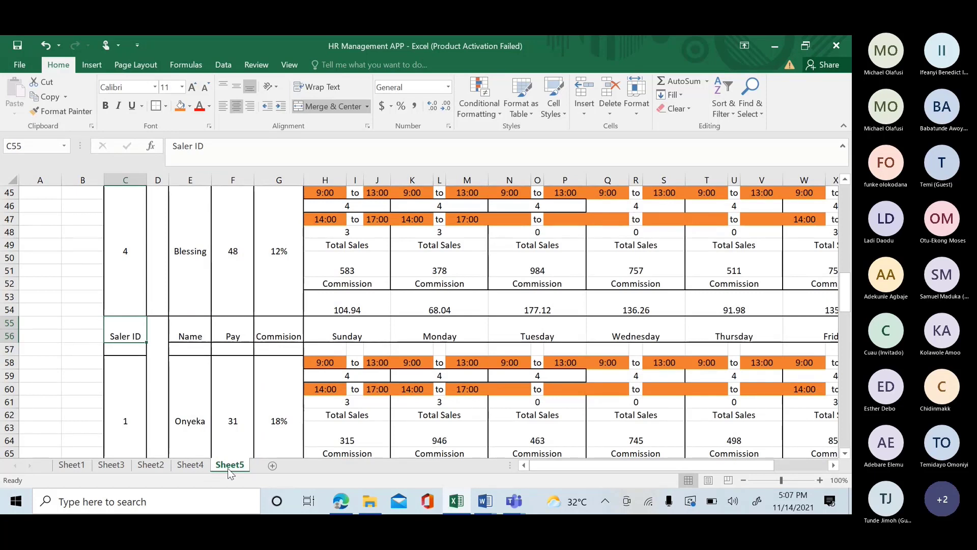
pyautogui.click(135, 405)
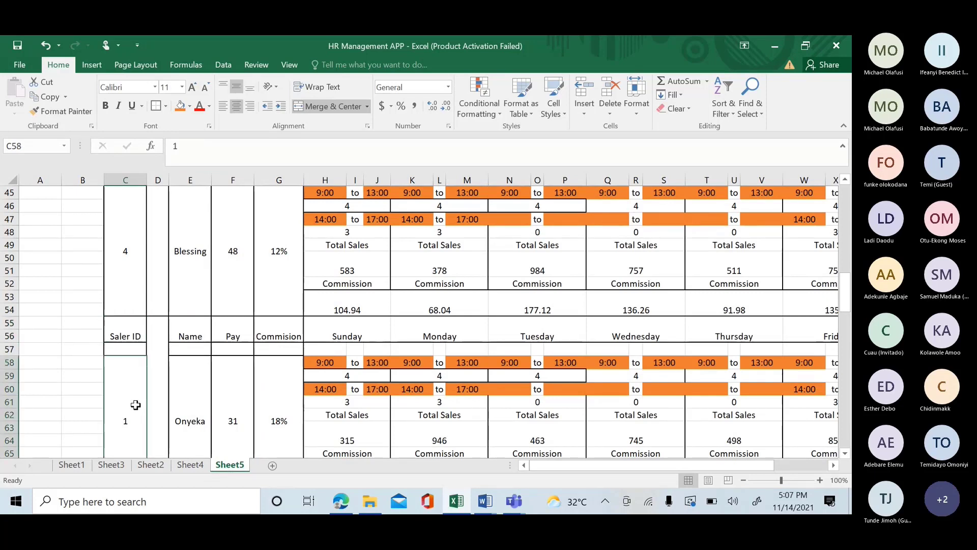
pyautogui.write('5')
pyautogui.press('Return')
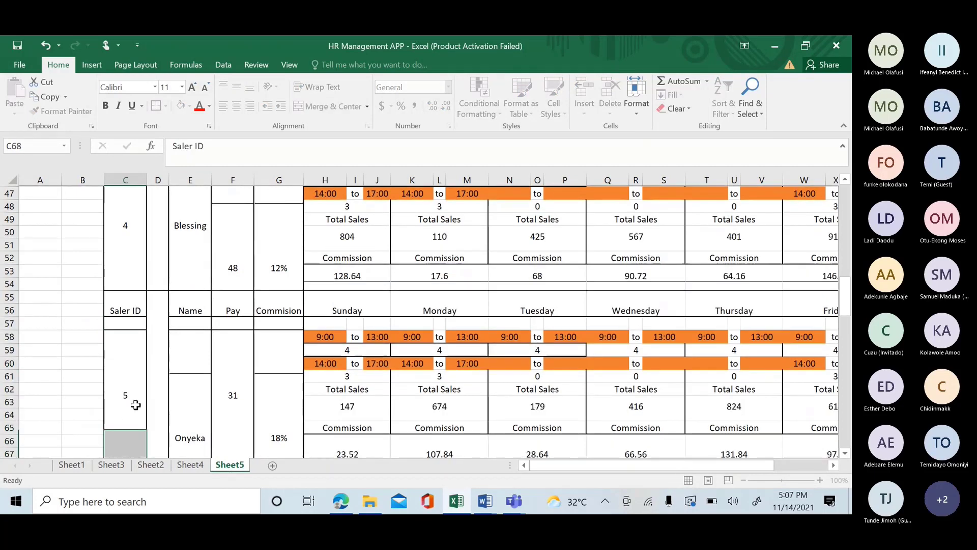
# Set the Saler ID of the sixth weekly block, in C71, to 6.
pyautogui.moveTo(848, 311)
pyautogui.mouseDown()
pyautogui.moveTo(847, 379)
pyautogui.moveTo(846, 319)
pyautogui.moveTo(833, 292)
pyautogui.moveTo(847, 323)
pyautogui.mouseUp()
pyautogui.click(123, 384)
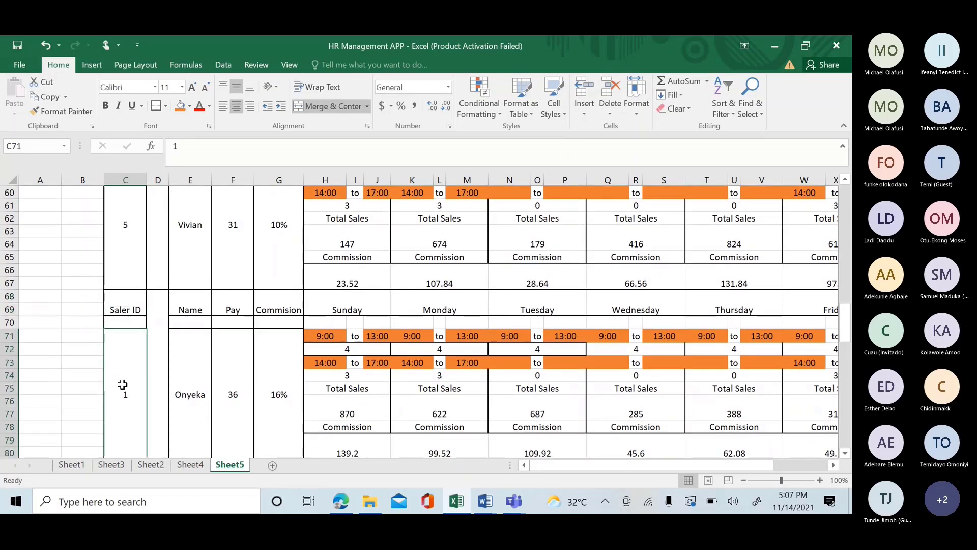
pyautogui.write('6')
pyautogui.press('Return')
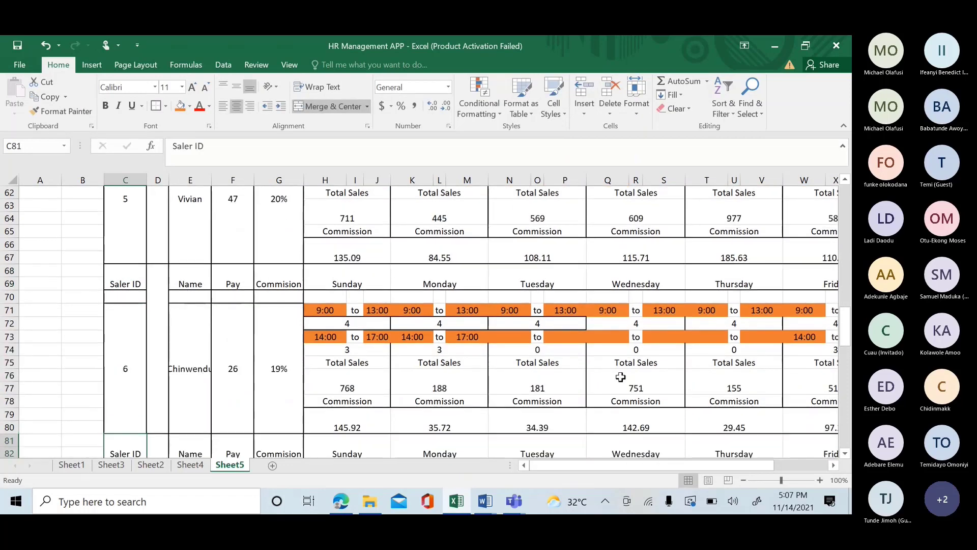
# Set the Saler ID of the seventh weekly block, in C84, to 7.
pyautogui.moveTo(843, 329); pyautogui.dragTo(844, 364)
pyautogui.click(127, 317)
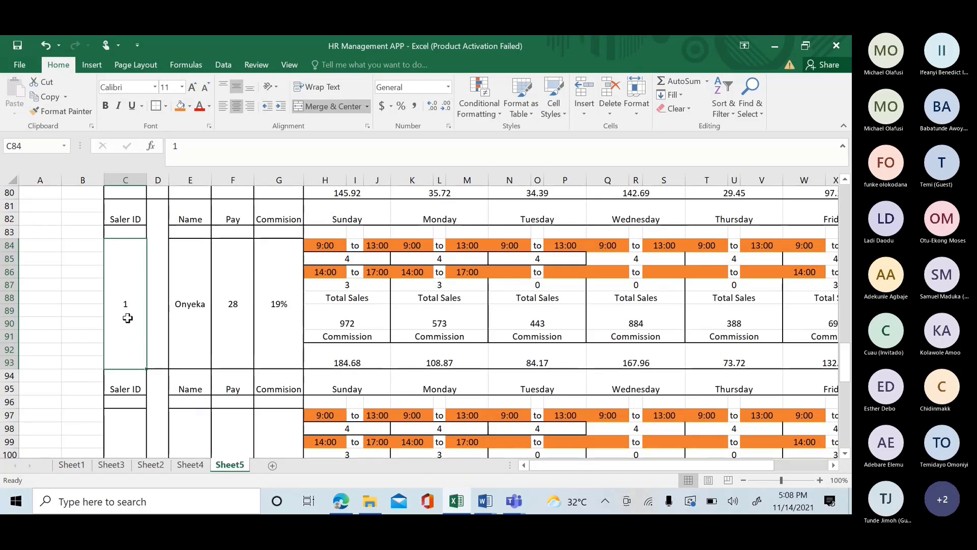
pyautogui.press('Up')
pyautogui.press('Up')
pyautogui.press('Up')
pyautogui.press('Up')
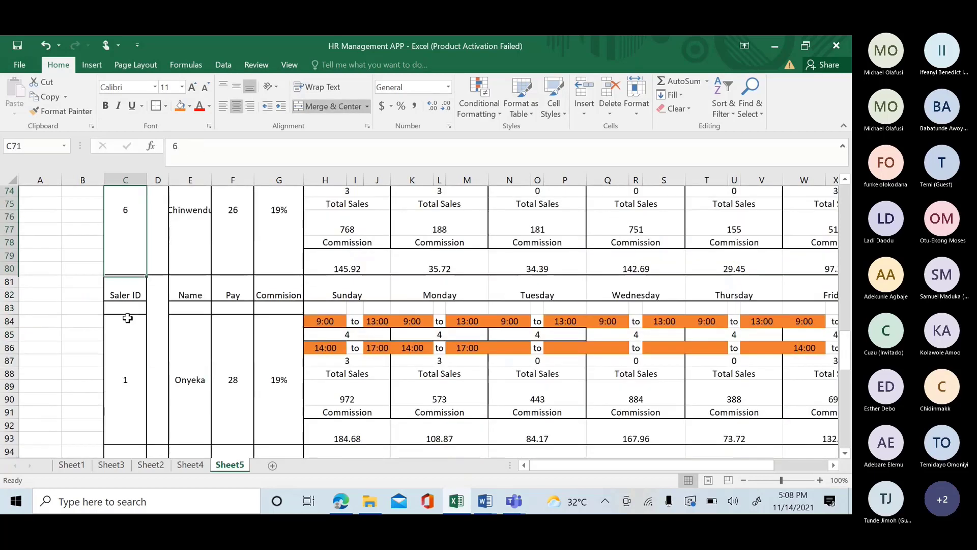
pyautogui.press('Up')
pyautogui.press('Down')
pyautogui.press('Down')
pyautogui.press('Down')
pyautogui.press('Down')
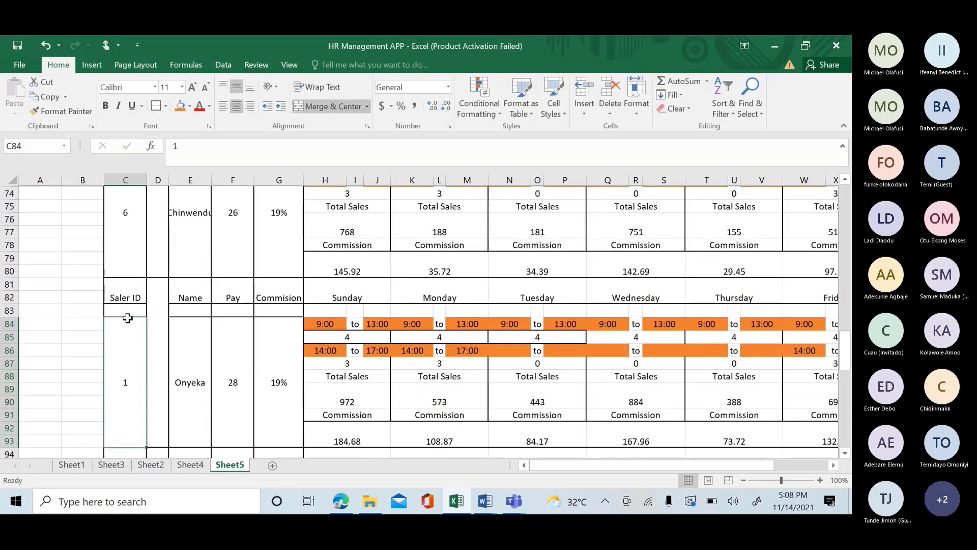
pyautogui.write('7')
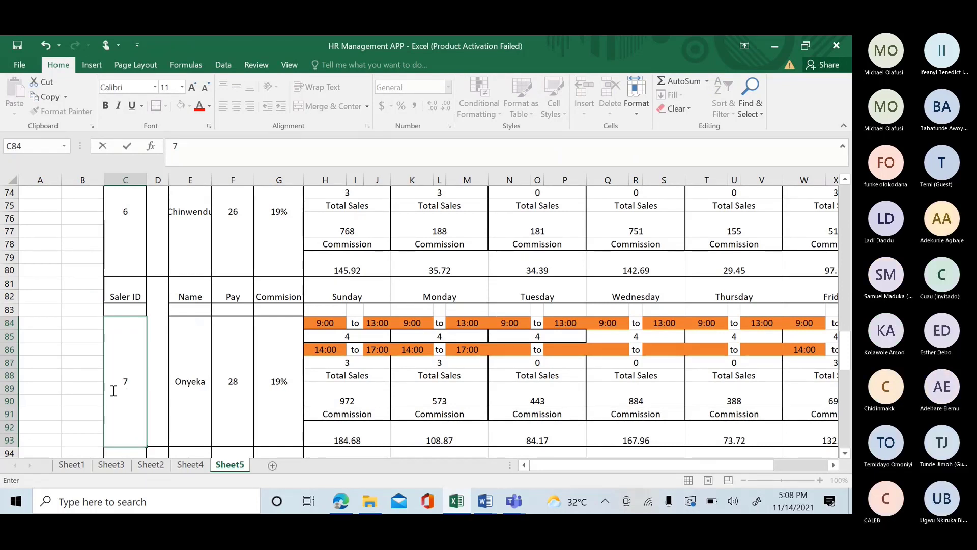
pyautogui.press('Return')
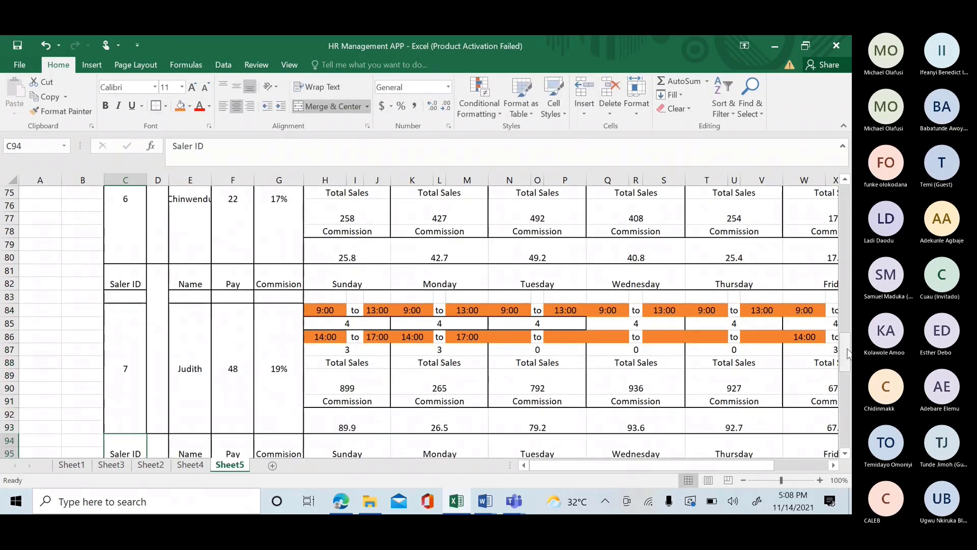
# Set the Saler ID of the eighth weekly block, in C97, to 8.
pyautogui.scroll(-5, 581, 385)
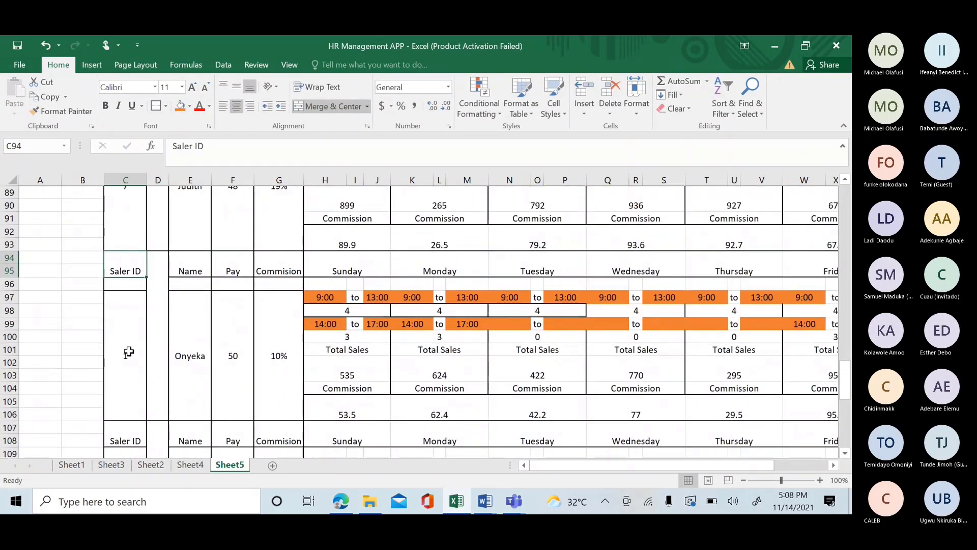
pyautogui.click(128, 352)
pyautogui.write('8')
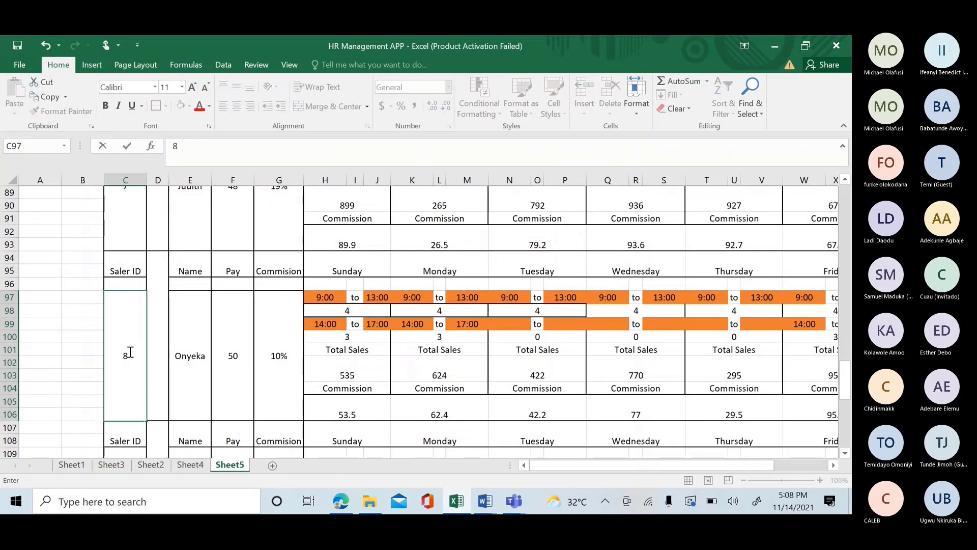
pyautogui.press('Return')
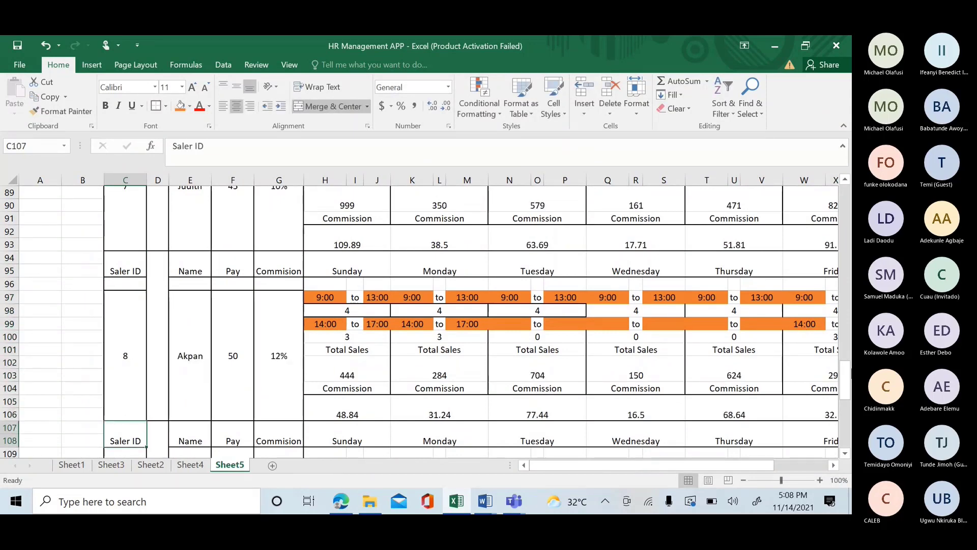
# Set the Saler ID of the ninth weekly block, in C110, to 9.
pyautogui.moveTo(845, 381); pyautogui.dragTo(845, 428)
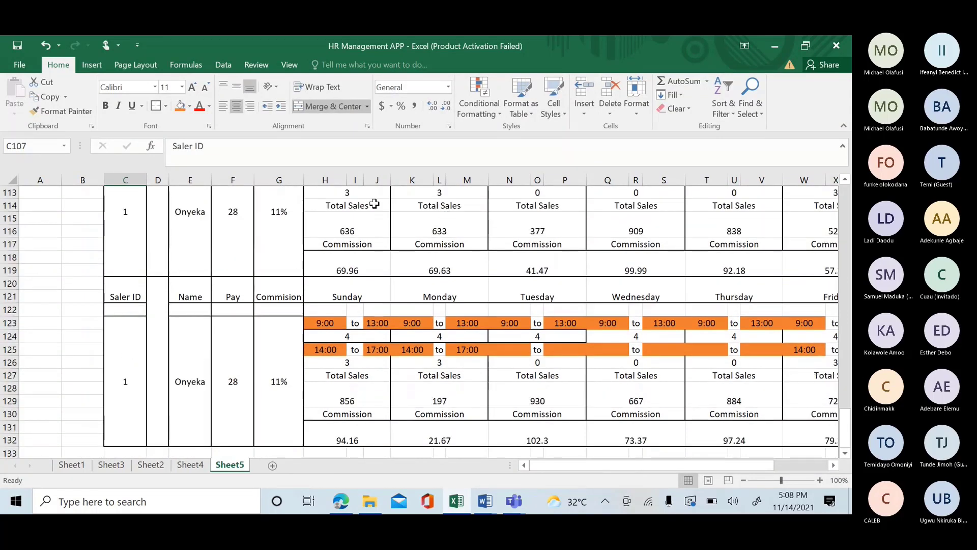
pyautogui.click(845, 179)
pyautogui.click(846, 180)
pyautogui.click(845, 179)
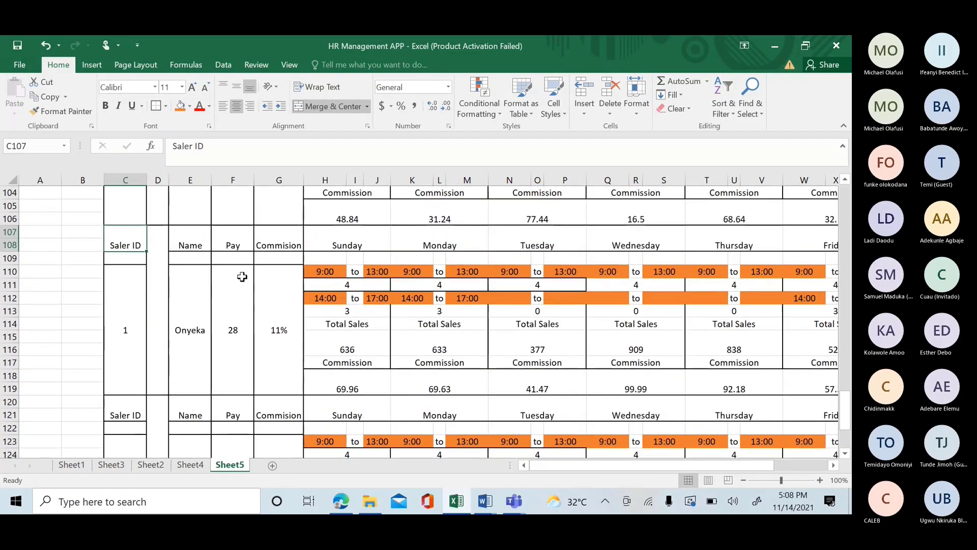
pyautogui.click(129, 332)
pyautogui.write('9')
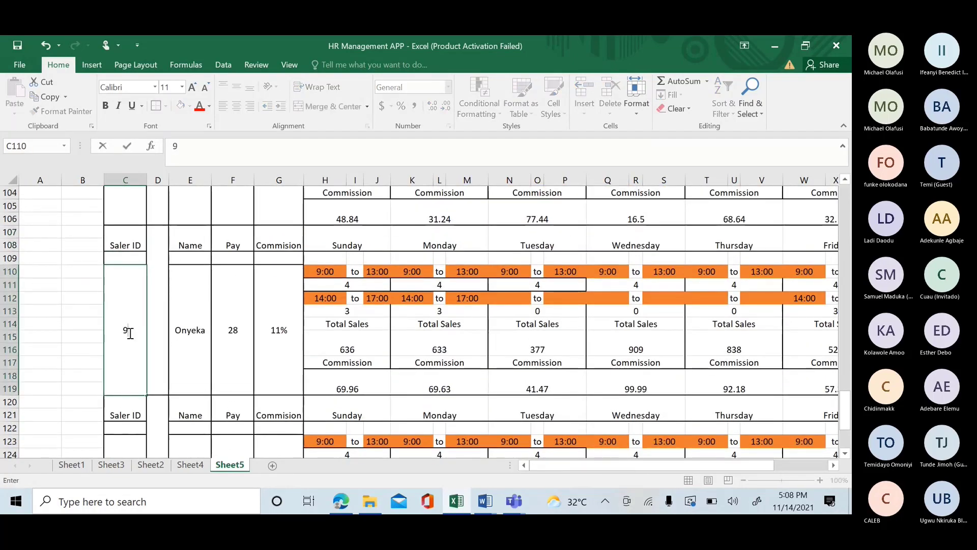
pyautogui.press('Return')
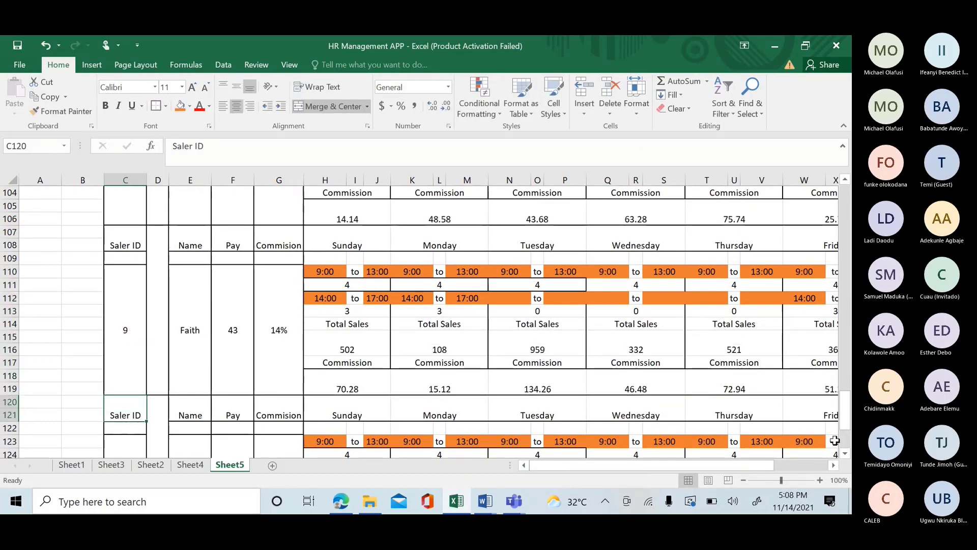
# Set the Saler ID of the tenth weekly block, in C123, to 10.
pyautogui.click(846, 453)
pyautogui.click(846, 454)
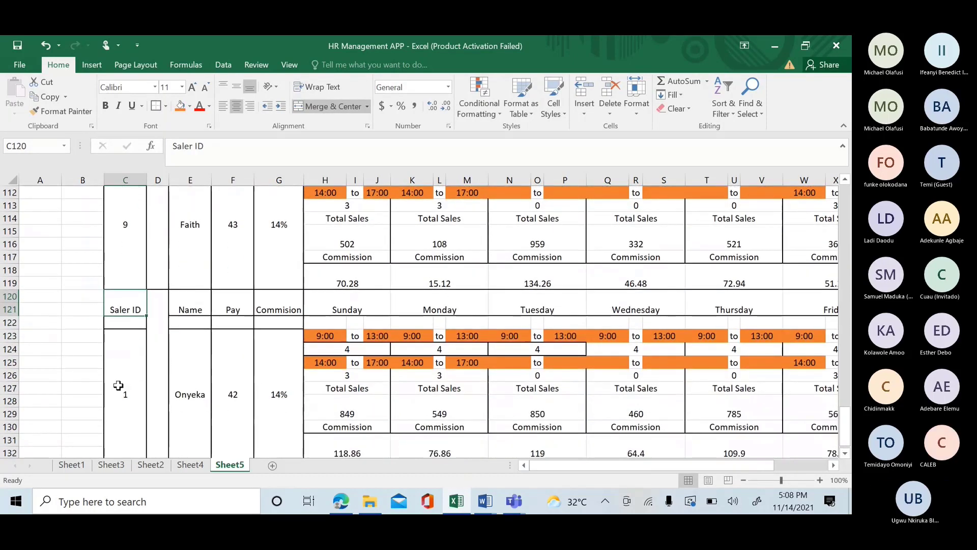
pyautogui.click(121, 387)
pyautogui.write('10')
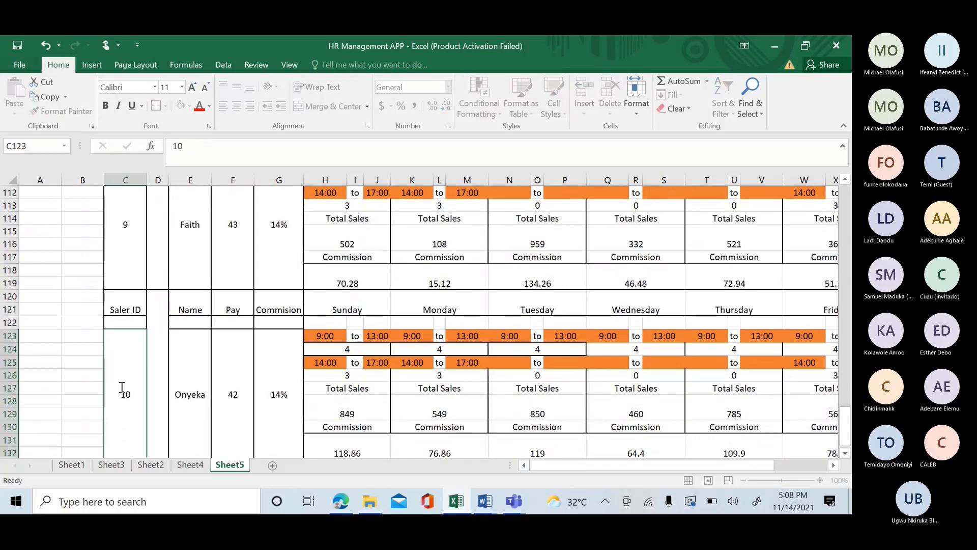
pyautogui.press('Return')
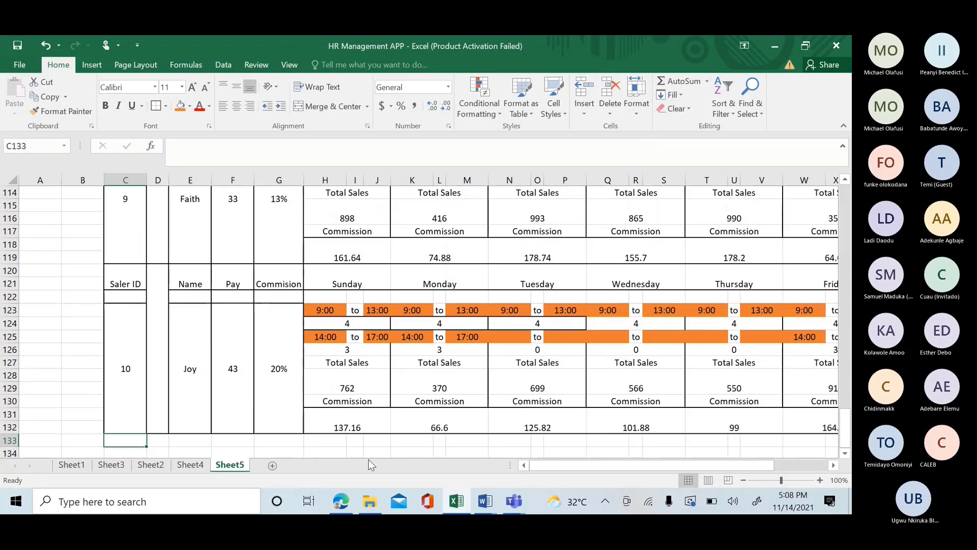
# Merge and center the empty header cells AC3:AD4 and AE3:AF4 beside the first block's Saturday column.
pyautogui.moveTo(703, 463); pyautogui.dragTo(770, 457)
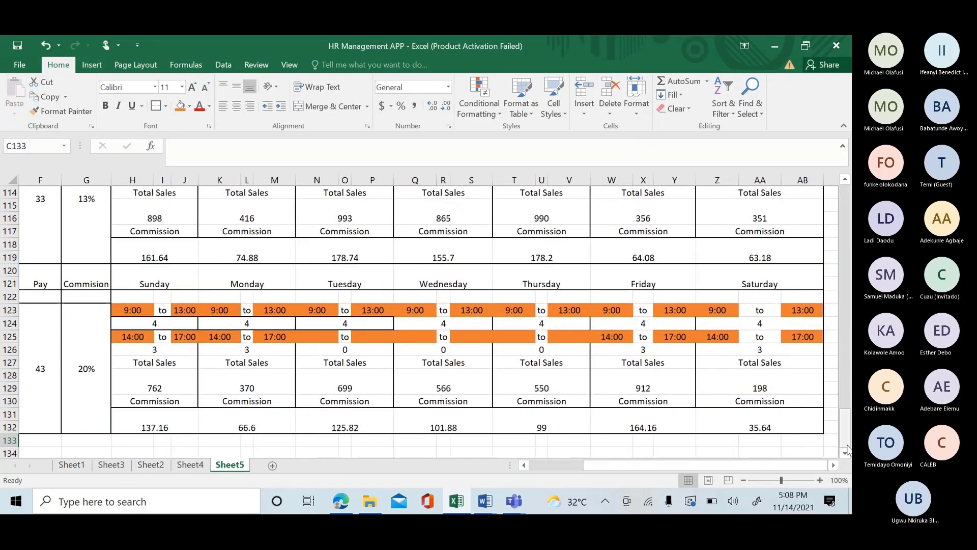
pyautogui.moveTo(848, 441); pyautogui.dragTo(835, 194)
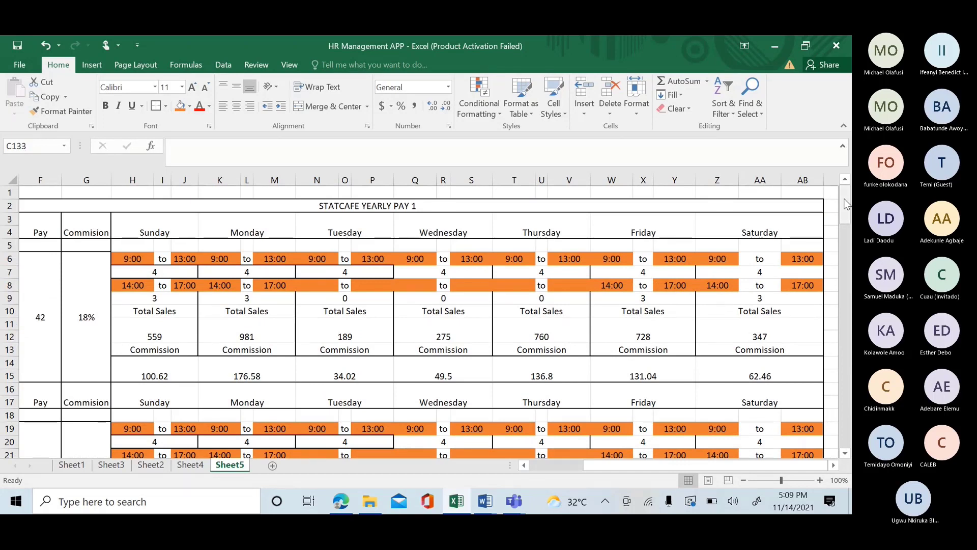
pyautogui.click(835, 465)
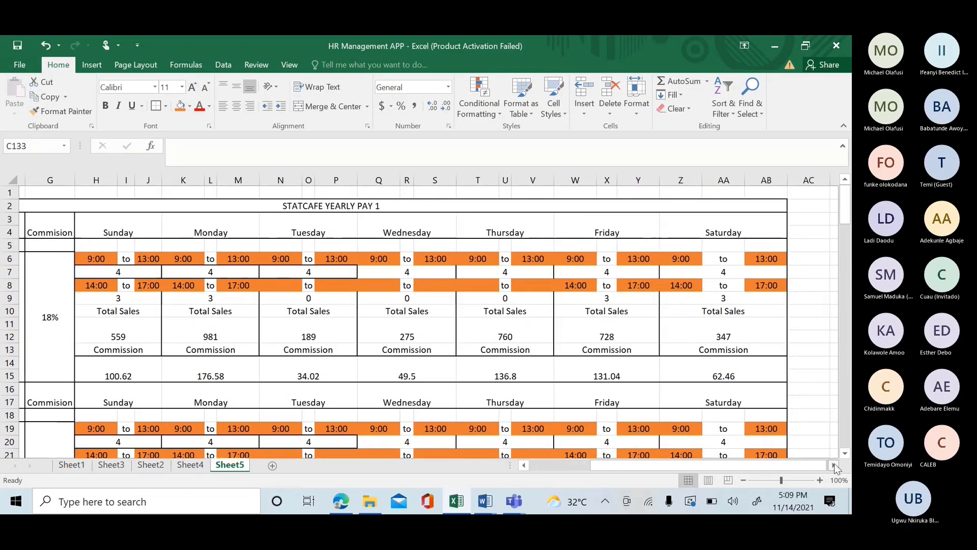
pyautogui.click(835, 465)
pyautogui.click(835, 464)
pyautogui.click(835, 465)
pyautogui.click(835, 465)
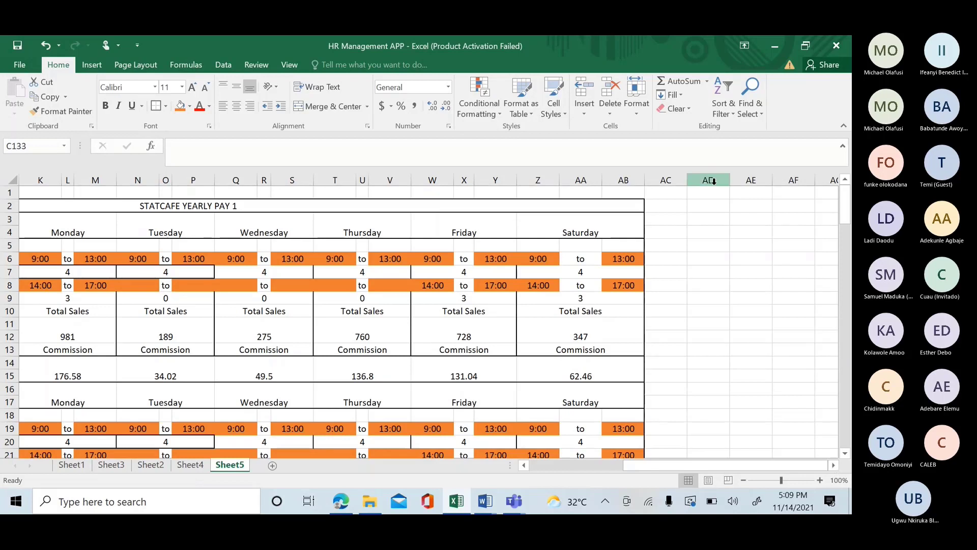
pyautogui.click(663, 224)
pyautogui.moveTo(663, 224); pyautogui.dragTo(709, 228)
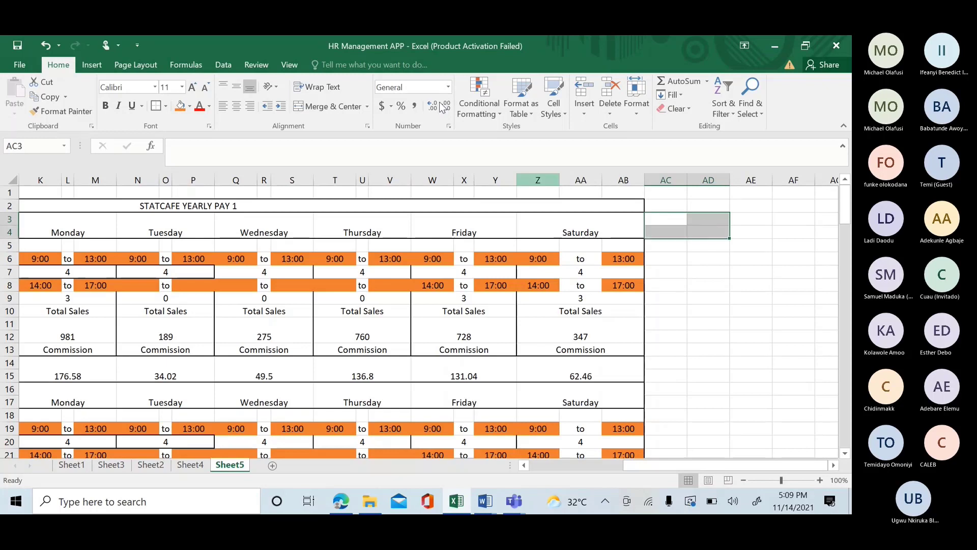
pyautogui.click(339, 112)
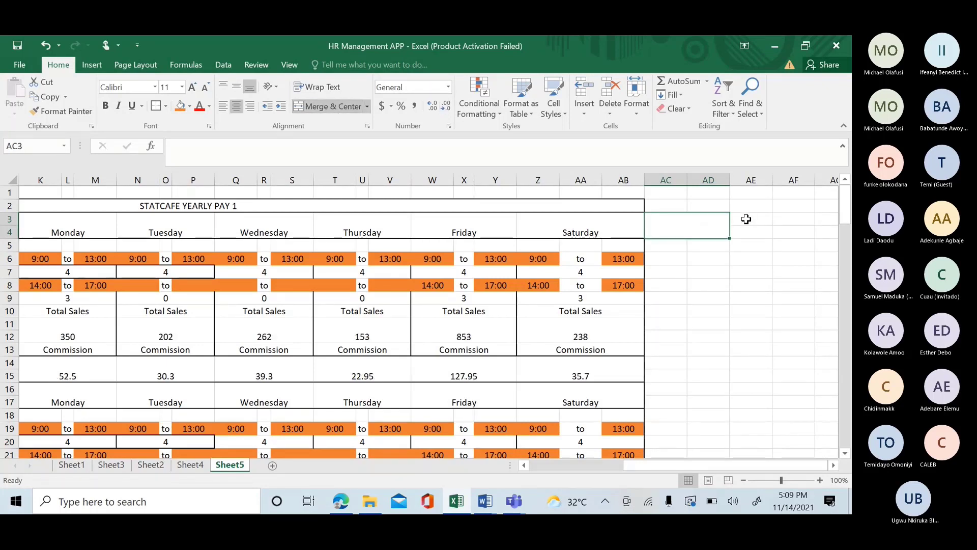
pyautogui.moveTo(746, 219); pyautogui.dragTo(779, 232)
pyautogui.click(312, 105)
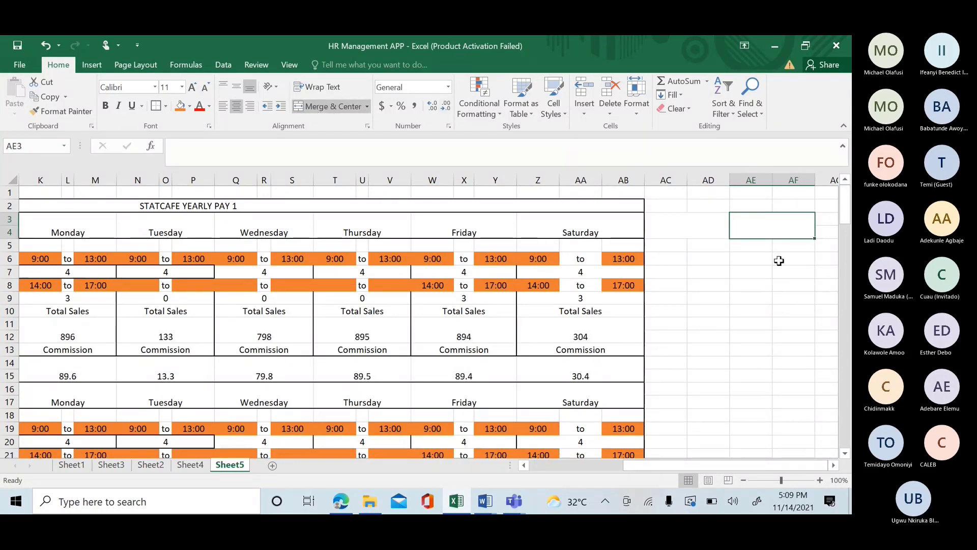
# Merge and center cells AG3:AH4 as a third empty header cell beside the first weekly block.
pyautogui.click(836, 465)
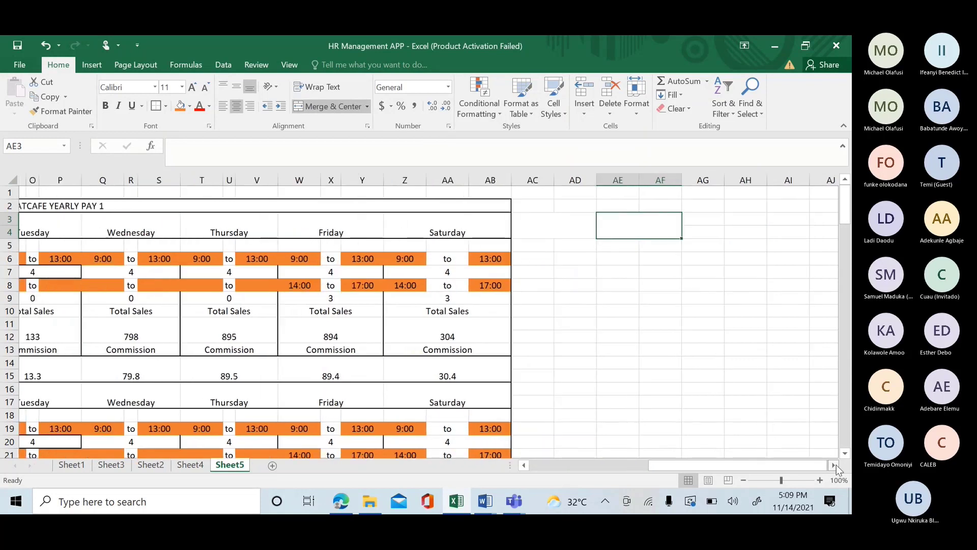
pyautogui.rightClick(699, 220)
pyautogui.click(695, 228)
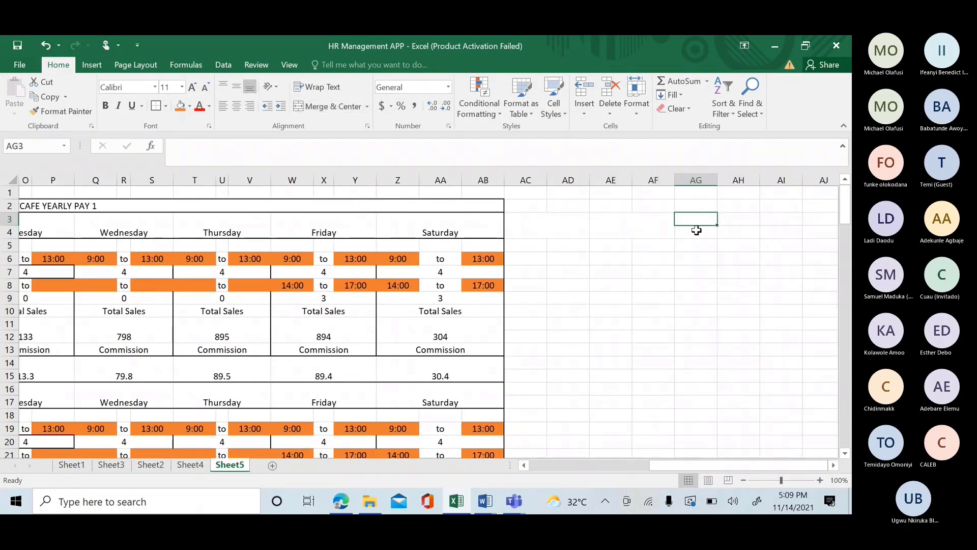
pyautogui.moveTo(695, 228); pyautogui.dragTo(738, 232)
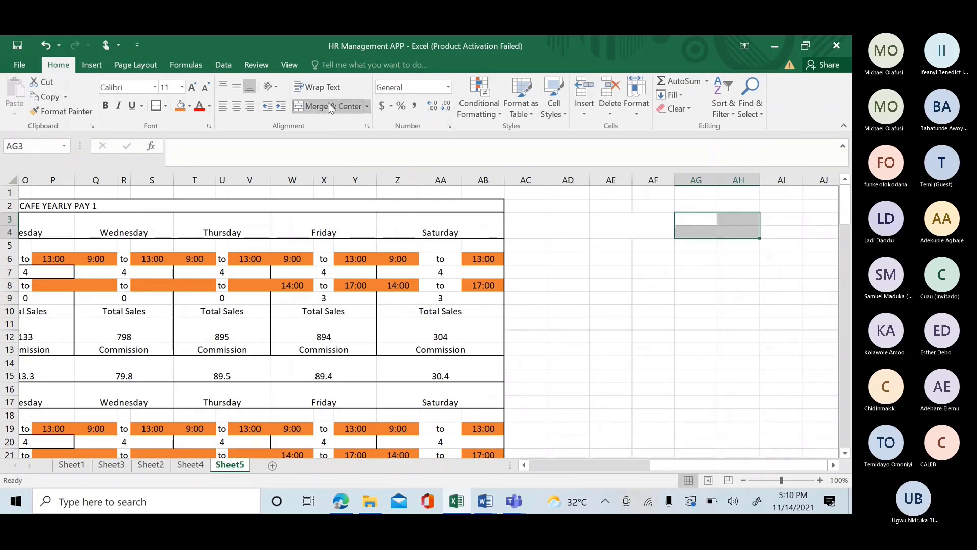
pyautogui.click(330, 107)
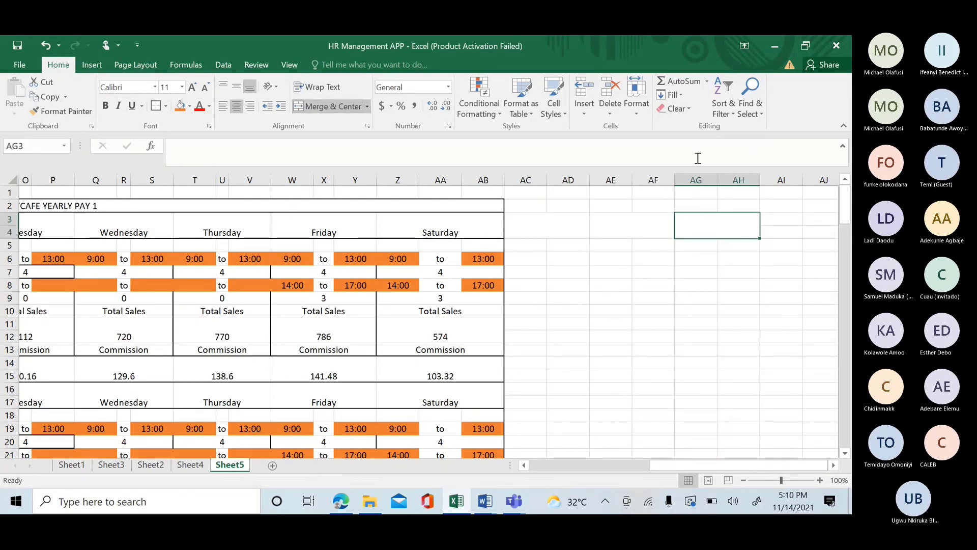
# Merge and center cells AI3:AJ4 as a fourth empty header cell beside the first weekly block.
pyautogui.click(786, 223)
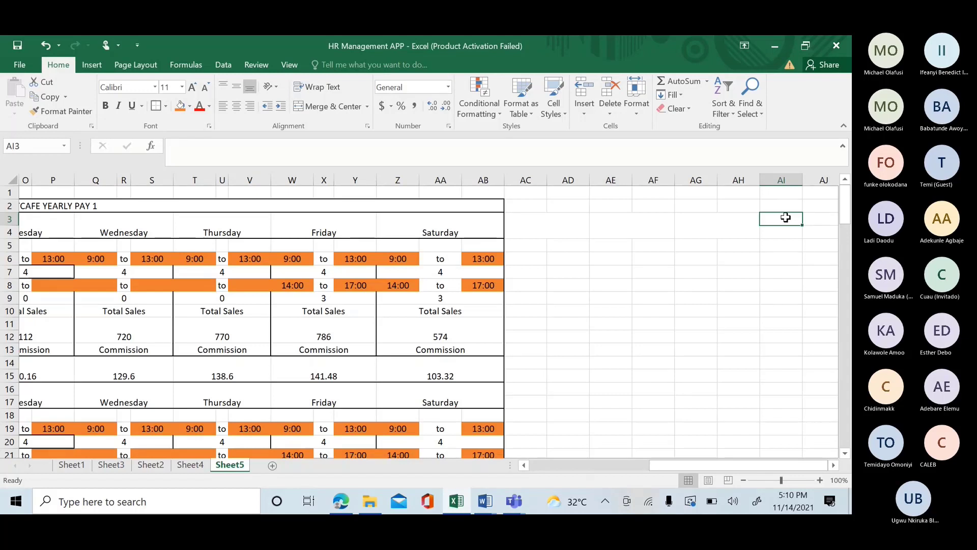
pyautogui.moveTo(784, 217); pyautogui.dragTo(821, 228)
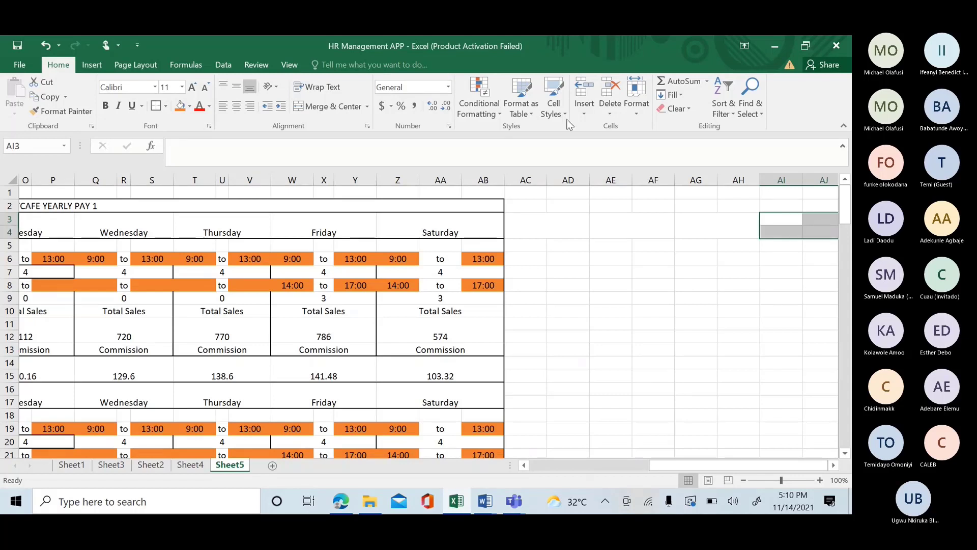
pyautogui.click(325, 109)
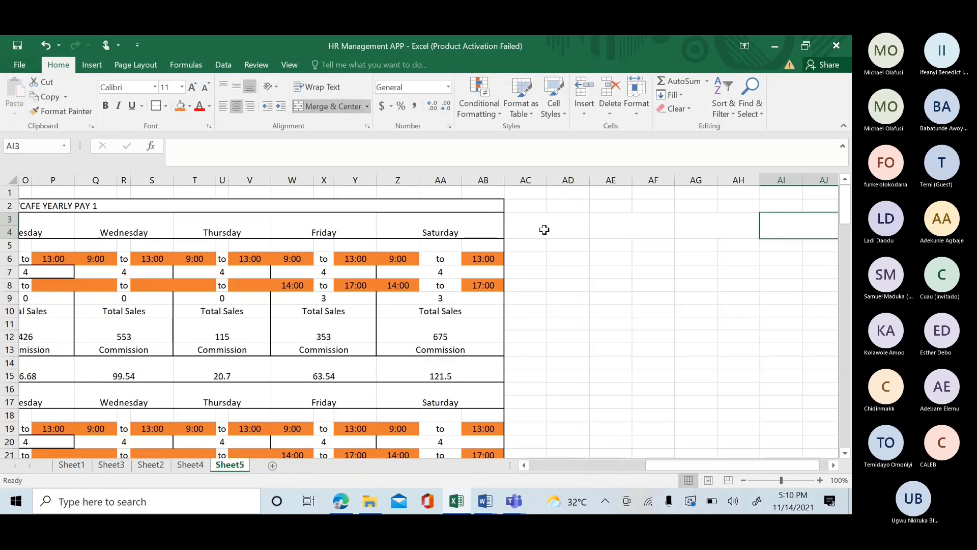
# Enter the headers "Total Hours worked" in AC3 and "Weekly Income" in AE3.
pyautogui.click(544, 230)
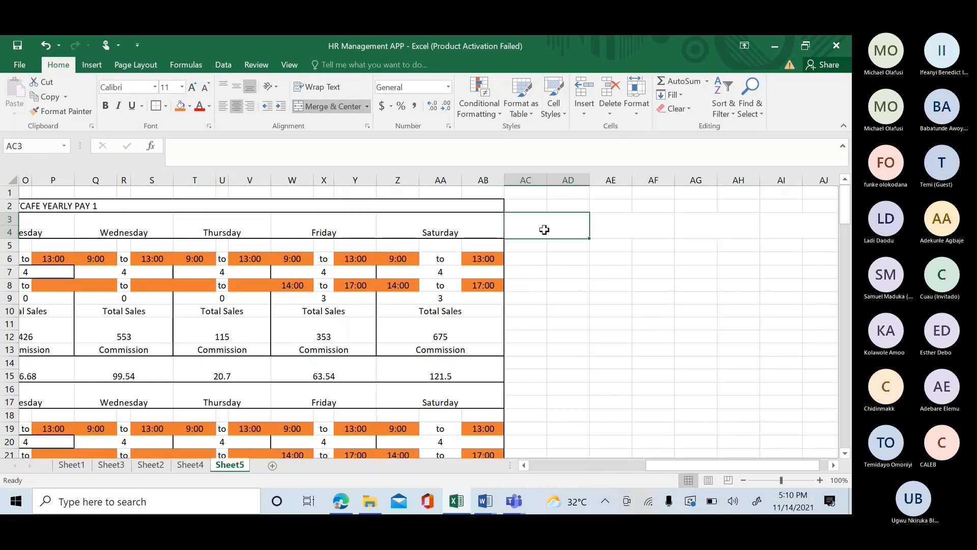
pyautogui.write('Total H')
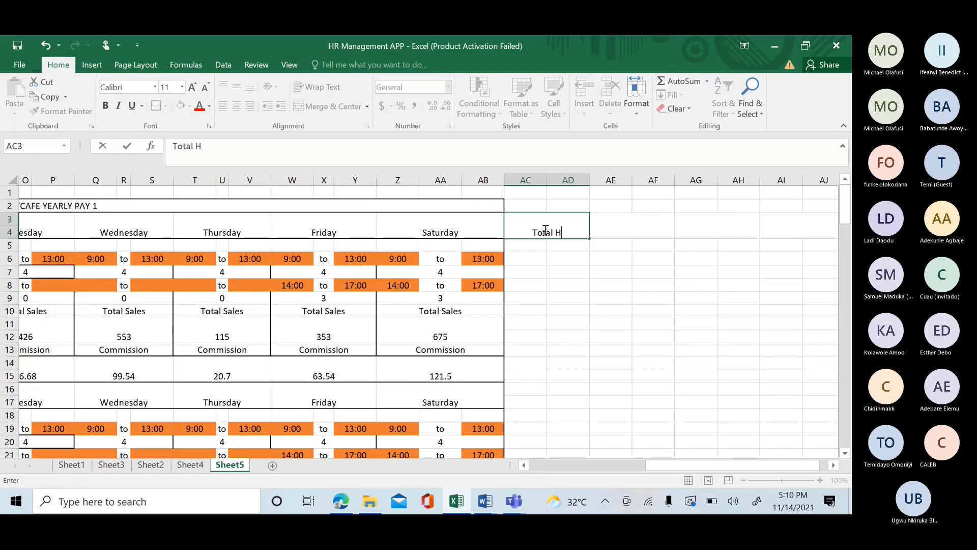
pyautogui.write('ours worked')
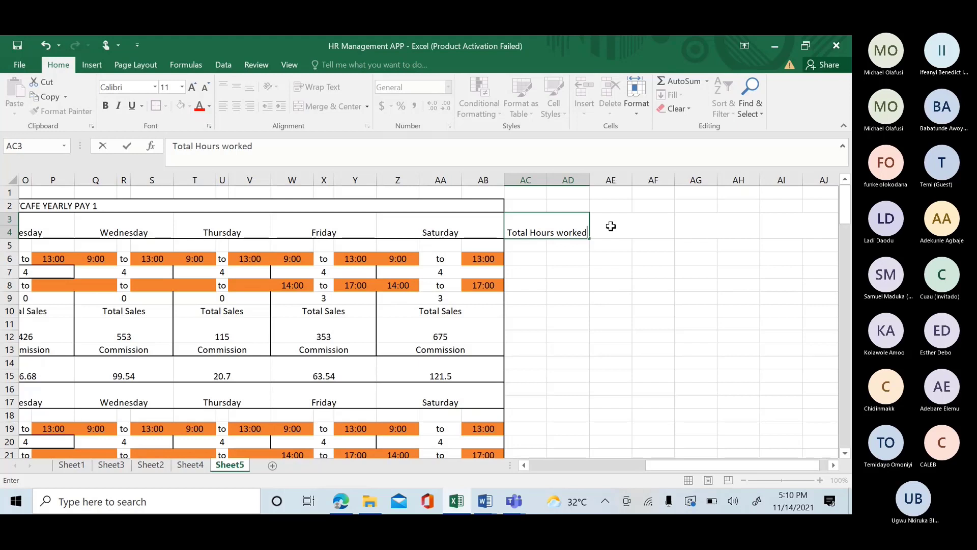
pyautogui.click(611, 226)
pyautogui.write('Week')
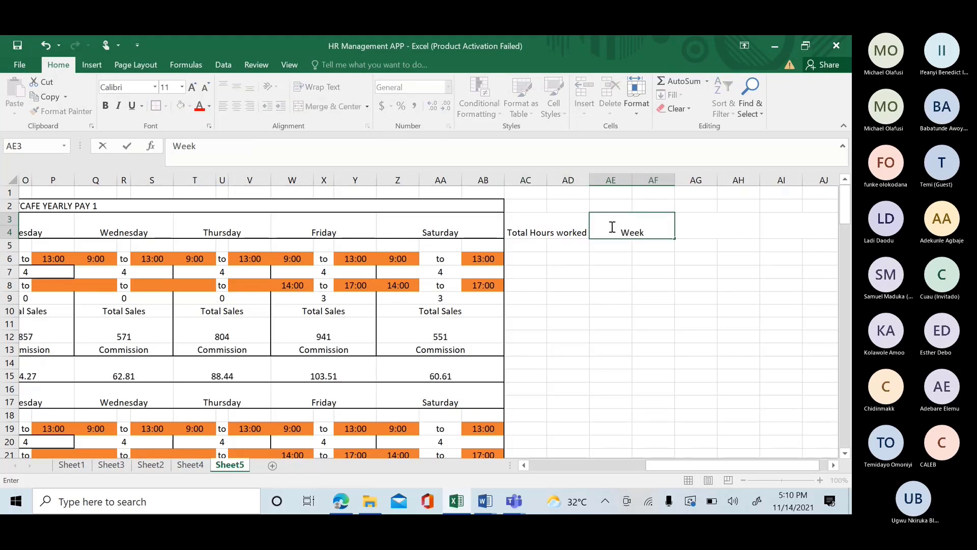
pyautogui.write('ly Income')
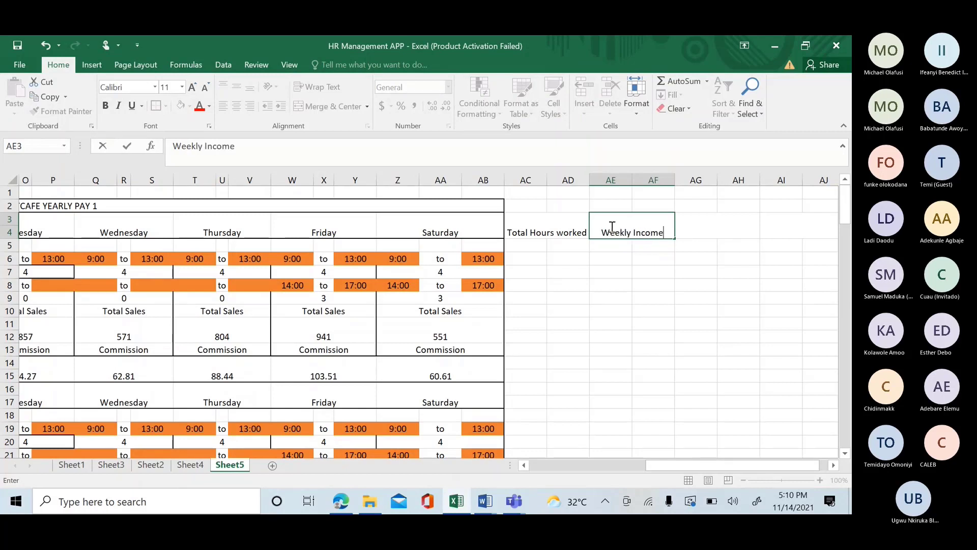
pyautogui.press('Tab')
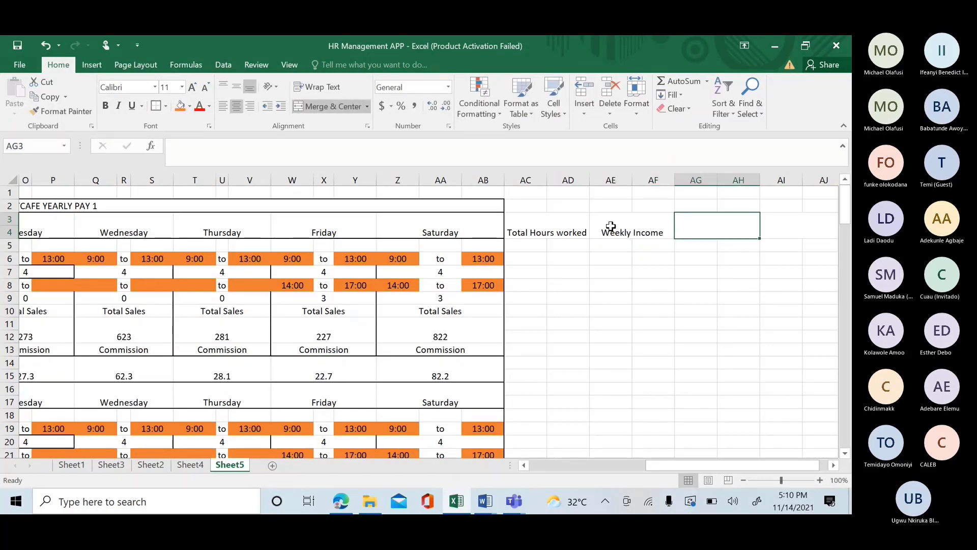
# Enter the headers "Total Commision" in AG3 and "Weekly Income + Commission" in AI3.
pyautogui.write('Total ')
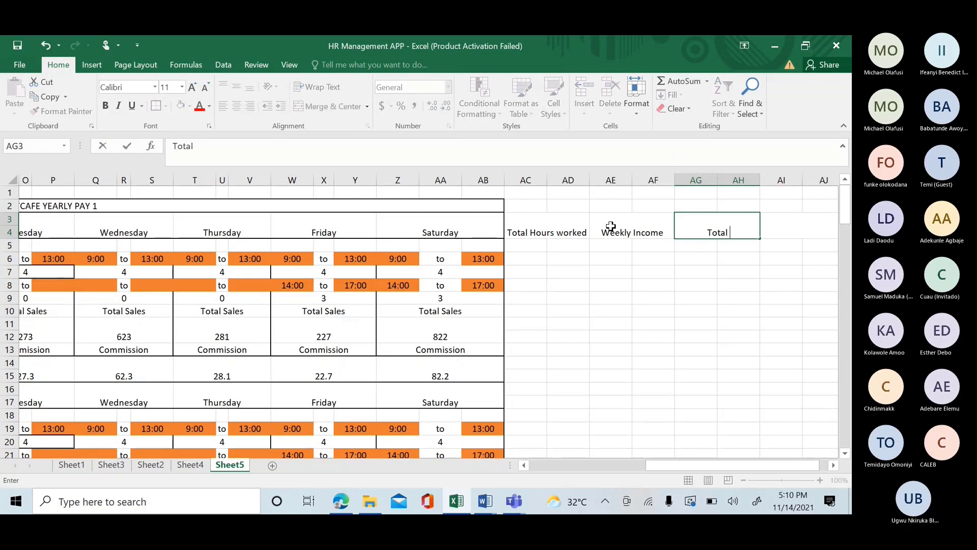
pyautogui.write('Commision')
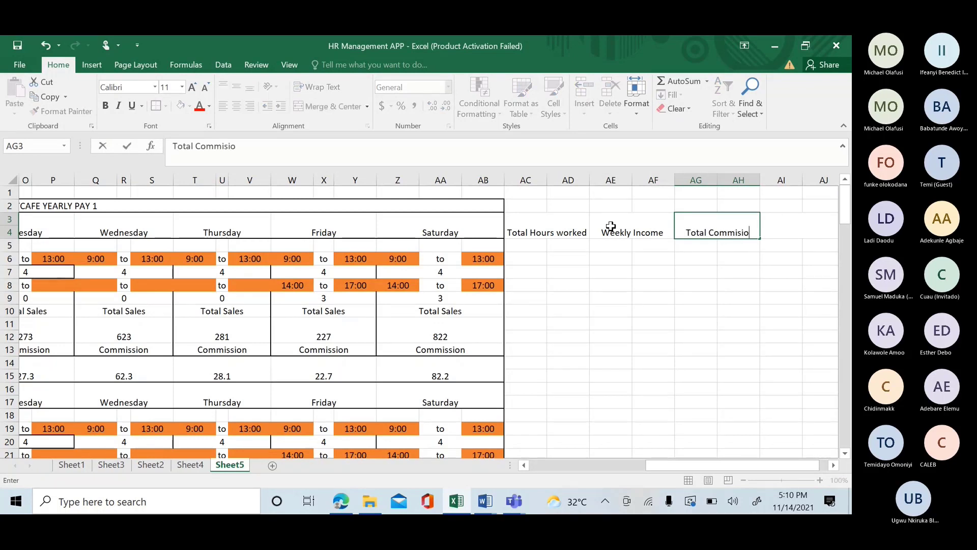
pyautogui.hotkey('ctrl', 'Return')
pyautogui.press('Tab')
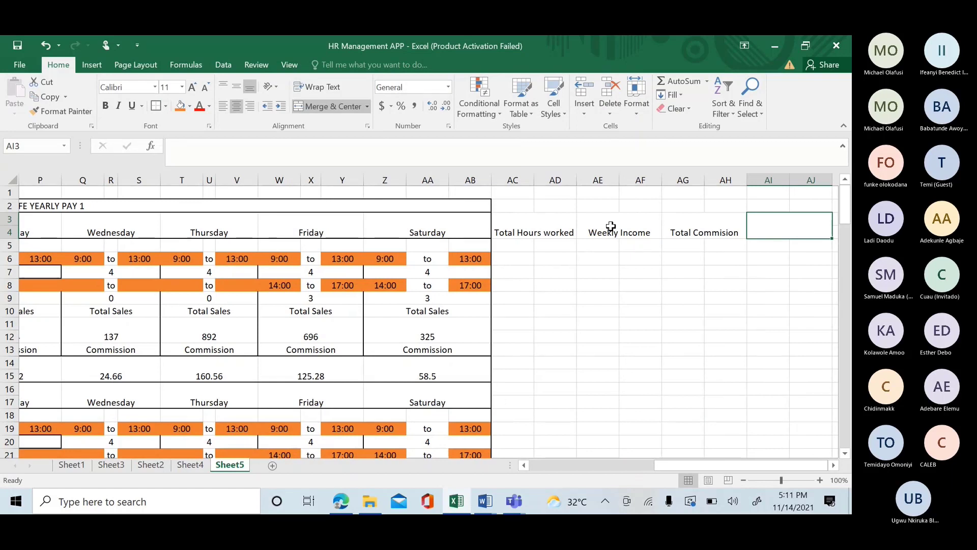
pyautogui.write('Weekl')
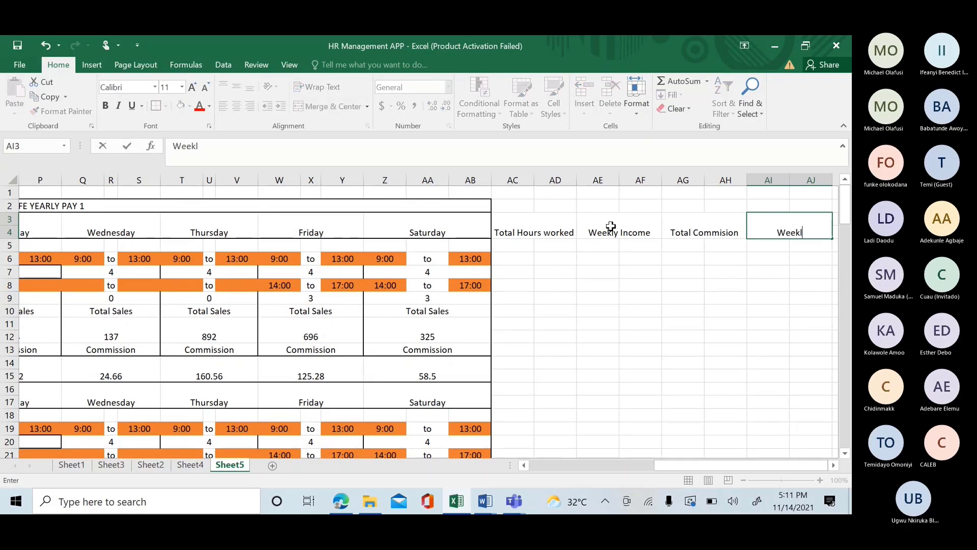
pyautogui.write('y Incom')
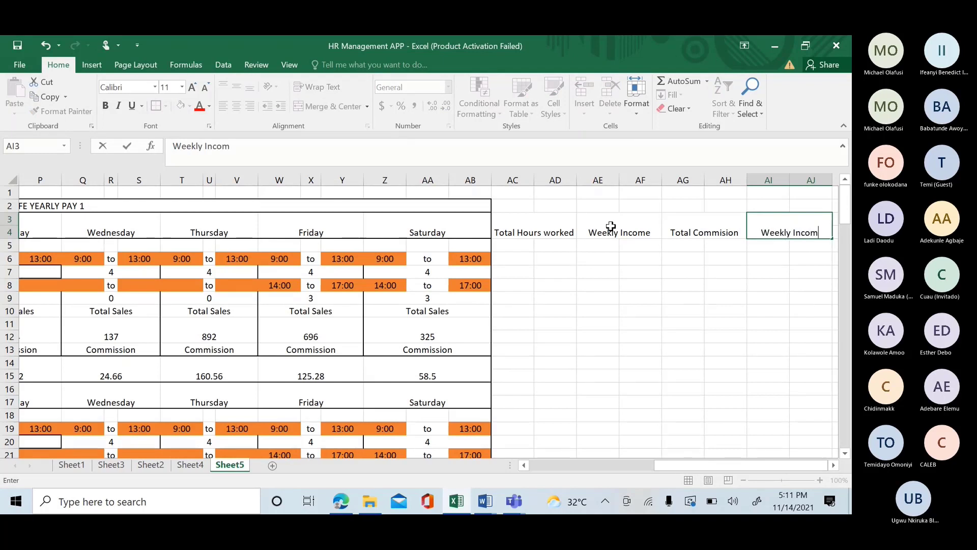
pyautogui.write('e + Commission')
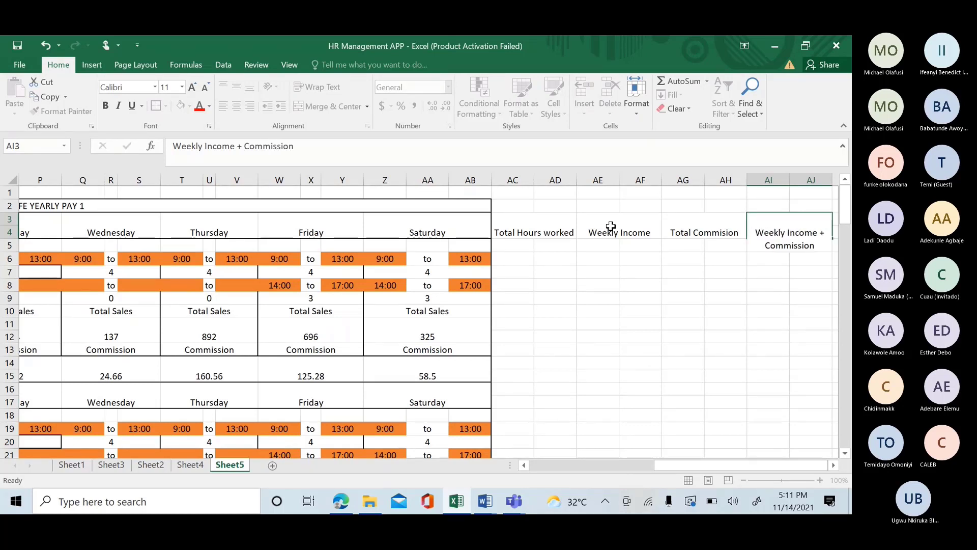
pyautogui.press('Return')
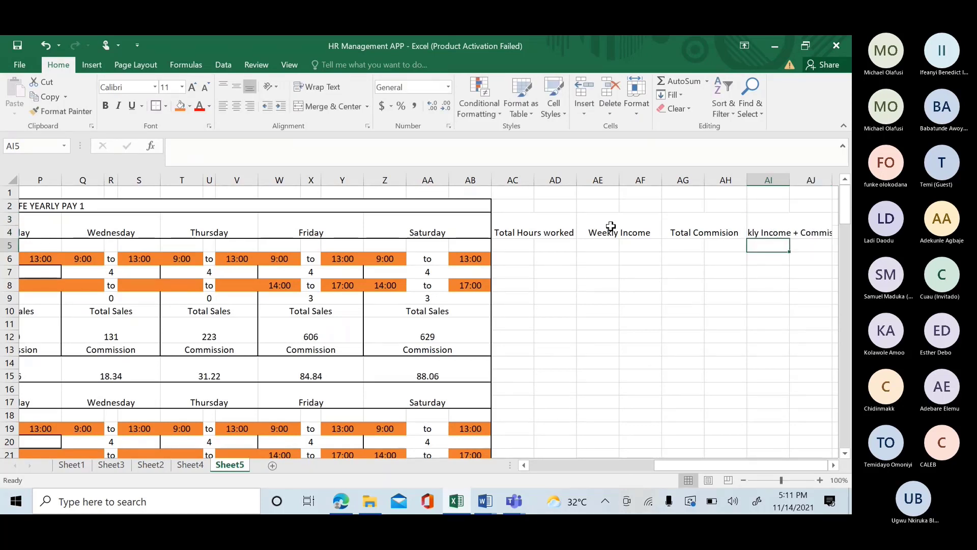
# Outline the Total Hours worked header with a border and merge and center AC5:AD15 beneath it.
pyautogui.click(538, 224)
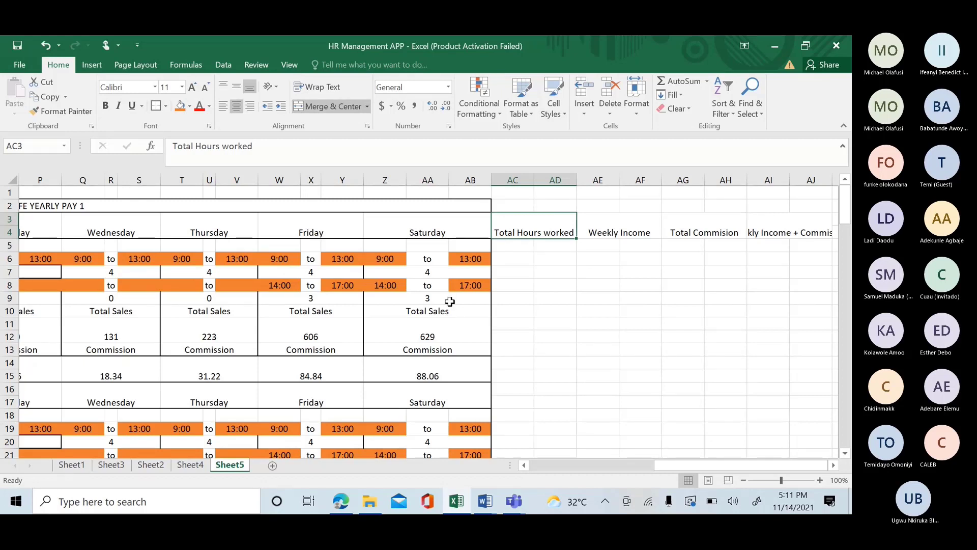
pyautogui.moveTo(520, 247); pyautogui.dragTo(549, 377)
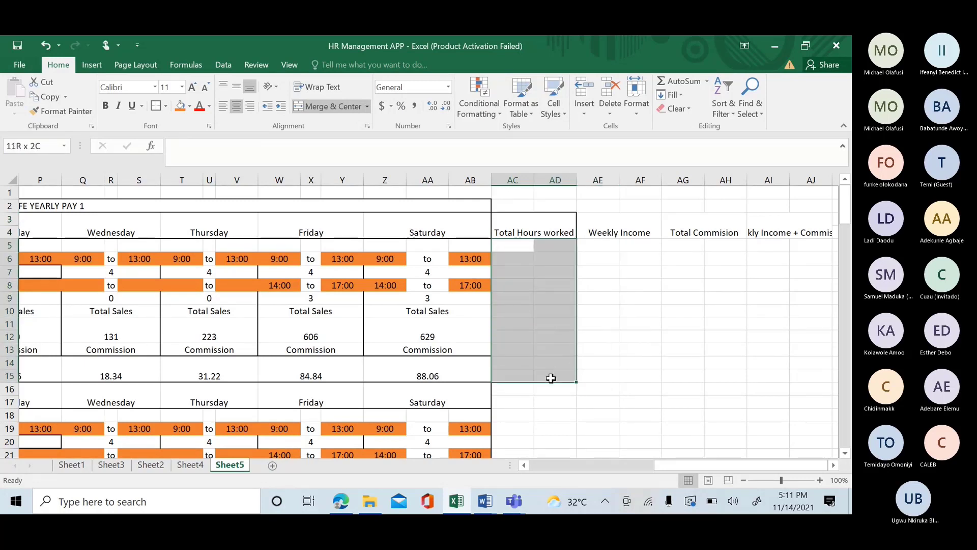
pyautogui.click(328, 105)
# Add an outside border around the three remaining summary headers in AE3:AJ4.
pyautogui.click(653, 226)
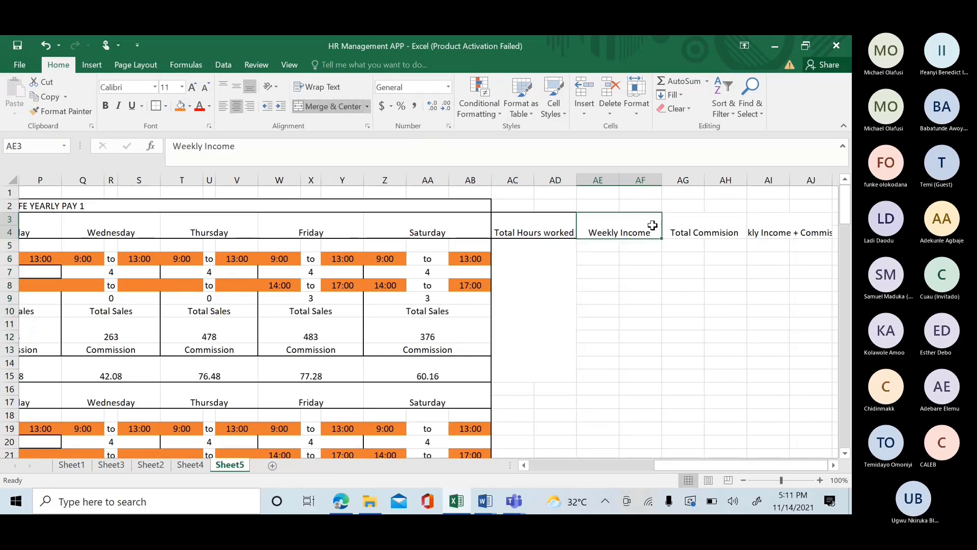
pyautogui.moveTo(653, 225); pyautogui.dragTo(802, 230)
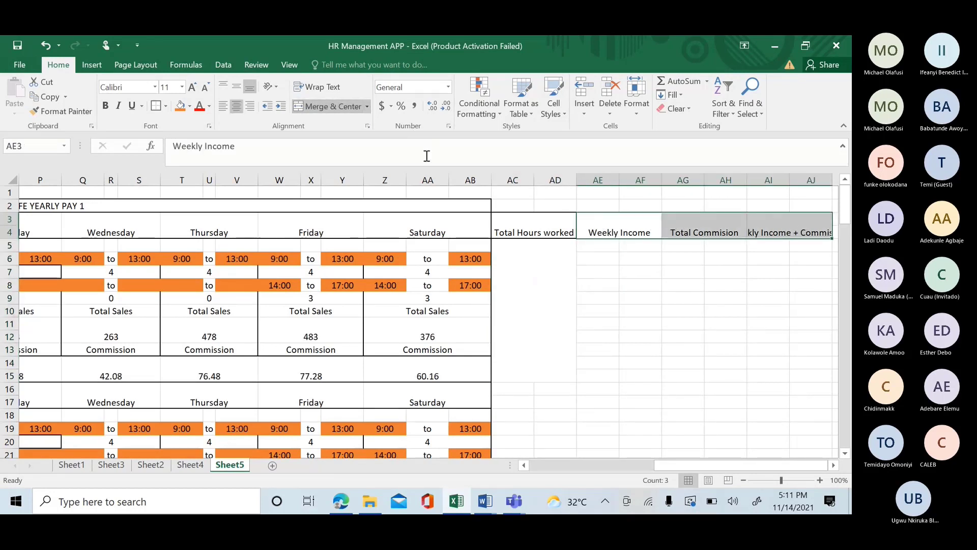
pyautogui.click(523, 267)
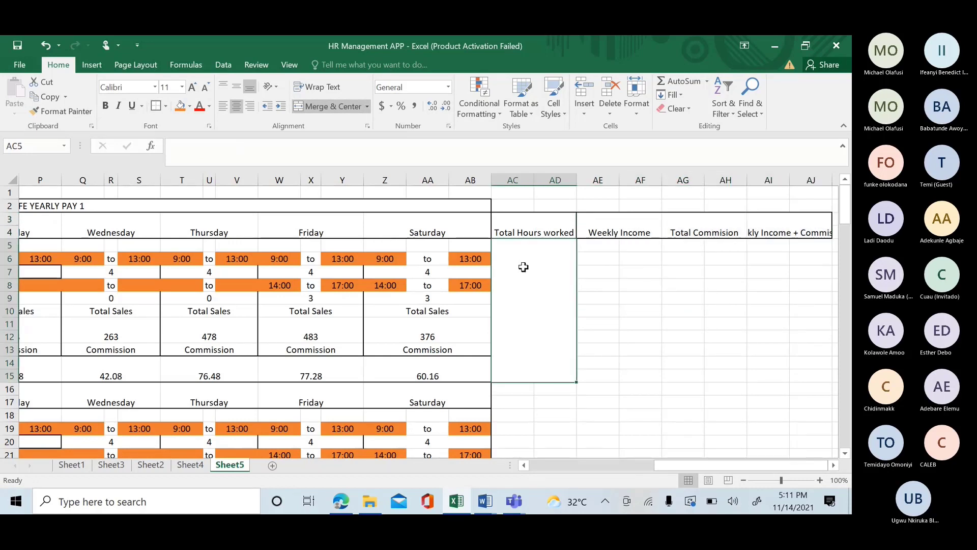
# Merge and center AE5:AF15, AG5:AH15 and AI5:AJ15 as result cells beneath the Weekly Income, Total Commision and Weekly Income + Commission headers.
pyautogui.moveTo(592, 249); pyautogui.dragTo(654, 375)
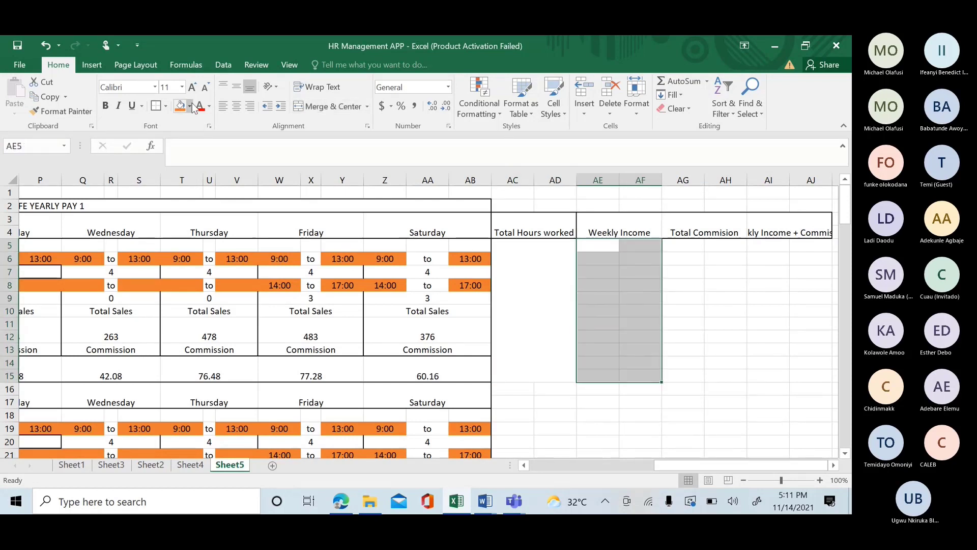
pyautogui.click(329, 106)
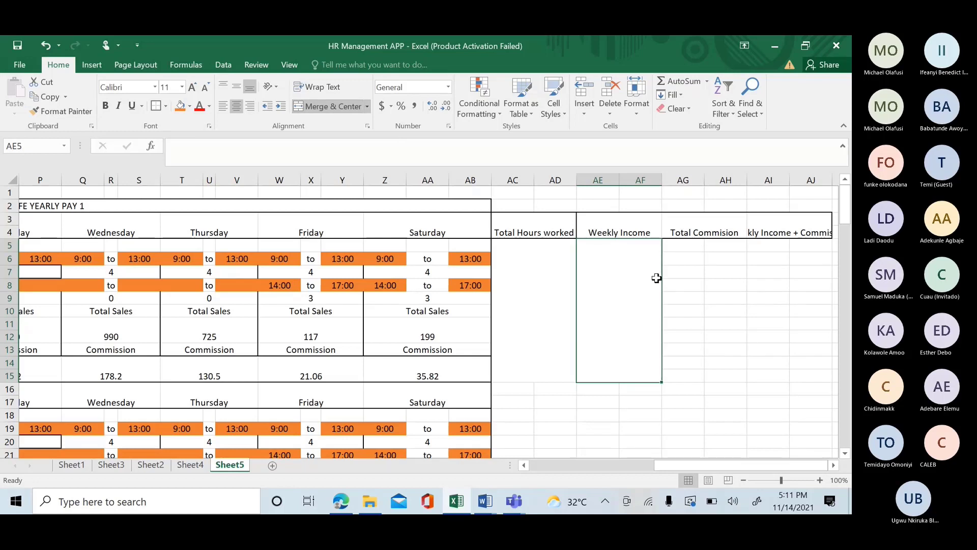
pyautogui.moveTo(687, 249); pyautogui.dragTo(737, 379)
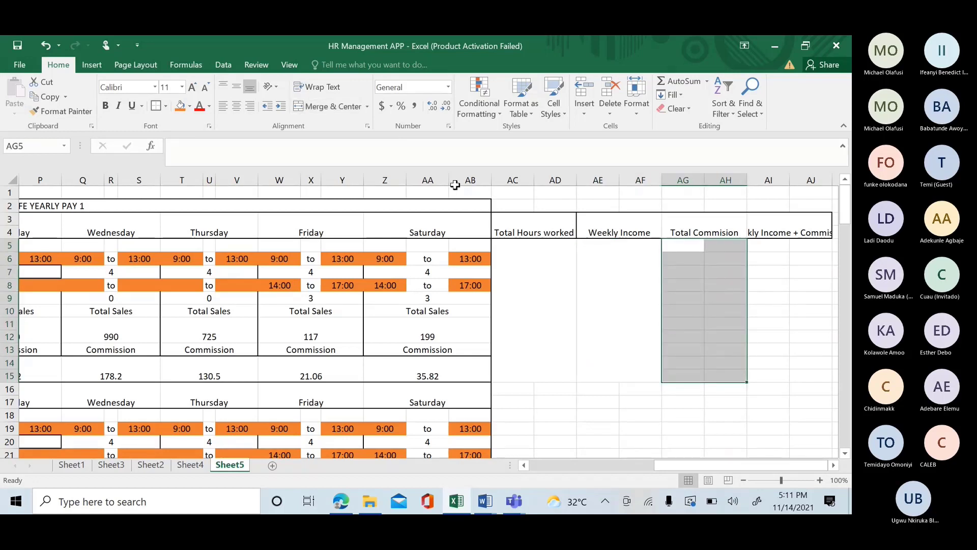
pyautogui.click(334, 106)
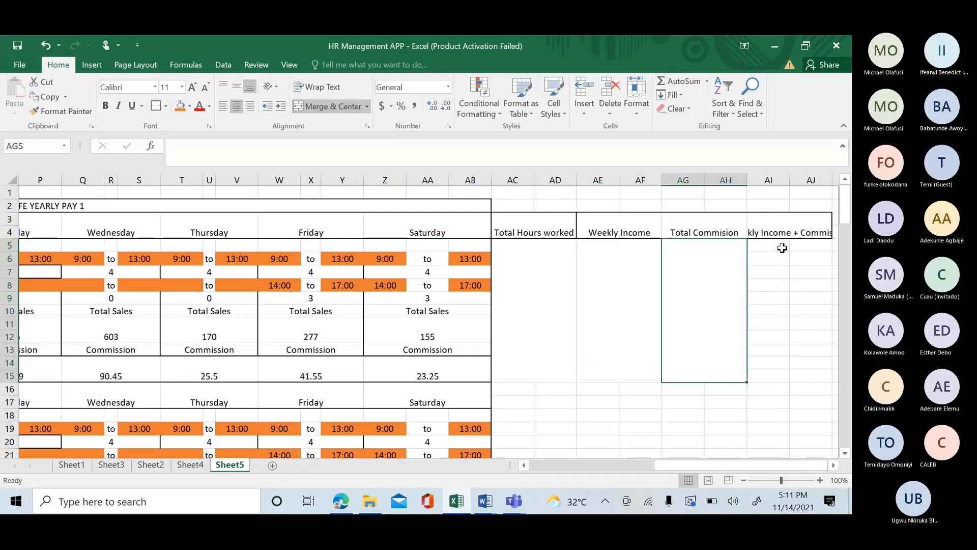
pyautogui.moveTo(762, 244); pyautogui.dragTo(735, 376)
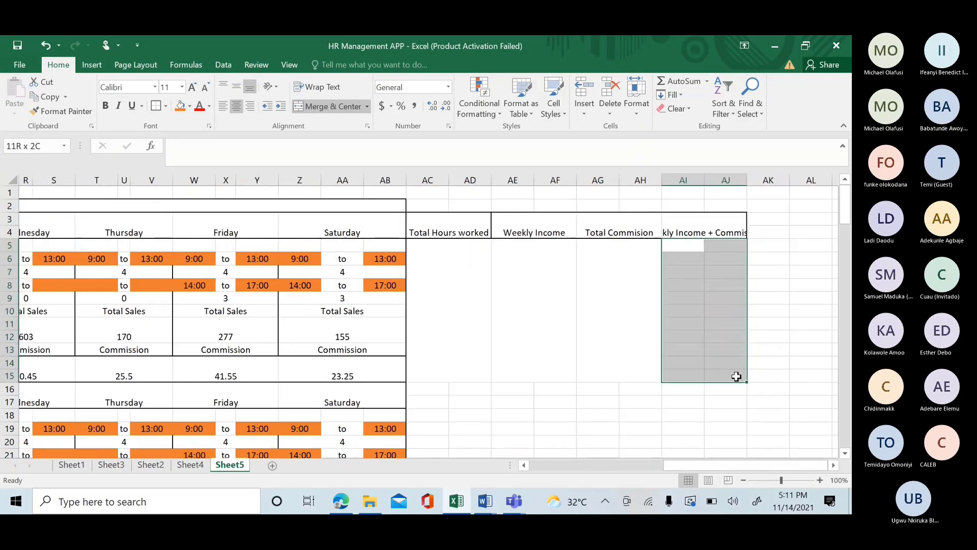
pyautogui.click(326, 106)
# Start the Total Hours worked formula in AC5 by adding the Sunday and Monday hours, =H7+H9+K7+K9.
pyautogui.click(448, 303)
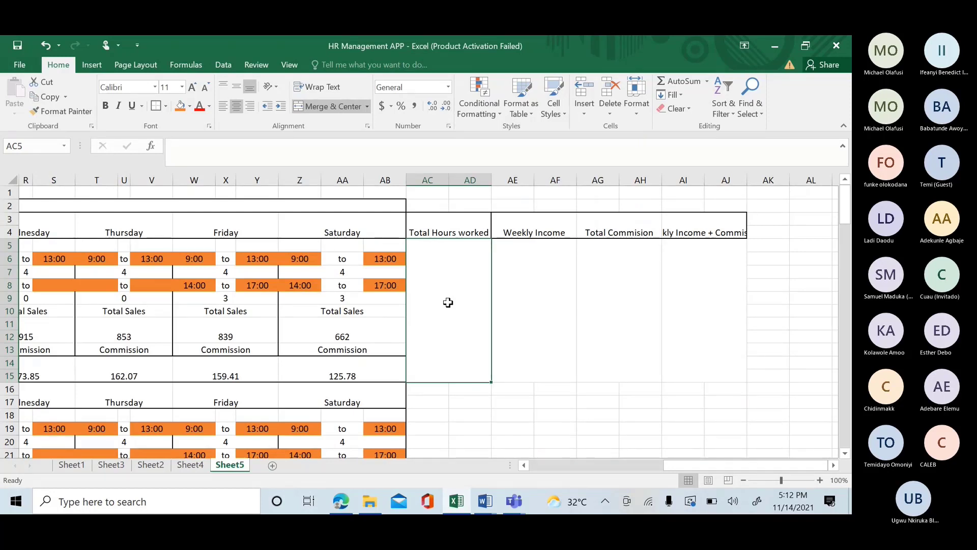
pyautogui.write('=')
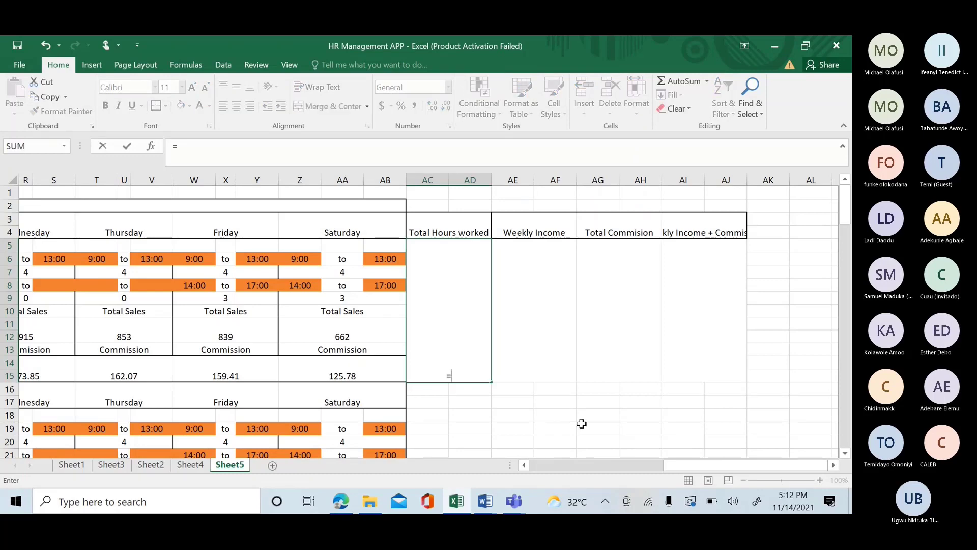
pyautogui.moveTo(667, 463); pyautogui.dragTo(530, 468)
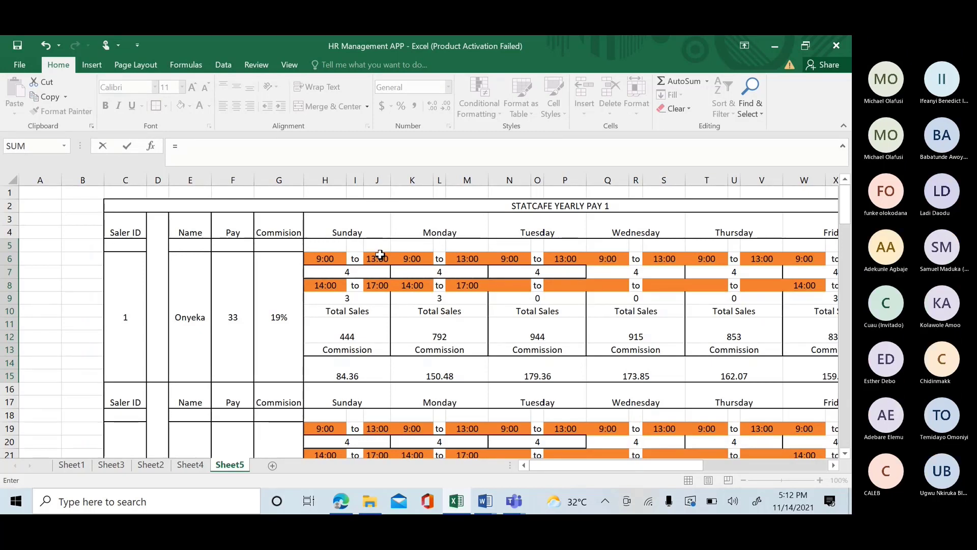
pyautogui.click(354, 269)
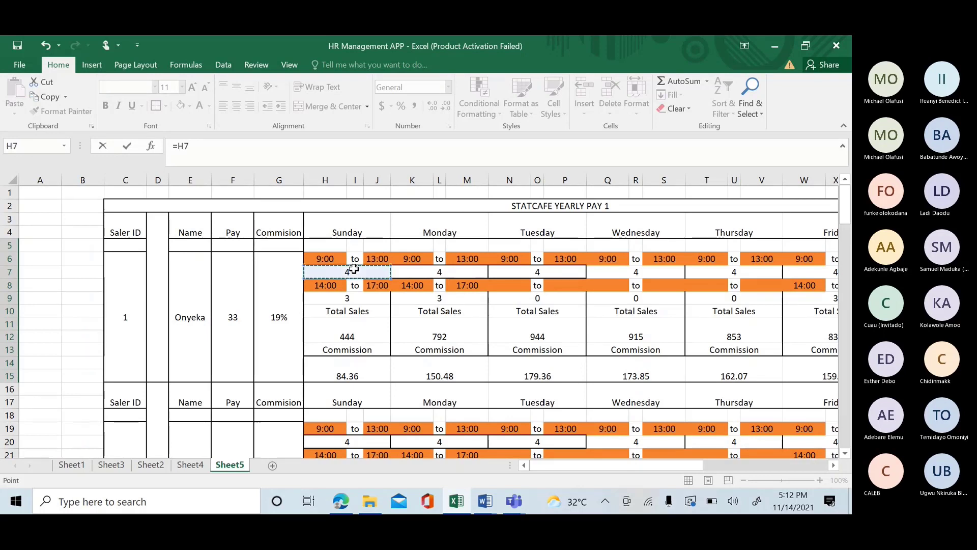
pyautogui.write('+')
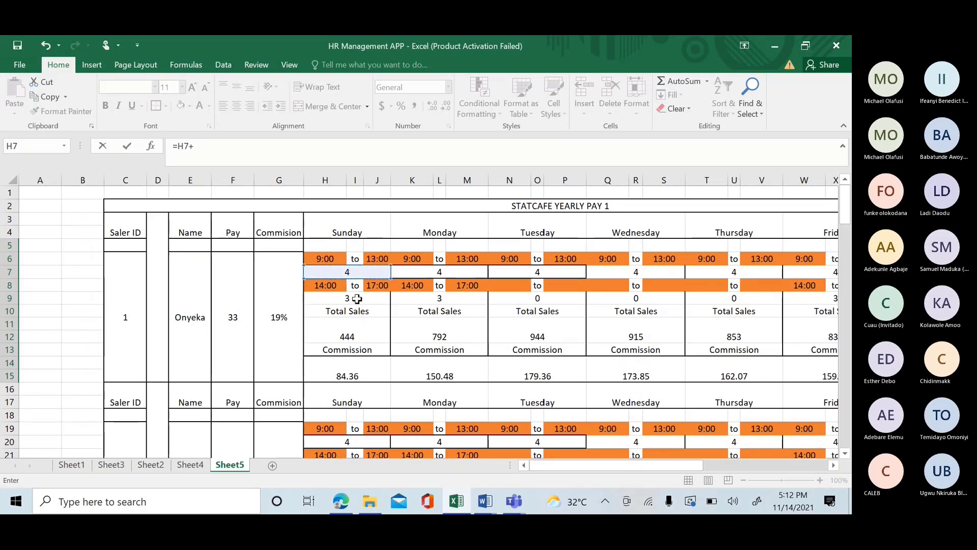
pyautogui.click(351, 298)
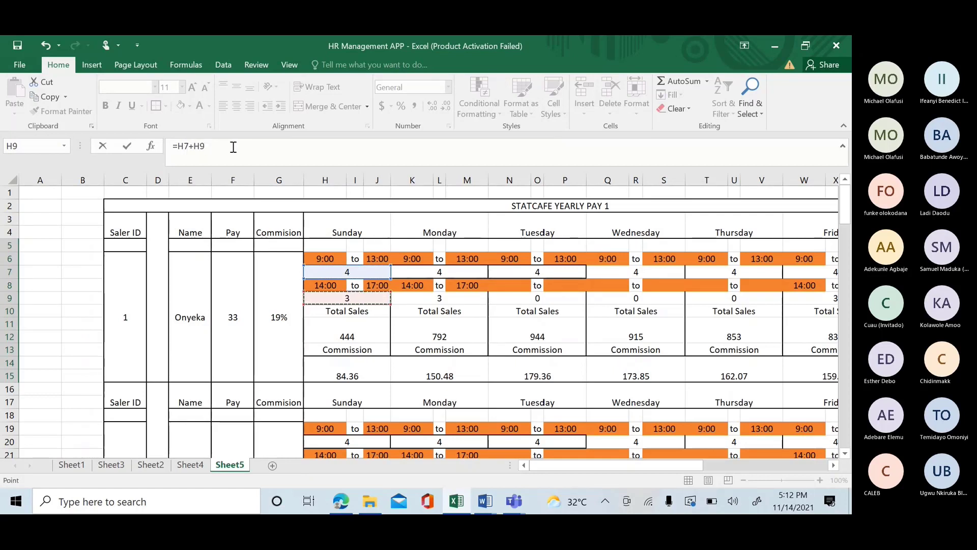
pyautogui.write('+')
pyautogui.click(431, 272)
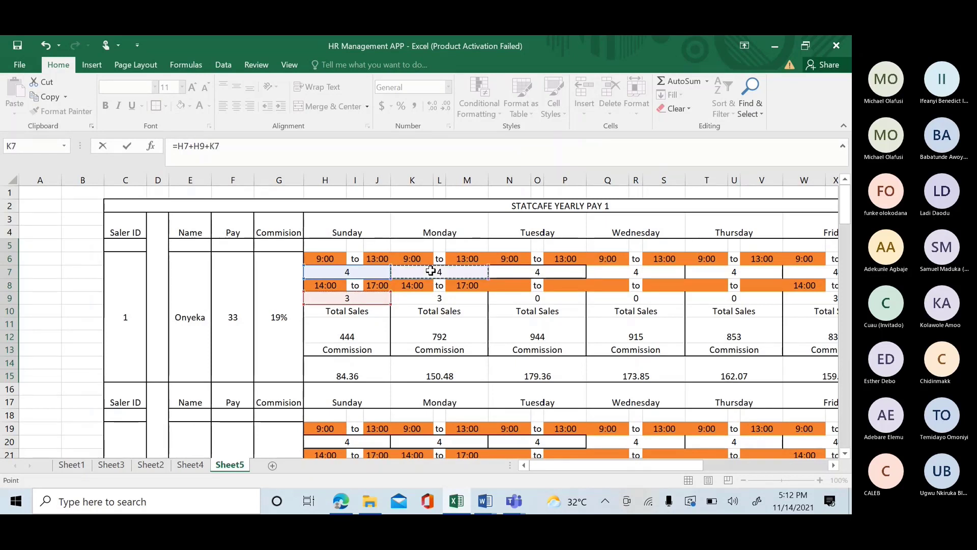
pyautogui.write('+')
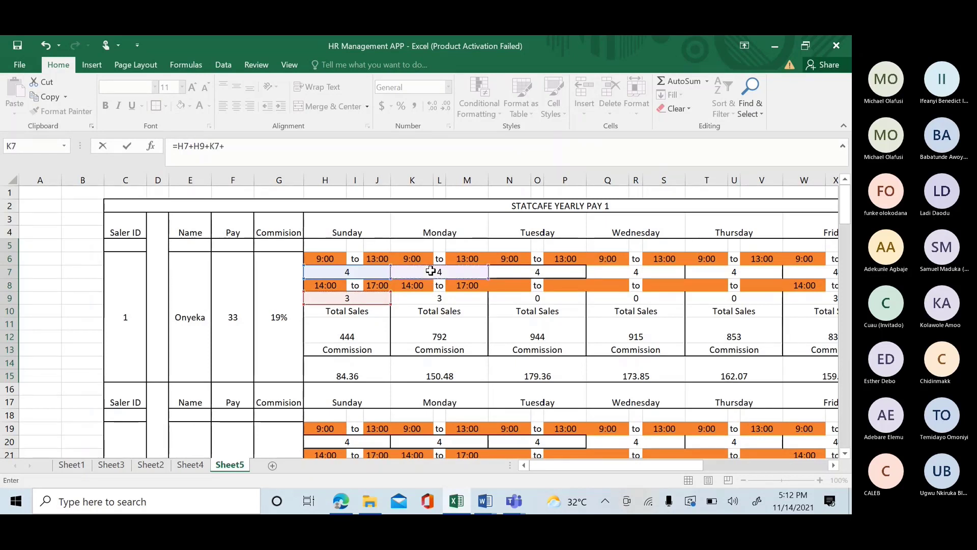
pyautogui.click(440, 299)
pyautogui.write('+')
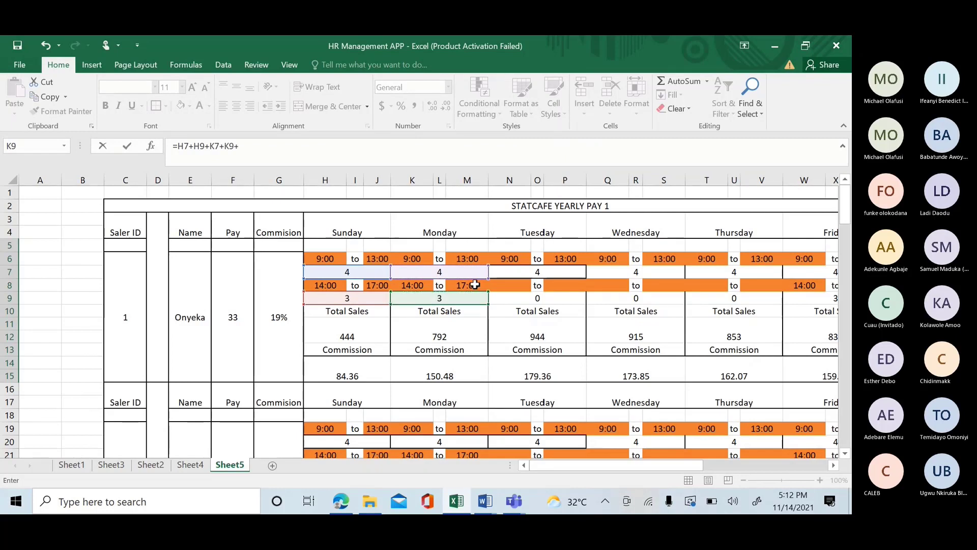
# Extend the AC5 formula with the Tuesday, Wednesday and Thursday hours, +N7+N9+Q7+Q9+T7+T9.
pyautogui.click(519, 272)
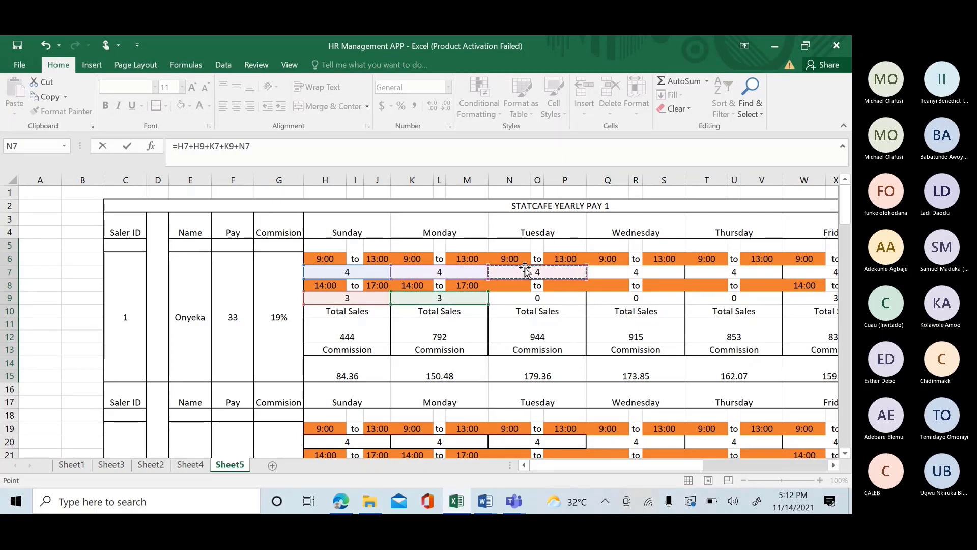
pyautogui.write('+')
pyautogui.click(534, 298)
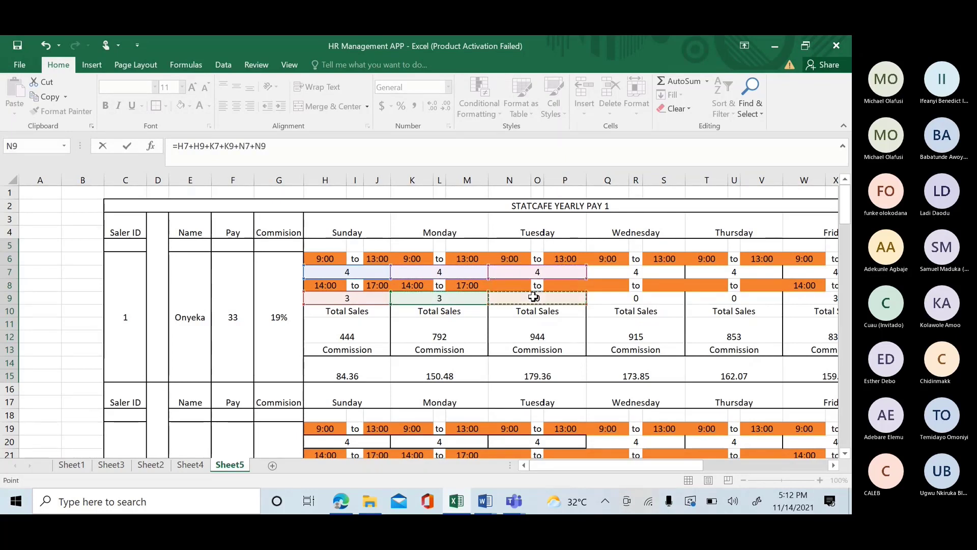
pyautogui.write('+')
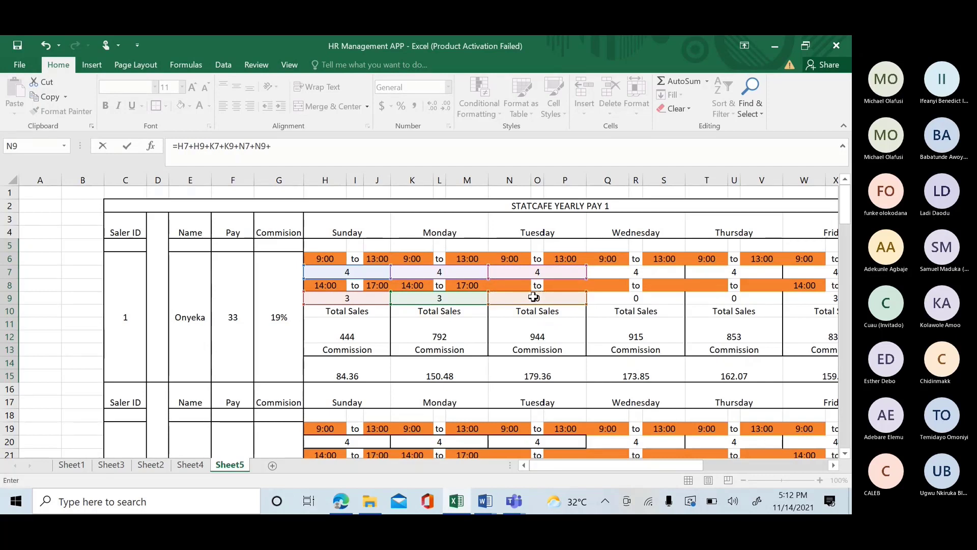
pyautogui.click(630, 272)
pyautogui.write('+')
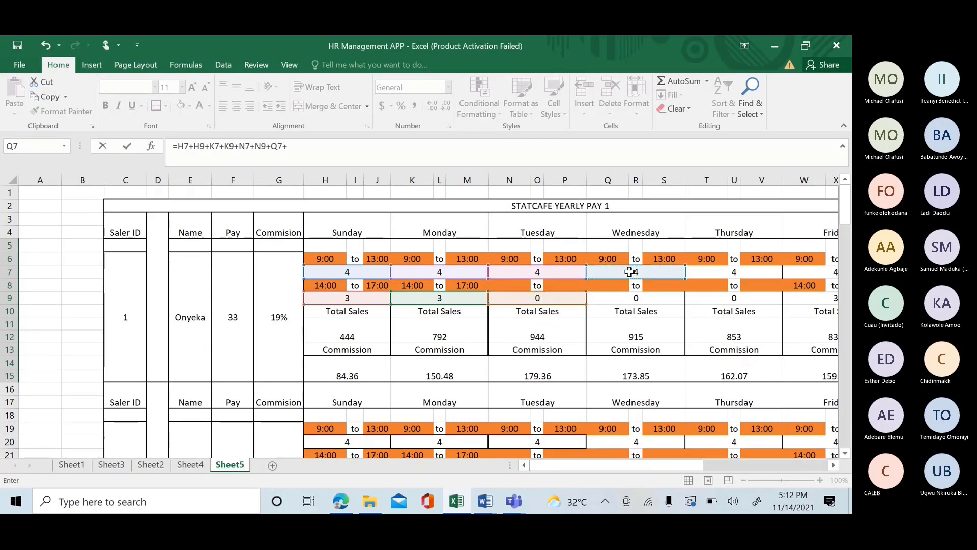
pyautogui.click(636, 295)
pyautogui.write('+')
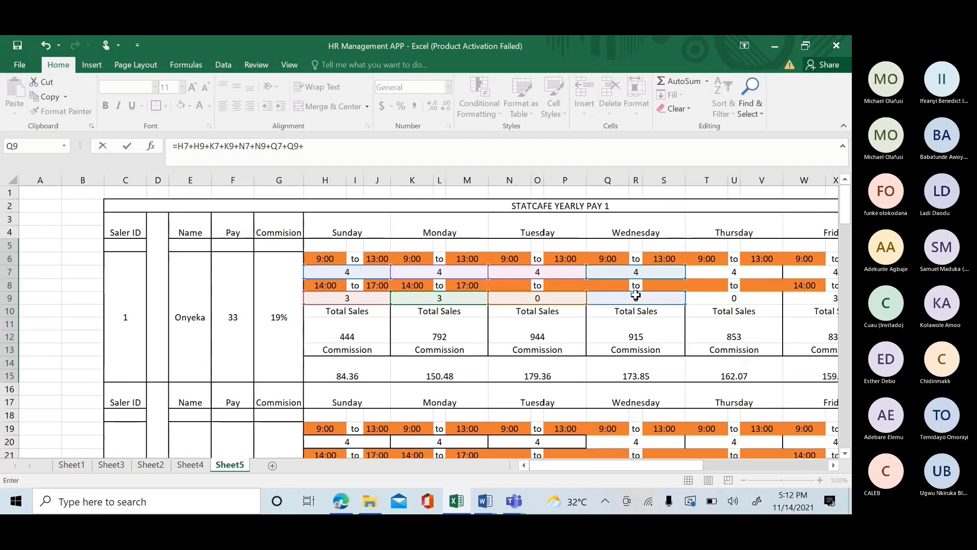
pyautogui.click(719, 270)
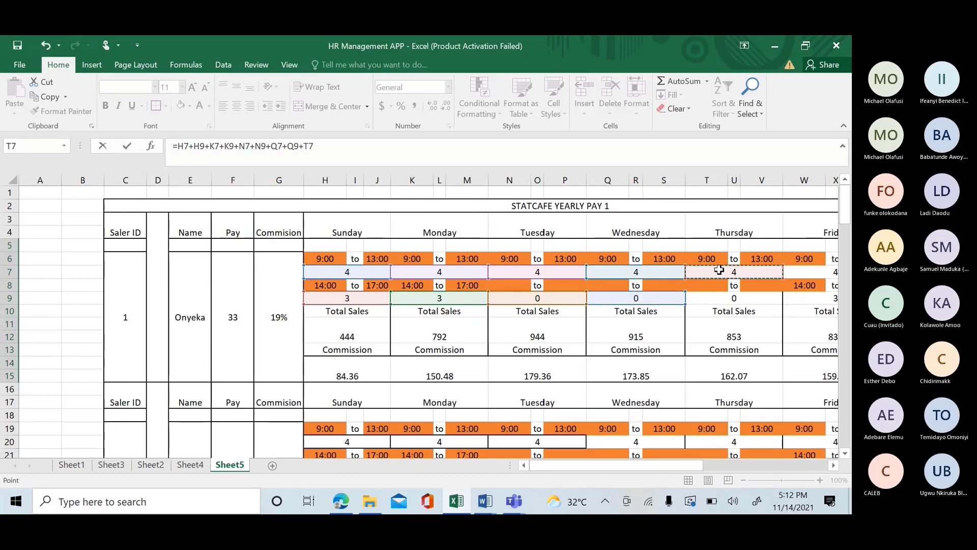
pyautogui.write('+')
pyautogui.click(730, 302)
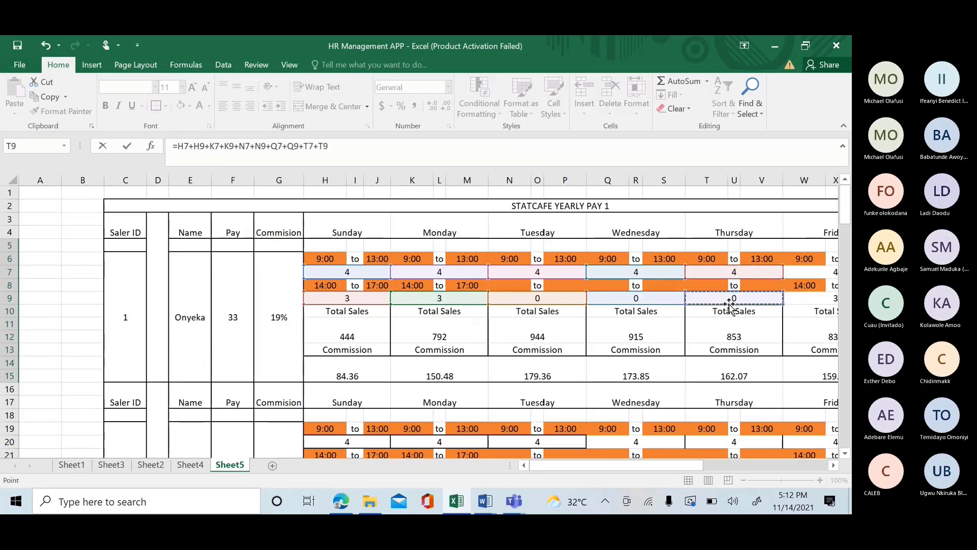
pyautogui.write('+')
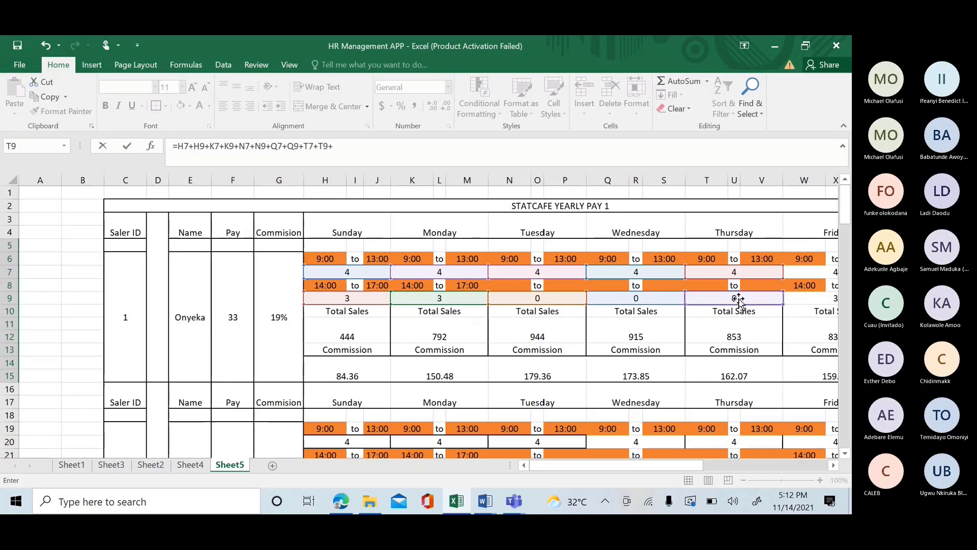
# Complete the AC5 formula with the Friday and Saturday hours, +W7+W9+Z7+Z9, and middle-align the result vertically.
pyautogui.moveTo(676, 466); pyautogui.dragTo(784, 467)
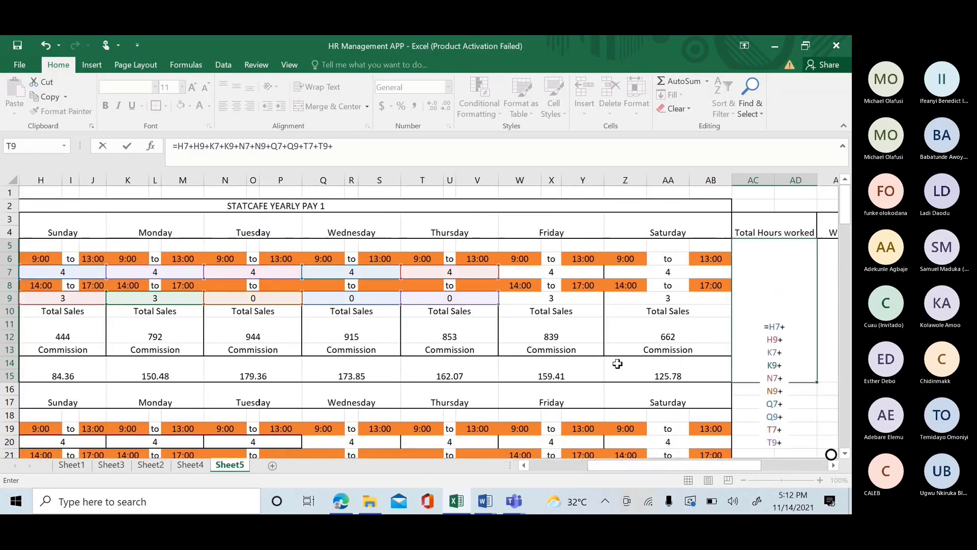
pyautogui.click(557, 270)
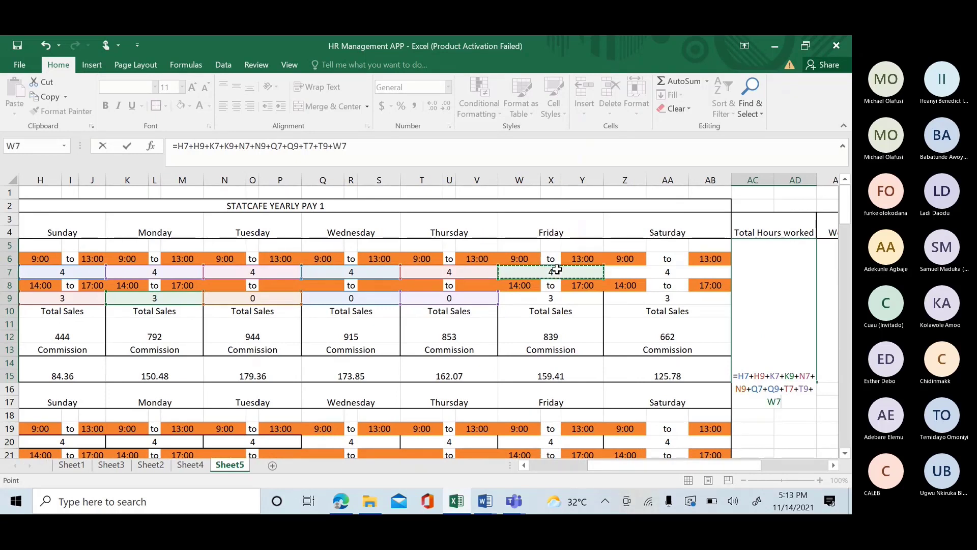
pyautogui.write('+')
pyautogui.click(550, 296)
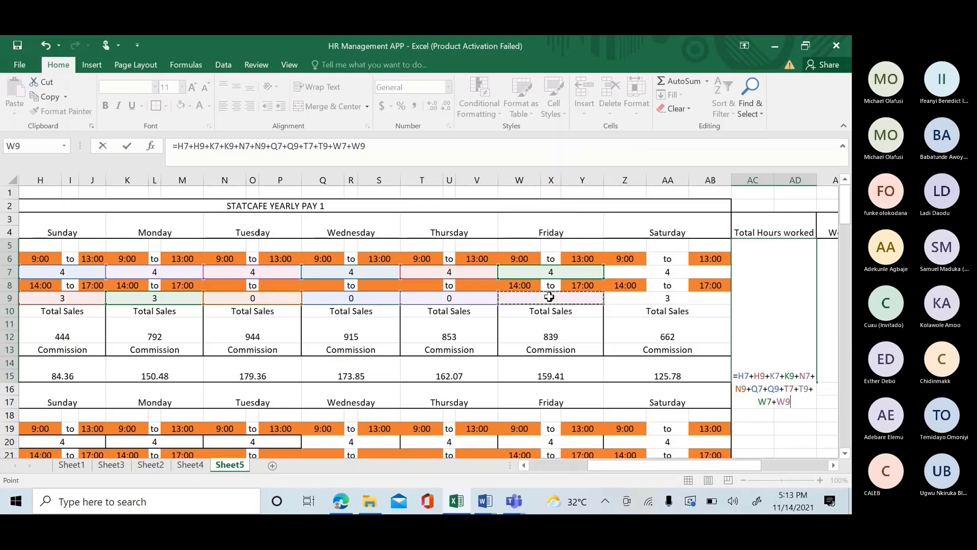
pyautogui.write('+')
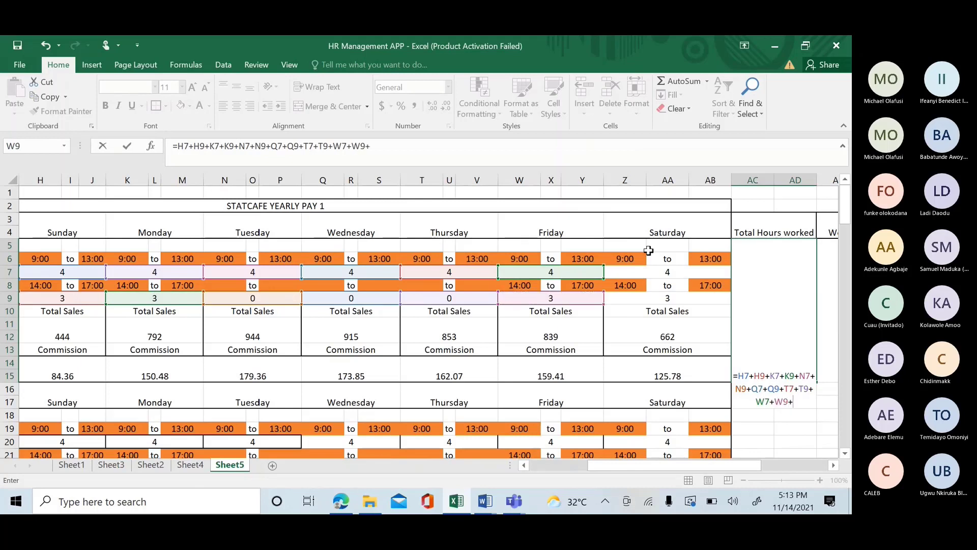
pyautogui.click(668, 271)
pyautogui.write('+')
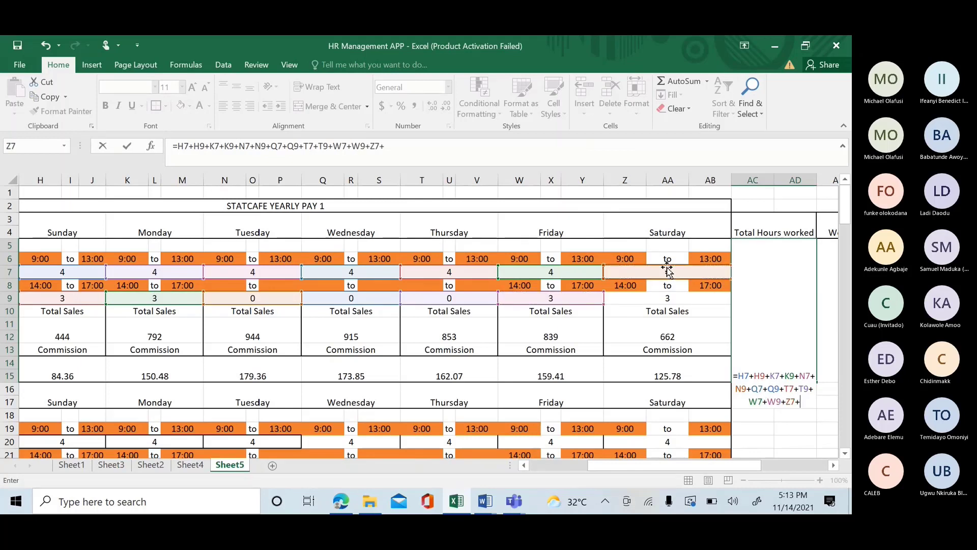
pyautogui.click(666, 296)
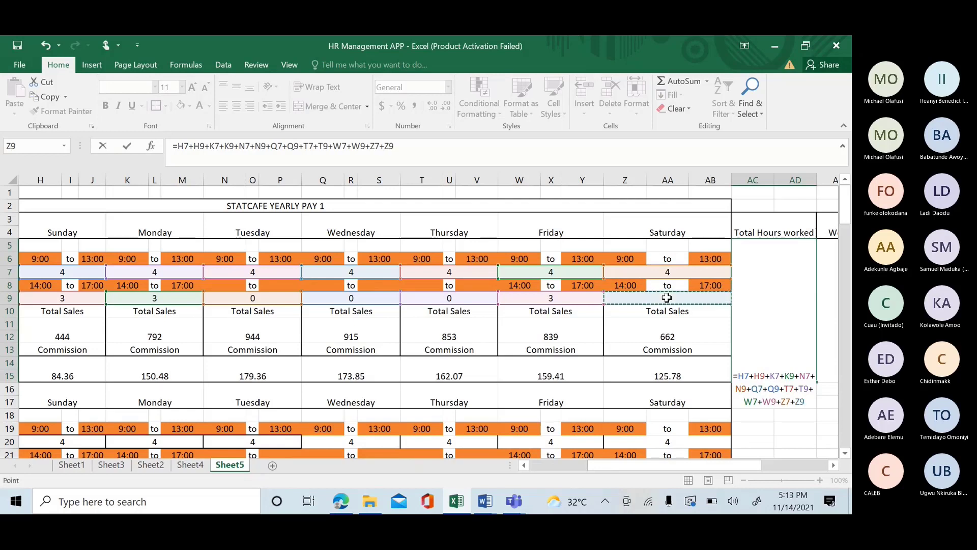
pyautogui.press('Return')
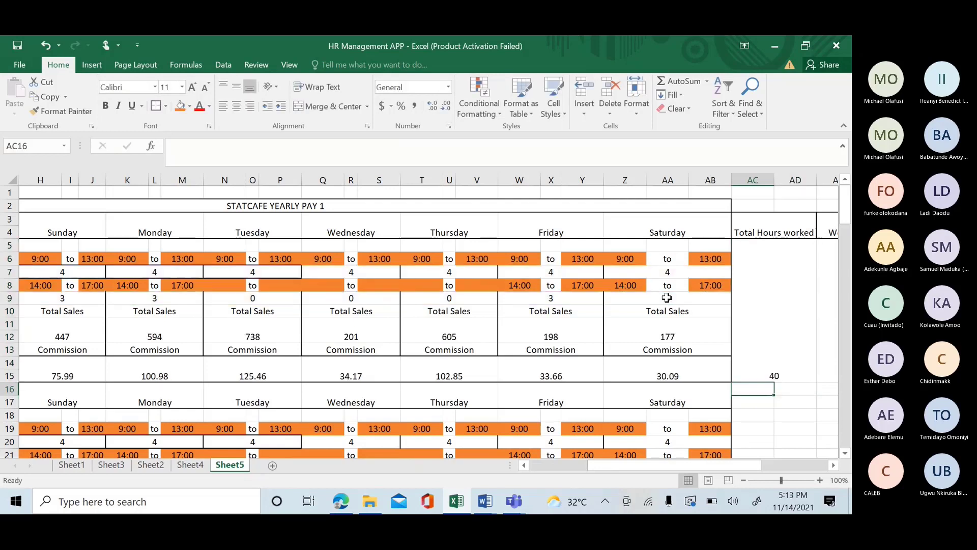
pyautogui.click(779, 314)
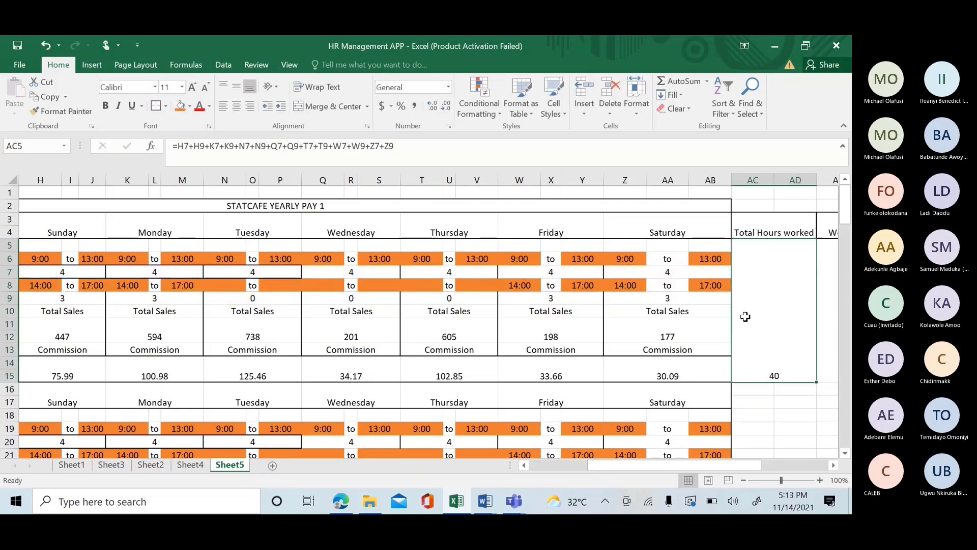
pyautogui.click(235, 85)
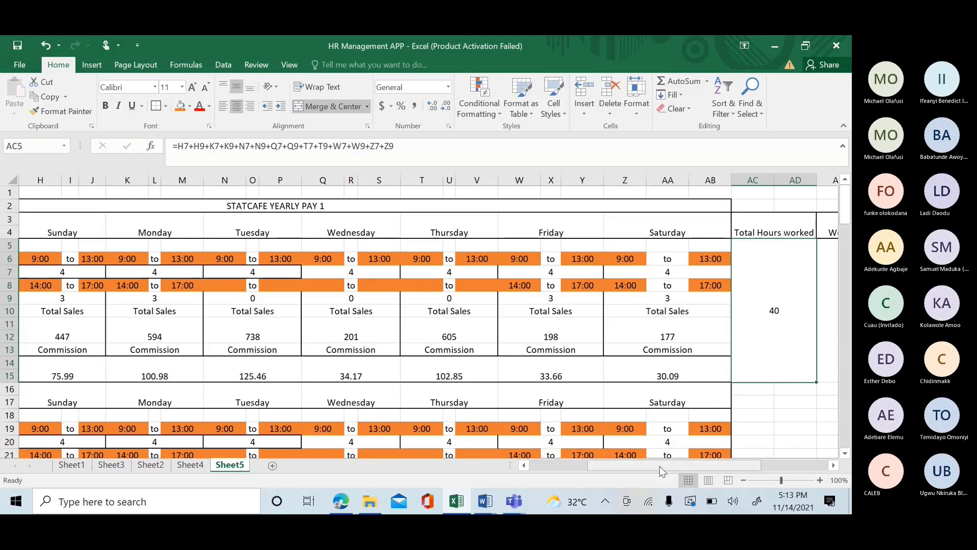
pyautogui.moveTo(662, 471); pyautogui.dragTo(742, 461)
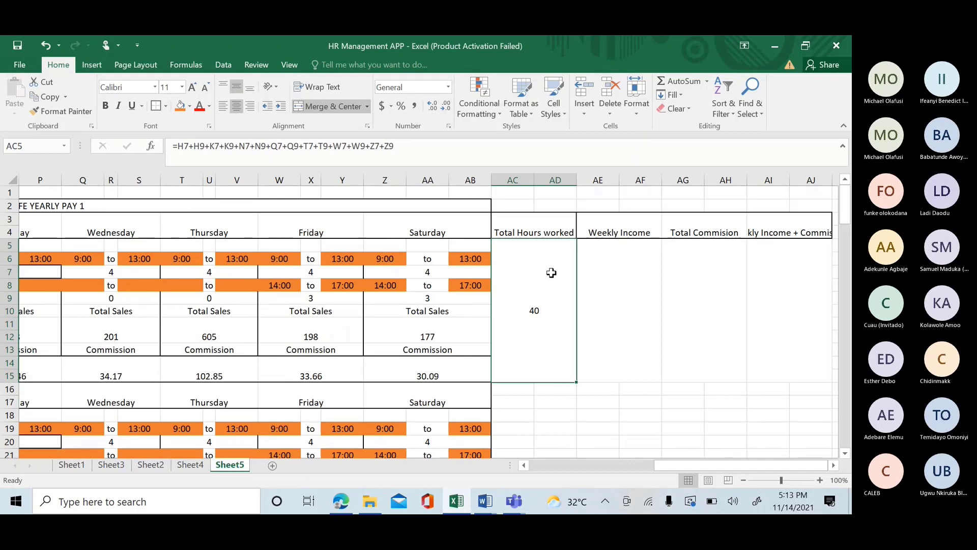
pyautogui.click(638, 264)
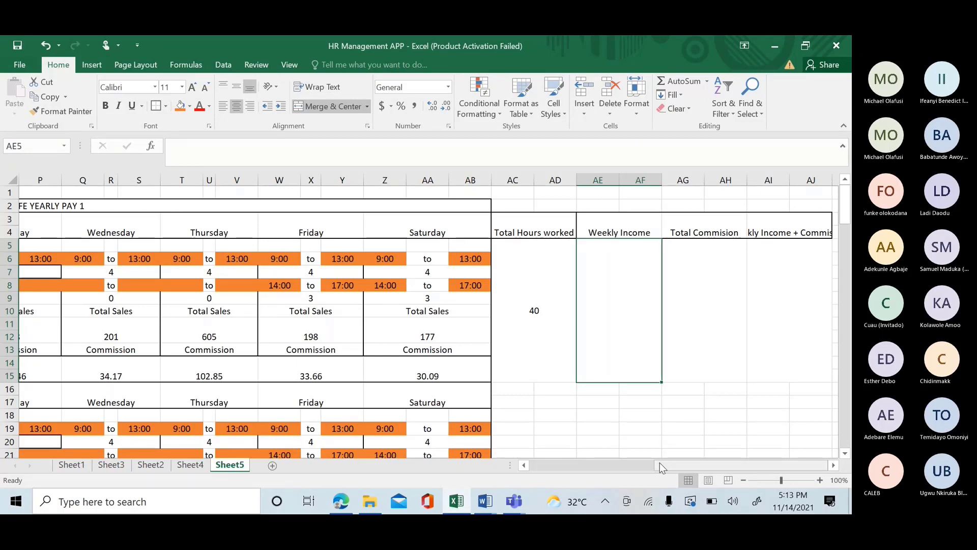
pyautogui.moveTo(660, 462); pyautogui.dragTo(530, 496)
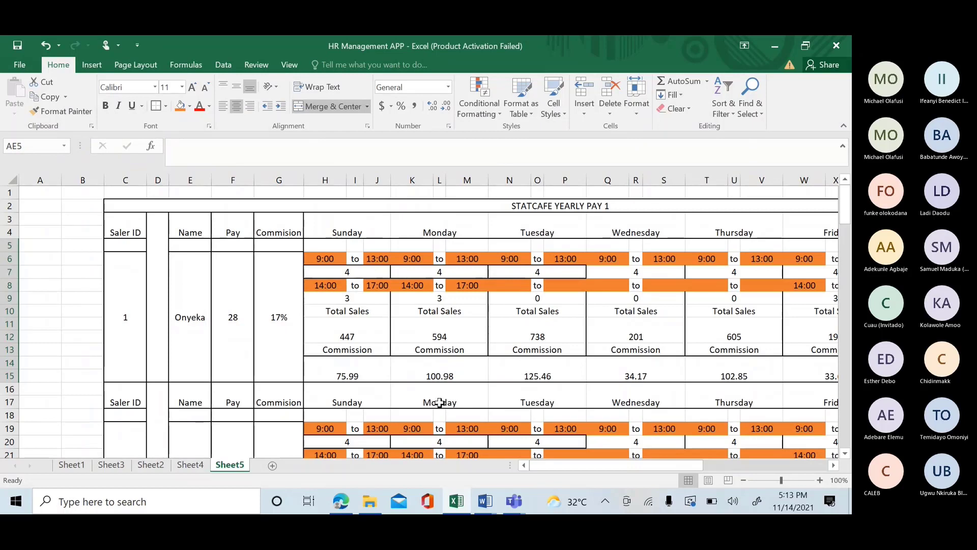
pyautogui.click(651, 503)
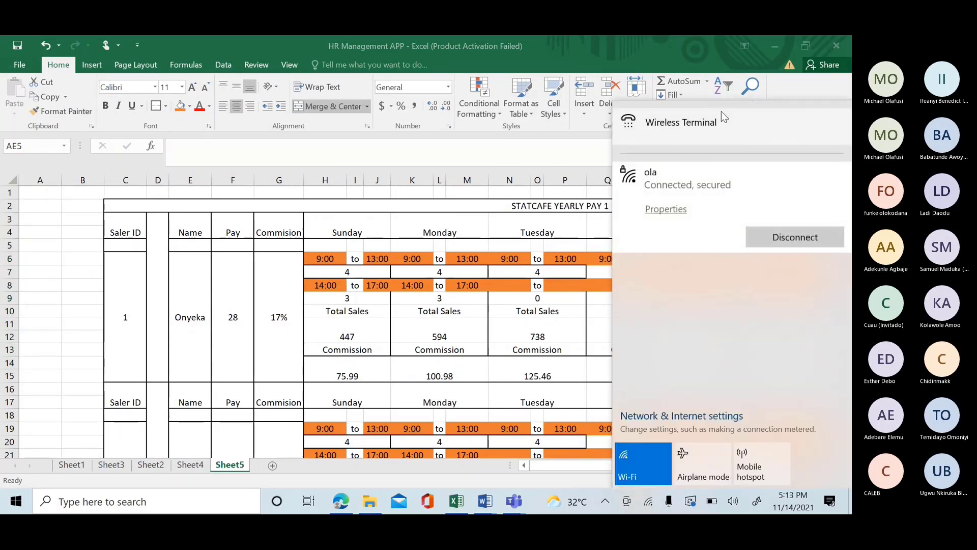
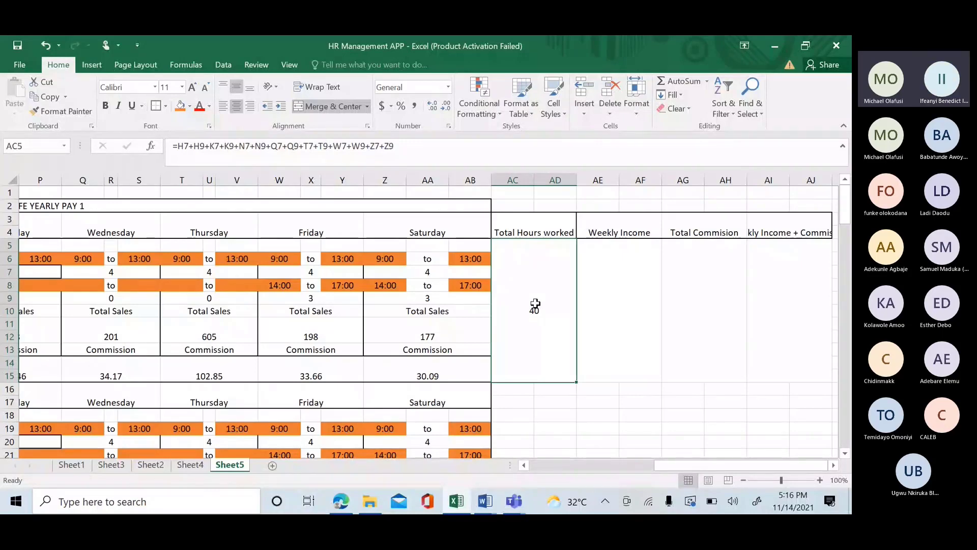
pyautogui.click(538, 464)
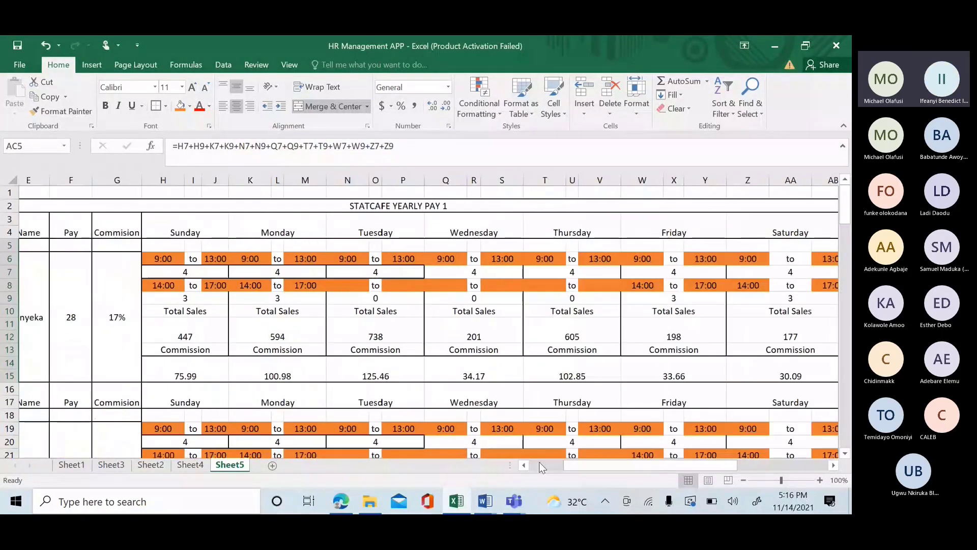
pyautogui.click(538, 464)
pyautogui.moveTo(539, 464); pyautogui.dragTo(681, 458)
# Outline the merged result cells AE5:AF15, AG5:AH15 and AI5:AJ15 each with an outside border.
pyautogui.click(613, 305)
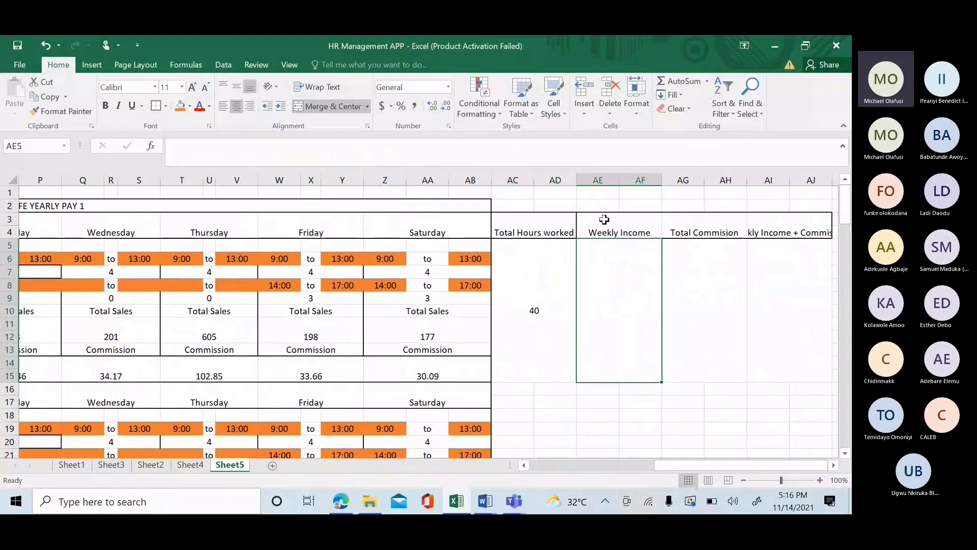
pyautogui.click(708, 279)
pyautogui.click(785, 283)
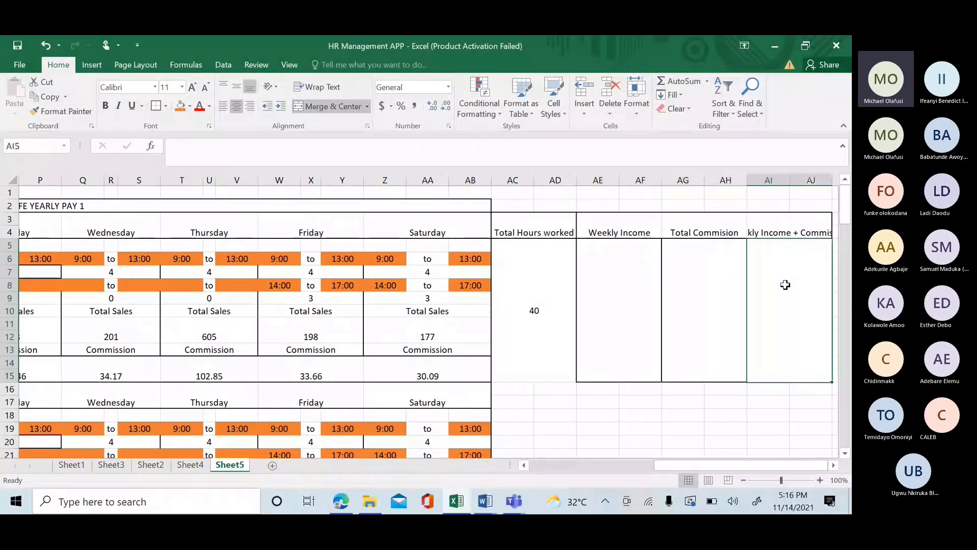
pyautogui.click(156, 110)
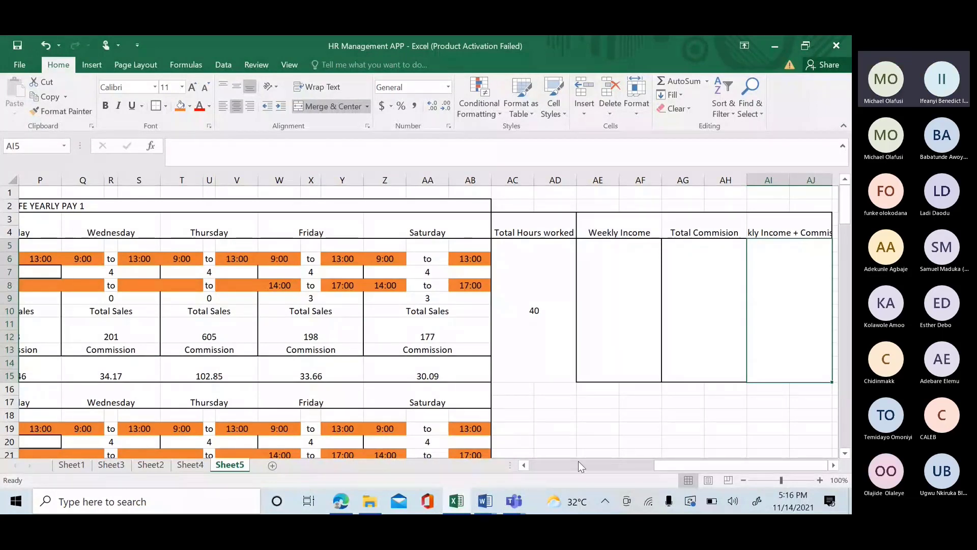
# Check the goals of the HR management app in the Word document, and return to the Excel workbook to look through its sheets.
pyautogui.click(579, 463)
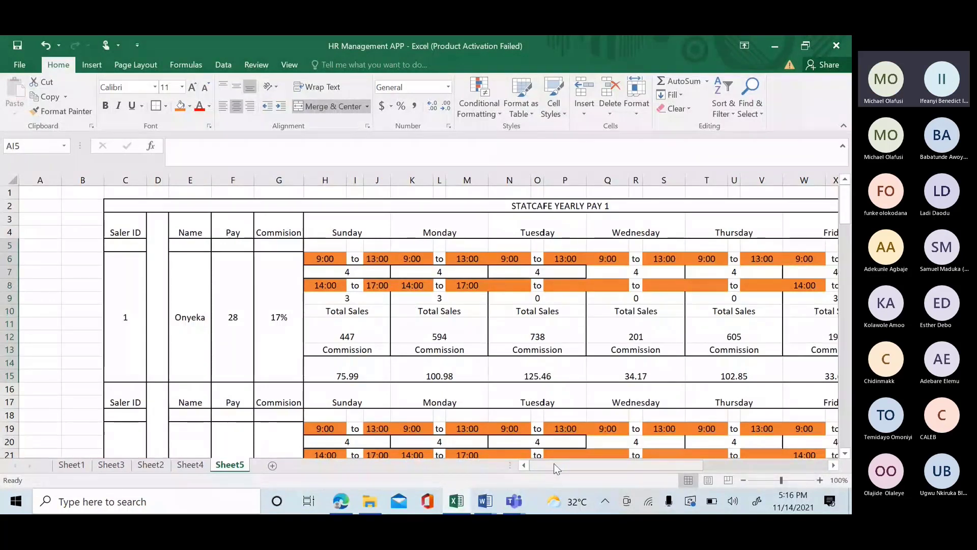
pyautogui.click(485, 501)
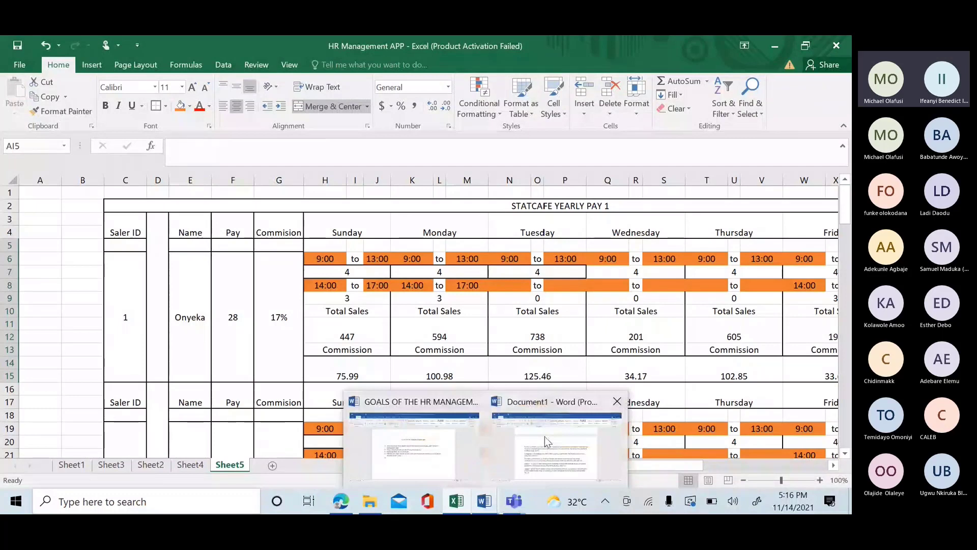
pyautogui.click(545, 436)
pyautogui.click(451, 460)
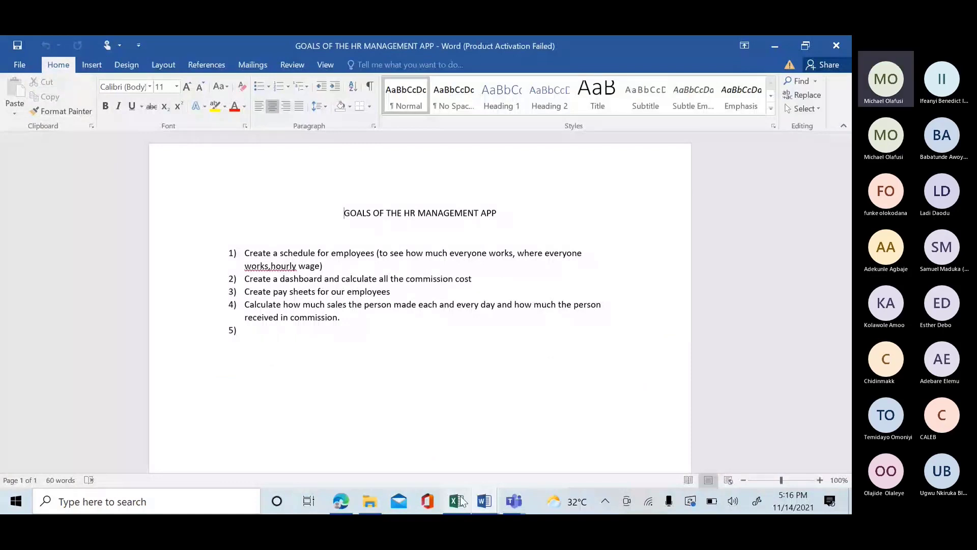
pyautogui.click(457, 501)
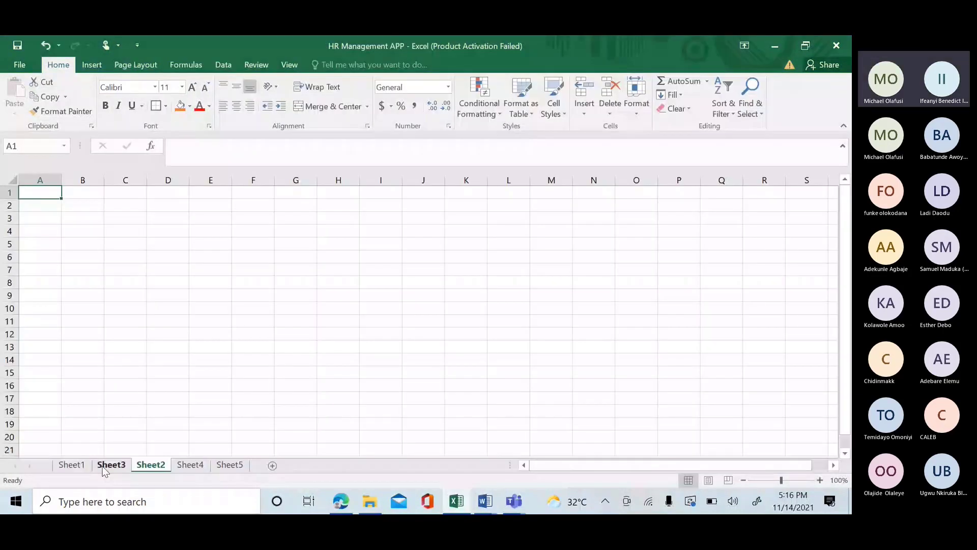
pyautogui.click(110, 464)
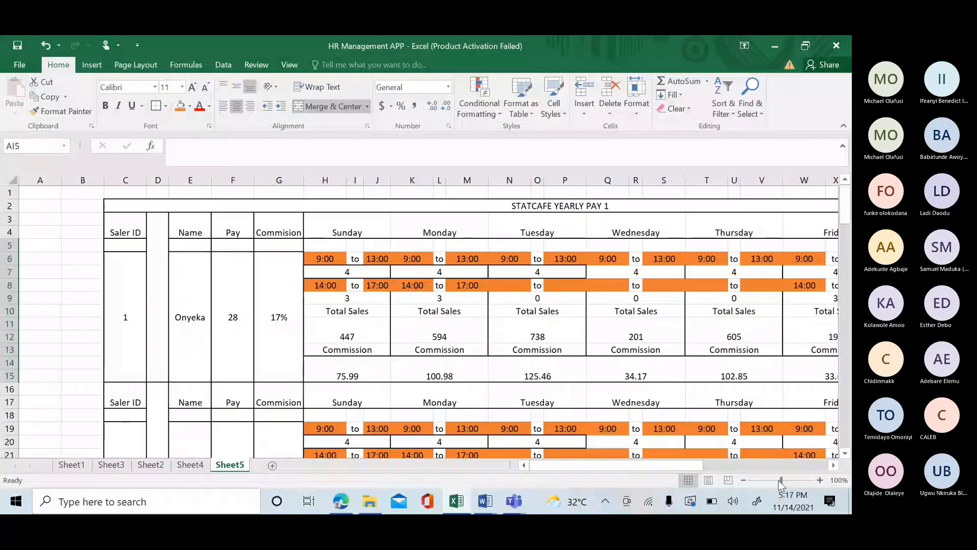
pyautogui.rightClick(778, 481)
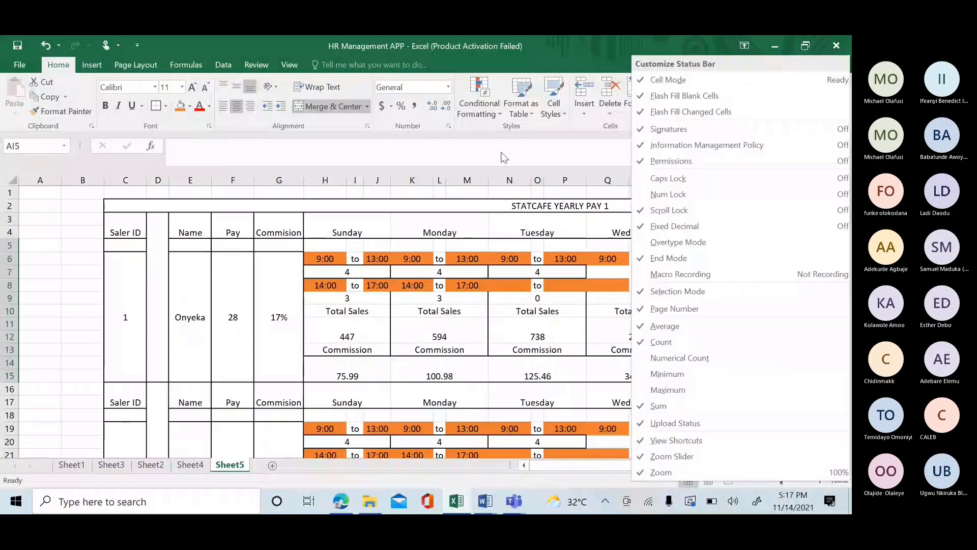
pyautogui.click(502, 152)
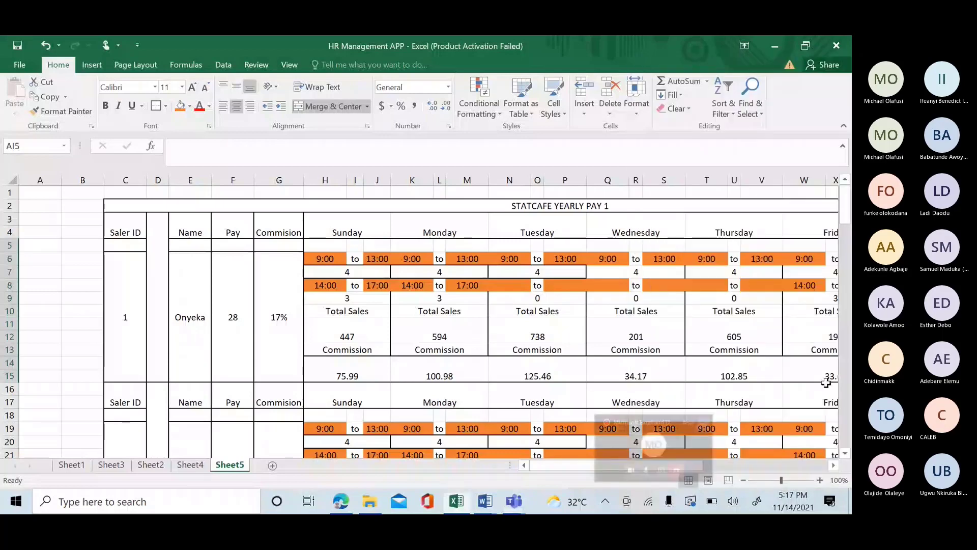
pyautogui.click(776, 481)
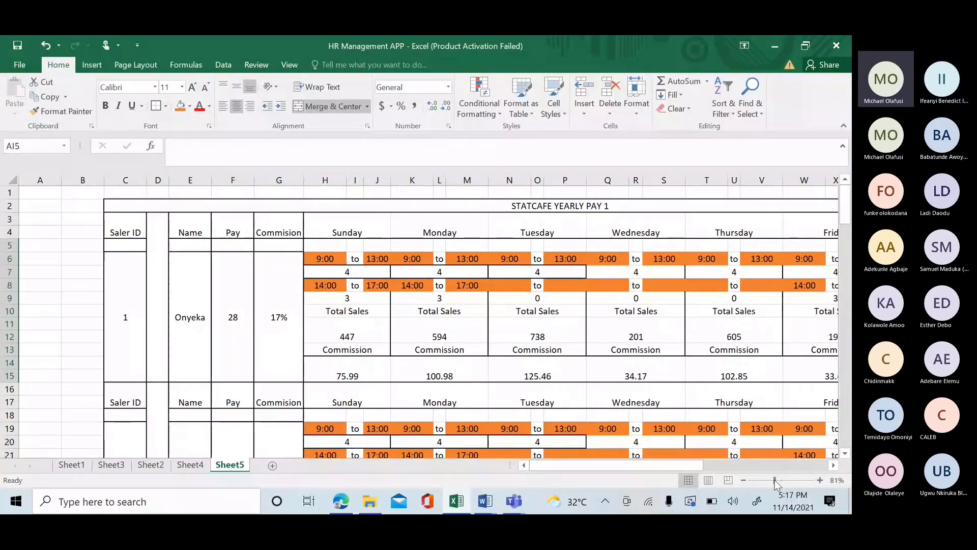
pyautogui.moveTo(775, 480); pyautogui.dragTo(781, 480)
# Outline the Wednesday and Thursday morning hours cells Q7 and T7 each with an outside border.
pyautogui.click(636, 272)
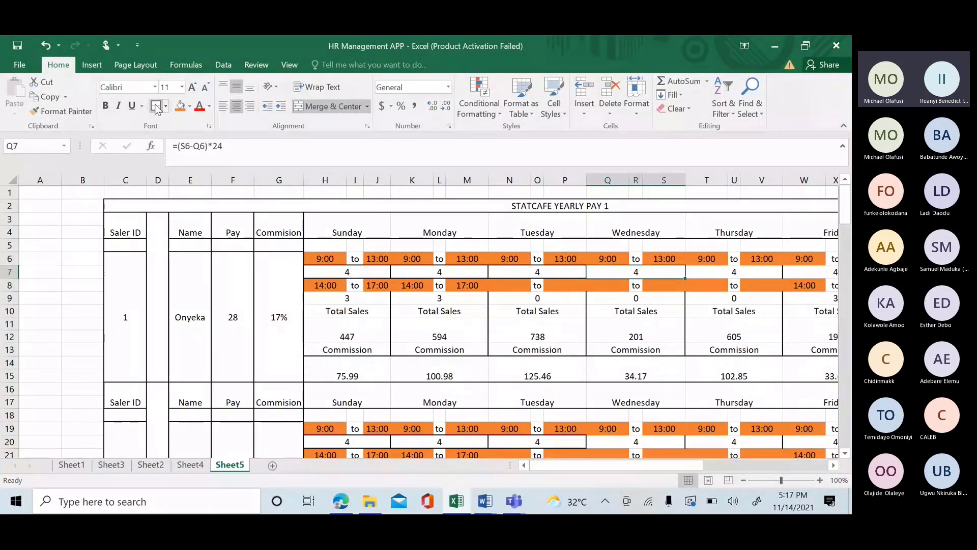
pyautogui.press('Right')
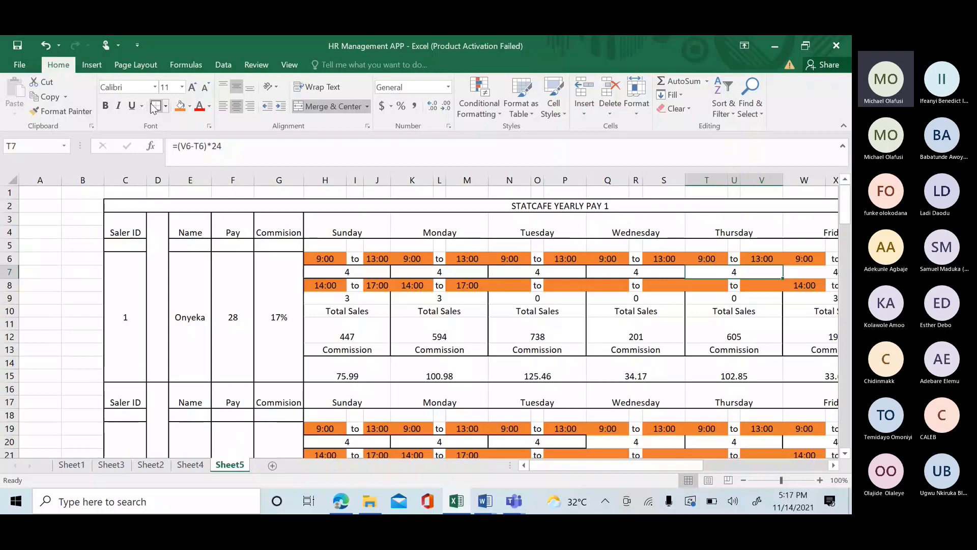
# Zoom the pay sheet out to 68% and review the saler blocks, the AC5 hours formula and the H14 commission formula.
pyautogui.moveTo(781, 480)
pyautogui.mouseDown()
pyautogui.moveTo(759, 480)
pyautogui.moveTo(771, 484)
pyautogui.mouseUp()
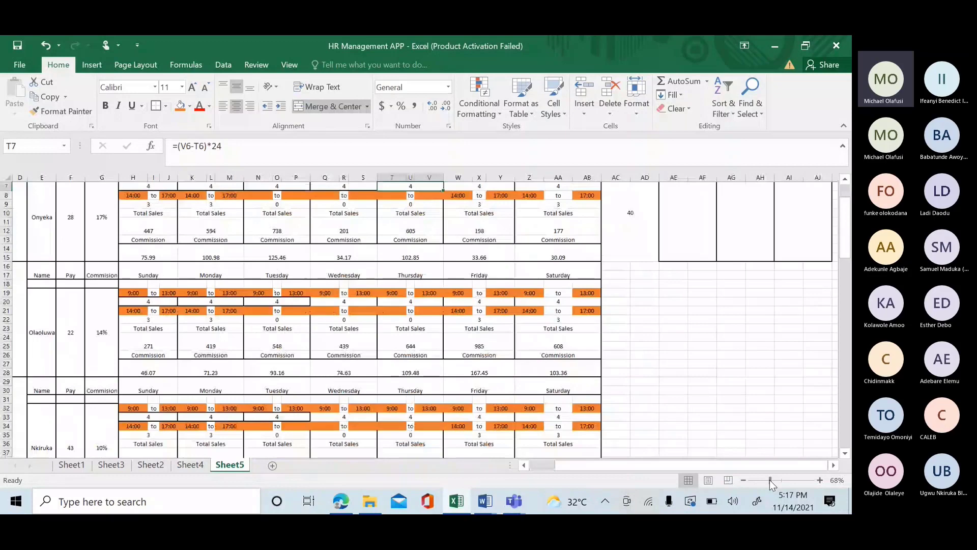
pyautogui.scroll(2, 642, 466)
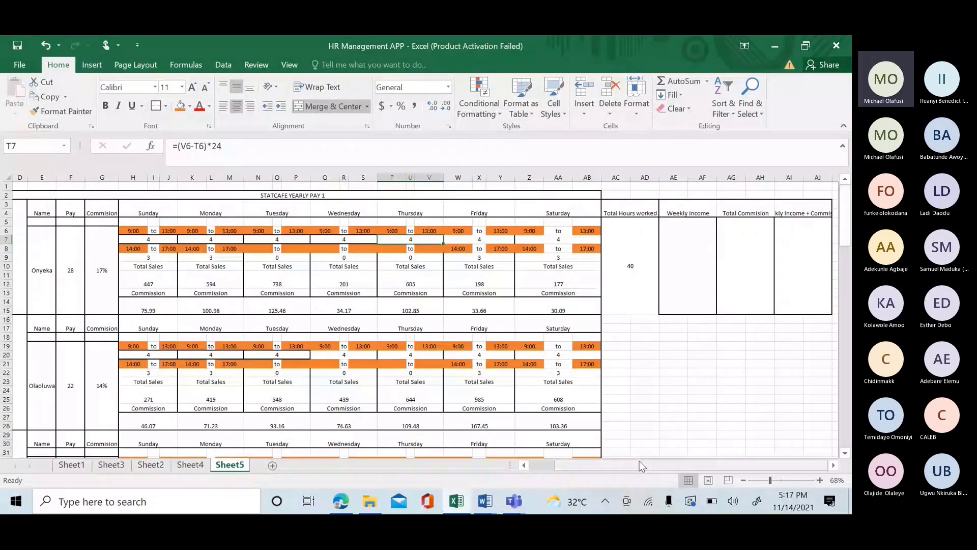
pyautogui.click(628, 260)
pyautogui.moveTo(775, 180); pyautogui.dragTo(774, 179)
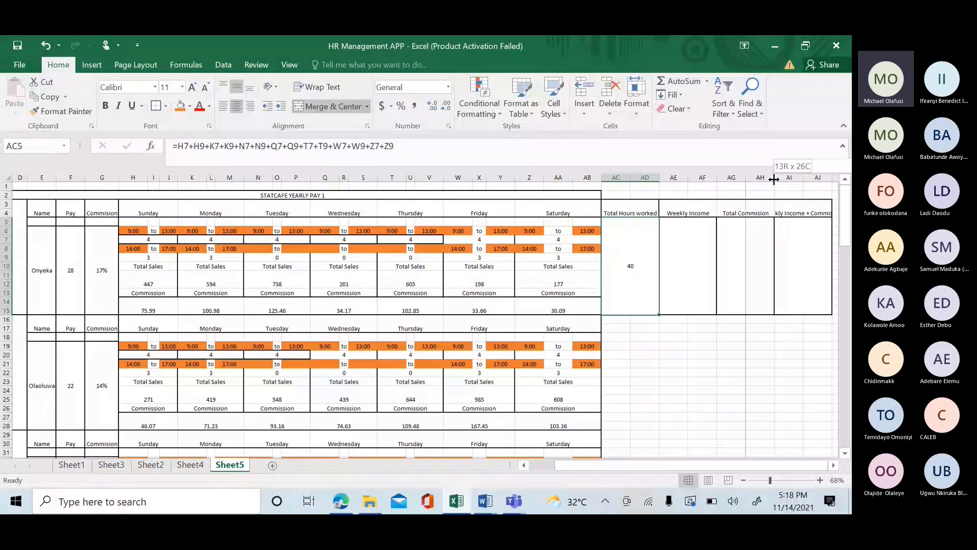
pyautogui.moveTo(774, 179); pyautogui.dragTo(774, 179)
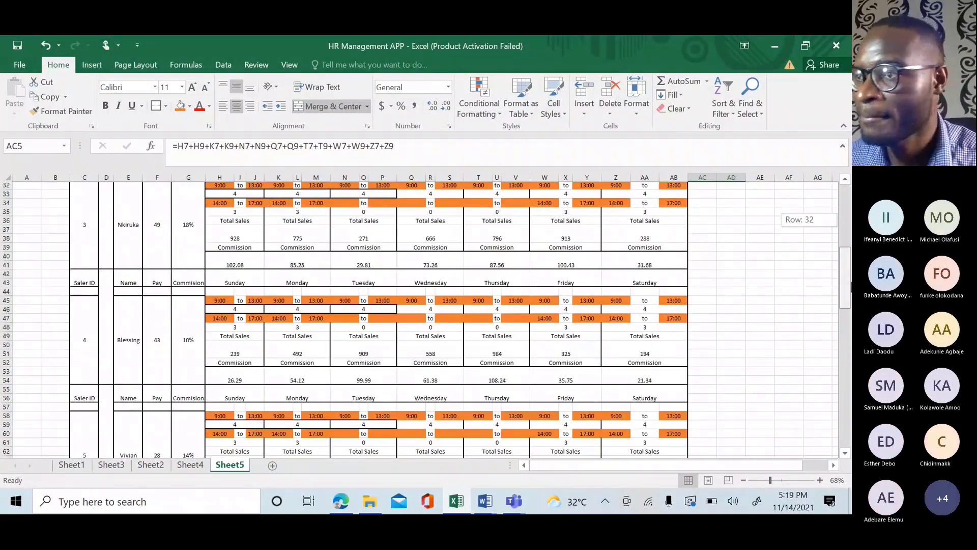
pyautogui.moveTo(850, 309); pyautogui.dragTo(850, 401)
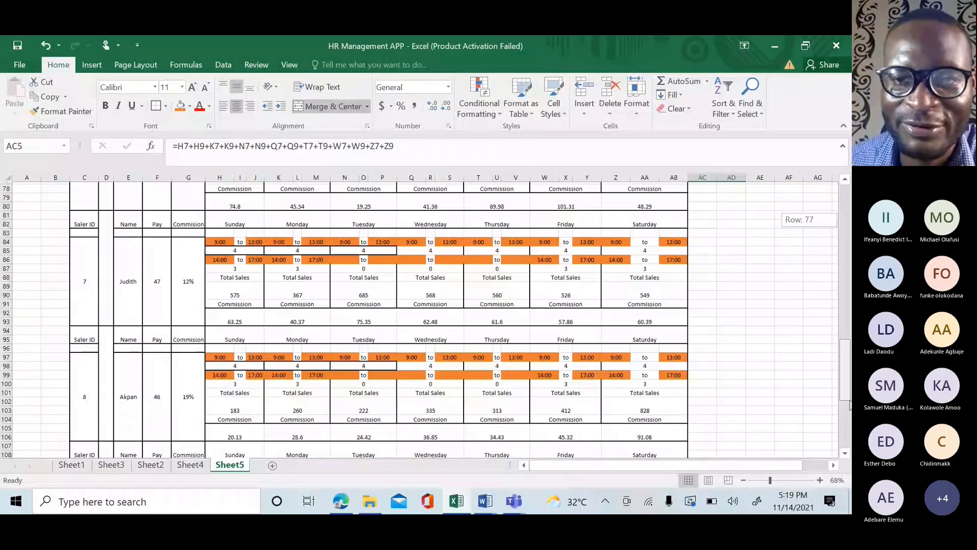
pyautogui.moveTo(850, 403); pyautogui.dragTo(846, 214)
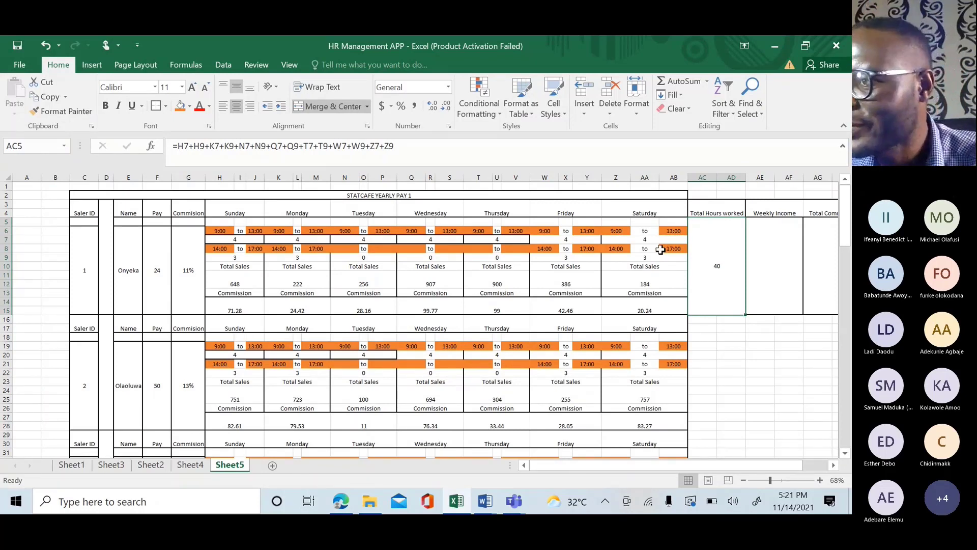
pyautogui.click(491, 194)
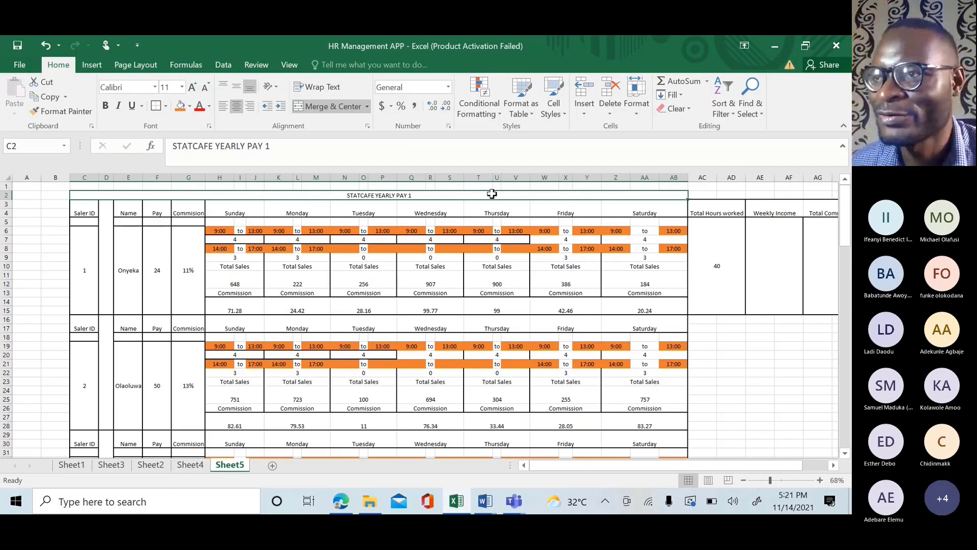
pyautogui.moveTo(848, 238)
pyautogui.mouseDown()
pyautogui.moveTo(847, 449)
pyautogui.moveTo(849, 238)
pyautogui.mouseUp()
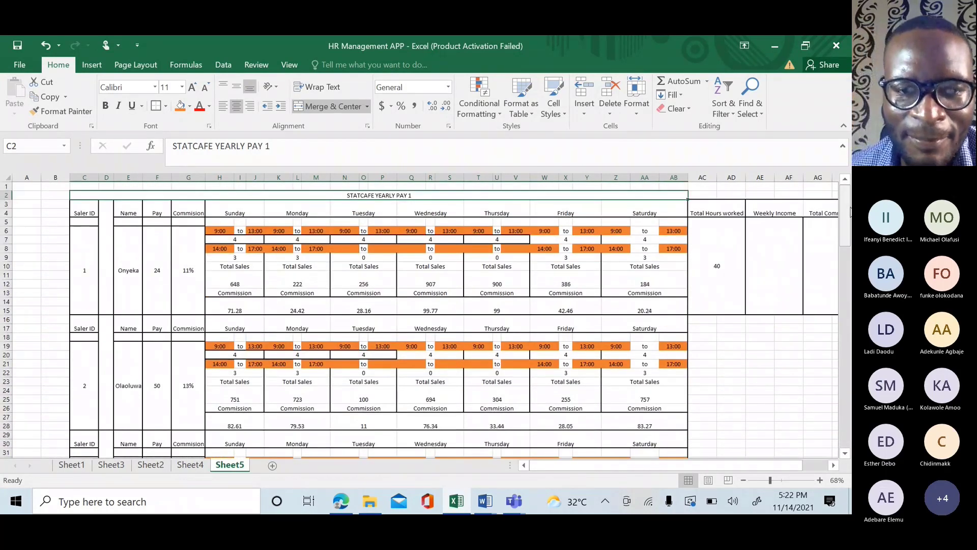
pyautogui.click(234, 304)
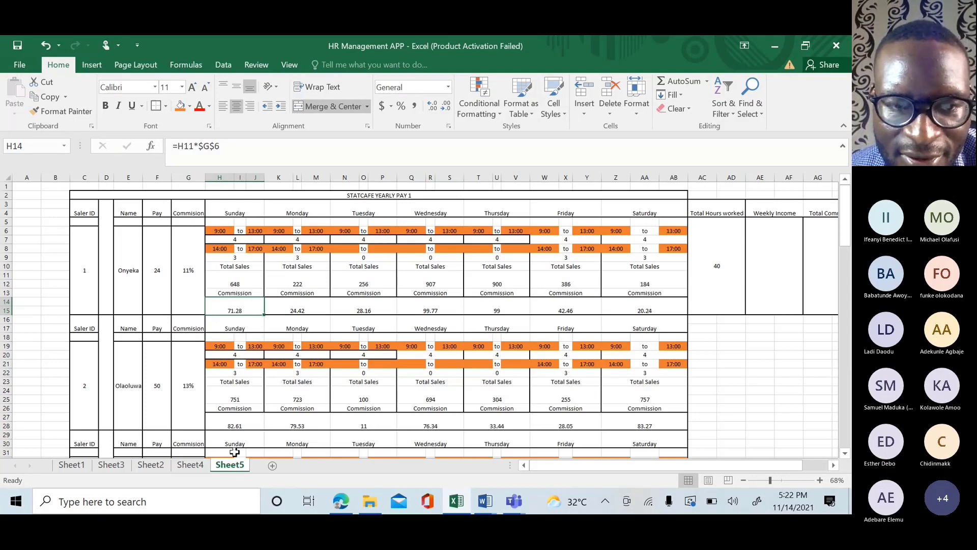
# Compare the saler, hourly wage and commission table on Sheet4 with the weekly pay sheet on Sheet5.
pyautogui.click(199, 466)
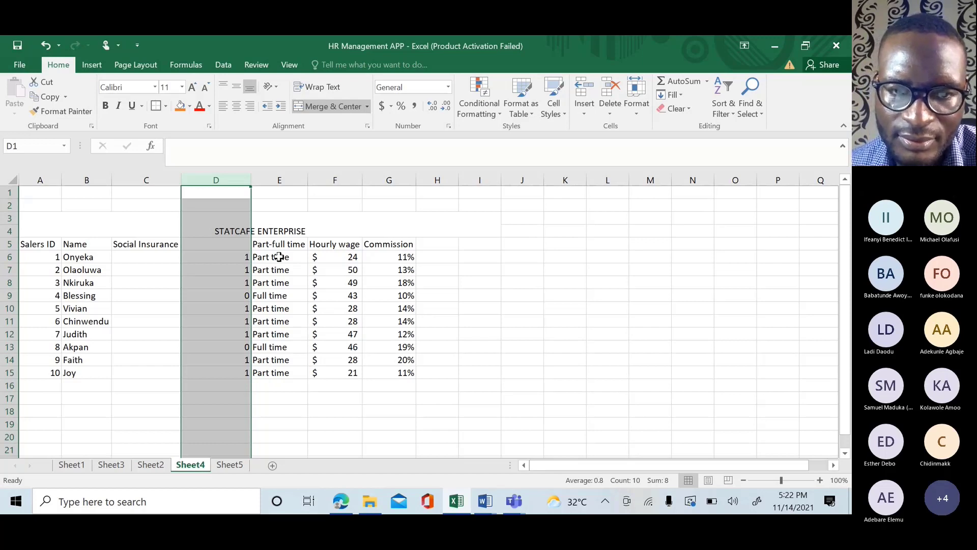
pyautogui.click(434, 240)
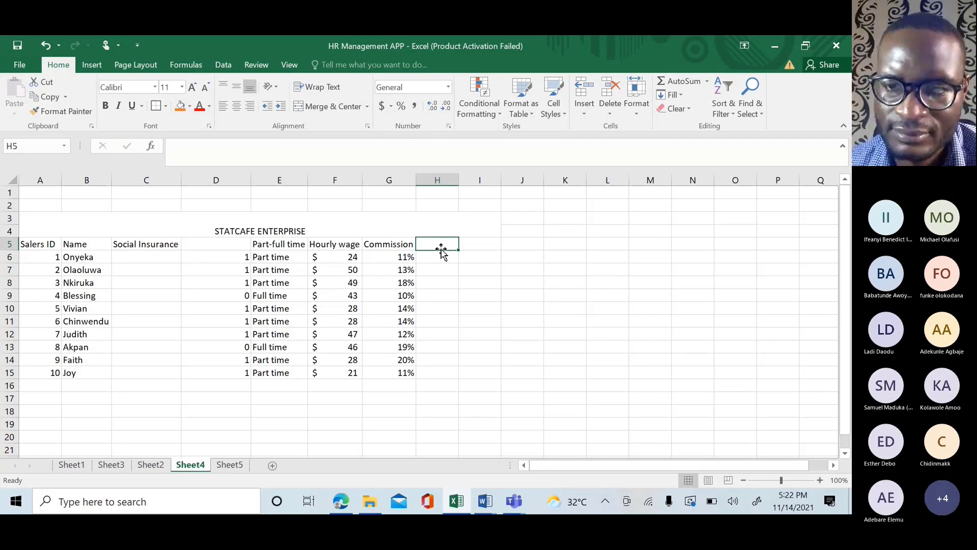
pyautogui.click(229, 465)
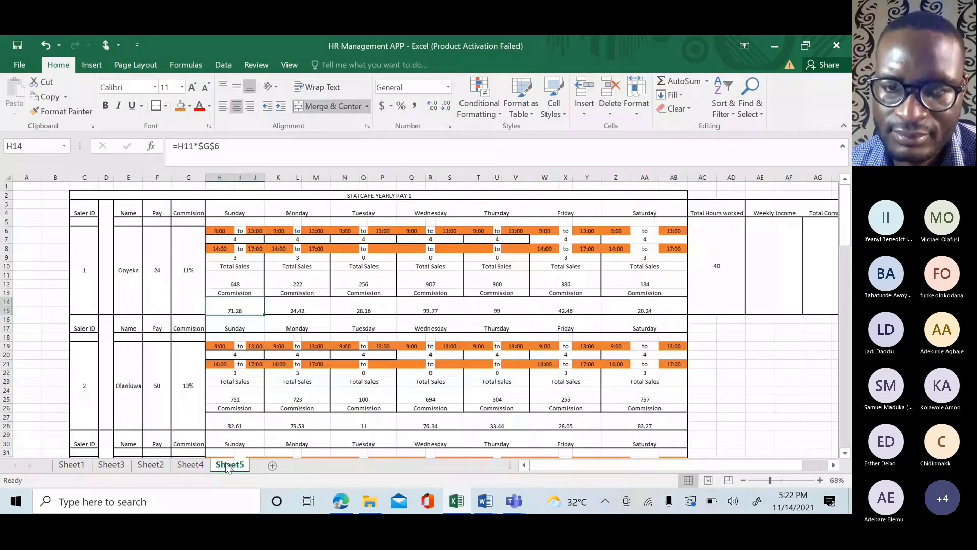
pyautogui.click(191, 465)
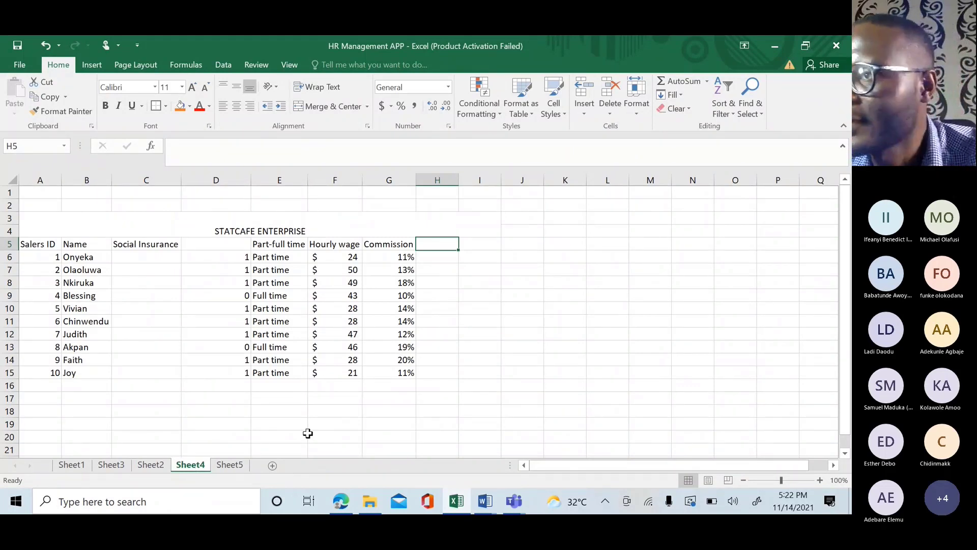
# Reread the app's goals list in Word, and switch back to the weekly pay sheet on Sheet5 in Excel.
pyautogui.moveTo(485, 502)
pyautogui.click(472, 456)
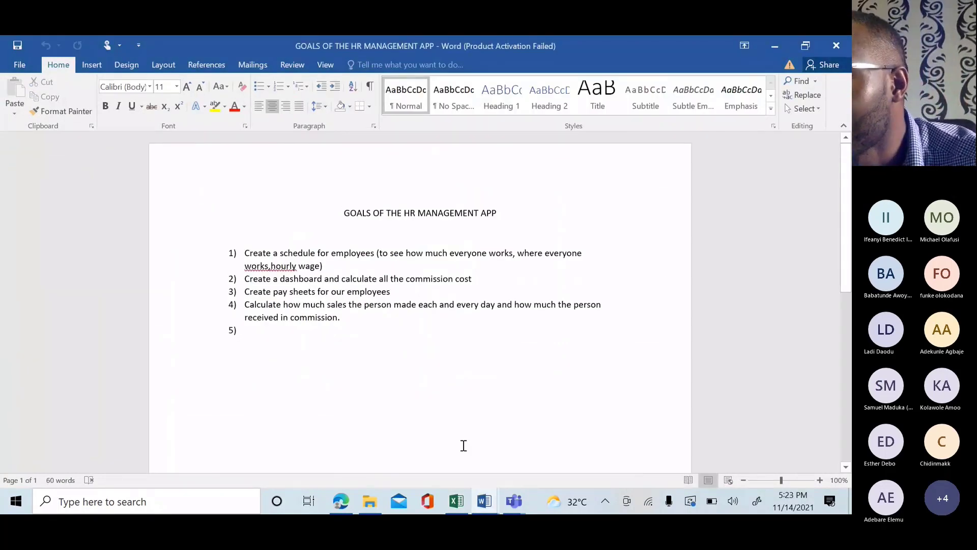
pyautogui.moveTo(337, 507)
pyautogui.moveTo(487, 502)
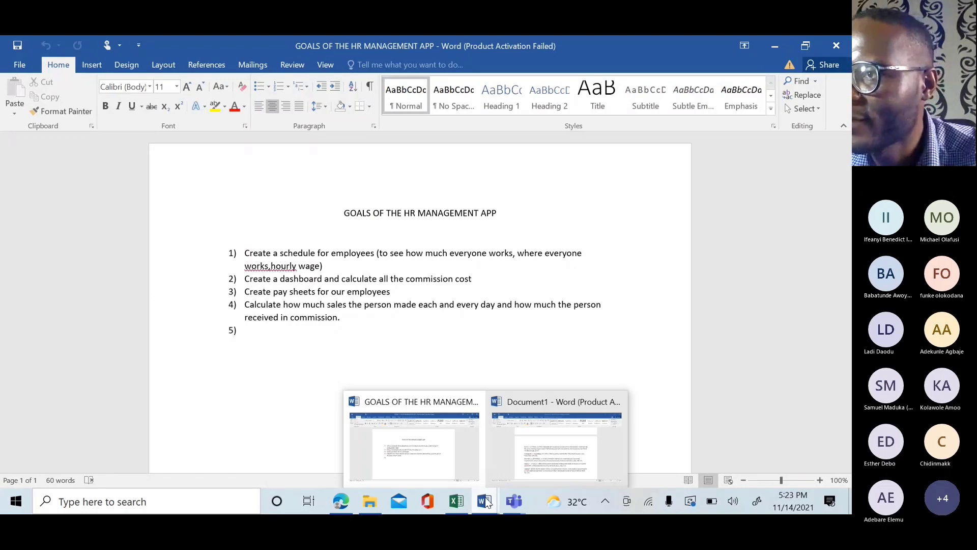
pyautogui.click(456, 501)
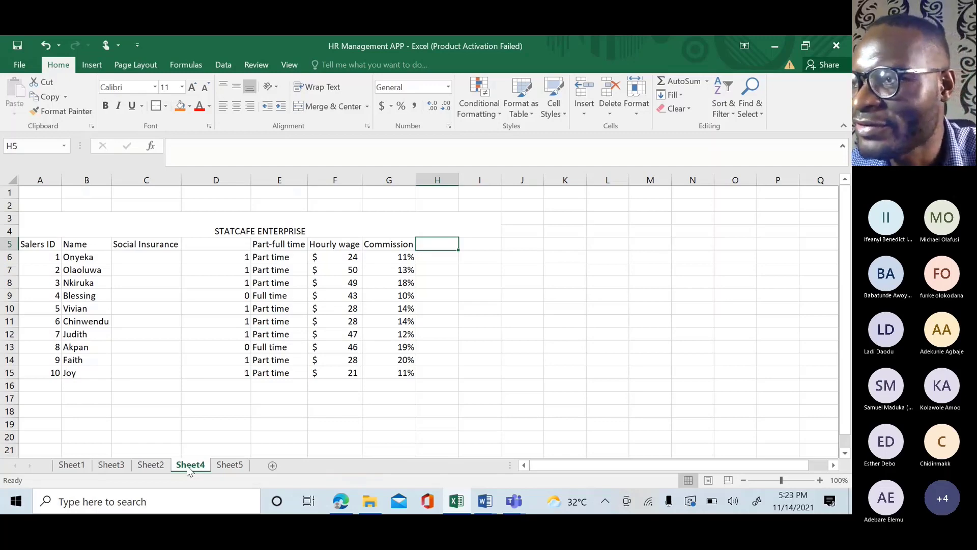
pyautogui.click(230, 465)
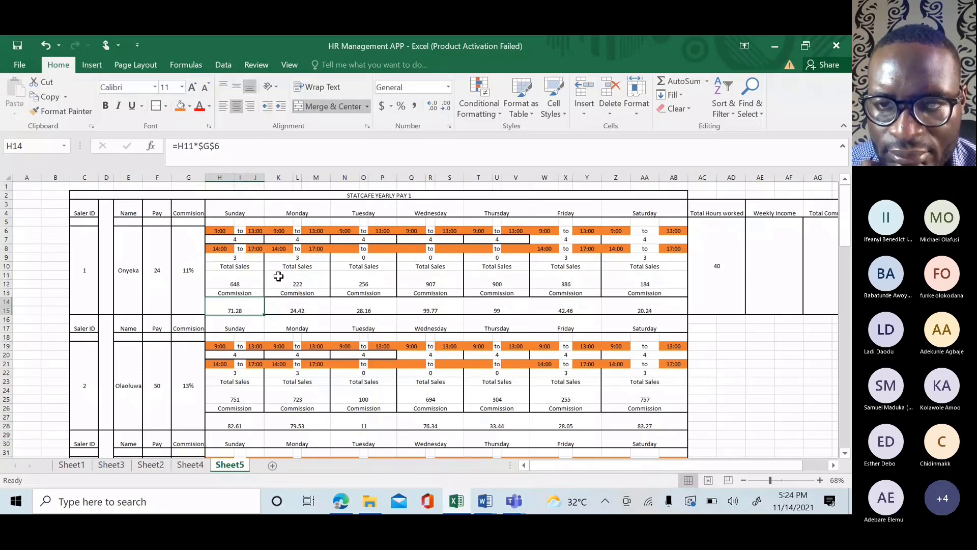
# Re-enter 2 as the Saler ID in C19 of the second block.
pyautogui.moveTo(84, 204); pyautogui.dragTo(651, 260)
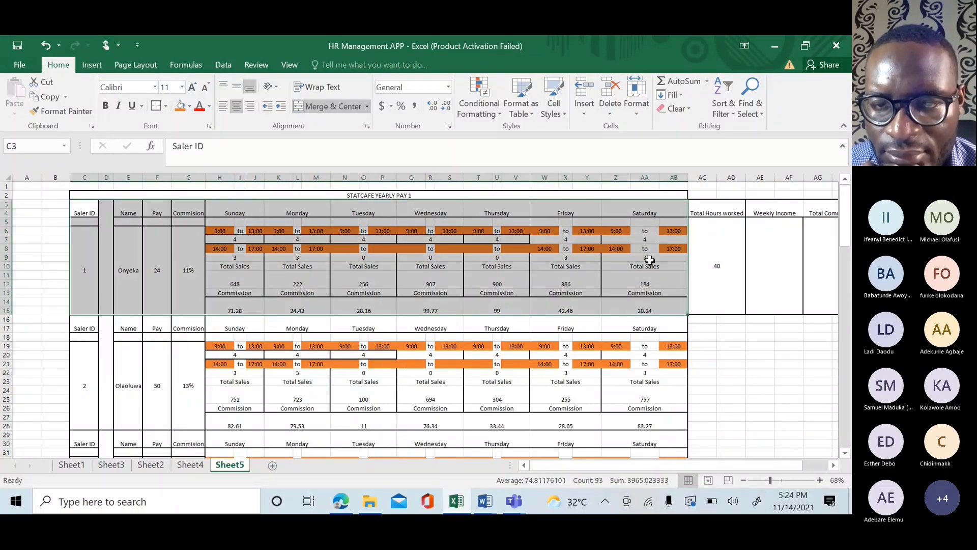
pyautogui.click(79, 377)
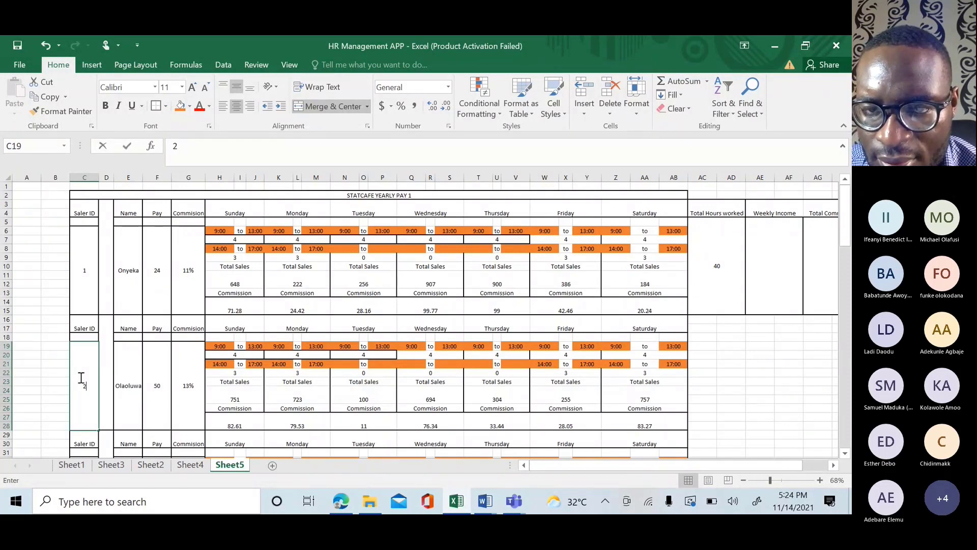
pyautogui.write('2')
pyautogui.press('Return')
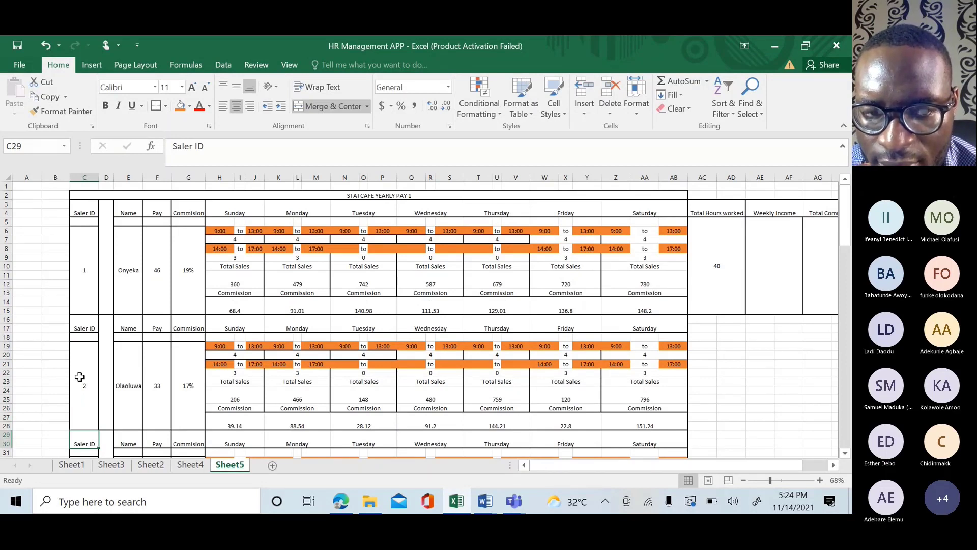
pyautogui.click(80, 376)
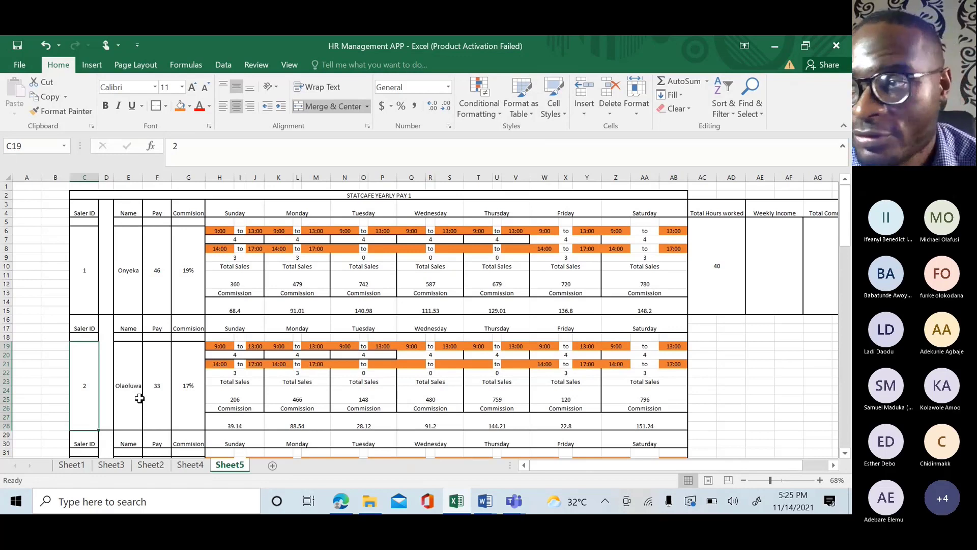
# Examine the VLOOKUP formulas behind the first saler's name, pay and commission in E6, F6 and G6.
pyautogui.click(128, 259)
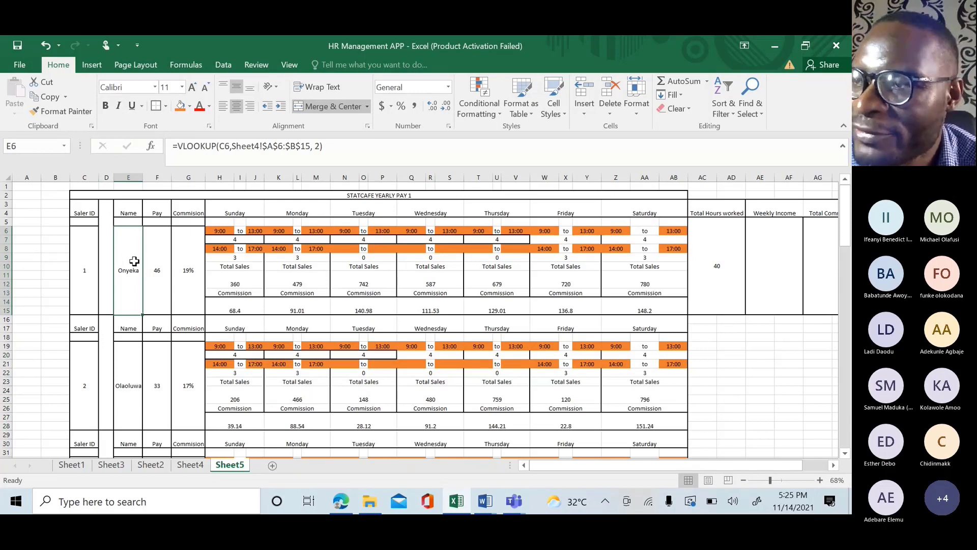
pyautogui.click(166, 264)
pyautogui.click(177, 269)
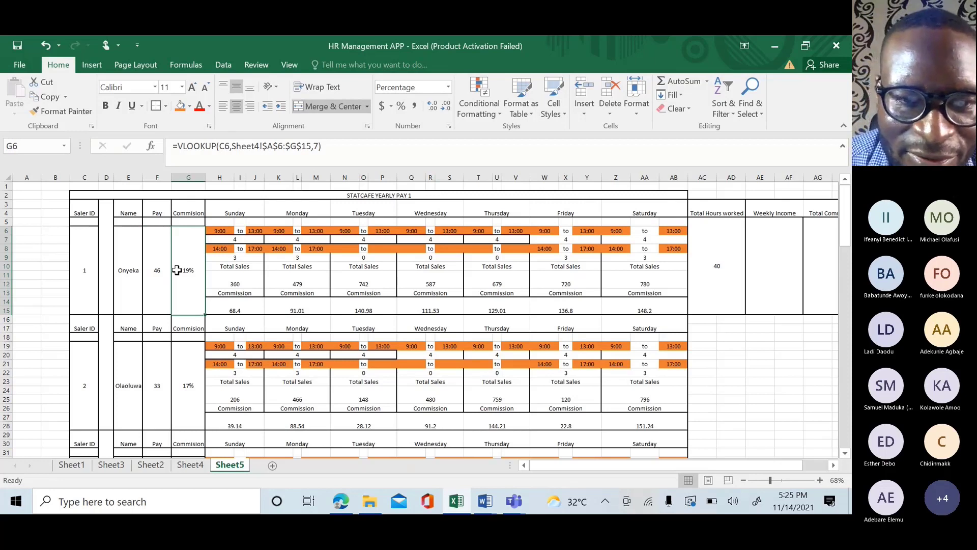
pyautogui.click(134, 263)
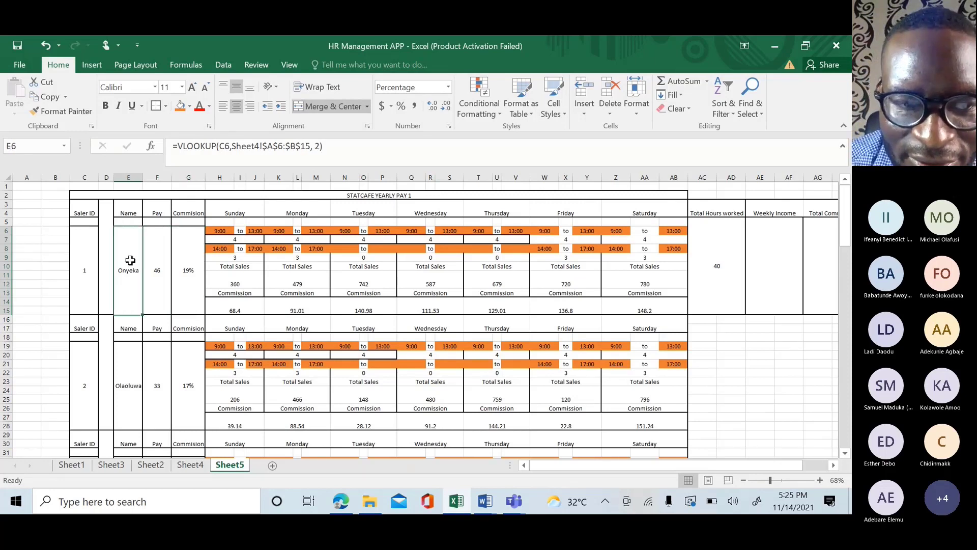
pyautogui.click(161, 258)
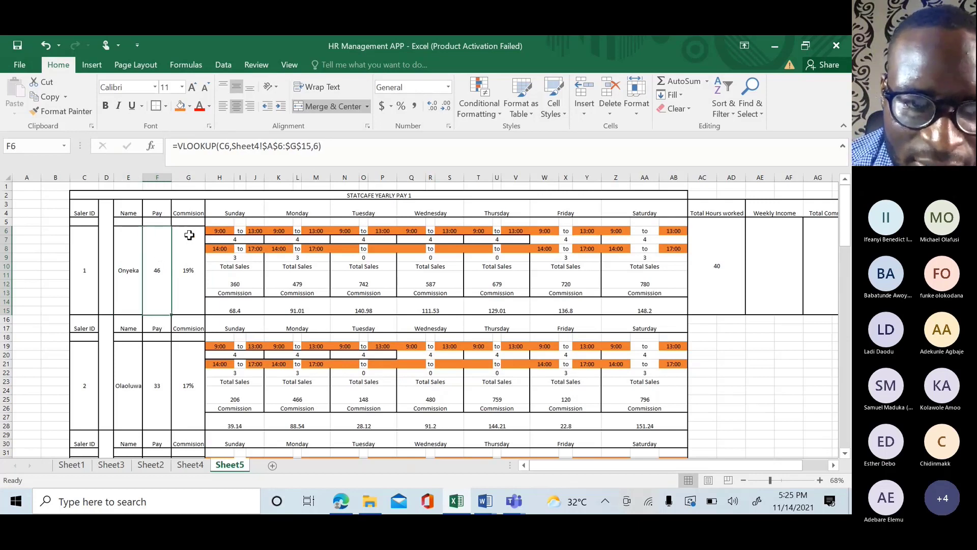
# Review the lookup formulas for saler 1 again, moving between the commission, name and pay cells G6, E6 and F6.
pyautogui.click(189, 235)
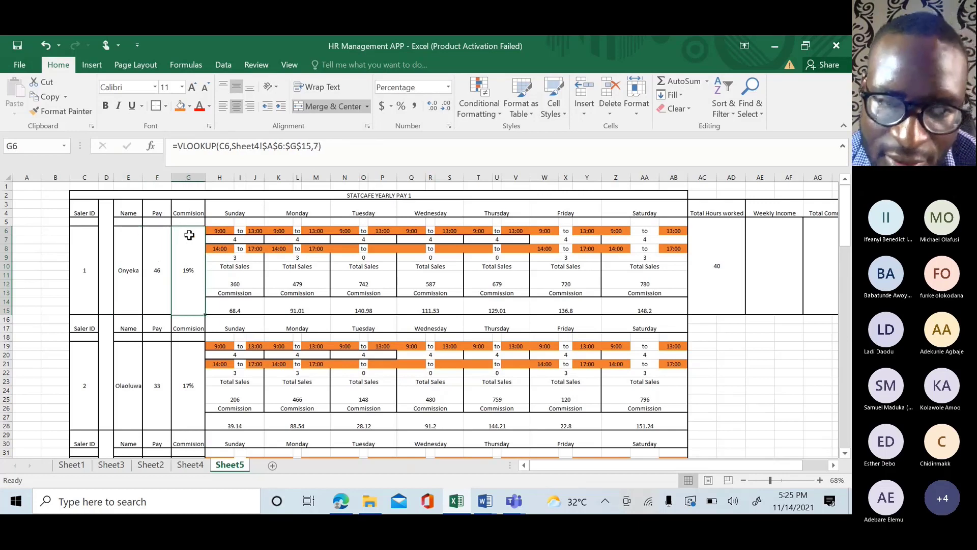
pyautogui.click(134, 249)
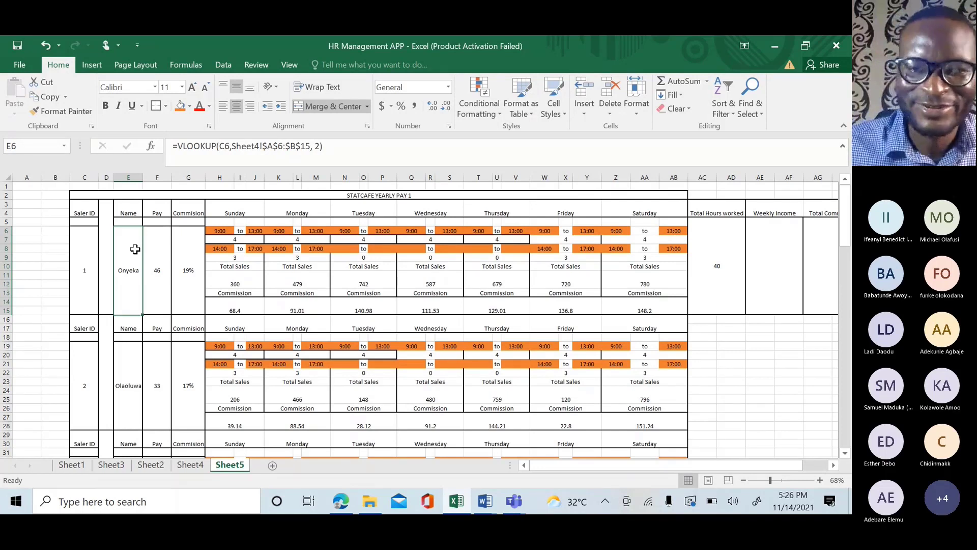
pyautogui.click(169, 253)
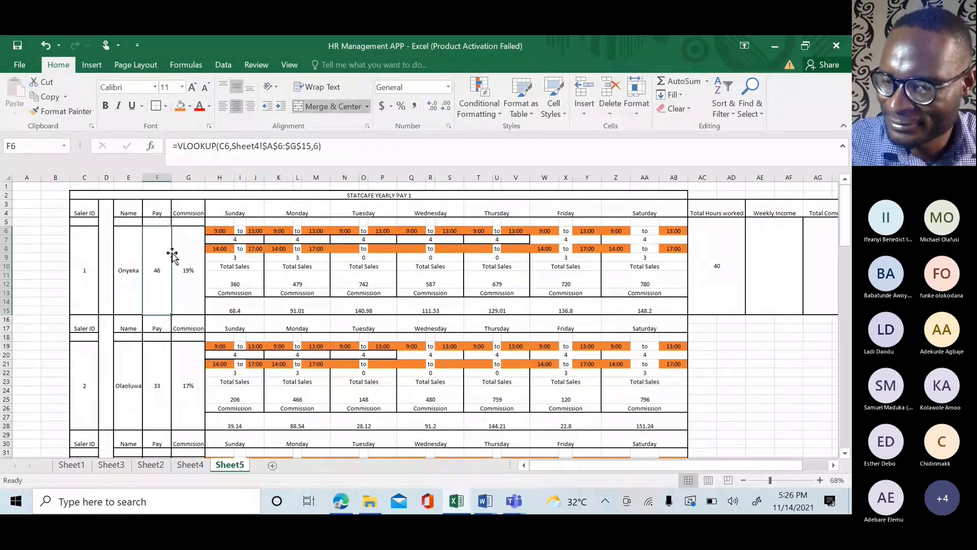
pyautogui.click(174, 252)
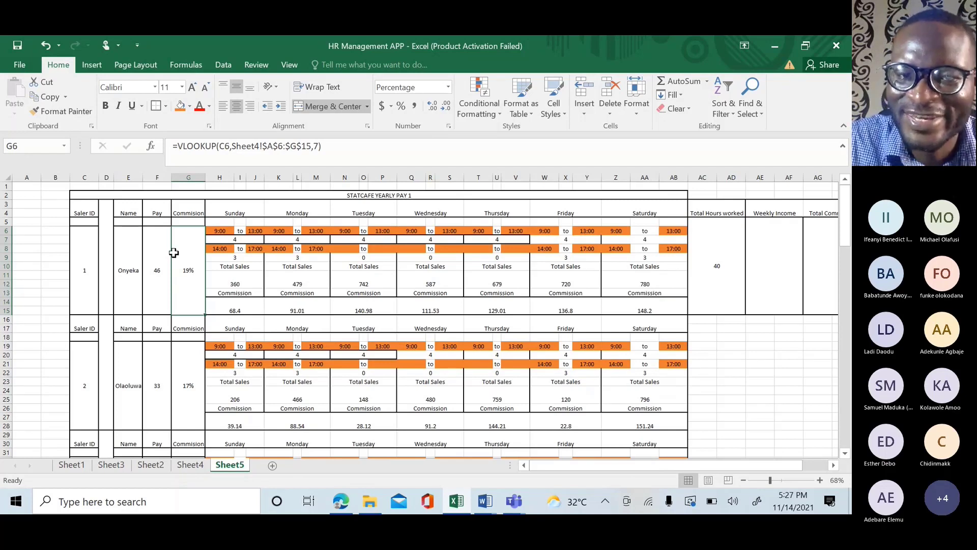
pyautogui.click(129, 260)
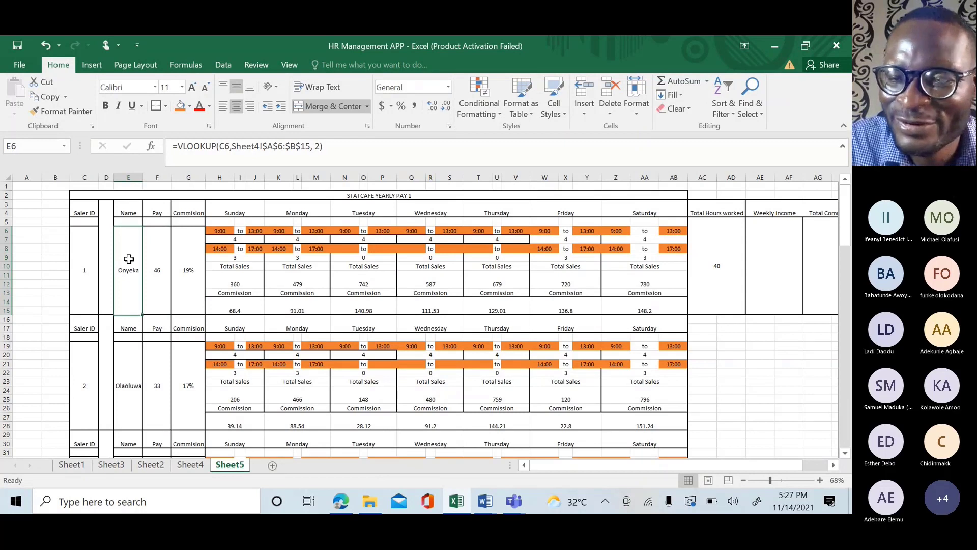
pyautogui.click(174, 261)
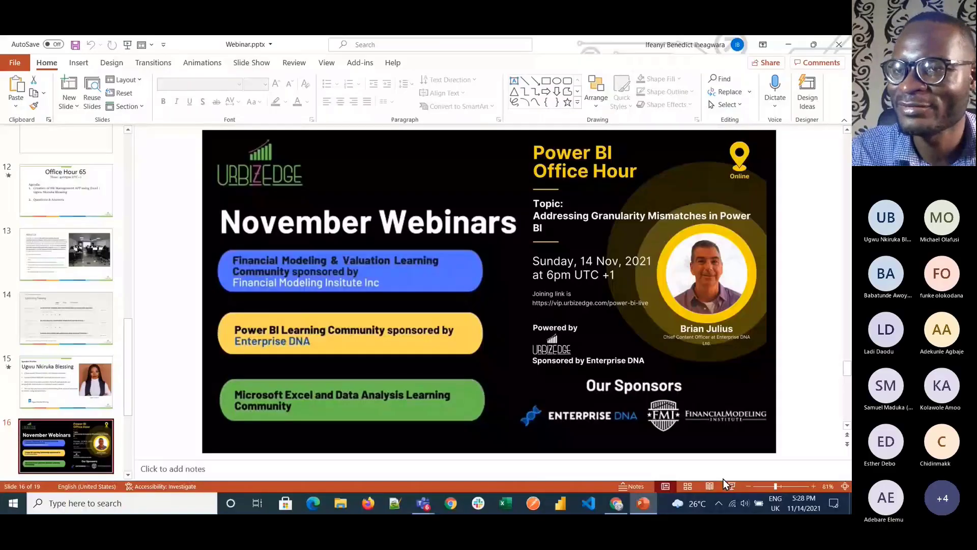
# Start the slide show from the November Webinars slide, and place a reduced Teams meeting window over it beside the Power BI Office Hour details.
pyautogui.hotkey('shift', 'F5')
pyautogui.press('super')
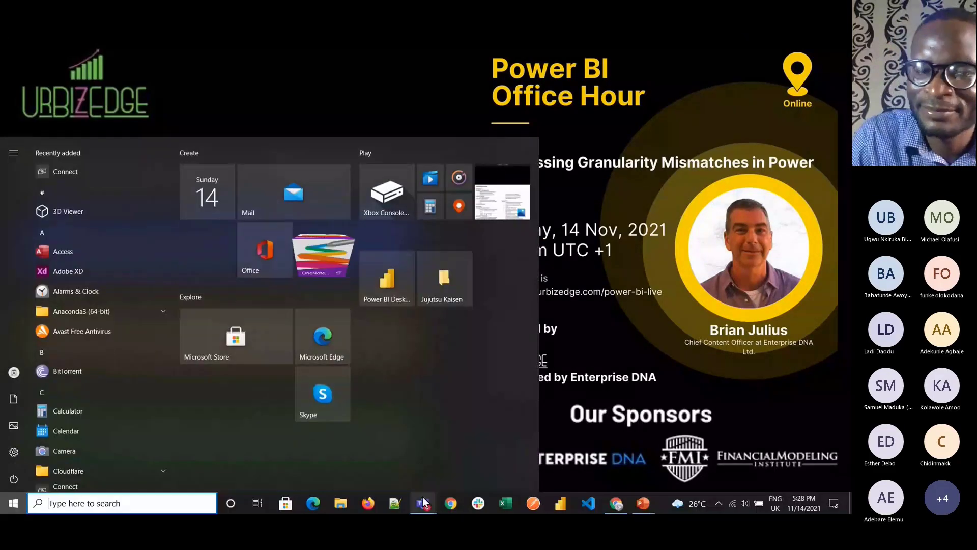
pyautogui.moveTo(425, 508)
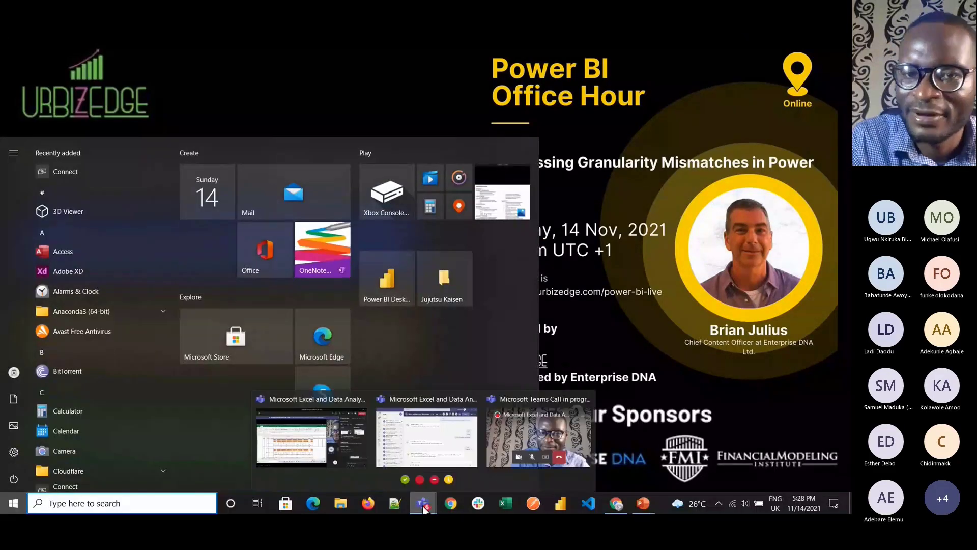
pyautogui.click(350, 453)
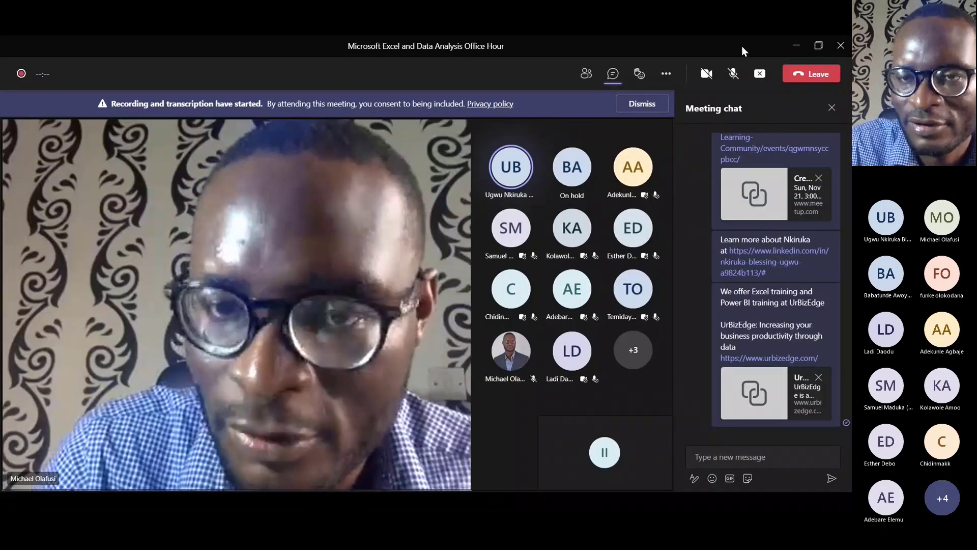
pyautogui.doubleClick(741, 46)
pyautogui.moveTo(724, 271); pyautogui.dragTo(603, 271)
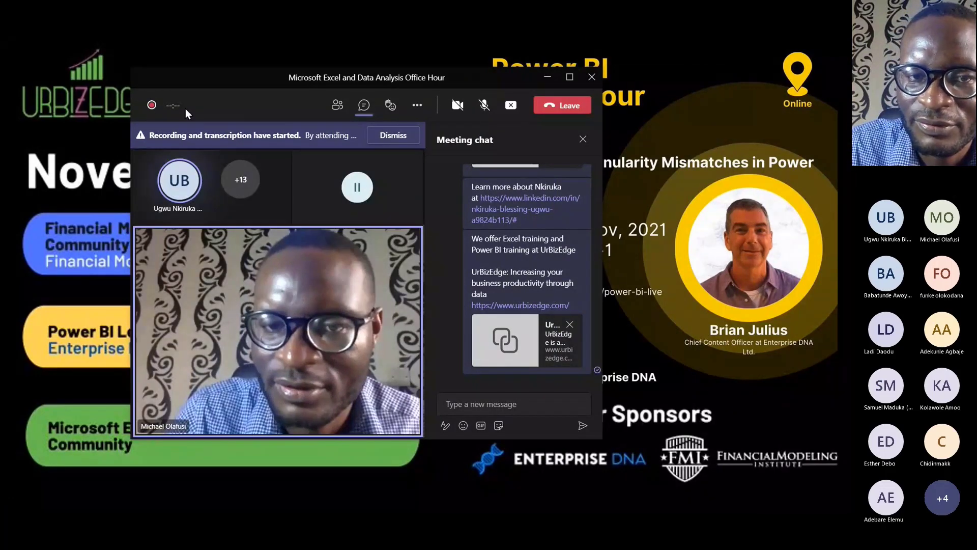
pyautogui.moveTo(213, 78); pyautogui.dragTo(90, 63)
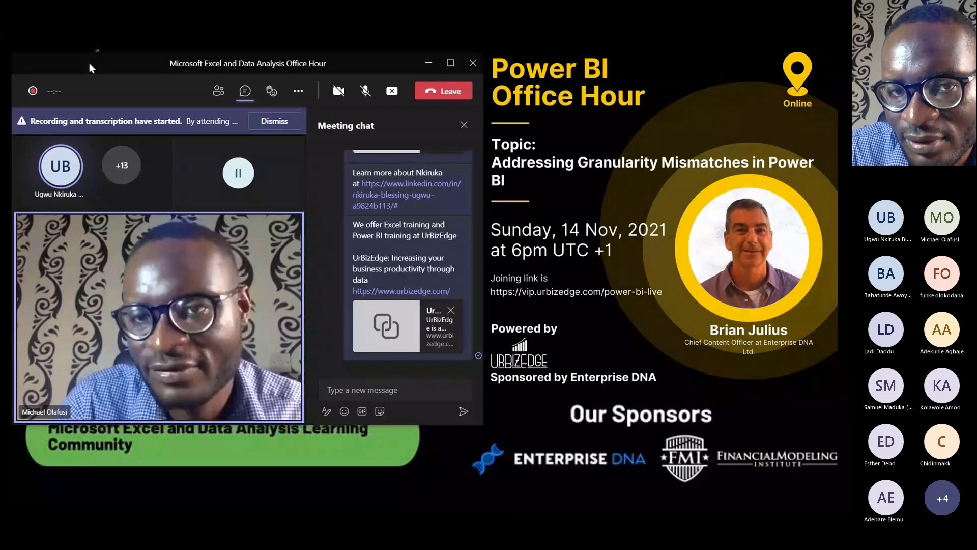
# Raise the screen brightness to the maximum, and lower it again.
pyautogui.press('XF86MonBrightnessUp')
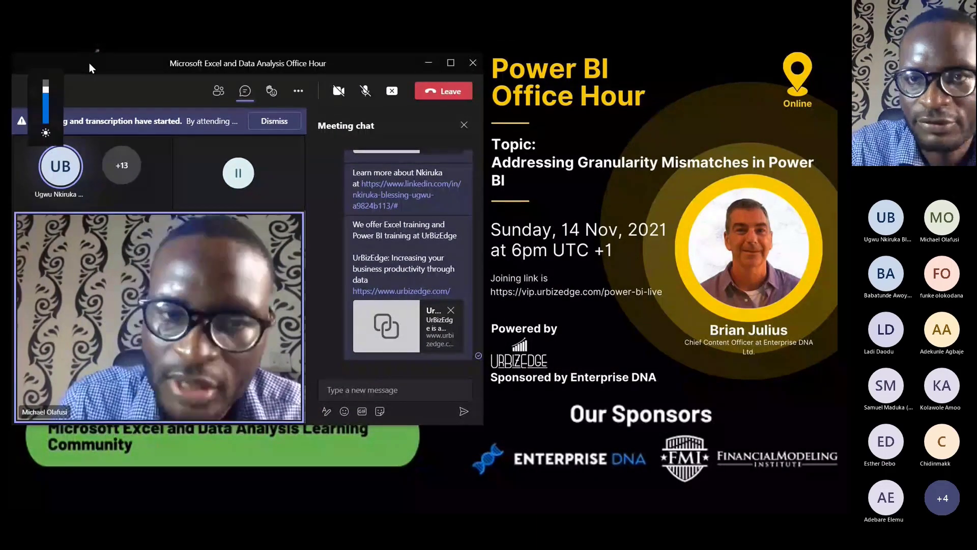
pyautogui.press('XF86MonBrightnessUp')
pyautogui.press('XF86MonBrightnessUp')
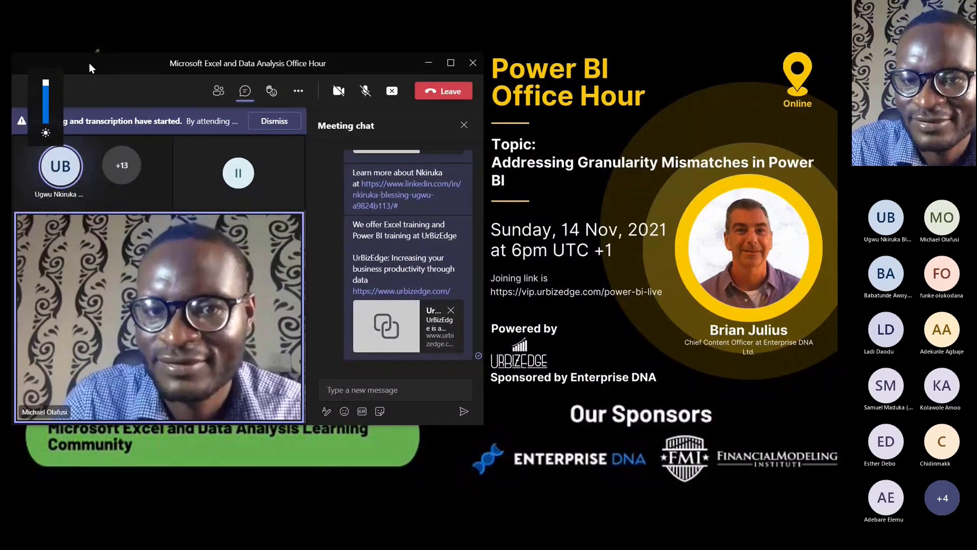
pyautogui.press('XF86MonBrightnessDown')
pyautogui.press('XF86MonBrightnessDown')
pyautogui.press('XF86MonBrightnessDown')
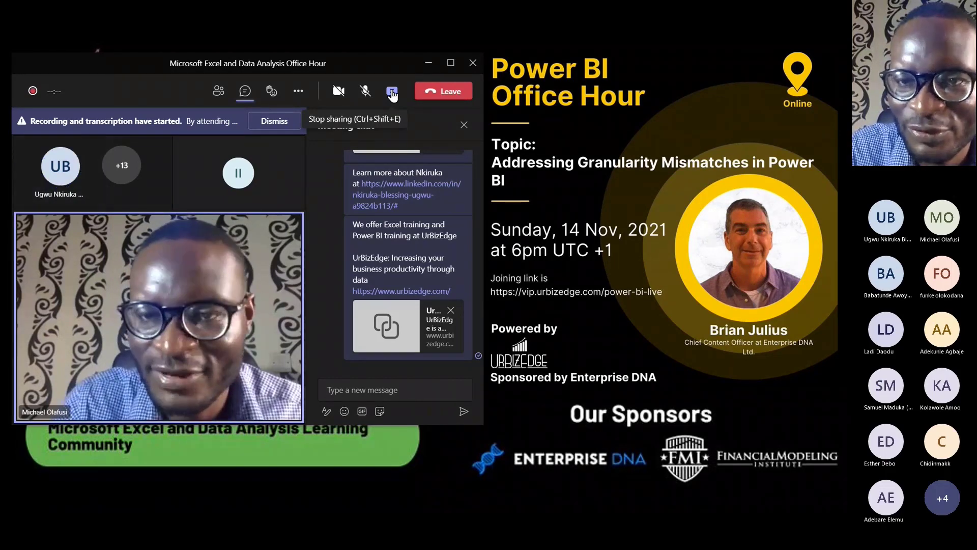
# Unmute the meeting microphone, mute it briefly, and unmute it again.
pyautogui.click(366, 93)
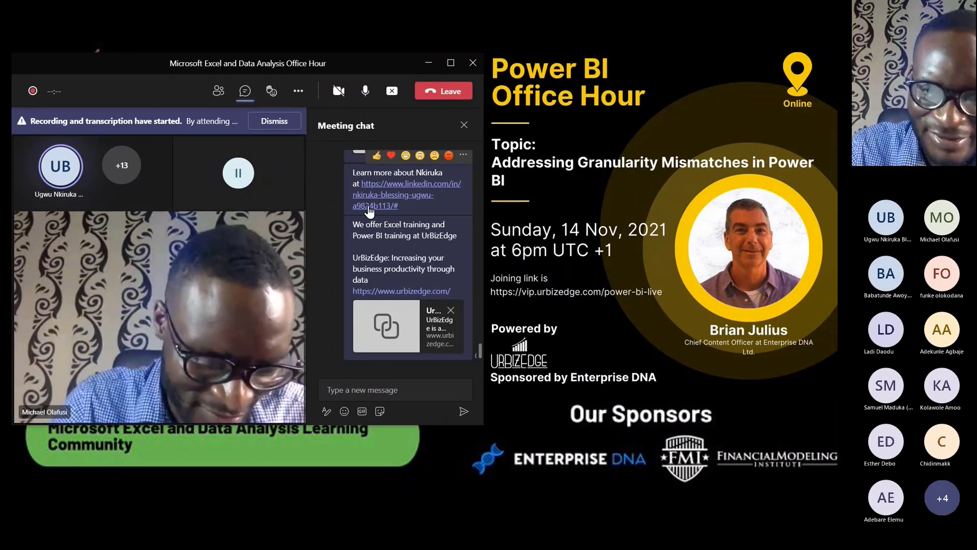
pyautogui.click(365, 92)
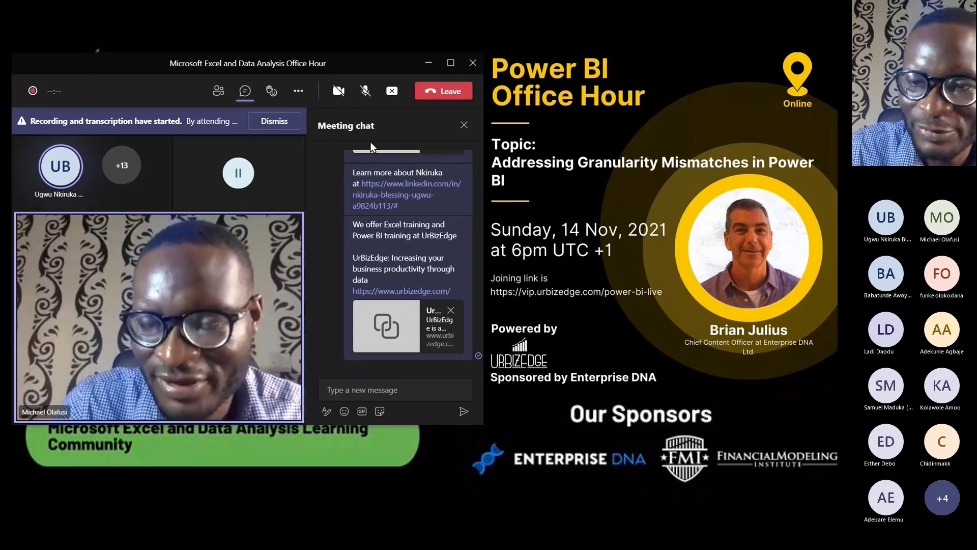
pyautogui.click(364, 100)
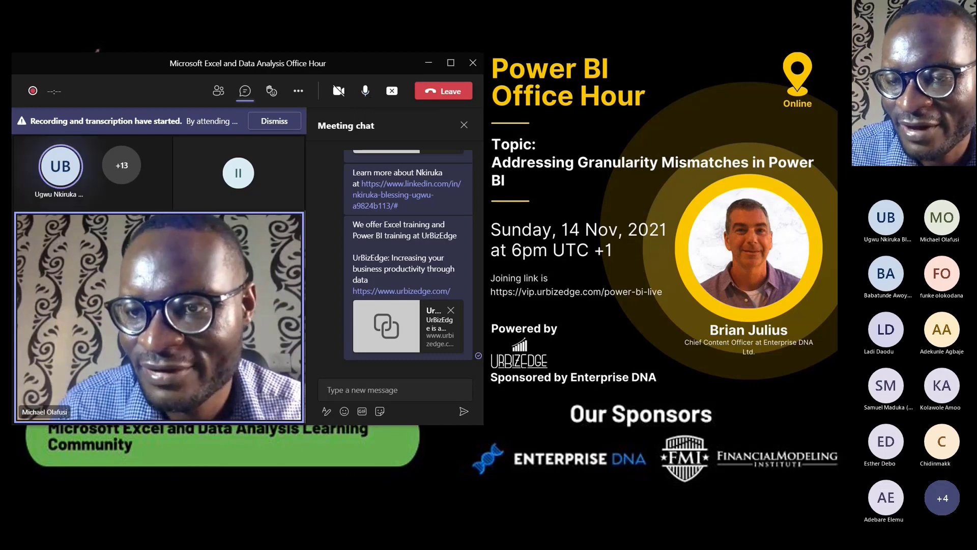
# Reread the meeting chat question about building such a tool for 4000 staff, and narrow the meeting window slightly.
pyautogui.scroll(4, 427, 168)
pyautogui.scroll(2, 425, 167)
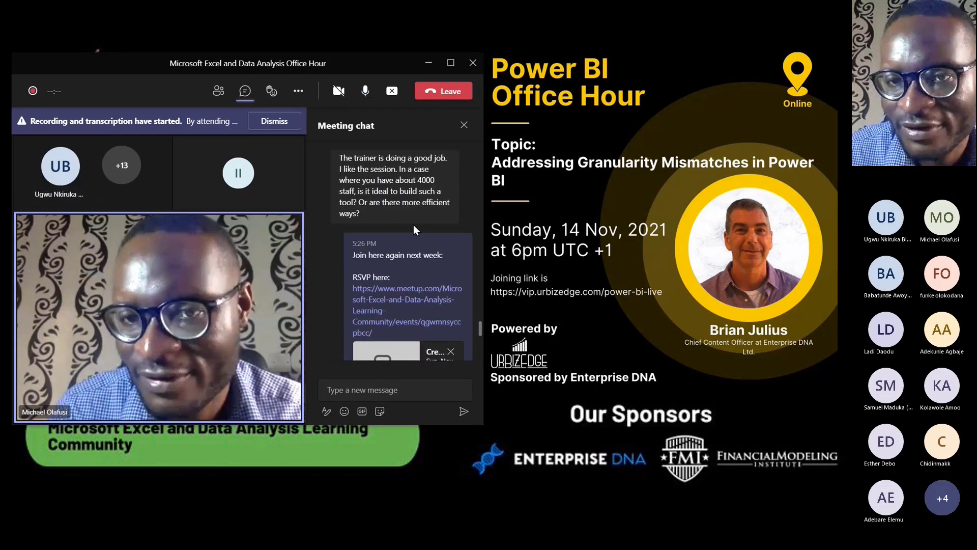
pyautogui.scroll(-1, 409, 245)
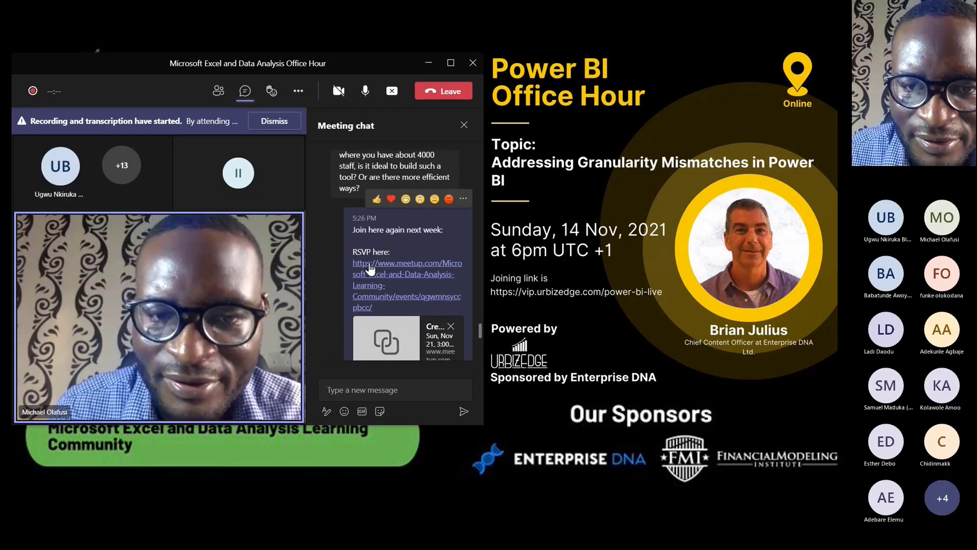
pyautogui.scroll(-1, 391, 277)
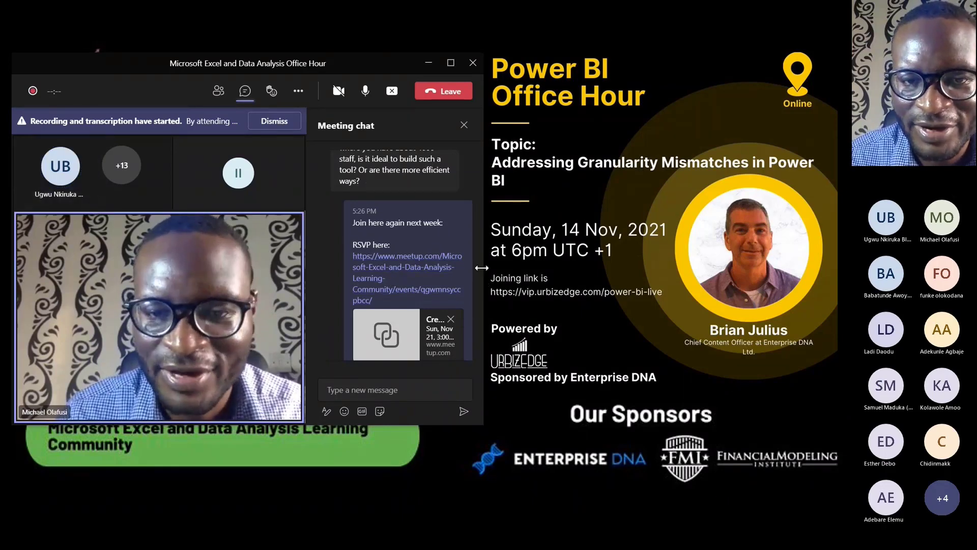
pyautogui.moveTo(482, 268)
pyautogui.mouseDown()
pyautogui.moveTo(457, 272)
pyautogui.moveTo(465, 272)
pyautogui.mouseUp()
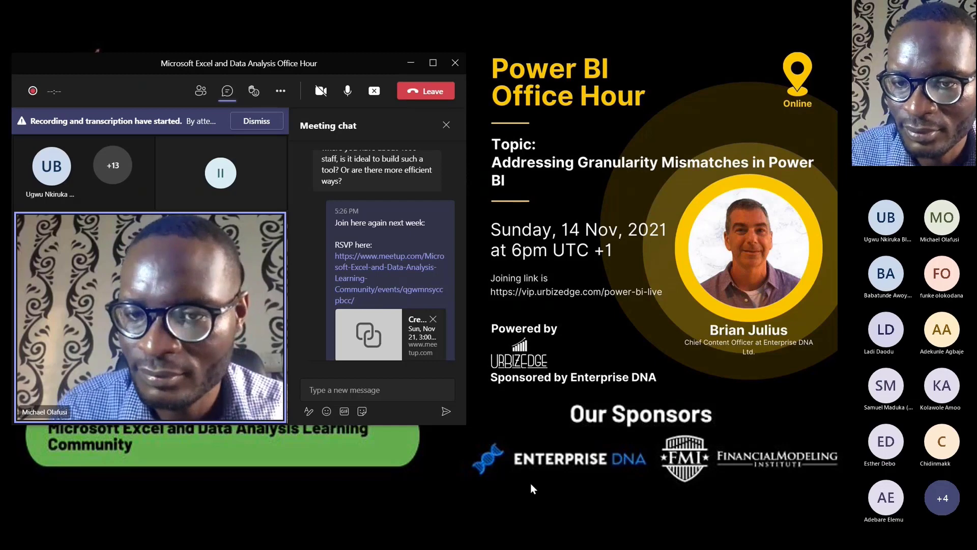
pyautogui.press('super')
pyautogui.press('super')
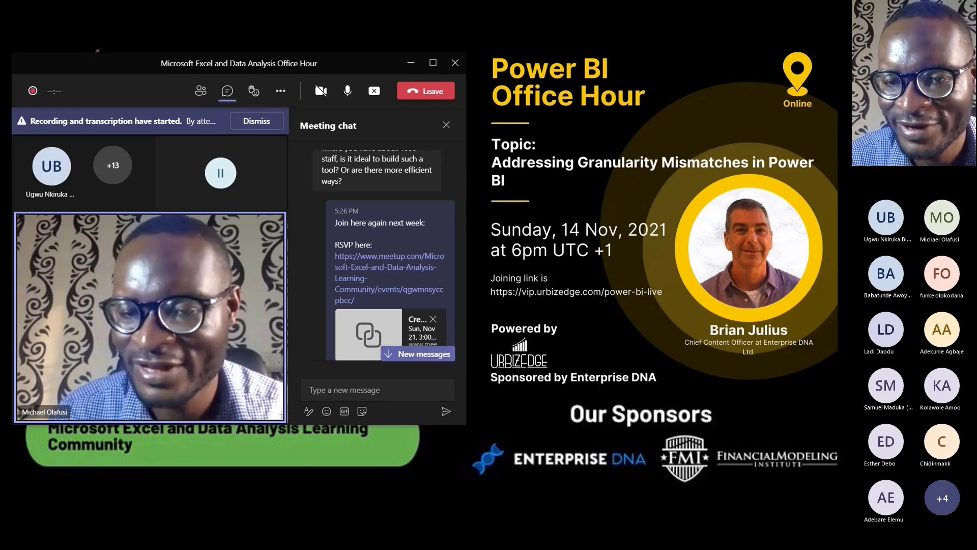
# Begin a new meeting chat message with the text vip.urbizedge.
pyautogui.click(333, 388)
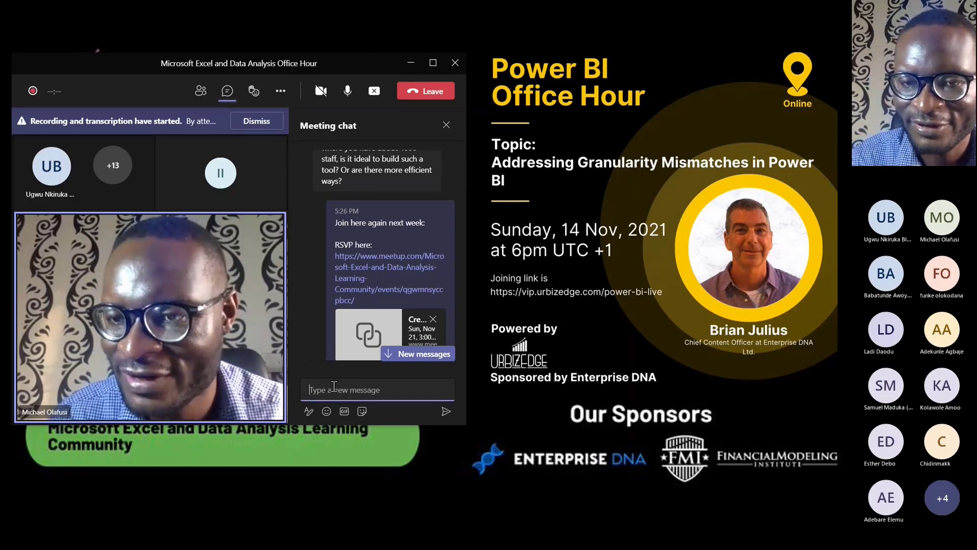
pyautogui.write('vip.urb')
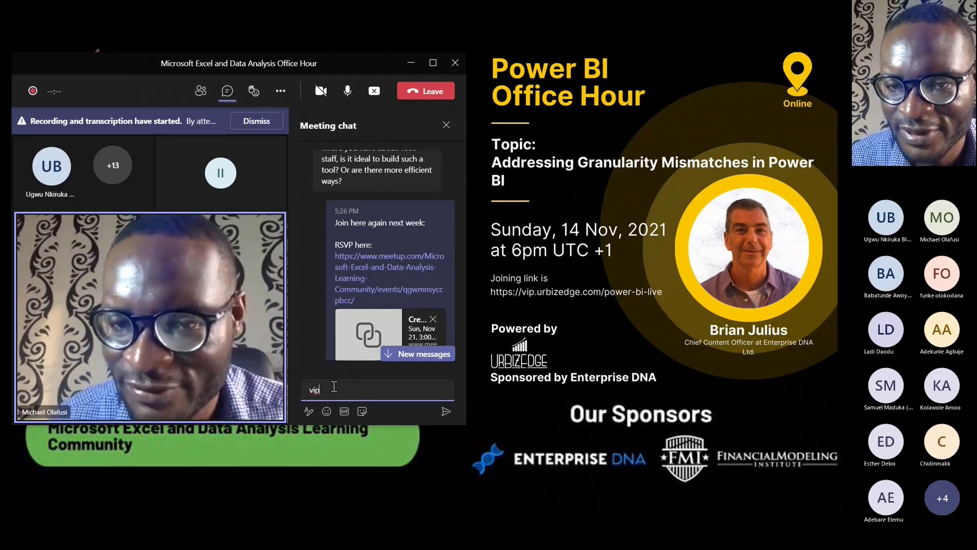
pyautogui.write('ize')
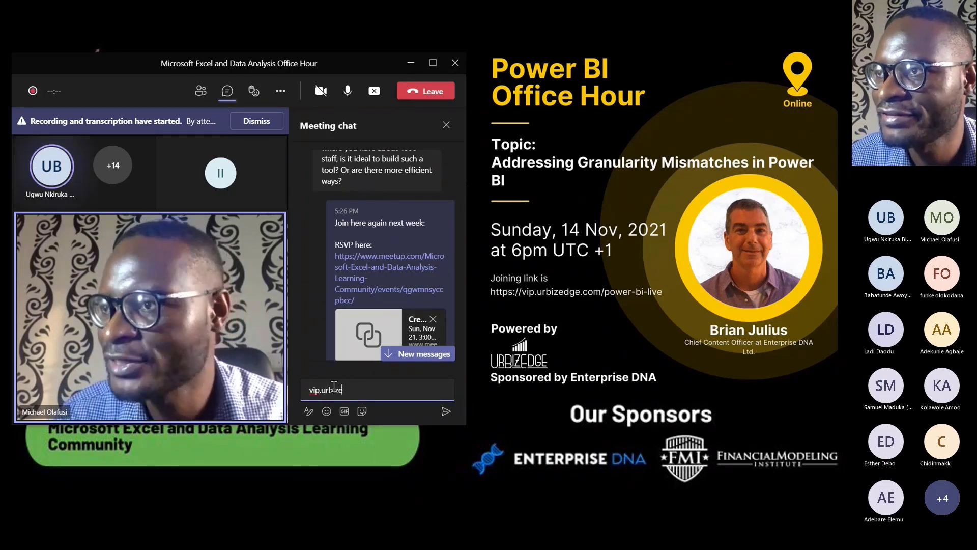
pyautogui.write('dge')
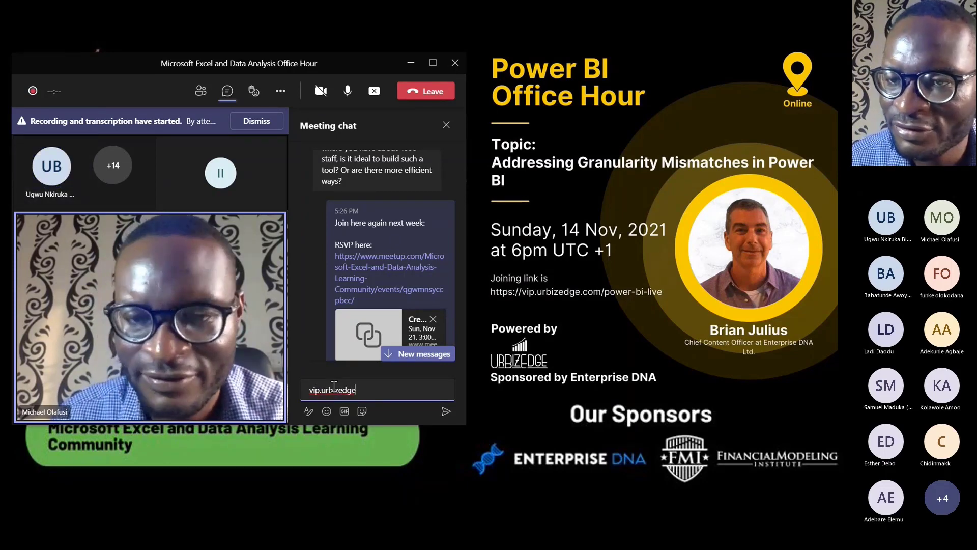
# Switch to Chrome and open the Addressing Granularity Mismatches in Power BI event from the Power BI Learning Community page on Meetup.
pyautogui.press('super')
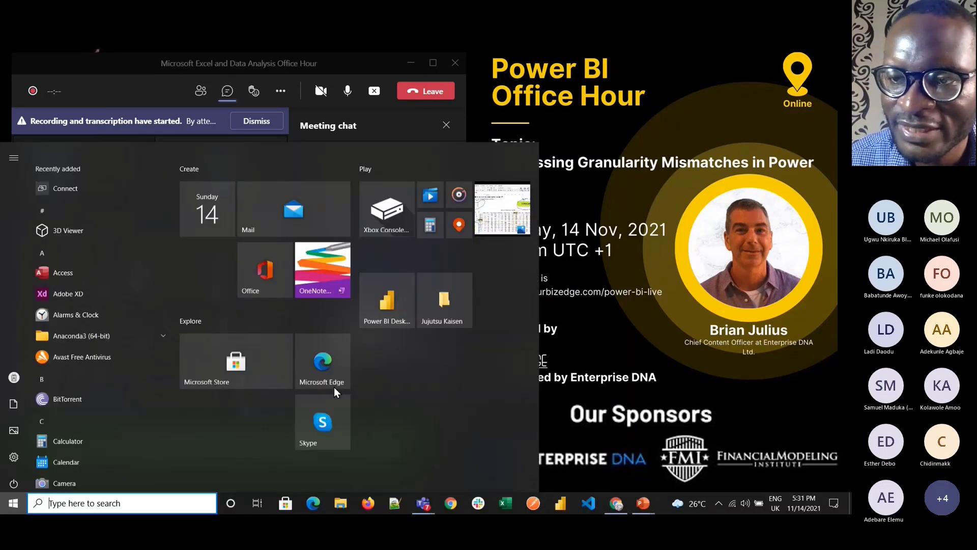
pyautogui.moveTo(616, 503)
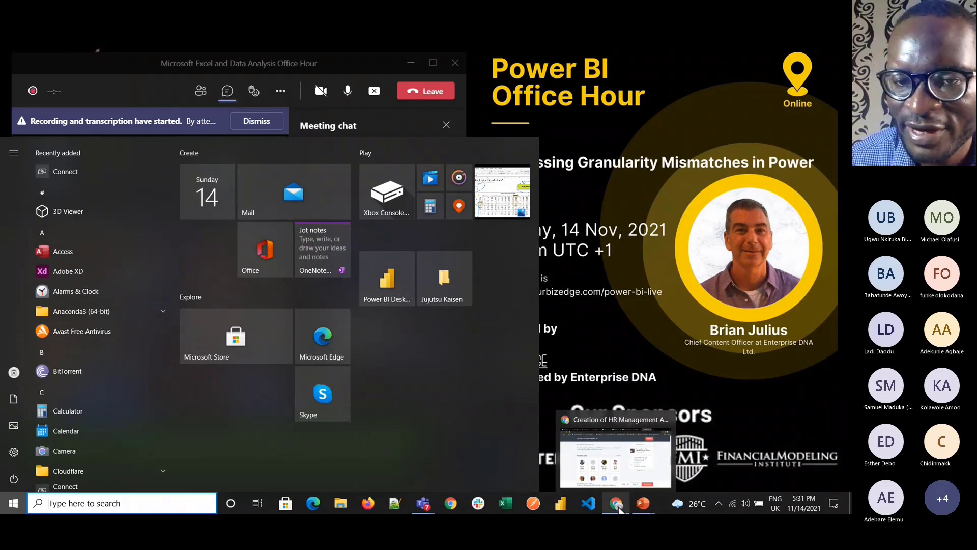
pyautogui.click(606, 475)
pyautogui.scroll(10, 446, 326)
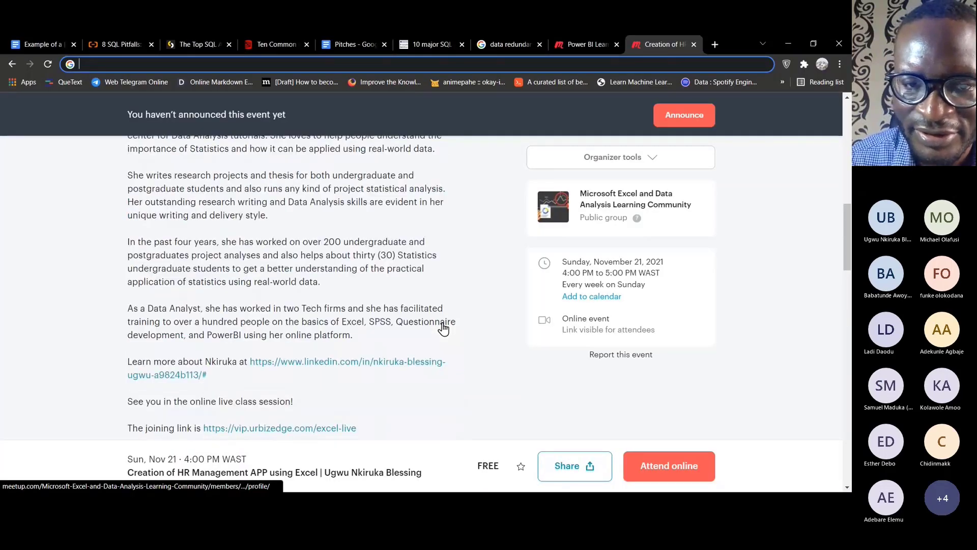
pyautogui.scroll(-8, 444, 329)
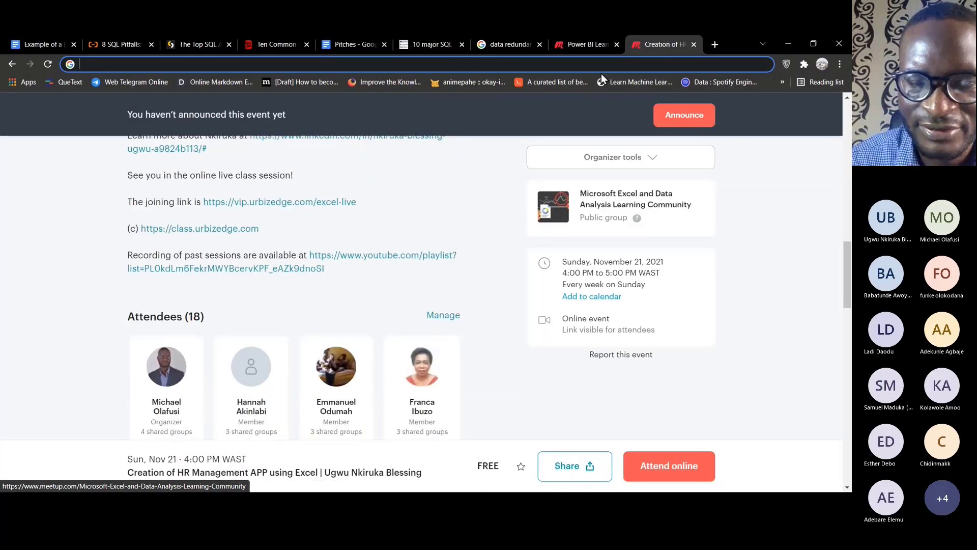
pyautogui.click(591, 45)
pyautogui.scroll(-5, 381, 310)
pyautogui.scroll(1, 251, 262)
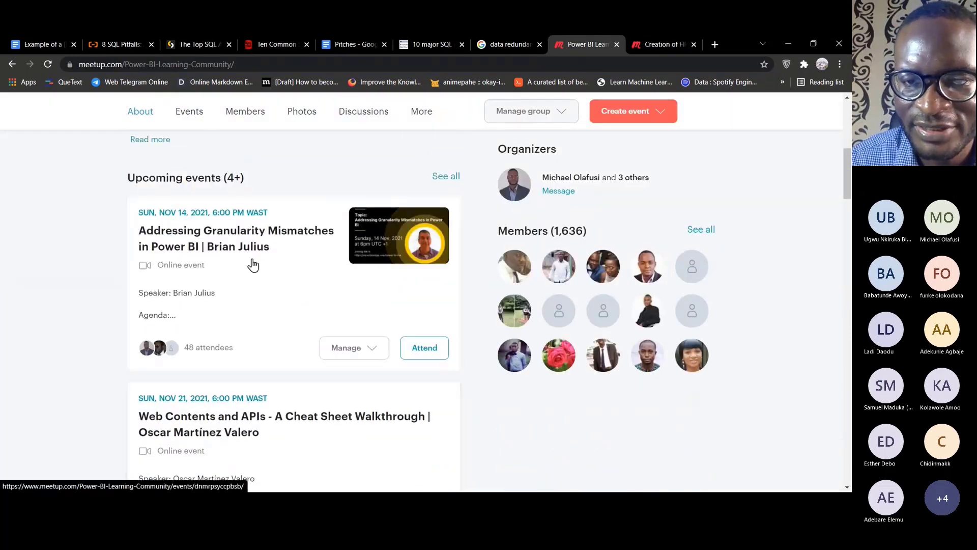
pyautogui.click(254, 265)
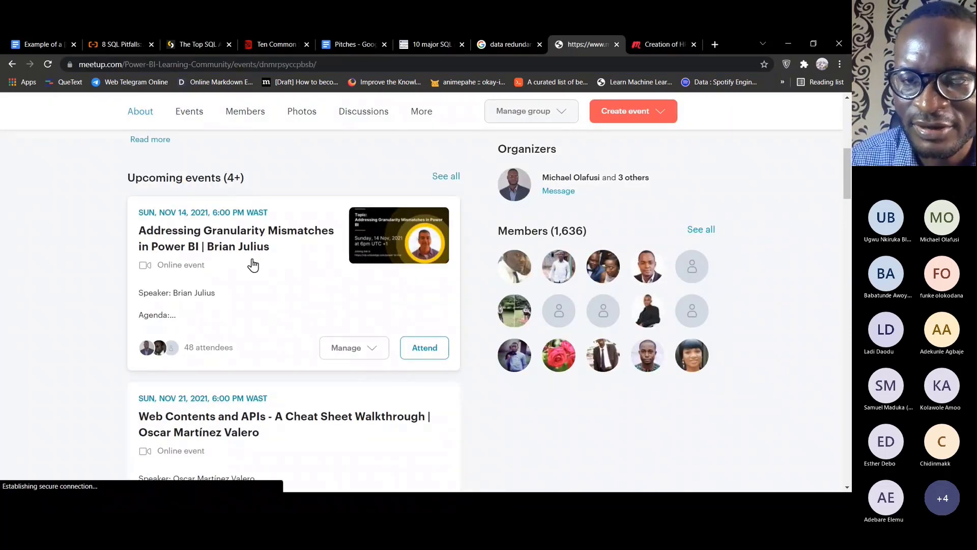
pyautogui.scroll(-10, 356, 359)
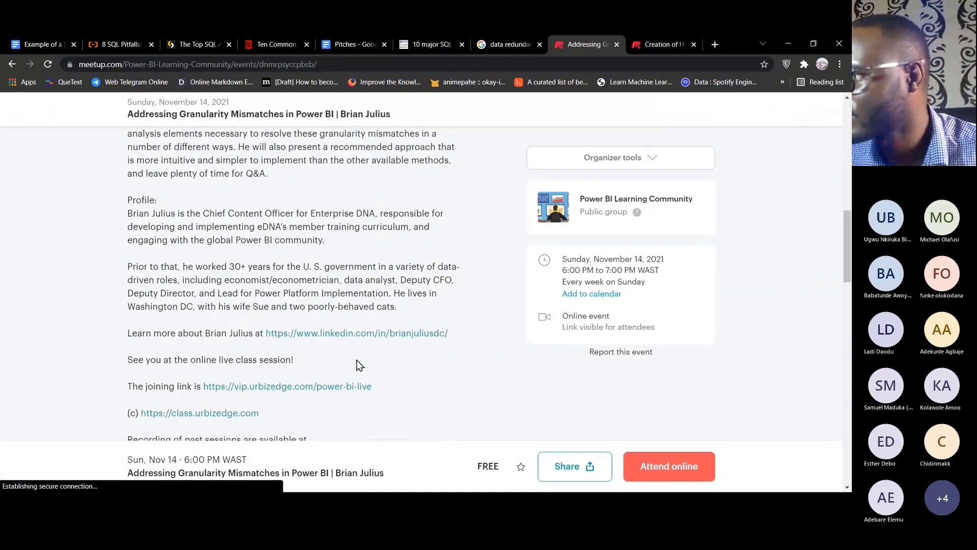
pyautogui.moveTo(377, 387); pyautogui.dragTo(207, 392)
pyautogui.hotkey('ctrl', 'c')
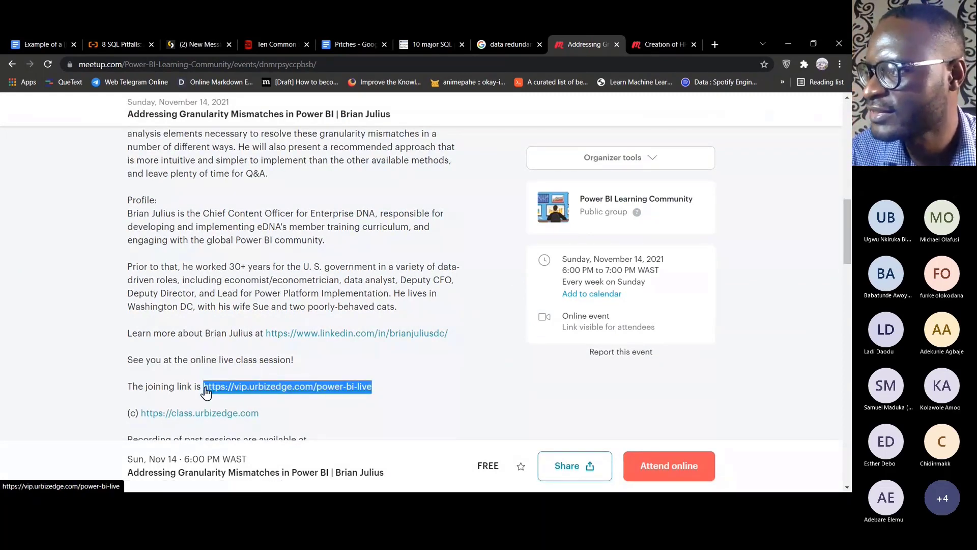
pyautogui.hotkey('alt', 'Tab')
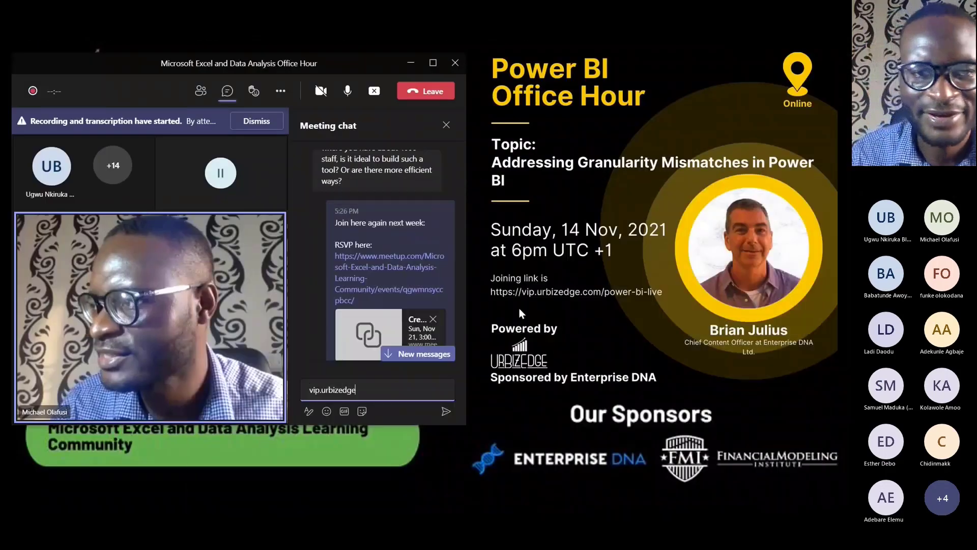
pyautogui.moveTo(375, 388); pyautogui.dragTo(309, 393)
pyautogui.hotkey('ctrl', 'v')
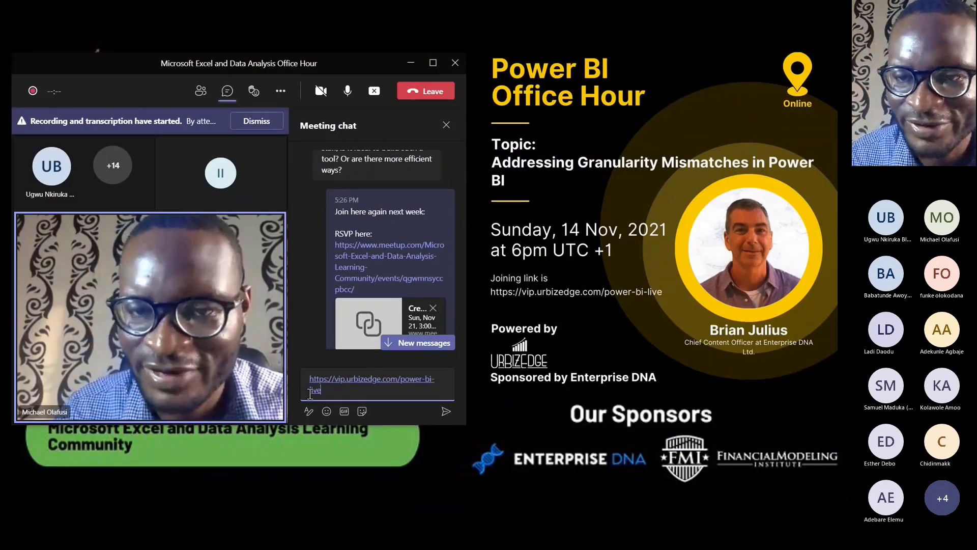
pyautogui.press('Return')
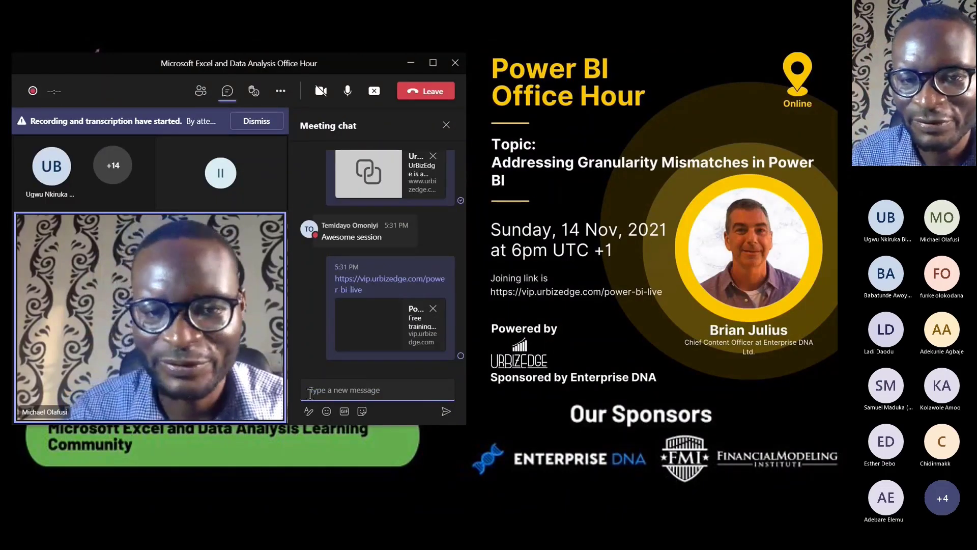
# Send the message "Join us" in the meeting chat, correcting its first letter to a capital J.
pyautogui.write('Ioin us')
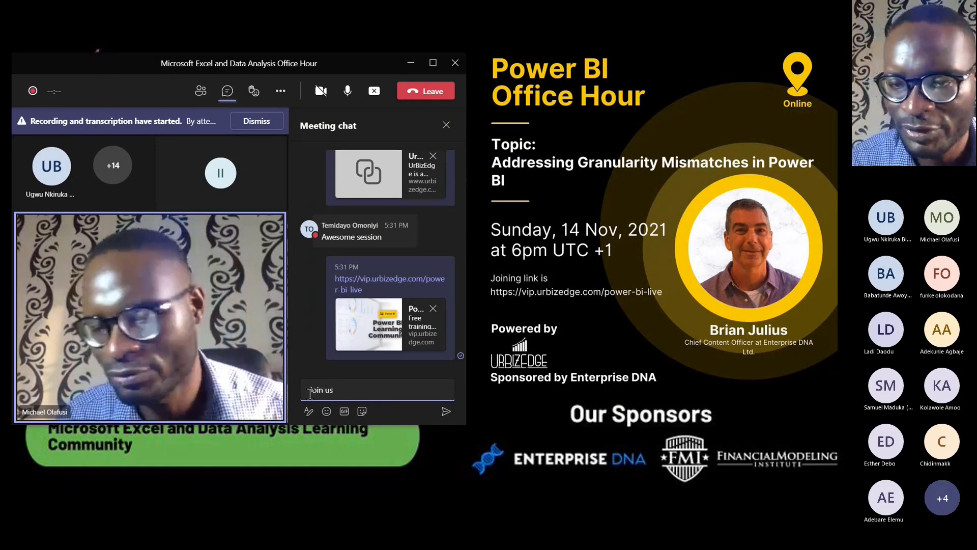
pyautogui.click(313, 393)
pyautogui.press('BackSpace')
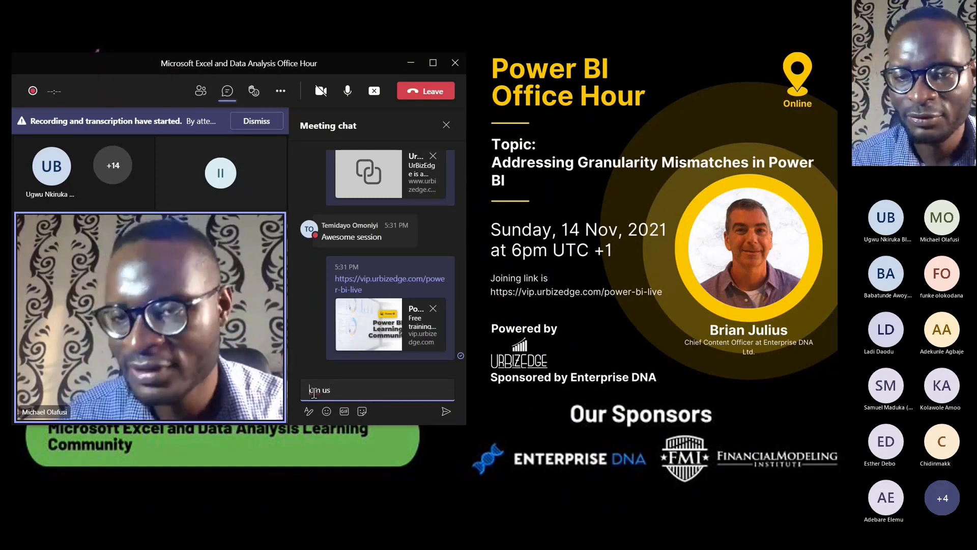
pyautogui.write('J')
pyautogui.press('Return')
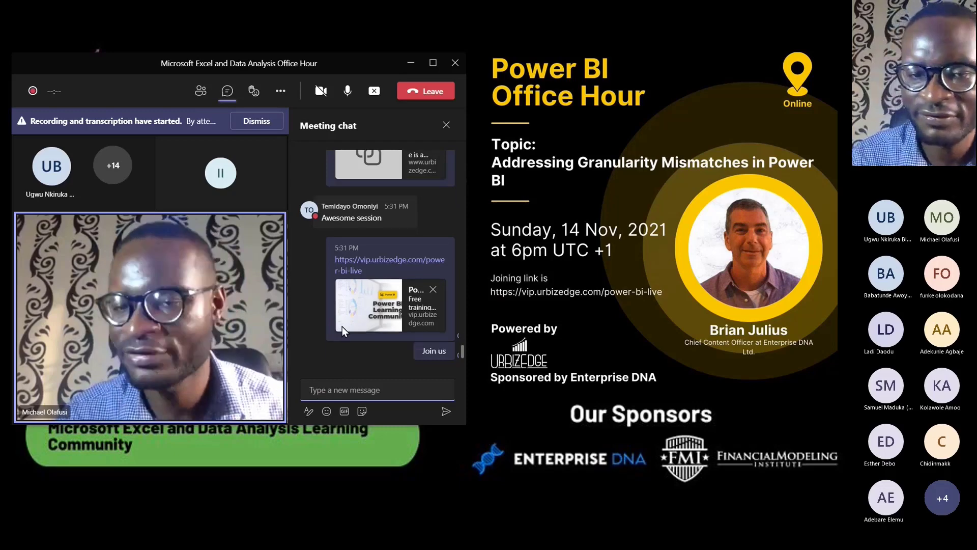
pyautogui.scroll(10, 348, 306)
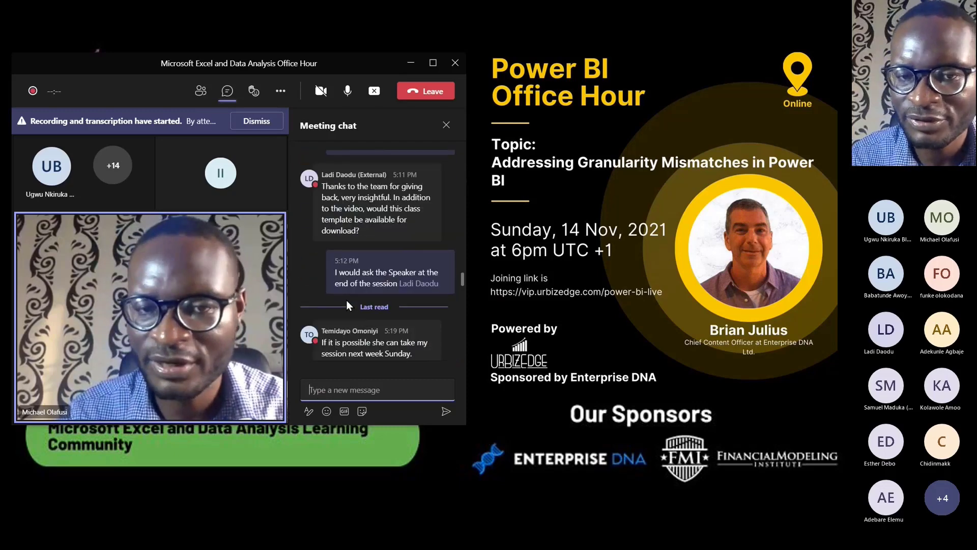
pyautogui.scroll(3, 347, 303)
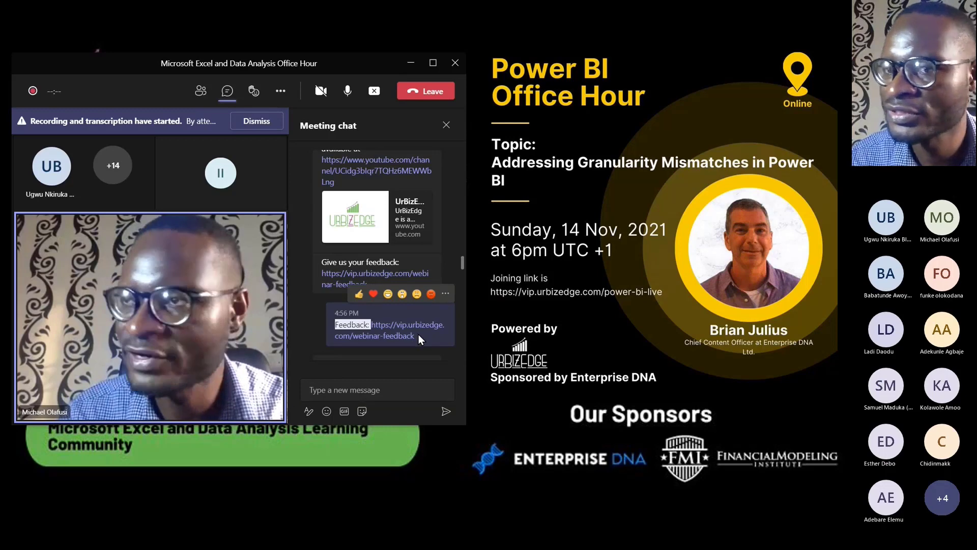
pyautogui.moveTo(418, 334); pyautogui.dragTo(336, 322)
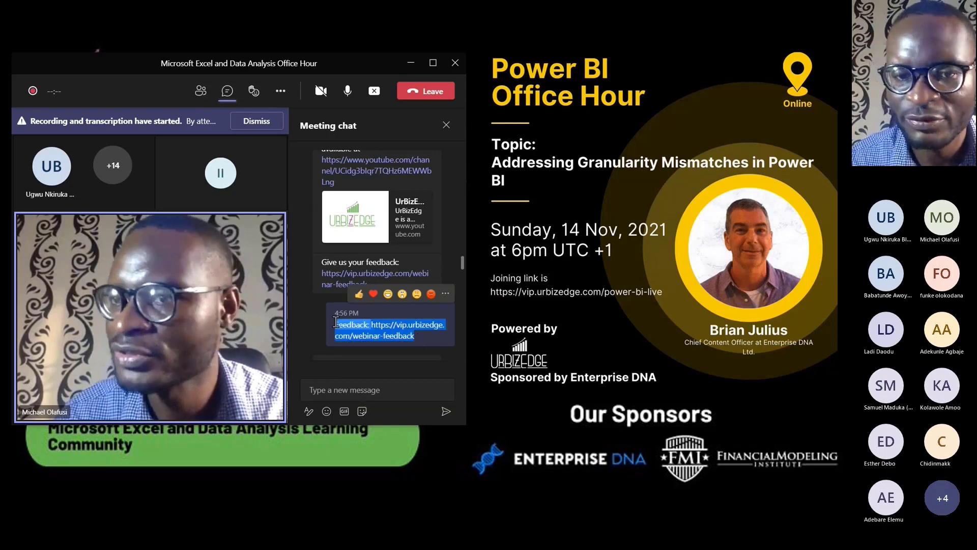
pyautogui.click(331, 392)
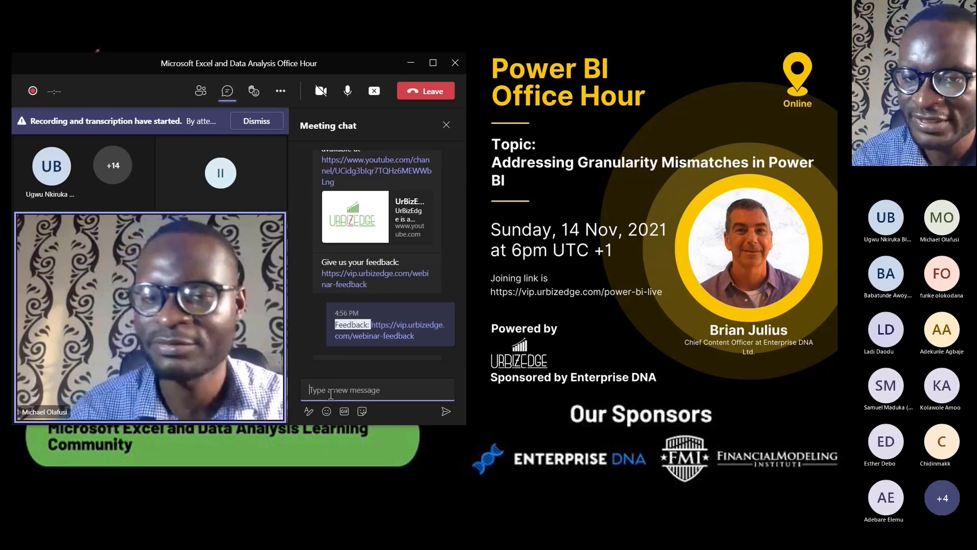
pyautogui.write('Feedback: https://vip.urbizedge.com/webinar-feedback')
pyautogui.press('Return')
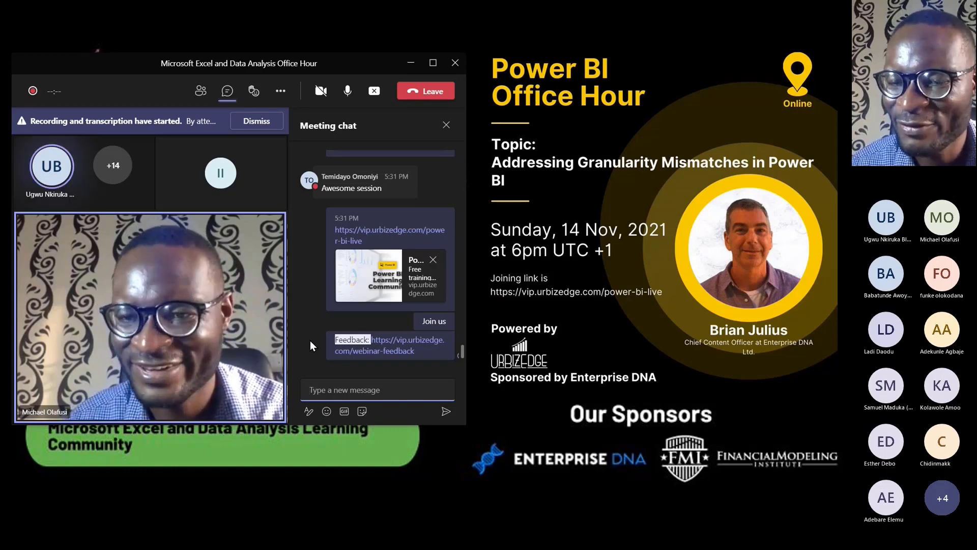
# Copy the earlier chat message with the speaker's LinkedIn profile link and send it again in the meeting chat.
pyautogui.scroll(6, 352, 260)
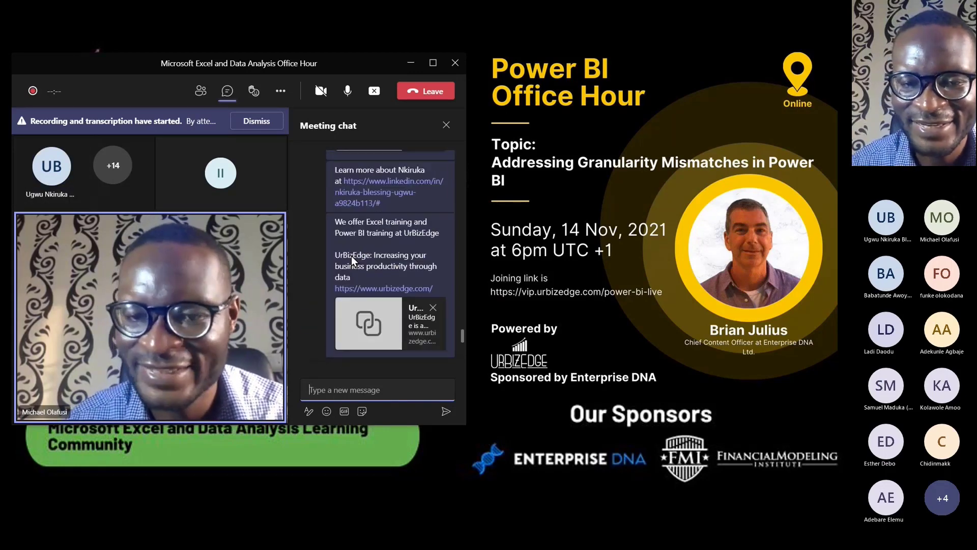
pyautogui.moveTo(391, 340); pyautogui.dragTo(336, 307)
pyautogui.hotkey('ctrl', 'c')
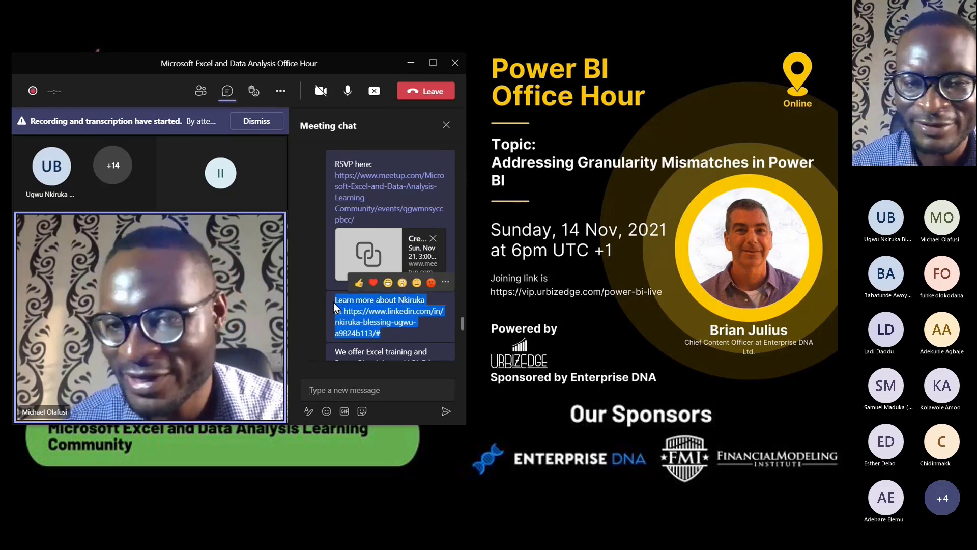
pyautogui.click(380, 387)
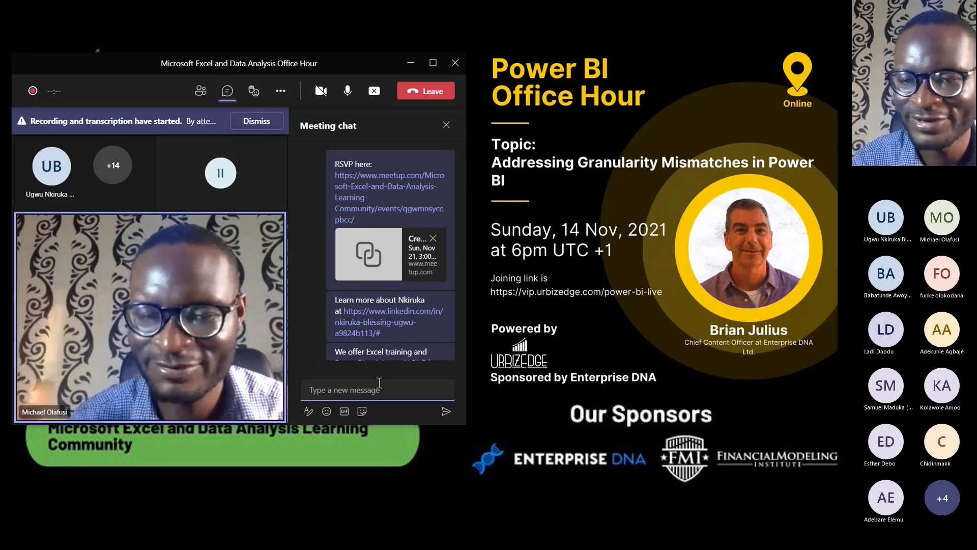
pyautogui.hotkey('ctrl', 'v')
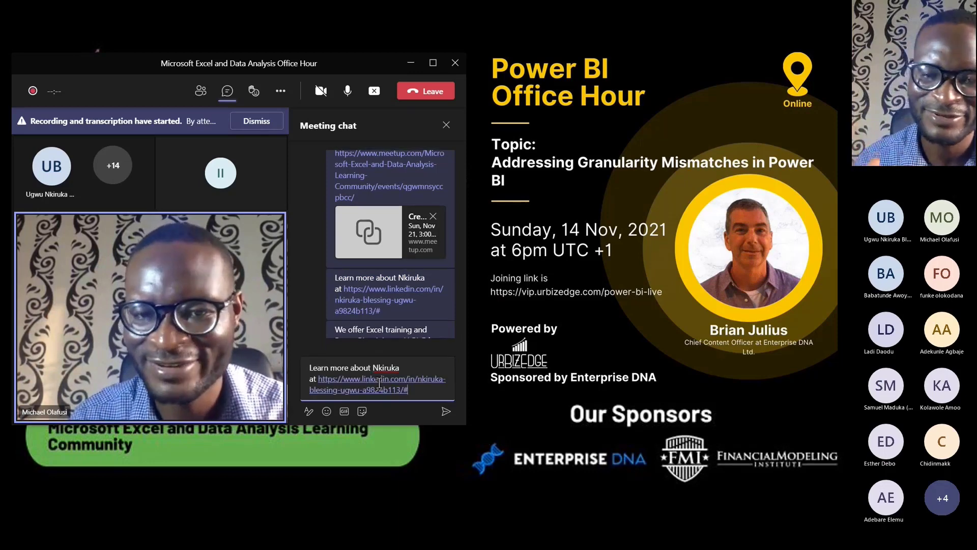
pyautogui.press('Return')
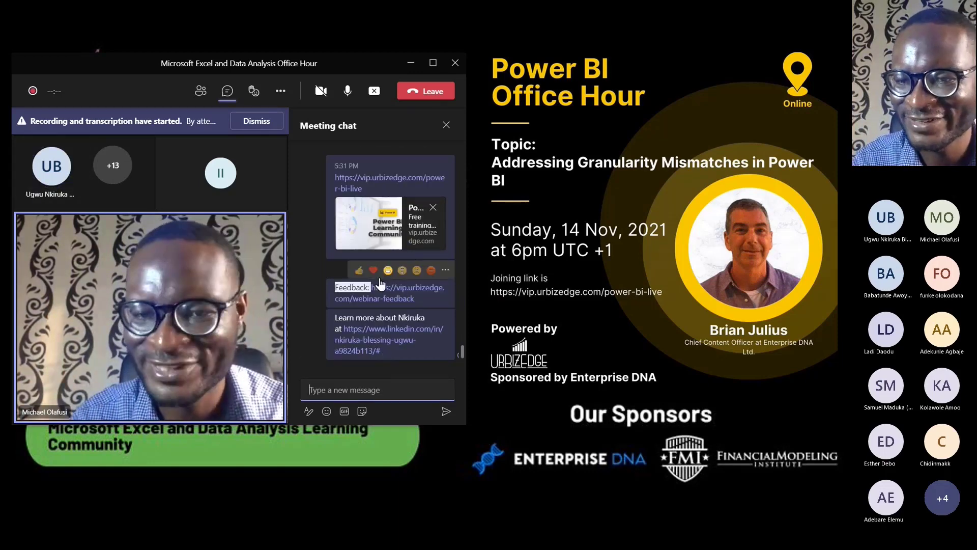
# Send a chat message reading "Join her next week:" followed by the "RSVP here:" text and Meetup link copied from the earlier message.
pyautogui.scroll(8, 324, 210)
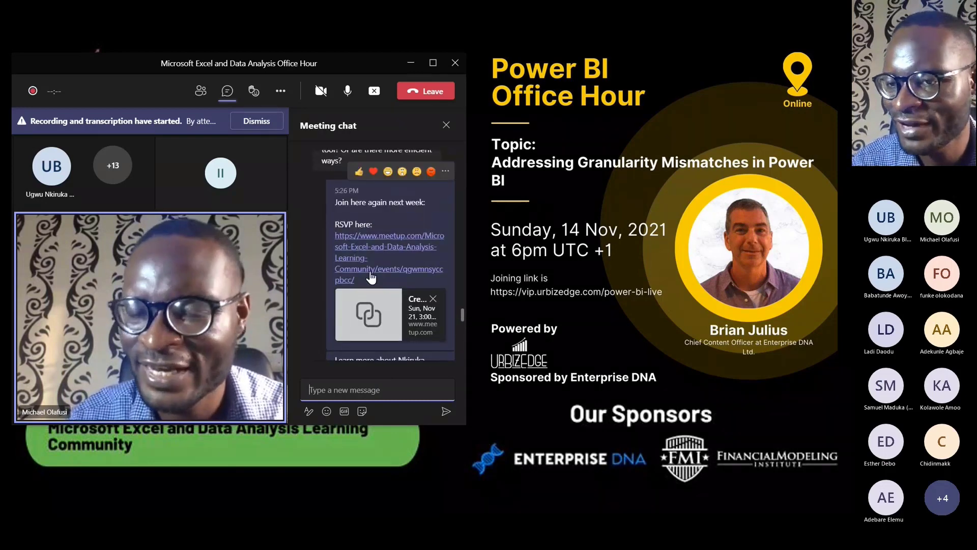
pyautogui.moveTo(371, 283); pyautogui.dragTo(307, 207)
pyautogui.hotkey('ctrl', 'c')
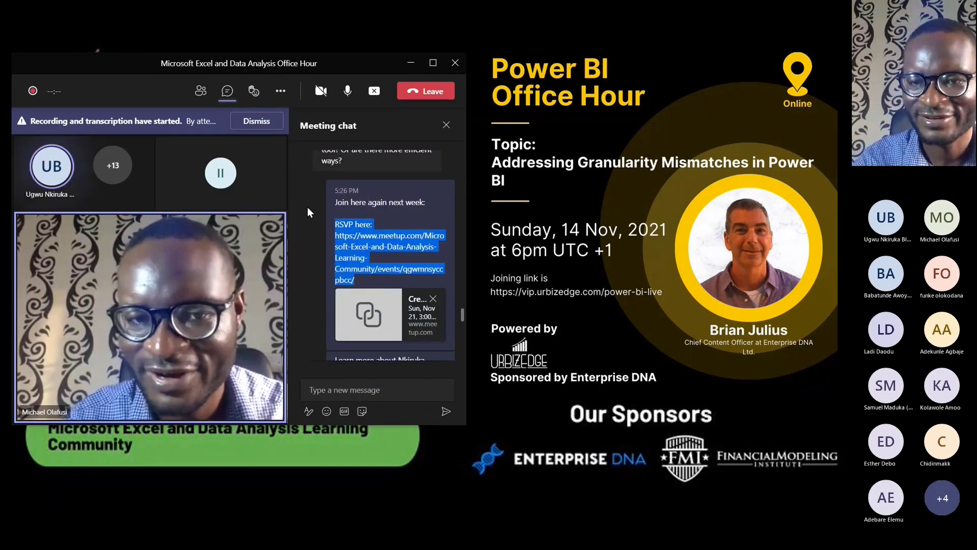
pyautogui.click(331, 388)
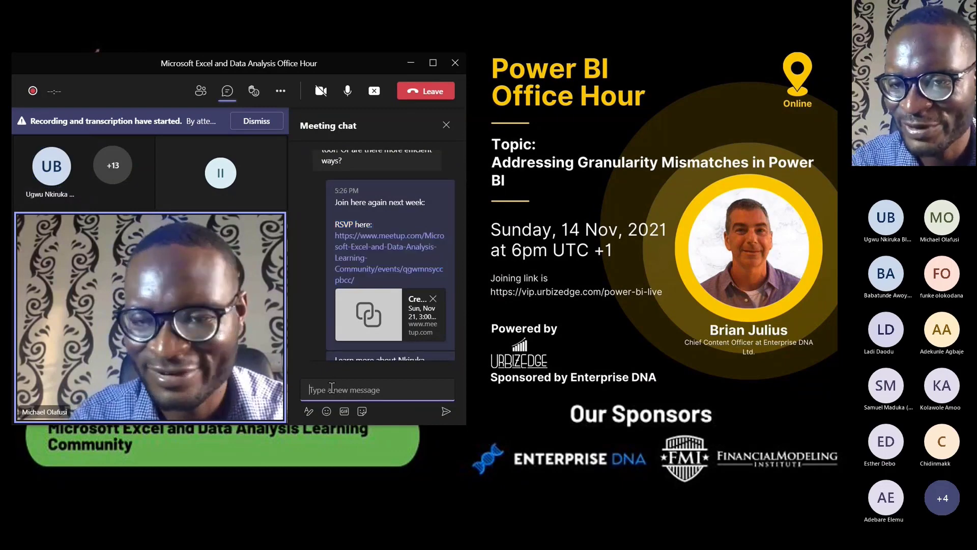
pyautogui.write('Join here ne')
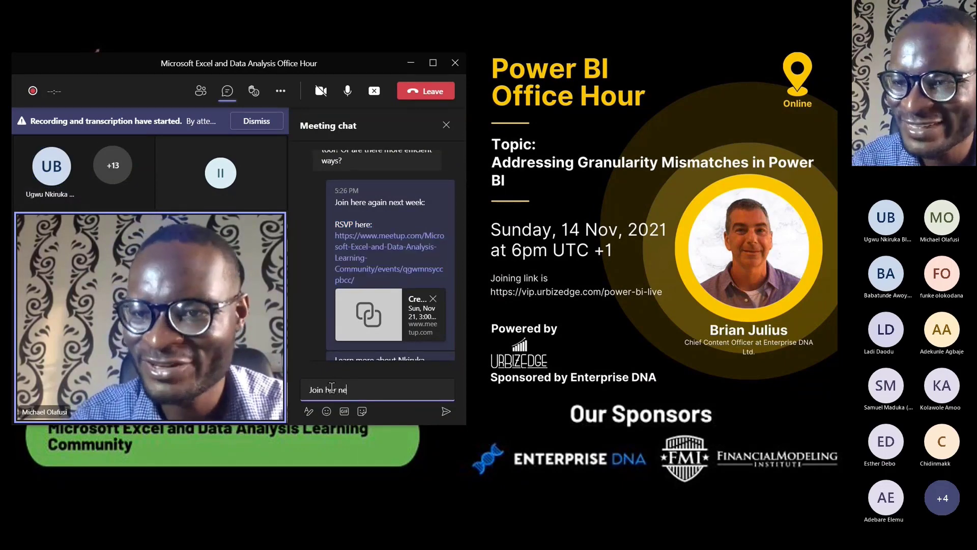
pyautogui.write('xt week:')
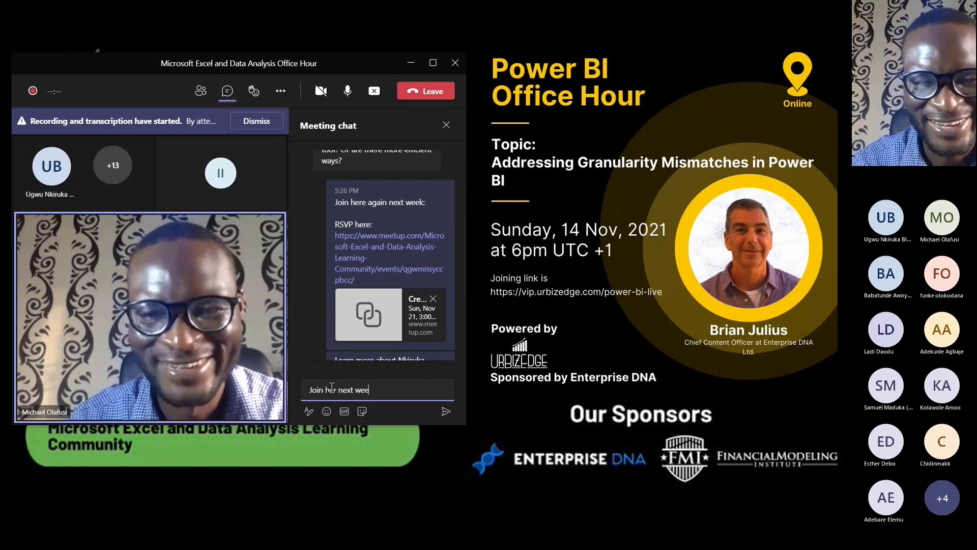
pyautogui.hotkey('shift', 'Return')
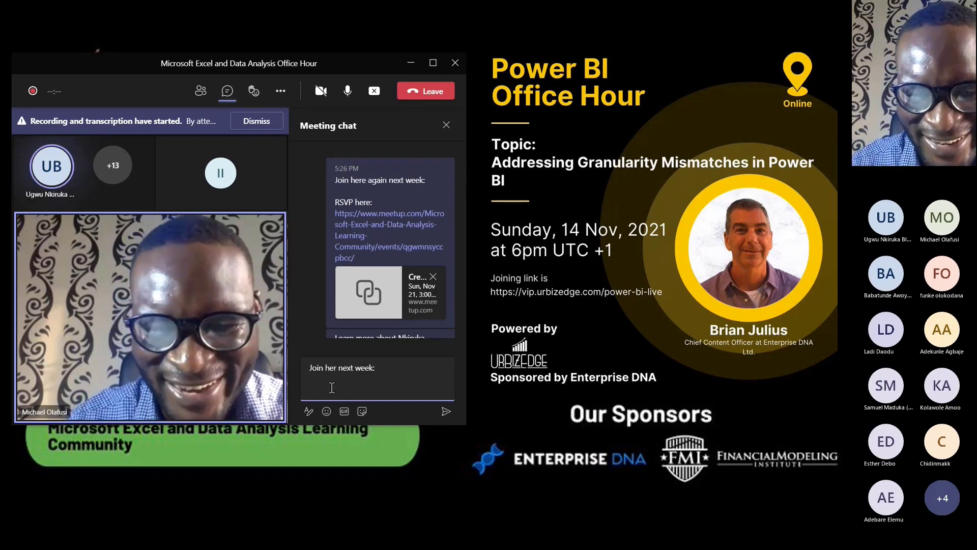
pyautogui.hotkey('ctrl', 'v')
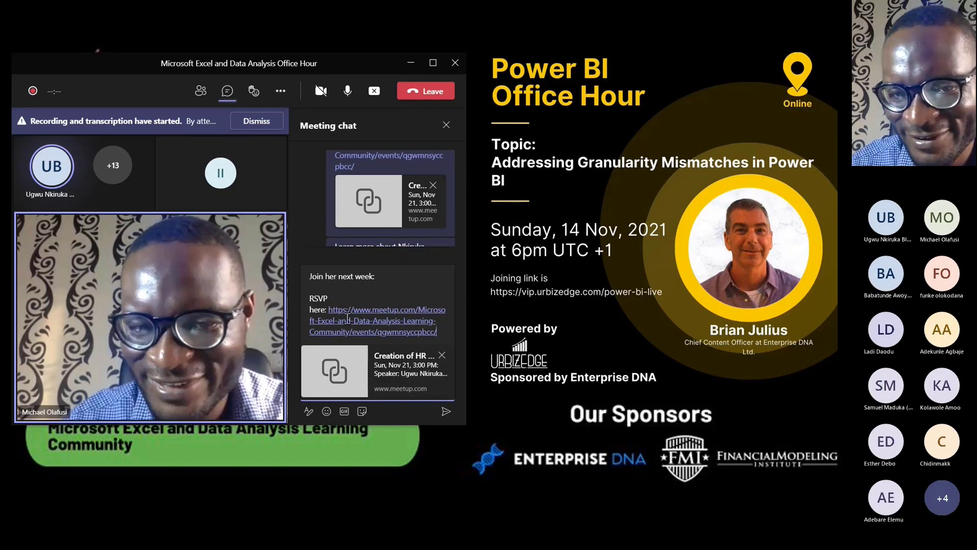
pyautogui.press('Return')
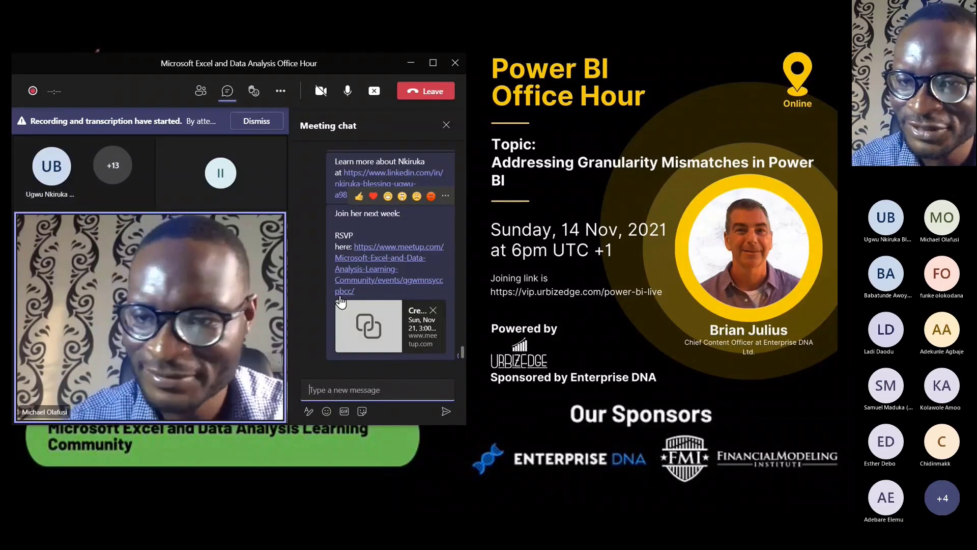
pyautogui.moveTo(297, 426); pyautogui.dragTo(297, 478)
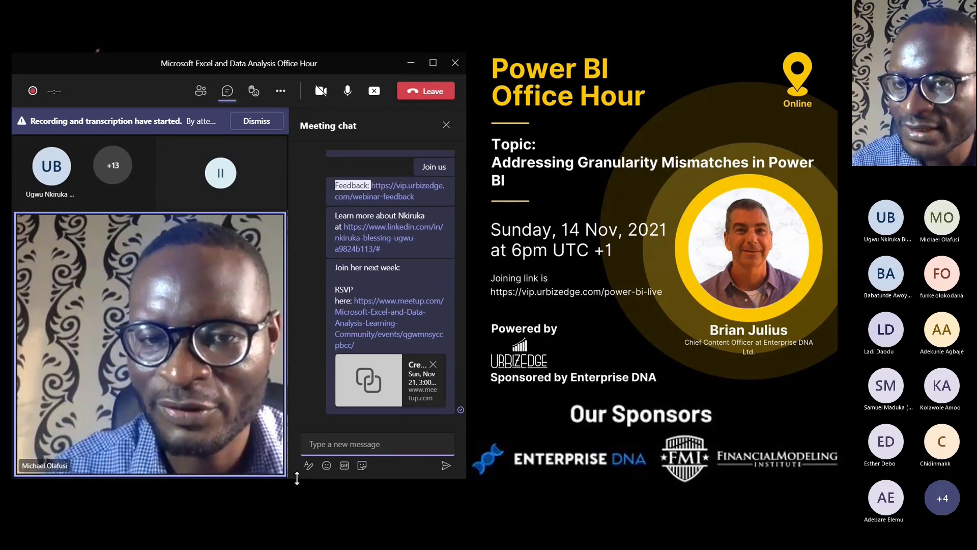
pyautogui.moveTo(354, 288)
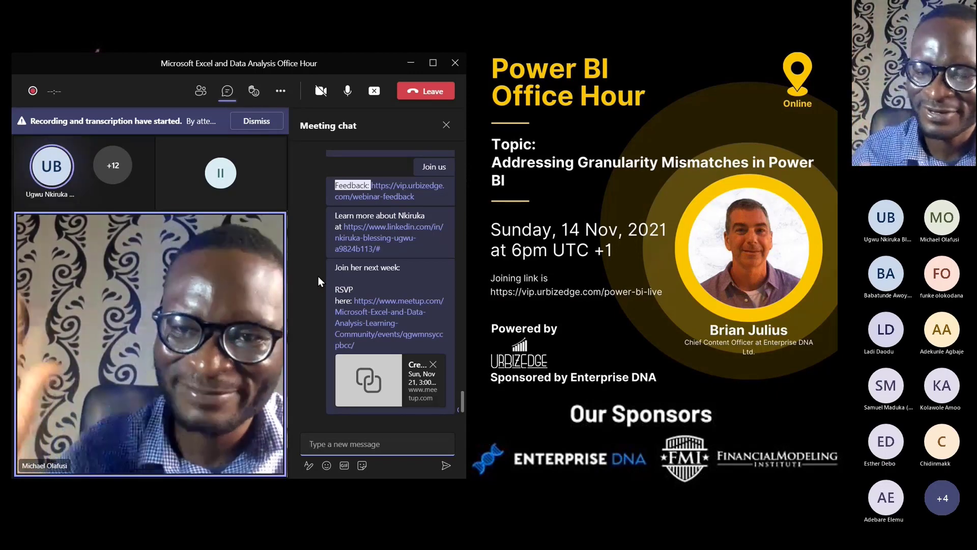
pyautogui.click(340, 438)
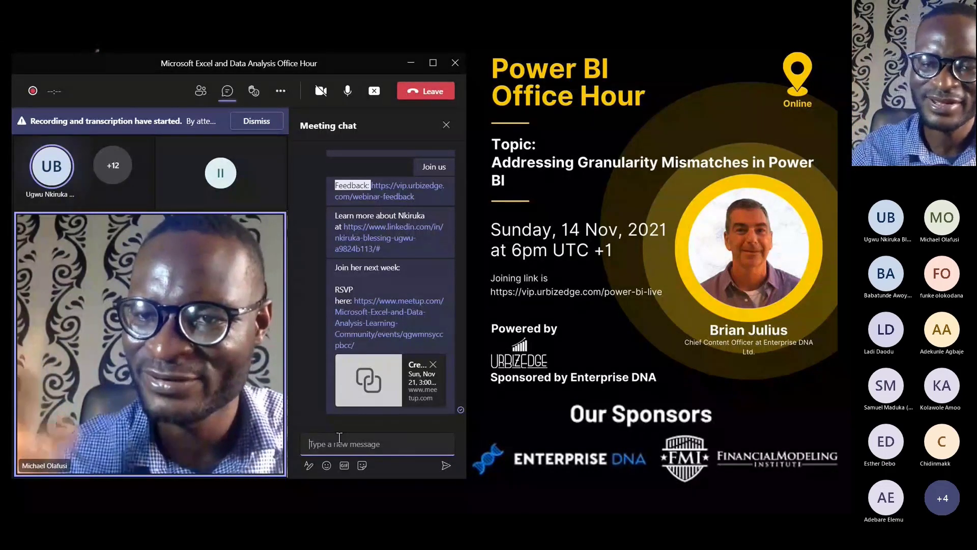
pyautogui.scroll(3, 408, 321)
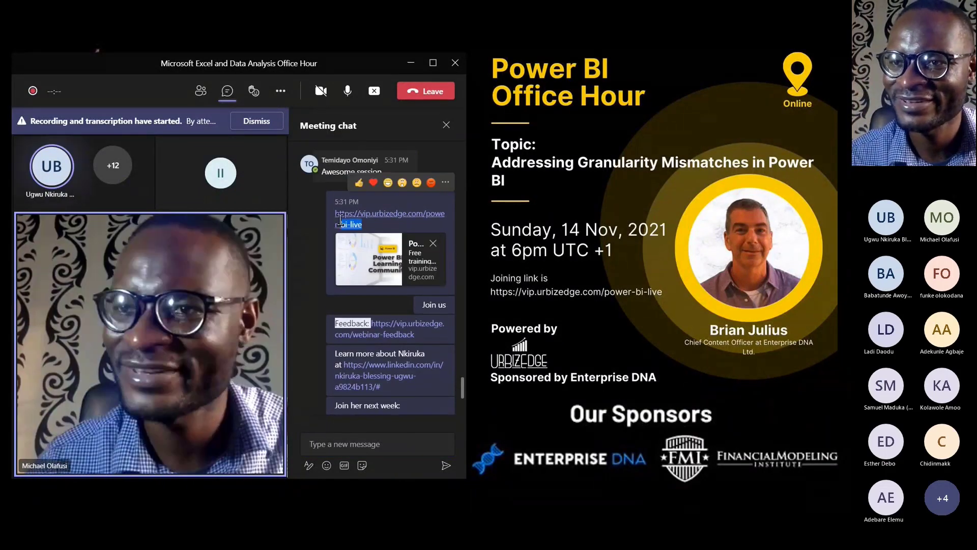
pyautogui.moveTo(363, 224); pyautogui.dragTo(331, 213)
pyautogui.hotkey('ctrl', 'c')
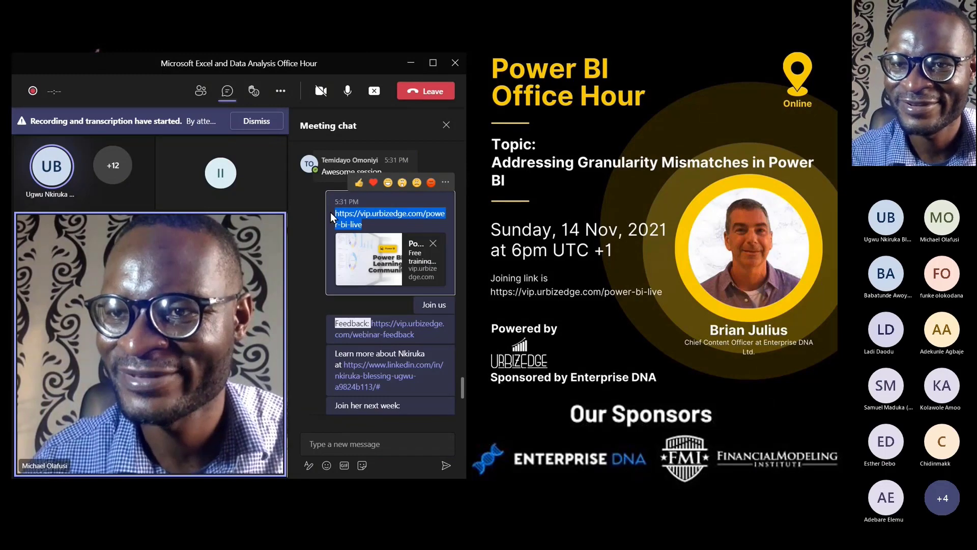
pyautogui.click(368, 435)
pyautogui.hotkey('ctrl', 'v')
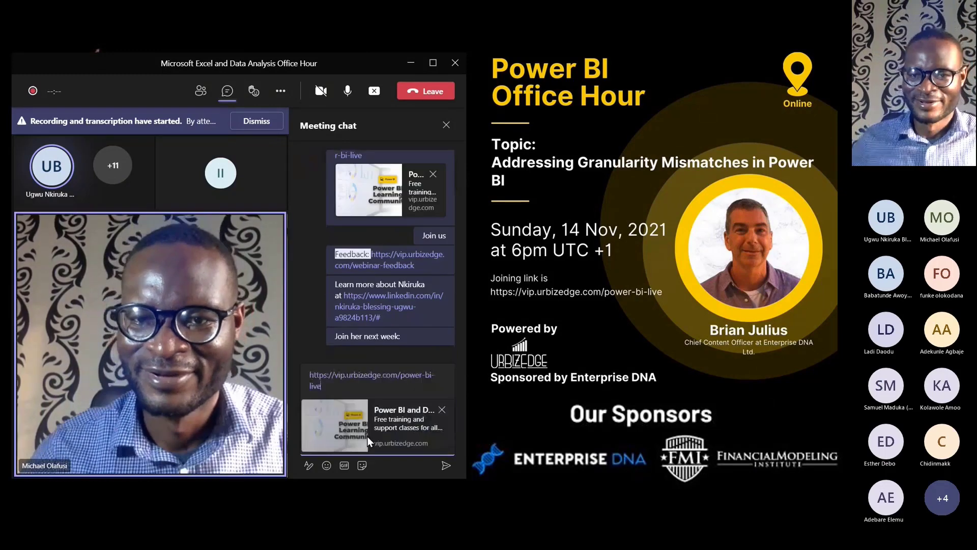
pyautogui.press('Return')
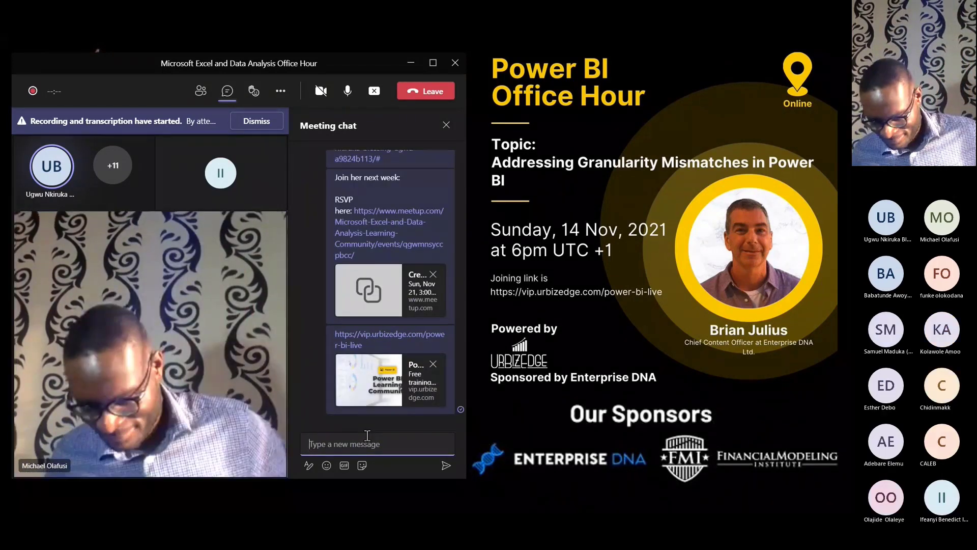